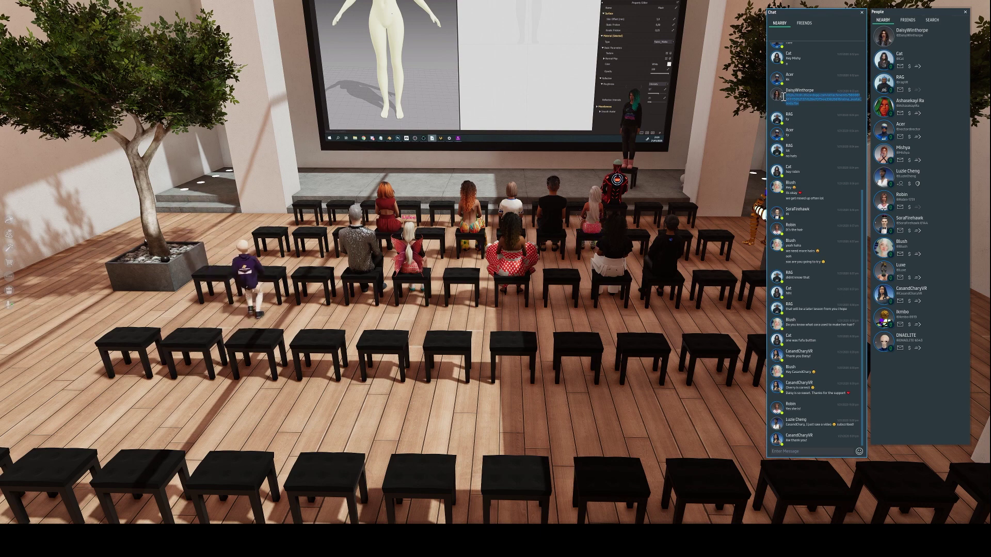
- Paste the copied link into the nearby chat and send it
left_click(822, 449)
key("ctrl+v")
key("Return")
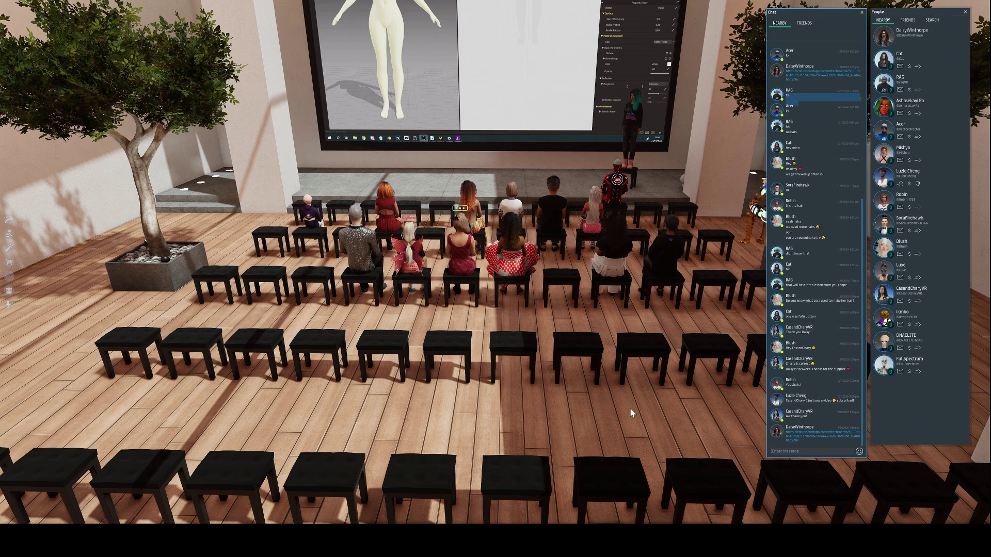
scroll(556, 309, "down", 3)
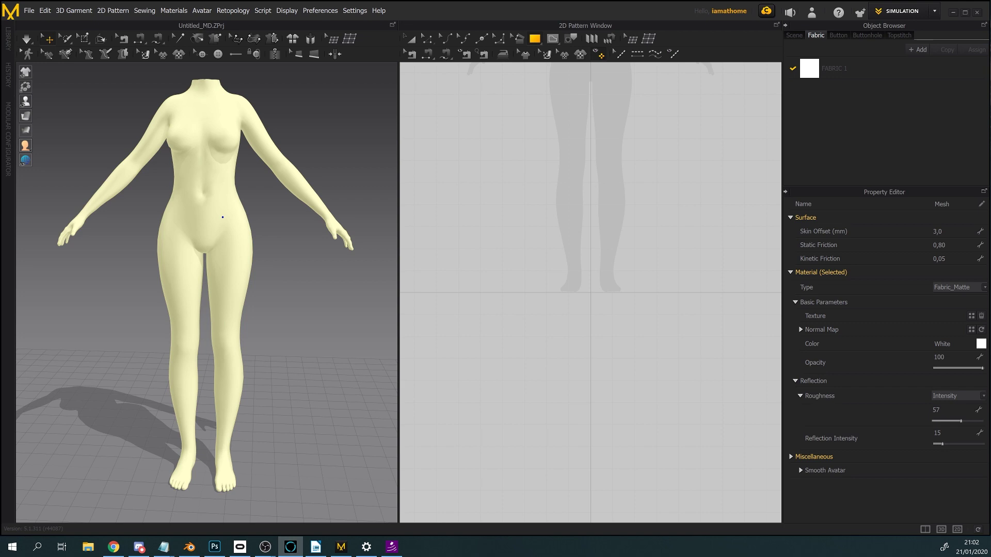
- Switch to Marvelous Designer and load patterntshirt.png as a background image in the 2D pattern window
middle_click_drag(712, 298, 702, 466)
scroll(687, 426, "down", 2)
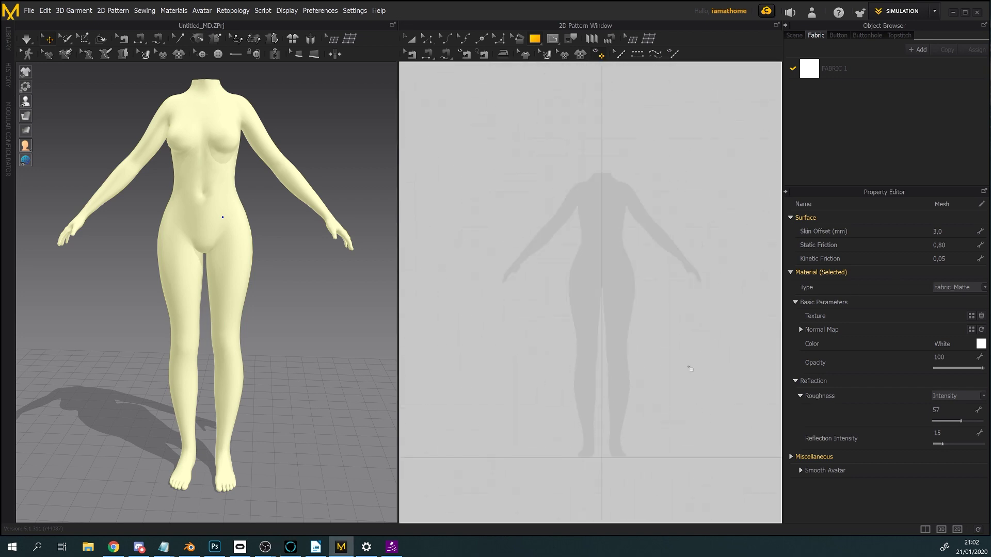
middle_click_drag(685, 361, 645, 354)
scroll(672, 336, "up", 1)
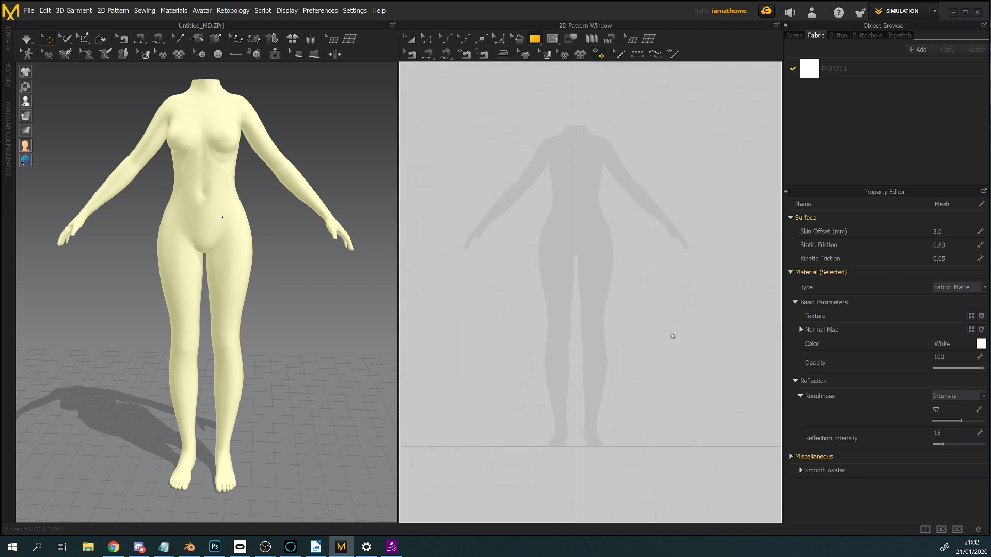
right_click(653, 316)
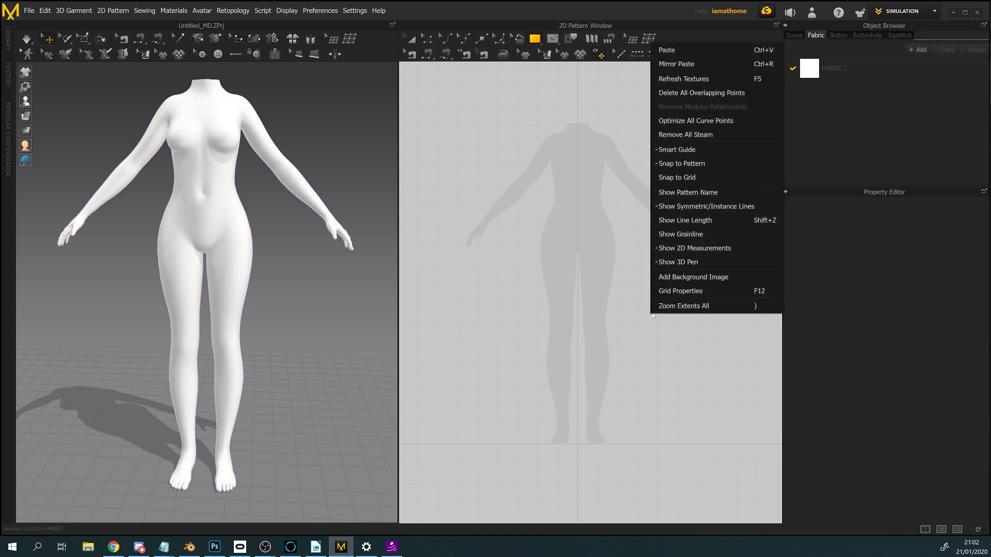
left_click(682, 278)
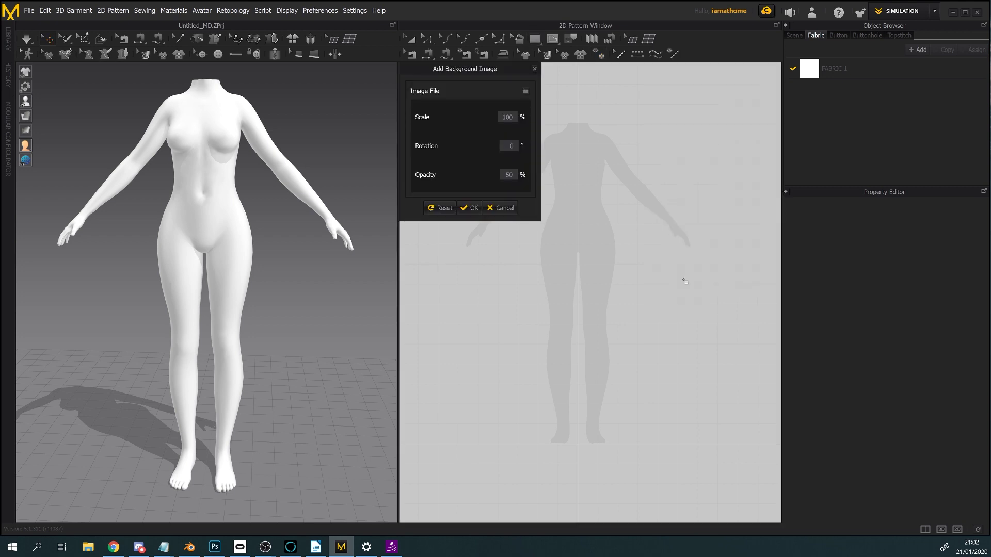
left_click(525, 91)
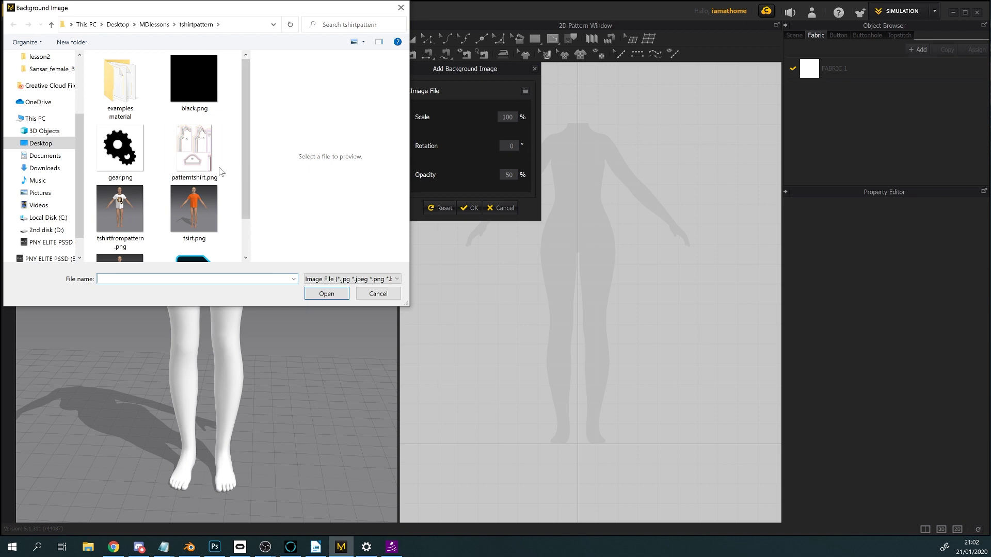
left_click(216, 172)
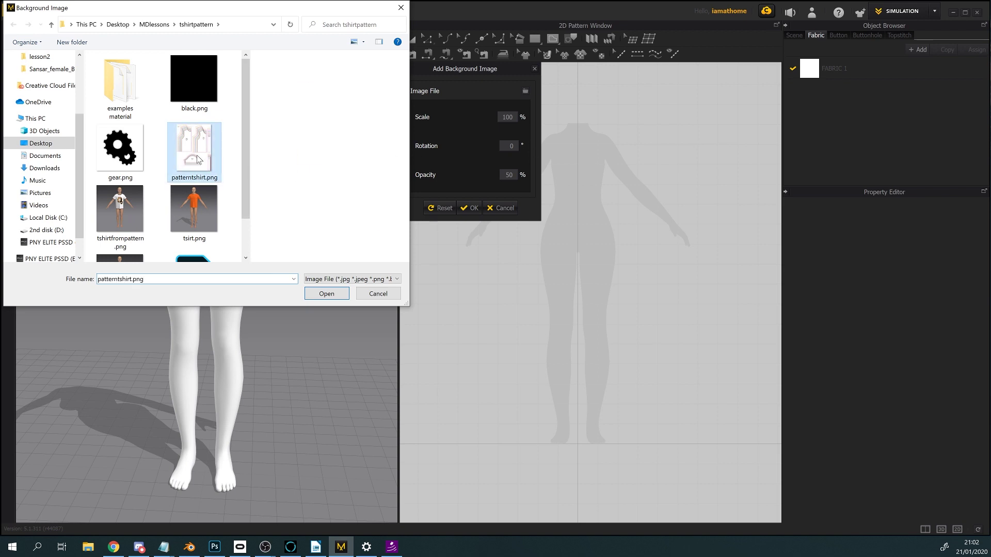
left_click(327, 294)
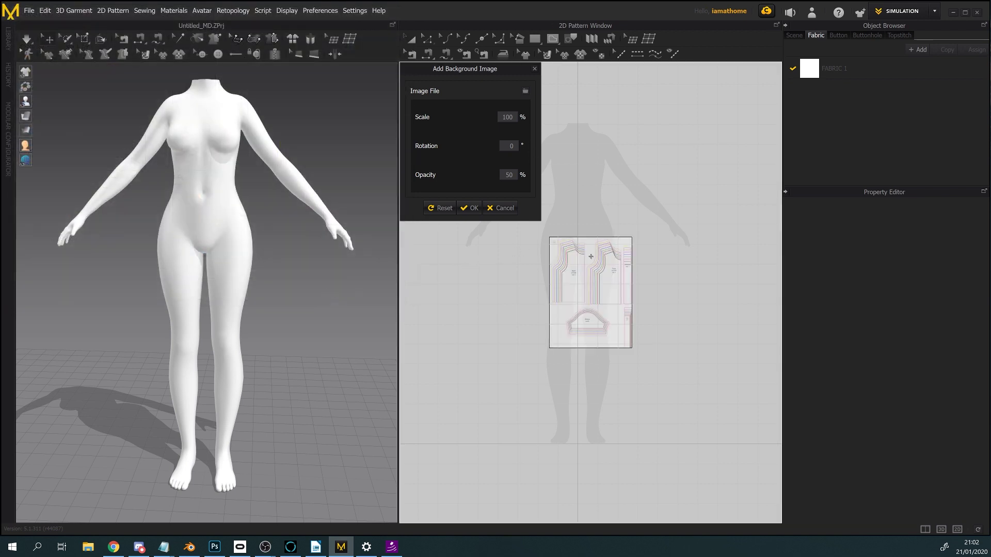
- Position the background pattern image over the avatar silhouette's torso and scale it to 200%
left_click_drag(591, 256, 586, 156)
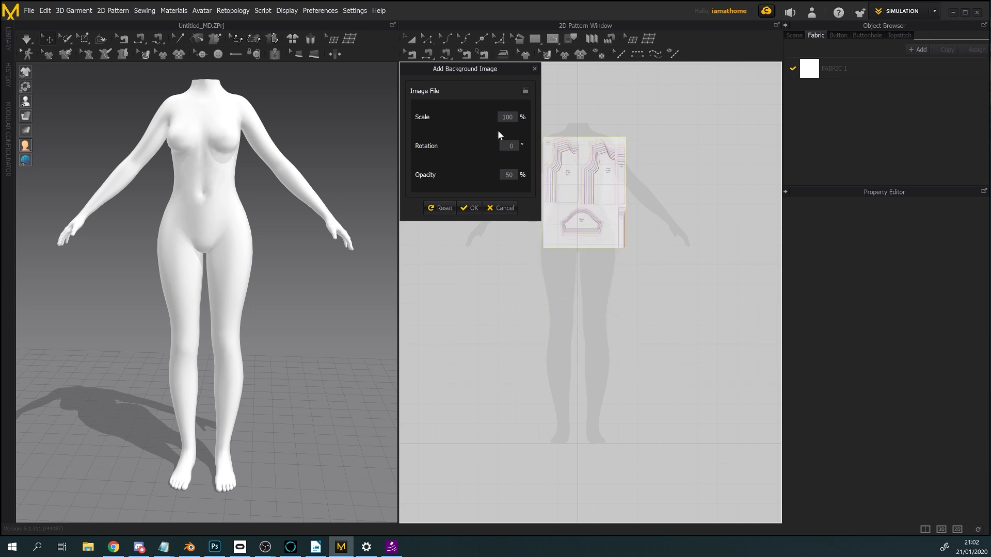
double_click(507, 117)
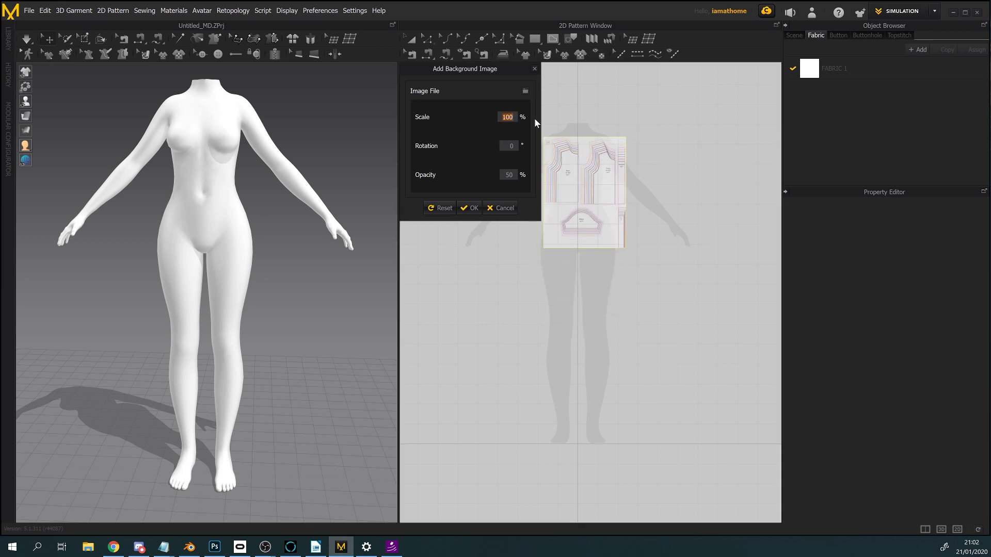
type("150")
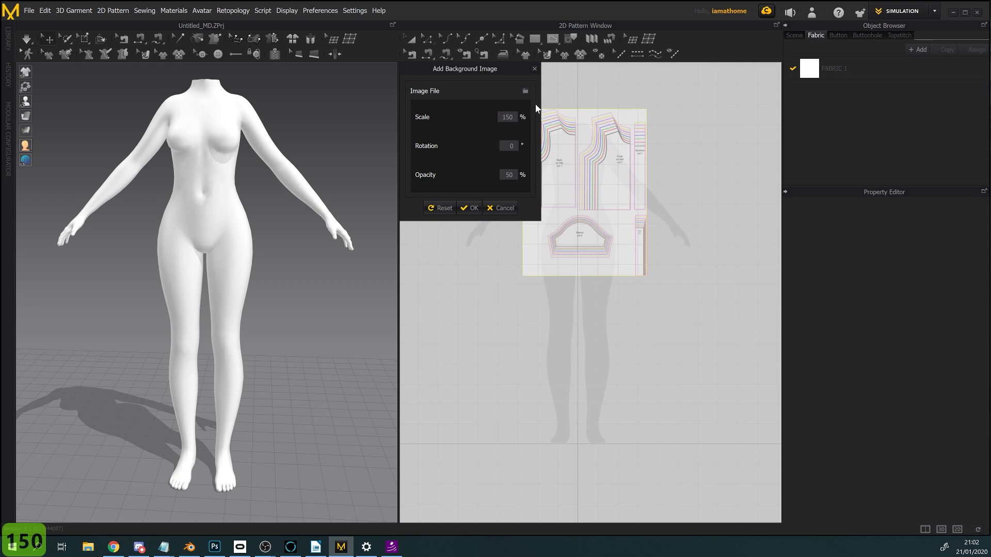
left_click_drag(597, 149, 600, 159)
double_click(507, 117)
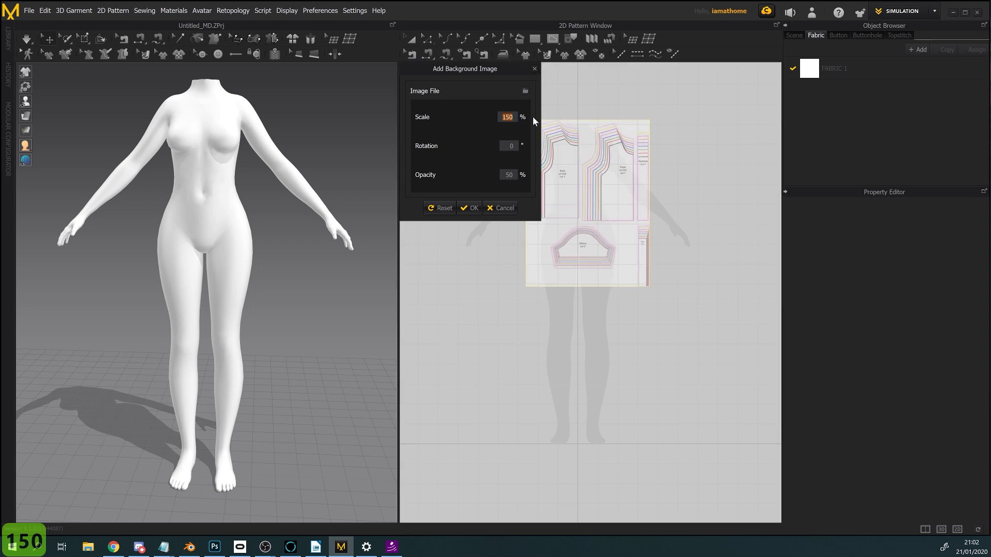
type("200")
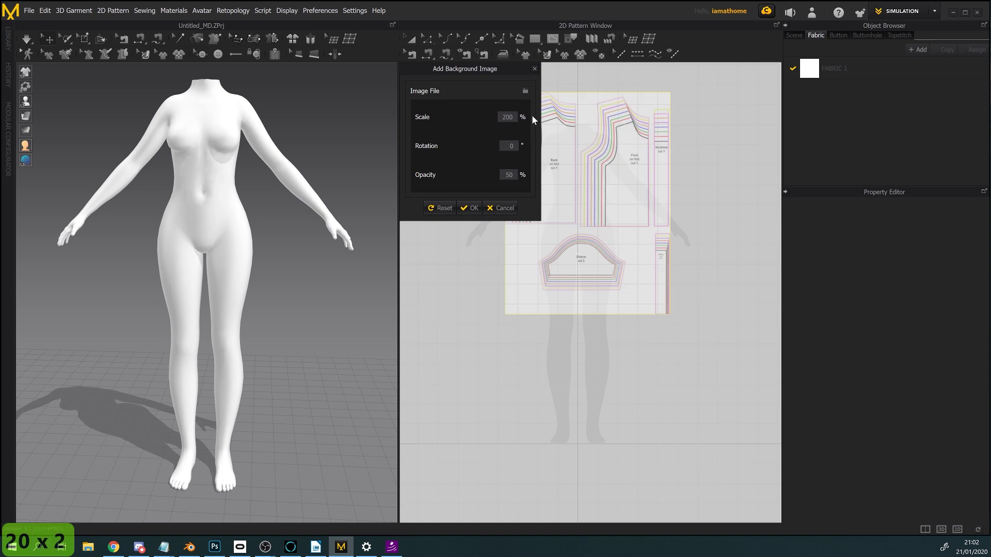
double_click(507, 175)
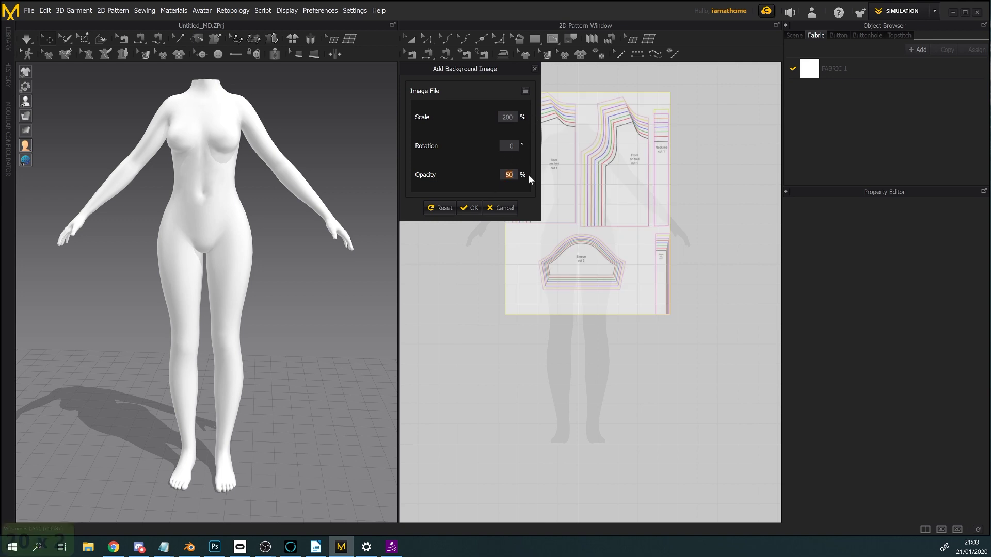
left_click(471, 208)
left_click(613, 196)
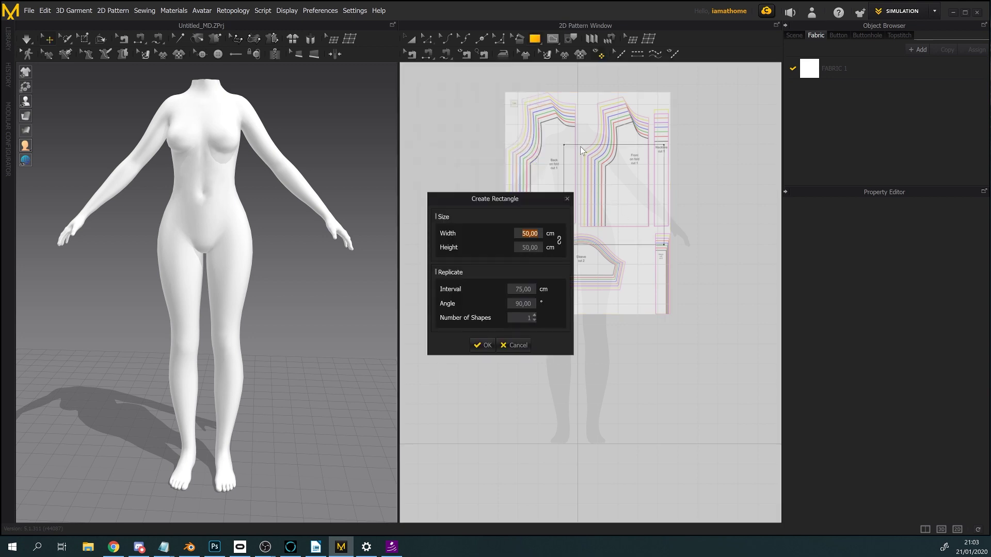
left_click(516, 345)
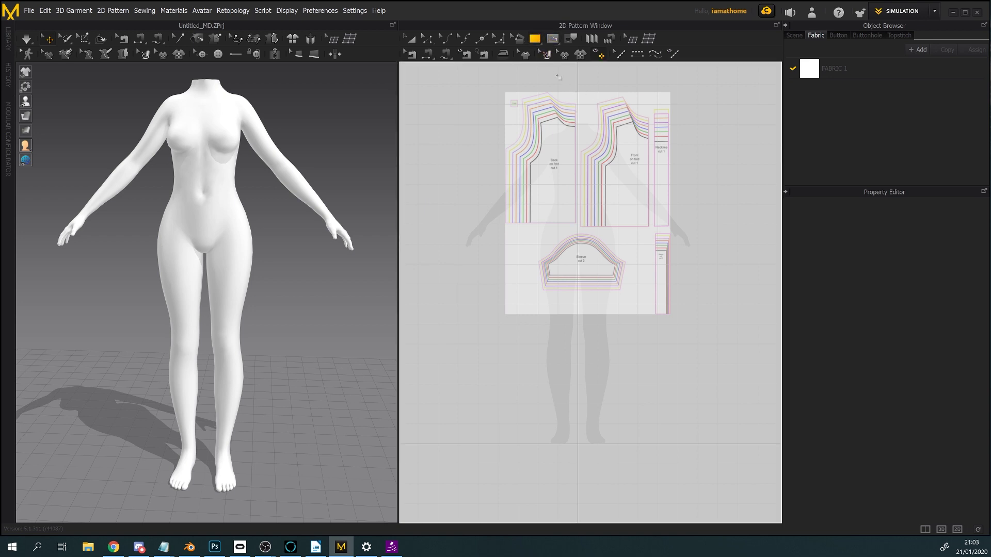
left_click(540, 41)
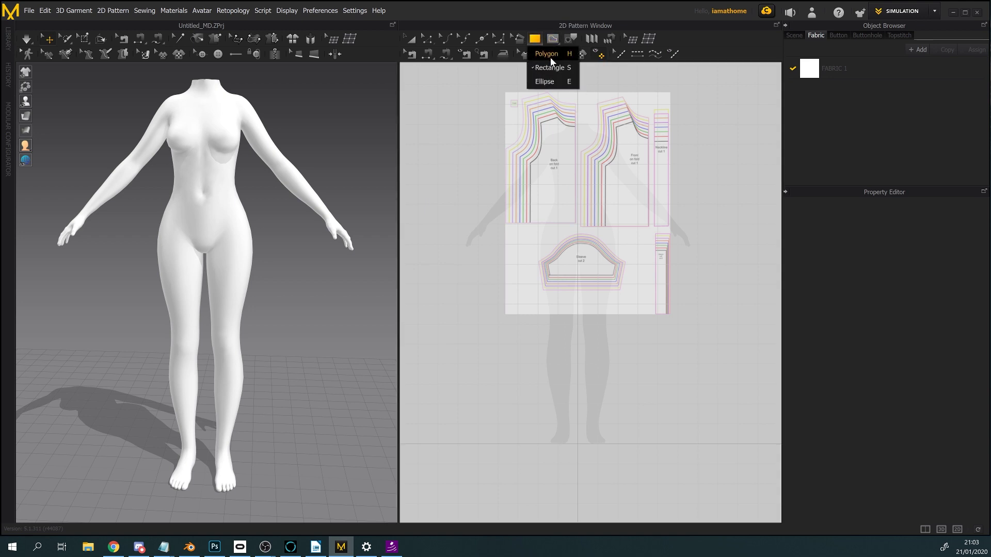
left_click(548, 54)
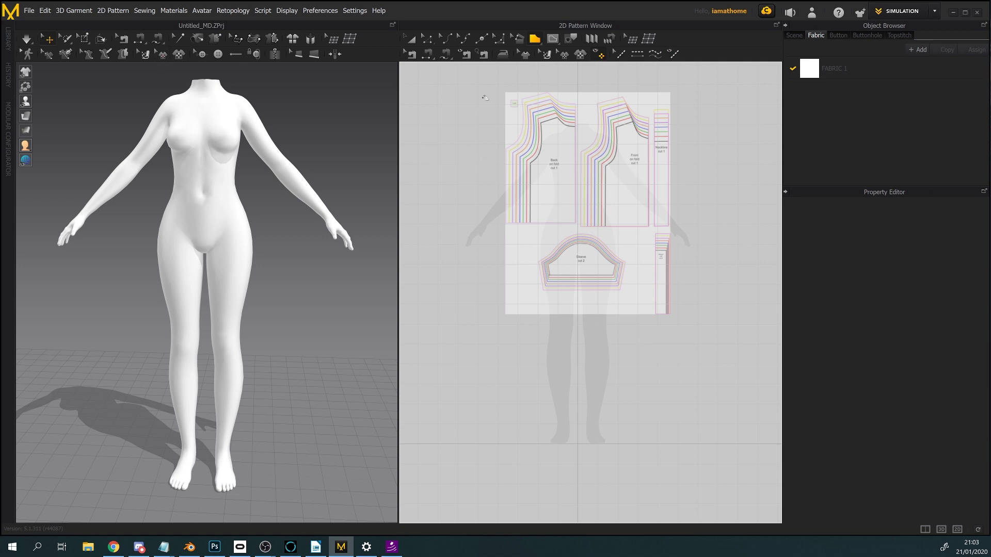
- Reset the background image settings to remove the pattern image from the 2D pattern window
left_click(410, 39)
right_click(547, 203)
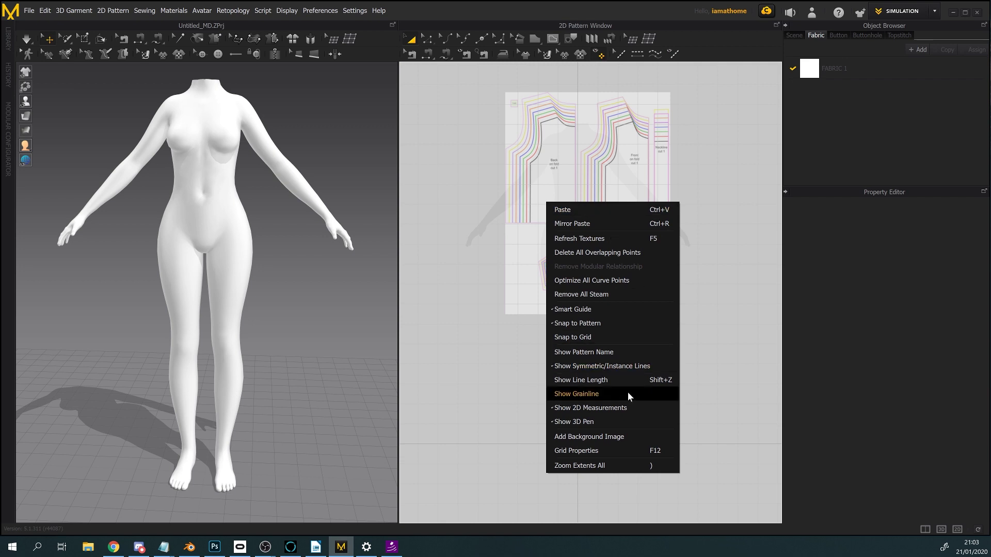
left_click(605, 437)
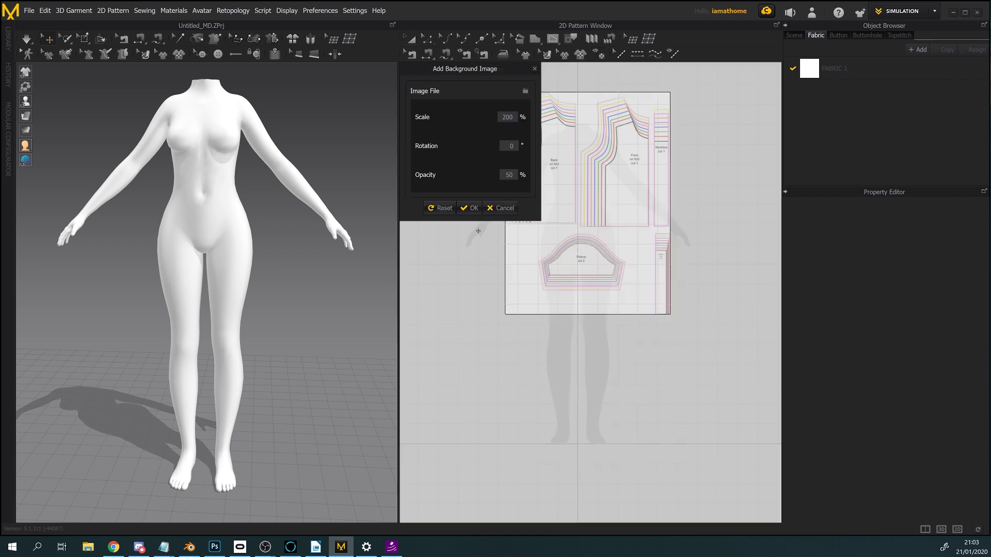
left_click(437, 208)
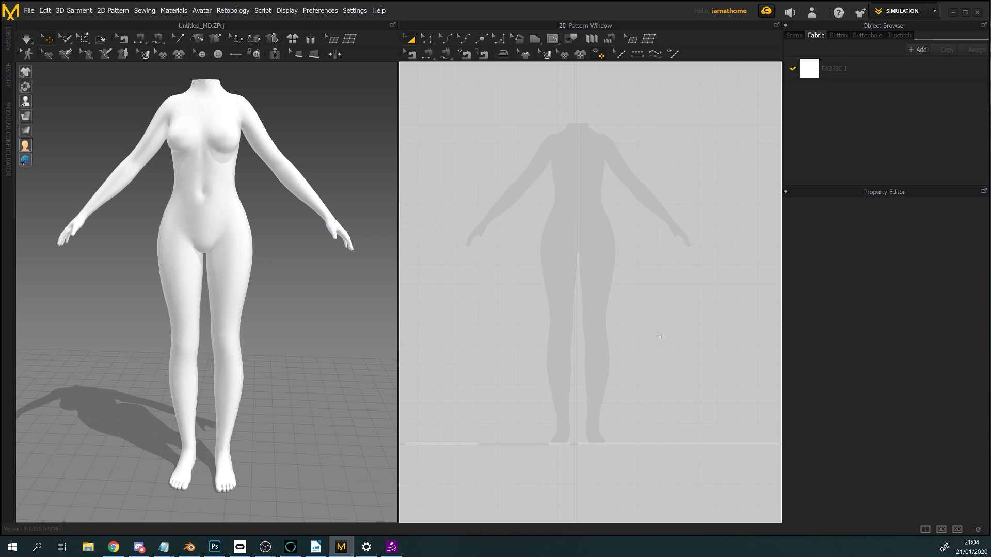
- Widen the 3D window to give the avatar more room beside the 2D pattern window
scroll(194, 380, "down", 1)
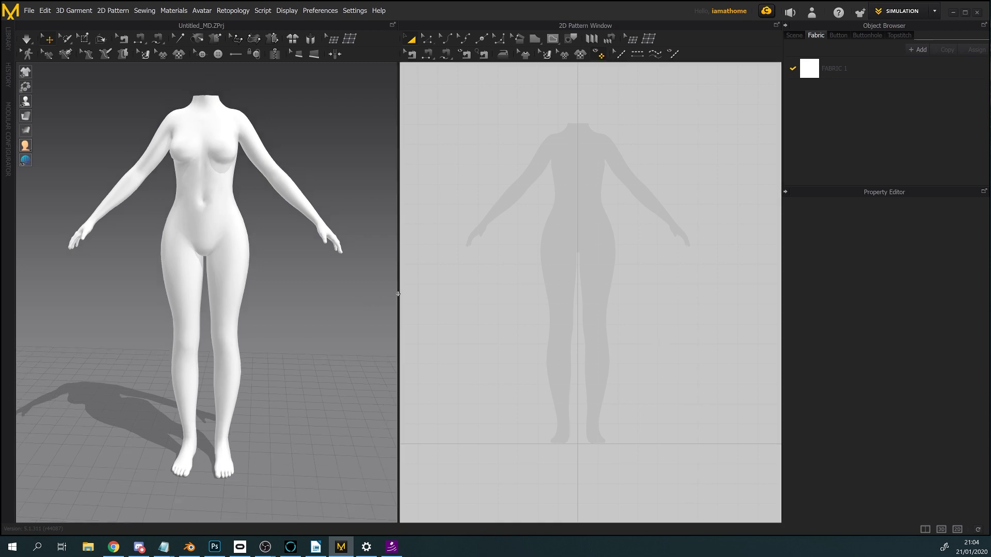
left_click_drag(398, 292, 536, 297)
scroll(316, 303, "up", 3)
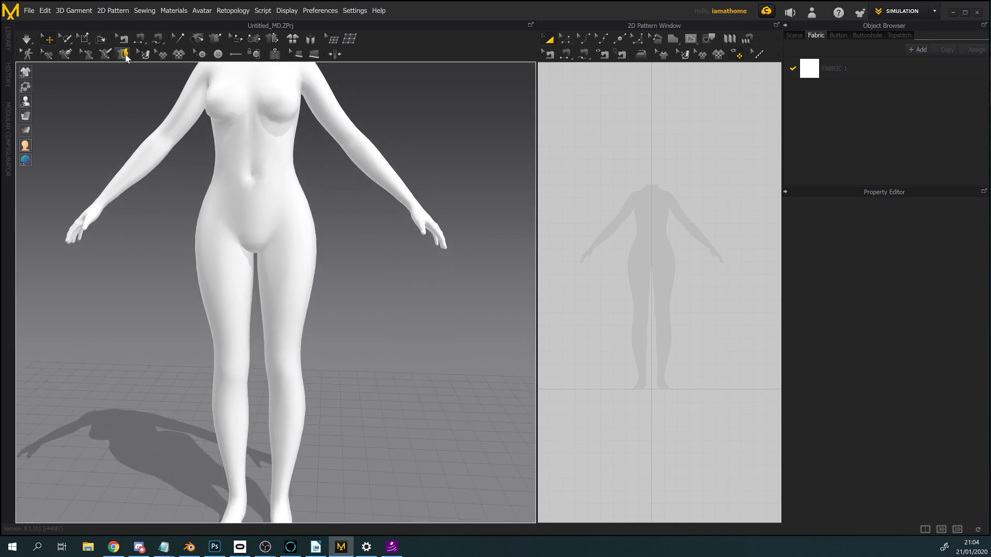
- Measure the avatar's front rise over the body surface, from the navel down to the crotch
left_click(106, 54)
scroll(284, 194, "up", 2)
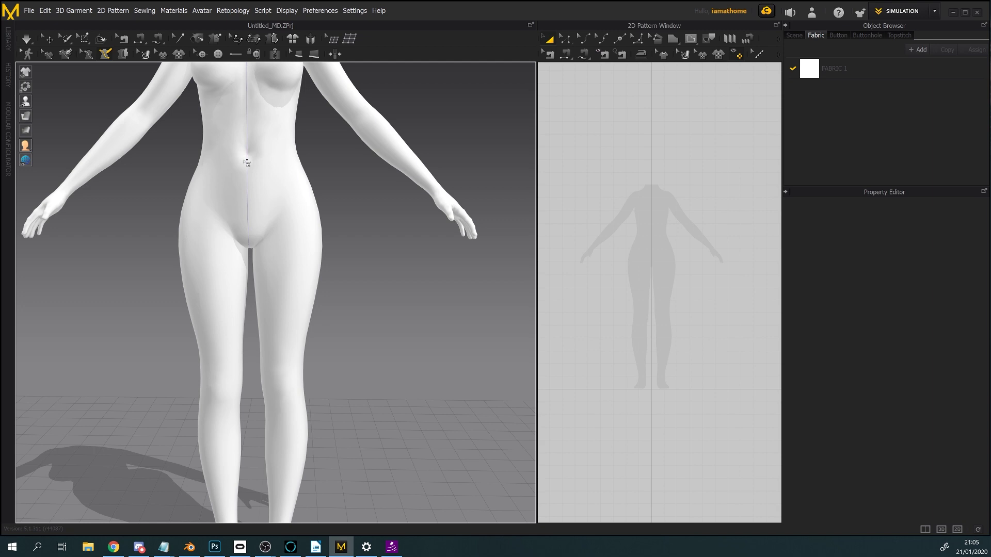
left_click(247, 160)
right_click_drag(251, 233, 253, 190)
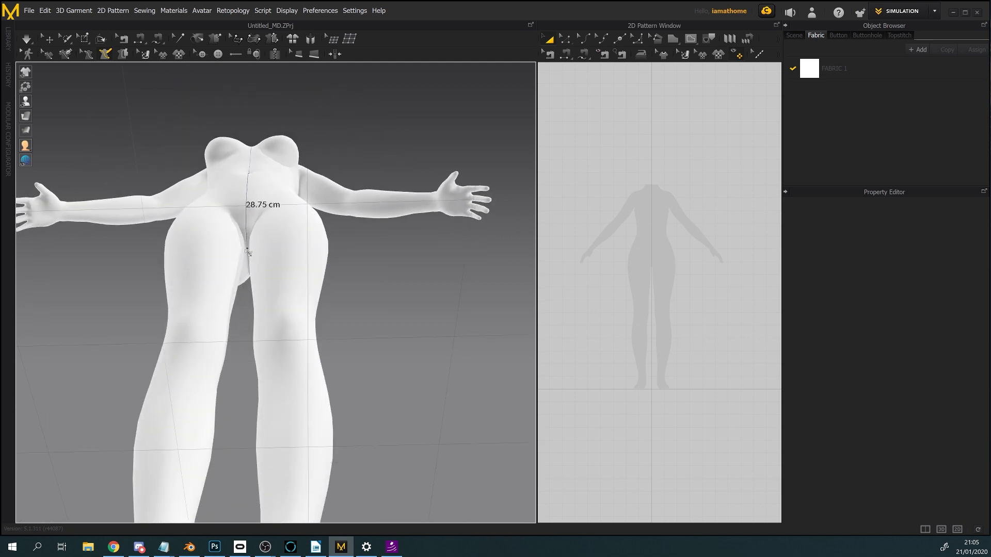
left_click(249, 251)
right_click_drag(248, 253, 253, 286)
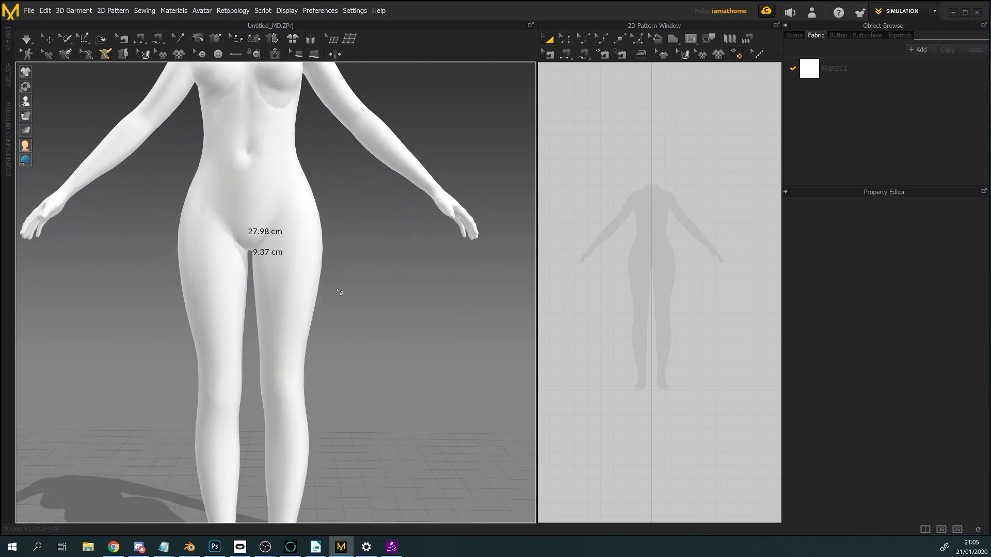
- Measure the avatar's back rise from the crotch up the centre back to waist height
right_click_drag(338, 290, 305, 259)
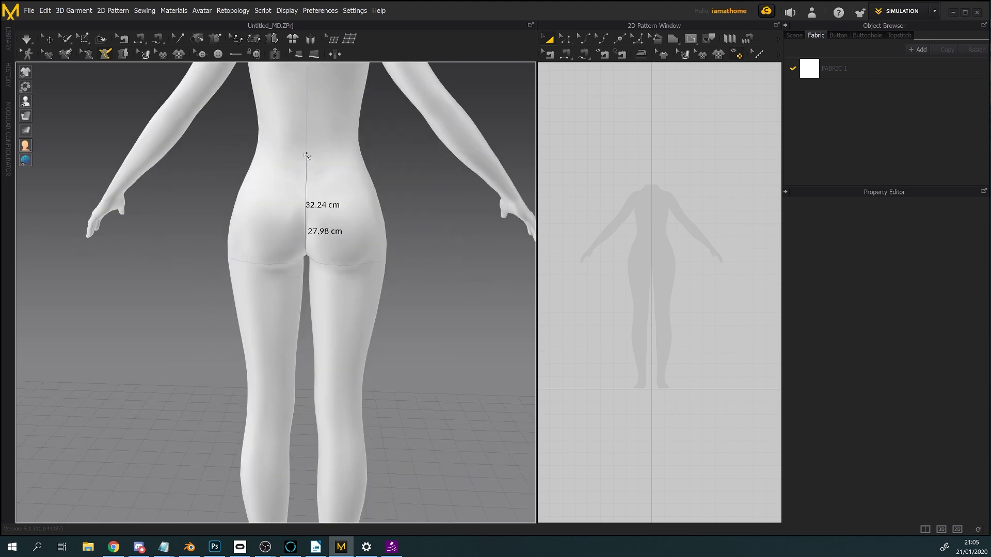
left_click(309, 162)
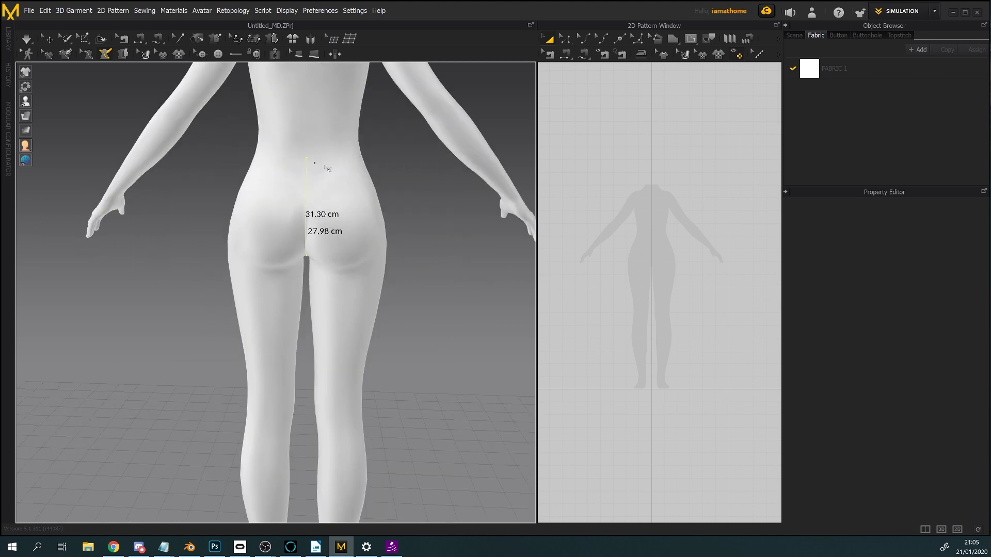
right_click_drag(336, 166, 403, 187)
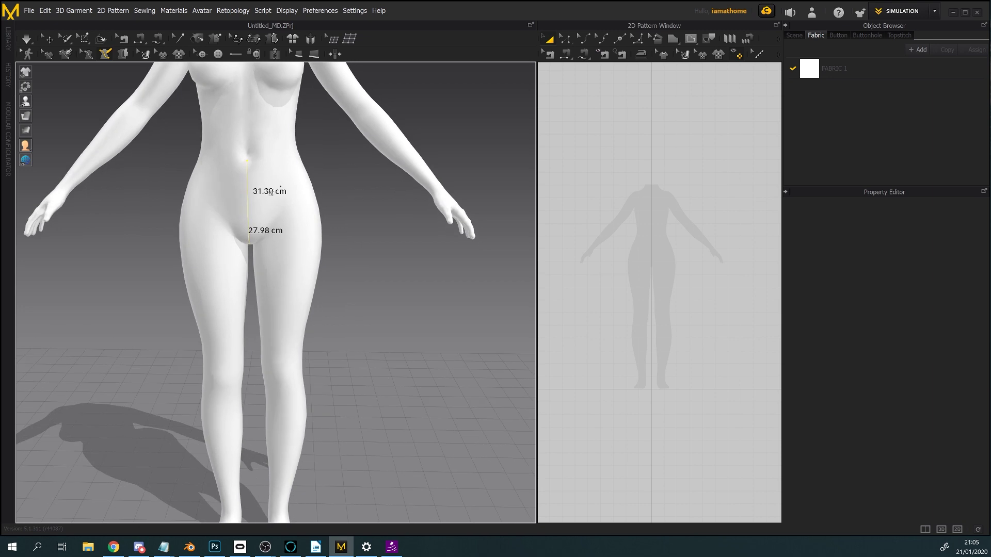
scroll(265, 192, "up", 1)
middle_click_drag(266, 193, 300, 241)
scroll(300, 242, "up", 2)
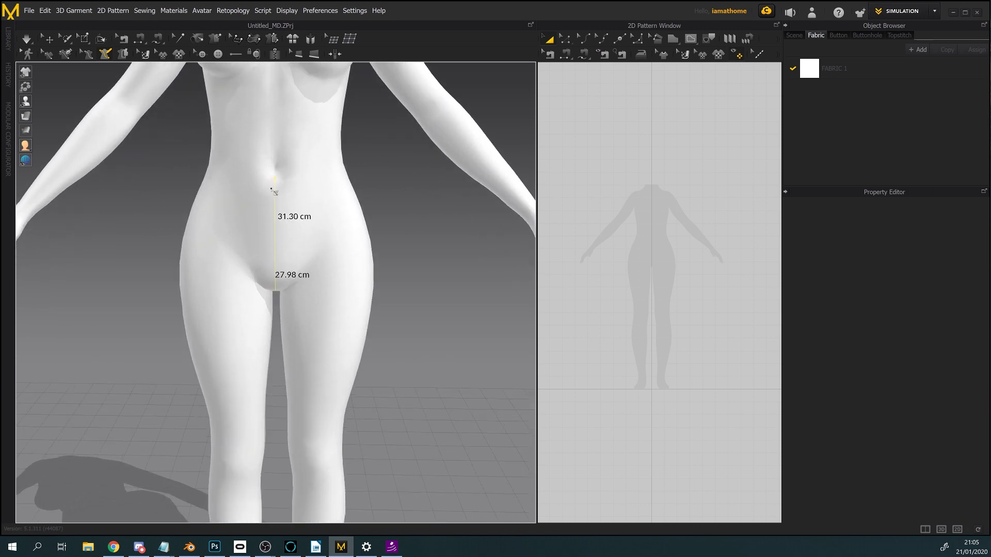
left_click(277, 196)
right_click_drag(331, 200, 326, 195)
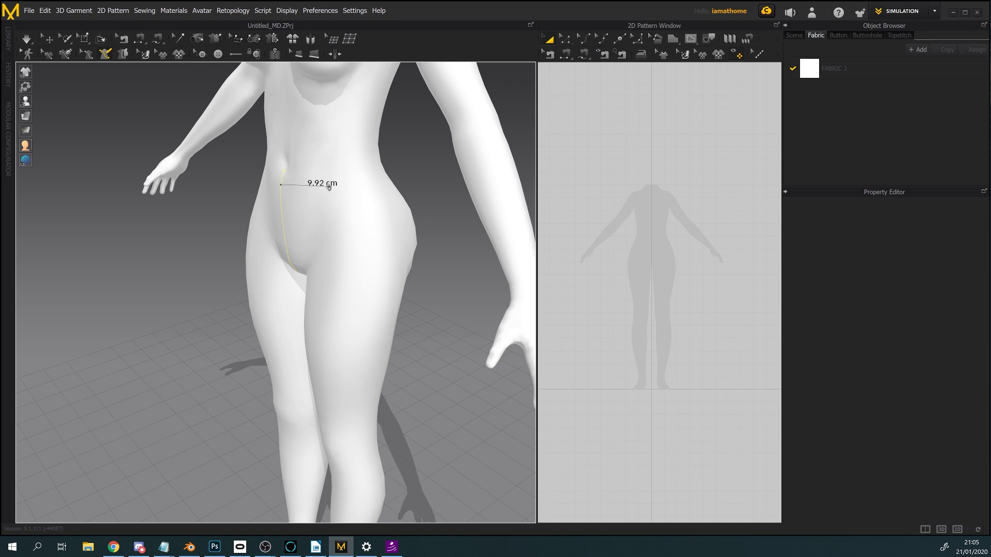
right_click_drag(329, 186, 285, 192)
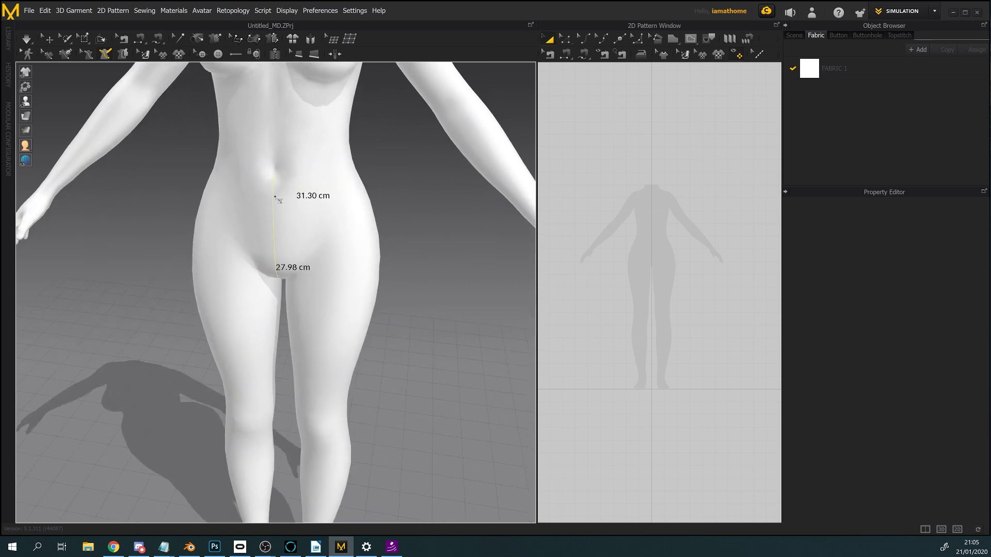
- Measure half the avatar's waistline from the centre front just below the navel around the side to the centre back
left_click(275, 197)
right_click_drag(350, 190, 336, 220)
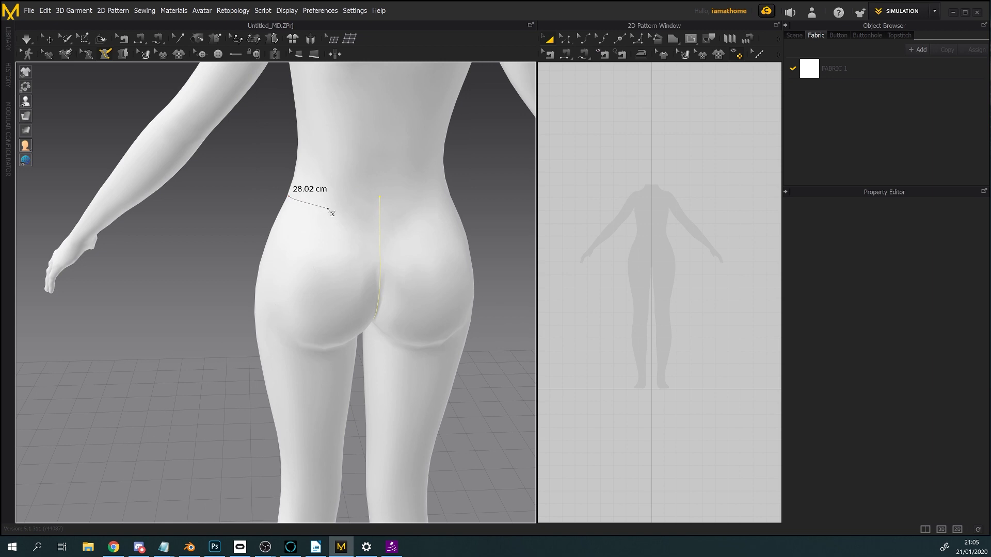
left_click(328, 209)
left_click(381, 210)
- Measure around the avatar's left ankle, working over the body surface just above the foot
right_click_drag(365, 261, 356, 302)
scroll(356, 301, "down", 2)
middle_click_drag(356, 301, 363, 278)
middle_click_drag(351, 403, 340, 314)
right_click_drag(341, 314, 339, 334)
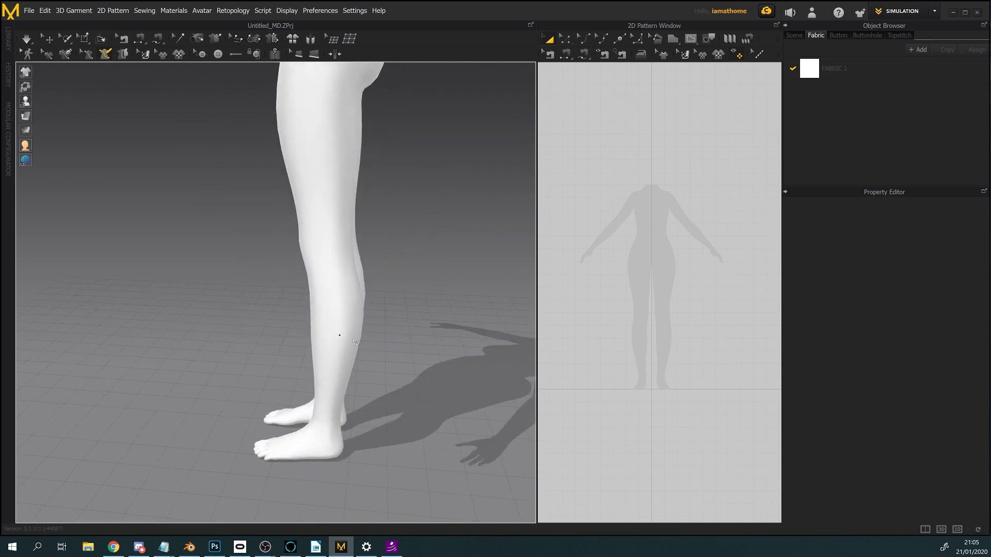
middle_click_drag(330, 402, 329, 308)
scroll(361, 330, "up", 2)
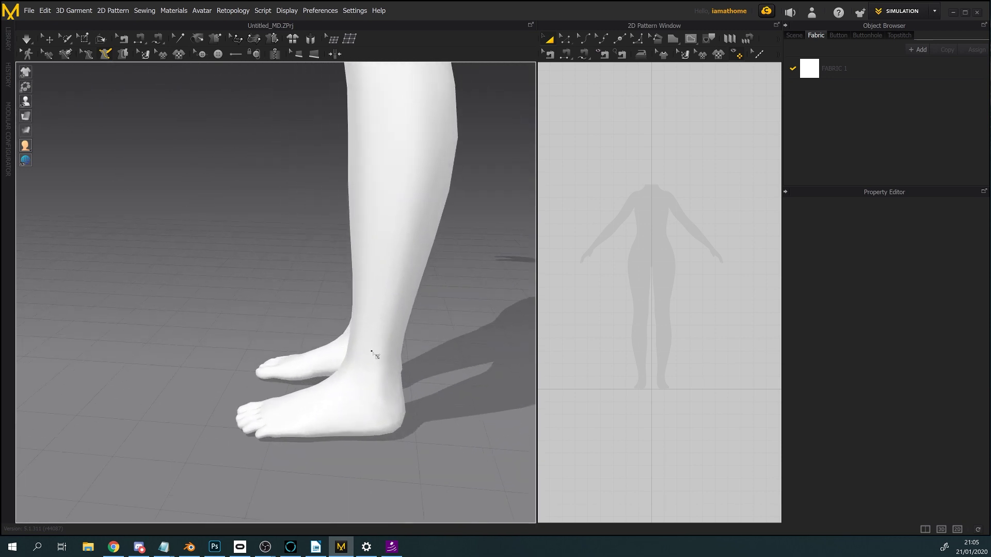
scroll(373, 347, "up", 2)
right_click_drag(374, 348, 384, 367)
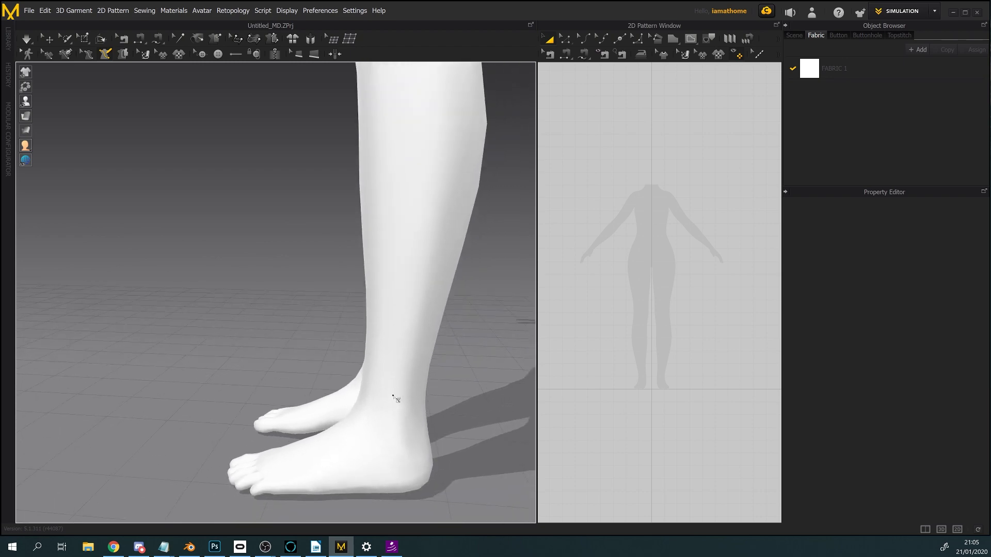
left_click(395, 400)
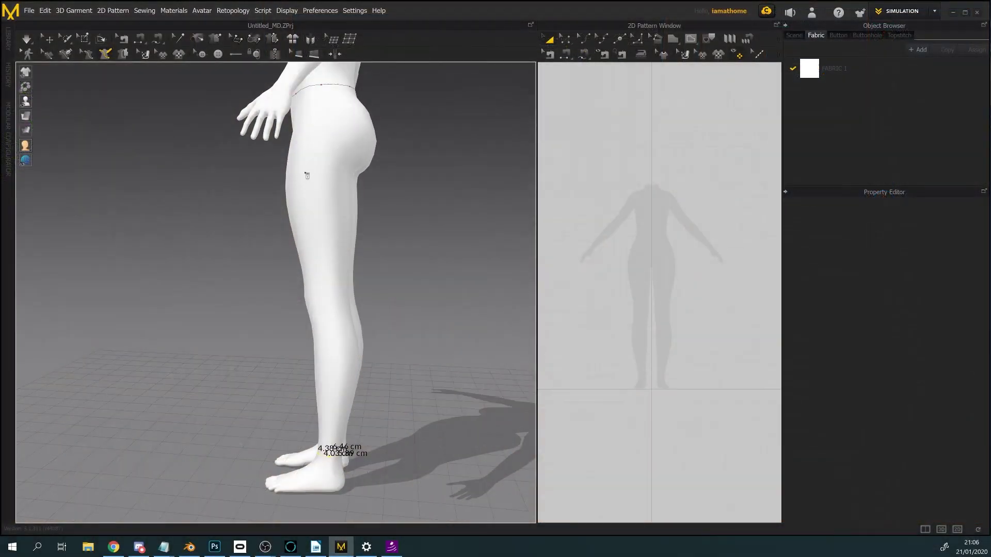
- Measure the outer leg length over the avatar's left side, from the waist measurement line down to the ankle line
right_click_drag(310, 172, 315, 173)
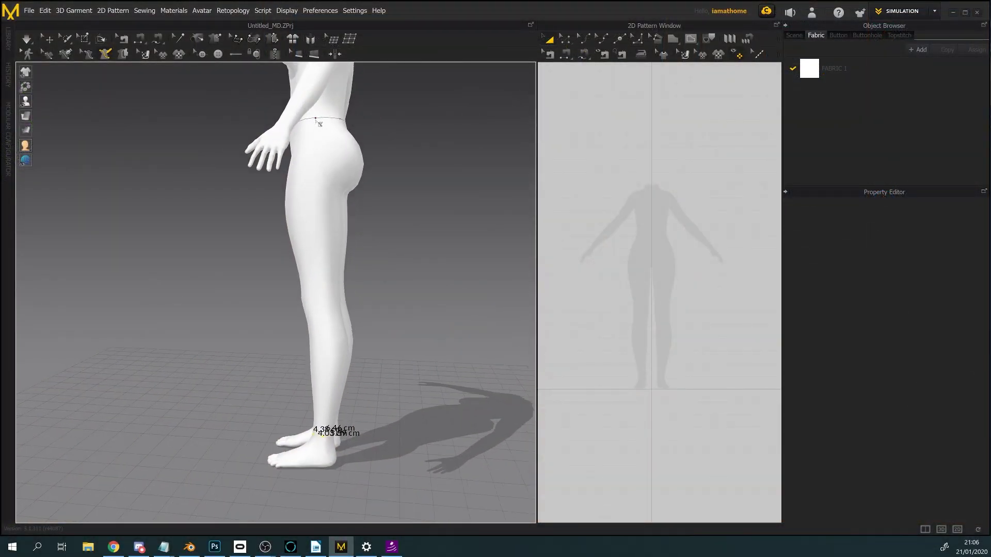
left_click(315, 119)
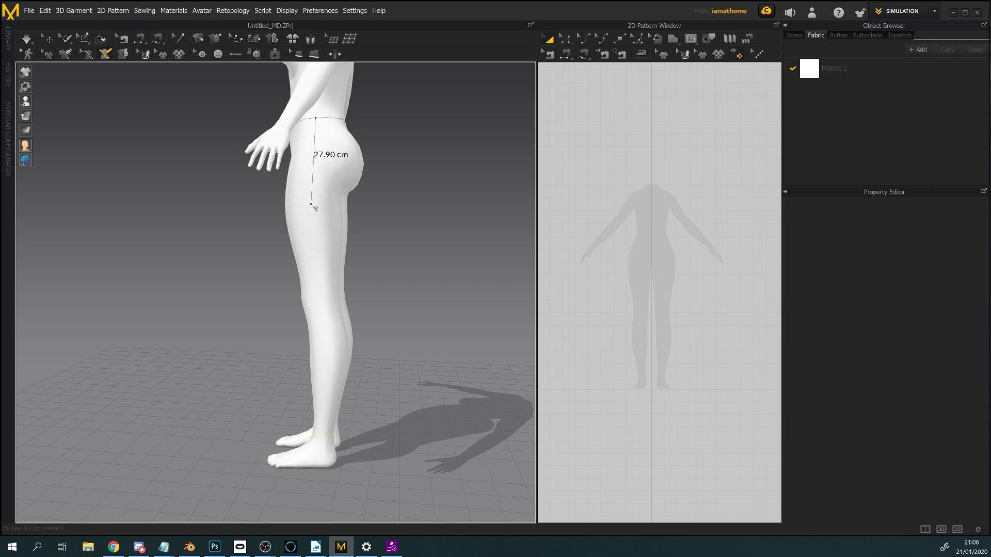
left_click(311, 203)
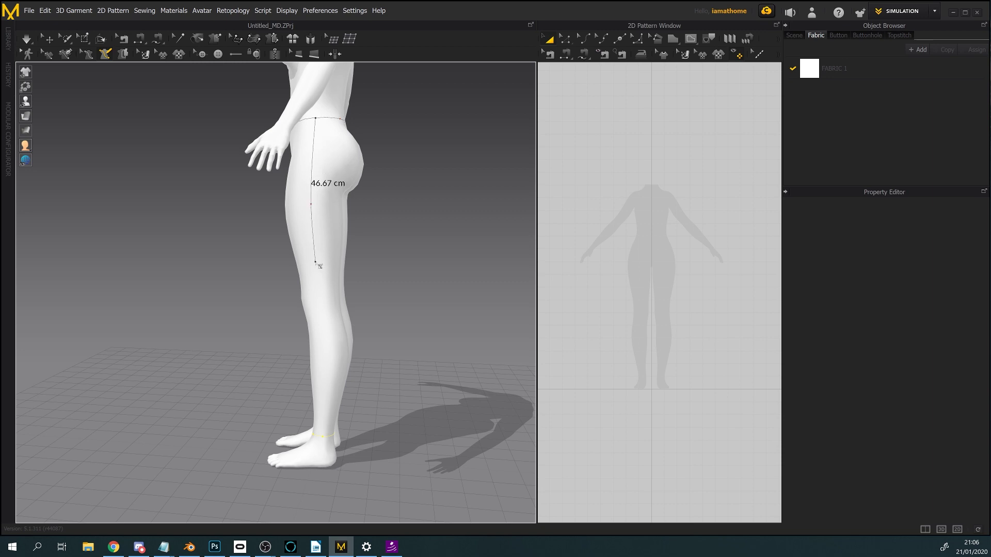
left_click(315, 262)
left_click(322, 313)
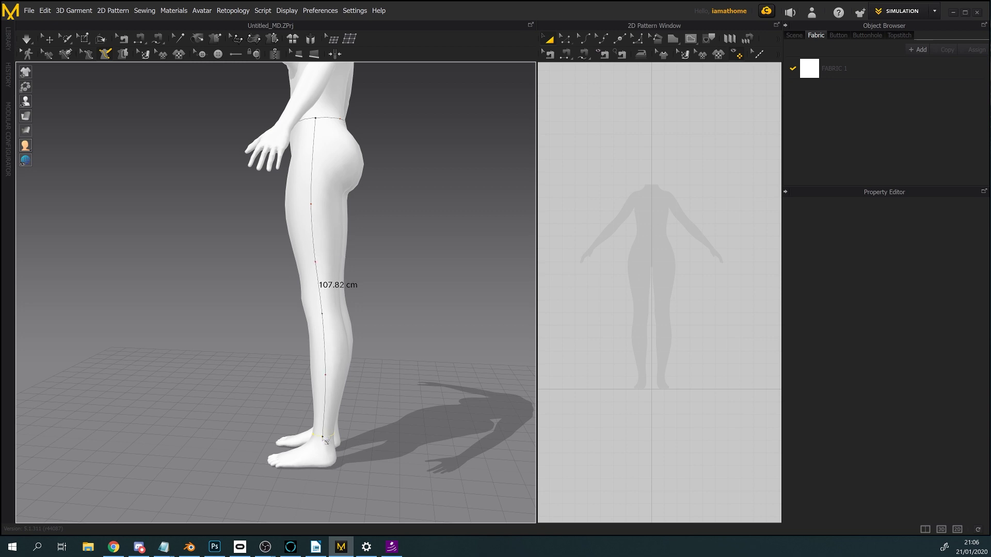
double_click(323, 434)
right_click_drag(328, 436, 420, 409)
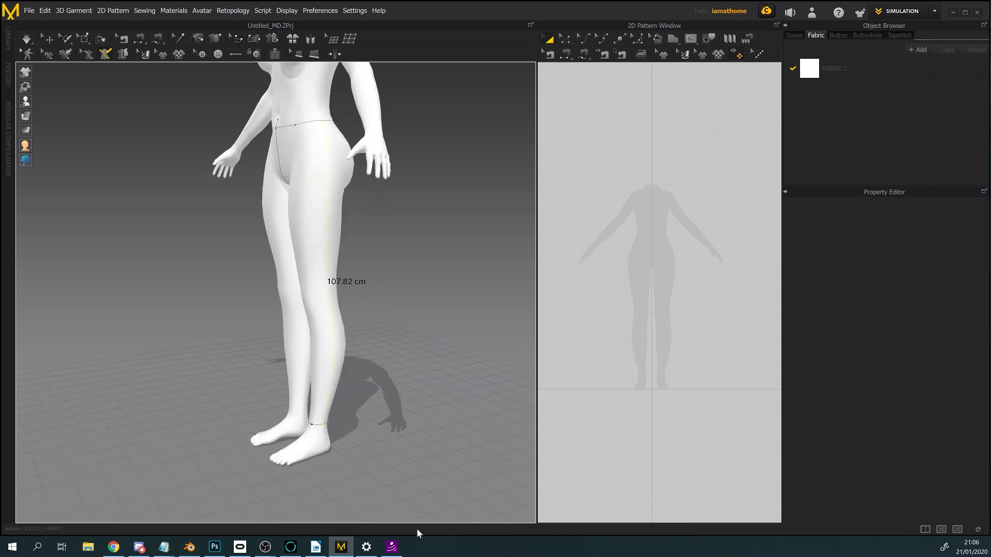
left_click(396, 550)
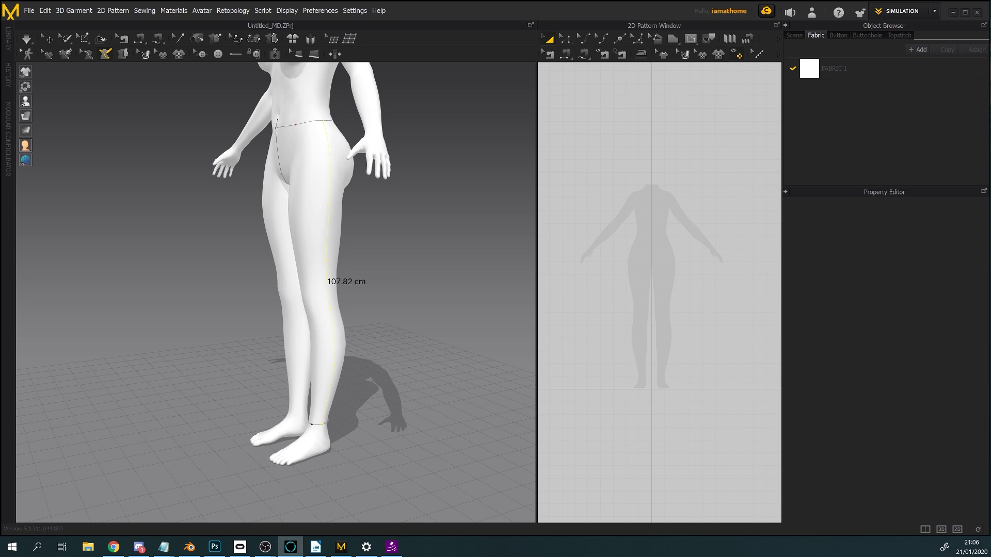
- Display the avatar's X-ray joints and select the R_hip joint for rotation
right_click_drag(441, 305, 281, 189)
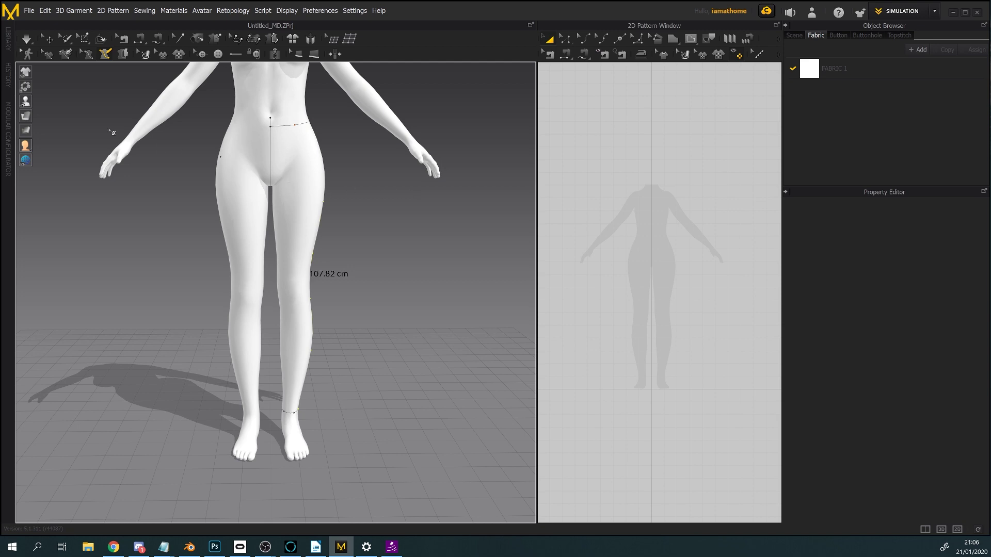
mouse_move(25, 101)
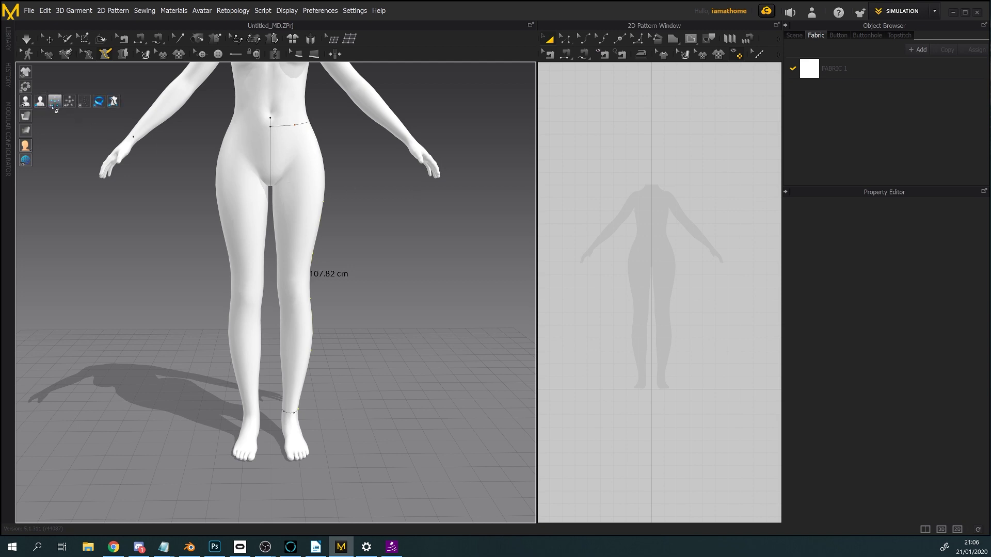
left_click(84, 102)
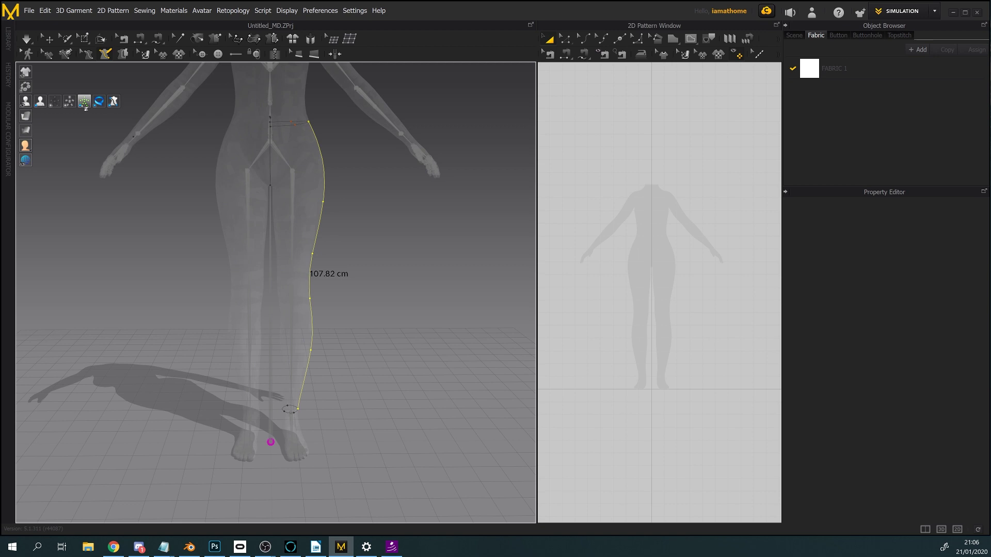
left_click(48, 41)
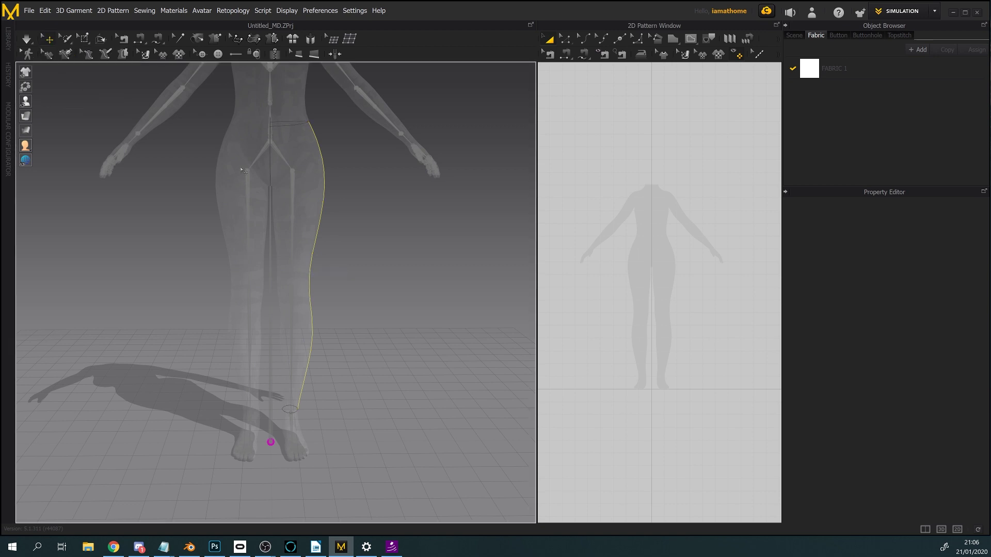
left_click(248, 173)
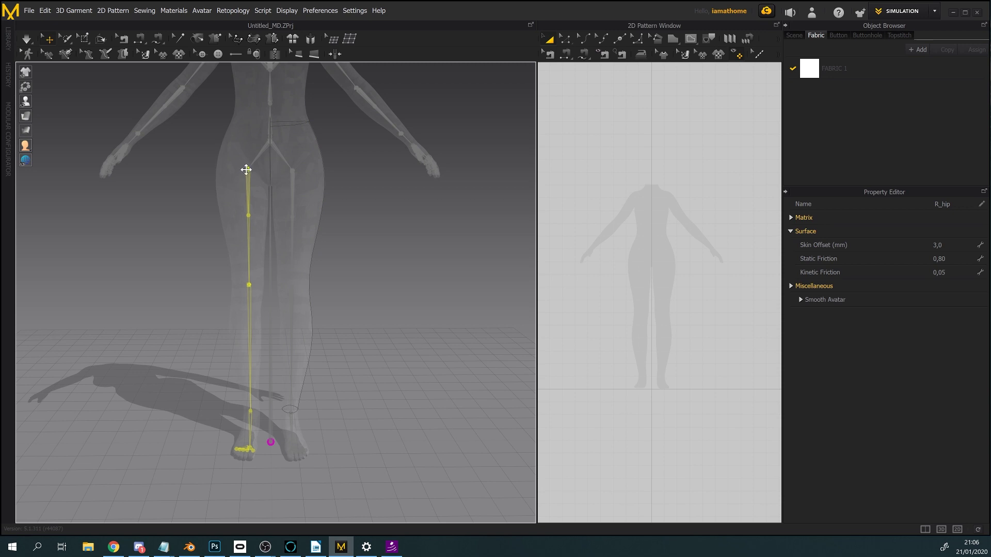
left_click(248, 171)
key("bracketright")
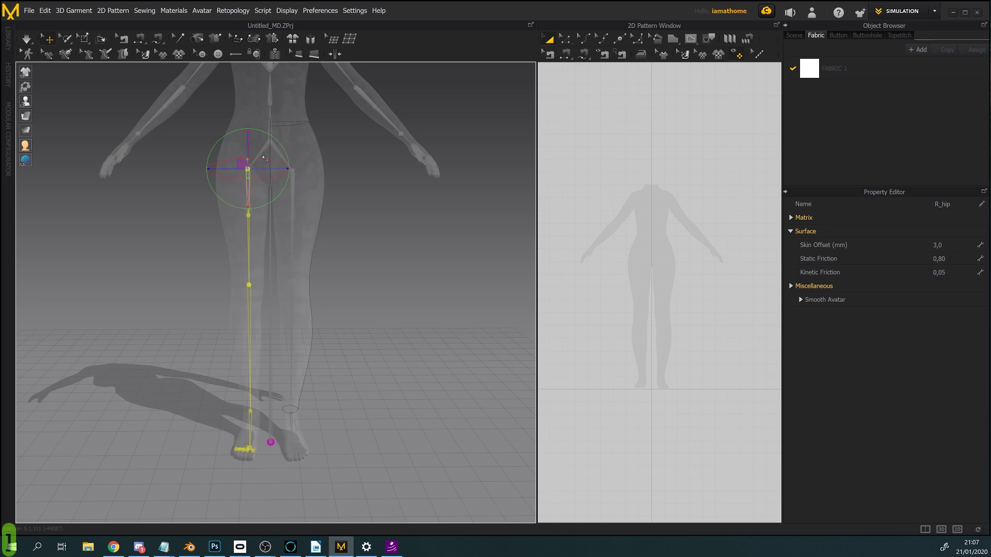
- Rotate the right hip joint to raise the leg sideways to roughly horizontal, and hide the X-ray joints
left_click_drag(266, 138, 281, 159)
left_click_drag(281, 168, 280, 178)
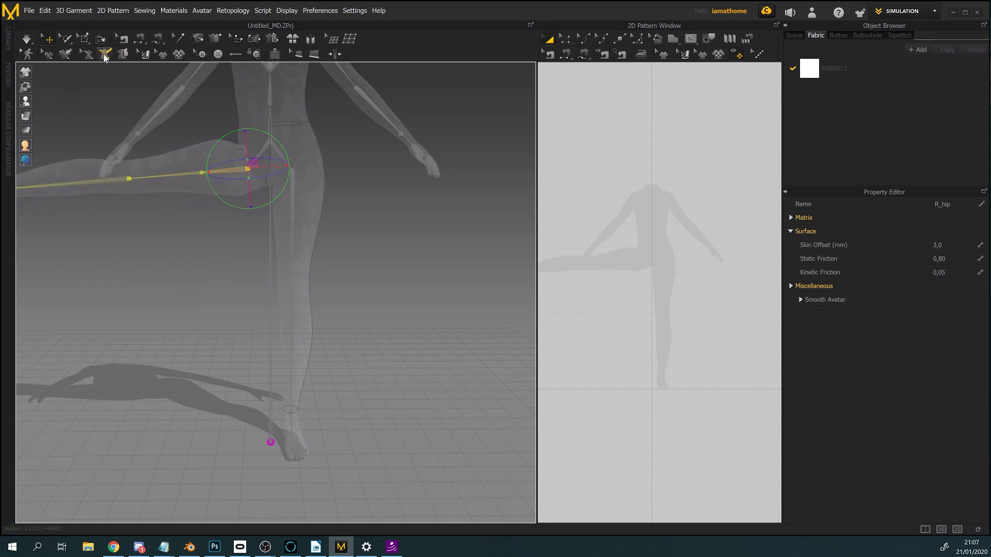
mouse_move(25, 102)
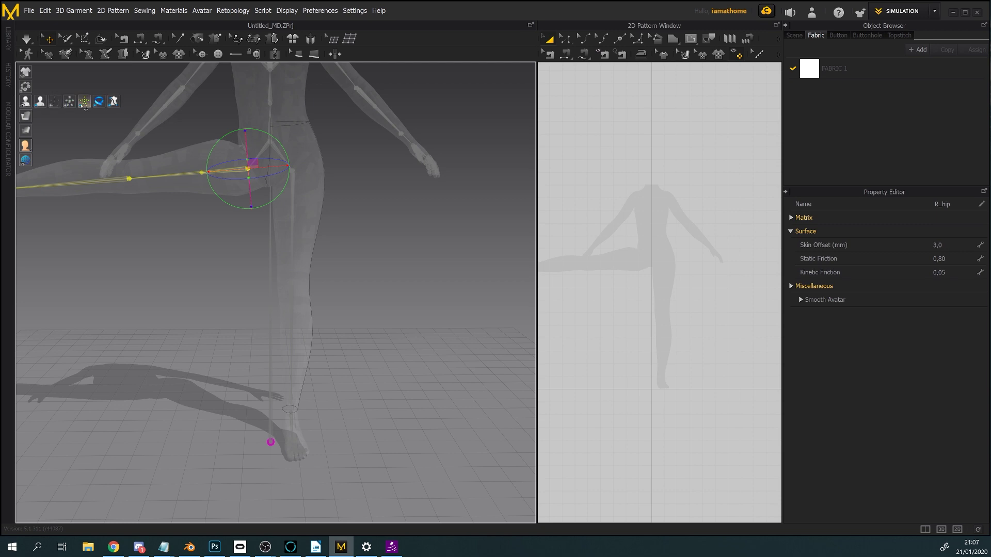
left_click(84, 101)
- Measure the inner leg length over the avatar's left leg, from the ankle line up to the crotch
right_click_drag(192, 279, 217, 232)
scroll(223, 268, "up", 5)
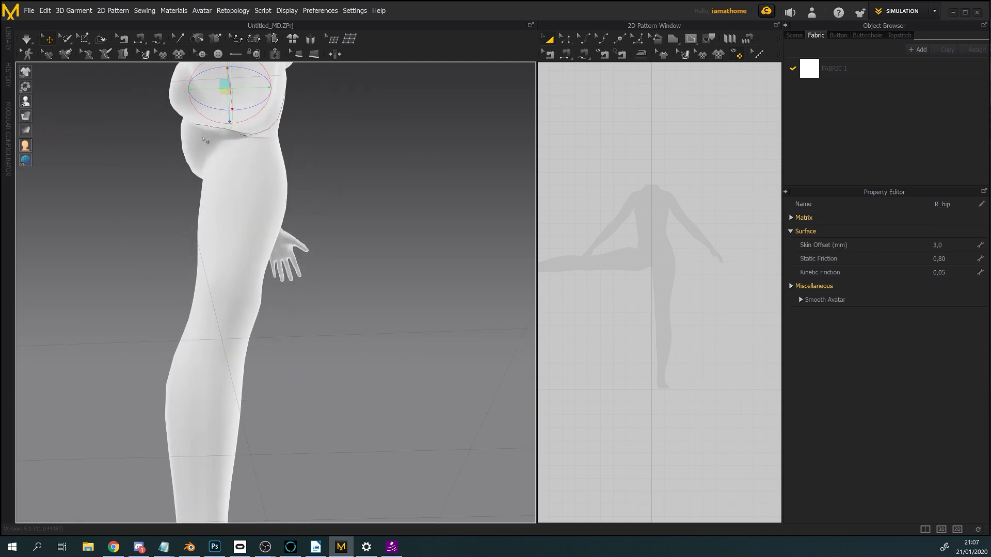
left_click(106, 53)
right_click_drag(254, 181, 236, 297)
middle_click_drag(237, 296, 213, 177)
scroll(212, 178, "down", 2)
middle_click_drag(190, 324, 225, 270)
scroll(247, 440, "down", 1)
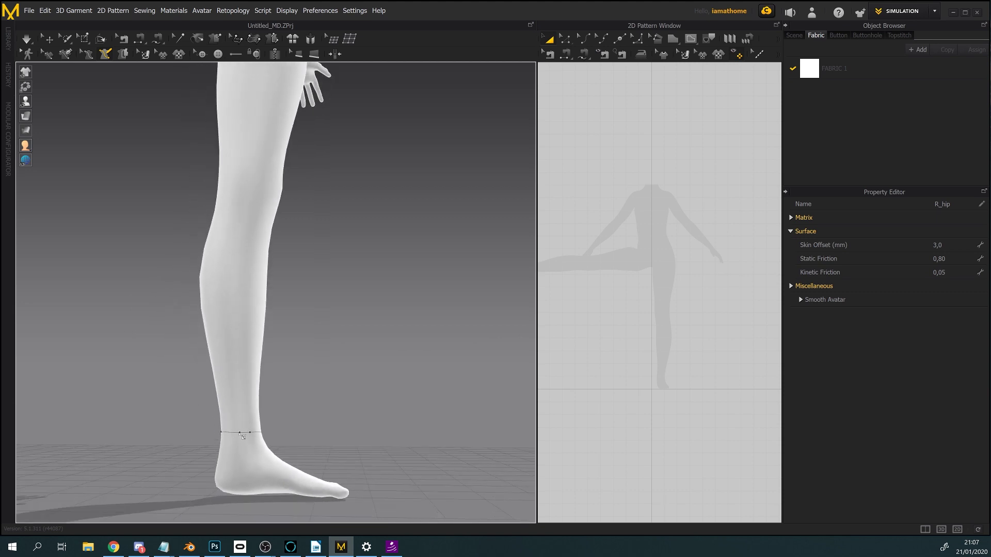
left_click(238, 434)
middle_click_drag(256, 149, 285, 316)
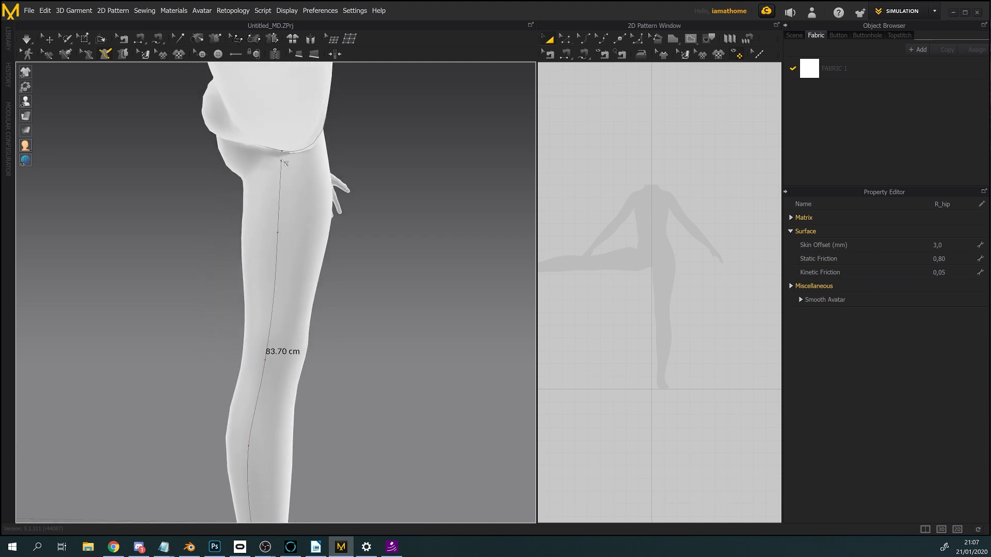
right_click_drag(286, 164, 287, 159)
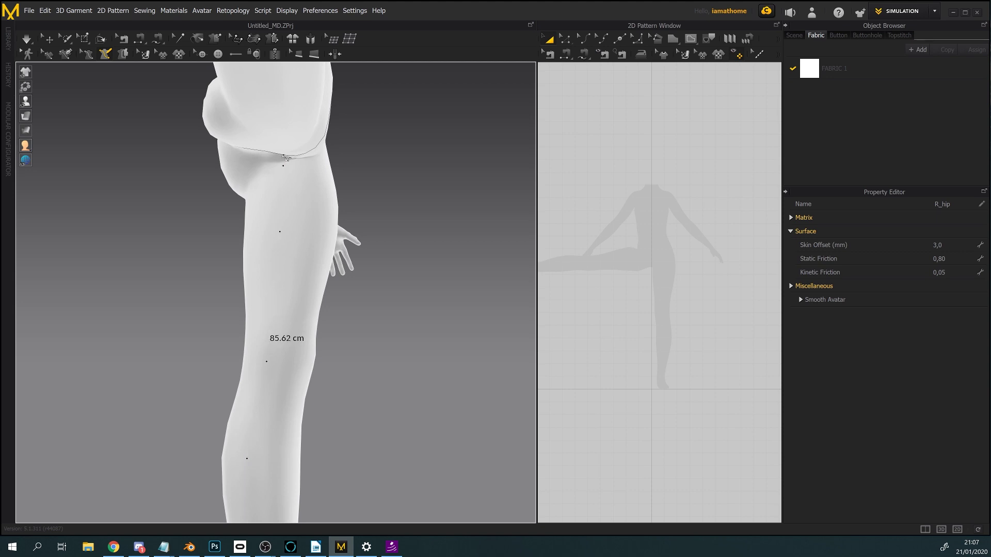
scroll(287, 304, "up", 5)
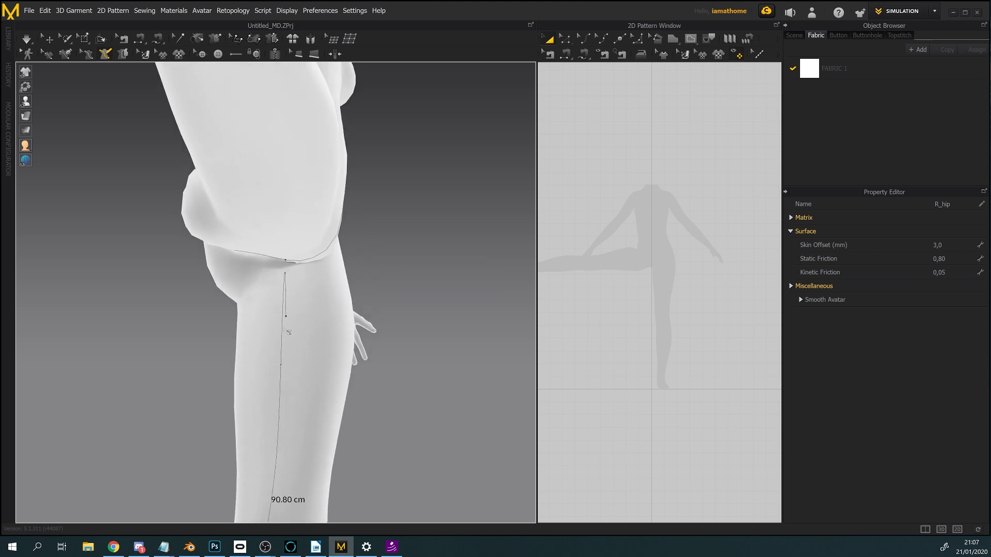
scroll(287, 307, "up", 3)
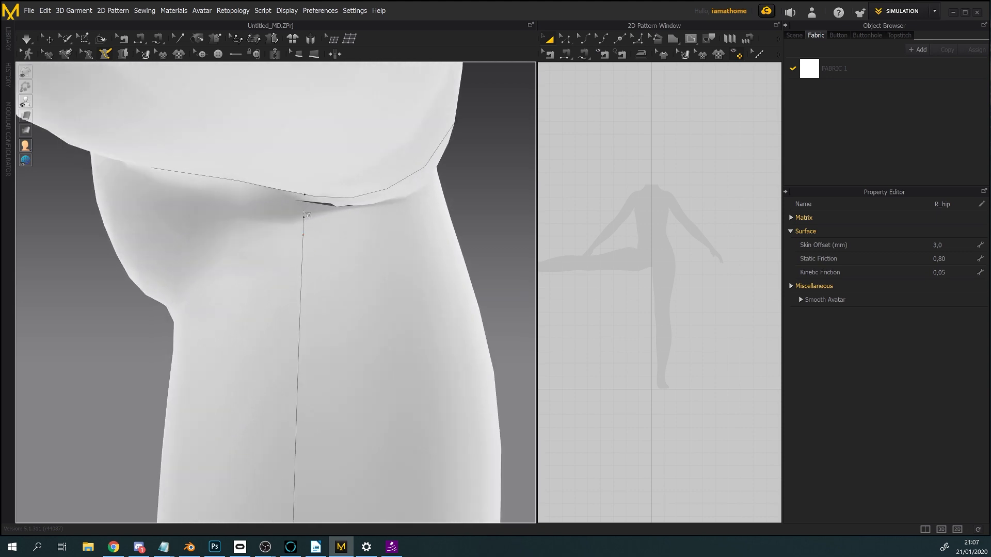
right_click_drag(298, 208, 255, 217)
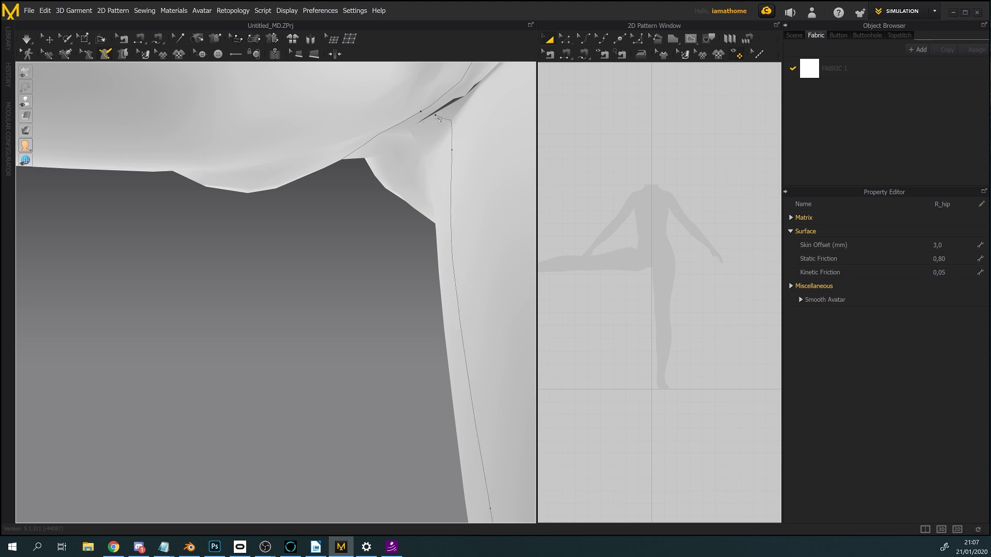
right_click_drag(481, 149, 467, 132)
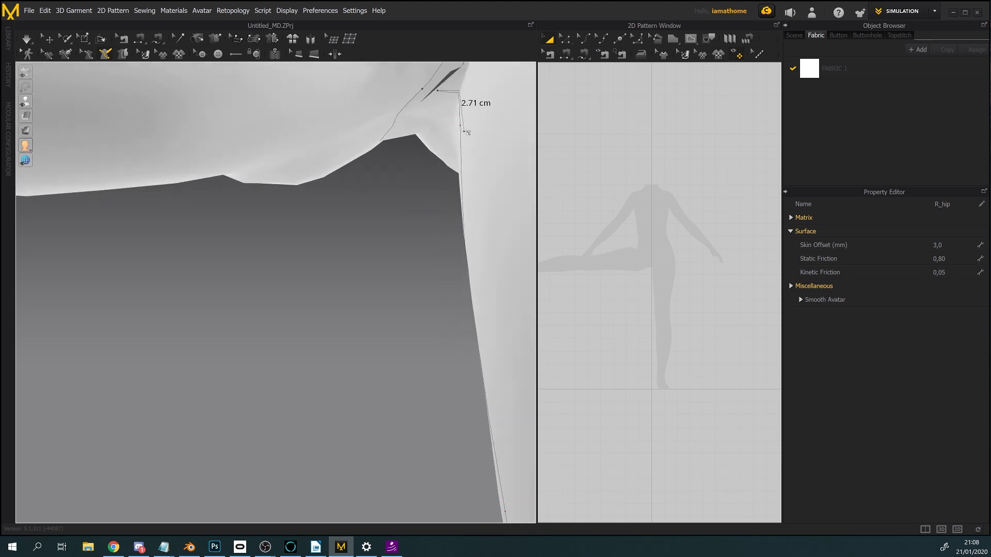
left_click(447, 96)
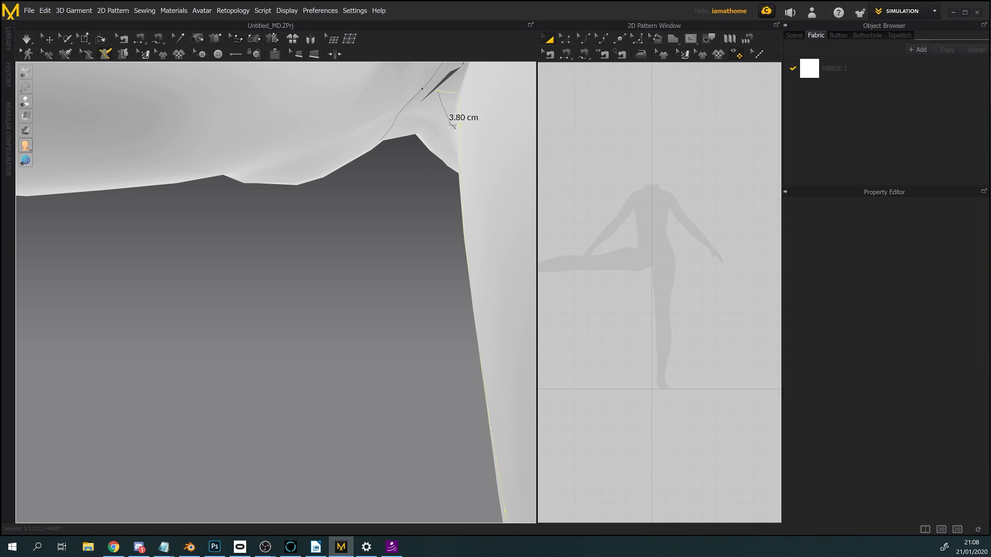
- Delete the inner leg measurement from the avatar with the measurement editing tool
key("Delete")
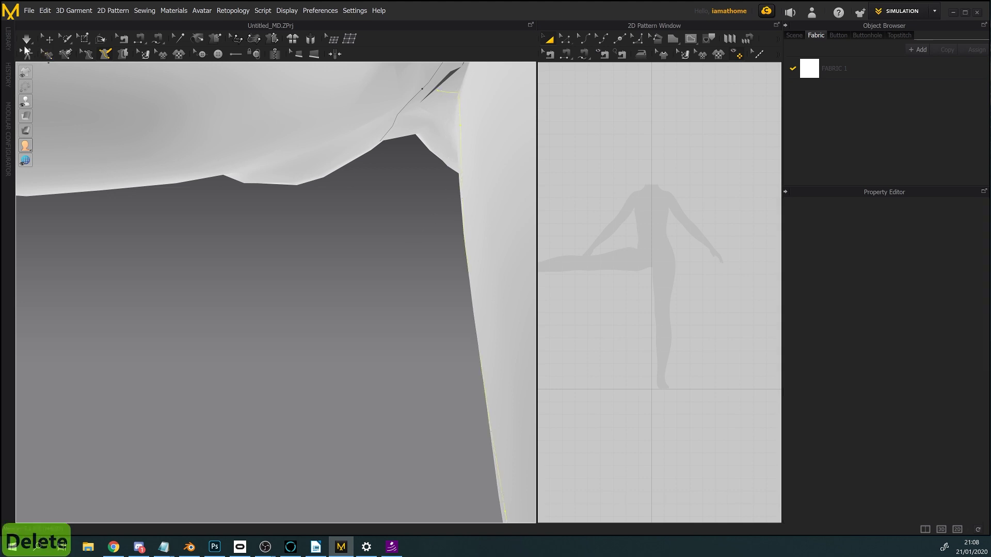
left_click(462, 134)
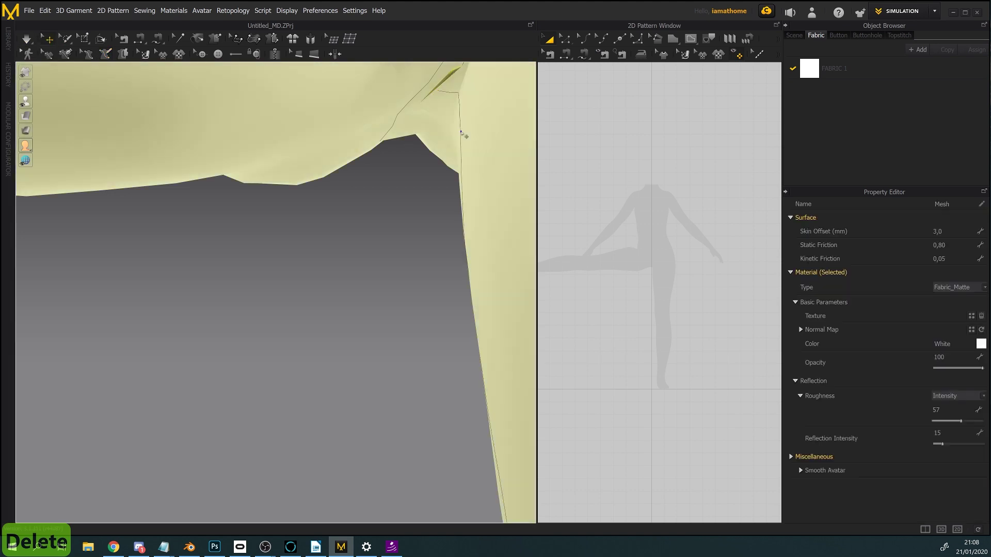
left_click(86, 54)
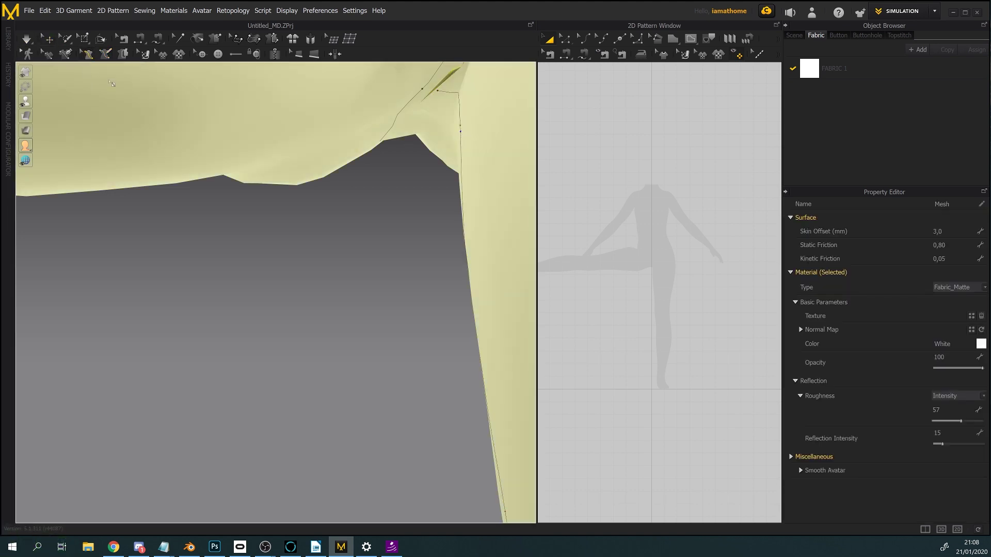
left_click(132, 224)
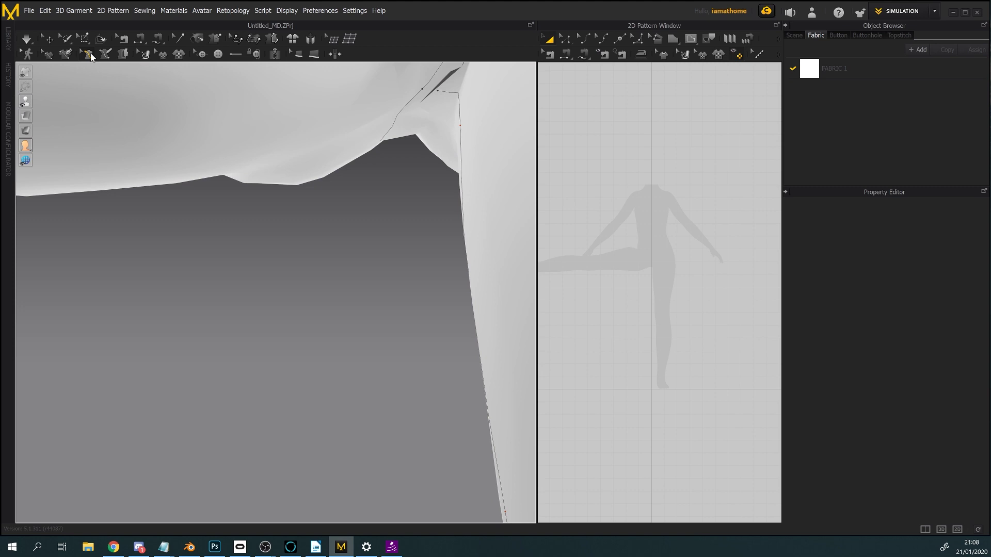
left_click(461, 153)
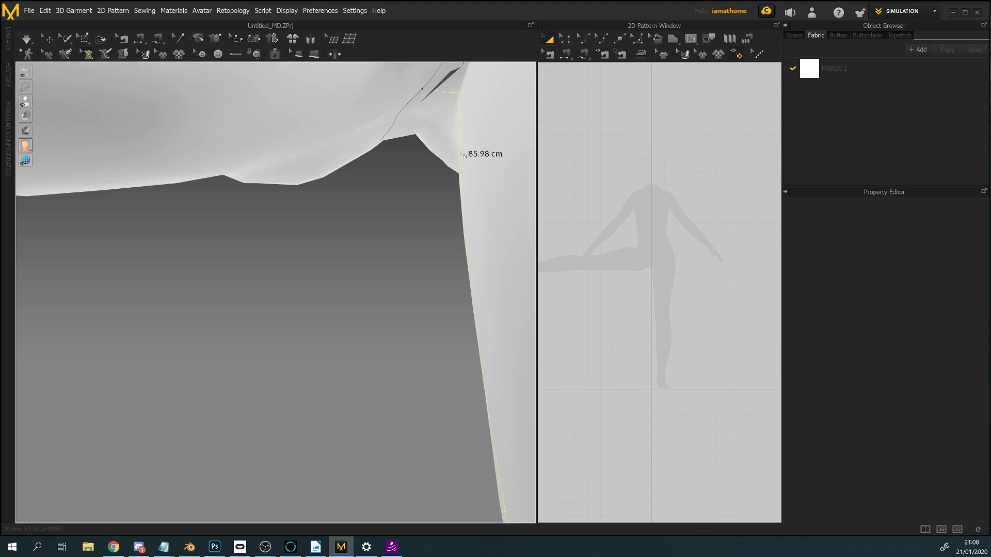
key("Delete")
- Display the avatar's X-ray joints and select the R_hip joint of the raised leg
scroll(416, 238, "down", 5)
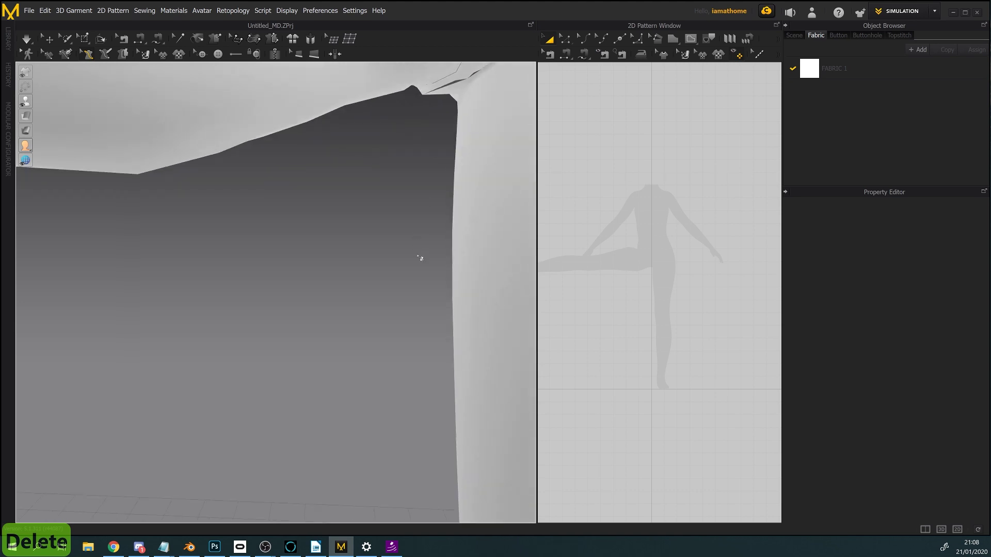
scroll(410, 290, "down", 3)
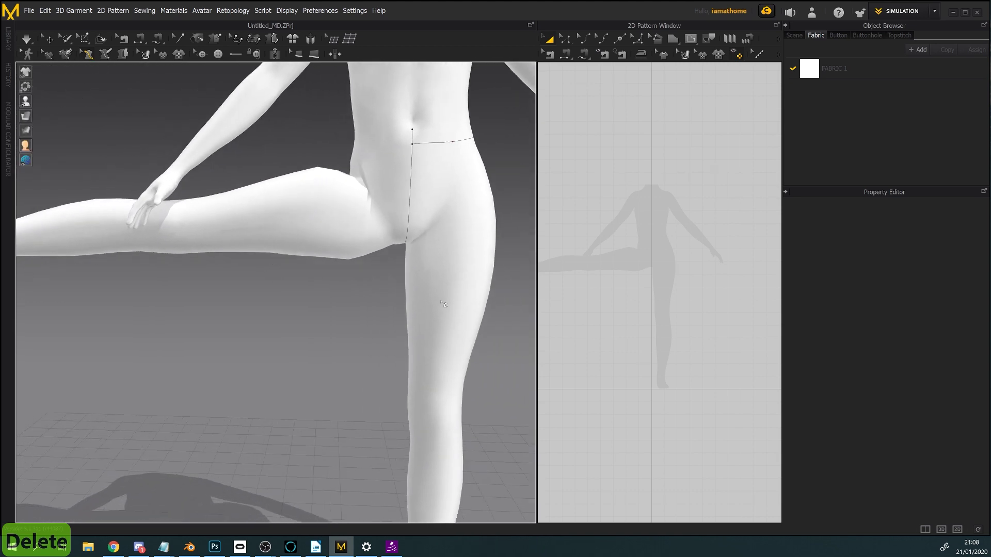
mouse_move(31, 104)
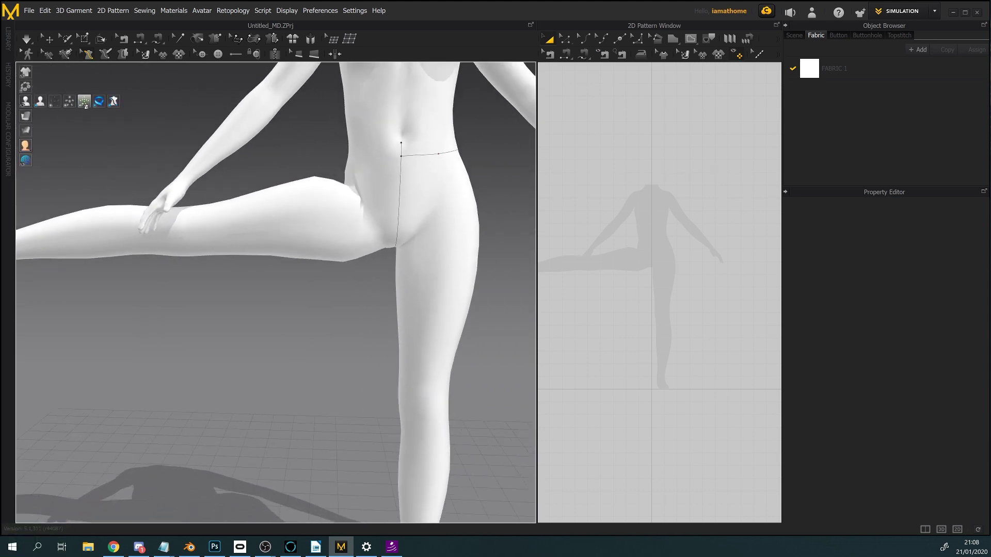
left_click(84, 102)
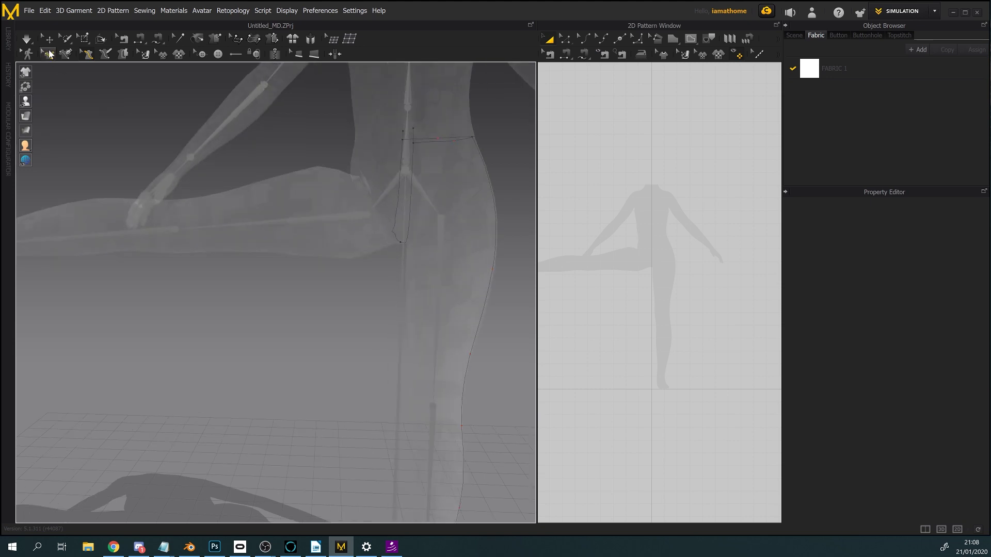
left_click(48, 40)
left_click(370, 217)
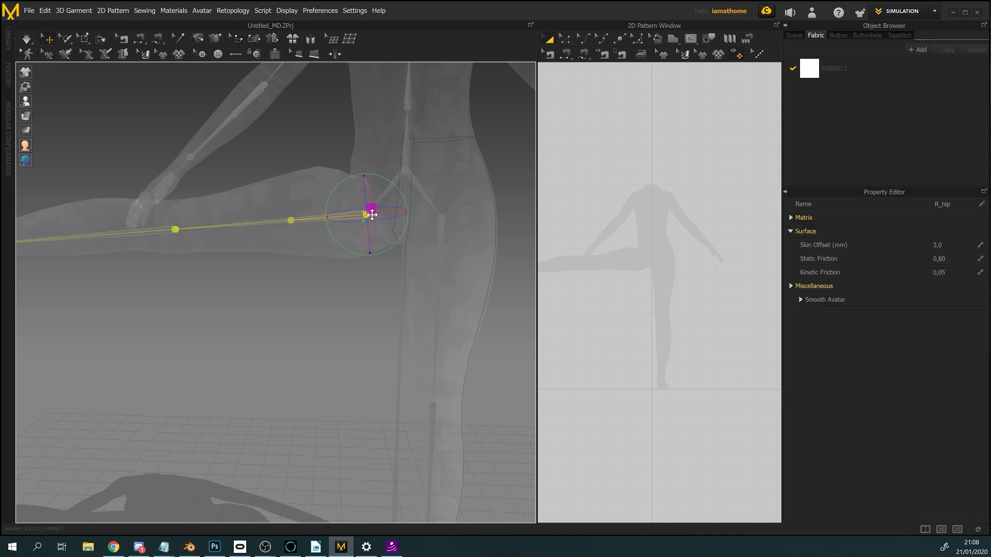
- Rotate the right hip joint to lower the raised leg partway into a diagonal pose, and hide the X-ray joints
left_click_drag(403, 196, 234, 291)
left_click(234, 291)
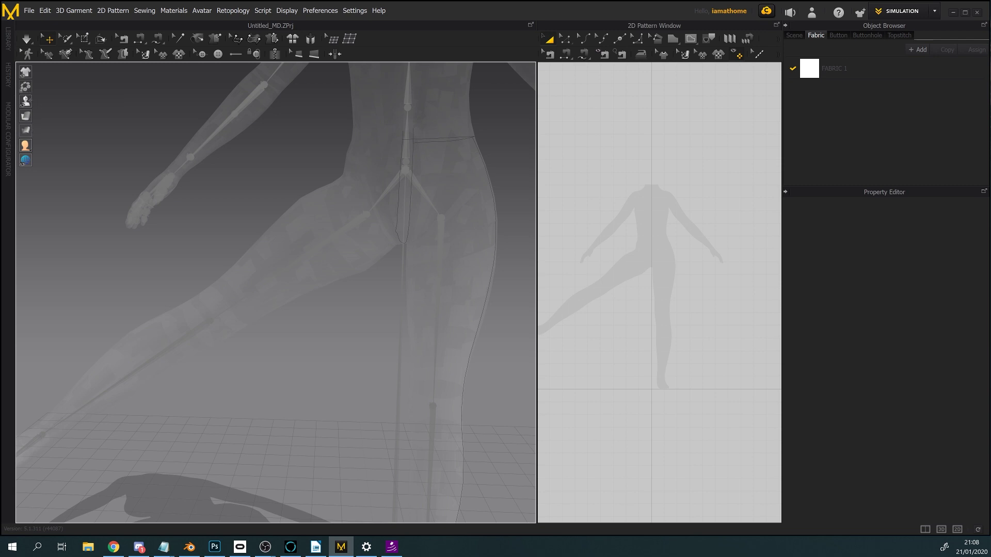
mouse_move(25, 101)
left_click(77, 101)
- Start a 3D Pen line on the avatar at the crotch point and bring its first segment, about 6.6 cm, onto the upper inner left thigh
right_click_drag(251, 321, 89, 88)
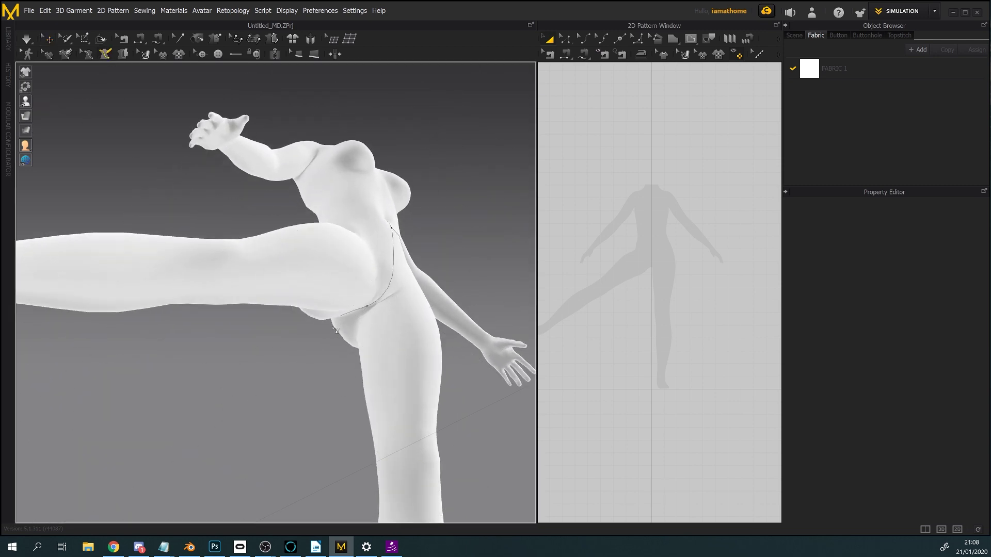
scroll(336, 331, "up", 6)
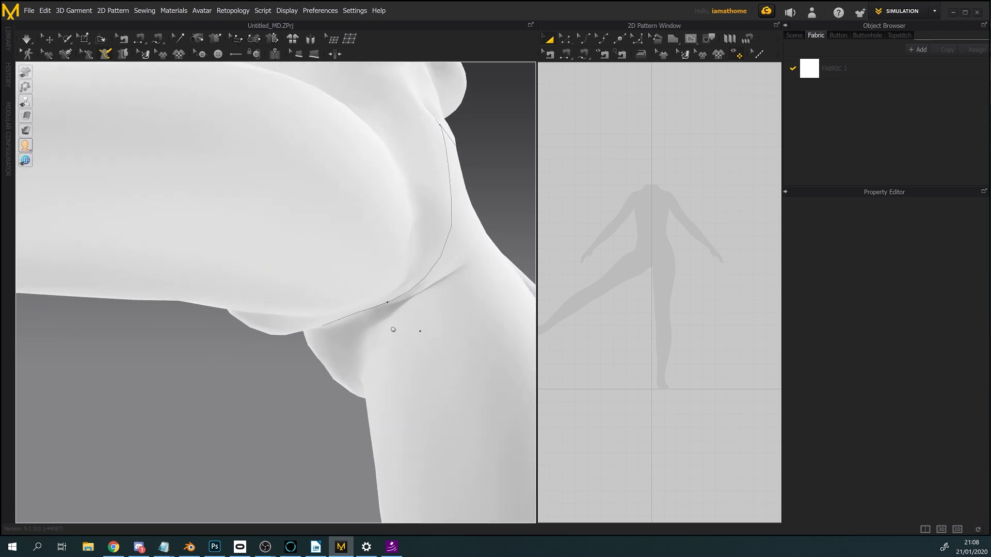
right_click_drag(393, 330, 352, 300)
left_click(346, 297)
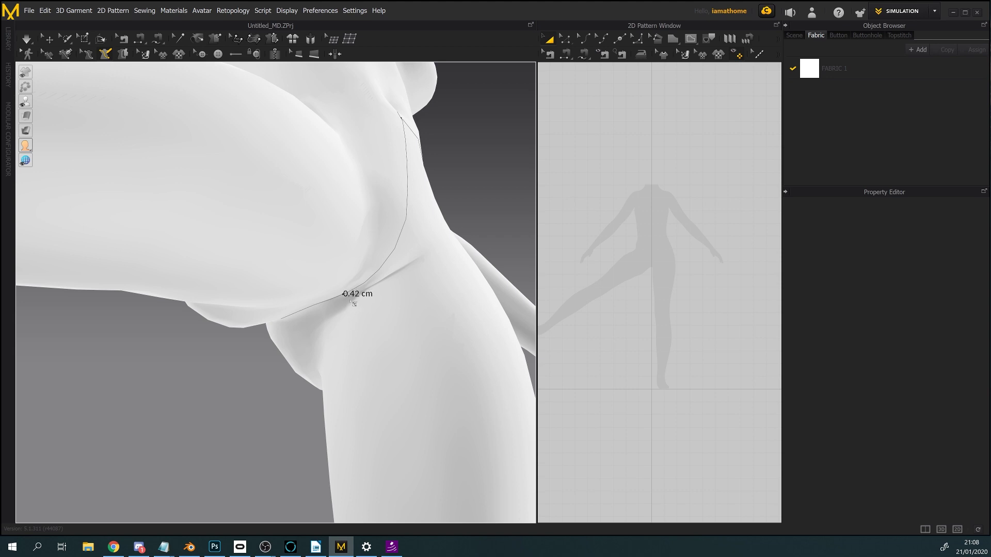
right_click_drag(344, 326, 364, 308)
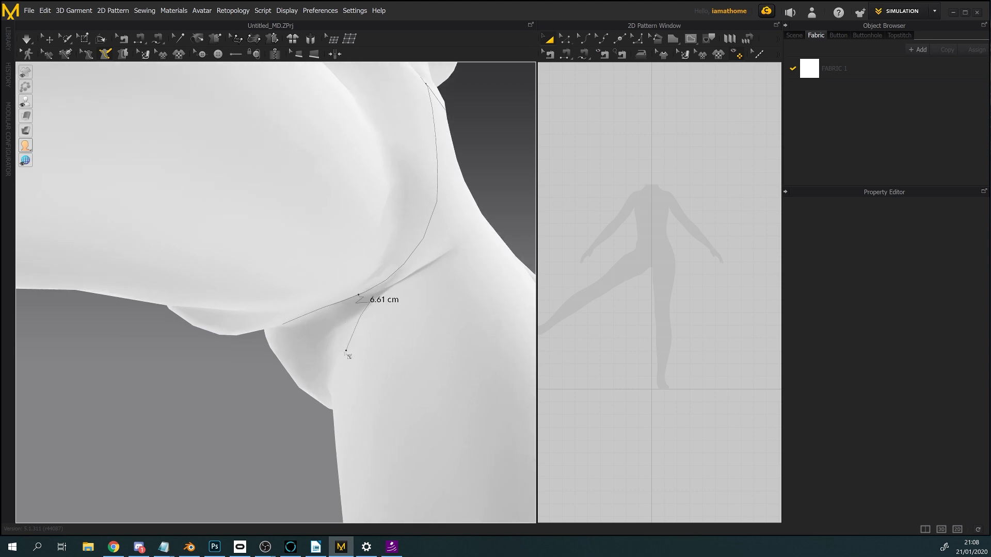
left_click(387, 346)
left_click(390, 345)
- Continue the line as a curve down the inner left leg, about 79.7 cm long, and finish it on the ankle line
scroll(425, 418, "down", 2)
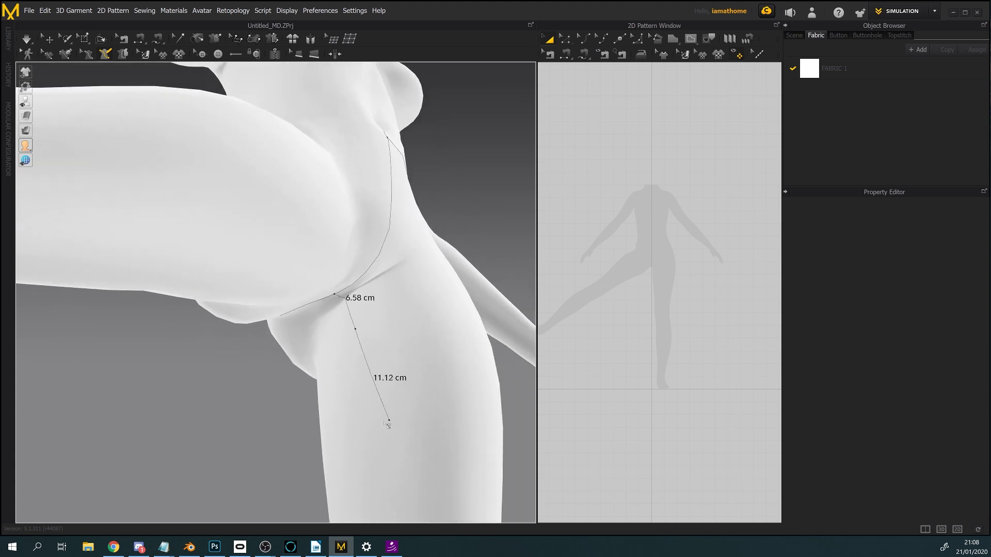
middle_click_drag(389, 423, 388, 285)
middle_click_drag(387, 406, 397, 284)
scroll(397, 284, "down", 1)
right_click_drag(334, 381, 287, 412)
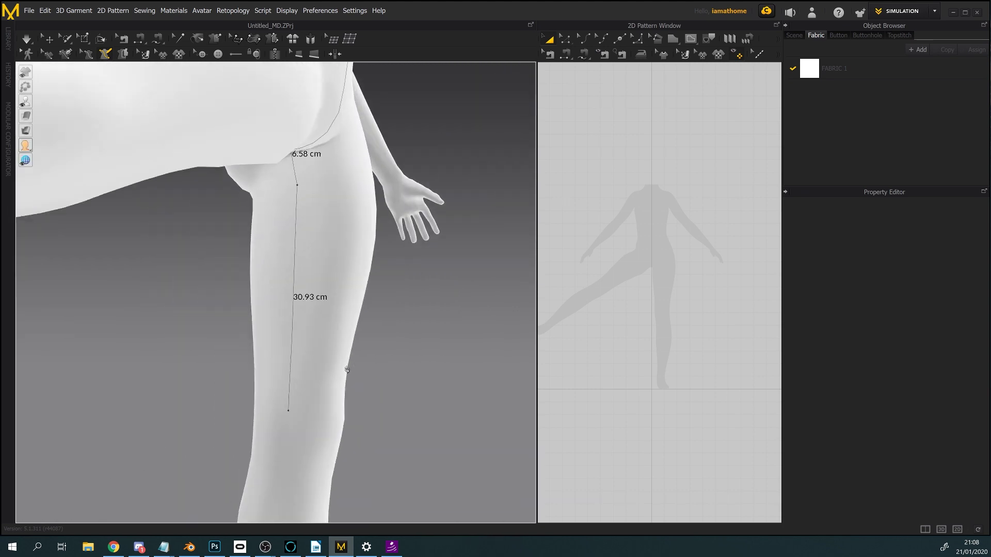
middle_click_drag(338, 361, 403, 259)
scroll(405, 261, "down", 1)
right_click_drag(347, 333, 346, 335)
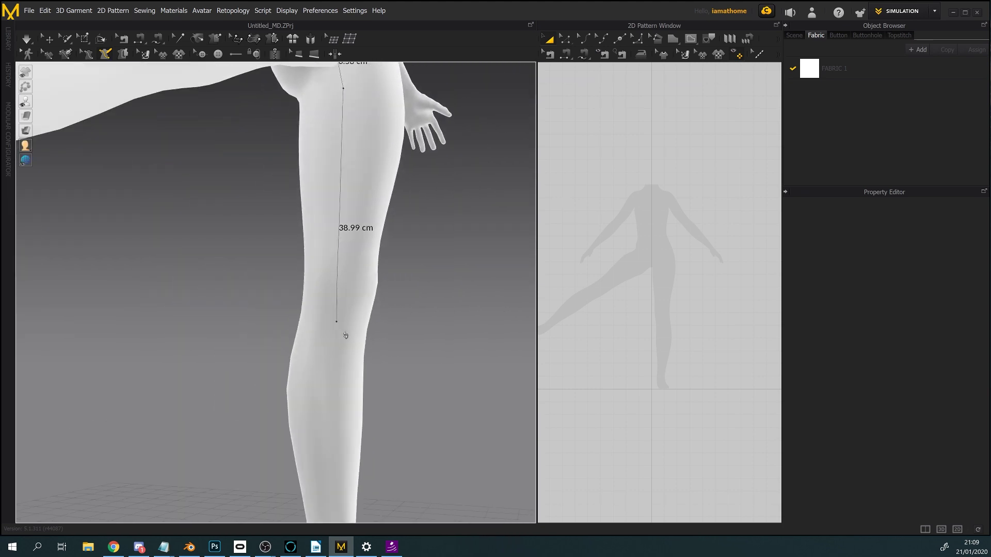
left_click(332, 210)
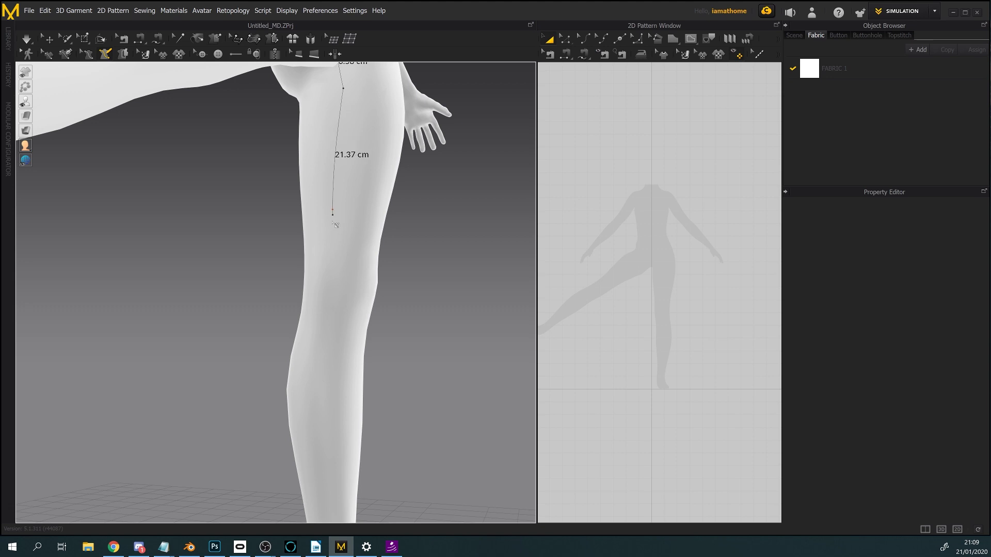
left_click(320, 348)
right_click_drag(323, 415, 351, 403)
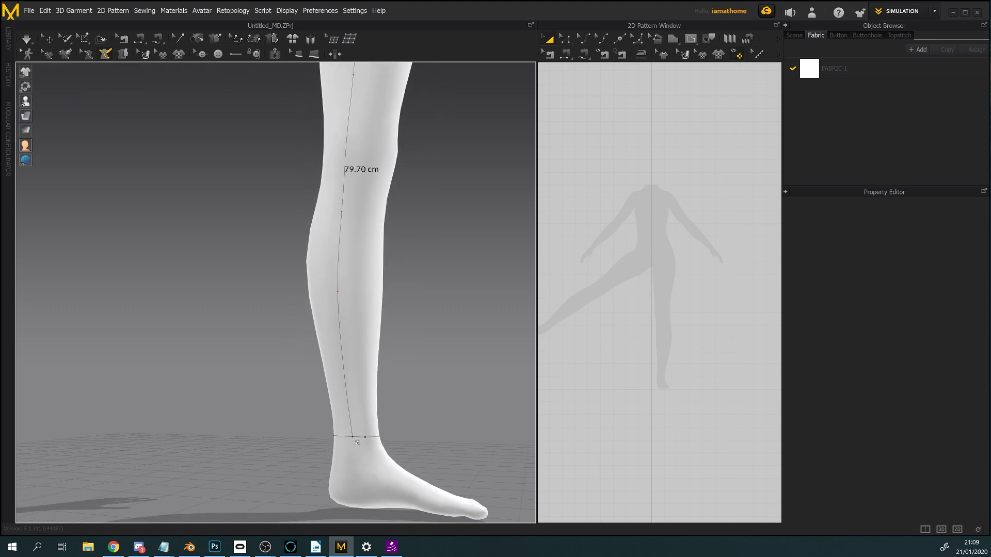
double_click(353, 436)
scroll(374, 431, "down", 3)
right_click_drag(354, 398, 362, 368)
scroll(362, 368, "down", 3)
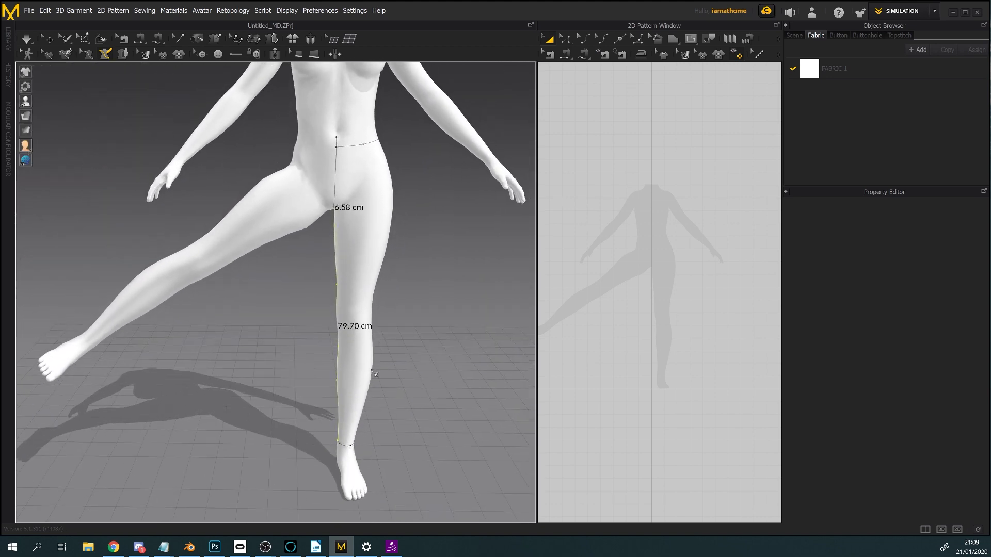
- Reset the avatar's joints to bring it back to its default standing pose
left_click(46, 40)
left_click(46, 41)
left_click(344, 123)
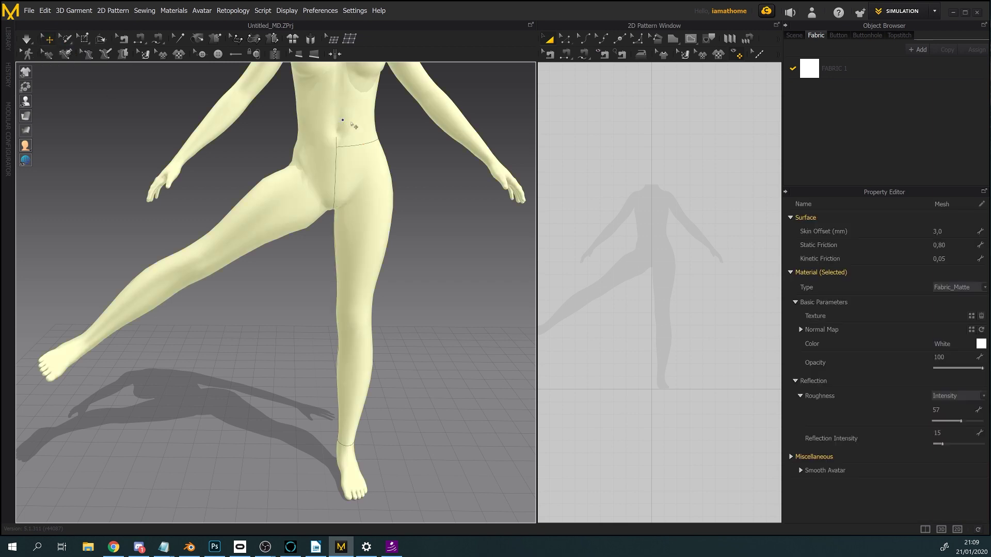
right_click(351, 122)
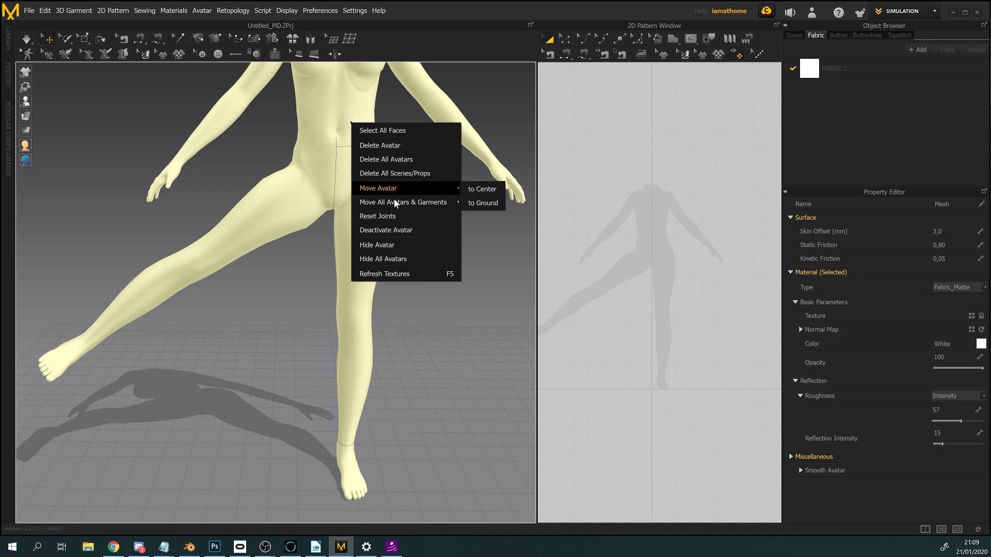
left_click(385, 217)
left_click(417, 273)
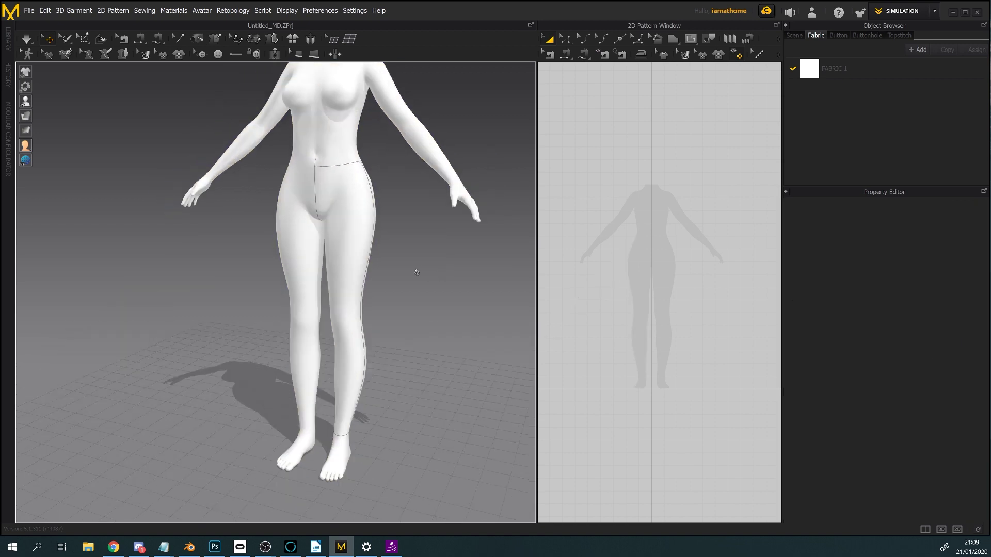
- Flatten the outlined back and front areas of the avatar's left leg into 2D pattern pieces
right_click_drag(417, 272, 349, 276)
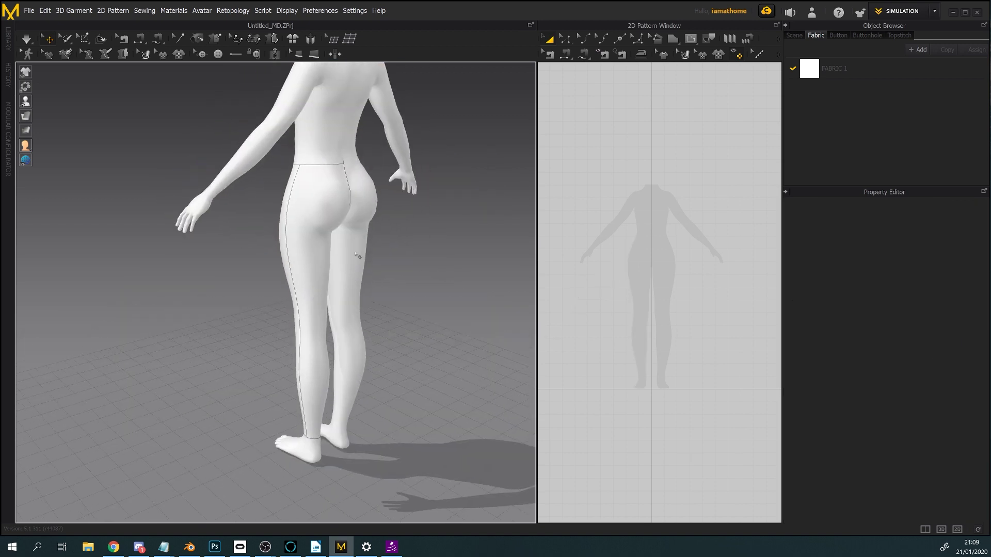
left_click(128, 56)
left_click(319, 209)
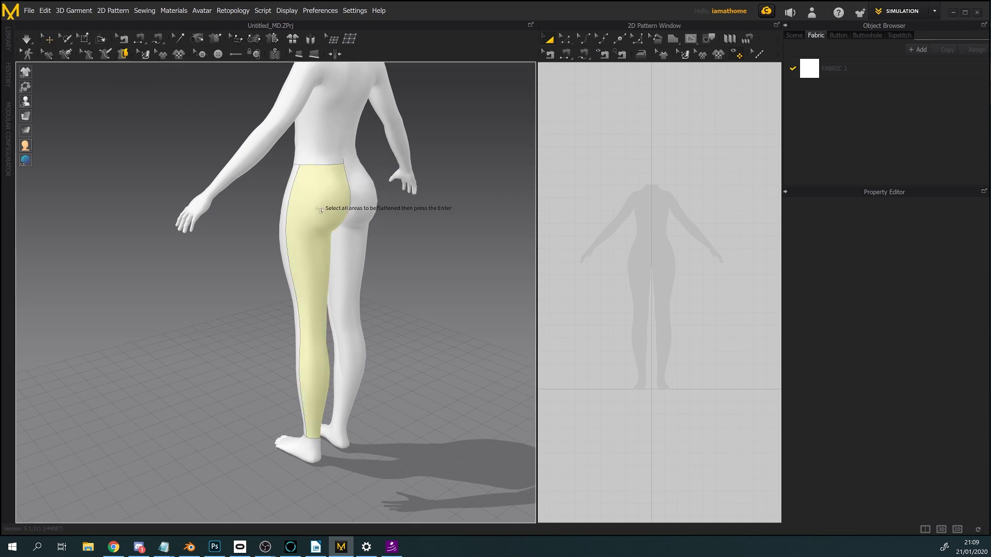
right_click_drag(312, 228, 385, 232)
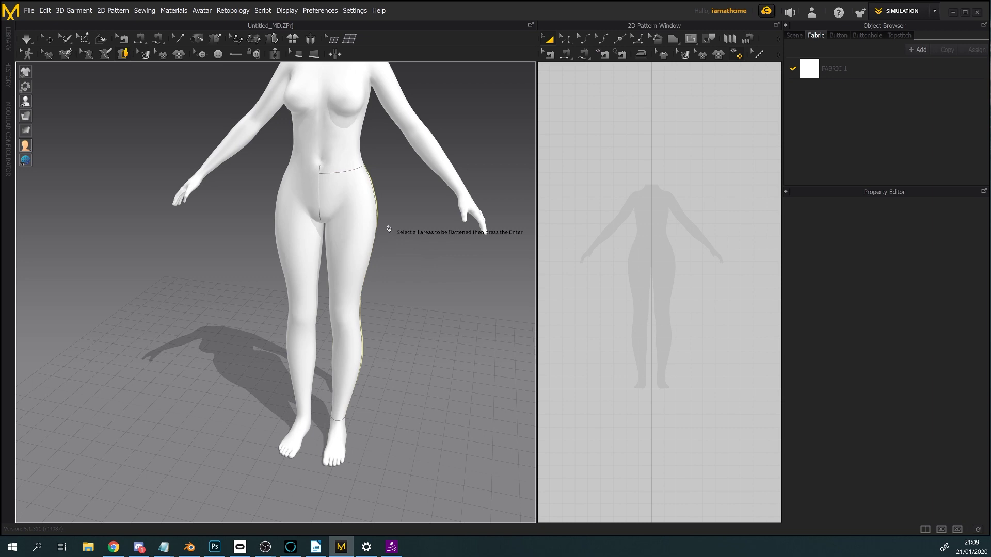
left_click(338, 210)
right_click_drag(339, 210, 432, 256)
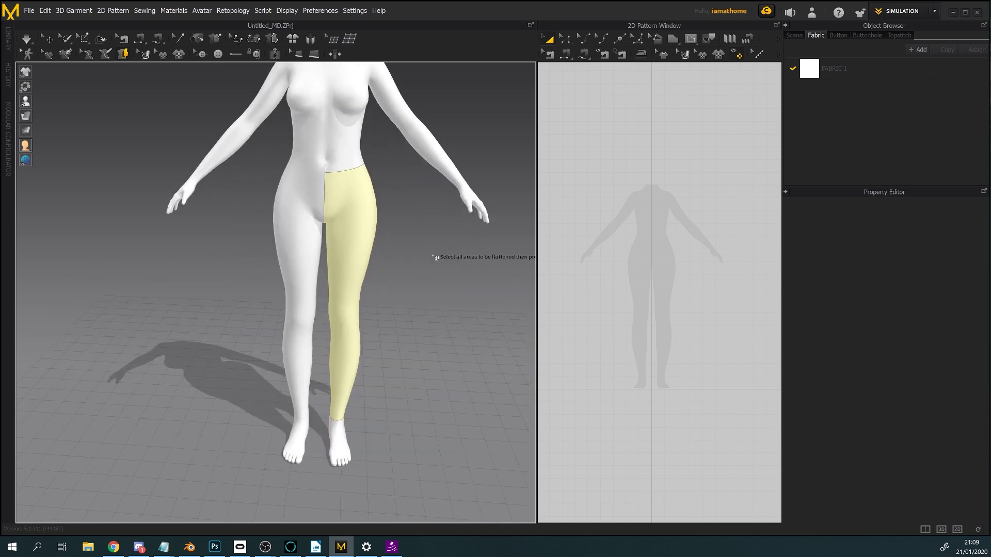
key("Return")
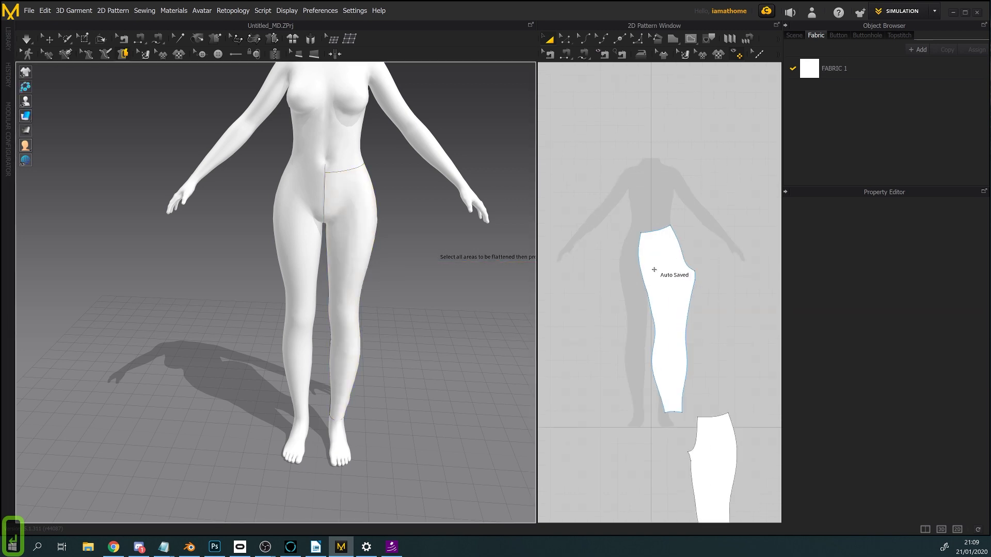
- Arrange the flattened leg pieces side by side in the 2D pattern area, front piece over the avatar silhouette and back piece beside it
left_click_drag(679, 349, 683, 251)
left_click_drag(637, 200, 720, 217)
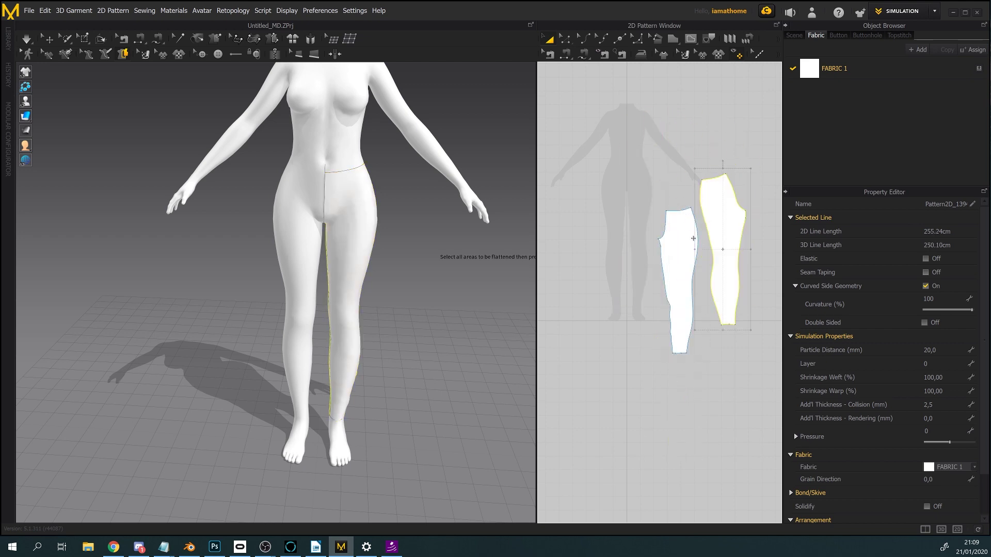
left_click_drag(679, 247, 646, 204)
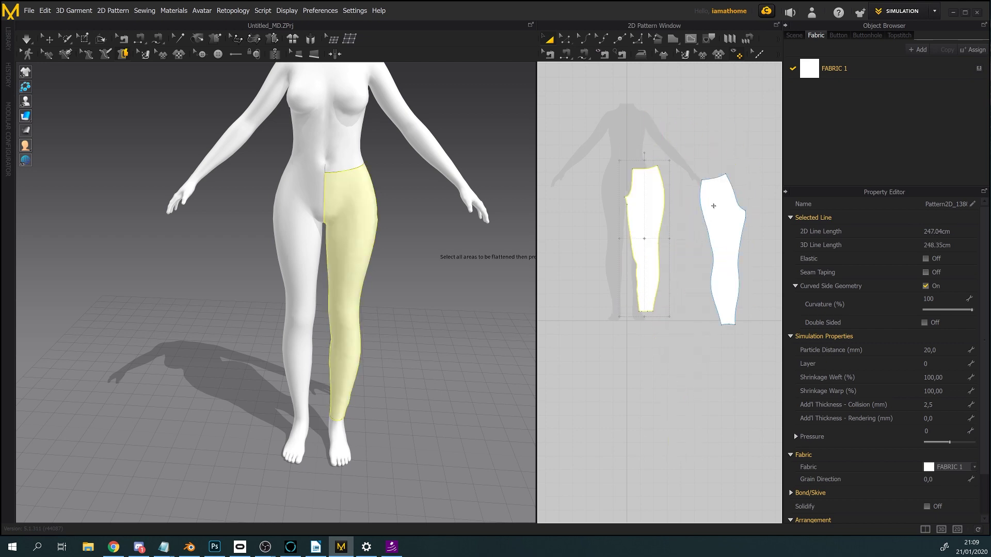
left_click_drag(722, 207, 694, 197)
middle_click_drag(669, 208, 640, 243)
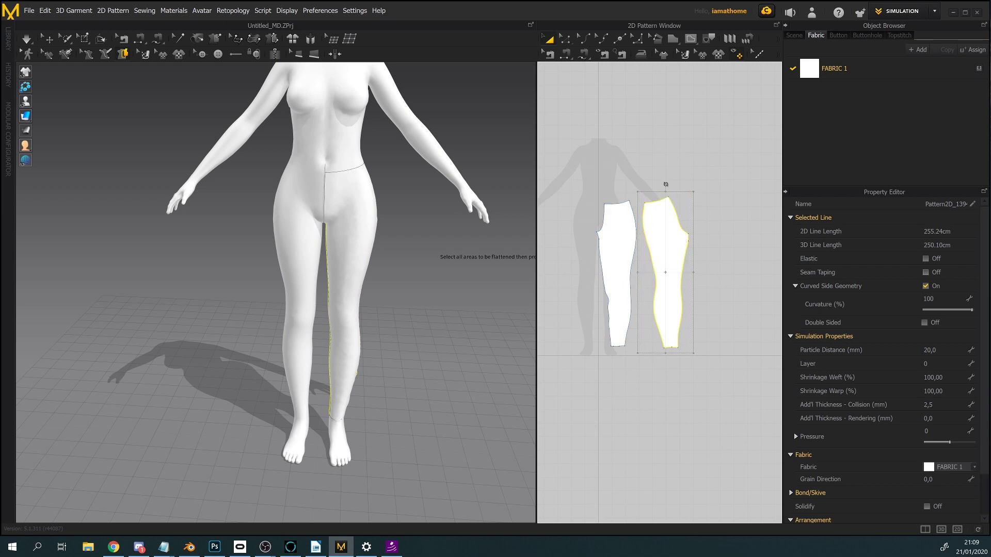
- Tilt the back leg piece very slightly and nudge both leg pieces sideways to adjust their spacing
left_click_drag(669, 183, 670, 184)
scroll(622, 232, "up", 2)
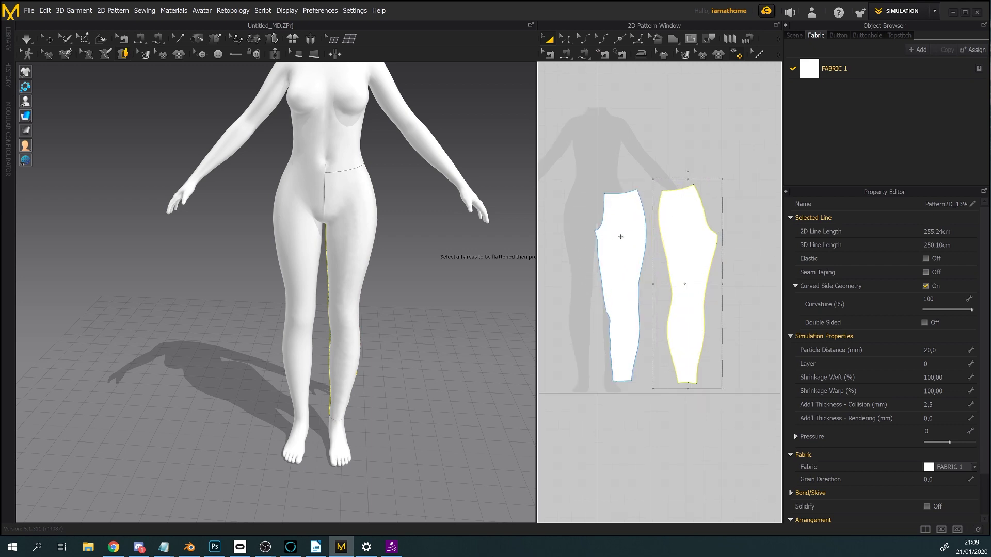
left_click(629, 237)
left_click(694, 232)
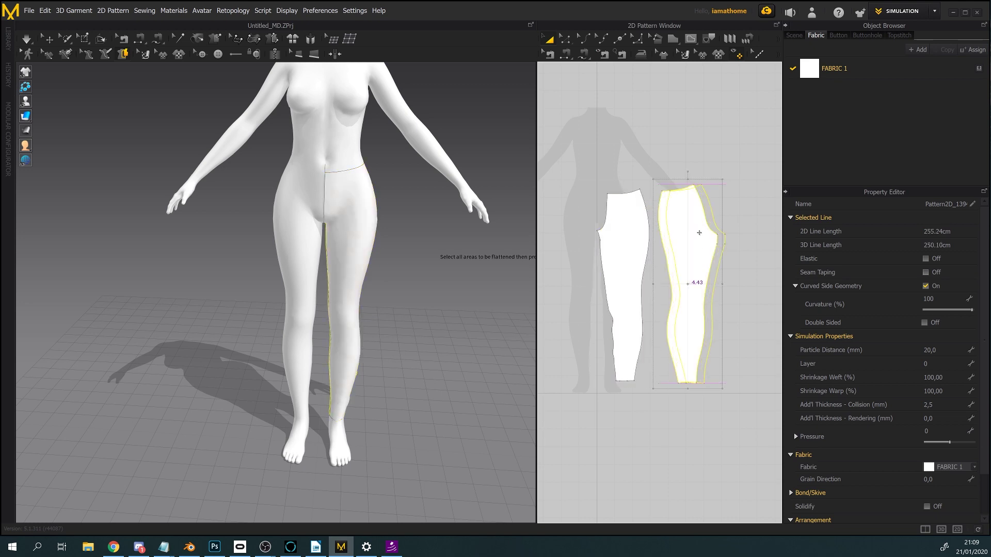
left_click_drag(694, 233, 701, 233)
left_click(630, 240)
left_click_drag(630, 240, 633, 252)
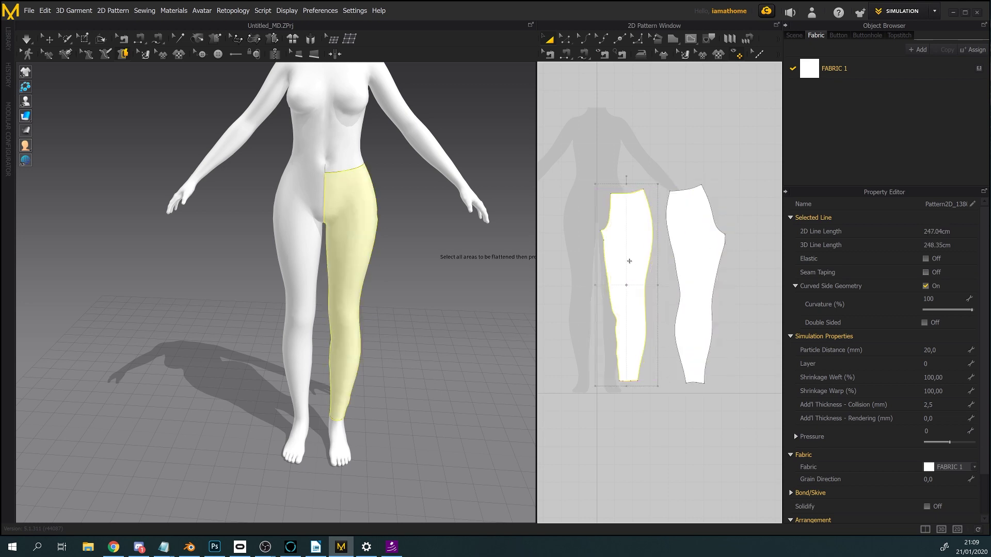
- Convert the inner-leg point just below the crotch on the back leg piece to a curve point
right_click_drag(629, 261, 624, 285)
key("z")
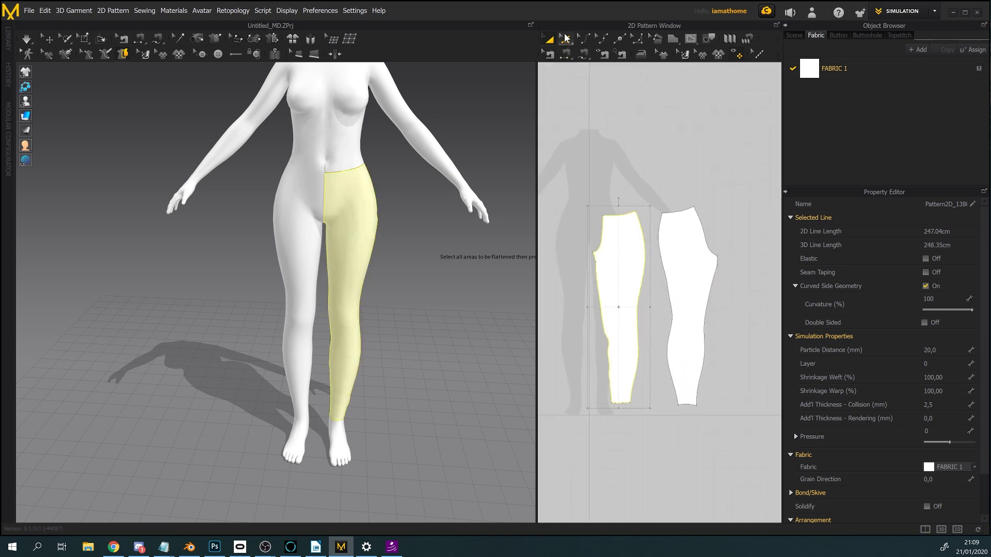
scroll(598, 298, "up", 5)
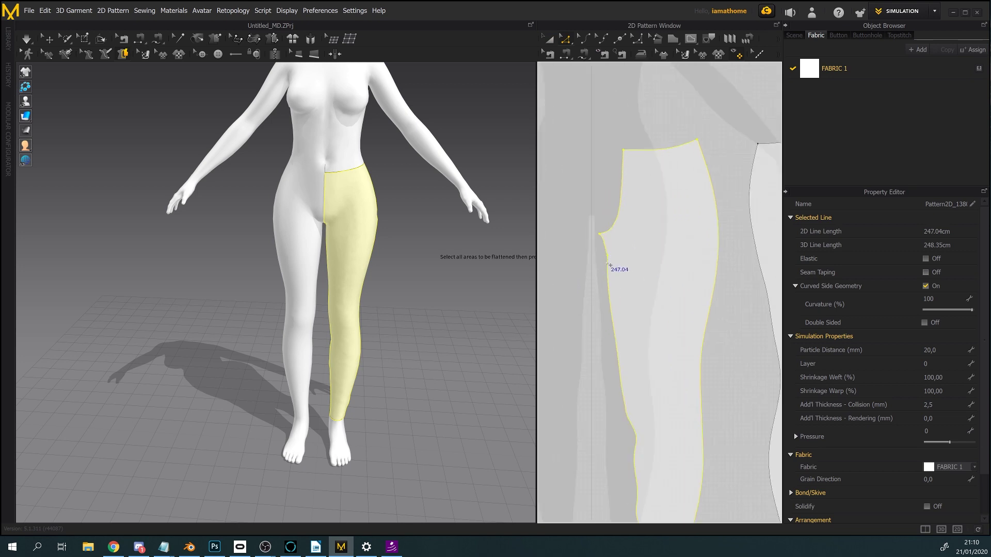
scroll(606, 271, "down", 5)
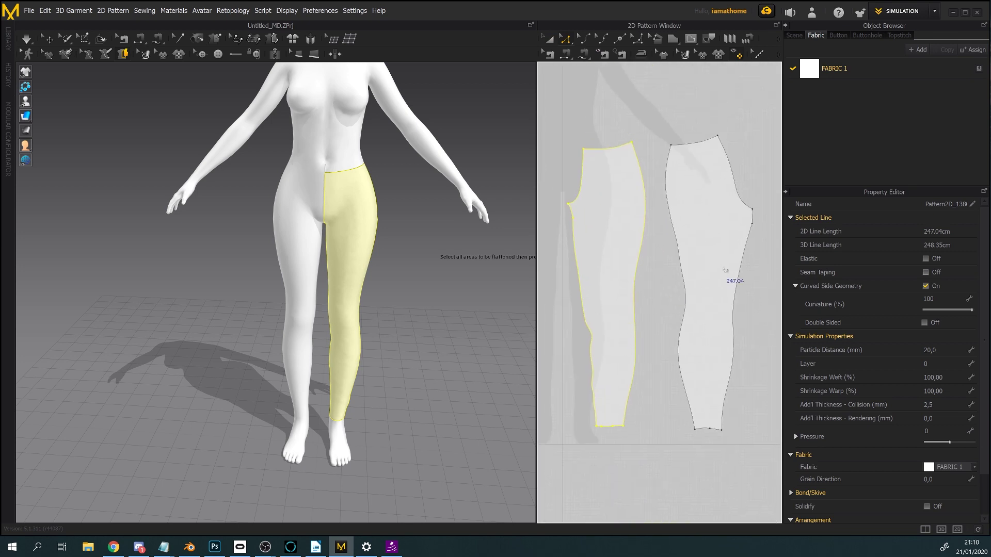
scroll(641, 331, "up", 5)
middle_click_drag(643, 309, 709, 306)
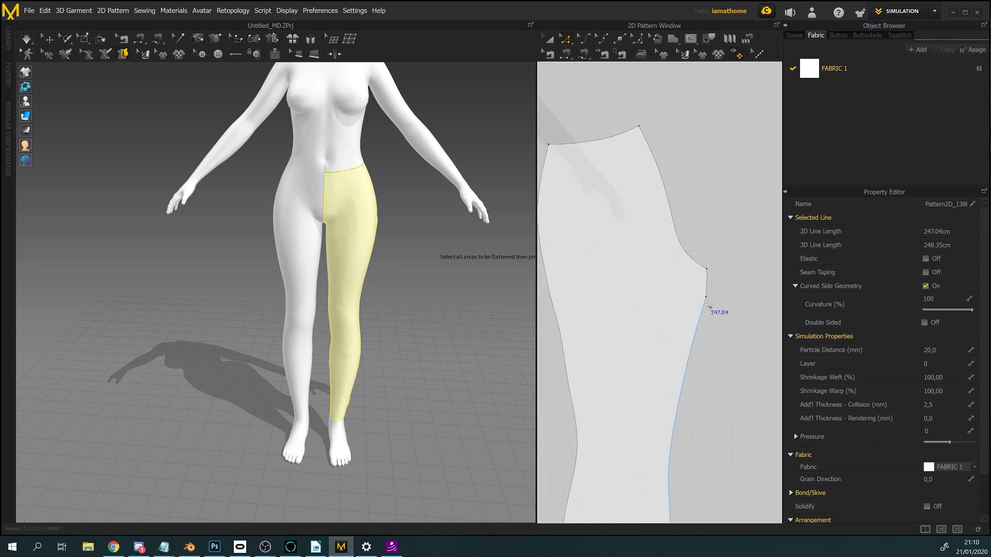
scroll(666, 306, "up", 2)
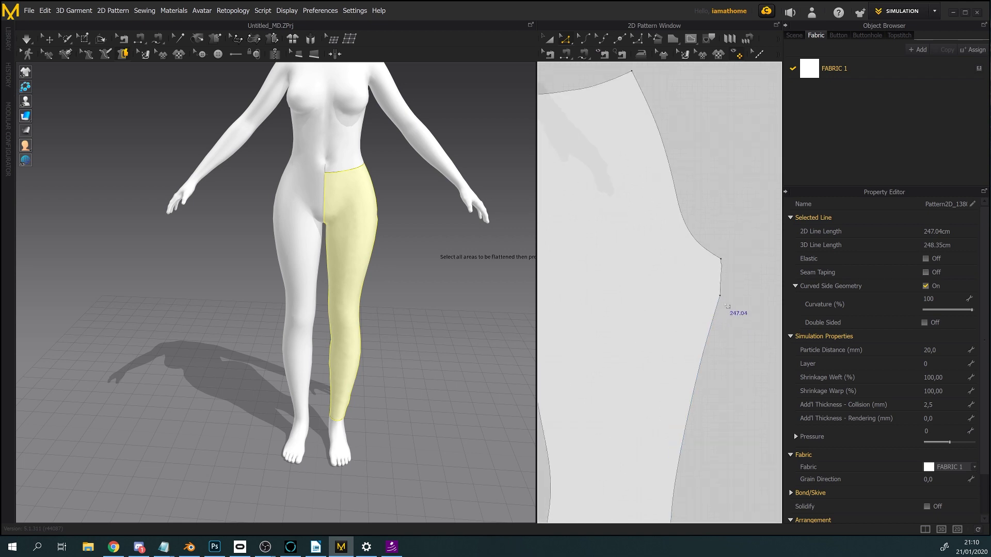
left_click(723, 300)
right_click(722, 298)
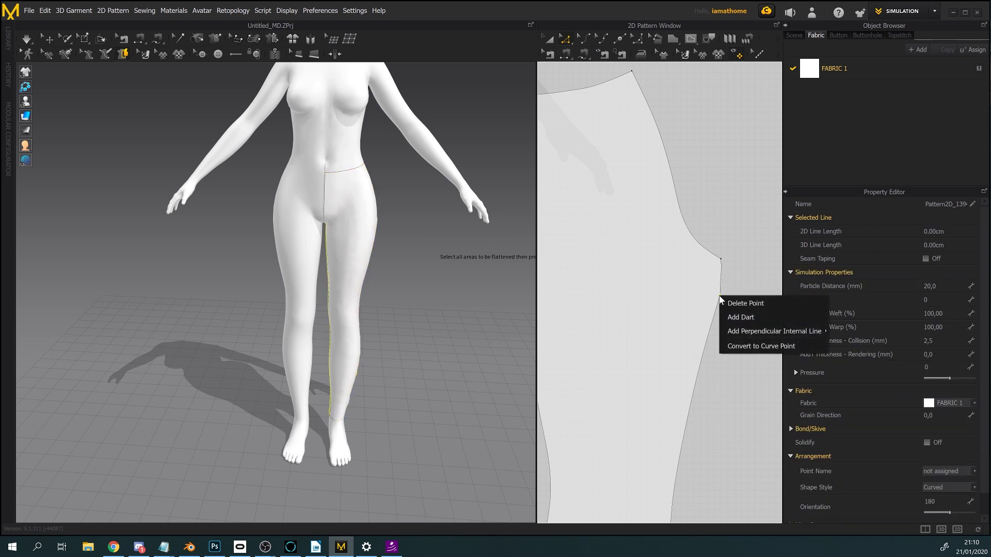
left_click(750, 347)
- Delete the extra points between the corners along the ankle hems of the back and front leg pieces
scroll(718, 196, "down", 2)
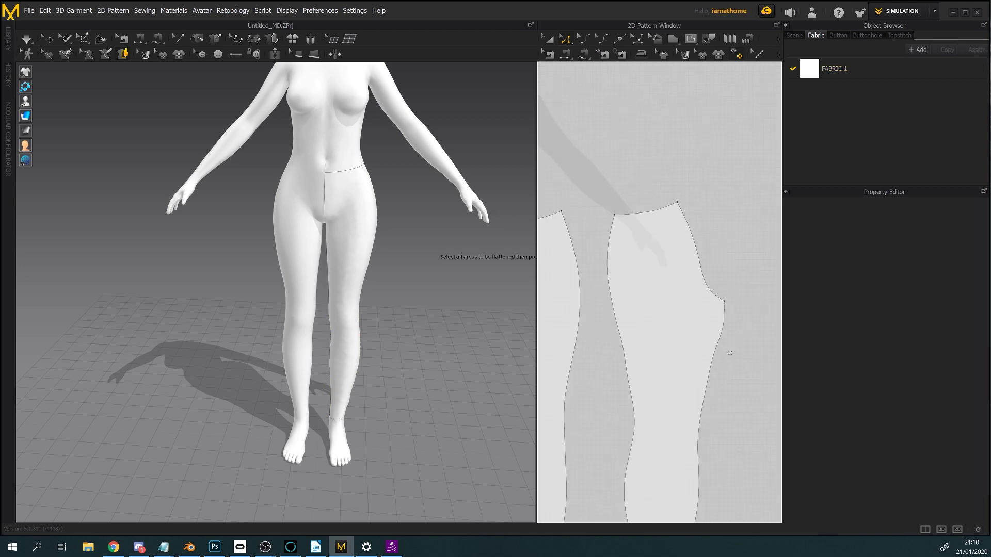
middle_click_drag(677, 404, 731, 348)
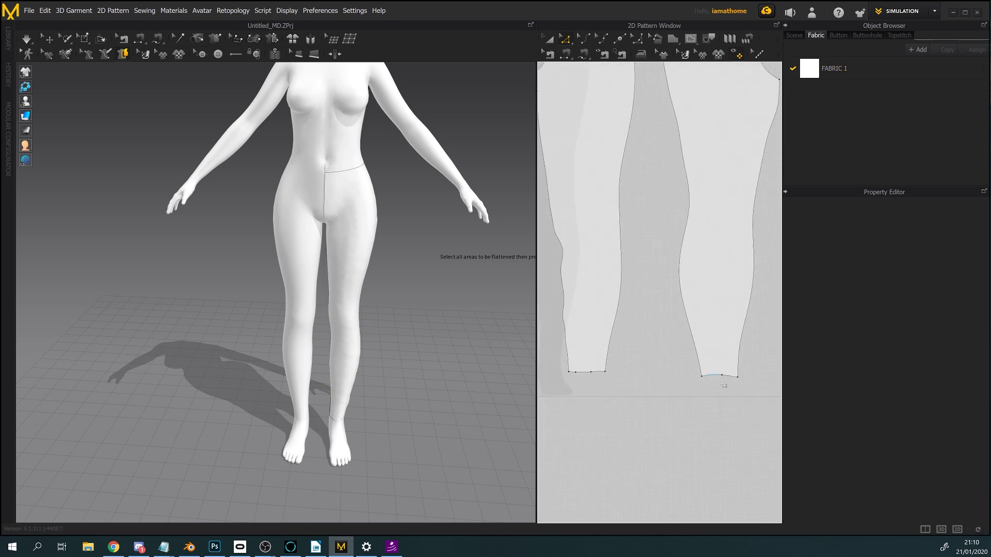
left_click(722, 377)
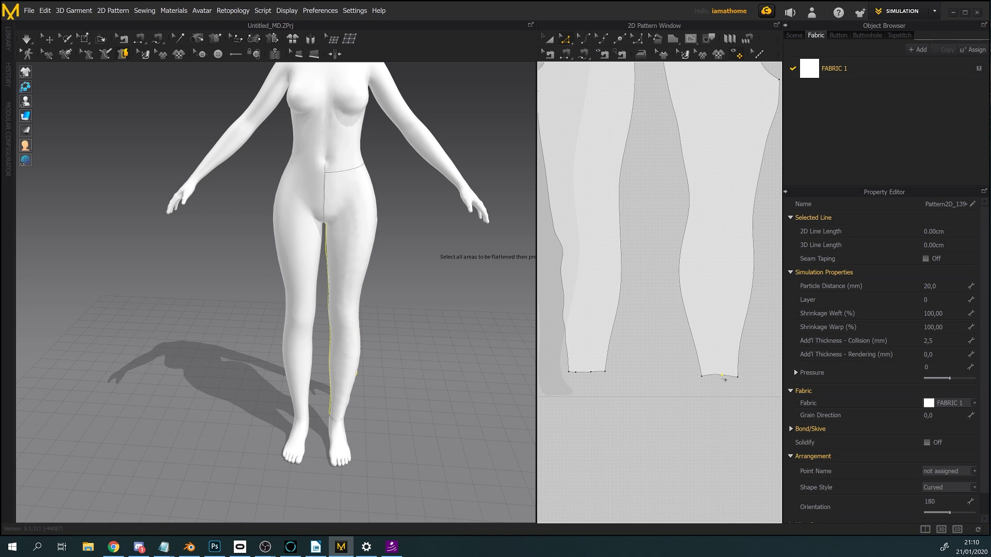
right_click(721, 376)
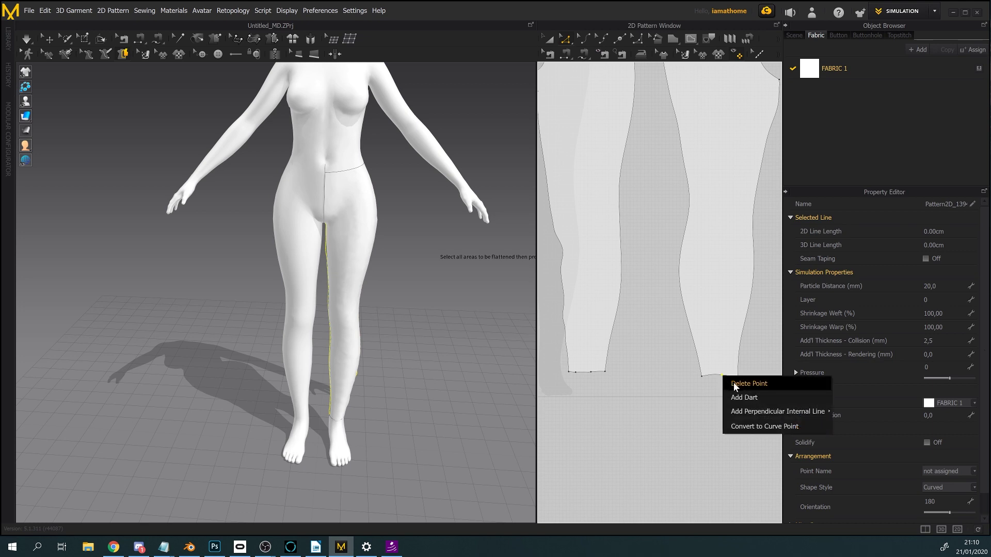
left_click(743, 384)
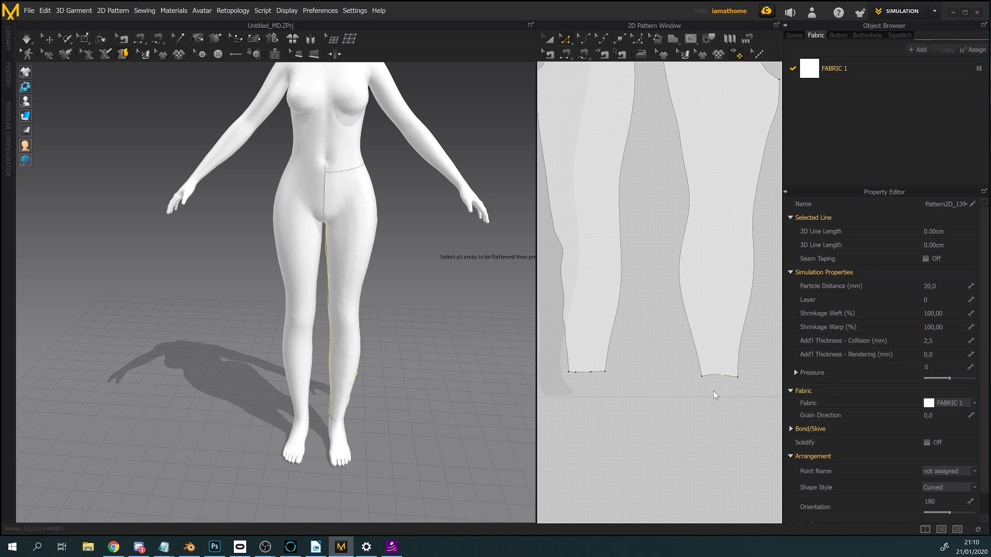
right_click(591, 373)
left_click(593, 378)
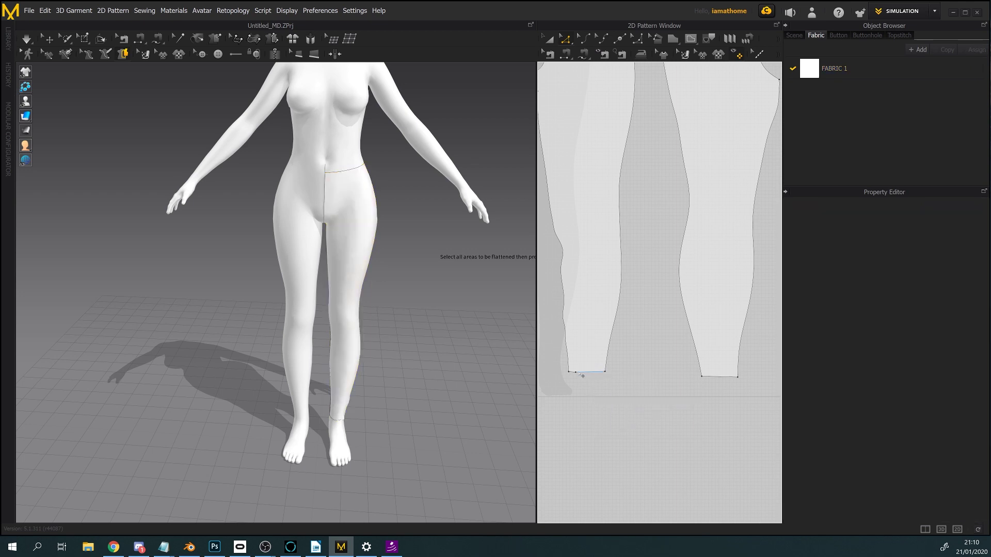
right_click(580, 376)
left_click(599, 384)
- Try deleting the inner-leg point just below the crotch on the front leg piece, and undo the deletion
scroll(598, 384, "down", 2)
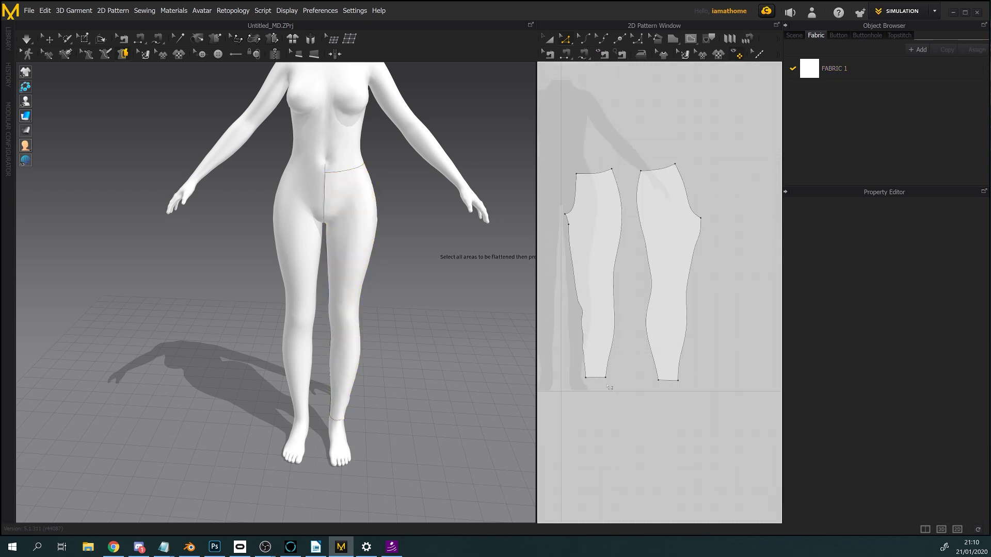
scroll(586, 287, "up", 6)
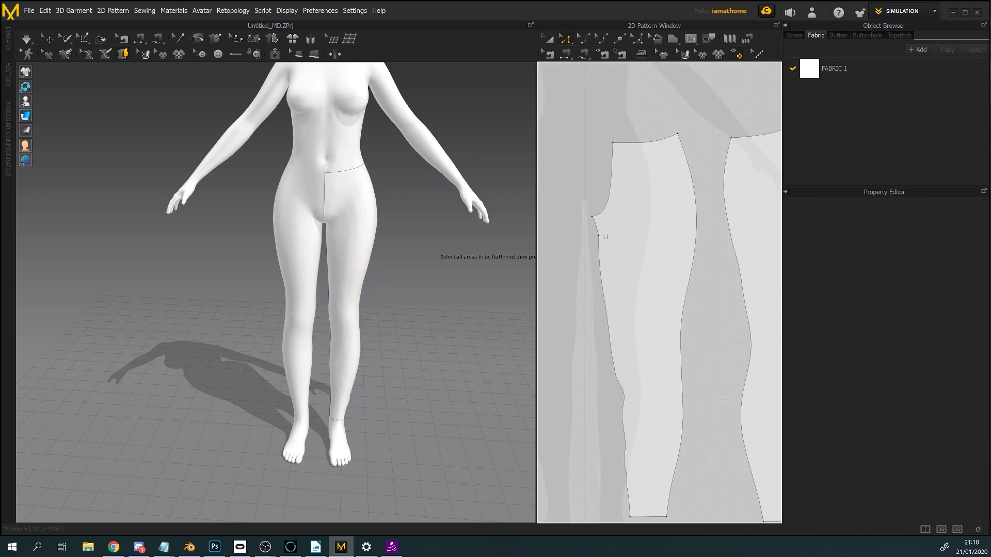
left_click(599, 236)
middle_click_drag(582, 345, 576, 260)
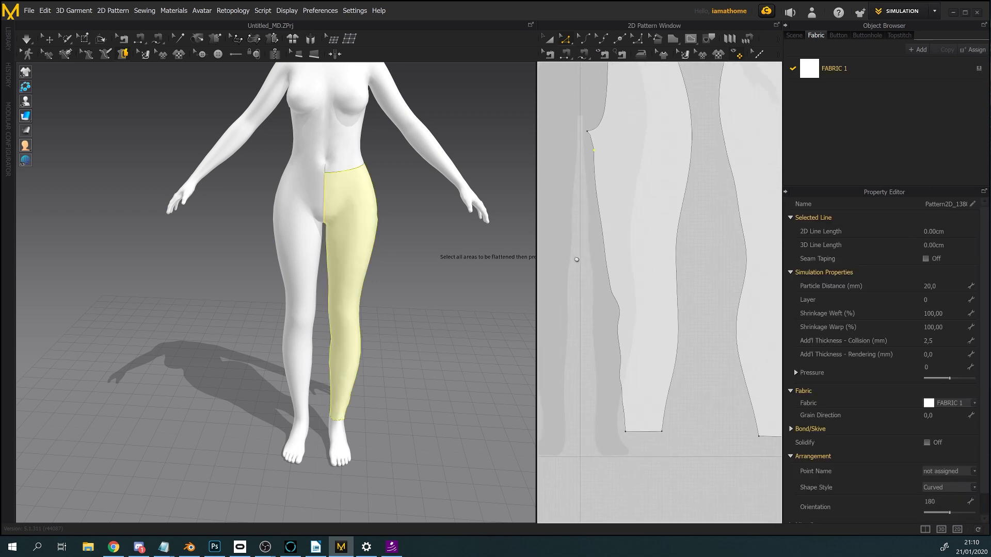
right_click(597, 155)
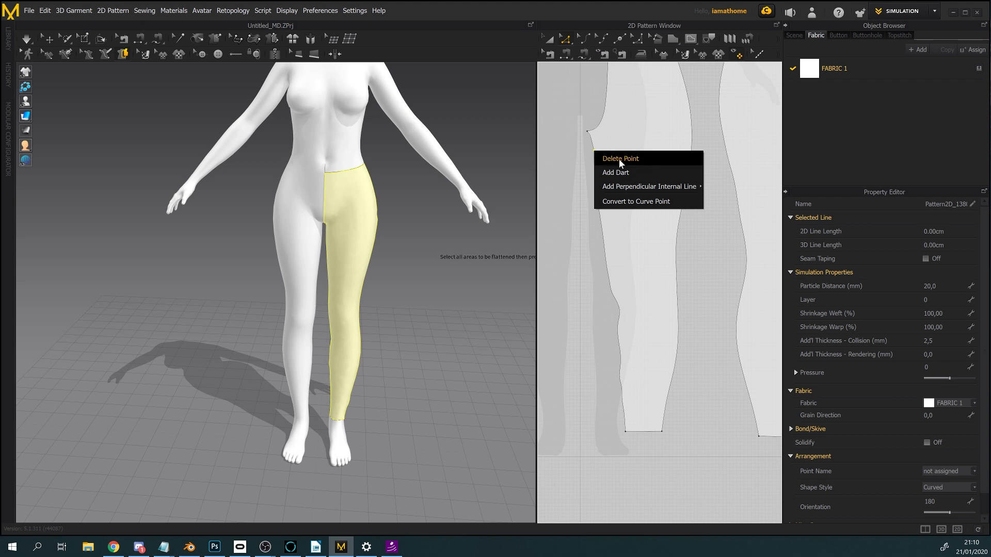
left_click(747, 248)
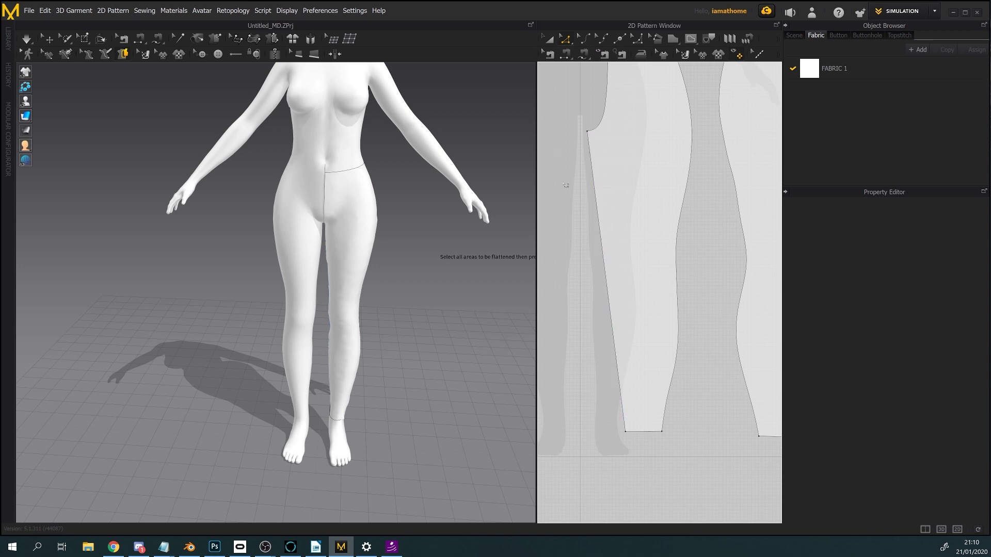
middle_click_drag(595, 242, 597, 246)
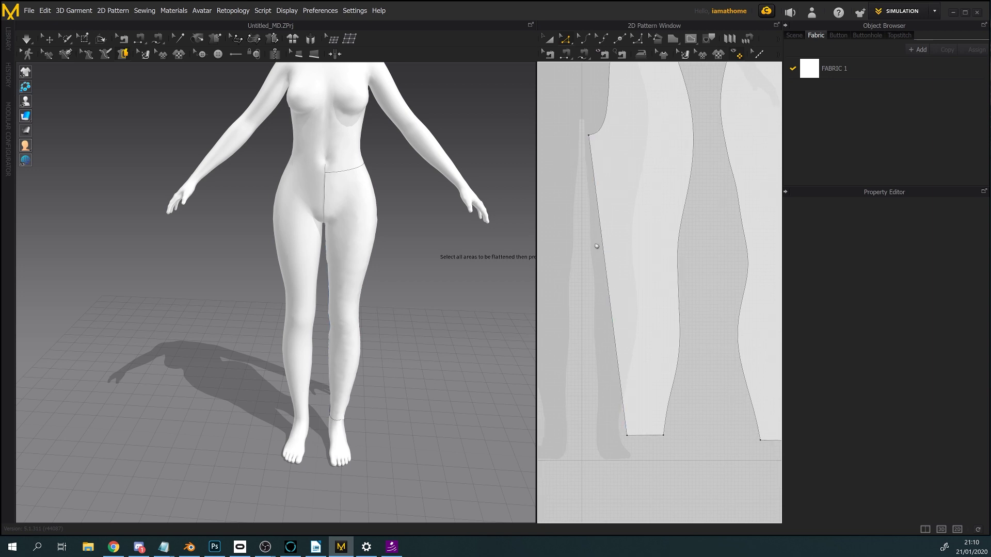
key("ctrl+z")
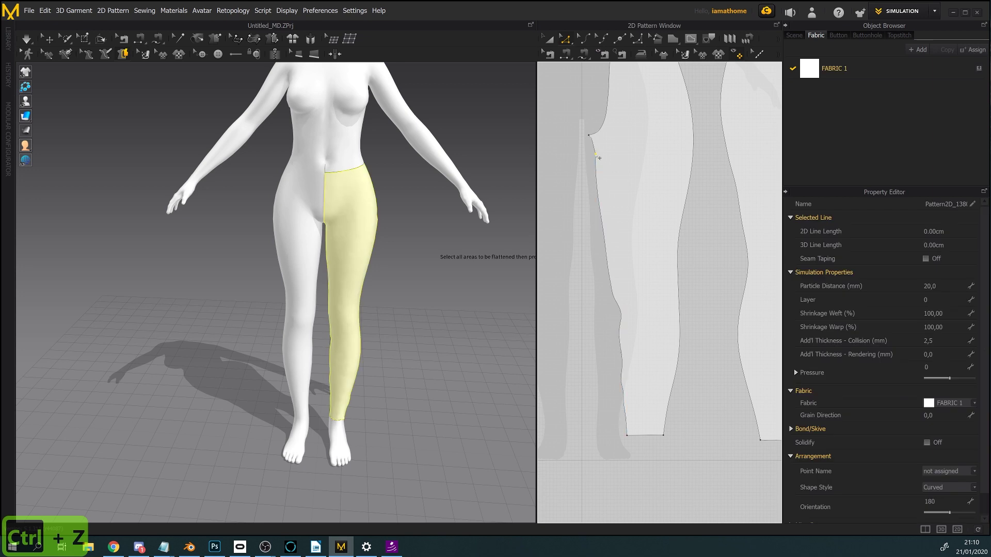
- Convert the inner-leg point just below the crotch on the front leg piece to a curve point
left_click(574, 179)
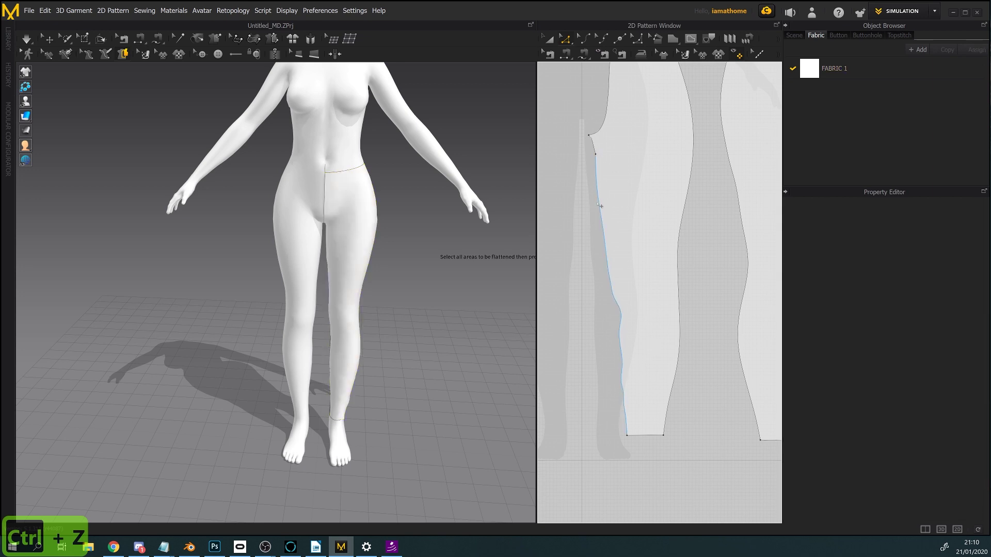
left_click(600, 160)
right_click(598, 158)
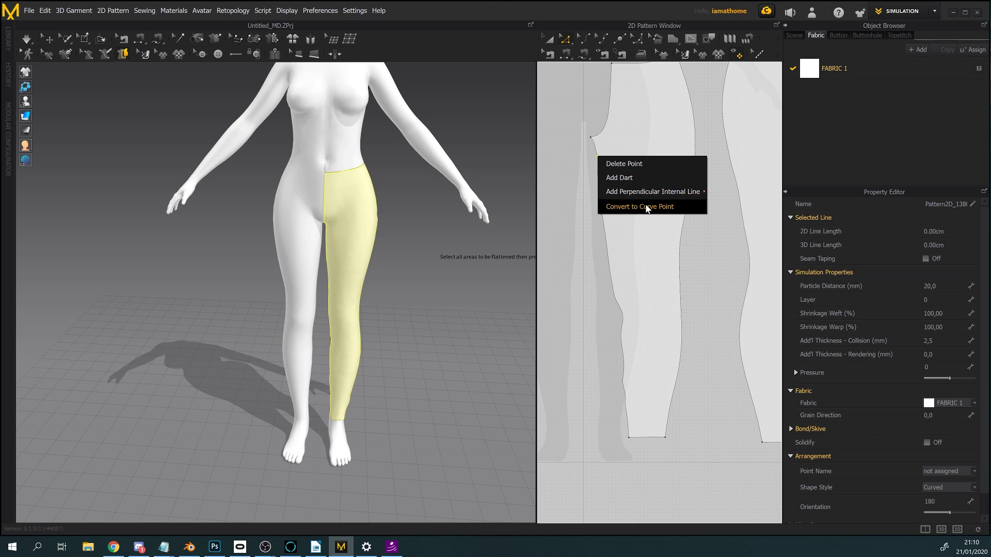
left_click(687, 209)
left_click(691, 217)
scroll(685, 245, "down", 2)
middle_click_drag(684, 245, 637, 291)
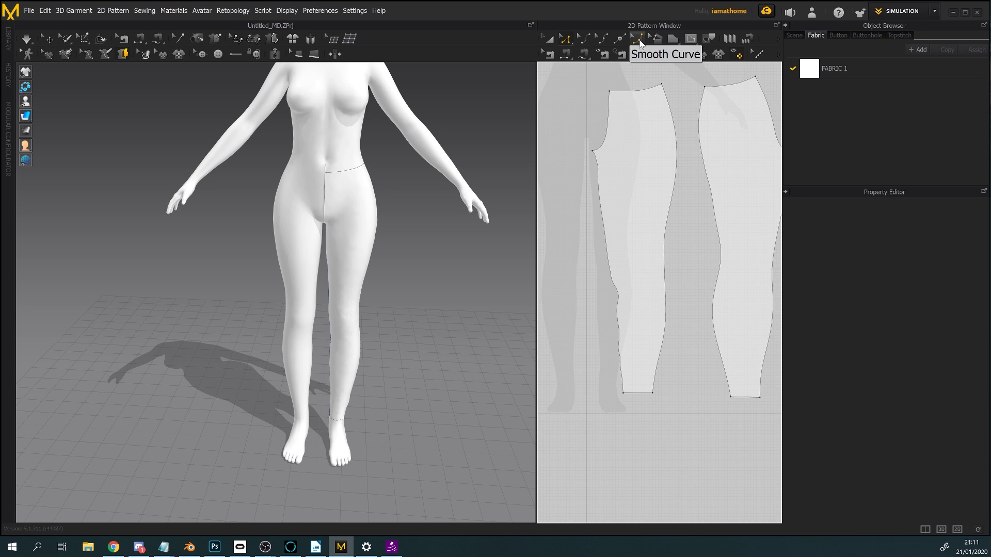
- Use Smooth Curve to replace the front leg piece's wavy inner edge between knee and ankle with a reference line
left_click(639, 43)
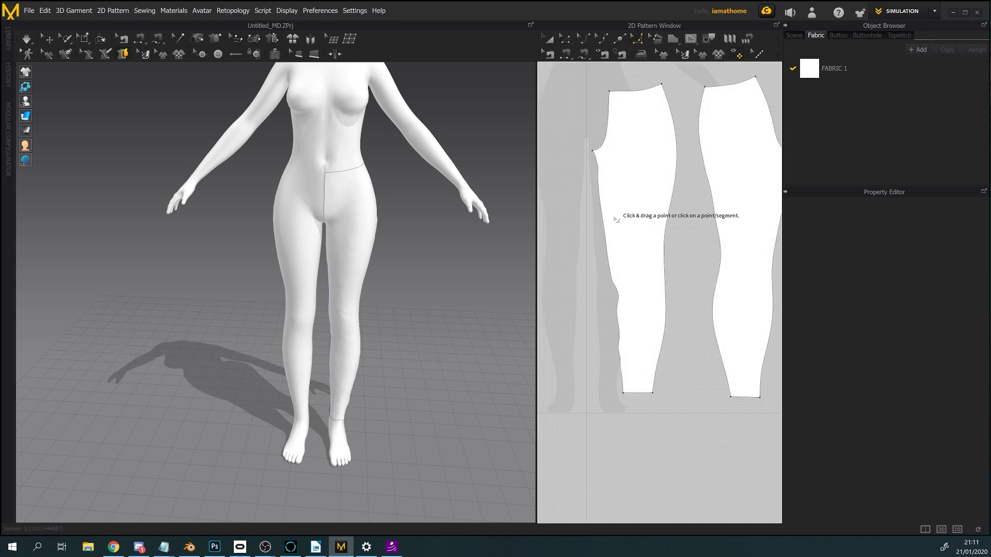
left_click(612, 279)
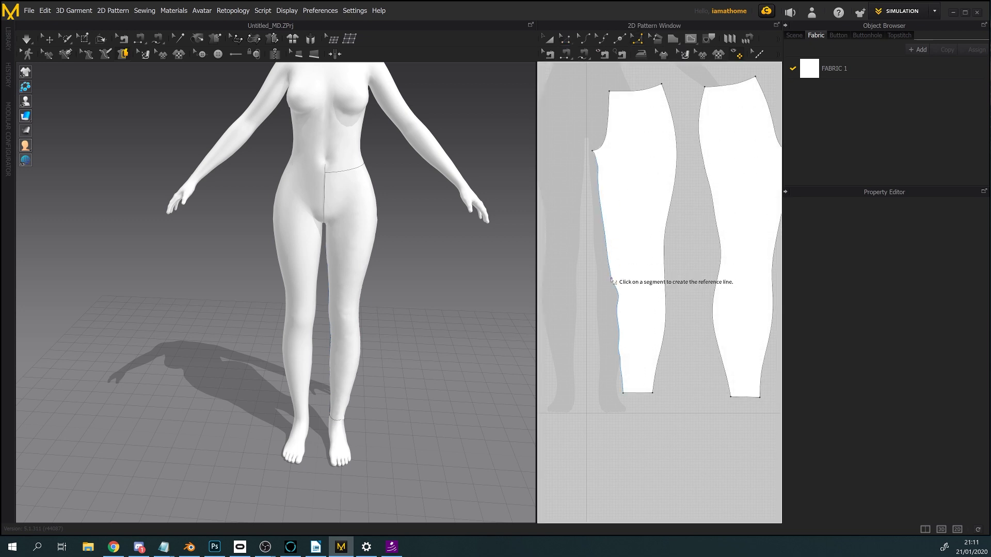
left_click(622, 381)
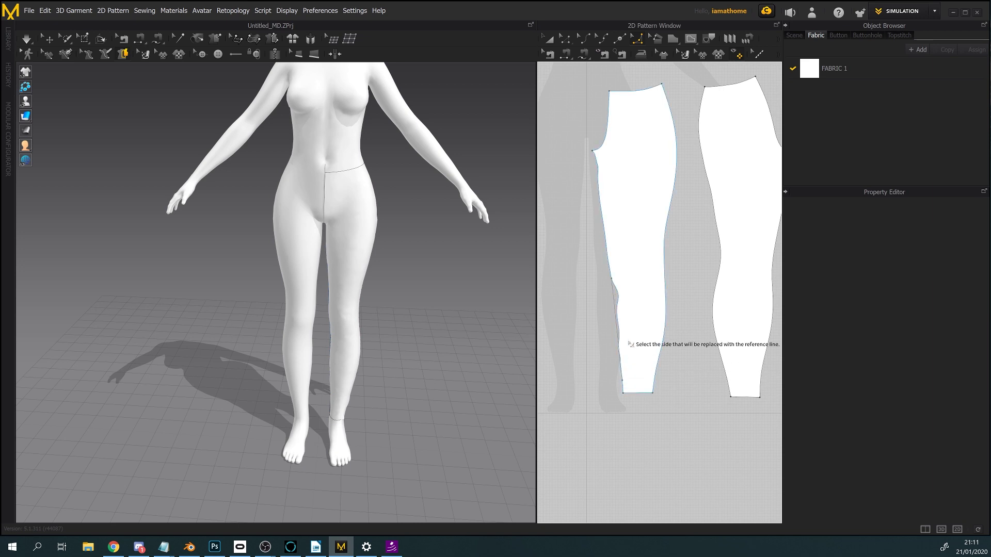
left_click(614, 309)
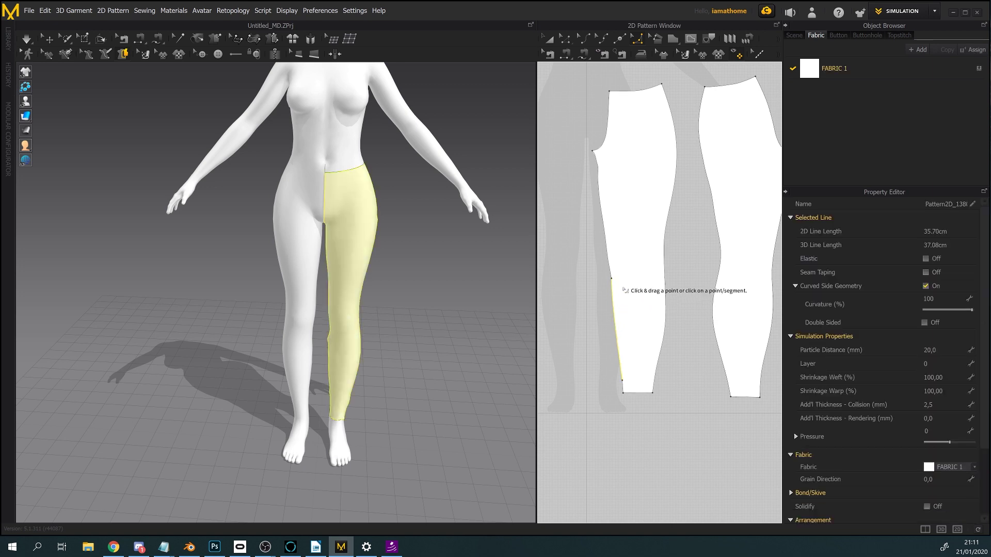
- Convert the two end points of the front piece's smoothed inner-leg segment, near knee and ankle, to curve points
scroll(580, 270, "up", 2)
left_click(564, 43)
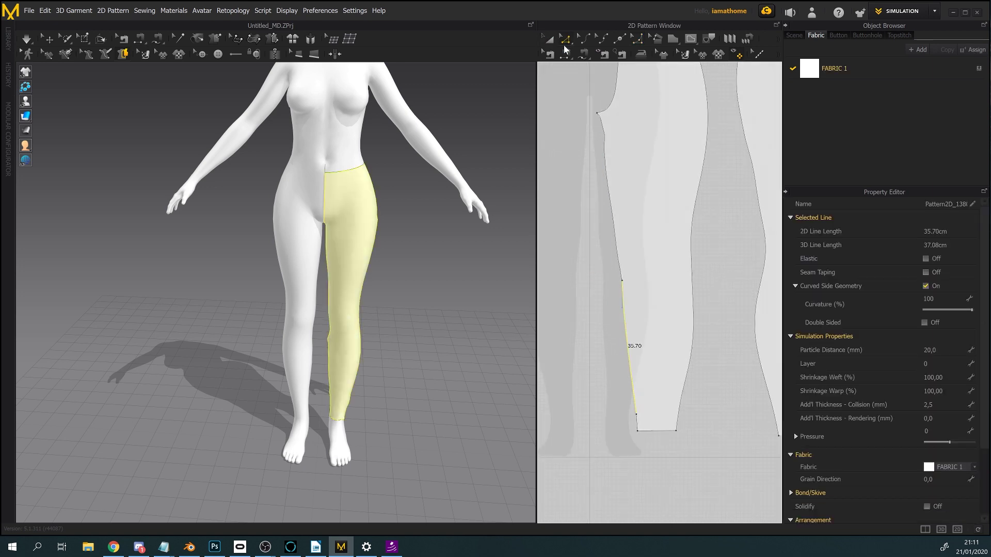
left_click(608, 252)
left_click(622, 280)
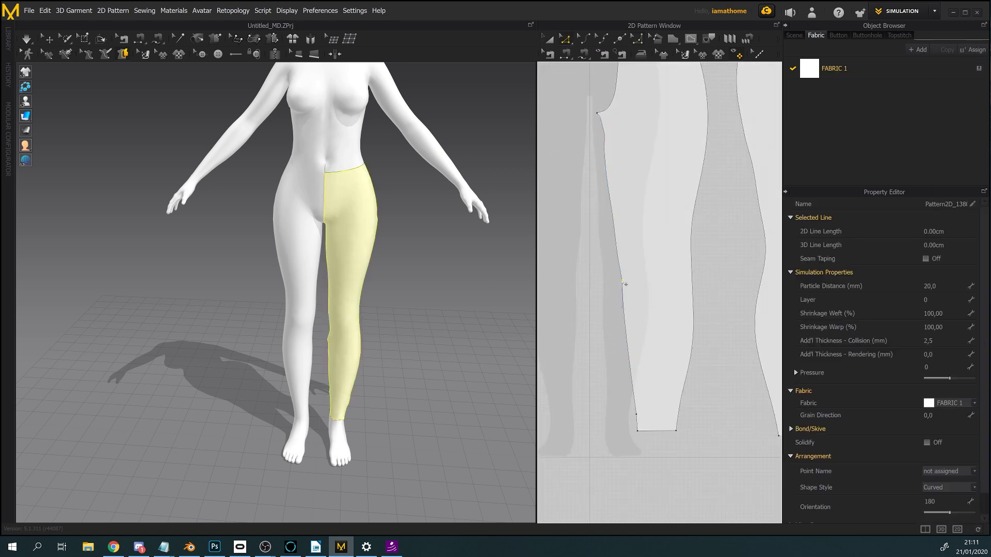
right_click(622, 280)
left_click(654, 331)
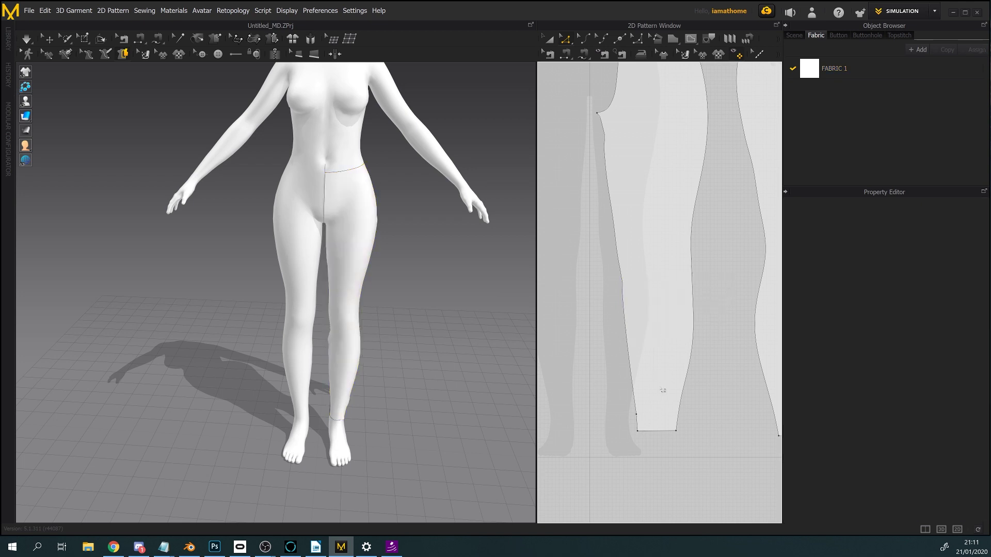
left_click(640, 416)
right_click(640, 417)
left_click(659, 463)
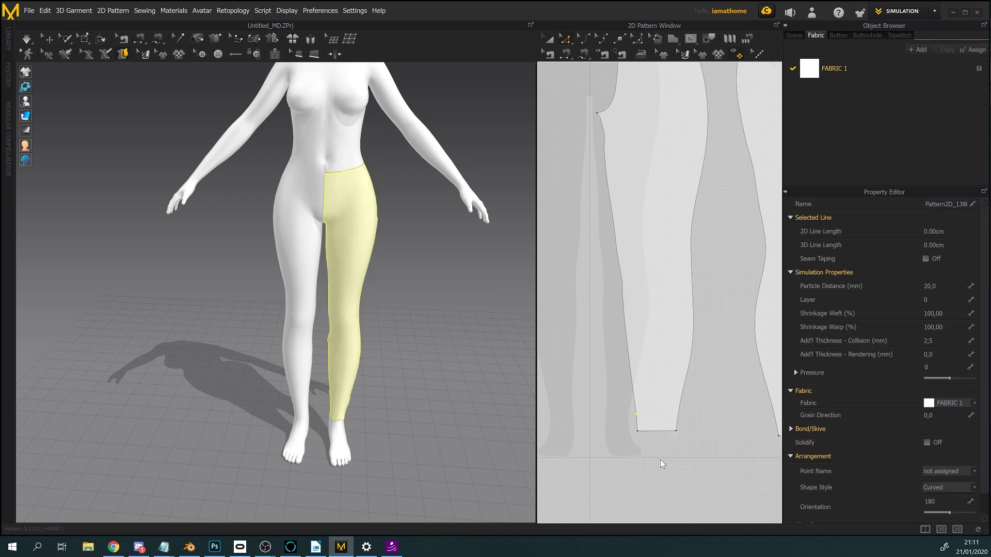
- Select FABRIC 1 and review its front material's colour options, keeping white
scroll(658, 451, "down", 5)
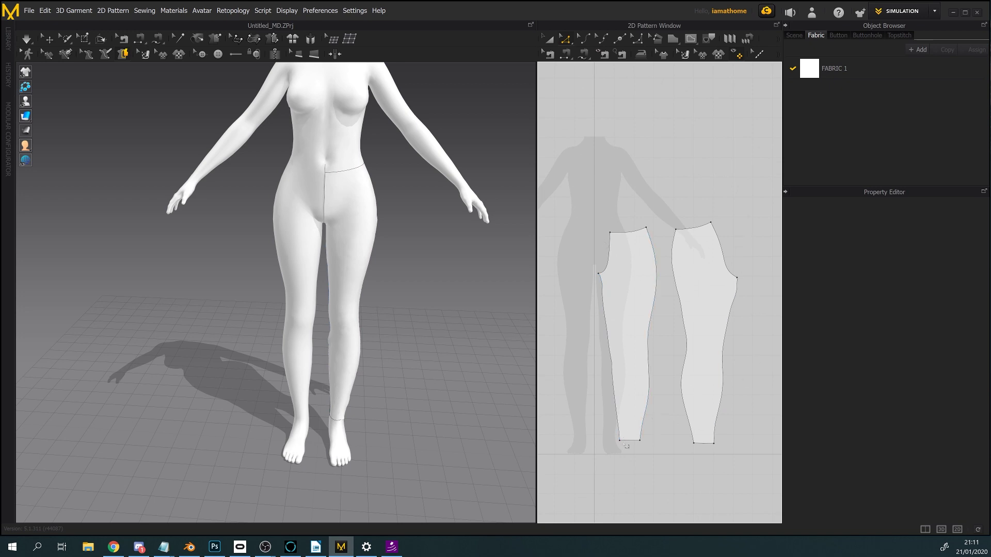
right_click_drag(649, 377, 660, 378)
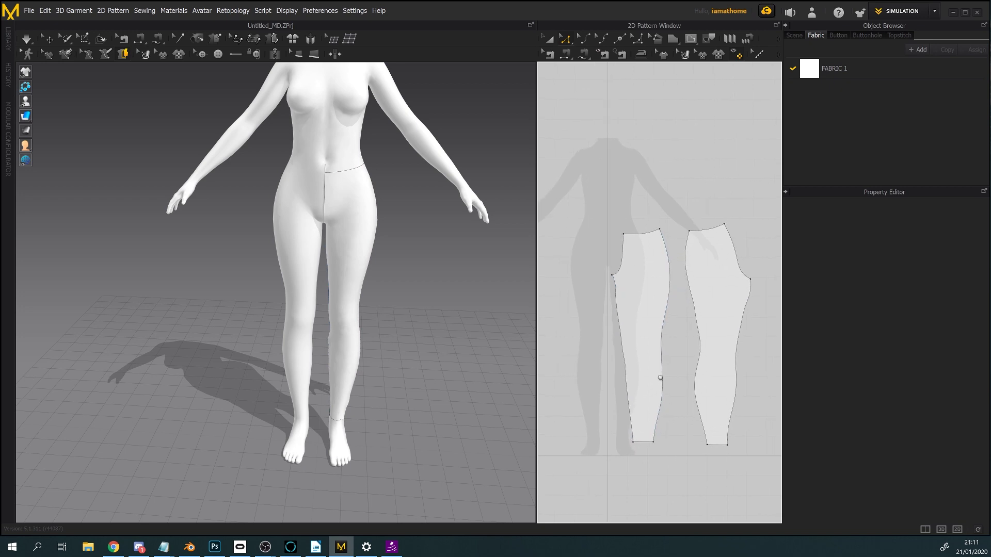
key("a")
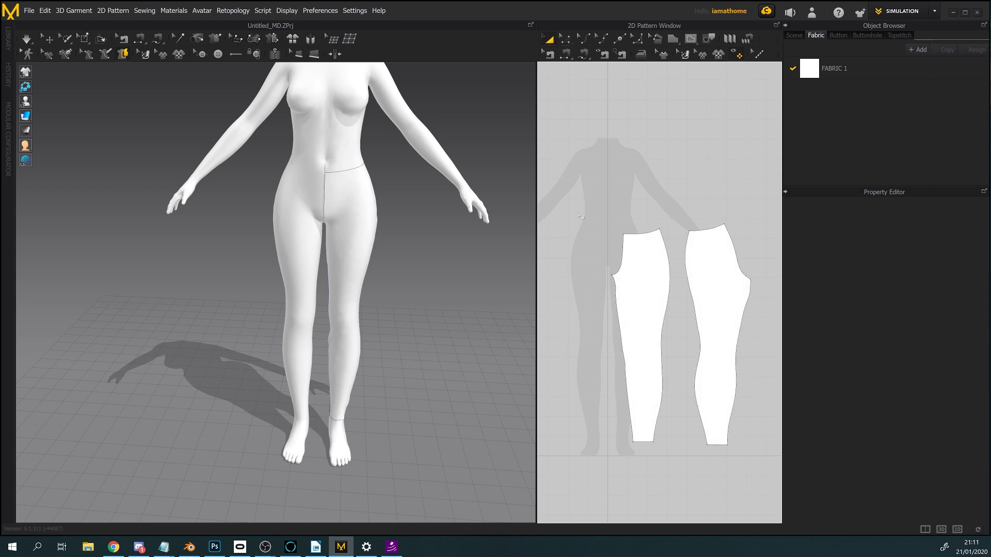
left_click(842, 73)
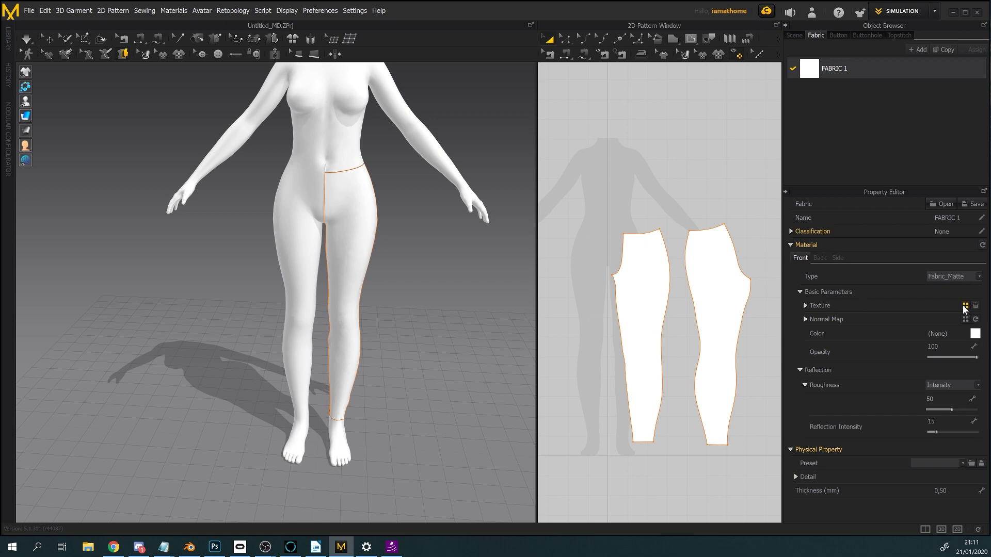
left_click(975, 334)
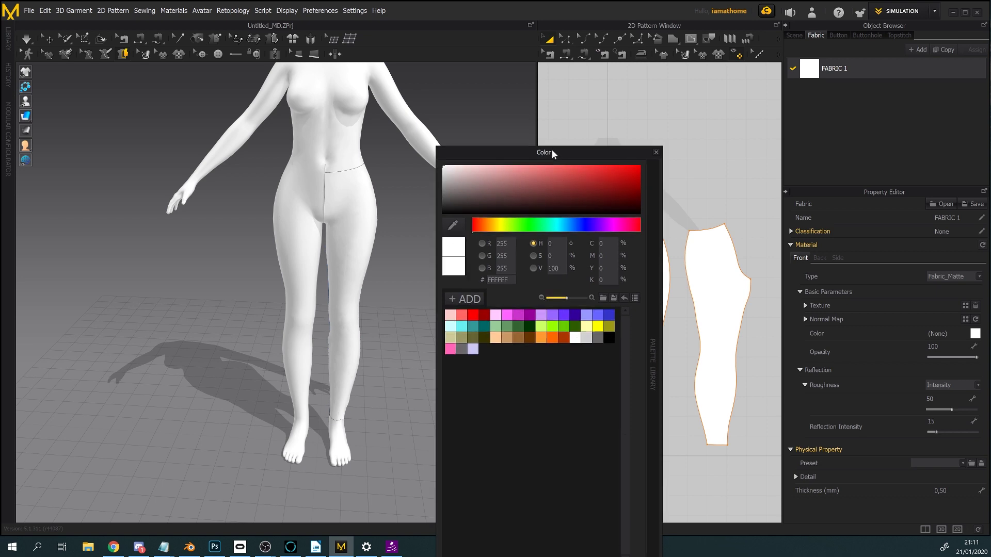
left_click_drag(552, 149, 527, 60)
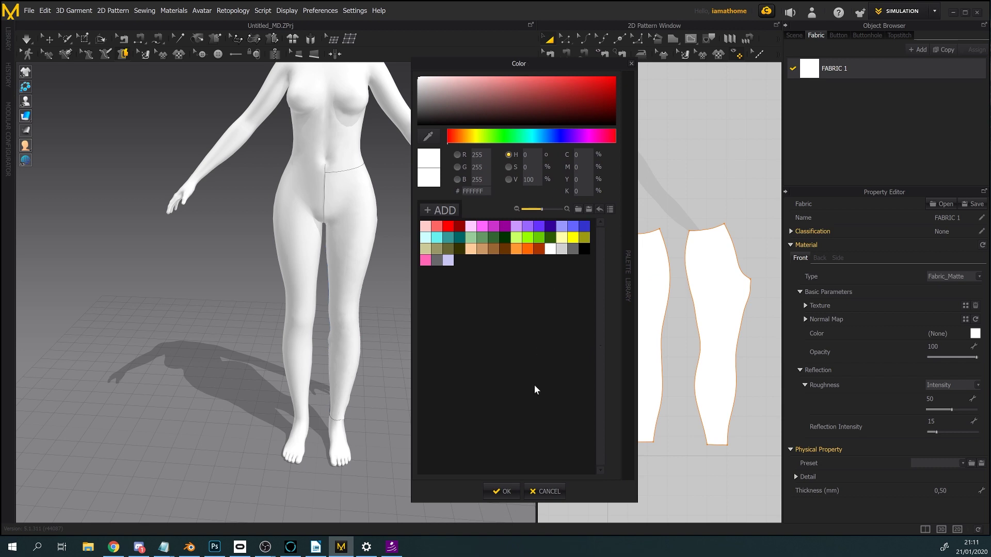
left_click(502, 491)
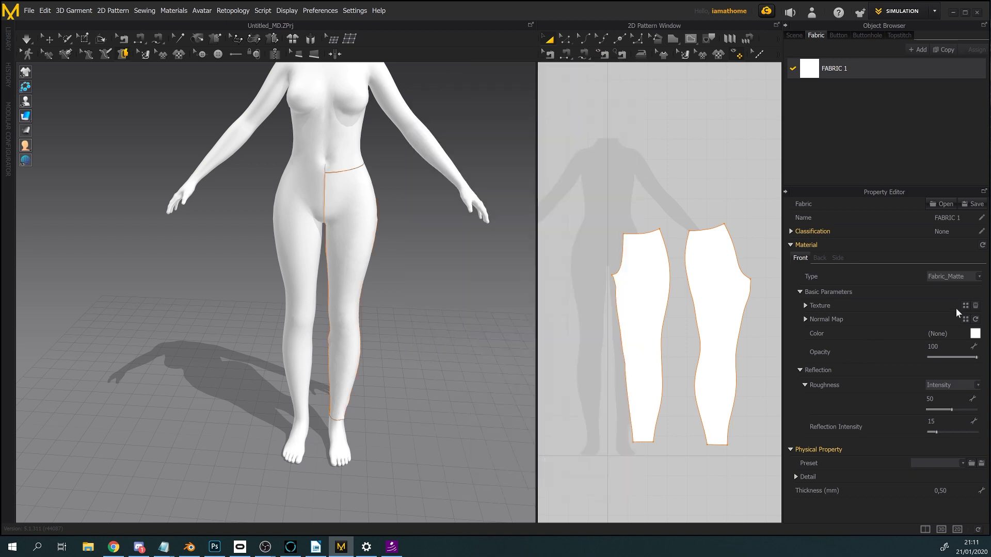
- Load texture.jpg from the lesson2 backupfiles folder as the texture of FABRIC 1
left_click(965, 306)
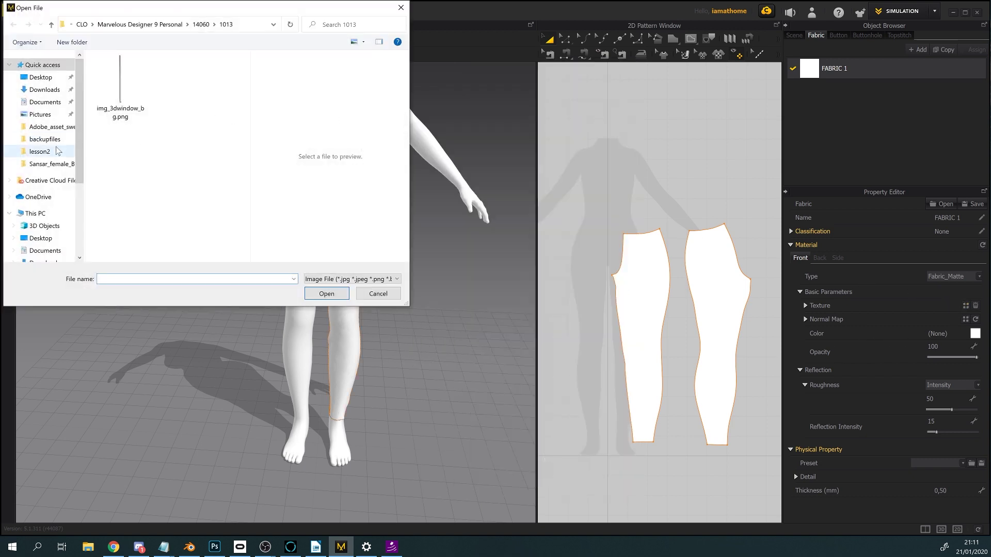
left_click(58, 150)
double_click(141, 91)
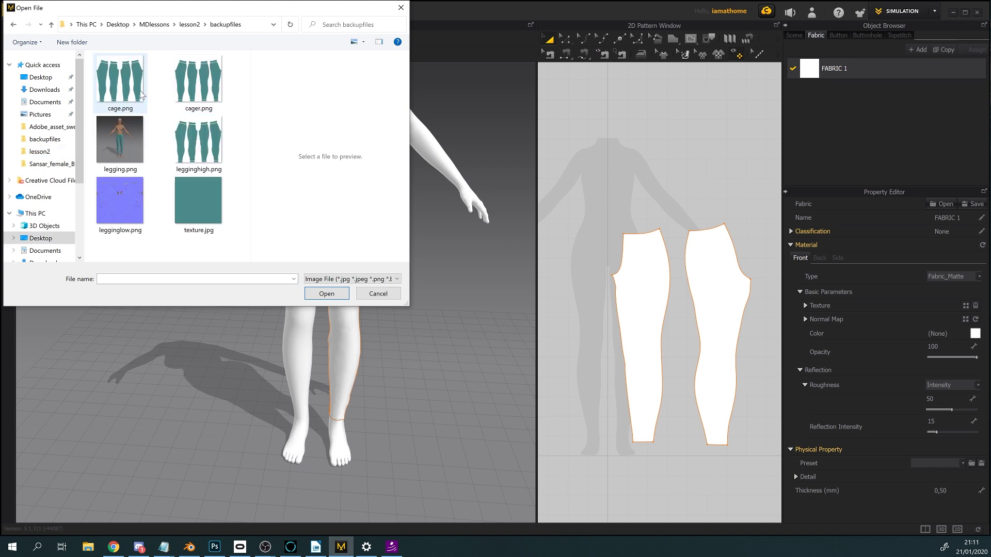
left_click(196, 212)
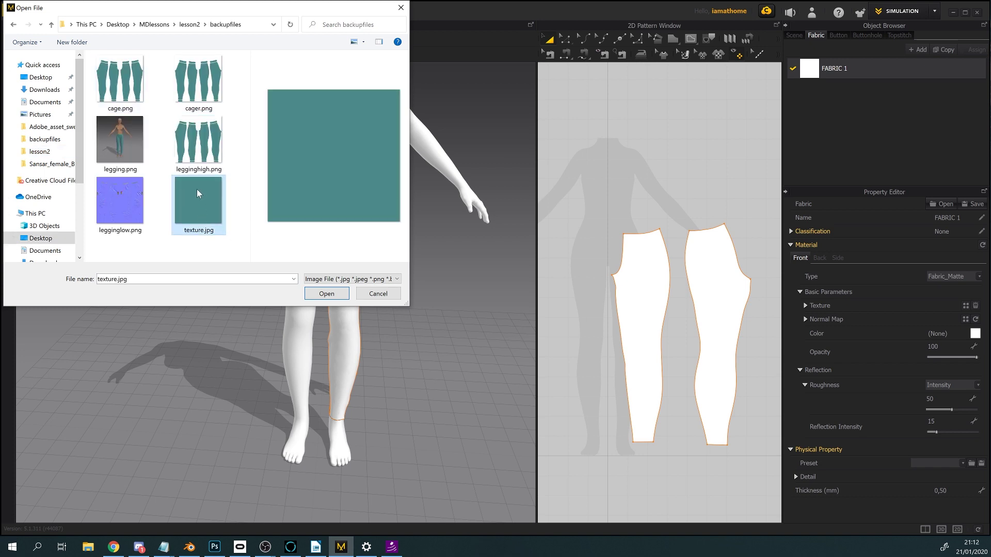
left_click(318, 294)
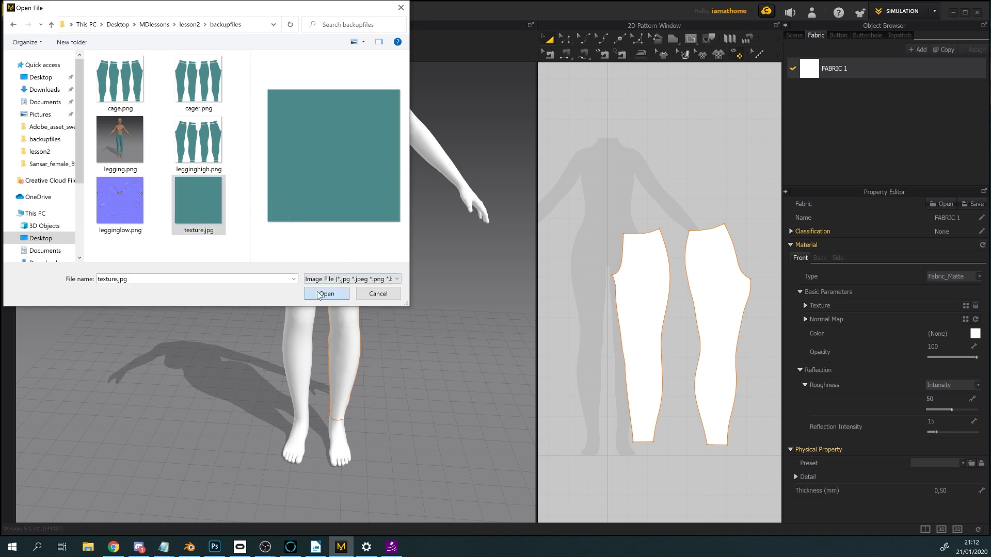
- Clone the front and back leg pieces as symmetric patterns with sewing, placing the copies across the avatar's centre line
right_click_drag(347, 288, 445, 283)
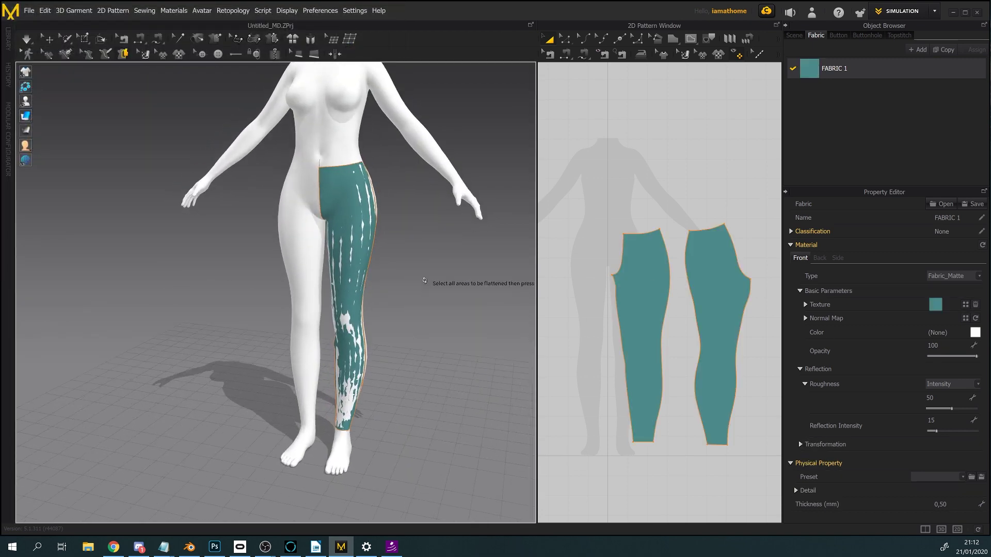
left_click(715, 277)
left_click(615, 301, "shift")
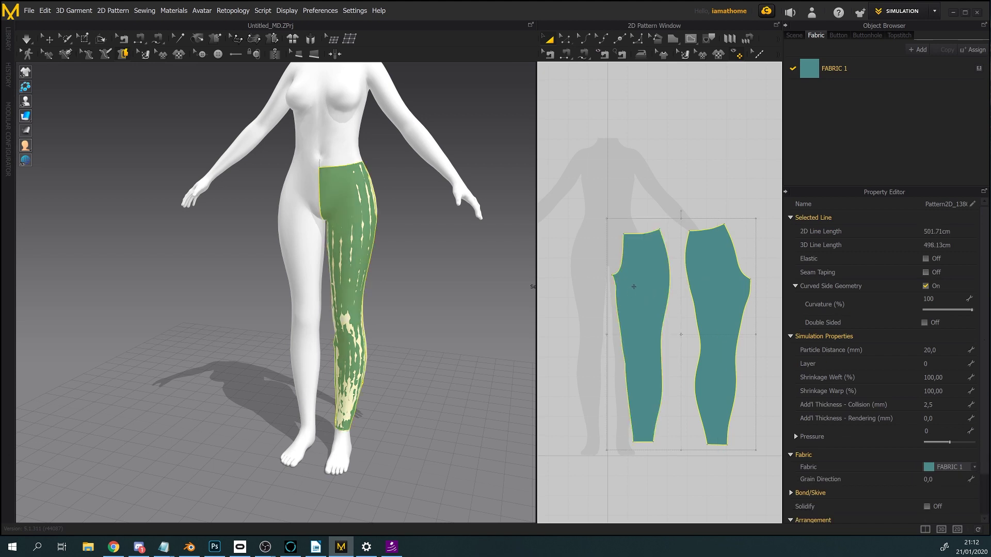
right_click(633, 286)
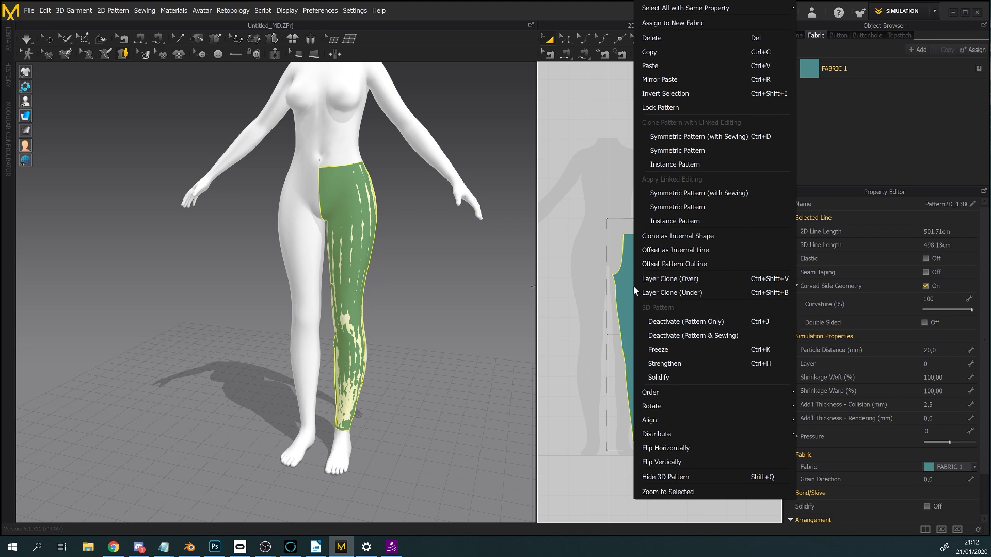
left_click(713, 137)
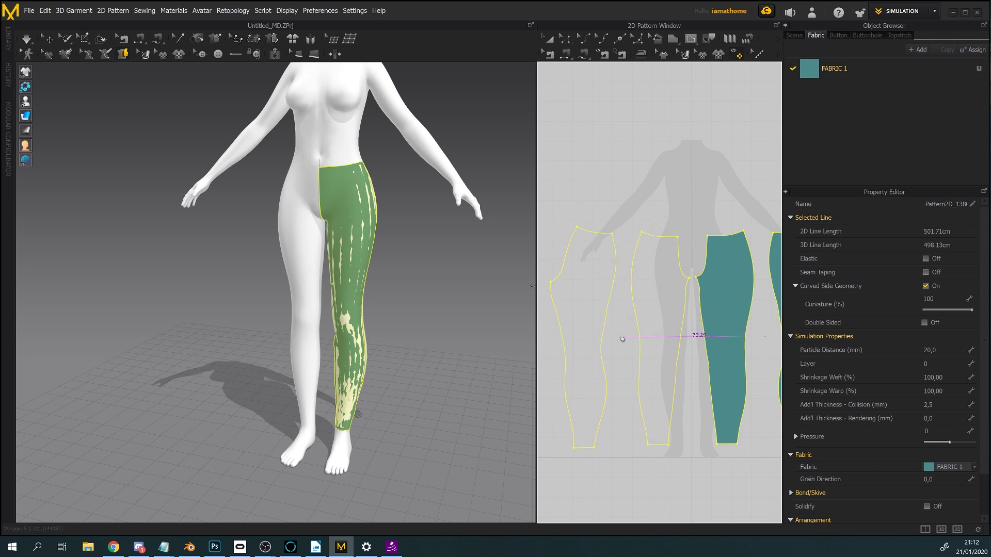
left_click(481, 318)
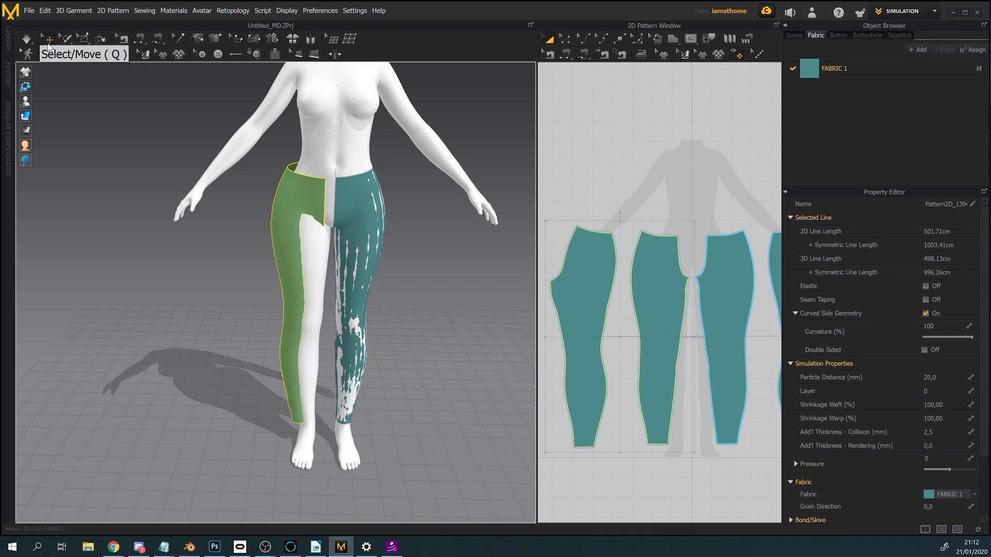
- Move the mirrored leg pieces sideways in 3D until their centre front edge meets the original leg's
left_click(49, 40)
left_click(297, 204)
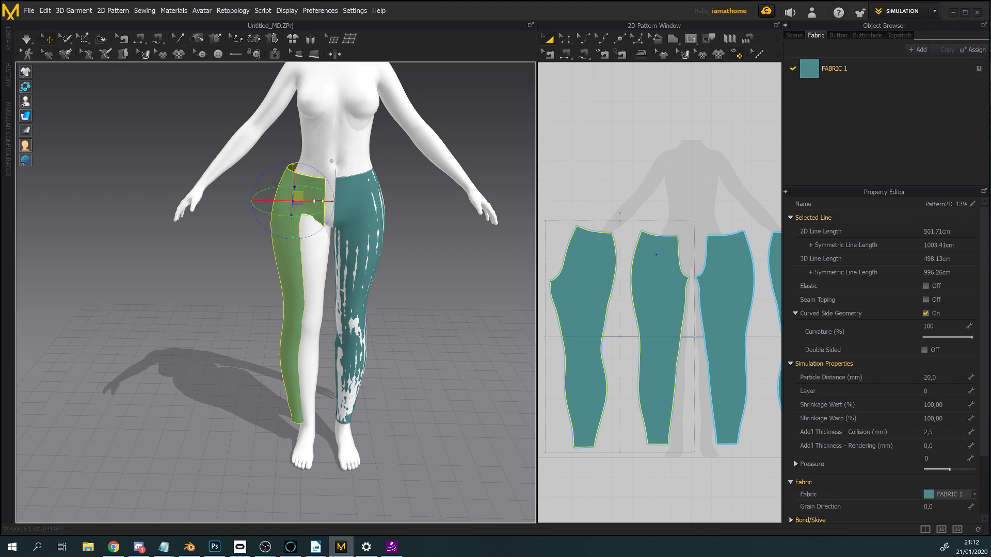
left_click_drag(309, 200, 324, 201)
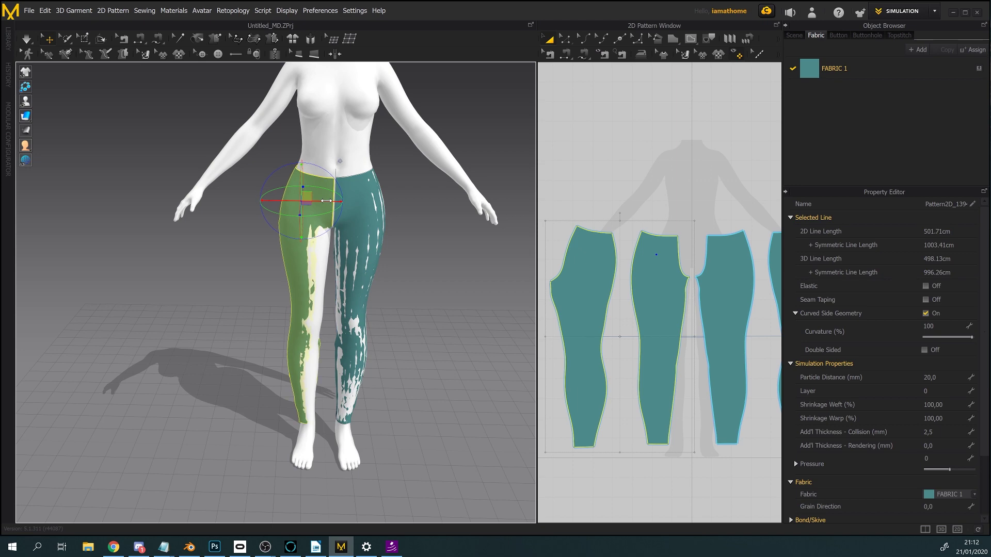
- Examine the trouser legs from behind with the original front and back pieces selected together
right_click_drag(425, 273, 515, 297)
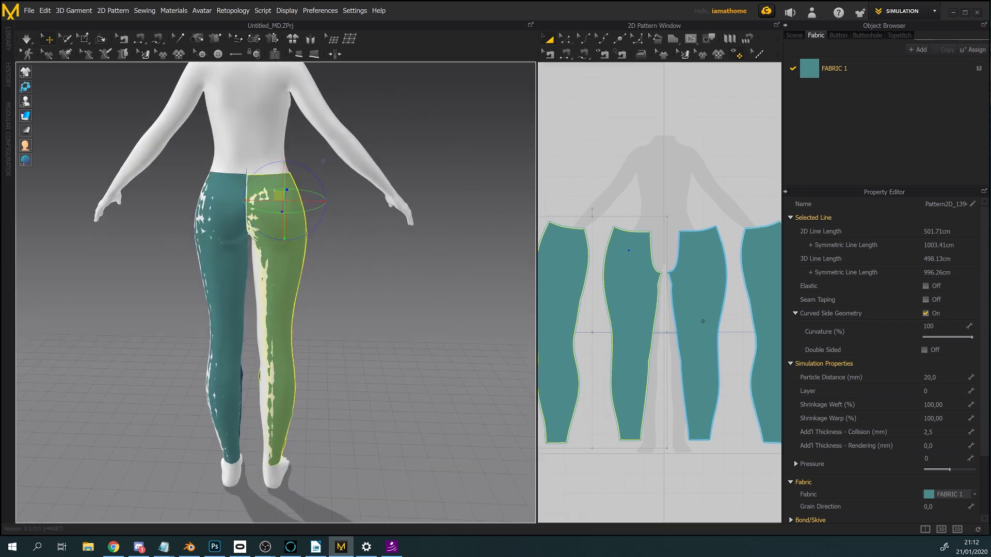
scroll(671, 309, "down", 2)
left_click(671, 309)
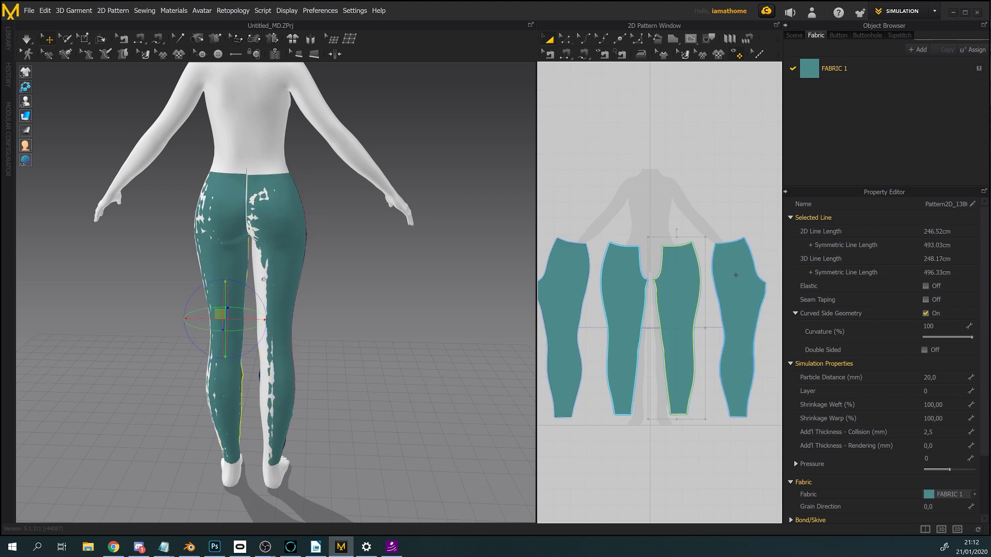
left_click(730, 278, "shift")
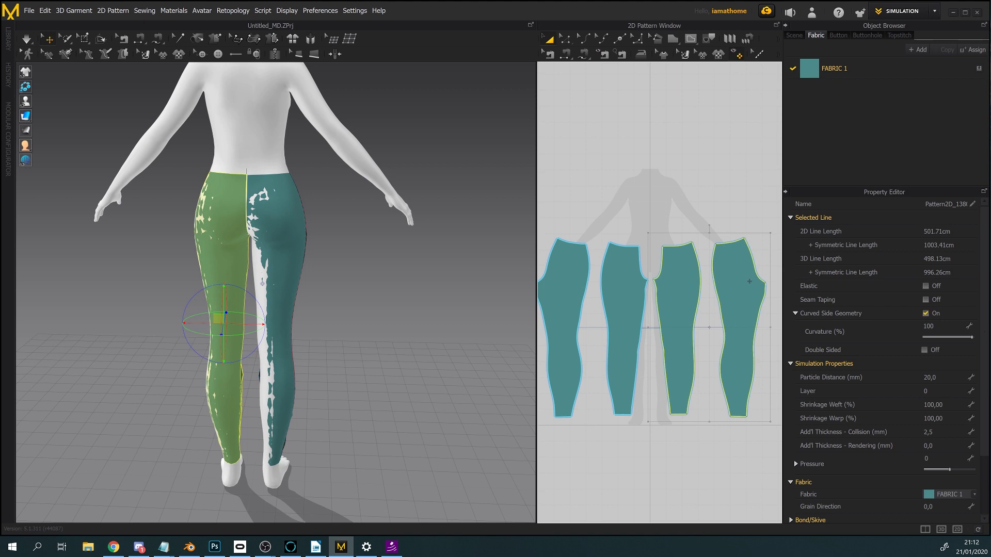
right_click_drag(444, 322, 482, 320)
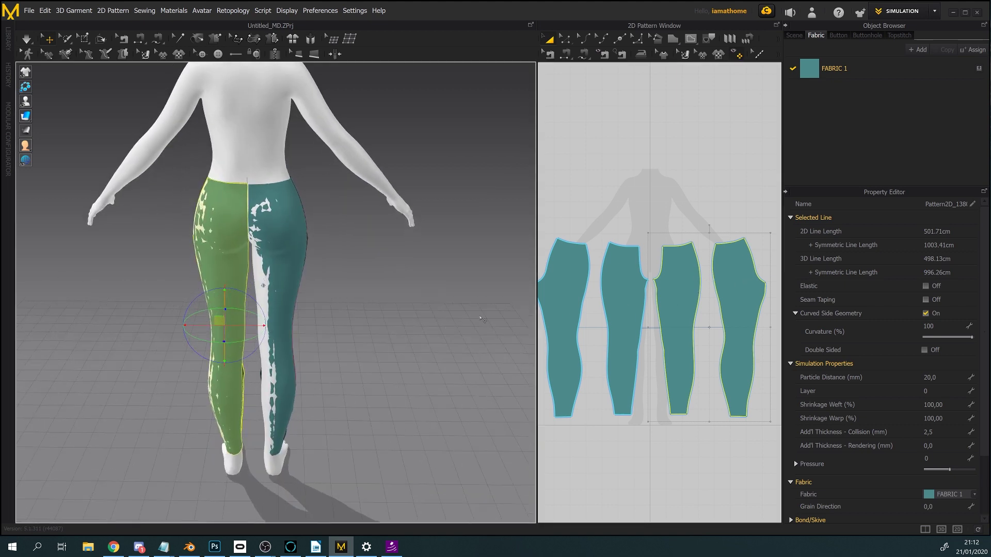
- Try moving the mirrored back piece backward away from the avatar in 3D, and undo the move
left_click(570, 296)
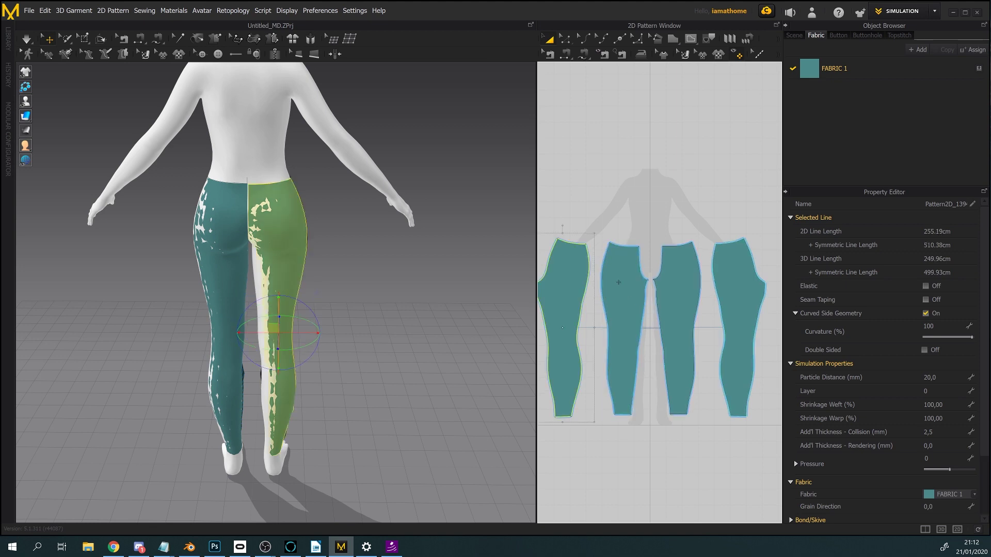
right_click_drag(618, 282, 631, 284)
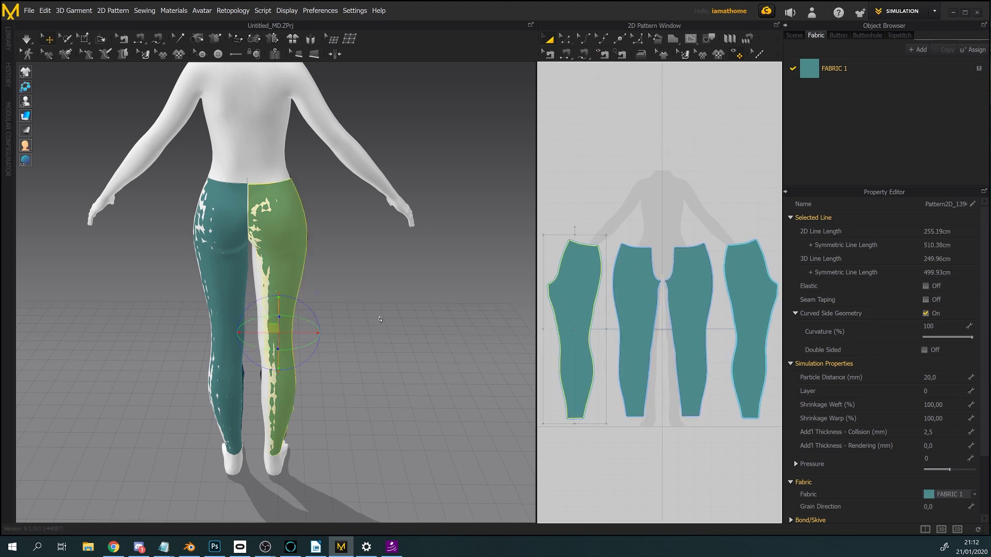
right_click_drag(381, 319, 380, 318)
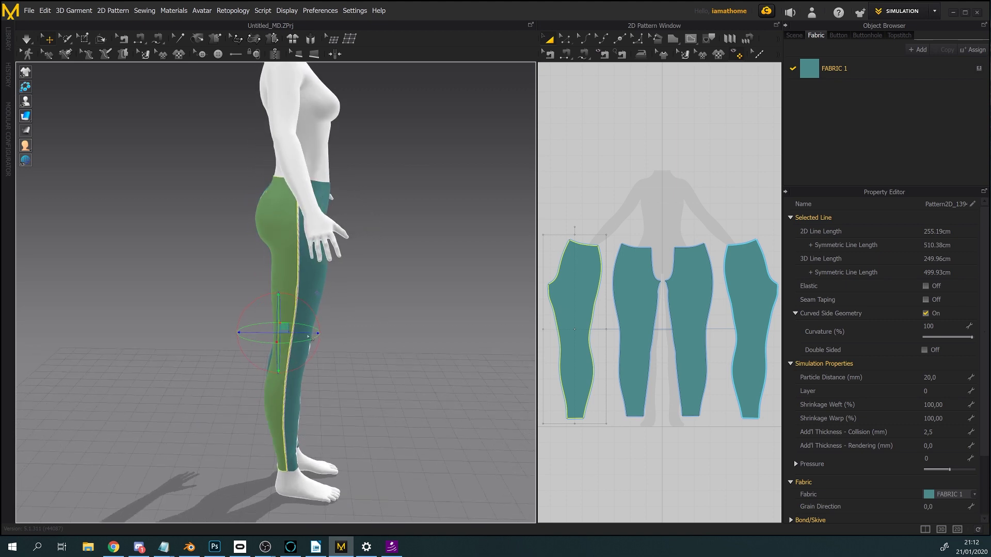
left_click_drag(312, 338, 274, 335)
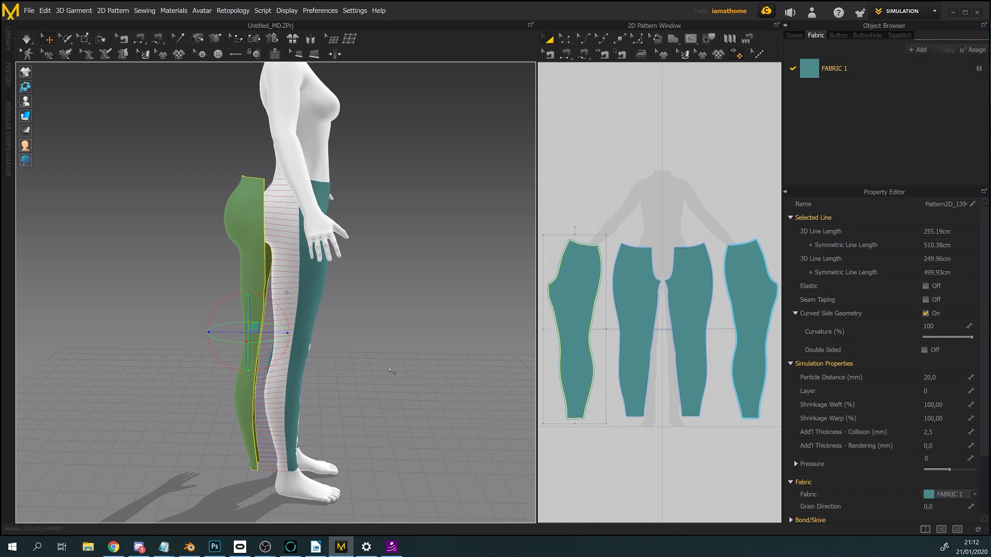
key("ctrl+z")
key("ctrl+z")
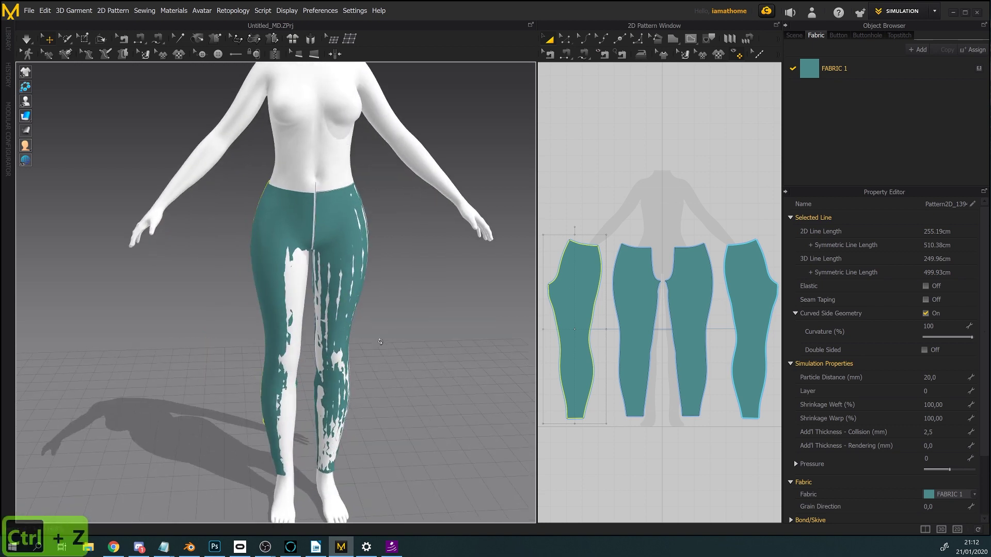
- Sew the two front pieces together along their crotch curves, and the two back pieces along theirs, with Segment Sewing
right_click_drag(397, 263, 407, 262)
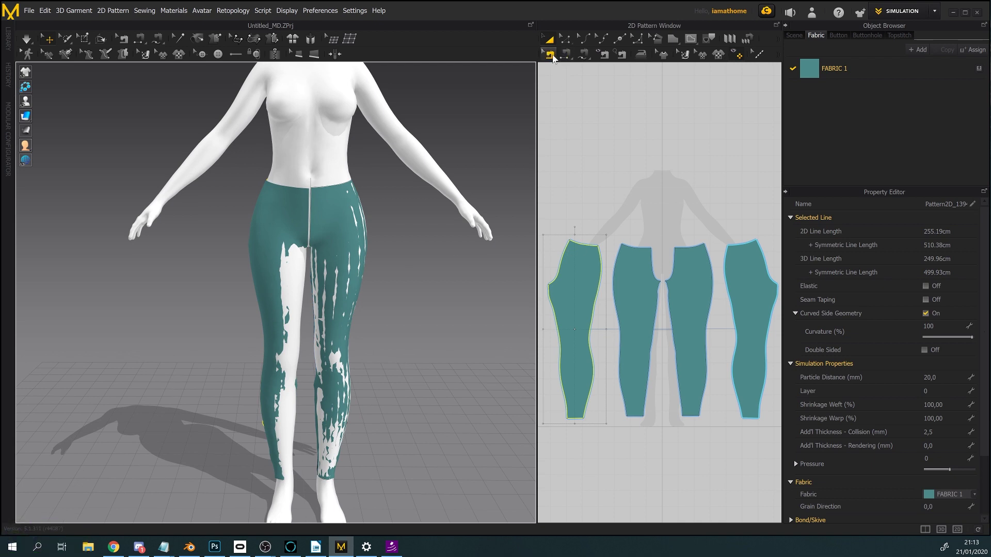
left_click(551, 55)
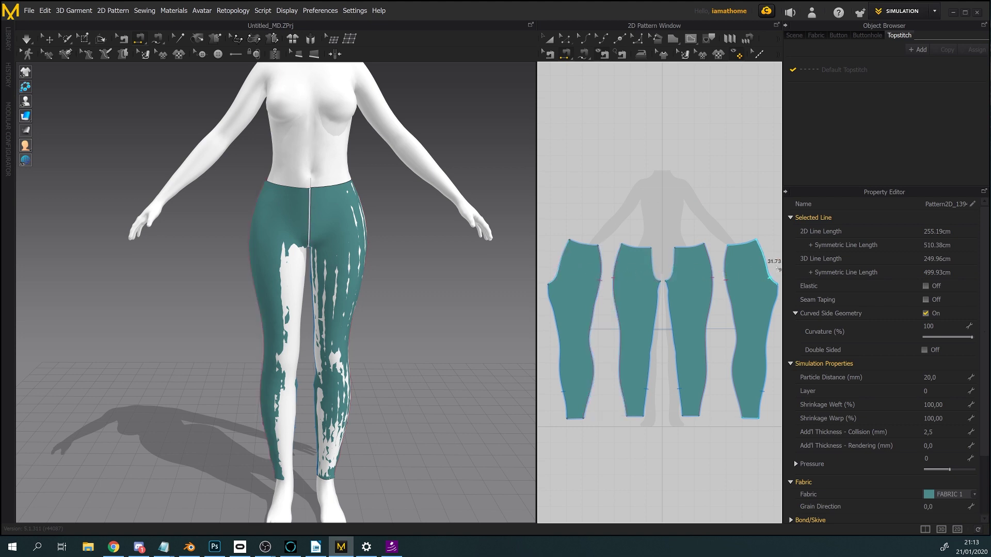
left_click(654, 263)
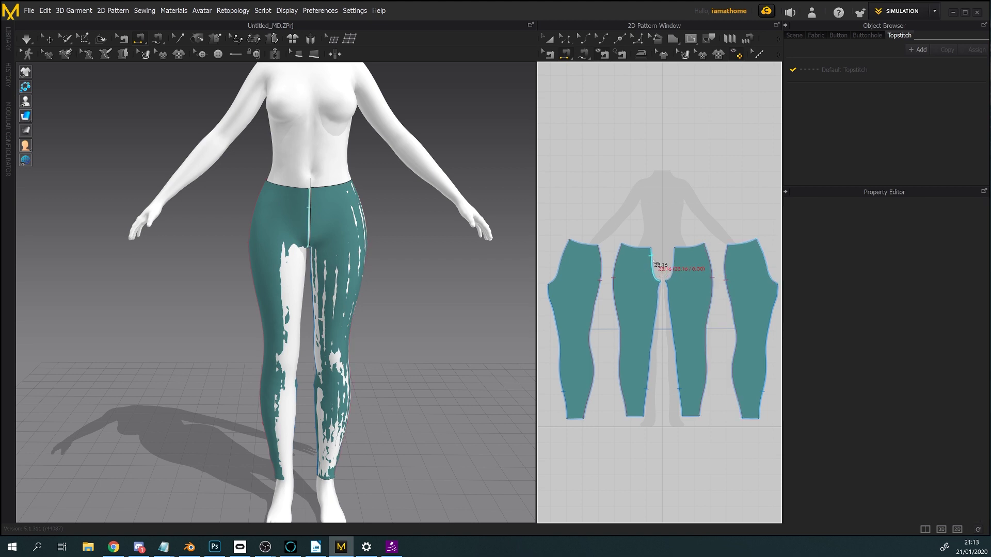
left_click(674, 260)
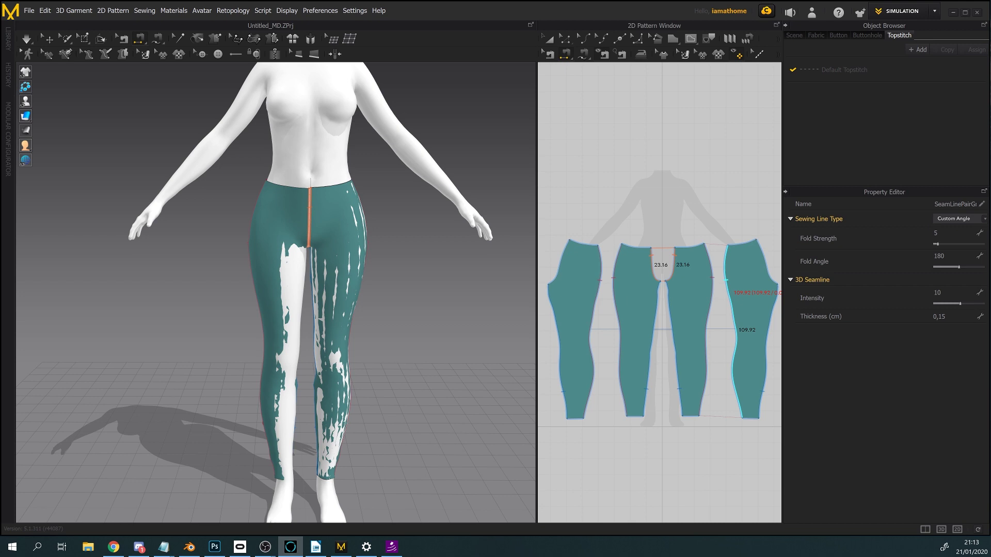
left_click(764, 258)
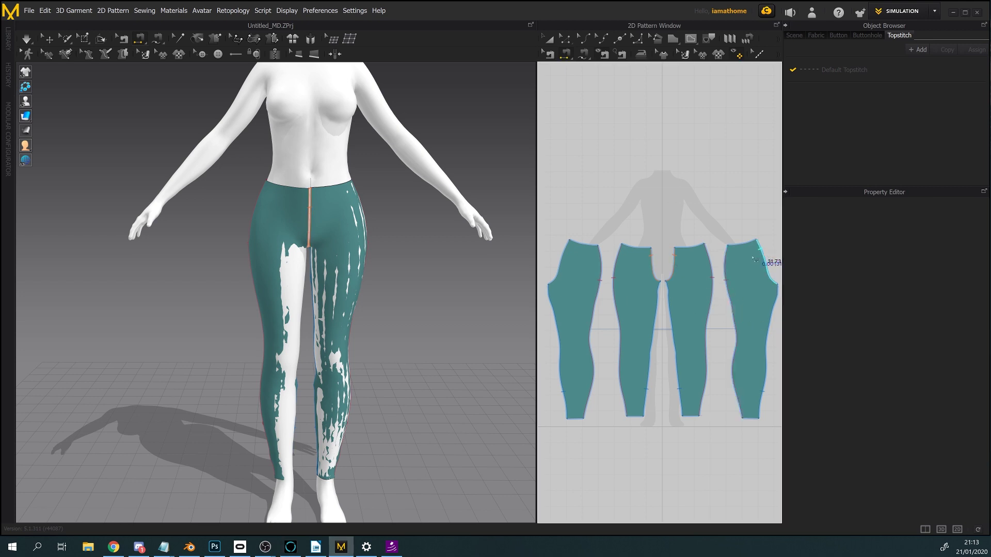
left_click(566, 257)
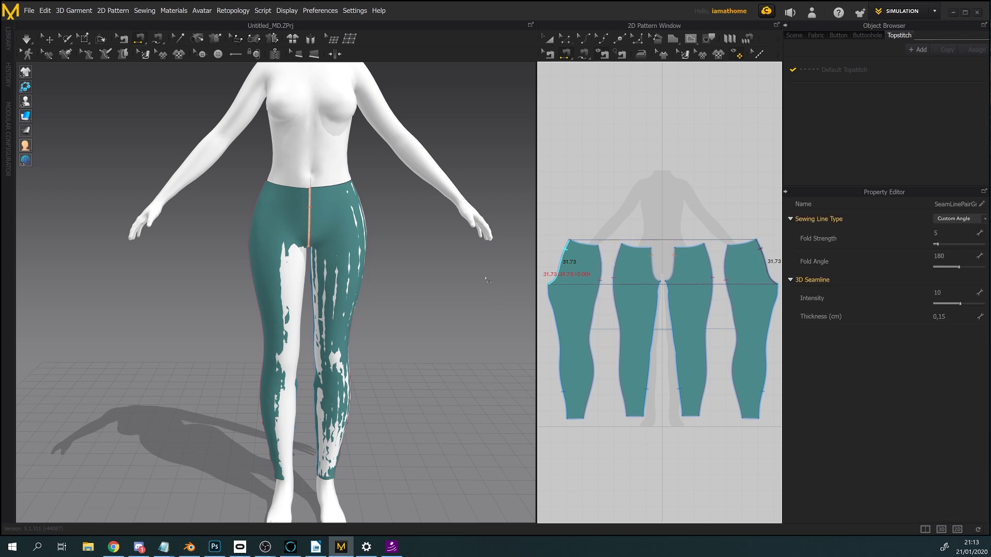
- Simulate the sewn trousers so they drape on the avatar, and grab the mirrored front piece at its ankle hem
left_click(27, 39)
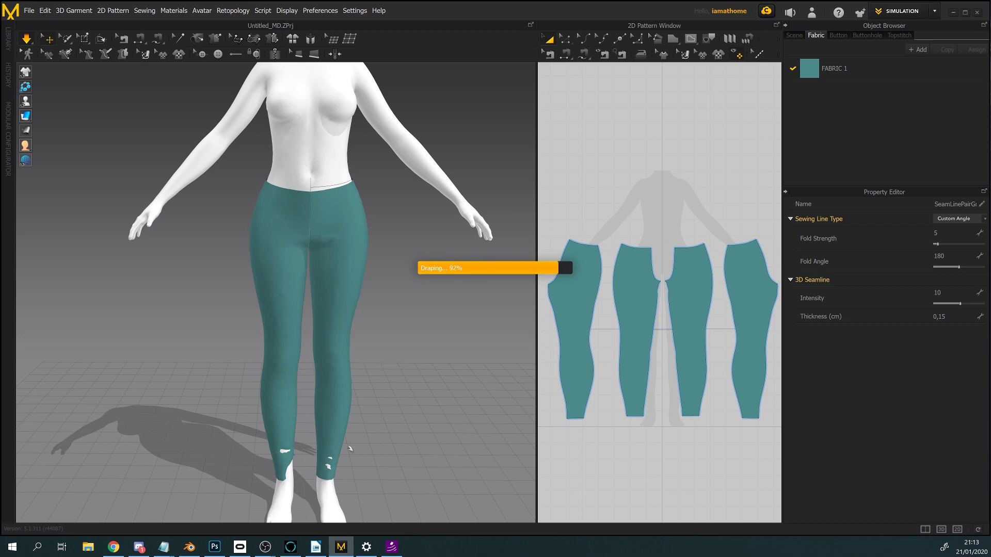
left_click(290, 475)
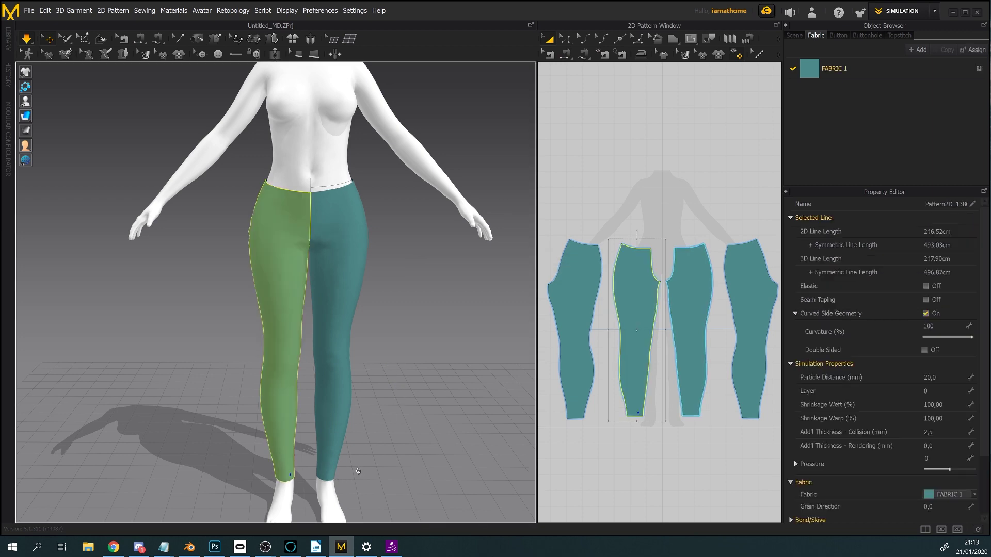
- Stop the simulation, switch to Transform Pattern and widen the 2D pattern view
right_click_drag(291, 476, 373, 416)
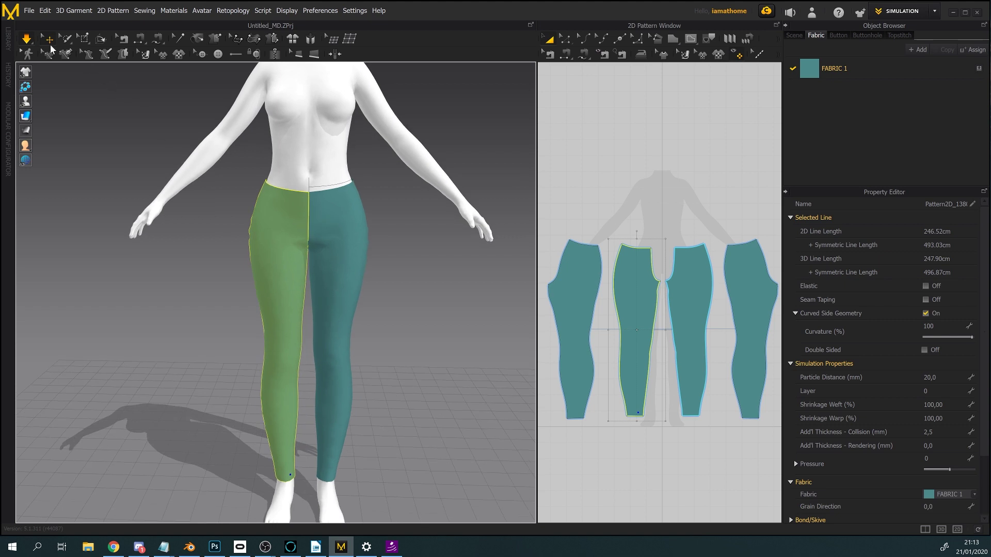
left_click(35, 41)
scroll(632, 256, "down", 3)
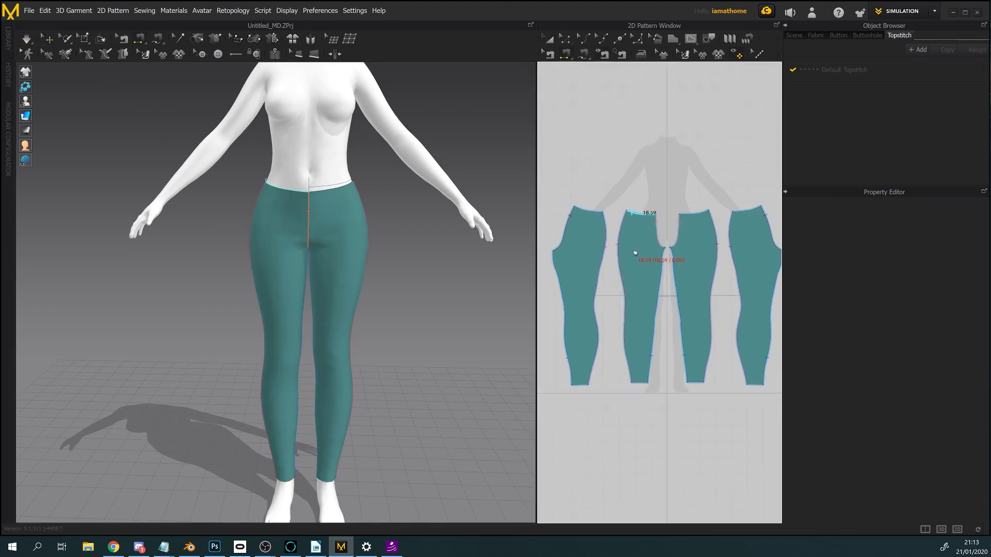
left_click(551, 40)
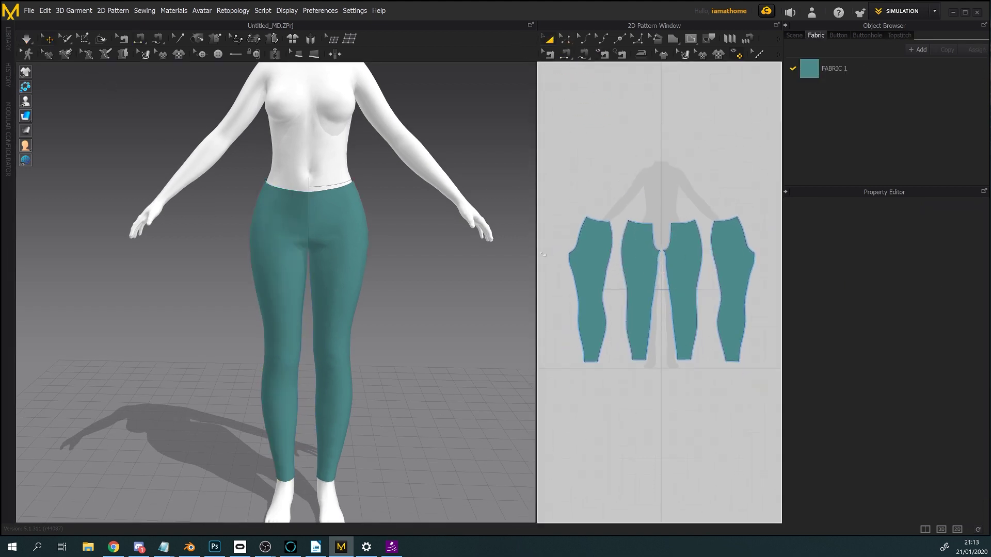
left_click_drag(544, 254, 452, 257)
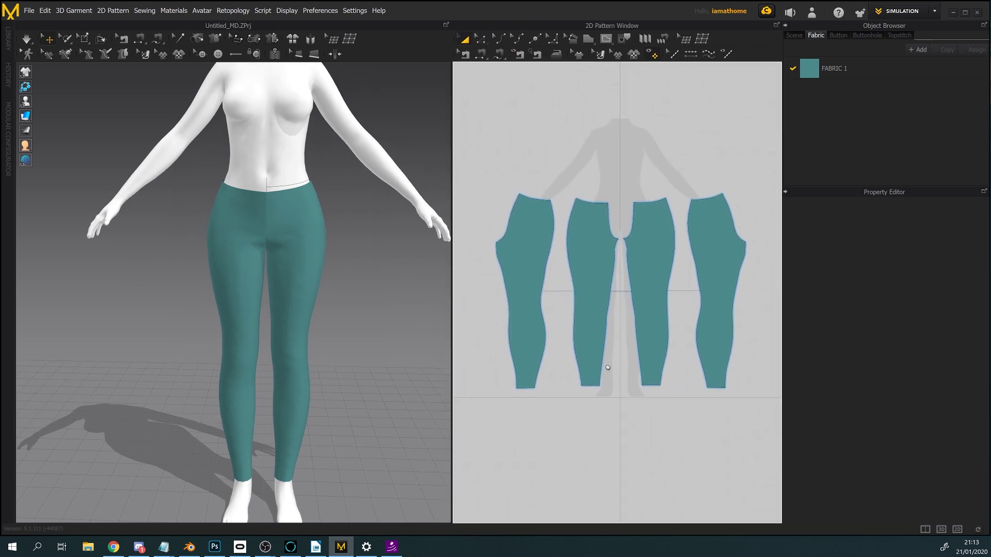
- Select all four trouser pieces in 2D and move them together to the right of the avatar silhouette
scroll(583, 292, "down", 3)
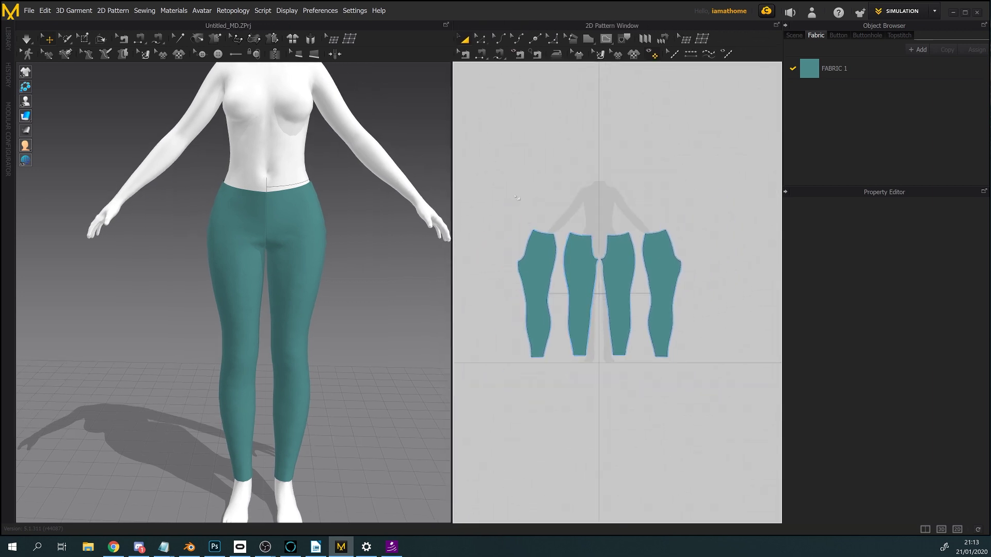
left_click_drag(736, 368, 737, 369)
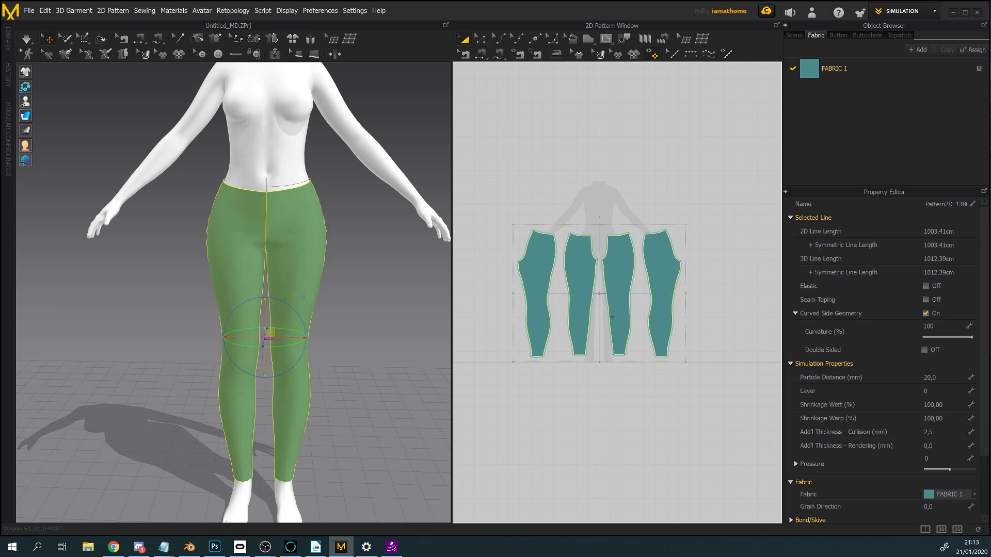
key("ctrl+c")
key("ctrl+v")
left_click_drag(695, 311, 696, 305)
middle_click_drag(687, 337, 608, 353)
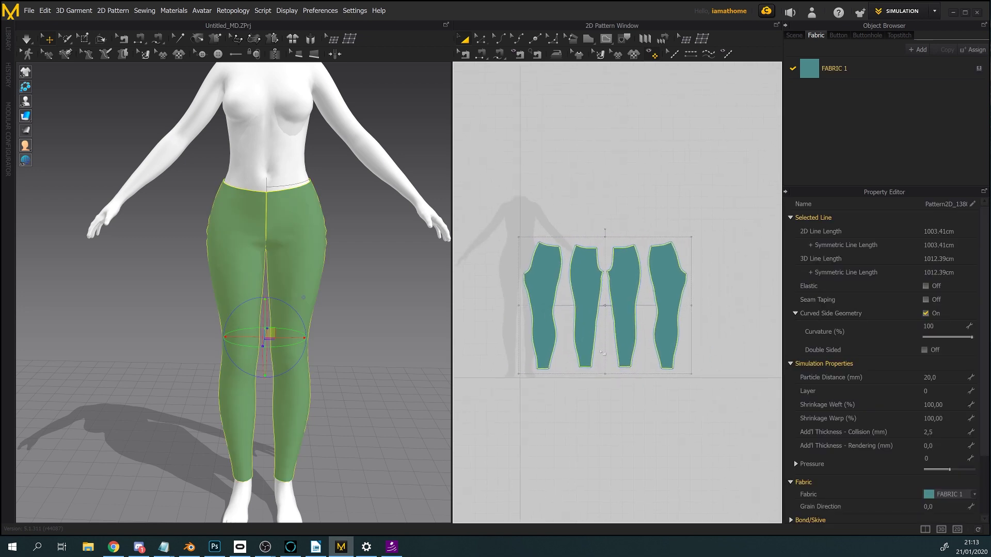
scroll(601, 352, "down", 2)
scroll(570, 334, "up", 3)
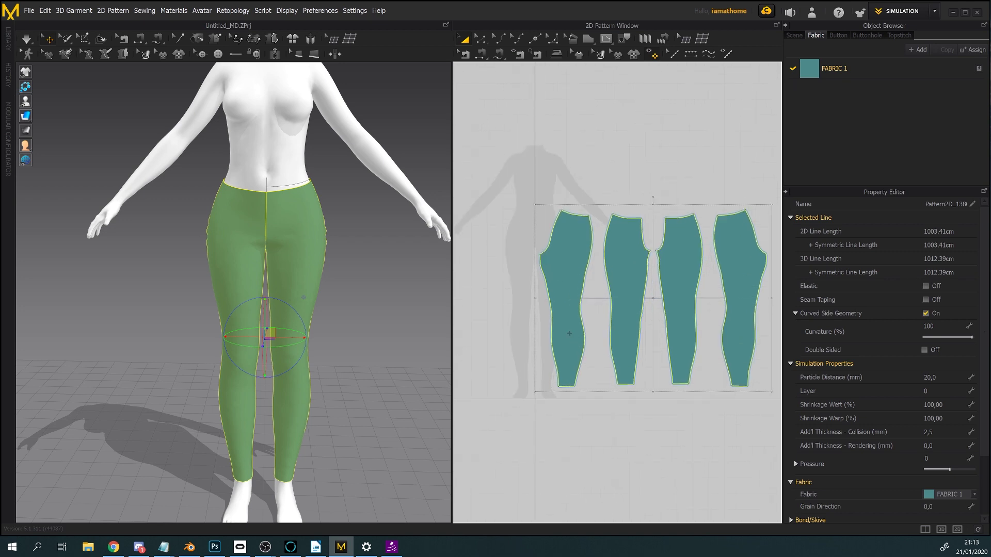
left_click_drag(569, 333, 576, 339)
middle_click_drag(576, 339, 561, 349)
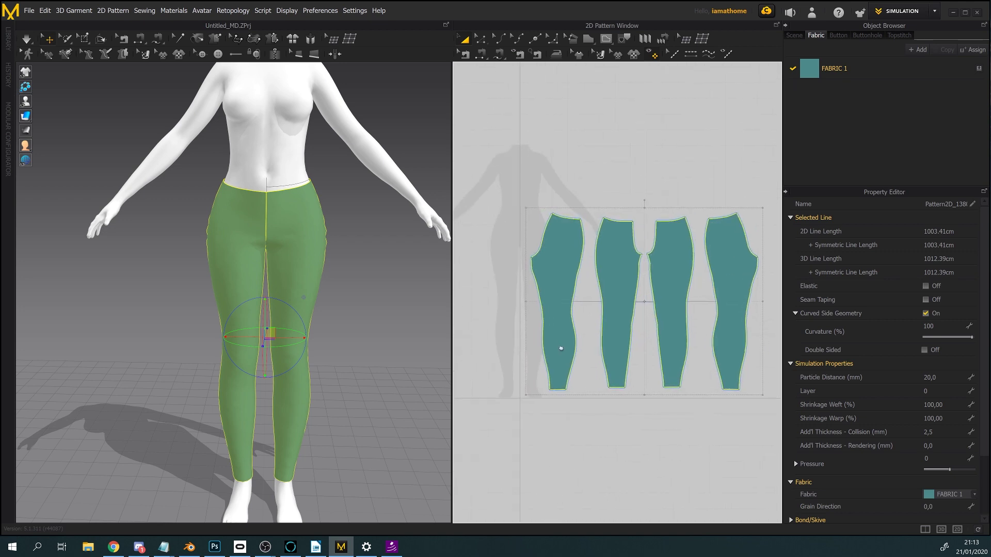
scroll(597, 432, "down", 1)
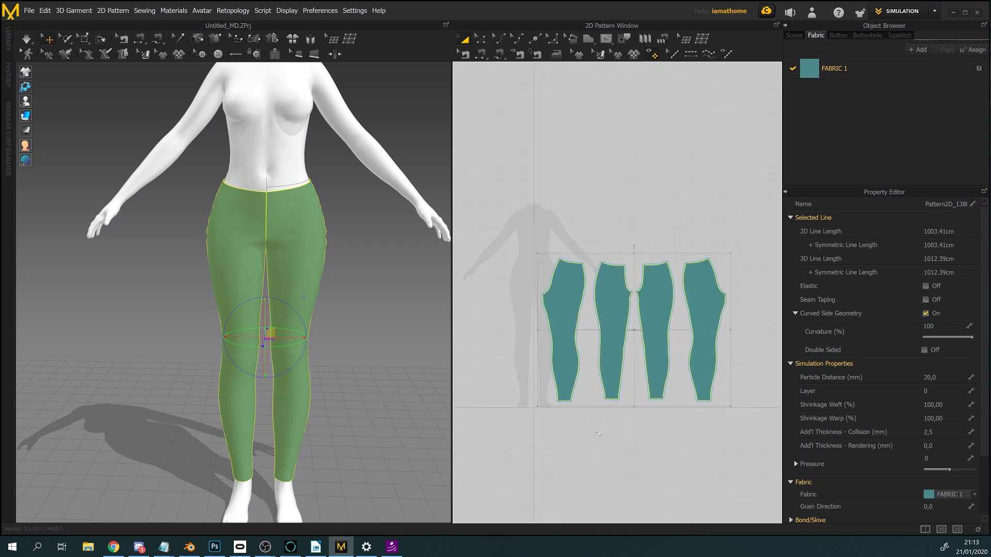
middle_click_drag(574, 431, 560, 396)
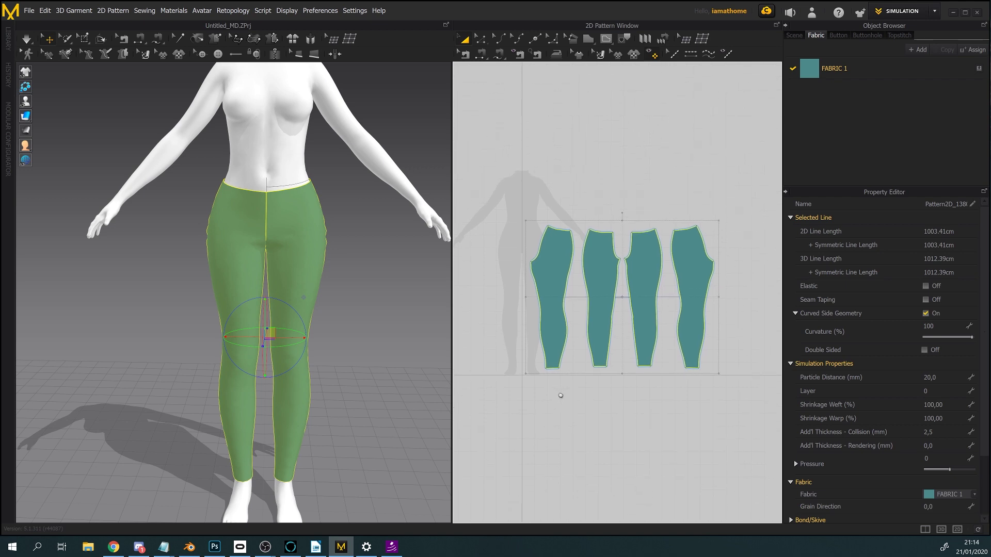
left_click(573, 407)
- Offset the ankle hem lines of the original back and front pieces as internal lines at a distance of 1,50 cm
right_click_drag(399, 383, 367, 380)
scroll(526, 265, "up", 4)
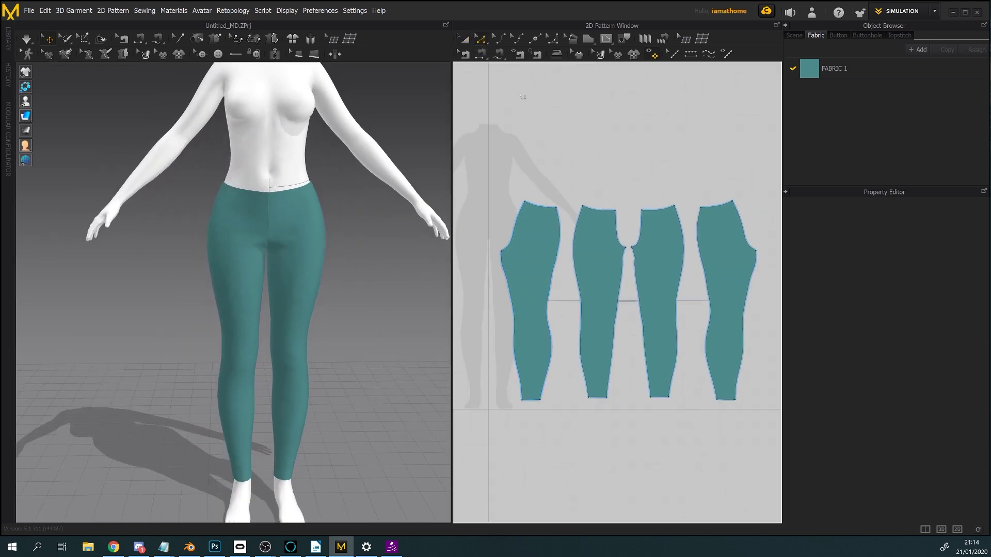
left_click(532, 400)
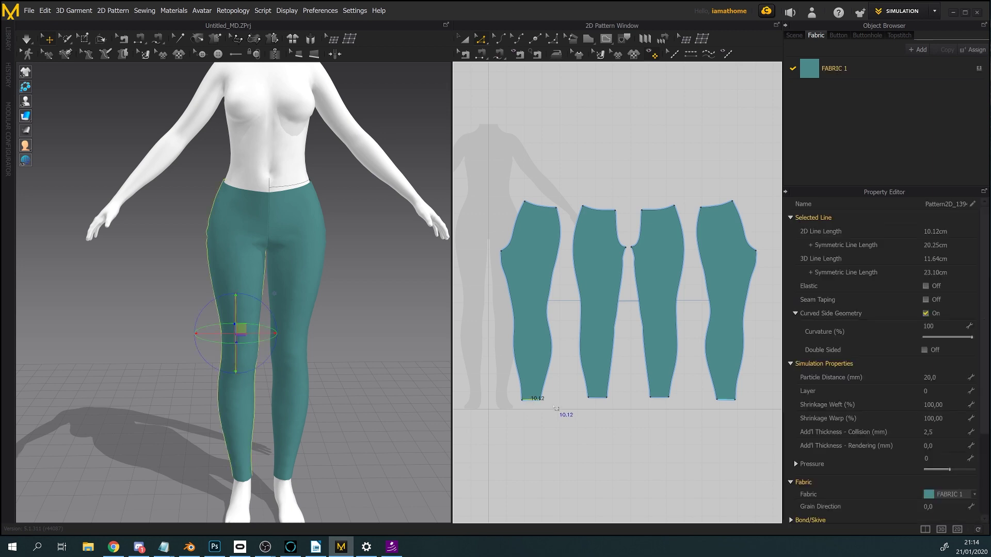
left_click(598, 399, "shift")
right_click(601, 400)
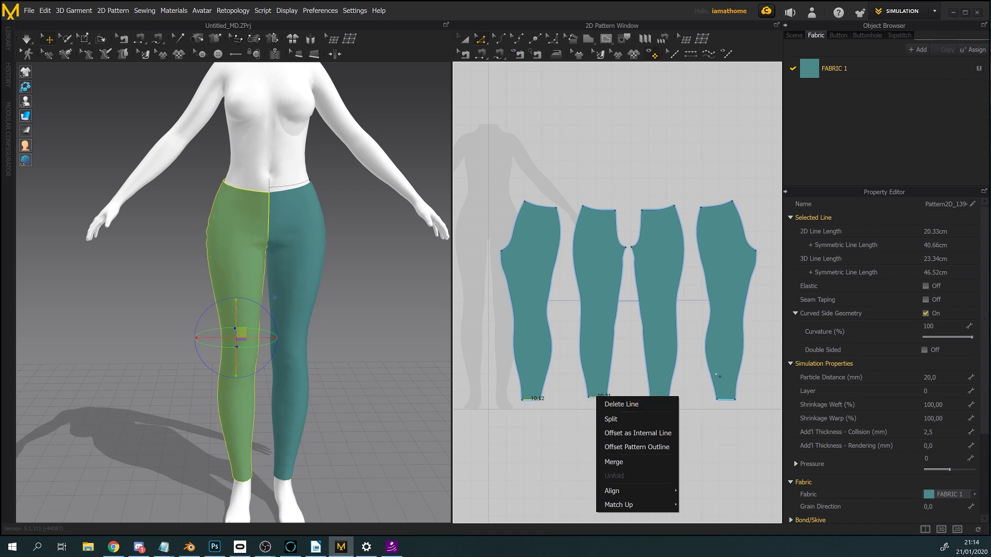
left_click(651, 433)
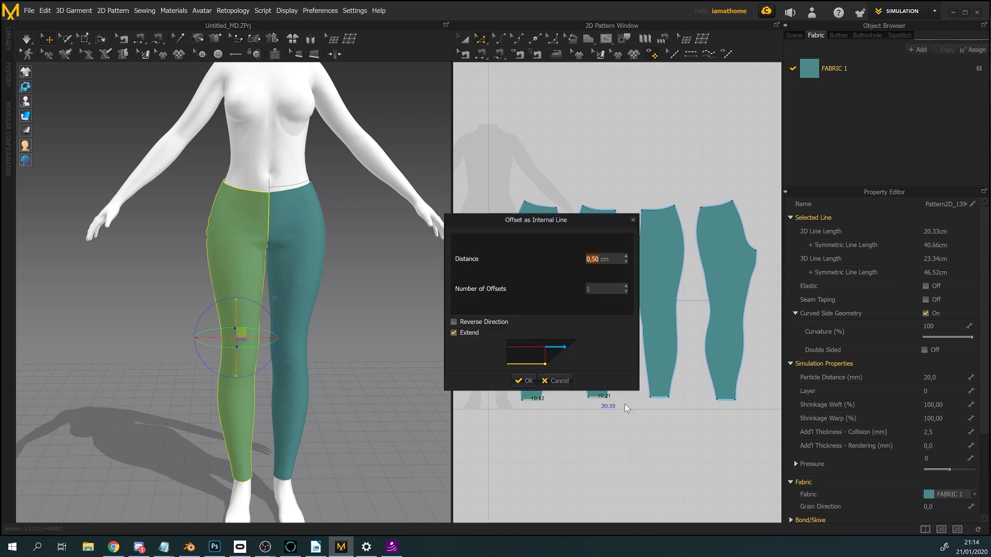
left_click_drag(579, 227, 830, 215)
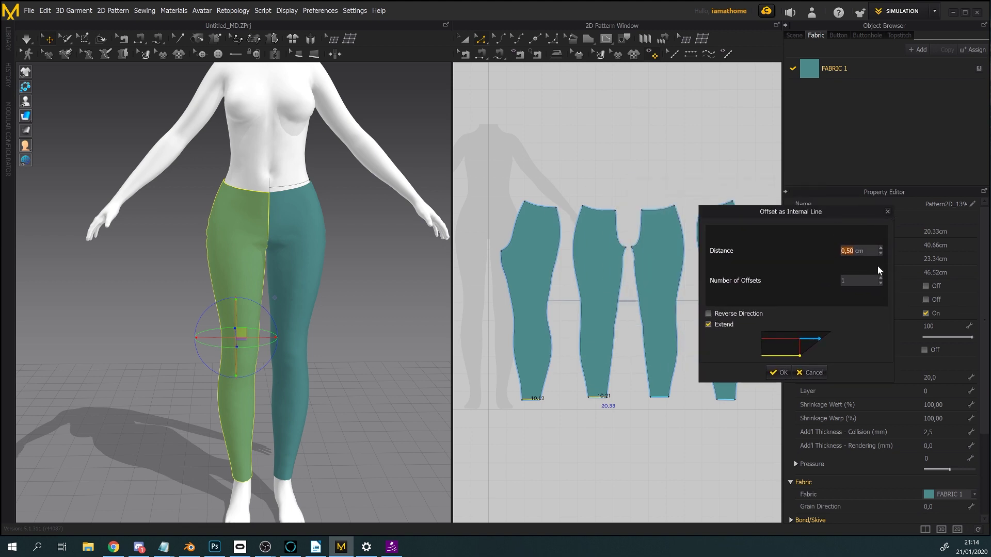
type("1")
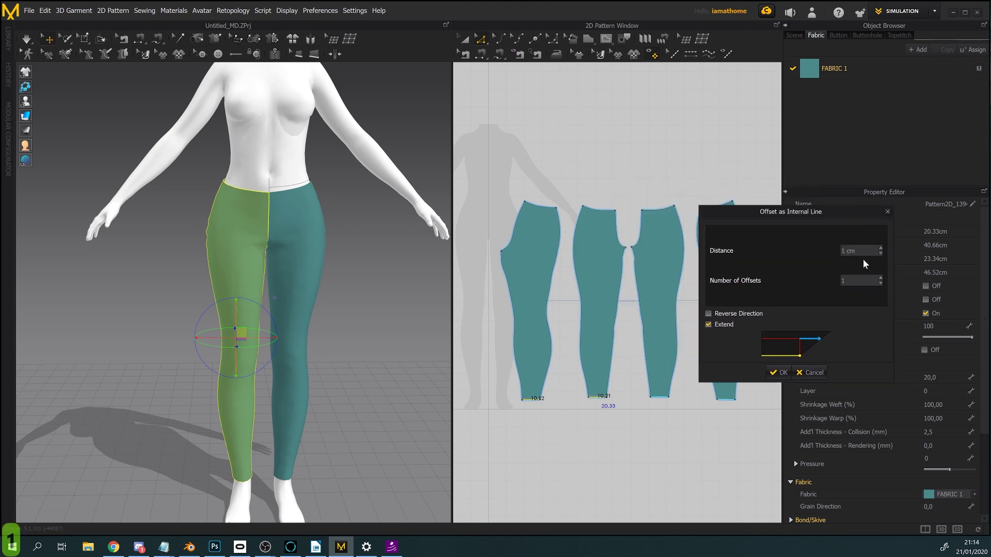
type(",50")
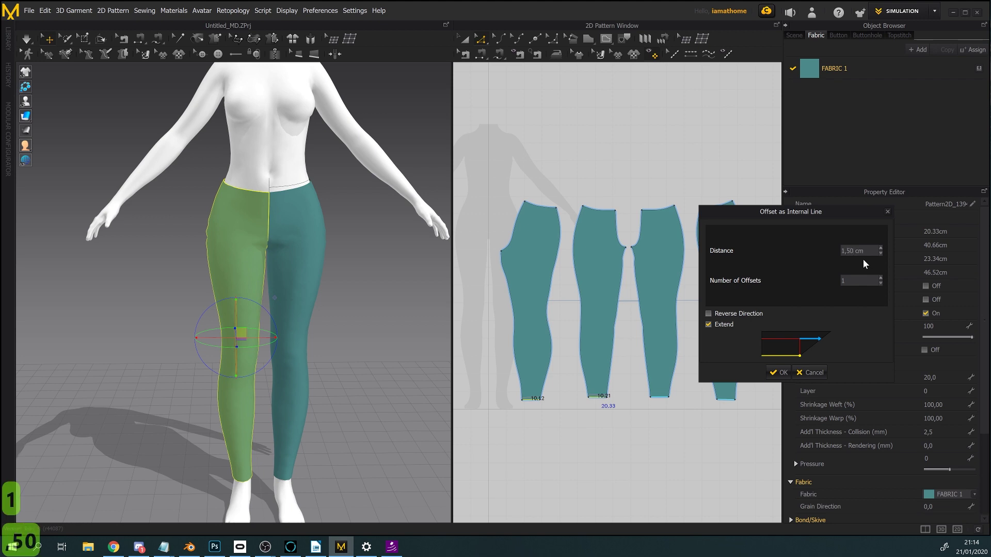
left_click(782, 372)
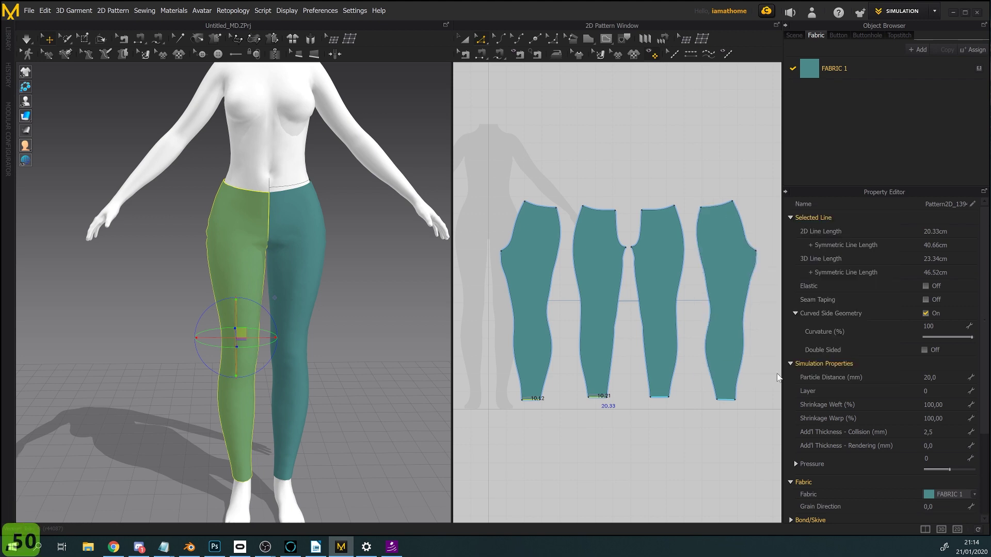
- Cut & Sew the trouser legs along the internal hem lines to make separate ankle strips
scroll(530, 414, "up", 2)
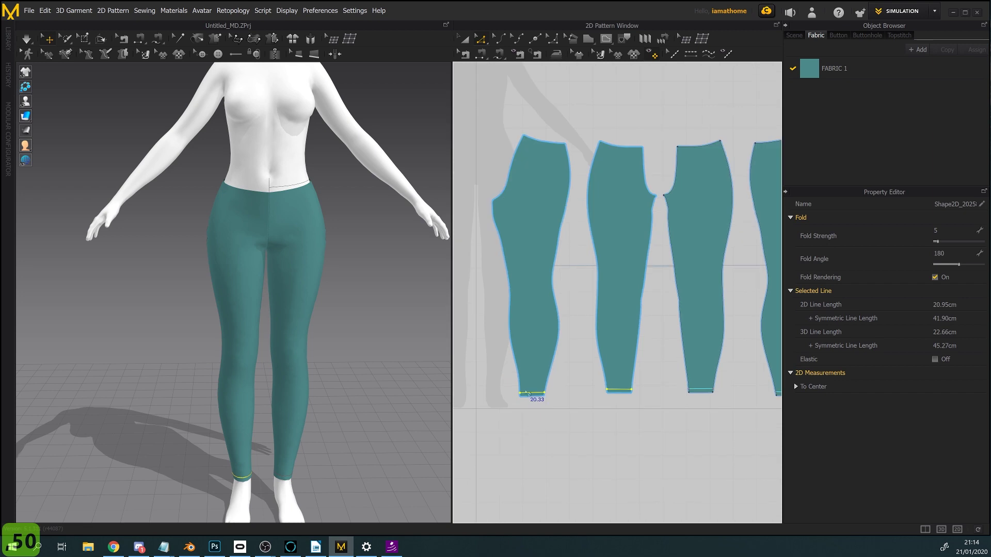
right_click_drag(643, 434, 586, 435)
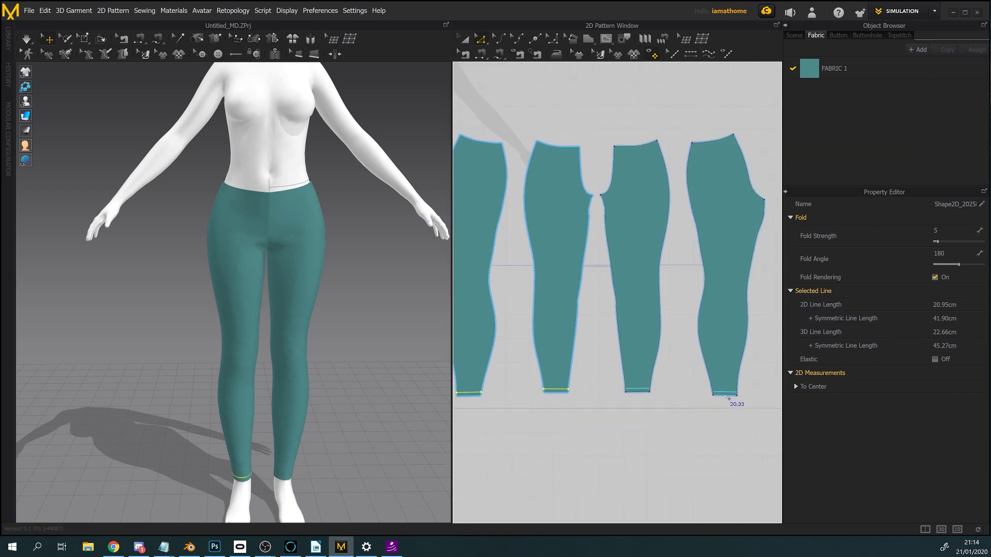
right_click_drag(581, 444, 634, 440)
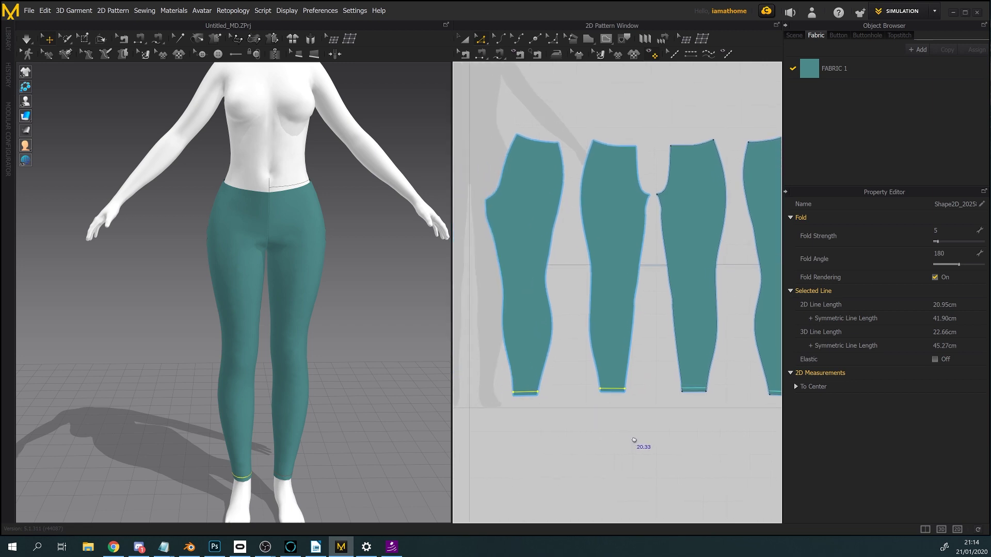
scroll(530, 404, "down", 2)
scroll(545, 408, "up", 5)
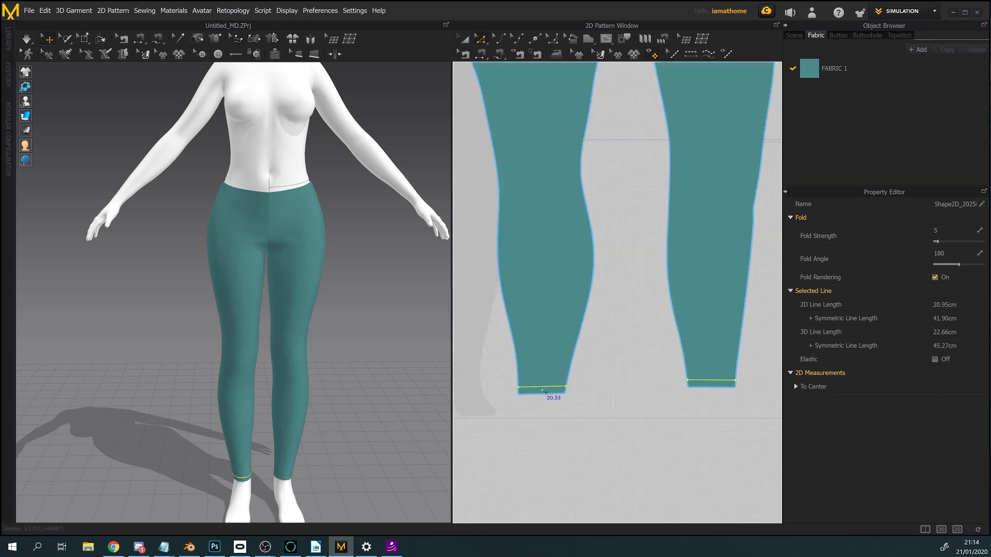
right_click(540, 388)
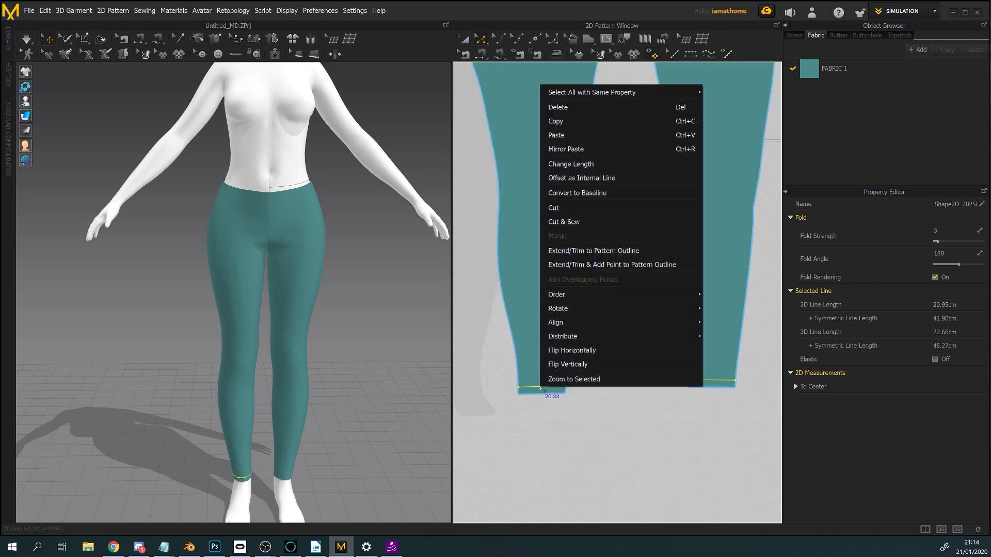
left_click(593, 221)
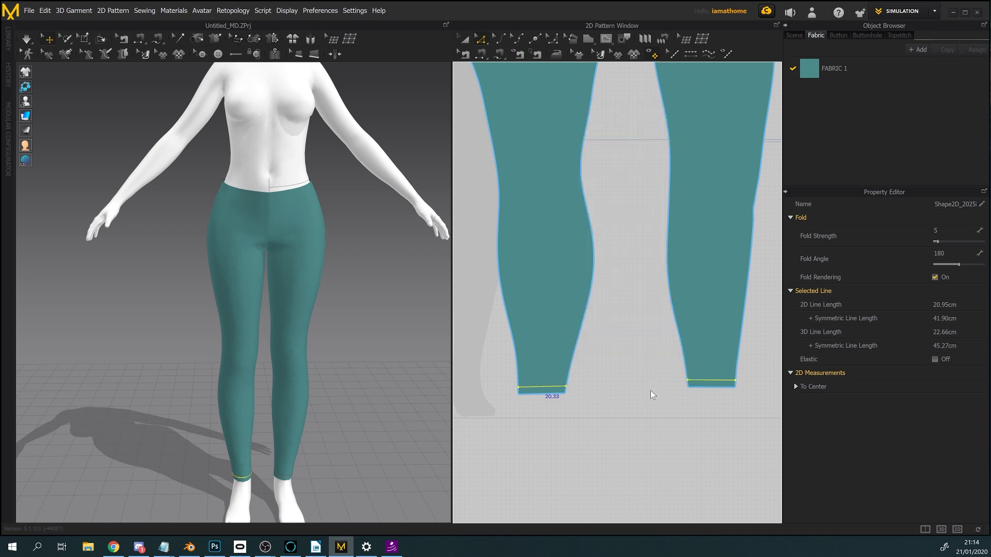
scroll(655, 423, "down", 5)
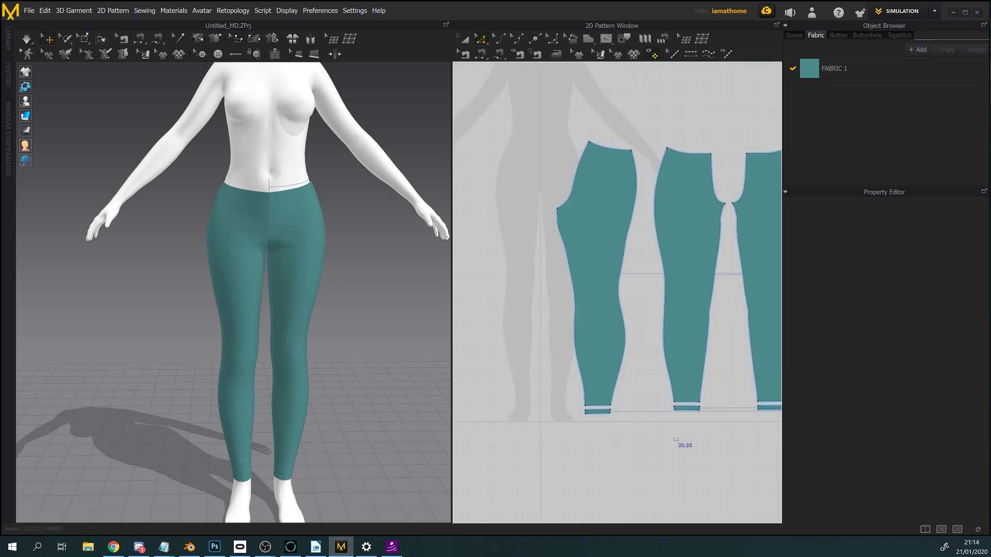
- Select the four ankle strips together in 2D and move them slightly down, away from the leg pieces
scroll(675, 439, "down", 2)
middle_click_drag(645, 428, 553, 380)
left_click_drag(484, 393, 748, 380)
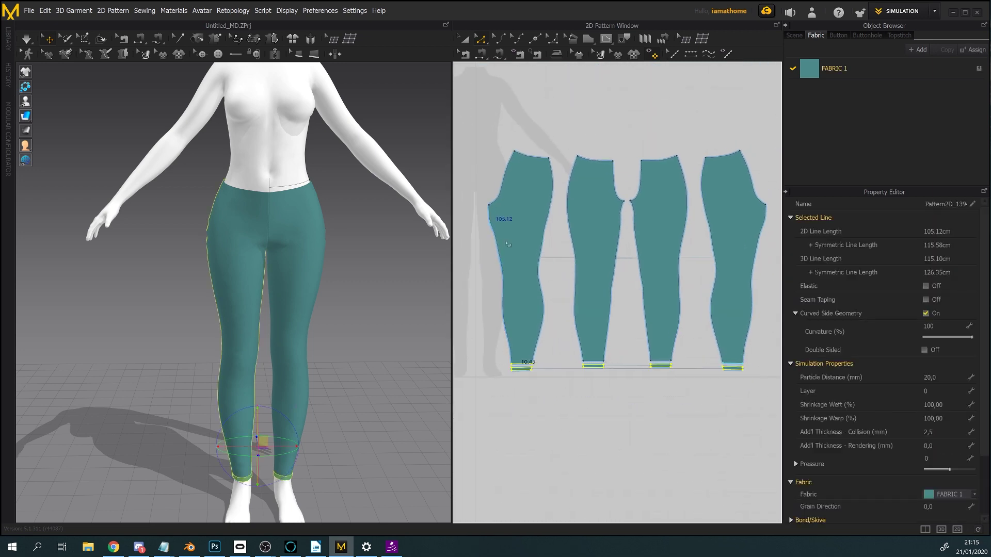
left_click(563, 442)
left_click_drag(479, 397, 572, 388)
left_click_drag(748, 366, 759, 368)
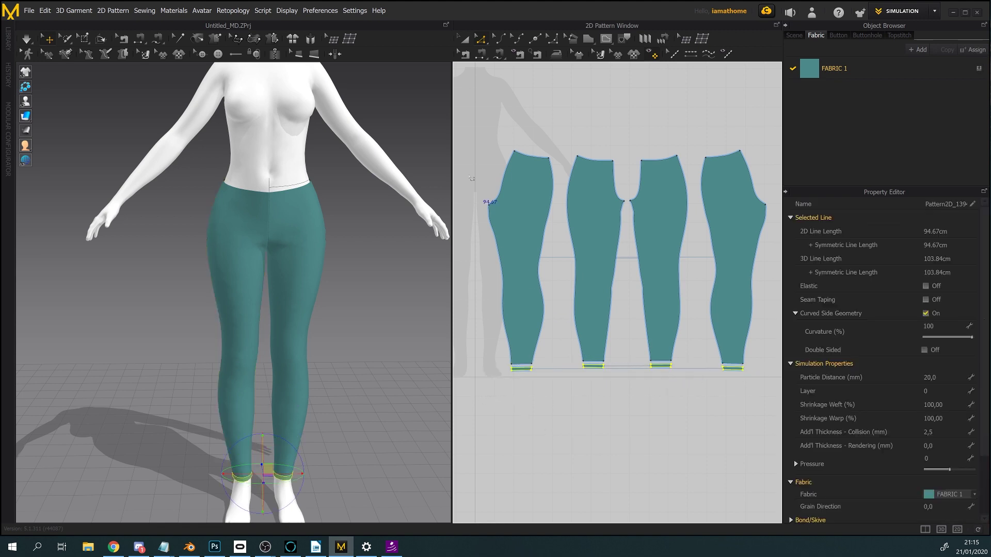
key("a")
scroll(537, 335, "up", 2)
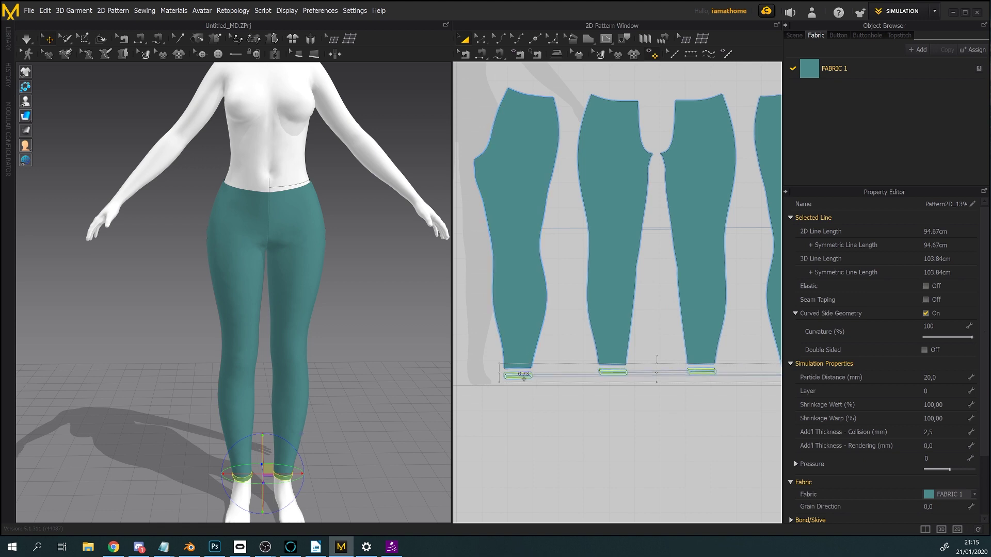
left_click(571, 428)
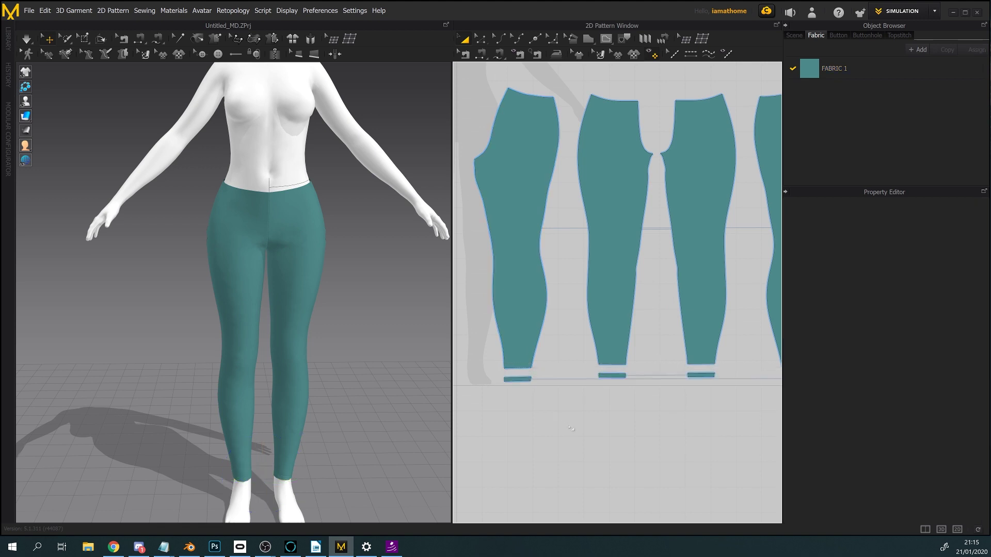
- Offset the waist lines of the original back and front pieces as internal lines at a distance of 2 cm
scroll(572, 430, "down", 3)
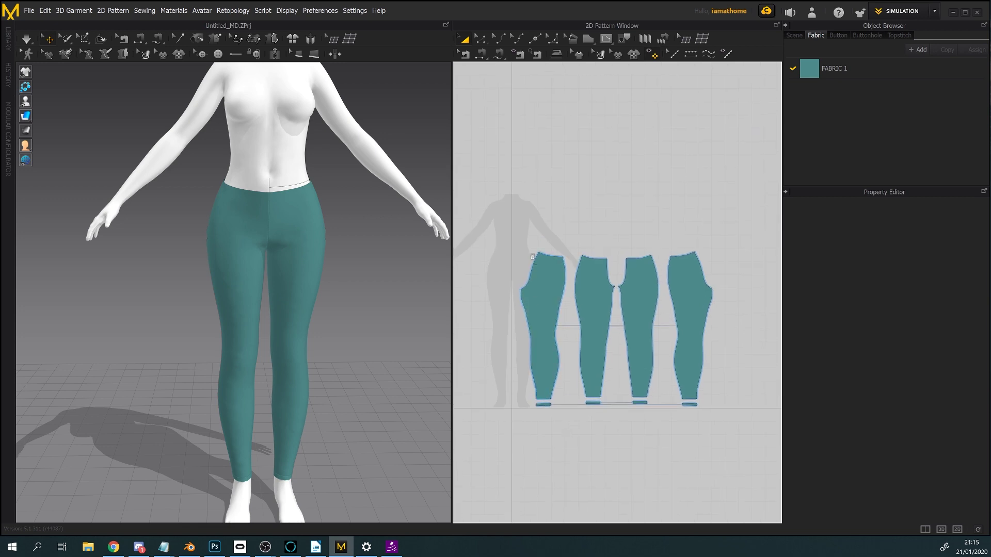
scroll(606, 243, "up", 5)
scroll(537, 222, "down", 2)
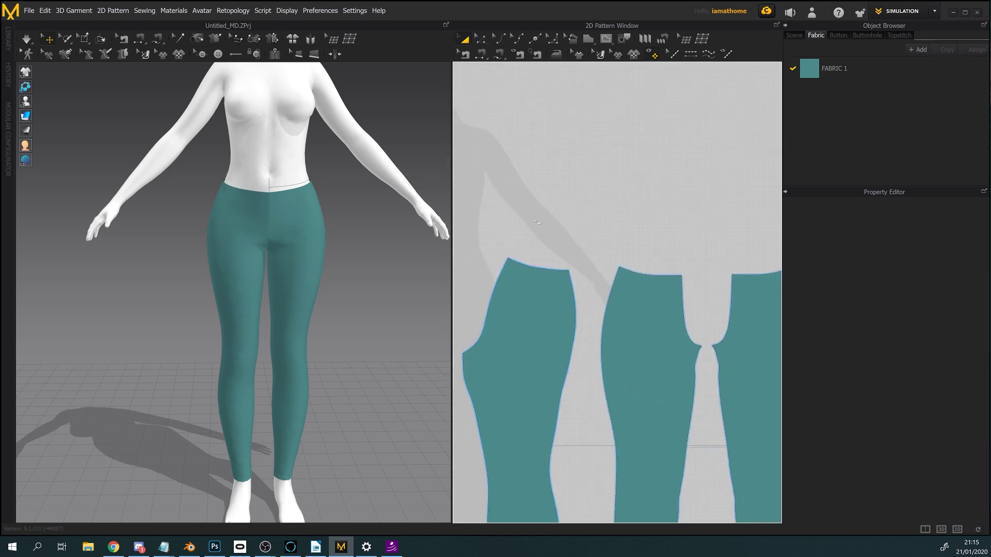
left_click(542, 271)
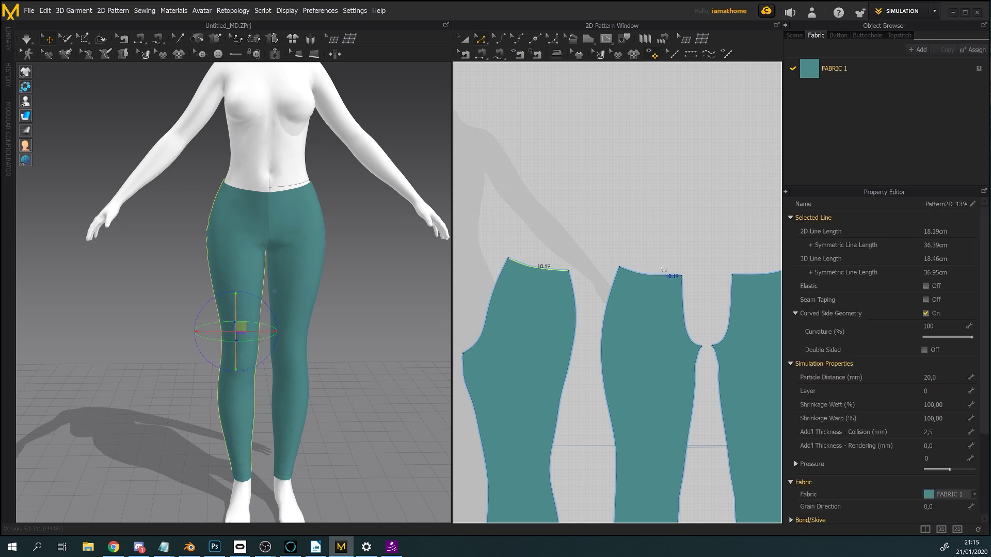
left_click(655, 272)
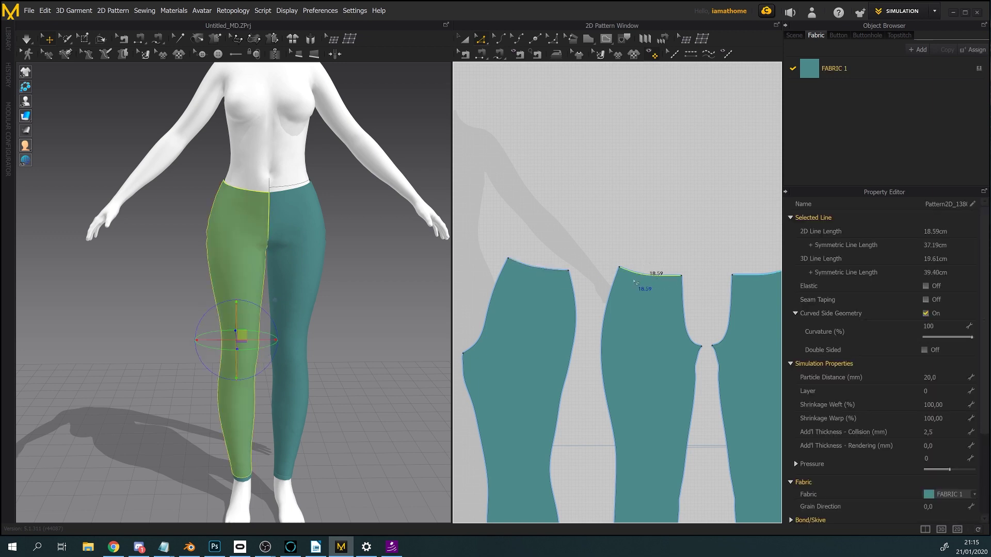
left_click(542, 273)
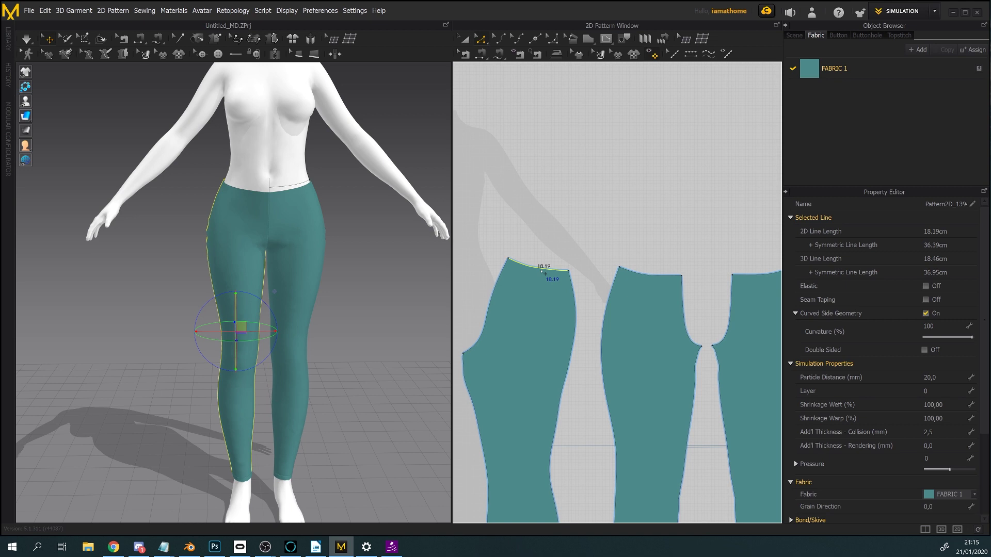
left_click(647, 276, "shift")
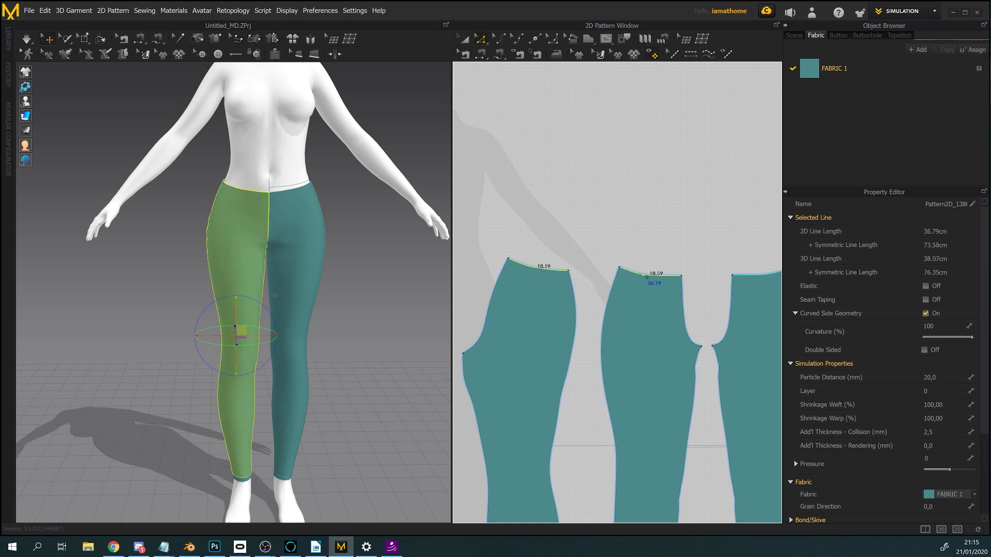
right_click(643, 274)
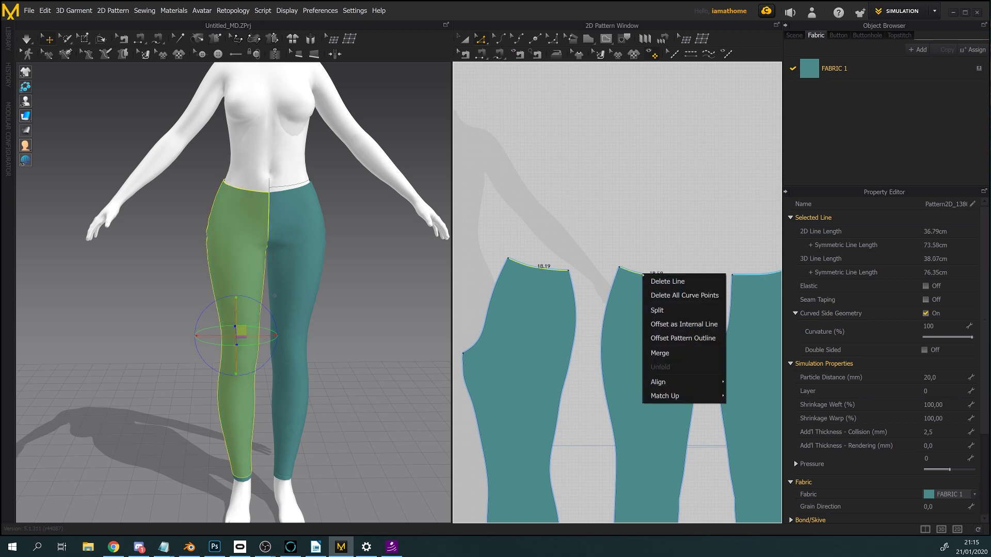
left_click(705, 325)
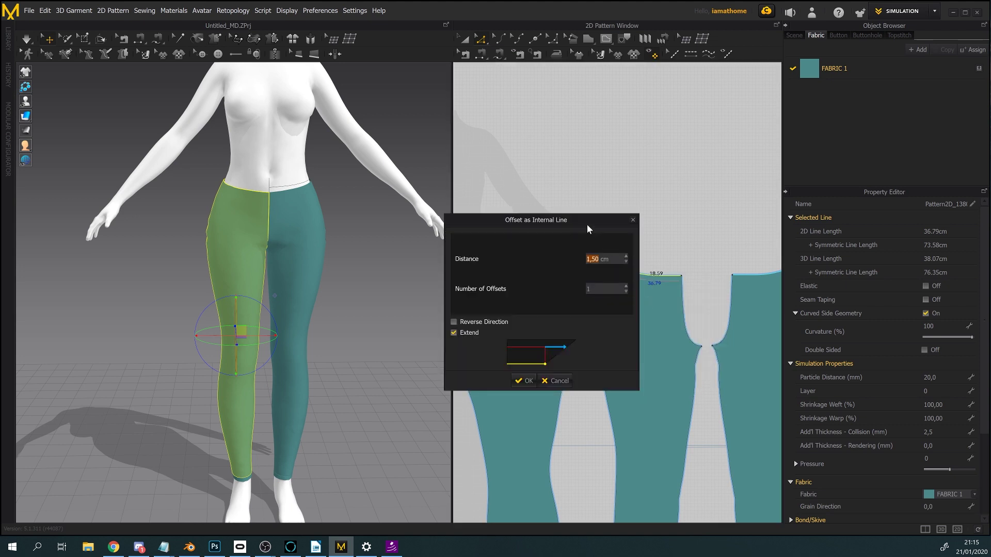
left_click_drag(587, 229, 718, 92)
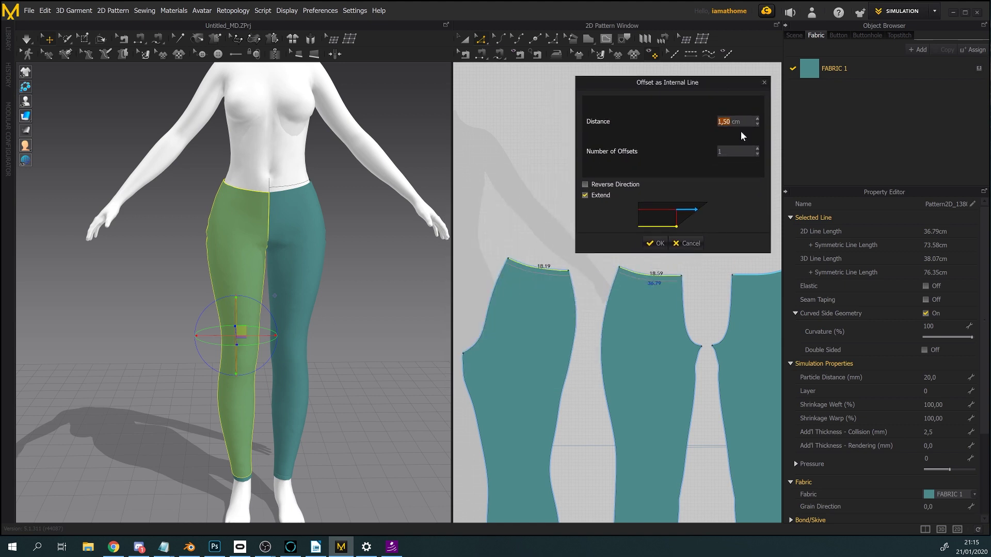
type("2")
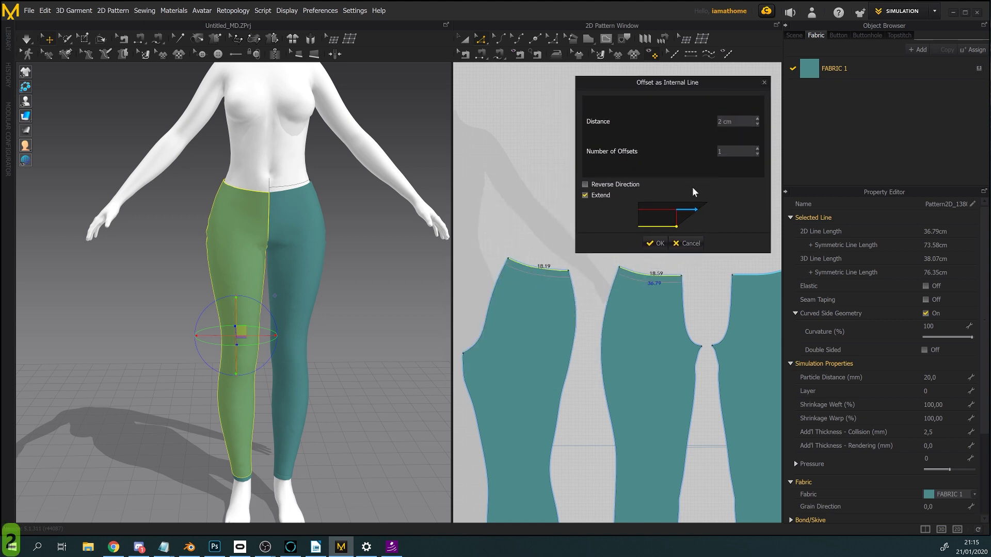
left_click(658, 244)
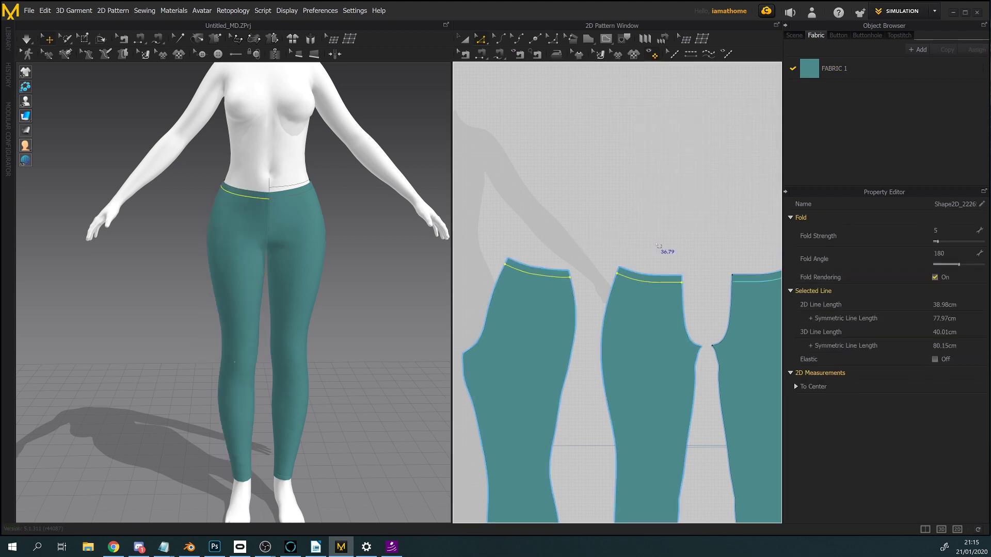
- Cut & Sew the trouser legs along the internal waist lines to make separate waistband strips
middle_click_drag(658, 247, 630, 208)
scroll(553, 214, "down", 1)
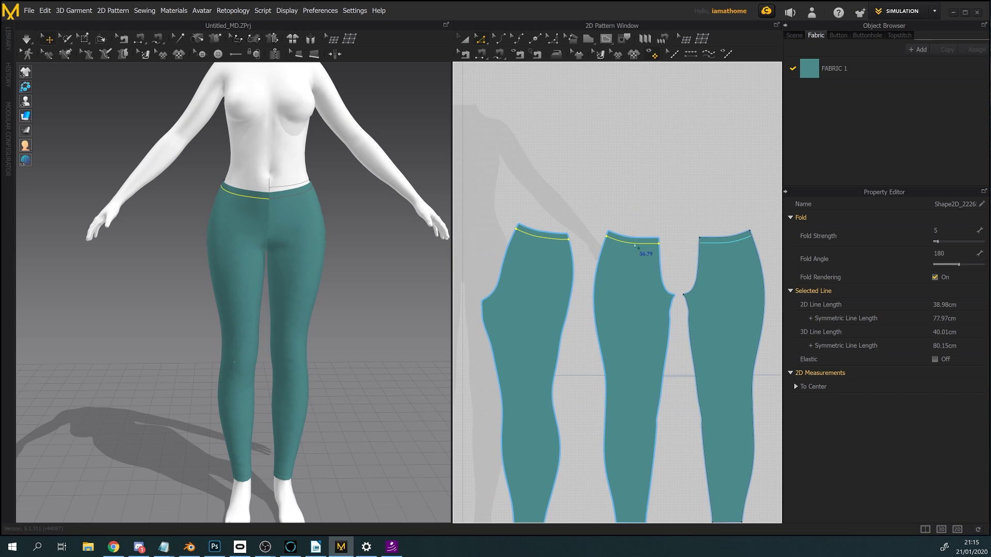
right_click(636, 246)
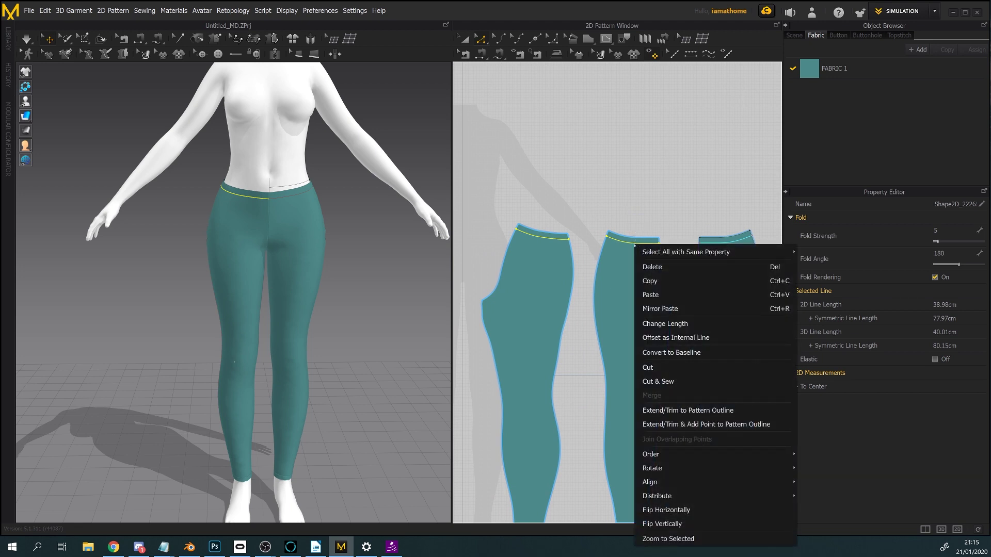
left_click(677, 381)
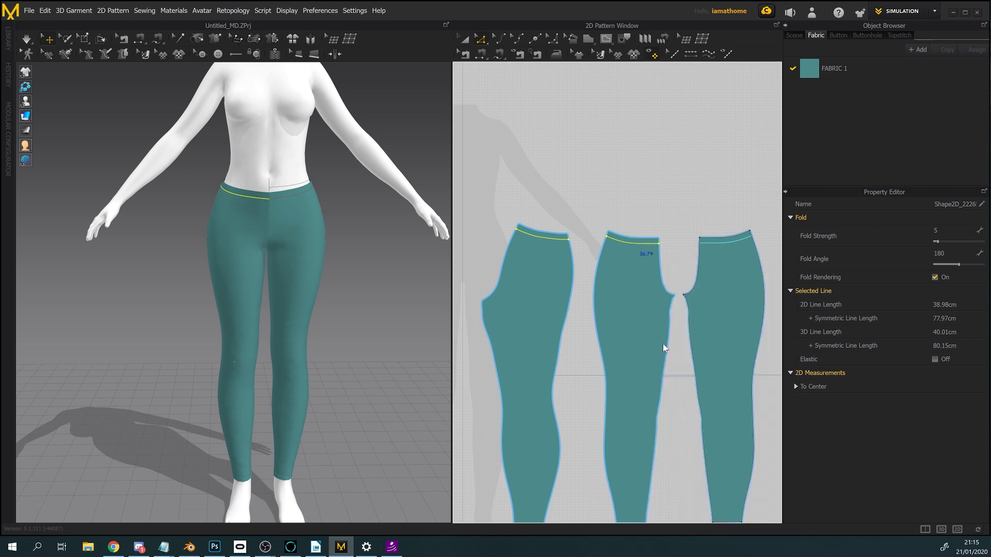
left_click(630, 269)
scroll(632, 269, "up", 1)
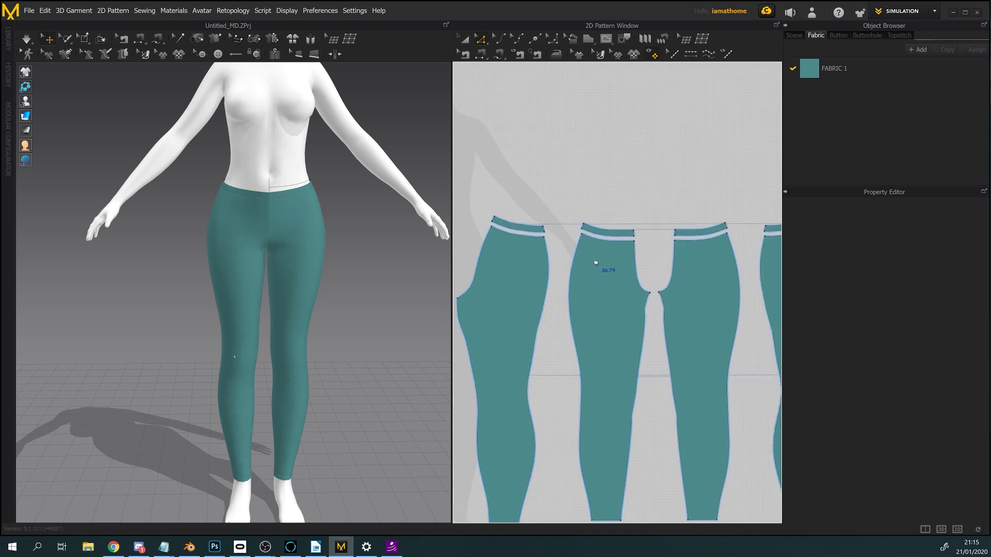
- Select the four waistband strips together in 2D and move them slightly up, away from the leg pieces
scroll(594, 261, "down", 6)
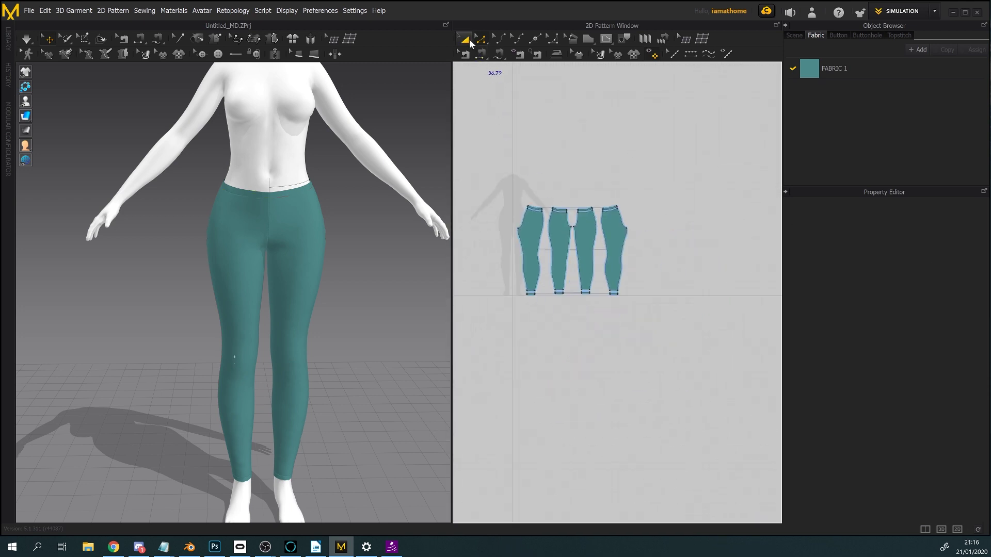
scroll(571, 193, "up", 5)
scroll(613, 208, "down", 5)
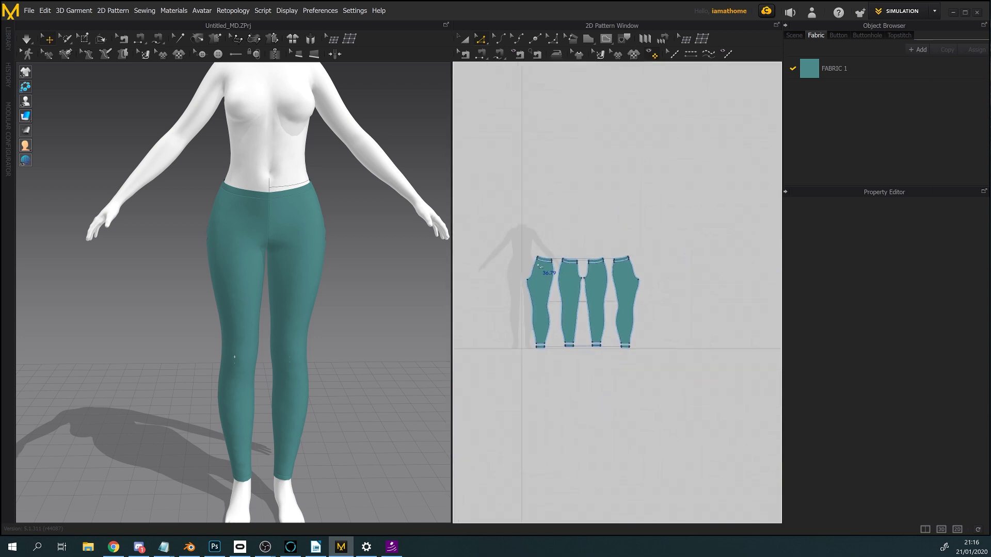
scroll(547, 267, "up", 7)
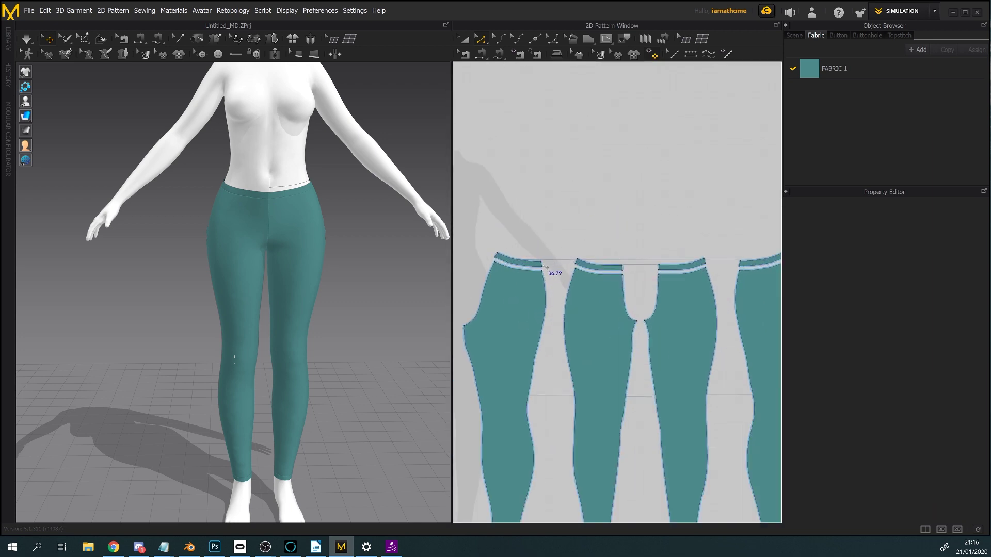
key("a")
left_click(519, 258)
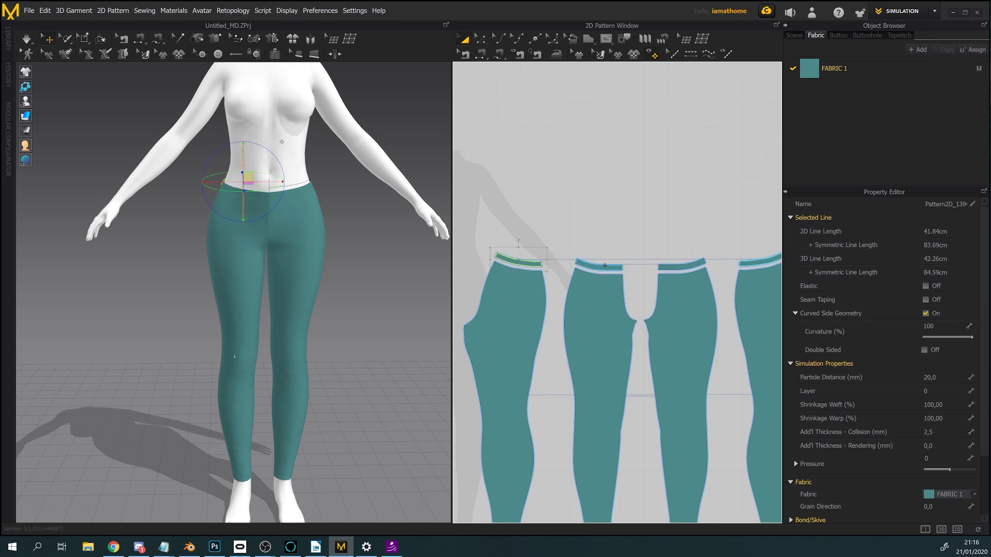
left_click(605, 266, "shift")
left_click(699, 263, "shift")
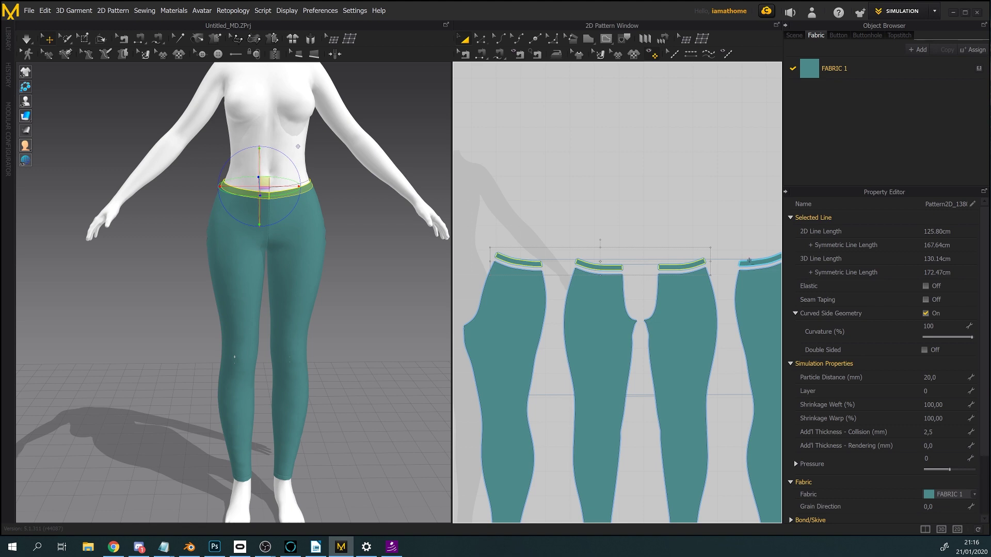
left_click(749, 263, "shift")
left_click_drag(749, 263, 749, 252)
left_click(346, 299)
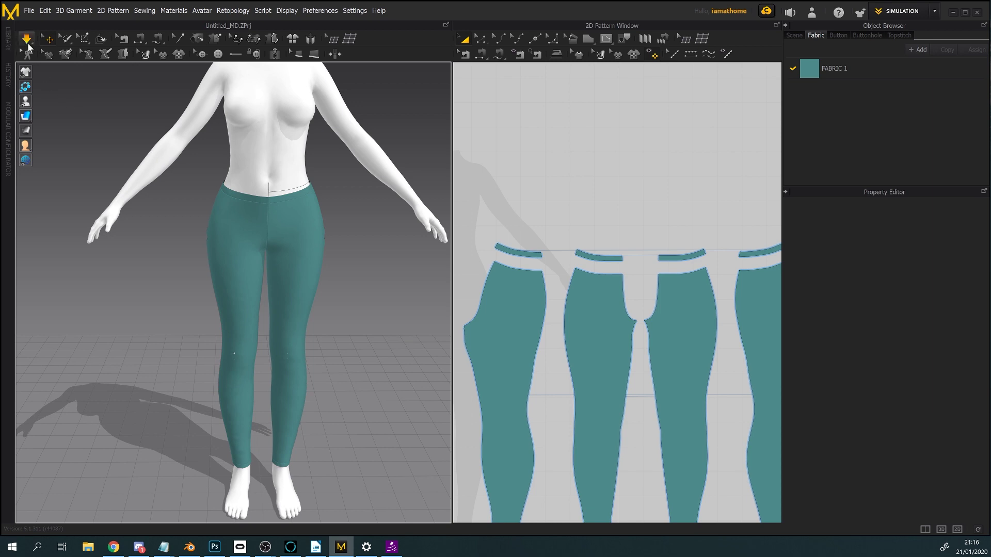
- Turn on Elastic for the upper edges of the original back and front waistband strips
left_click(483, 37)
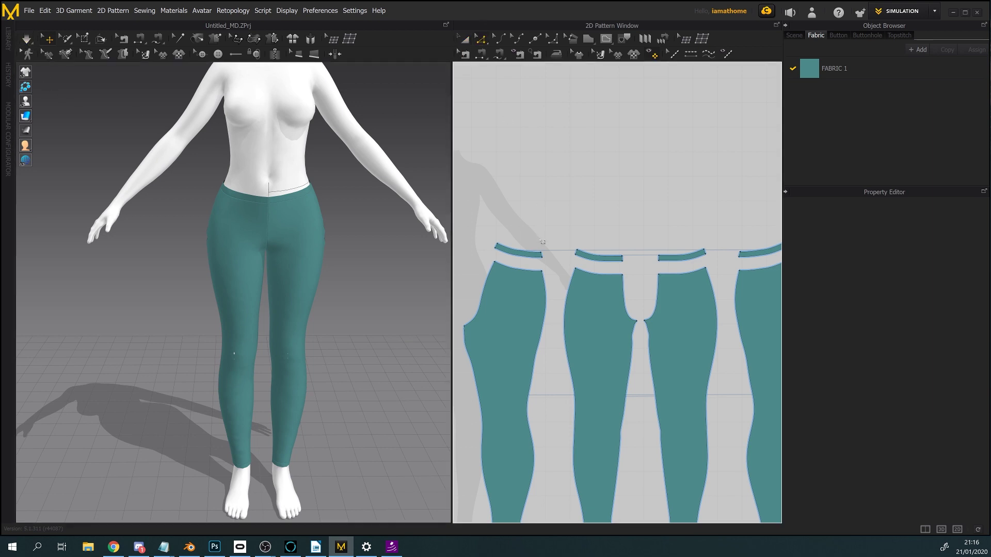
scroll(537, 245, "up", 2)
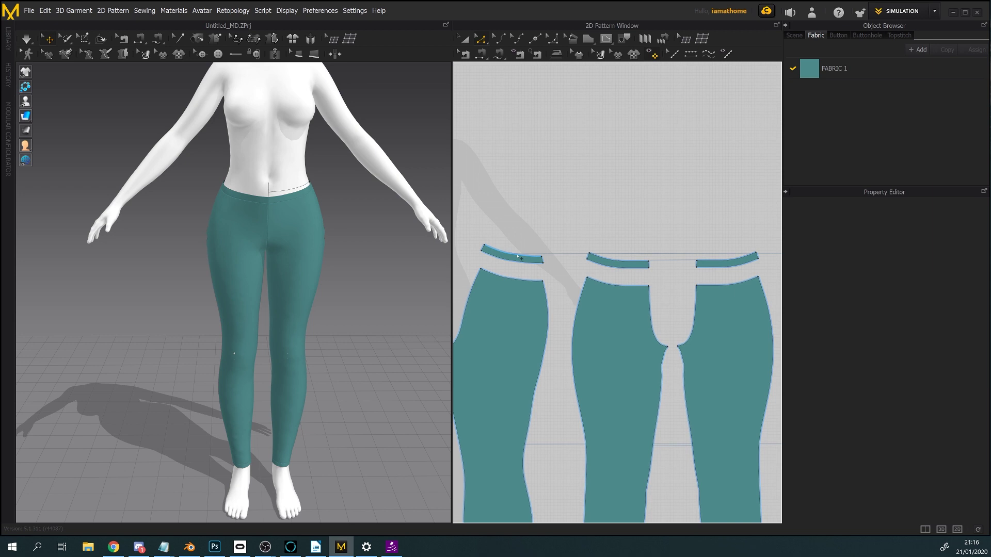
left_click(518, 256)
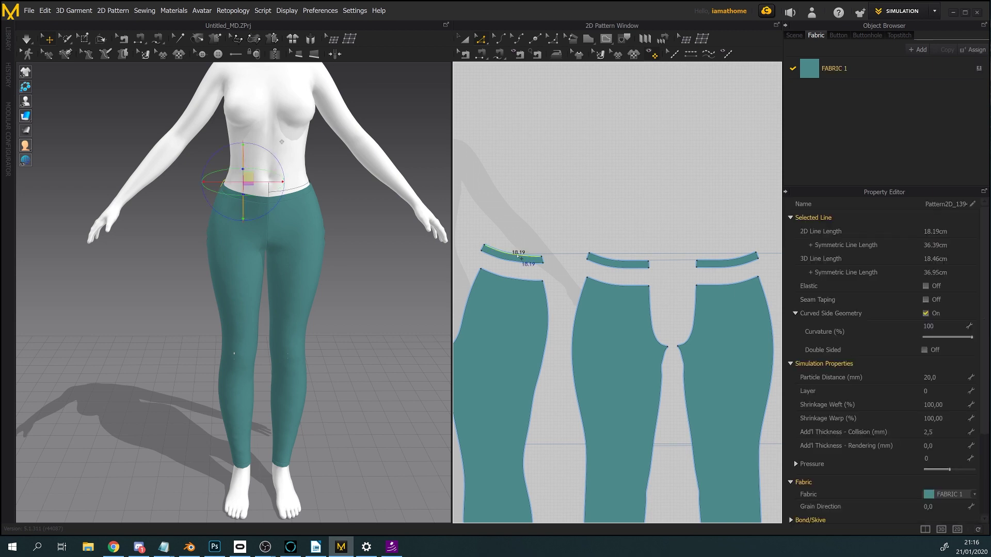
left_click(622, 258, "shift")
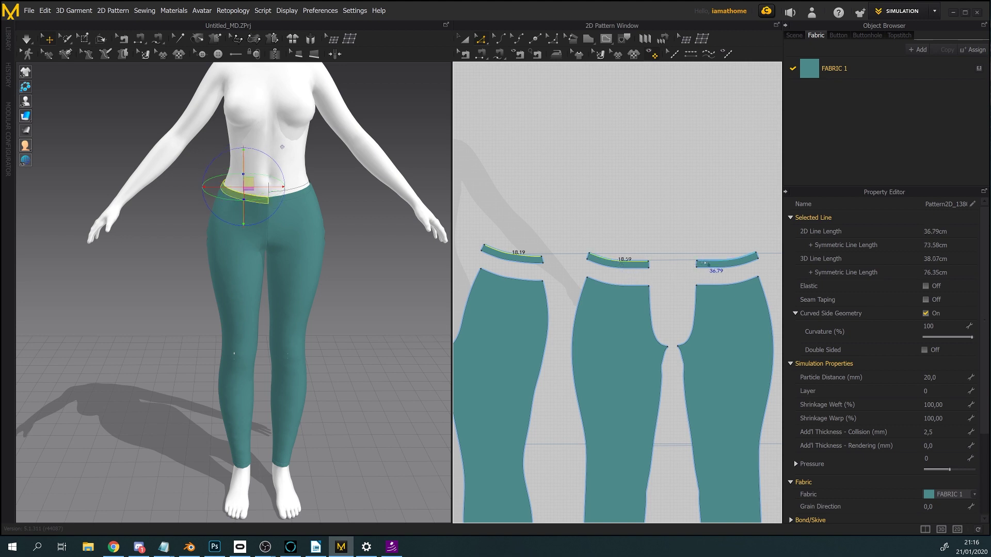
middle_click_drag(701, 258, 611, 255)
scroll(611, 255, "down", 2)
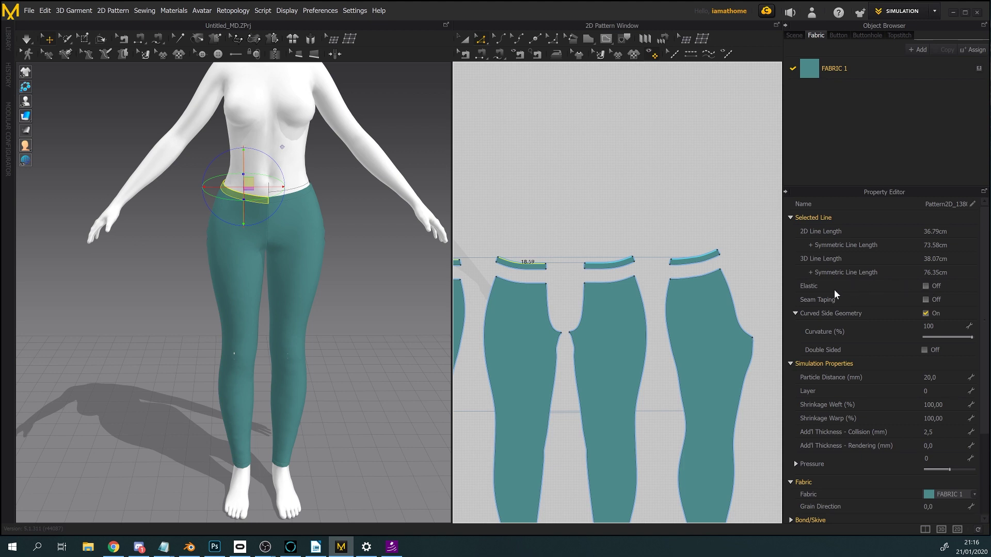
left_click(925, 285)
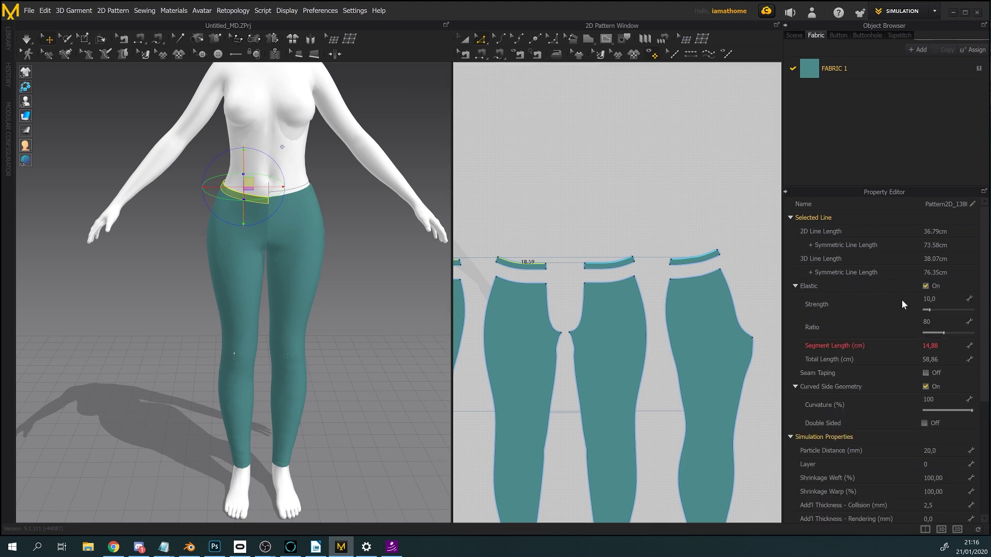
middle_click_drag(600, 242, 645, 209)
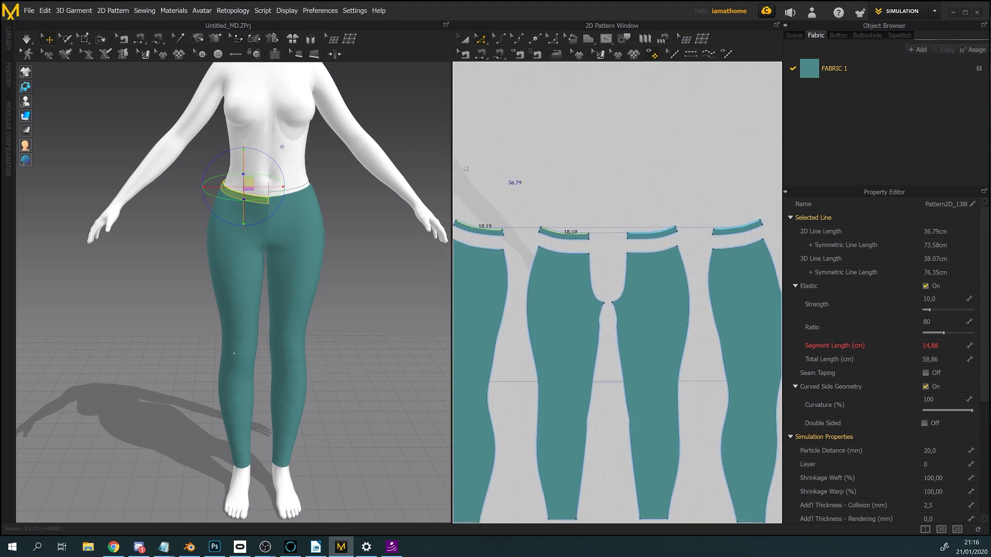
- Simulate the trousers with the elastic waistband, stop the simulation, and inspect the fit around the waist and legs
left_click(27, 38)
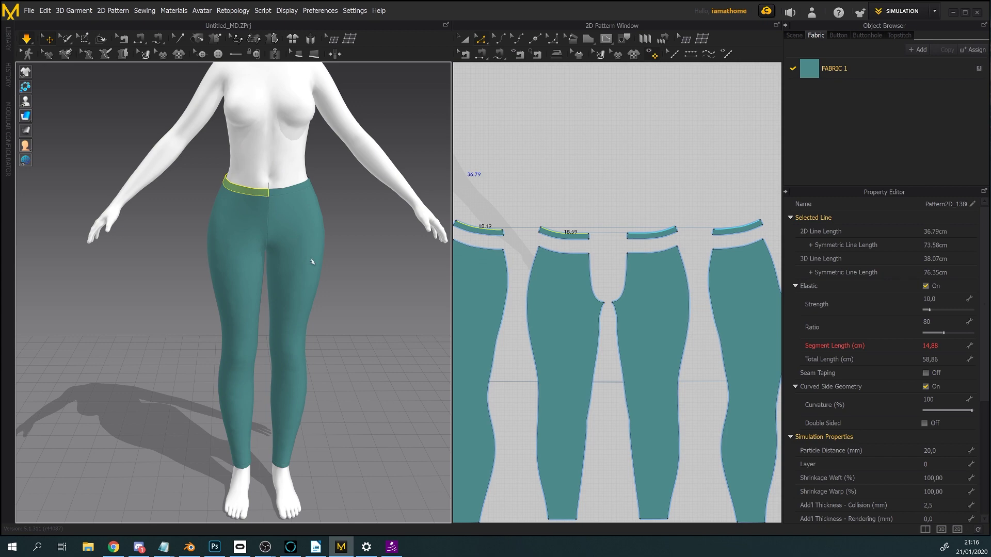
right_click_drag(312, 261, 339, 269)
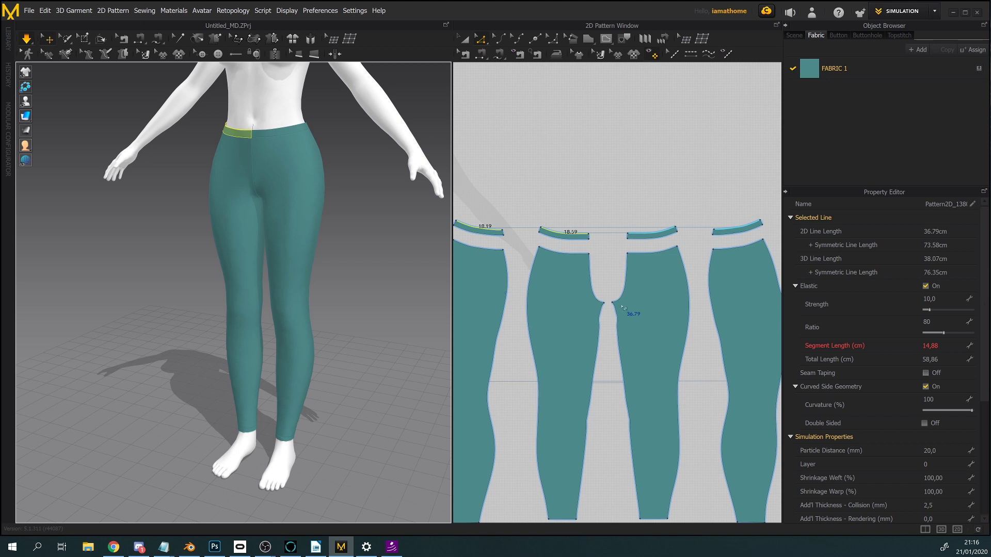
scroll(630, 289, "down", 4)
right_click_drag(630, 267, 611, 291)
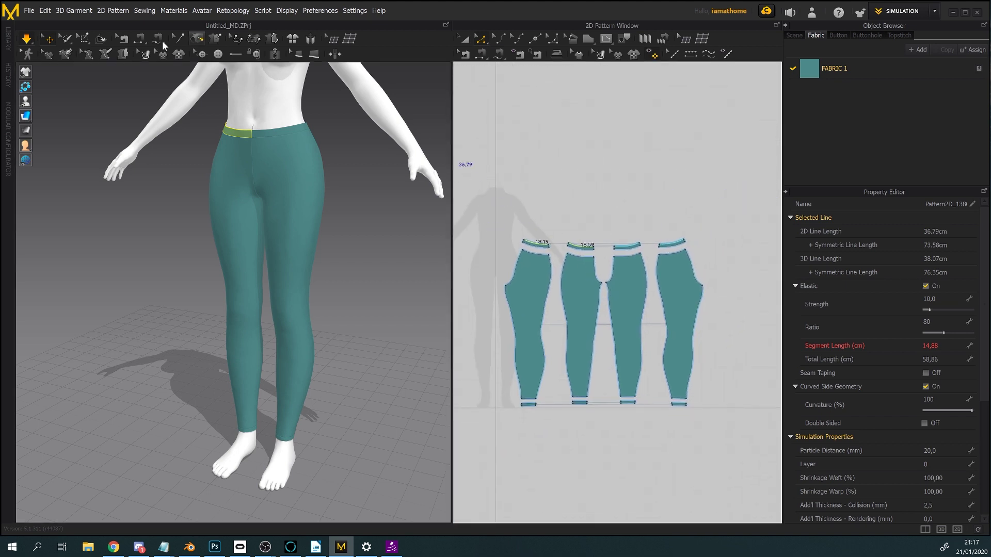
left_click(26, 39)
left_click(604, 189)
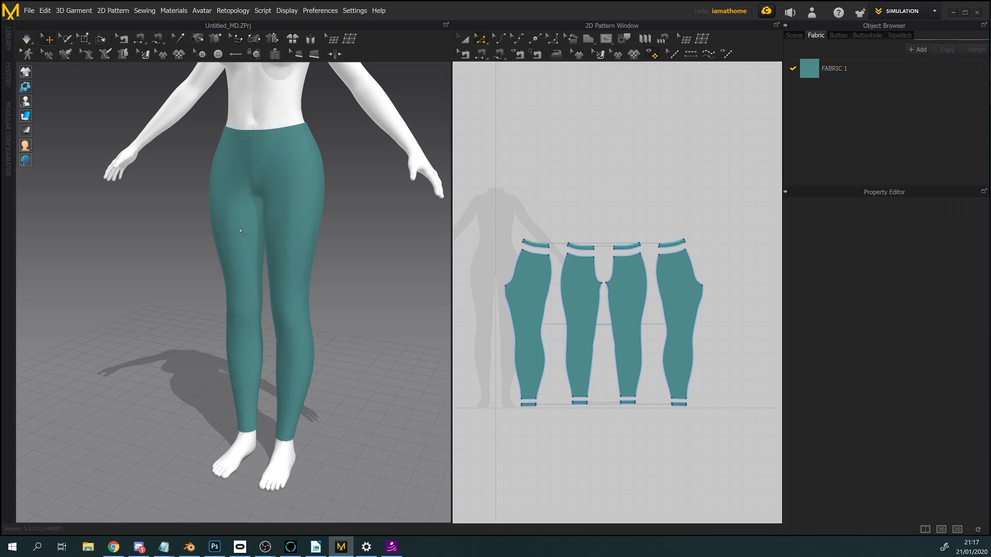
right_click_drag(241, 232, 311, 236)
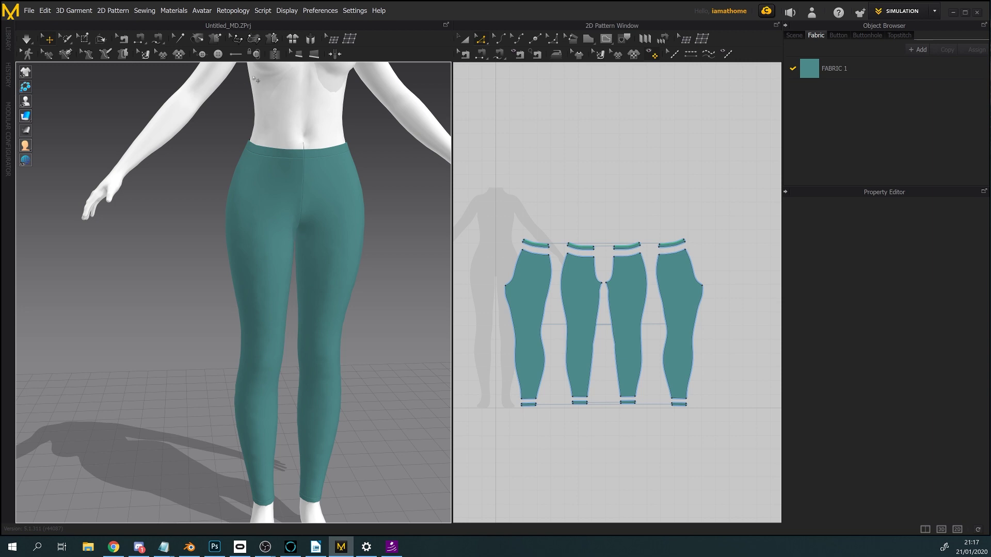
- Change the Default Button's shape to the solid domed button without thread holes
left_click(218, 54)
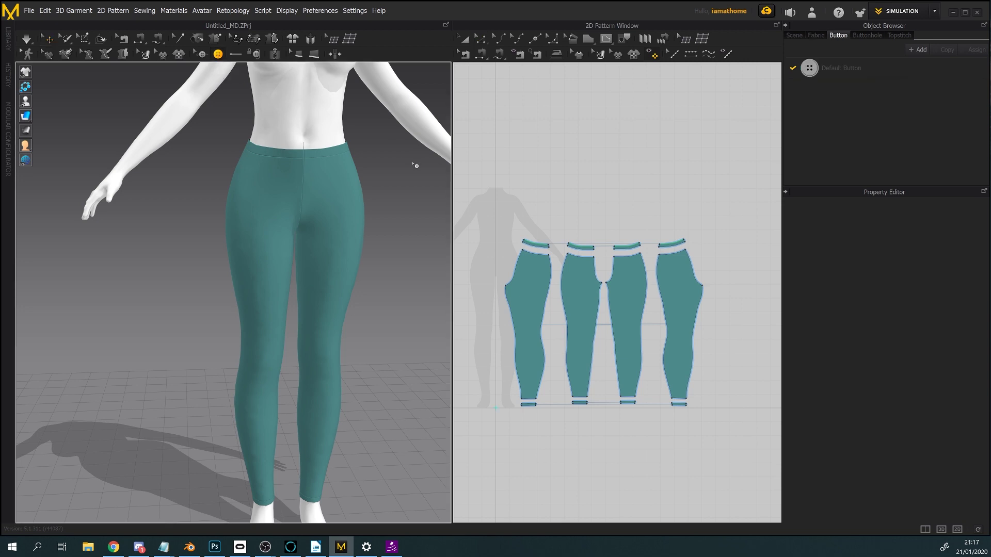
left_click(853, 70)
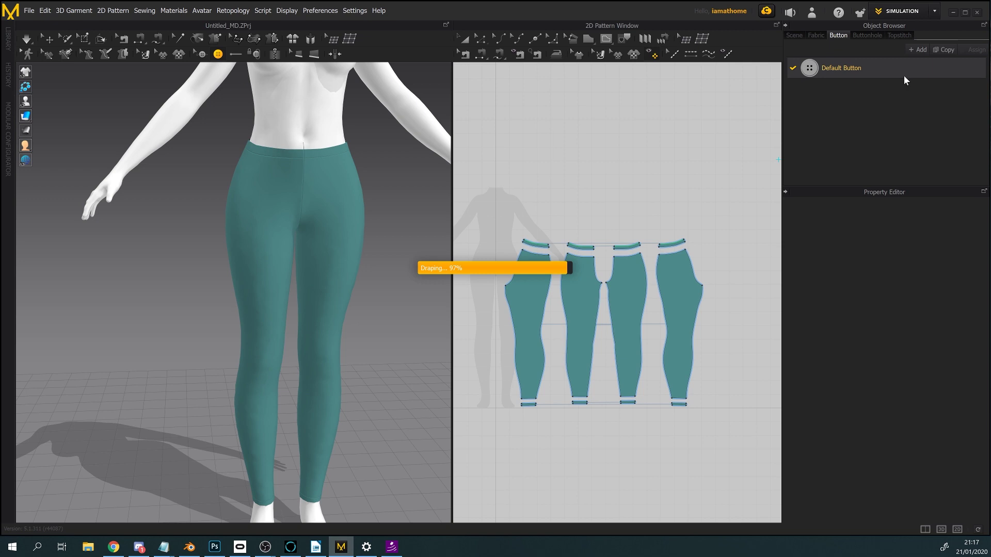
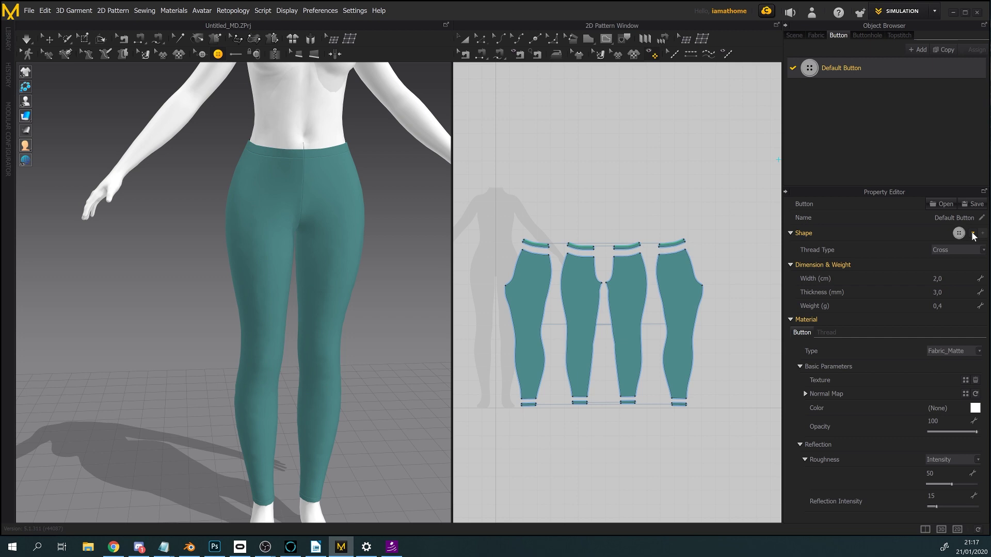
left_click(973, 234)
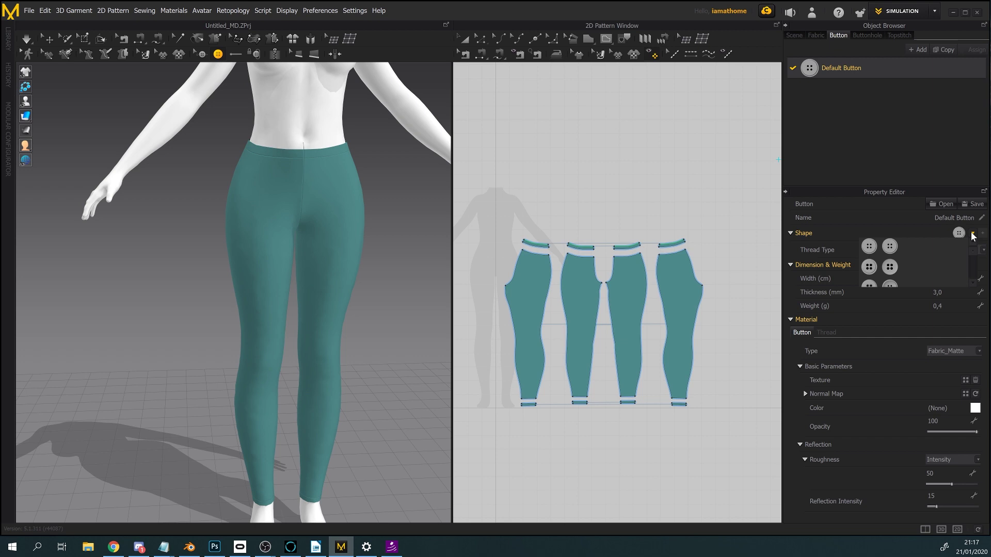
scroll(943, 265, "down", 5)
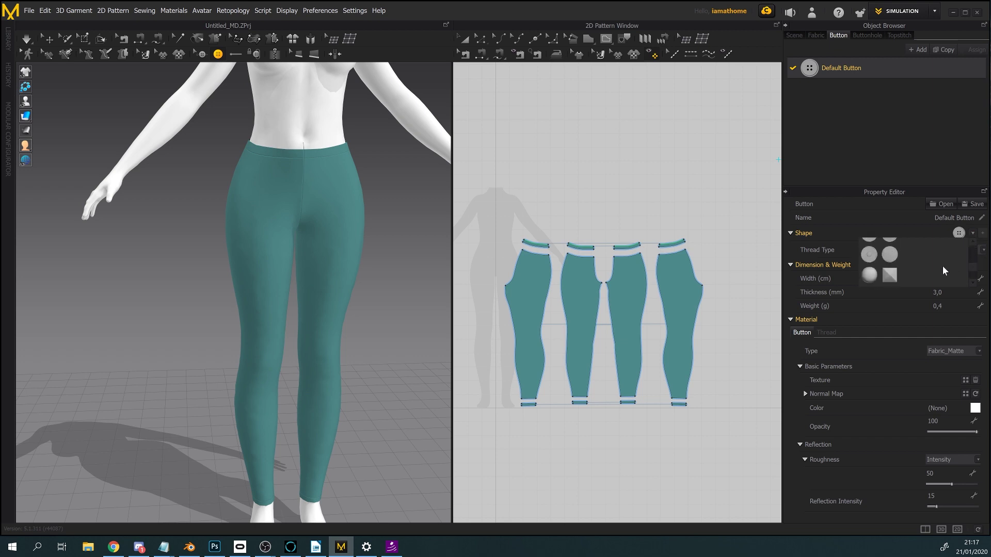
scroll(942, 265, "down", 5)
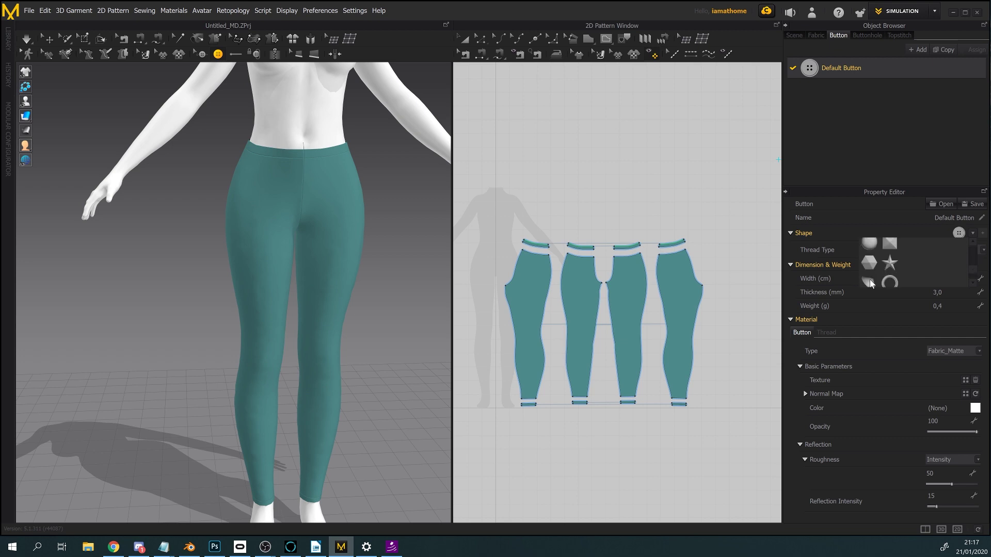
left_click(869, 282)
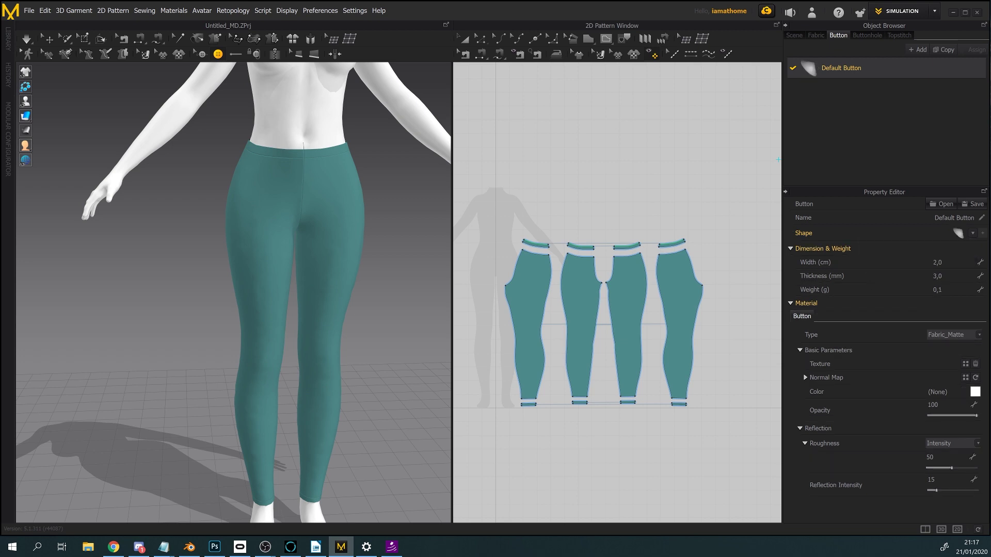
- Set the Default Button's thickness to 5 mm
left_click(938, 276)
type("5")
key("Return")
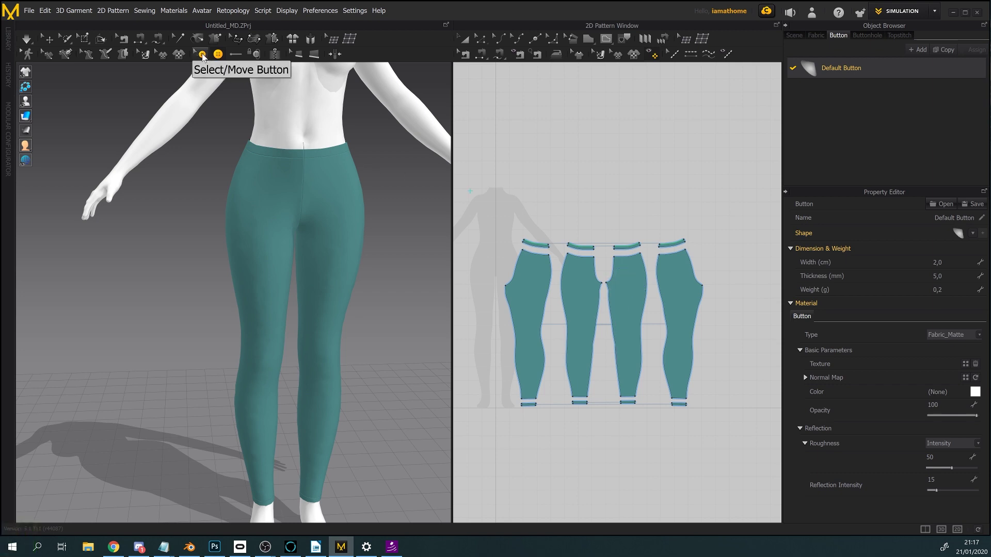
- Offset the outer side edge of the front leg piece as one internal line at 0.50 cm, with Extend on
scroll(575, 269, "up", 5)
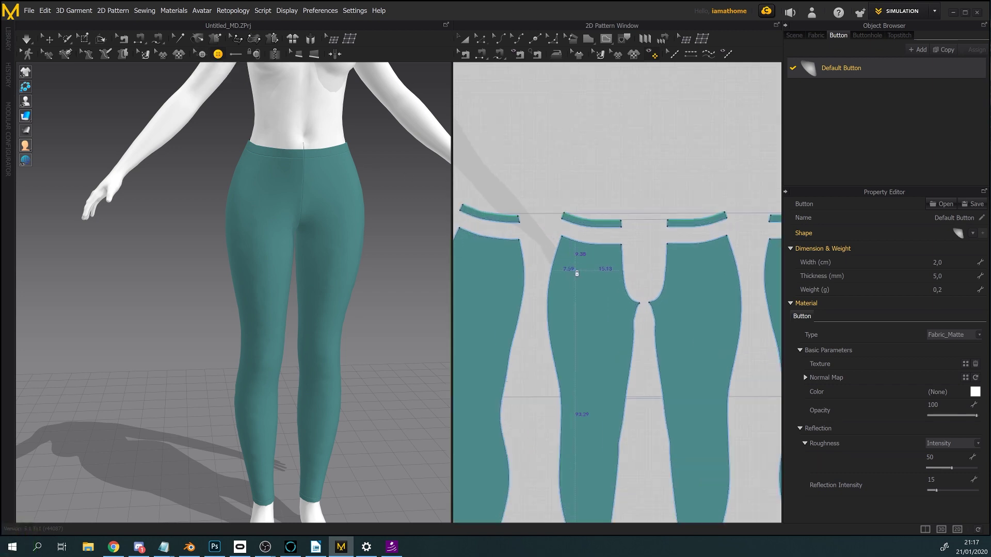
scroll(577, 274, "down", 2)
left_click(480, 39)
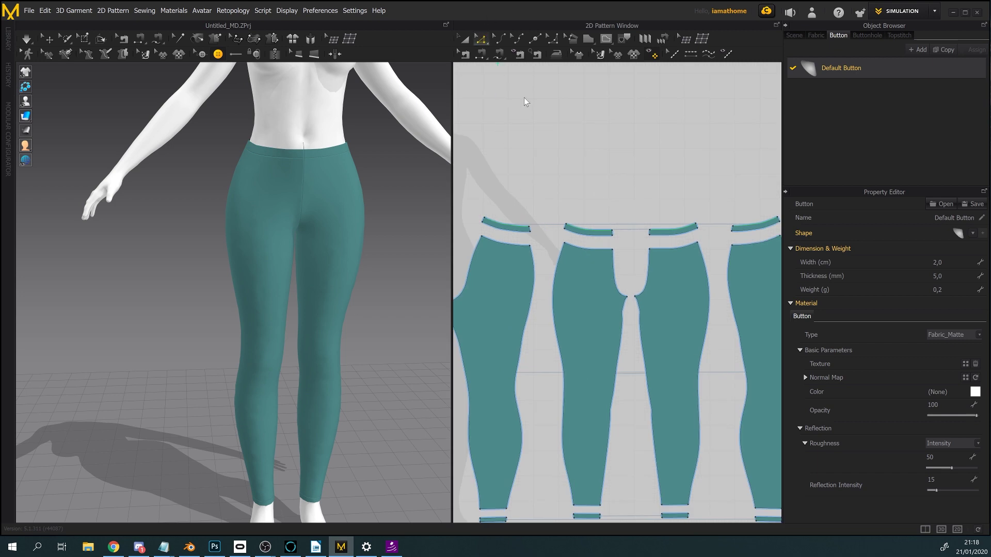
left_click(554, 313)
right_click(554, 314)
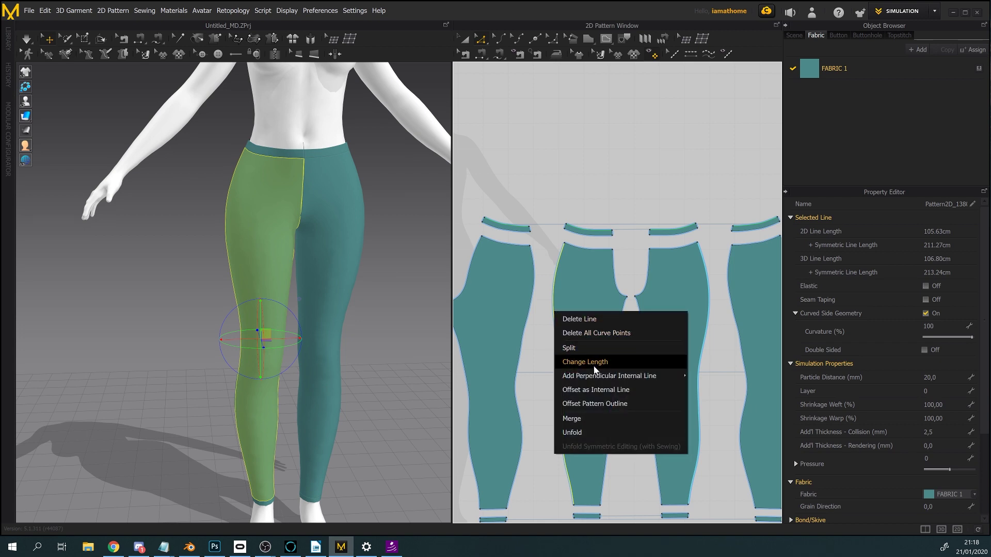
left_click(601, 391)
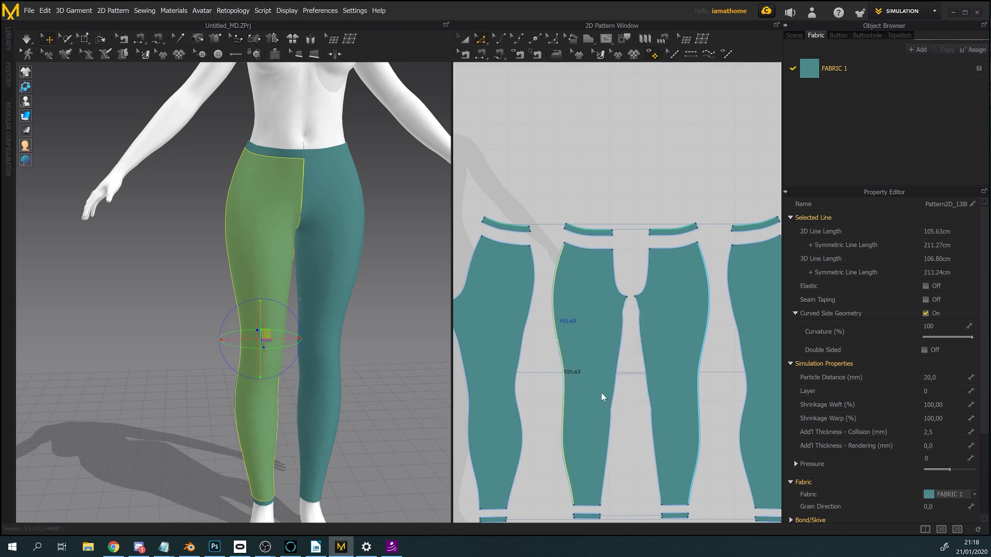
left_click_drag(565, 228, 717, 100)
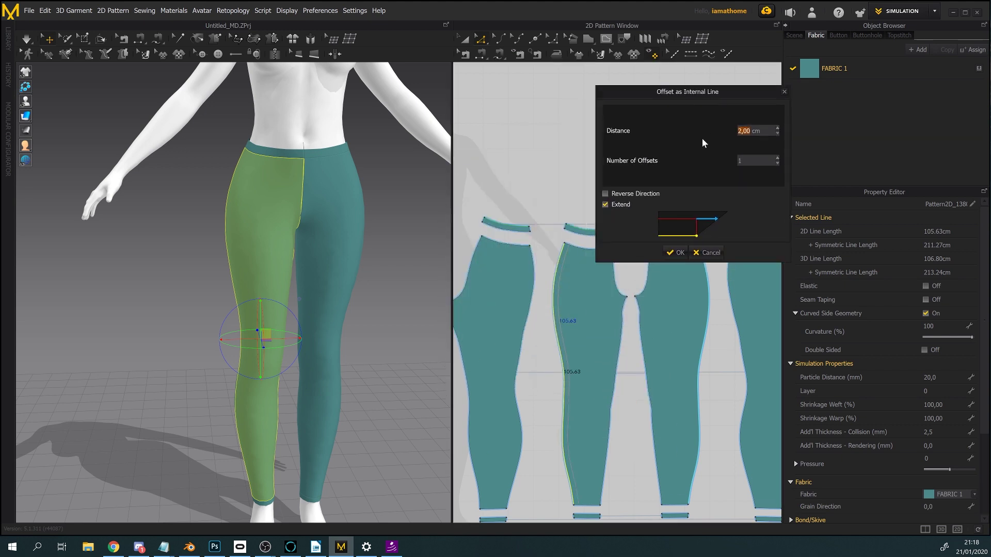
type("0")
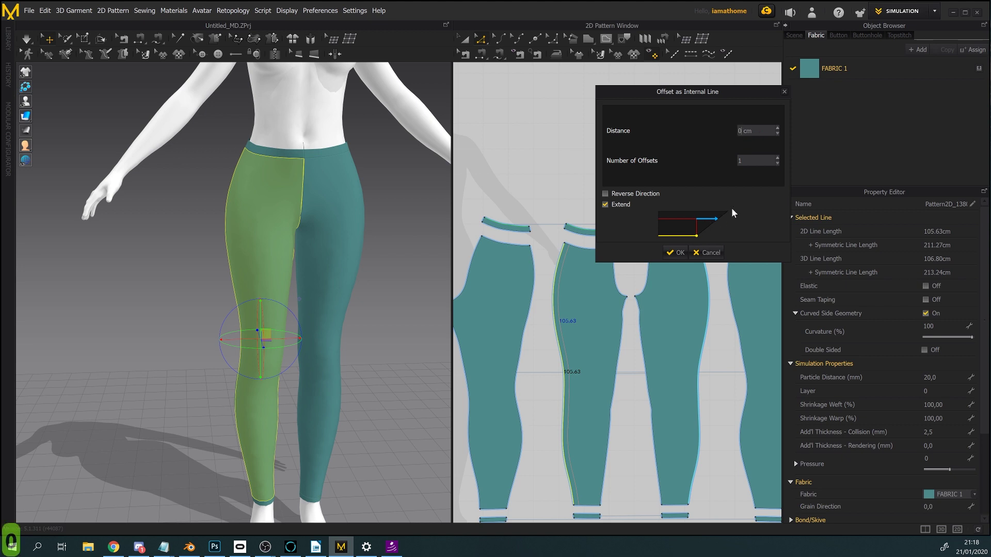
type(",50")
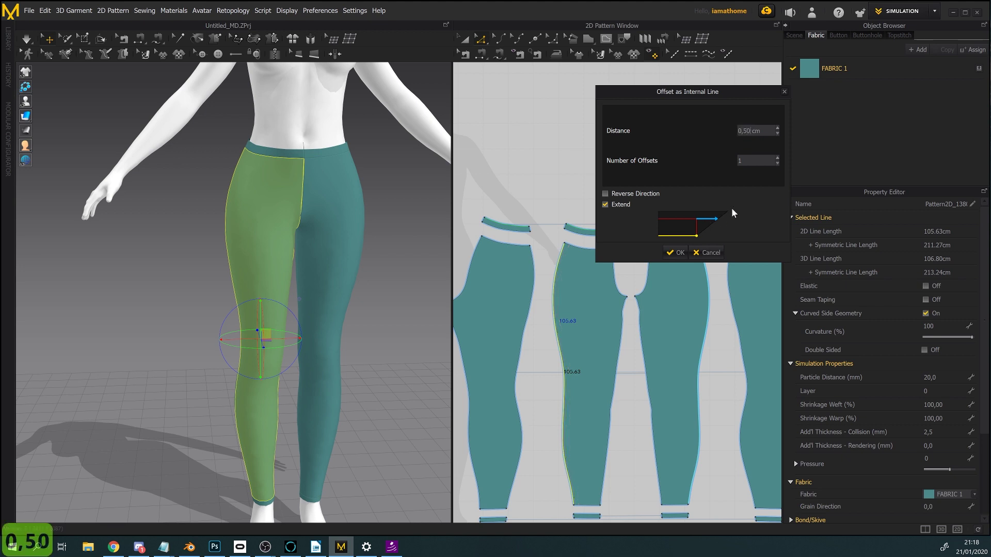
left_click(673, 252)
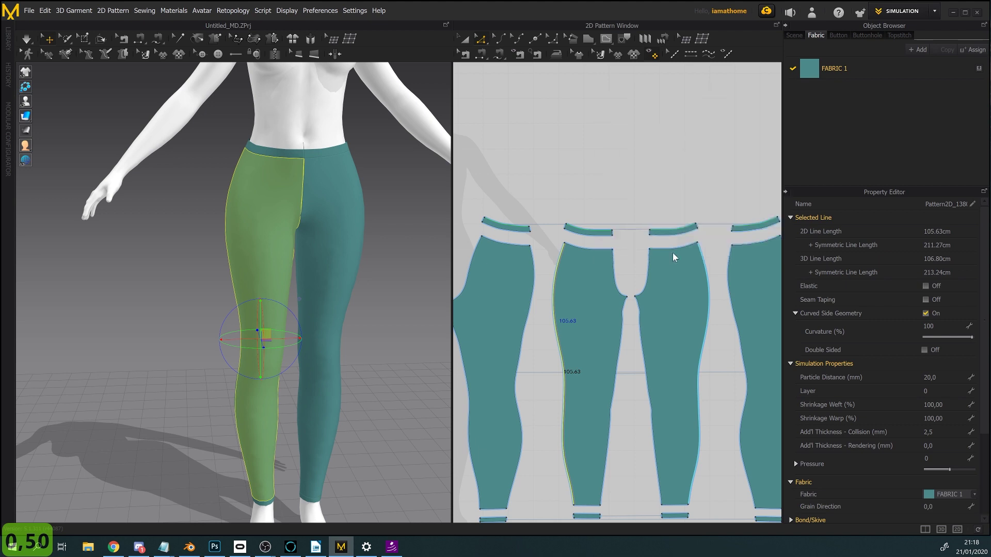
- Convert the offset internal line along the front leg's outer side into a baseline
left_click(560, 272)
scroll(560, 268, "up", 5)
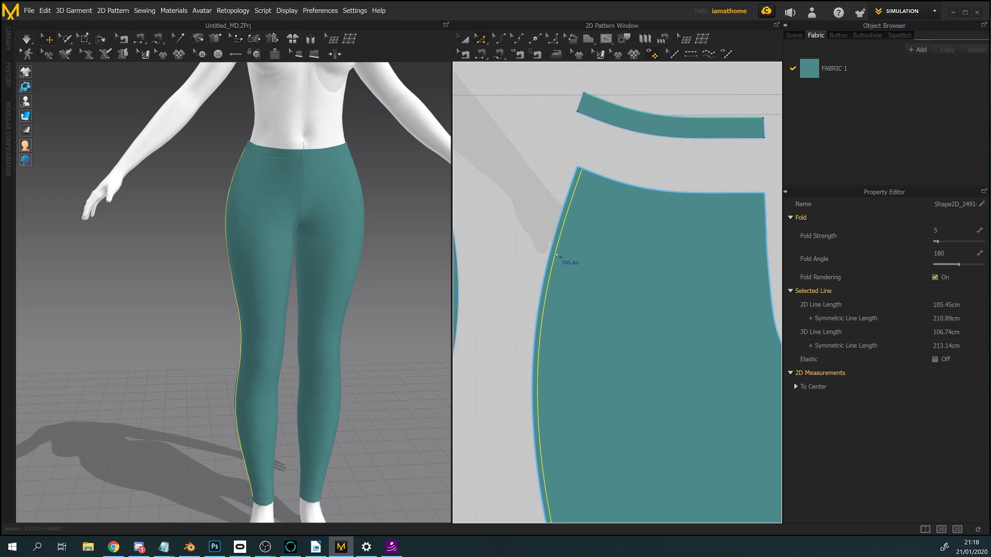
right_click(557, 254)
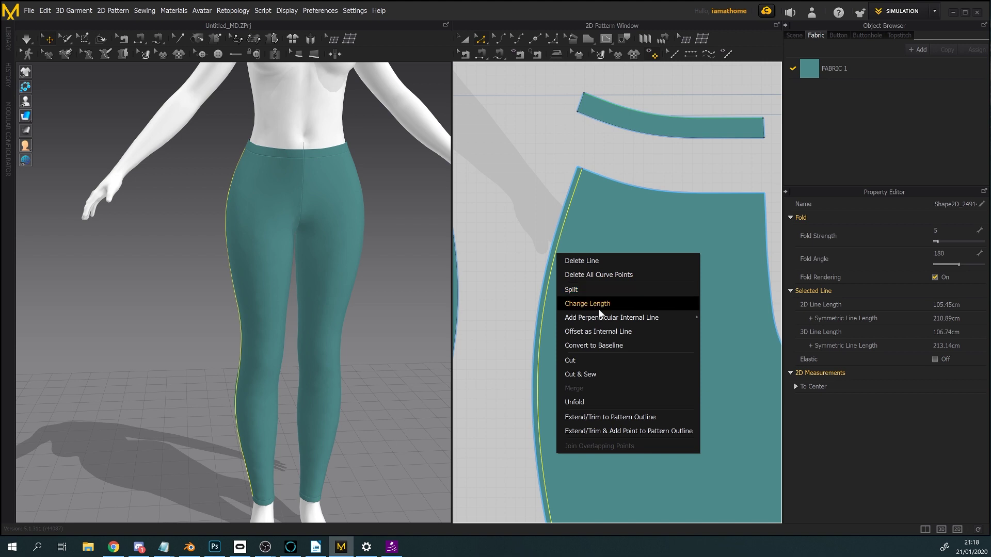
left_click(625, 344)
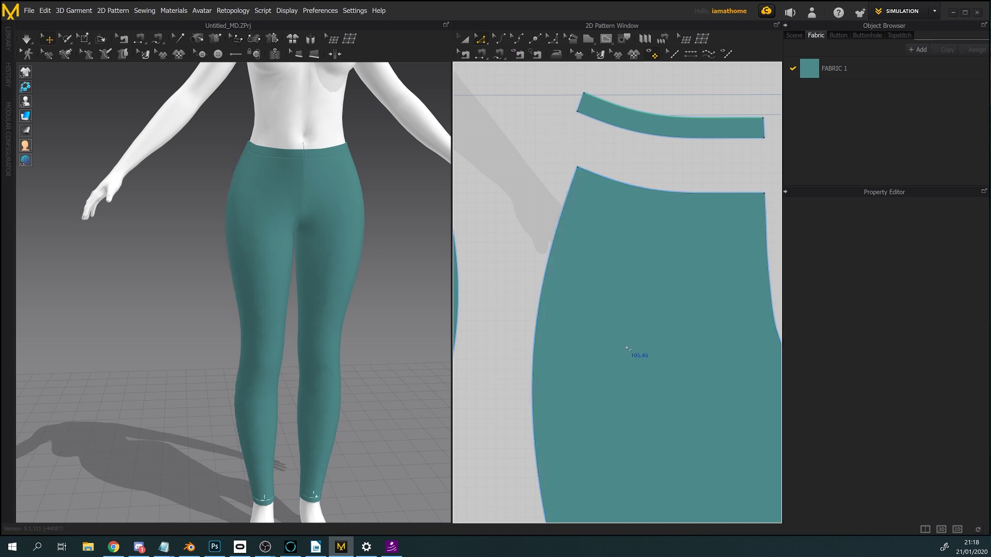
- Hide the 2D fabric textures and widen the 2D Pattern Window around the upper outer corner of the front leg piece
scroll(547, 273, "up", 4)
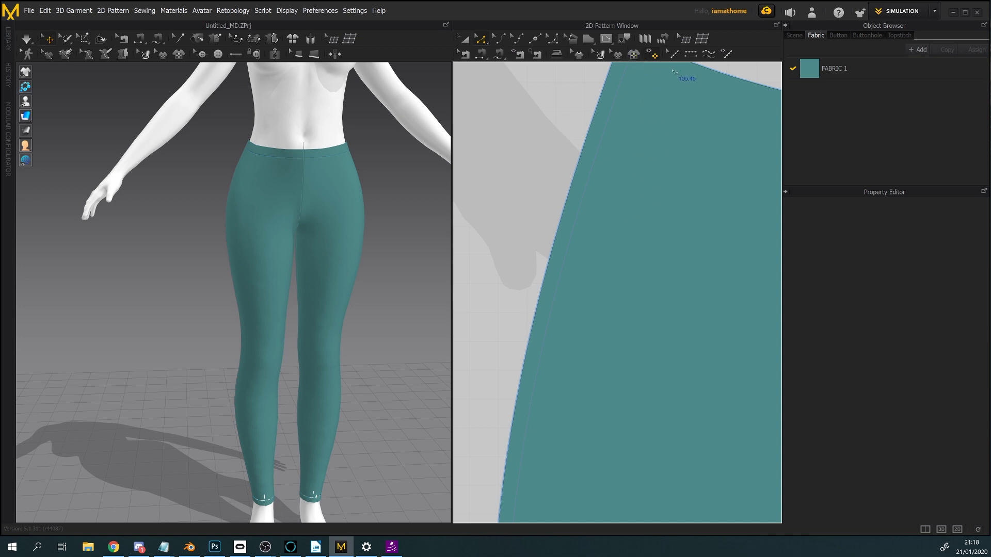
left_click(650, 52)
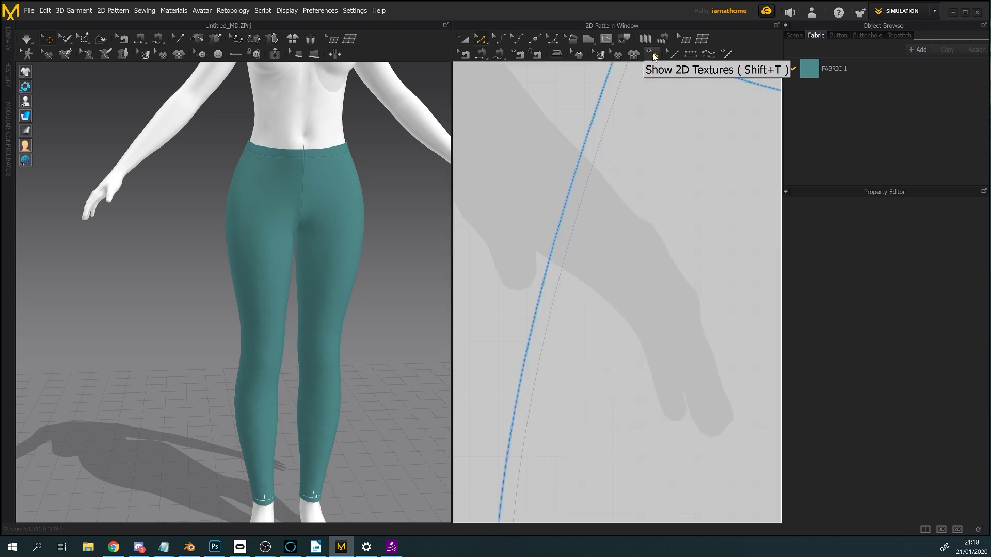
scroll(528, 210, "down", 3)
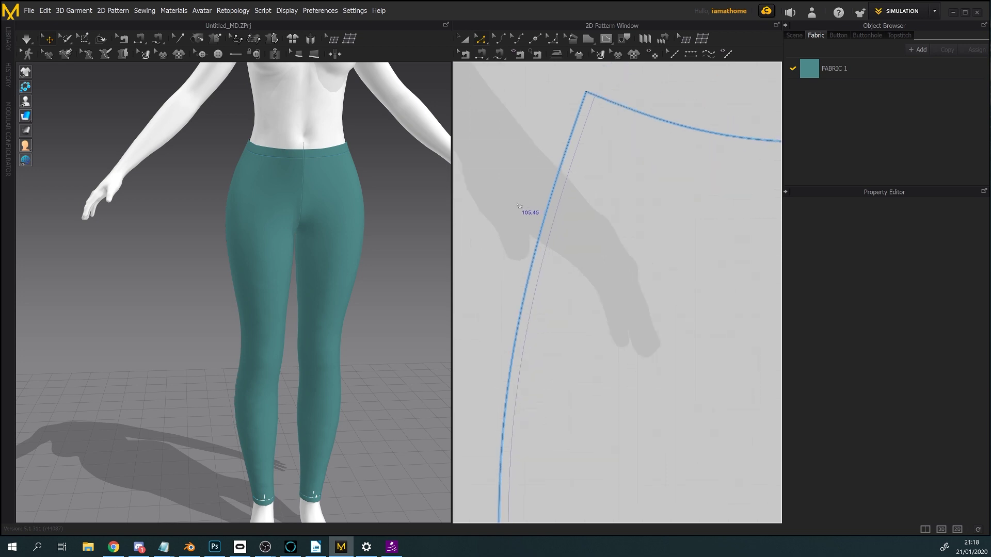
right_click_drag(528, 211, 546, 280)
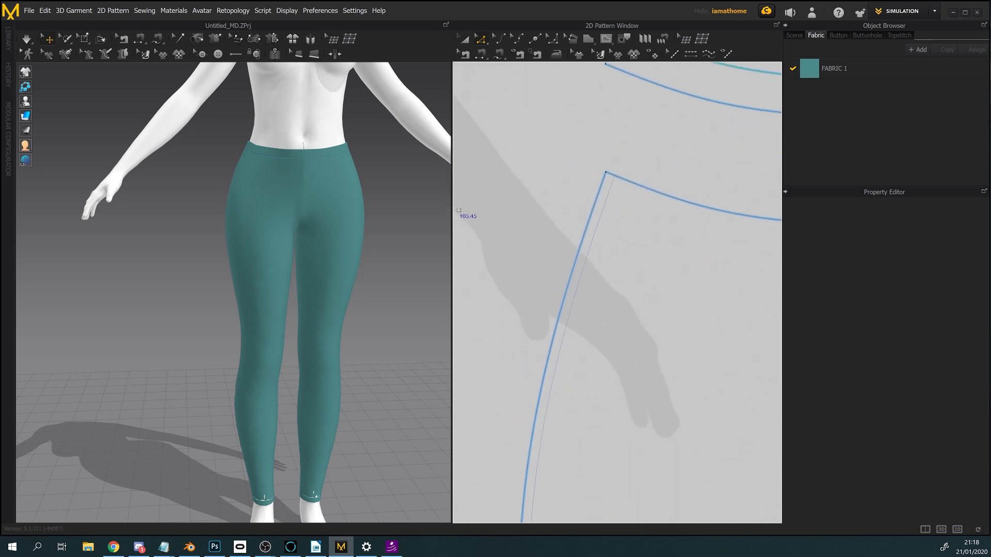
left_click_drag(452, 207, 333, 204)
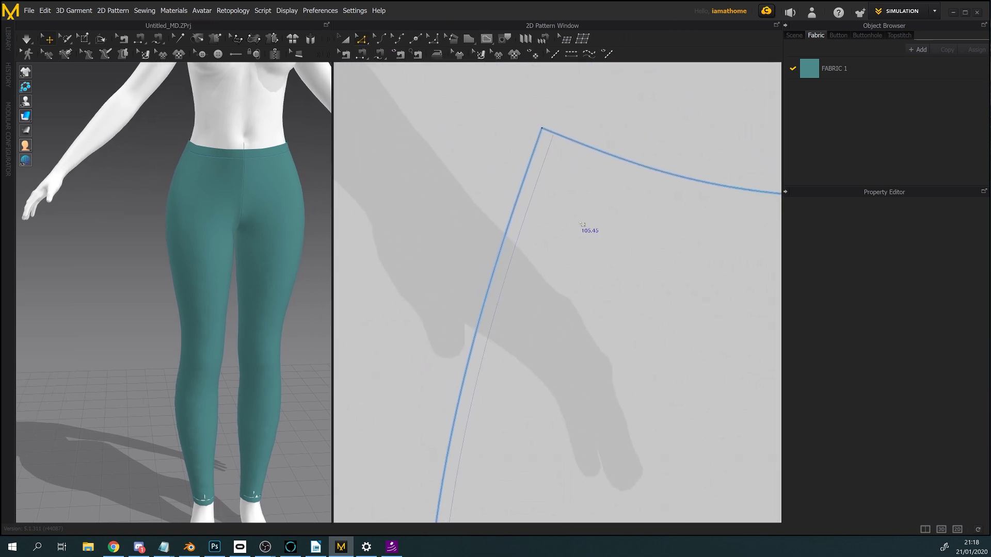
- Place a button on the front leg's baseline, about 1.5 cm below the upper outline, and check it on the hip in 3D
left_click(214, 55)
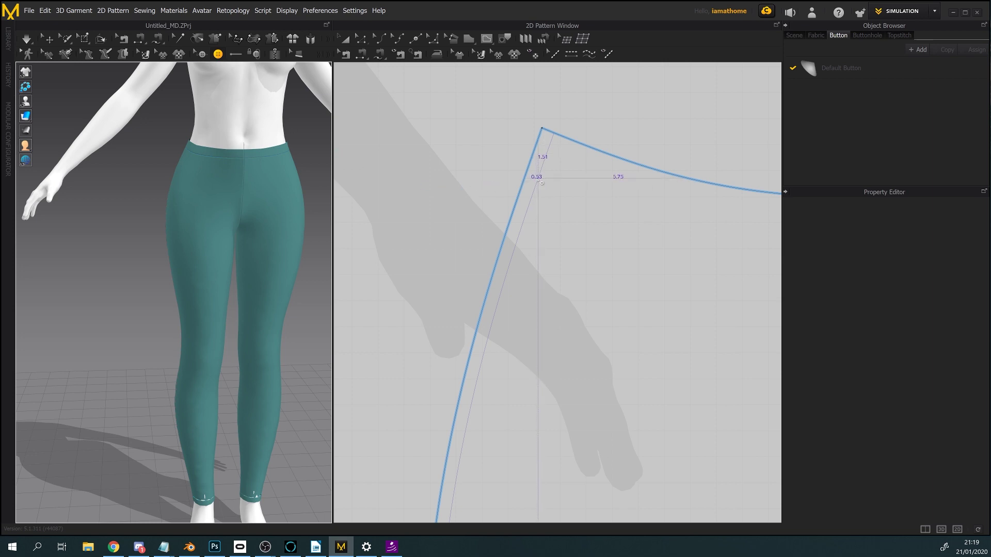
left_click(538, 179)
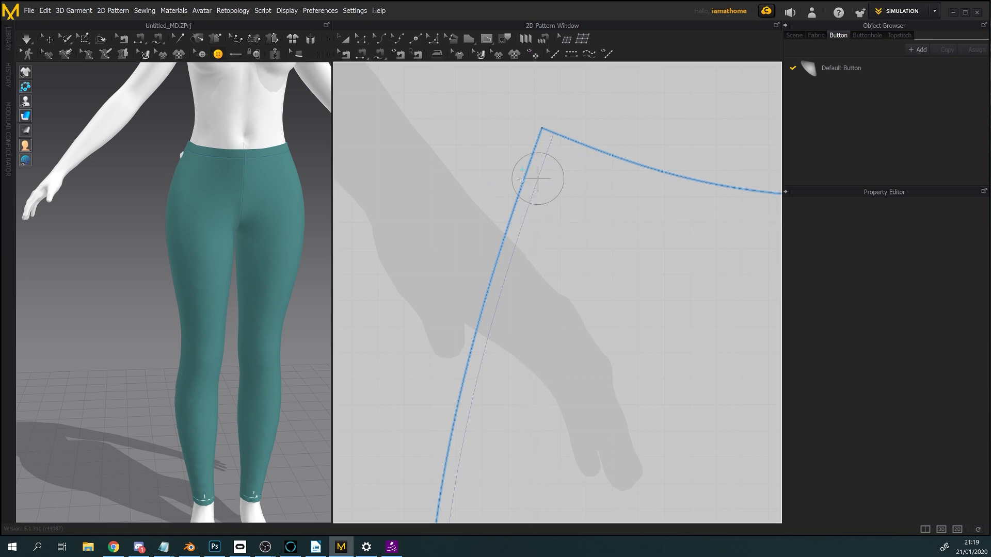
right_click_drag(239, 221, 279, 228)
scroll(278, 228, "up", 6)
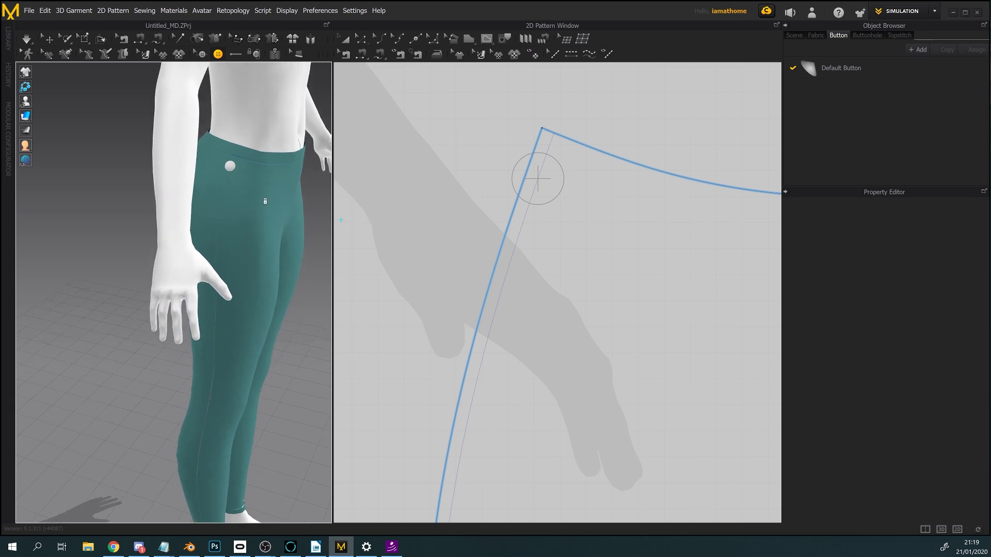
- Reduce the Default Button's width, trying 1 cm and 0.5 cm before setting it to 0.75 cm
left_click(908, 67)
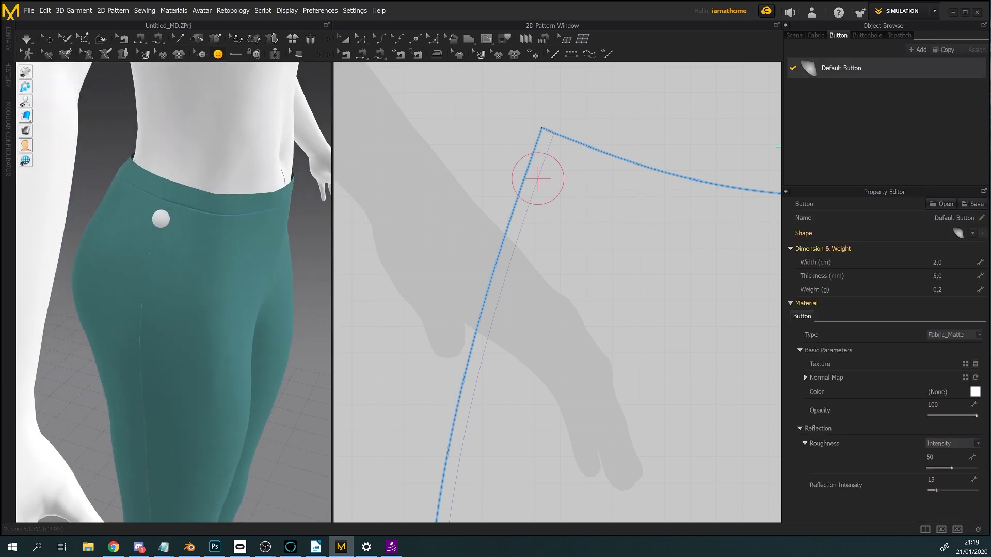
left_click(937, 263)
type("1")
key("Return")
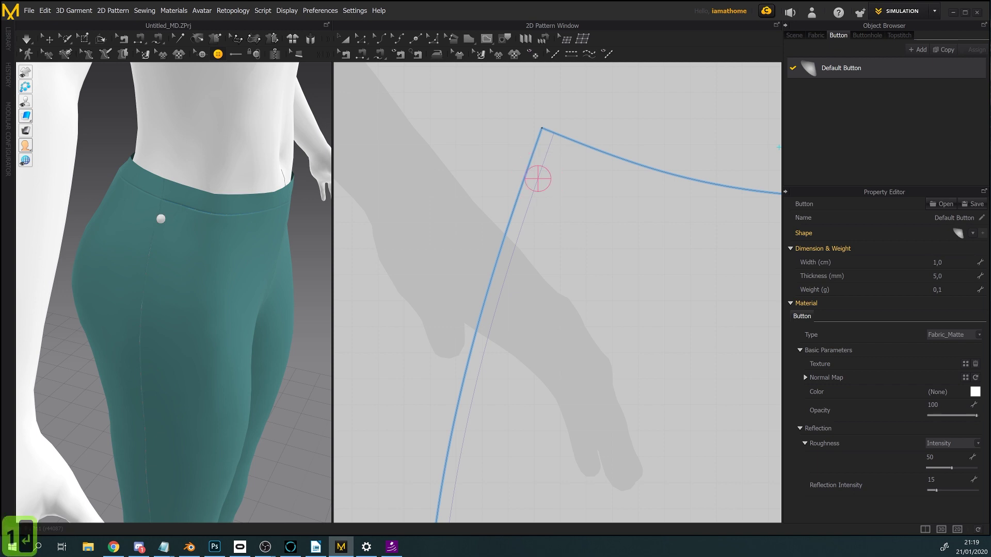
left_click(937, 262)
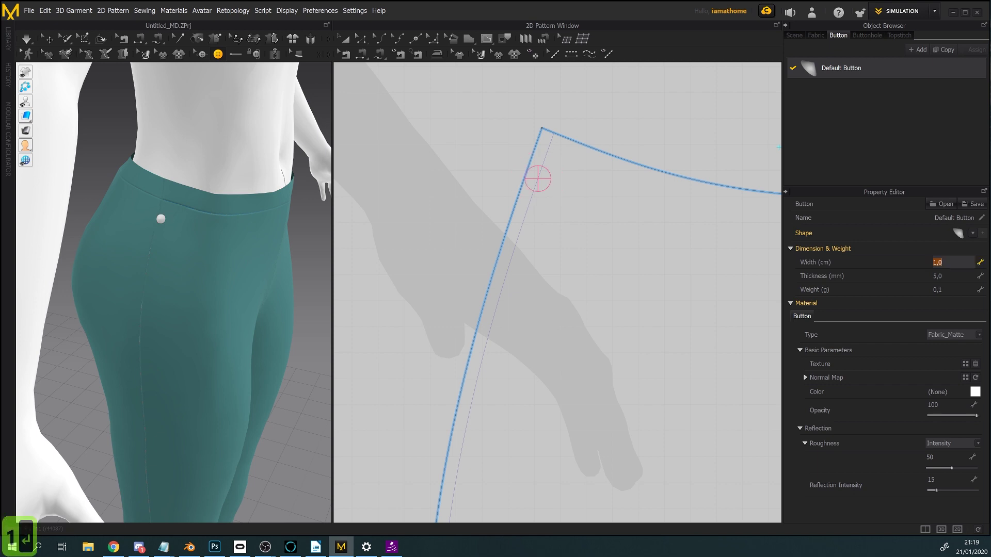
type("0,")
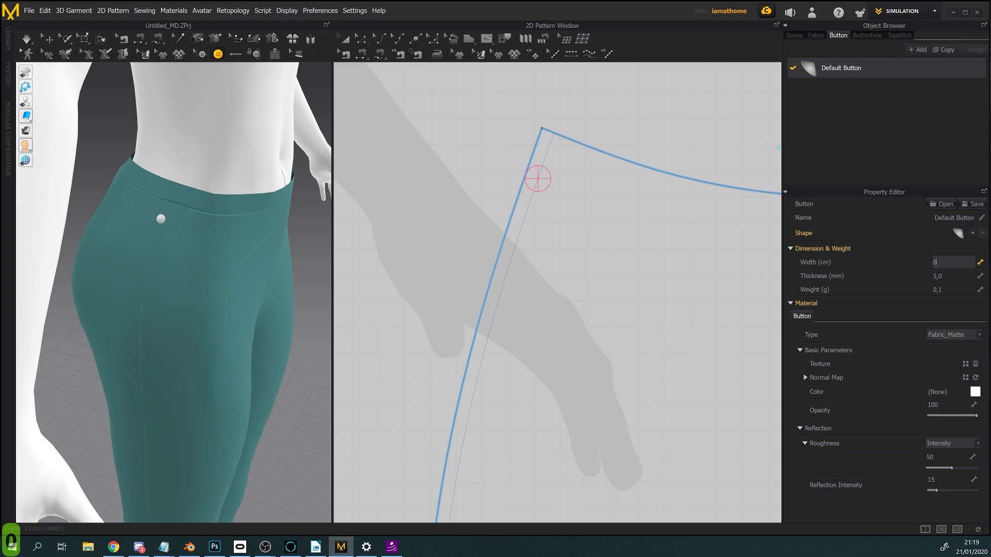
type("5")
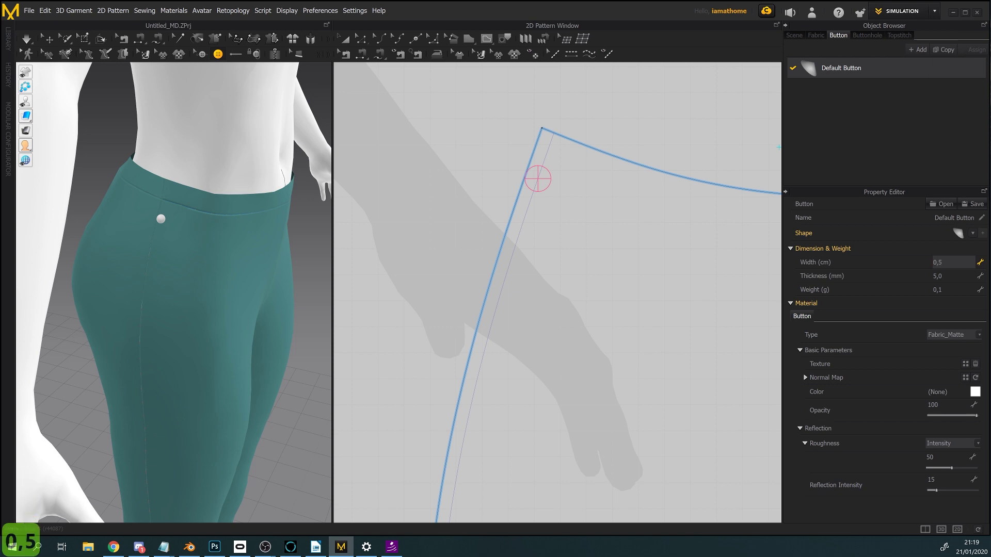
key("Return")
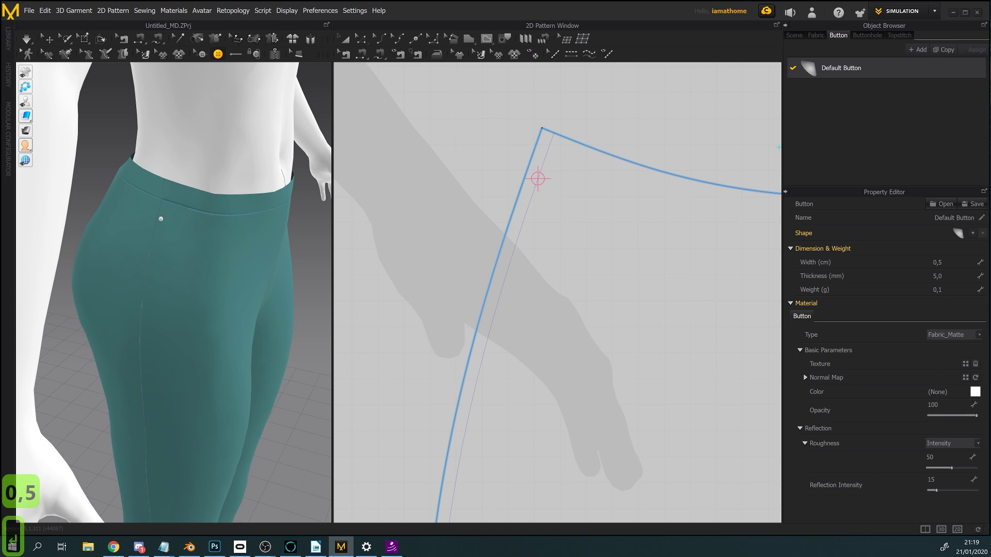
left_click(949, 263)
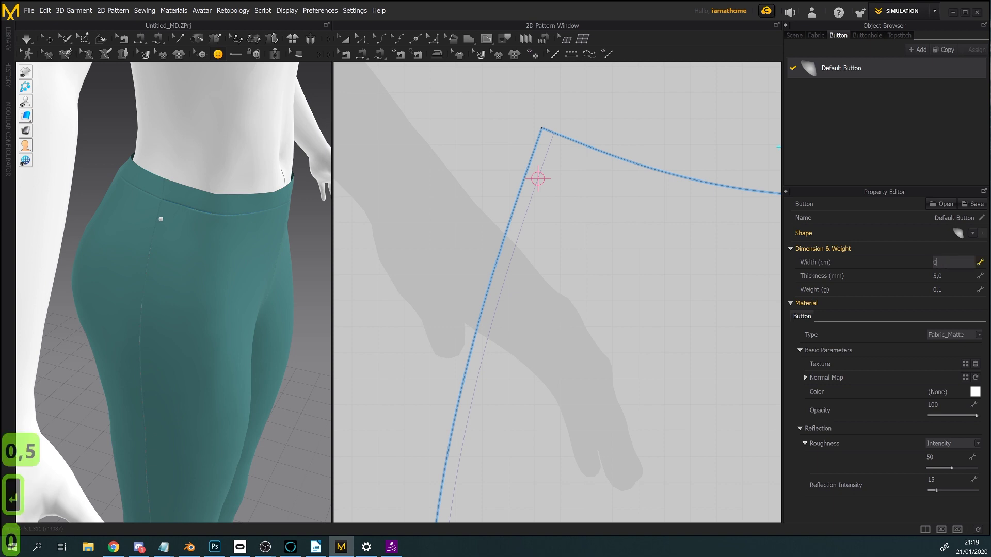
type("0,75")
key("Return")
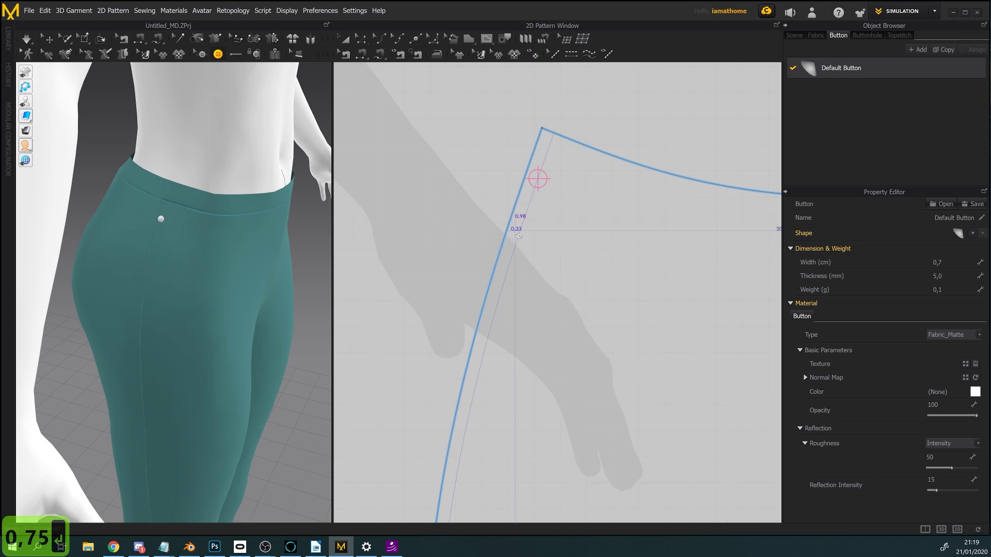
- Place six more buttons at roughly even intervals along the front leg's baseline, from below the first button down to the upper thigh
left_click(516, 241)
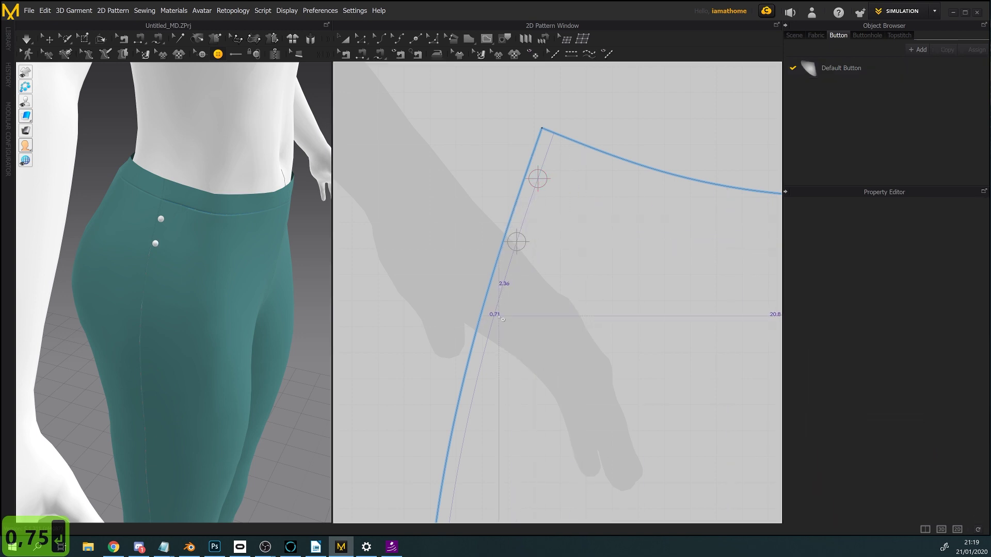
left_click(494, 313)
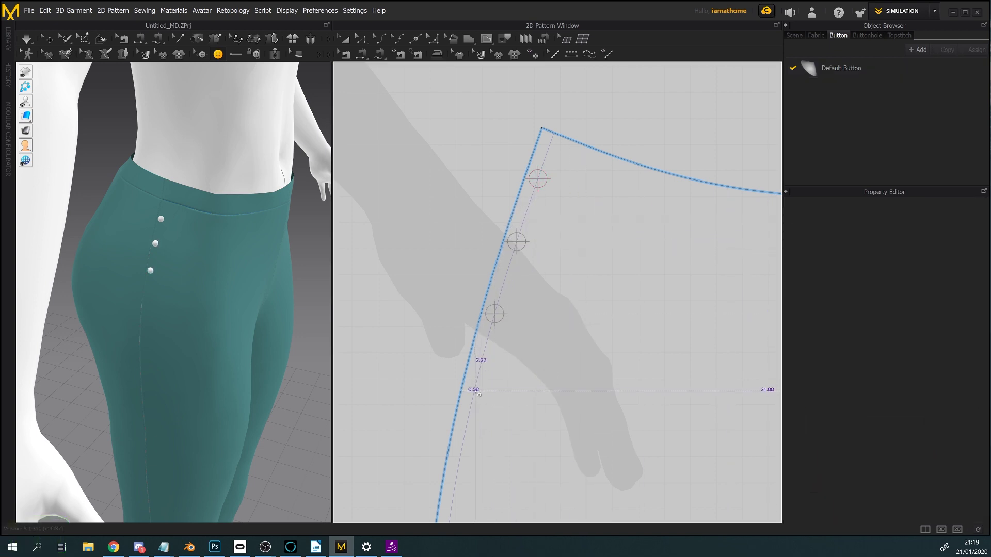
left_click(474, 390)
right_click_drag(520, 443, 592, 186)
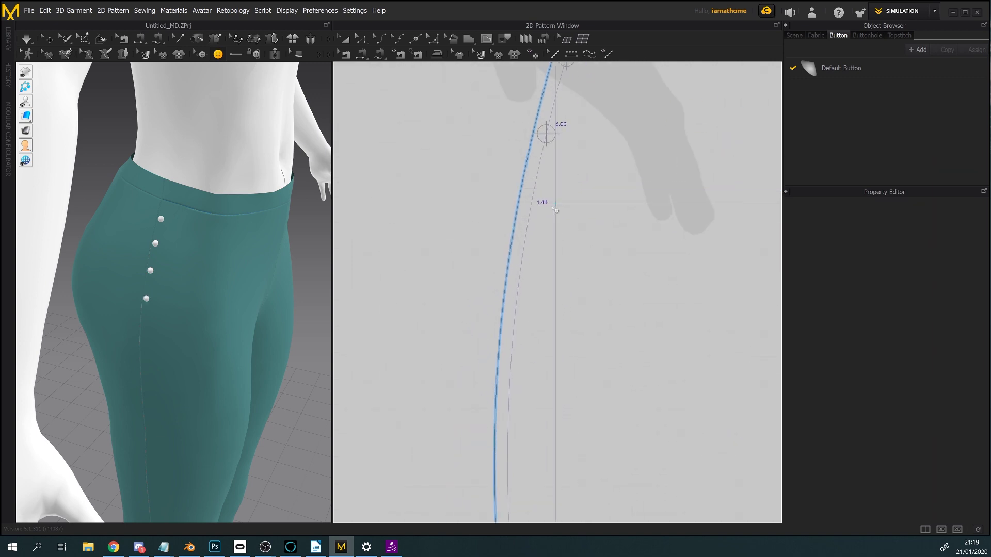
left_click(524, 248)
right_click_drag(516, 377, 483, 135)
left_click(498, 241)
left_click(488, 294)
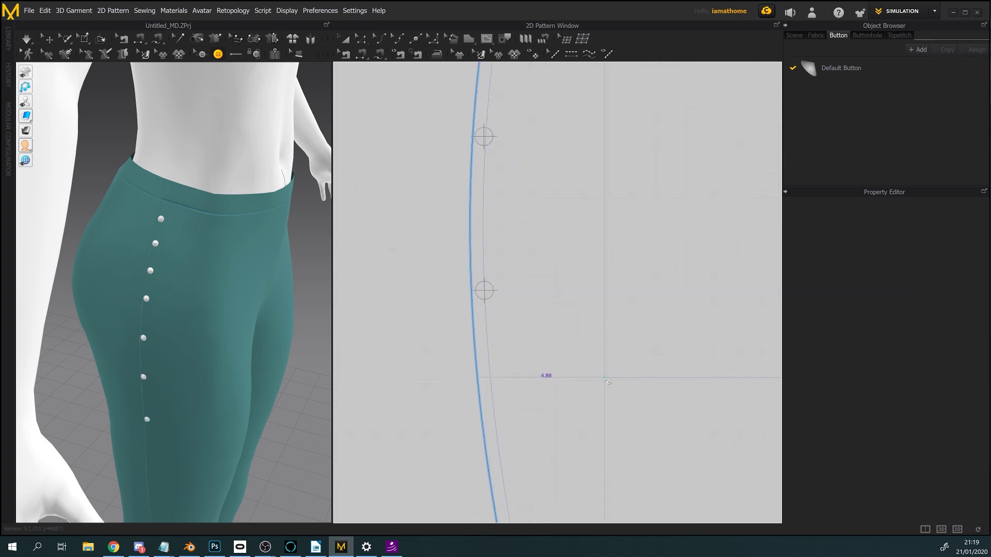
- Continue the button row along the baseline with four more evenly spaced buttons, from the thigh down to just above the knee line
right_click_drag(544, 377, 489, 228)
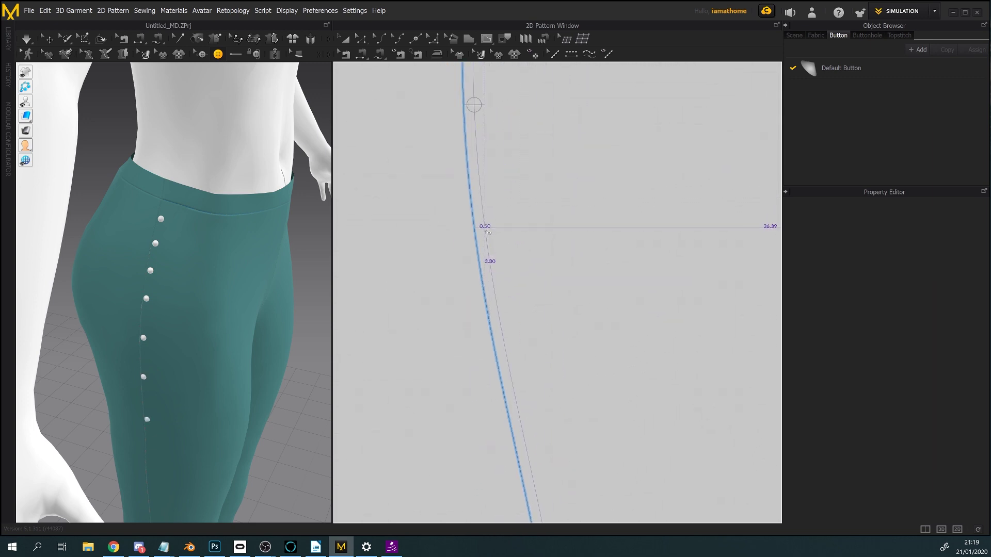
left_click(505, 324)
right_click_drag(504, 324, 485, 127)
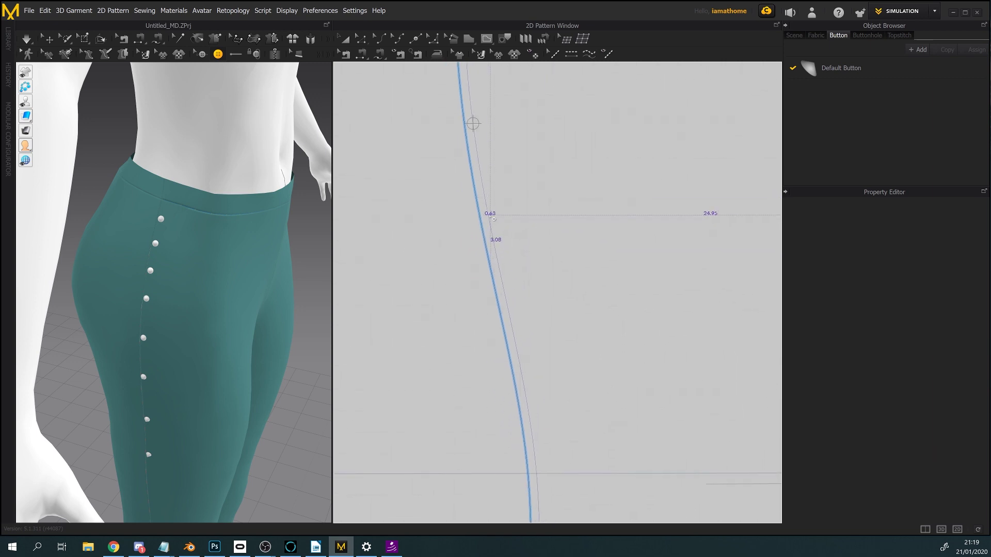
left_click(490, 217)
right_click_drag(489, 217, 458, 84)
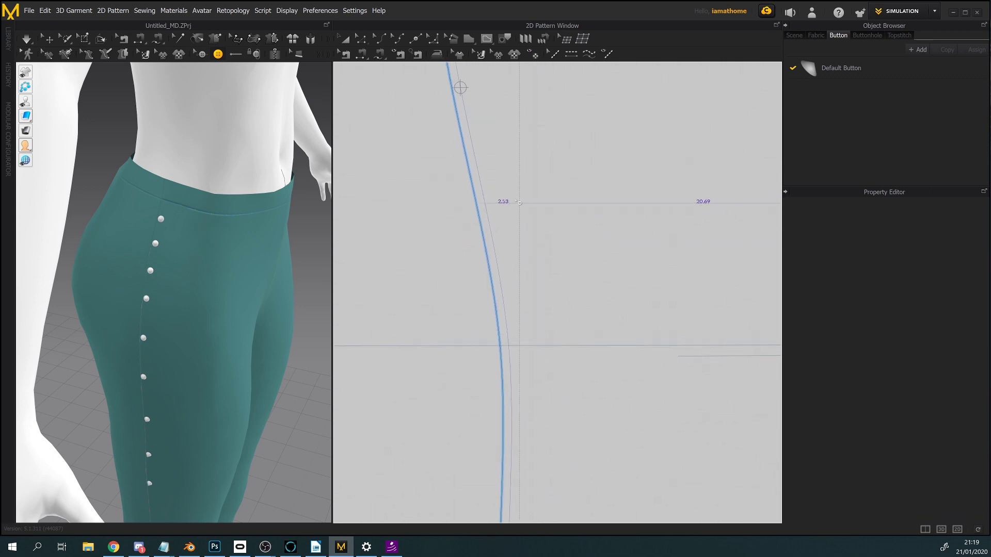
left_click(479, 176)
left_click(495, 252)
- Undo the last button below the knee line, place it slightly lower on the baseline, and extend the row down to the calf
middle_click_drag(555, 371, 555, 194)
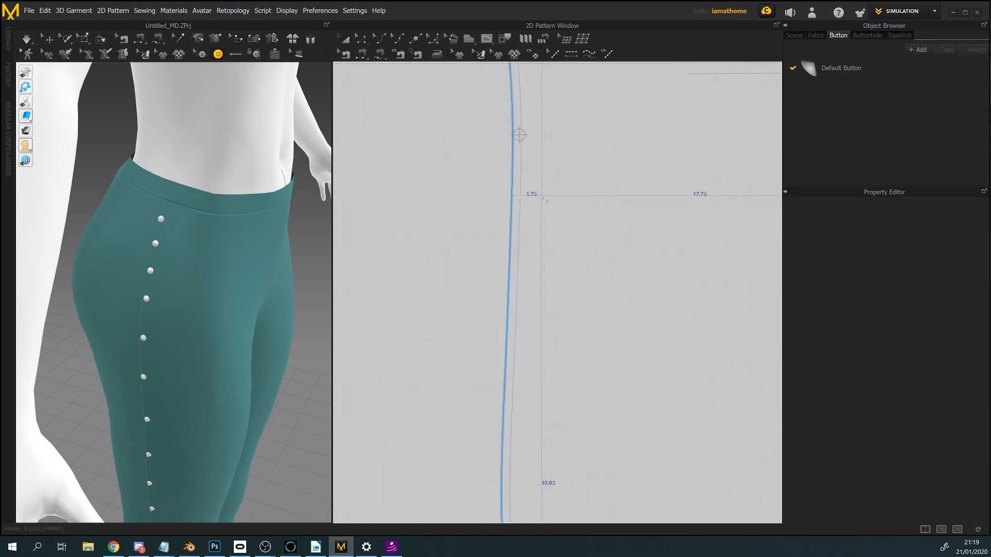
key("ctrl+z")
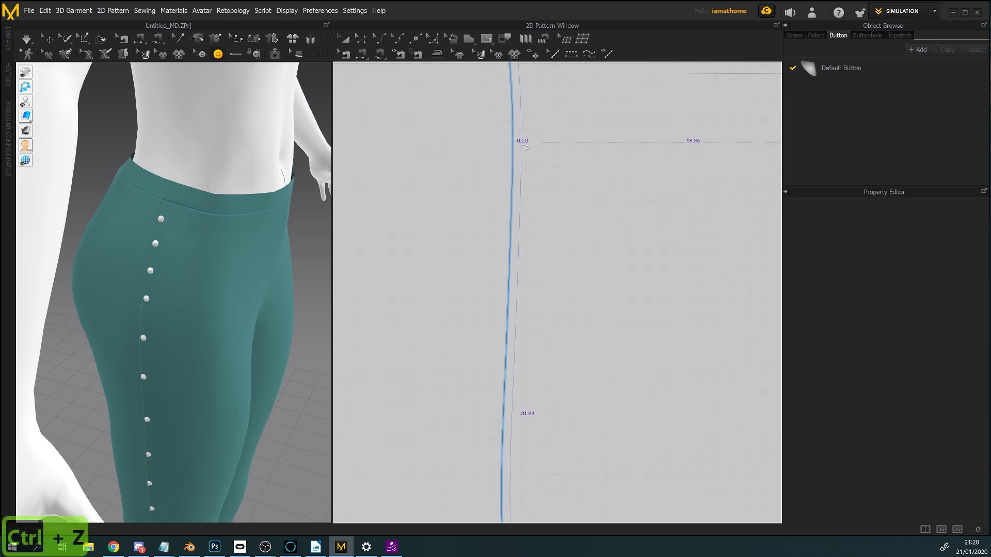
left_click(520, 142)
middle_click_drag(536, 266, 527, 205)
scroll(524, 193, "down", 2)
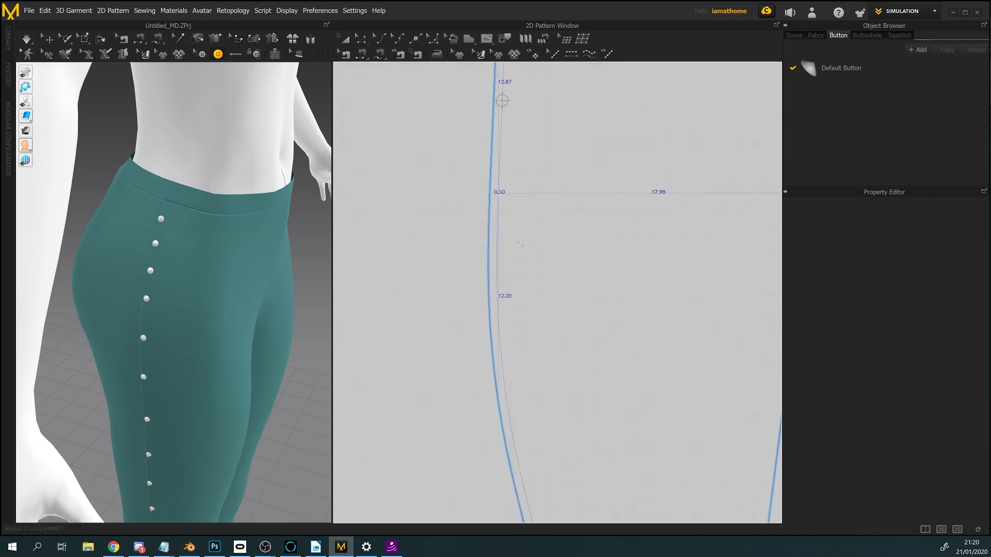
left_click(498, 193)
middle_click_drag(572, 307, 566, 289)
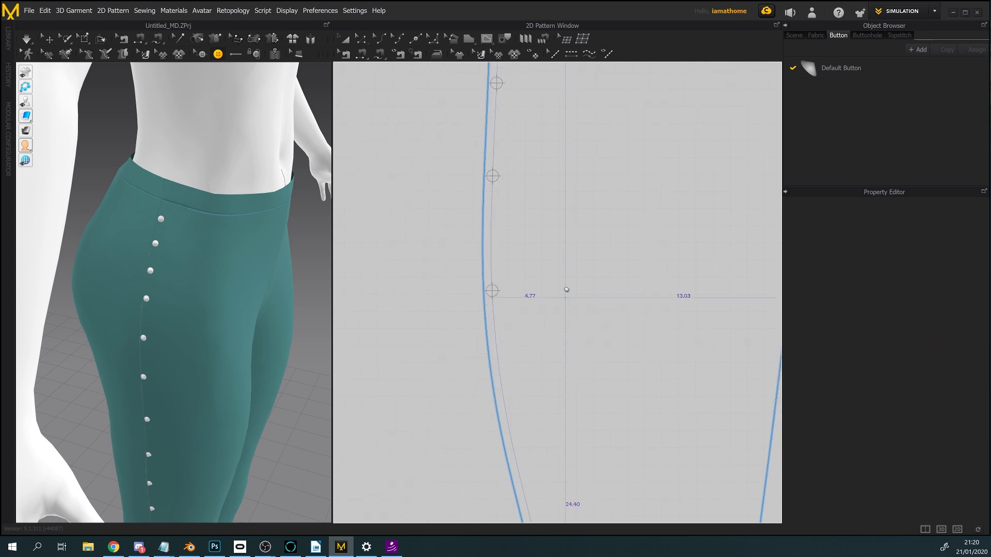
scroll(566, 290, "down", 2)
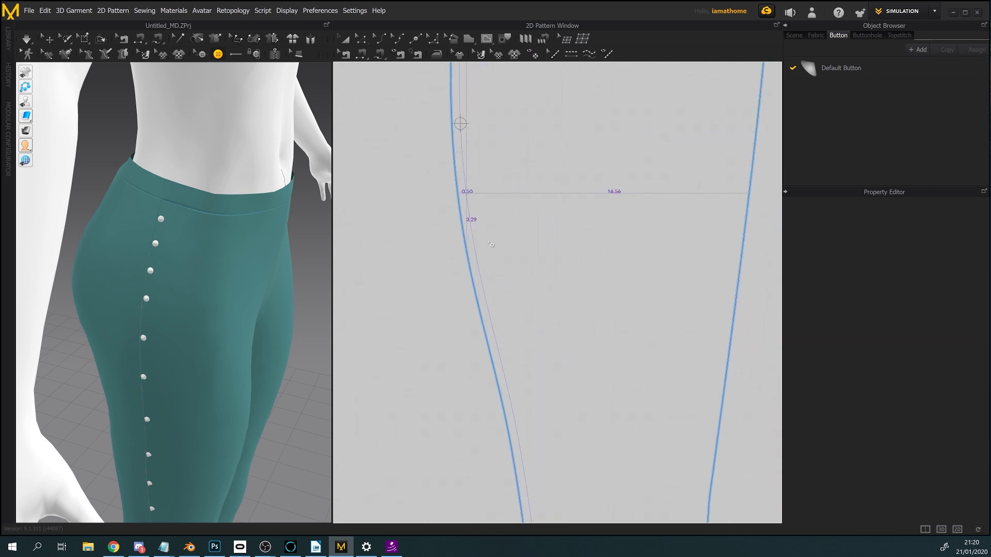
- Complete the row with six more buttons along the baseline, from the calf down to just above the leg's bottom edge
left_click(466, 193)
left_click(478, 267)
left_click(493, 330)
middle_click_drag(537, 339, 539, 156)
left_click(508, 208)
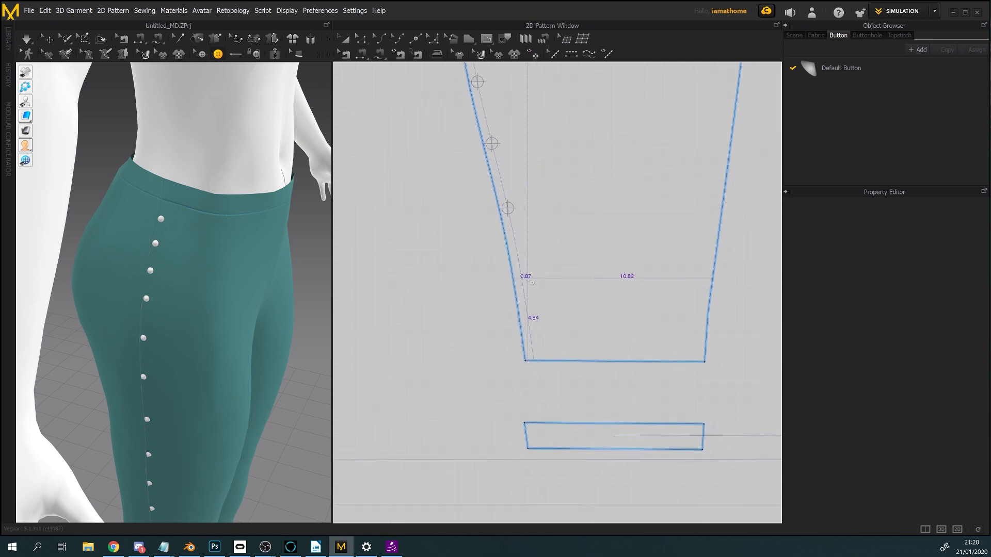
left_click(521, 277)
left_click(529, 337)
- Select the whole row of buttons on the front leg and duplicate it to the symmetric pattern
scroll(581, 248, "down", 5)
scroll(583, 233, "down", 5)
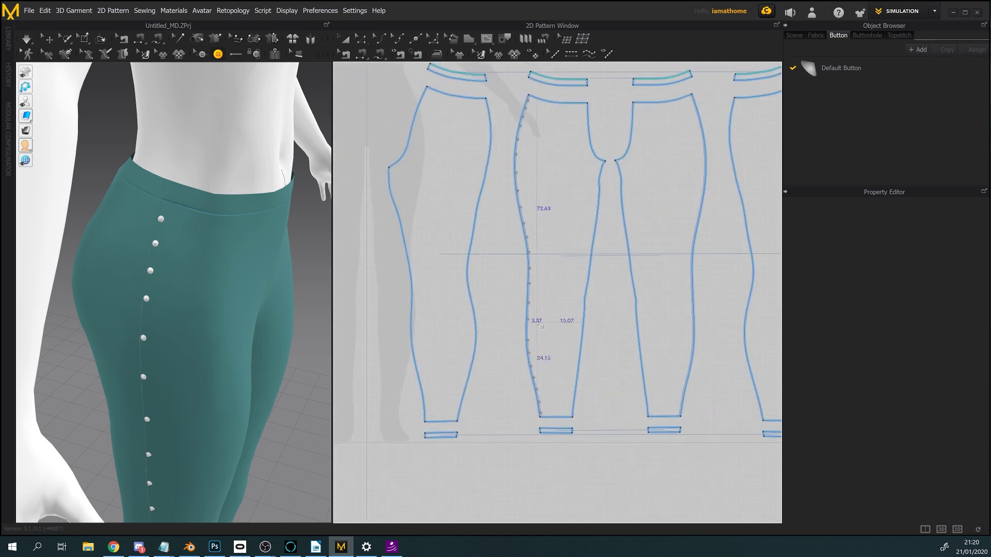
scroll(194, 301, "down", 5)
right_click_drag(192, 190, 243, 187)
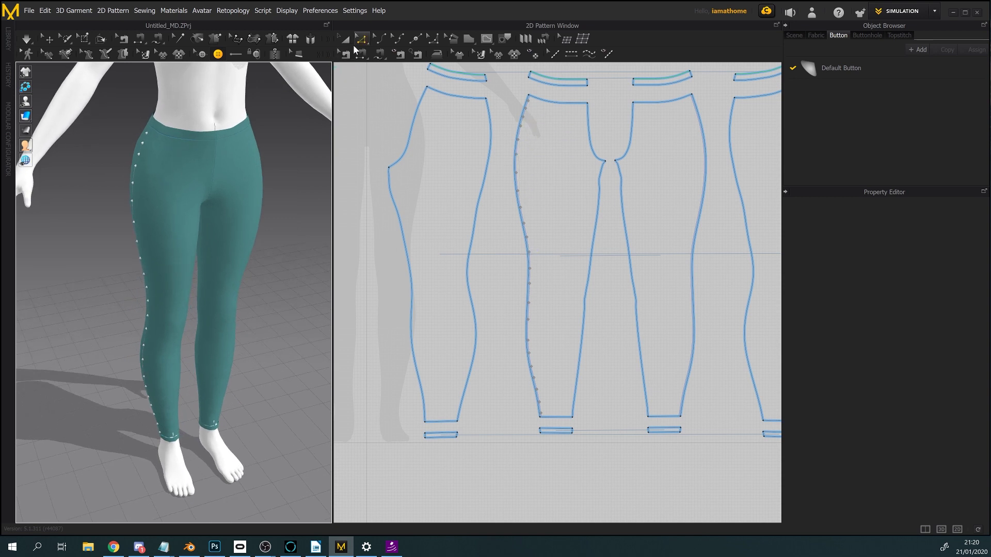
left_click(201, 55)
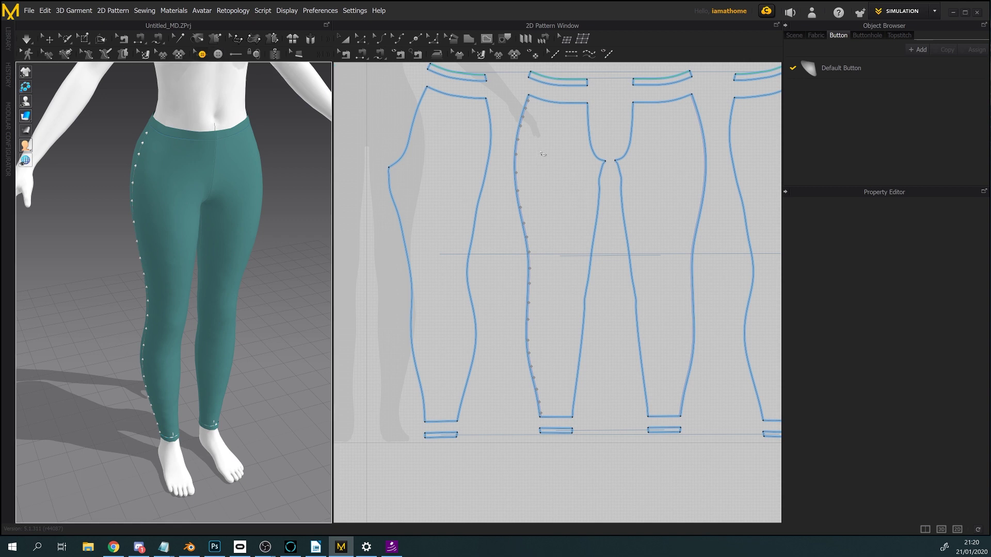
left_click_drag(500, 82, 573, 421)
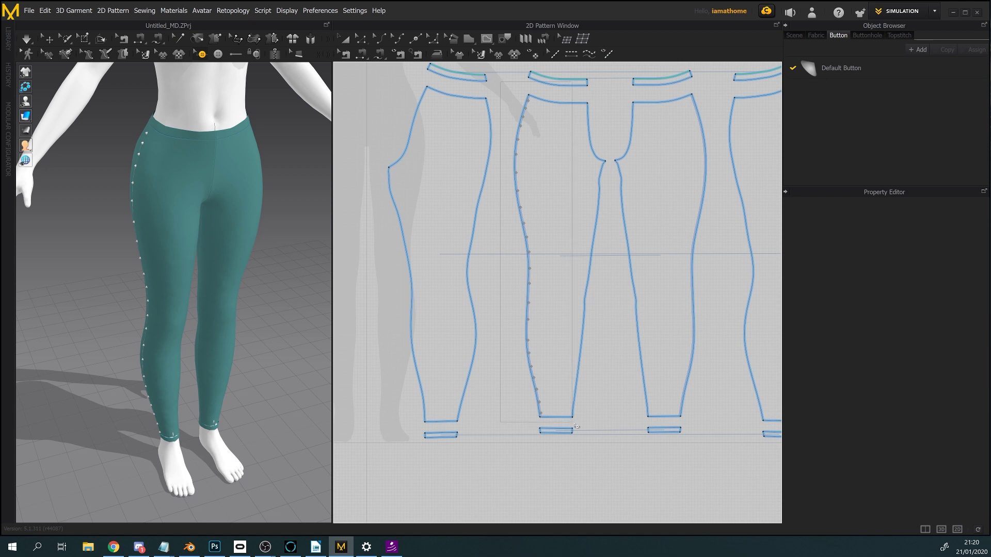
scroll(523, 141, "up", 5)
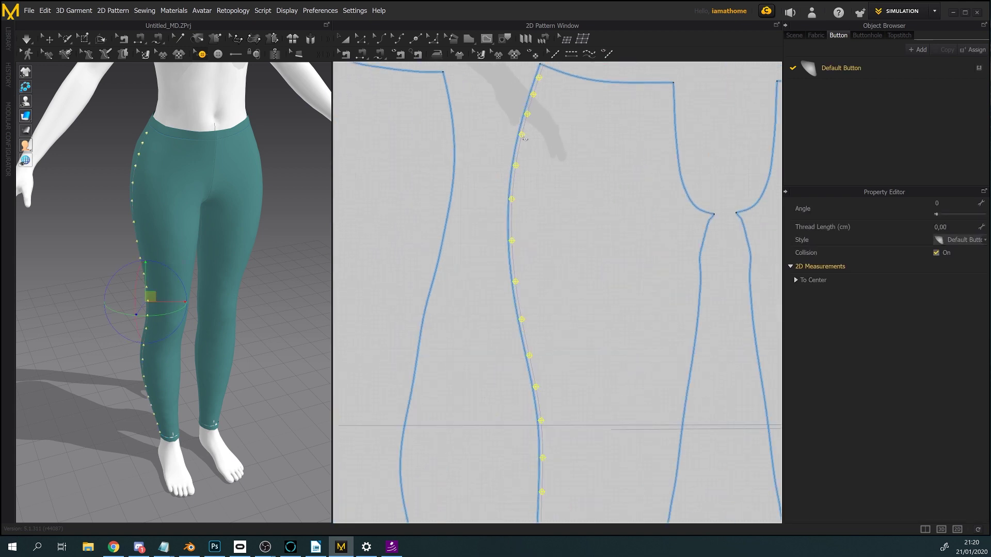
right_click(522, 137)
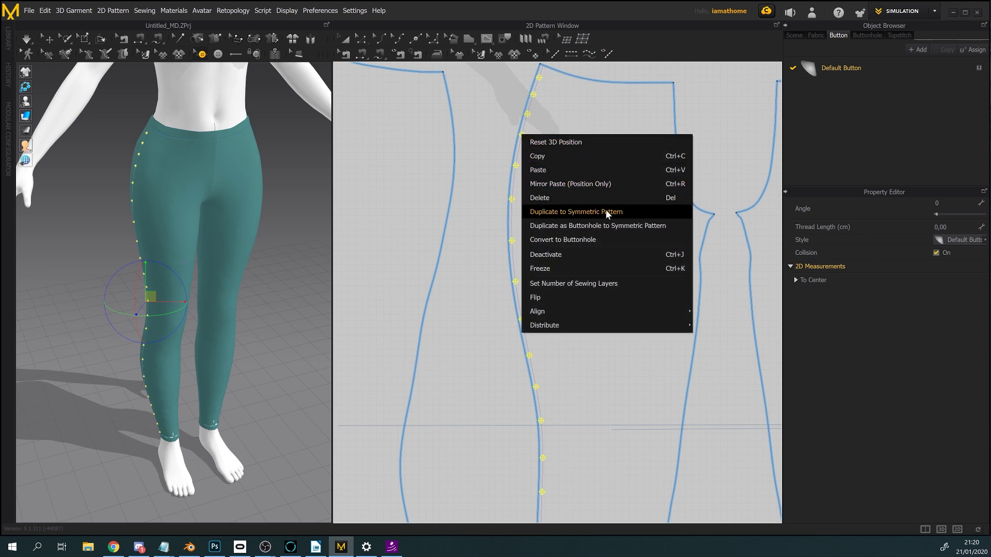
left_click(623, 212)
- Deselect the duplicated buttons and start simulating the trousers with a button row on each outer leg
scroll(589, 227, "down", 5)
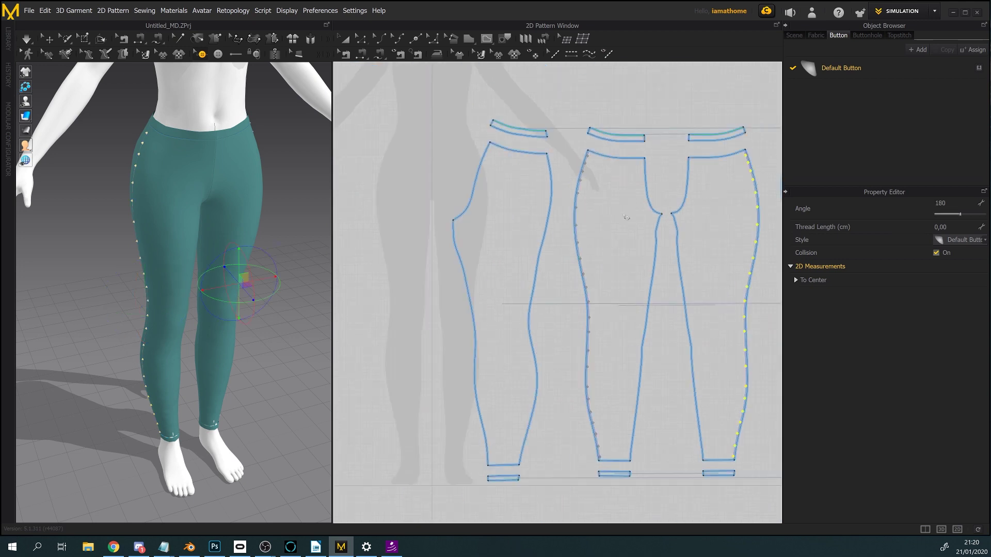
right_click_drag(251, 196, 240, 160)
left_click(503, 136)
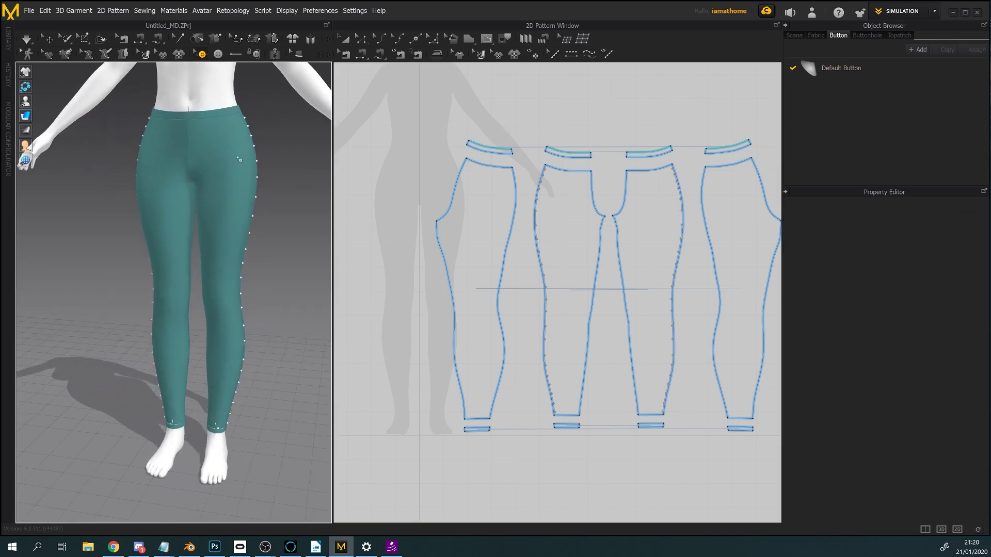
left_click(26, 39)
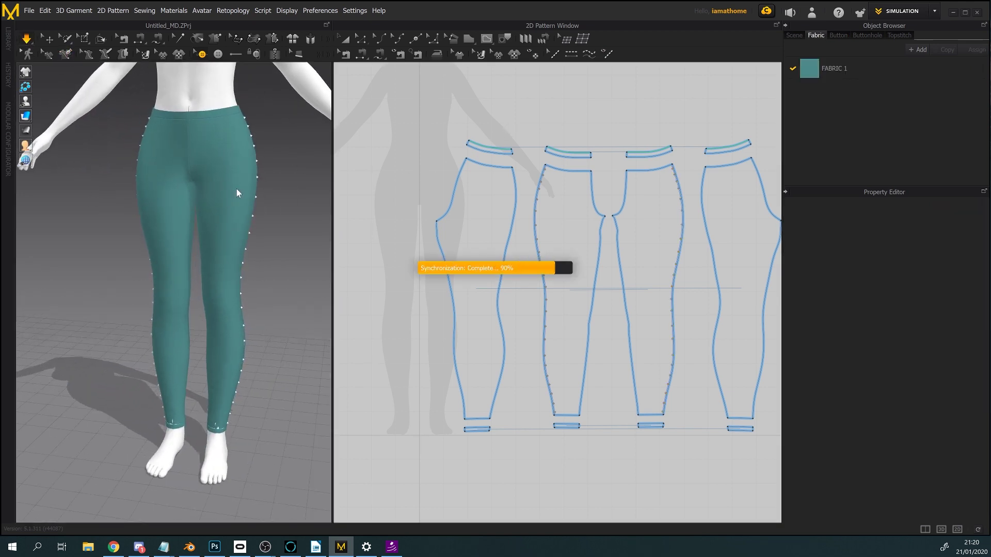
- Switch the workspace from Simulation to the UV Editor to show the leggings' UV layout around the 0-1 tile
mouse_move(269, 195)
right_mouse_down()
mouse_move(212, 193)
mouse_move(279, 201)
right_mouse_up()
left_click(202, 54)
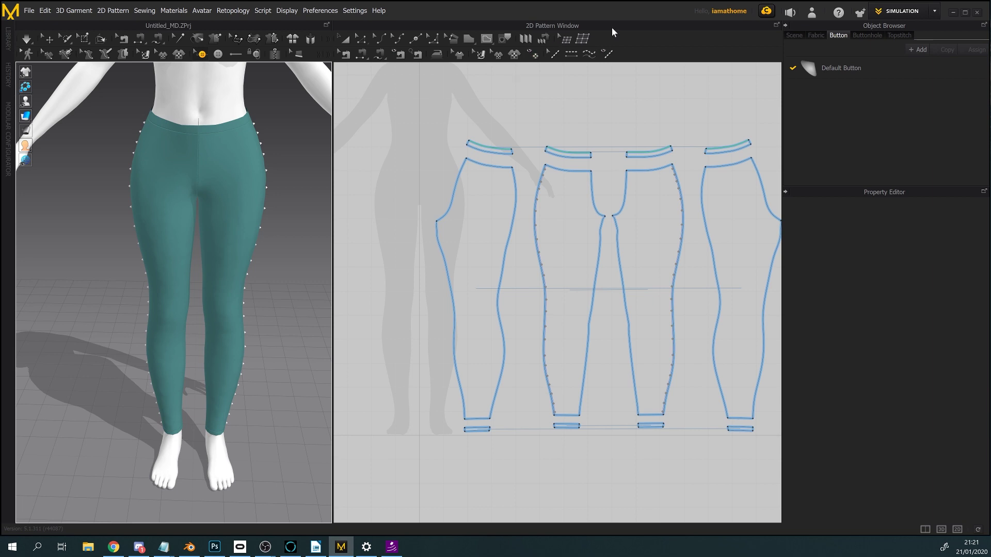
left_click(933, 10)
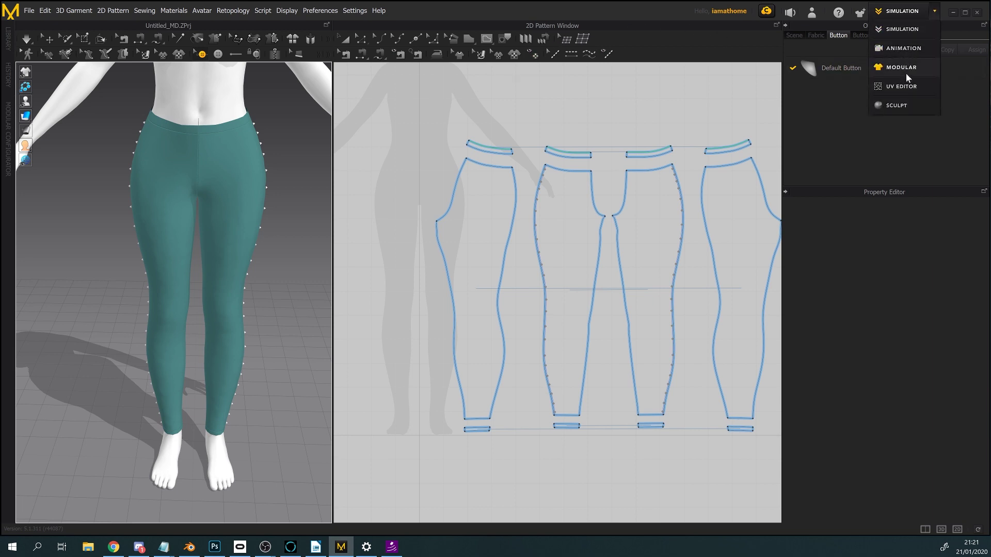
left_click(910, 86)
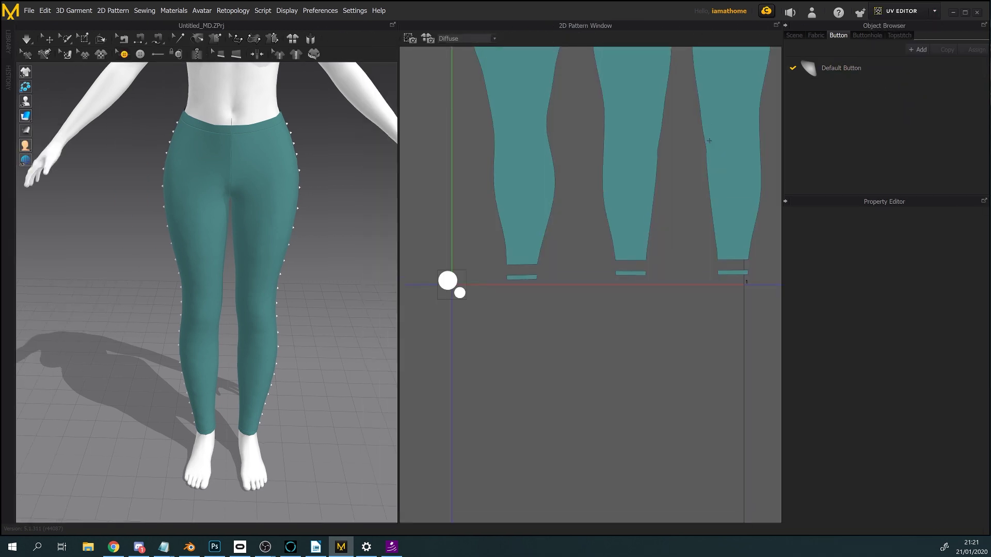
scroll(612, 186, "down", 5)
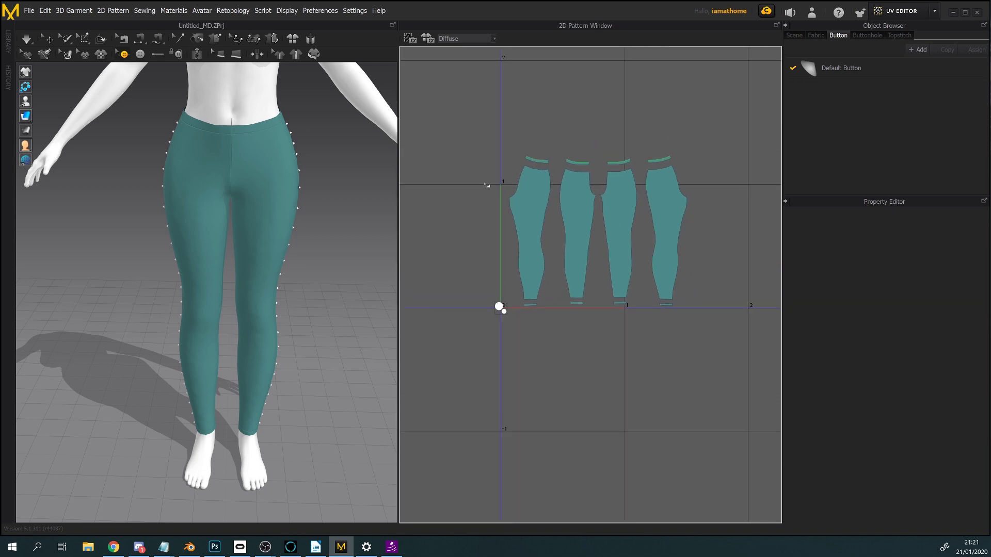
scroll(511, 319, "up", 4)
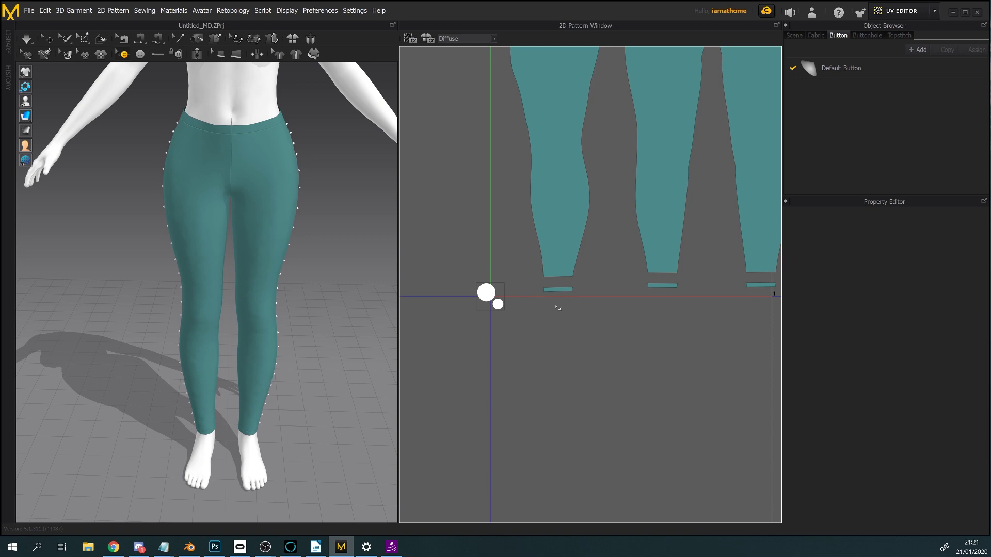
scroll(554, 311, "down", 5)
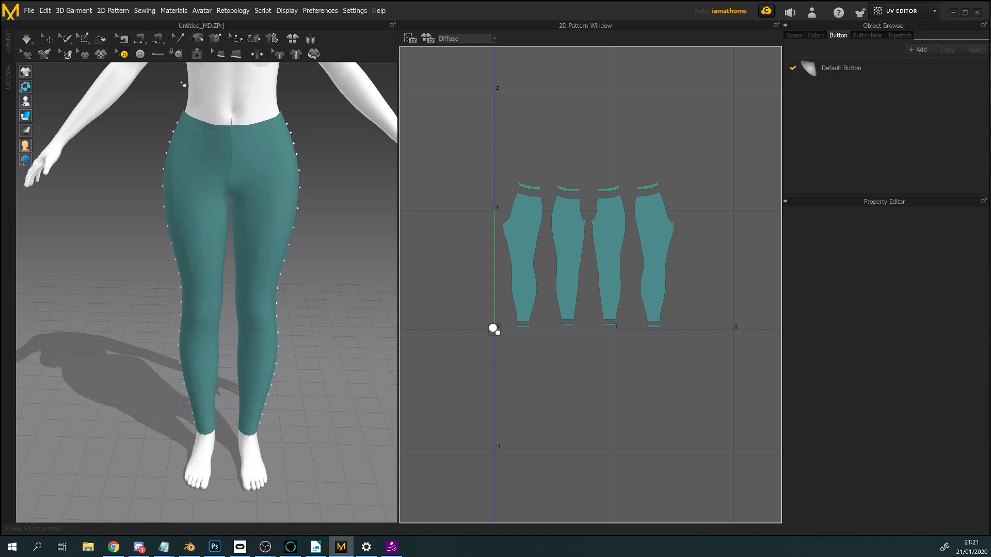
- Activate Select/Move and set the leggings' UV layout from the pattern alignment
left_click(49, 41)
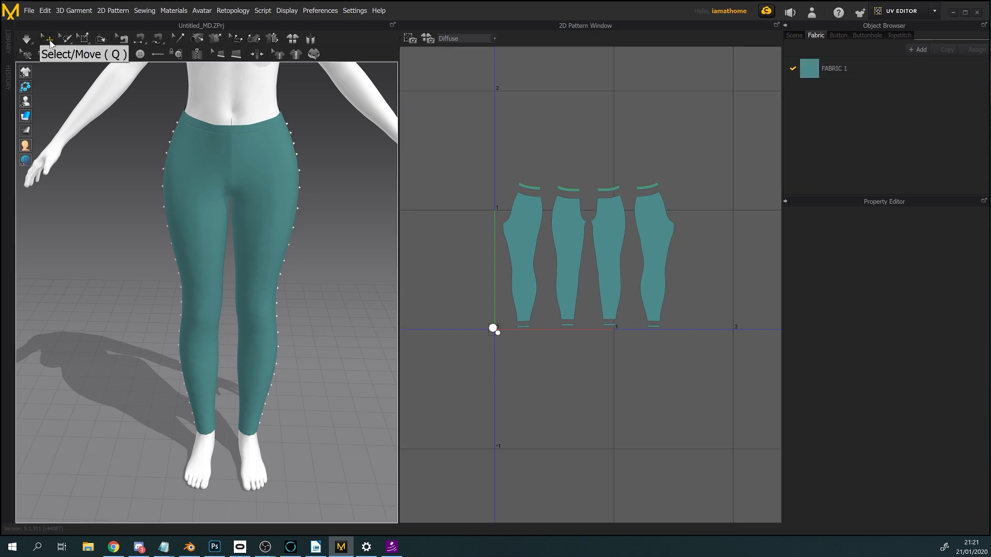
right_click(699, 242)
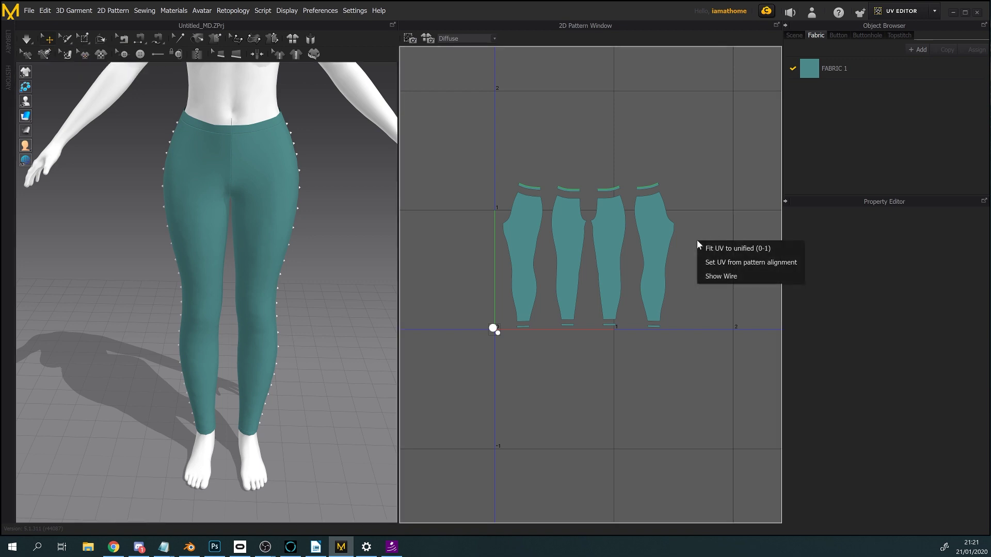
left_click(723, 263)
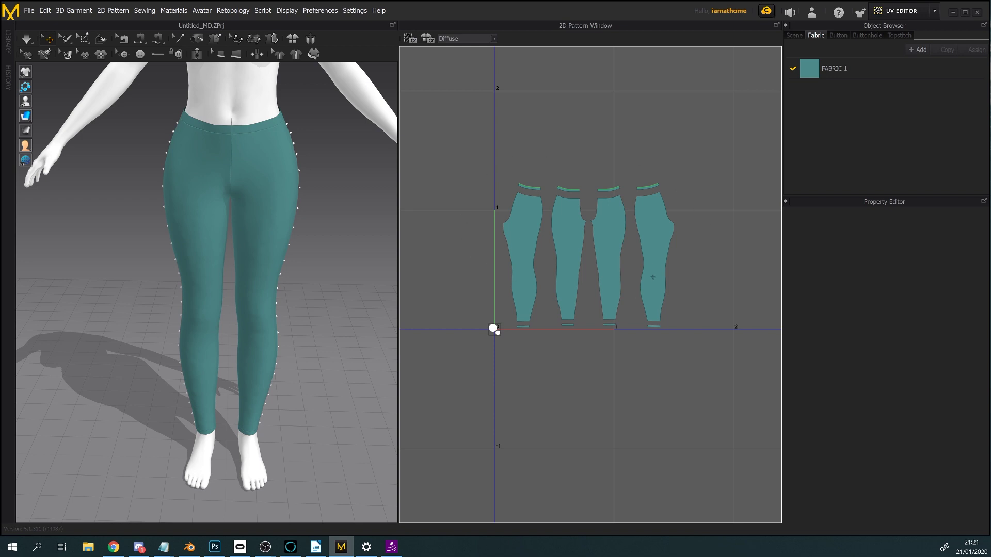
- Scatter the four leg UV pieces to separate places away from their original row
left_click(646, 310)
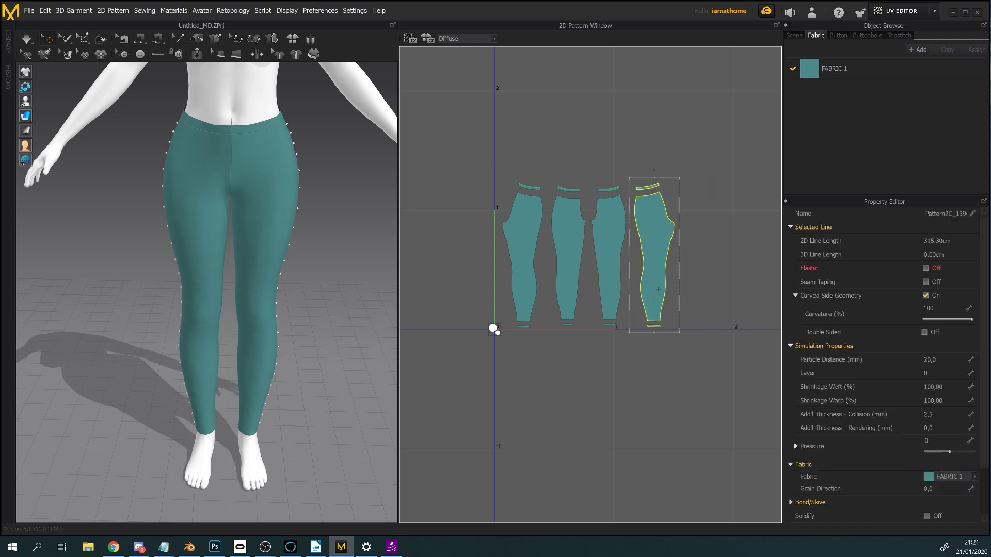
left_click_drag(712, 126, 712, 127)
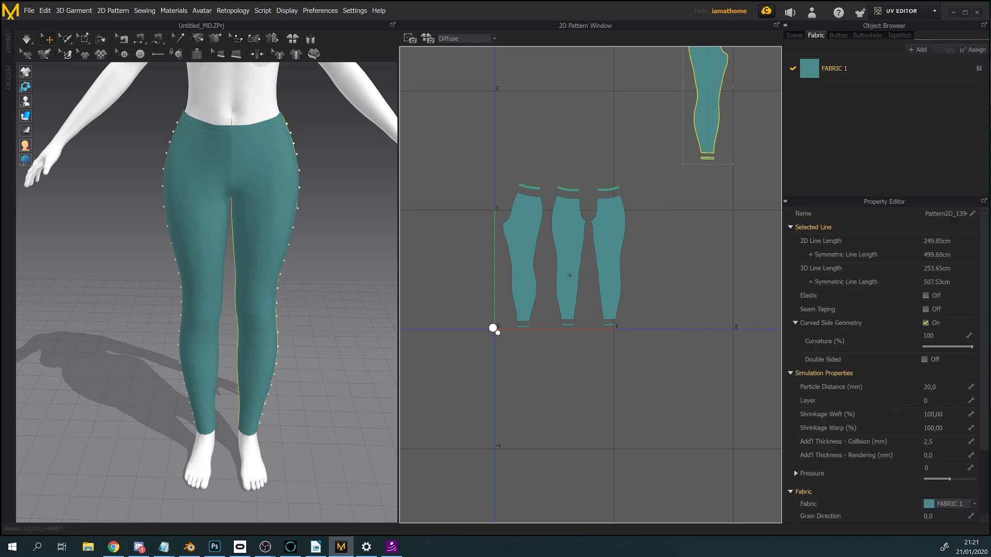
left_click_drag(568, 227, 443, 81)
left_click_drag(522, 258, 424, 315)
left_click_drag(609, 258, 689, 361)
- Reset the UVs from the pattern alignment and fit them to the unified 0-1 tile with 0.01 relative UV padding
right_click(645, 243)
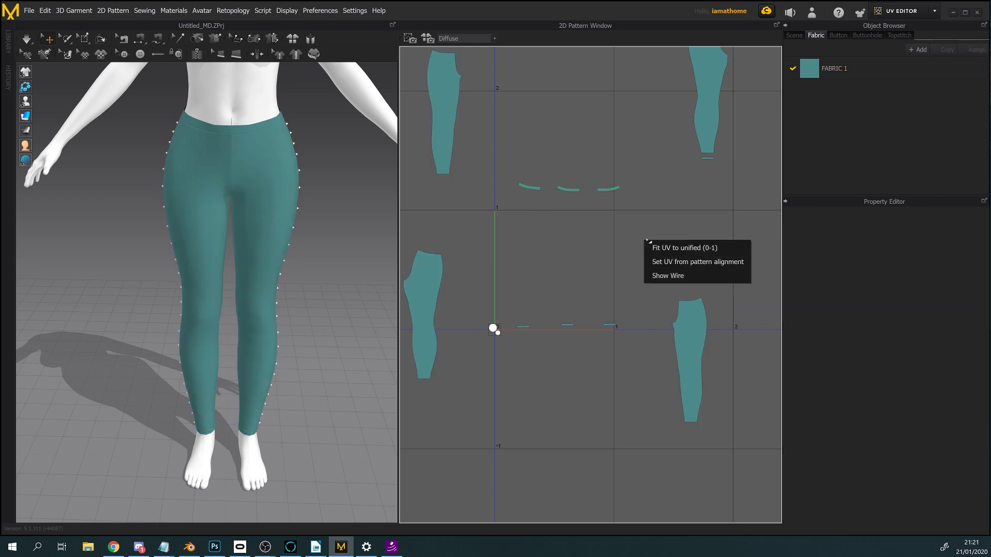
left_click(701, 261)
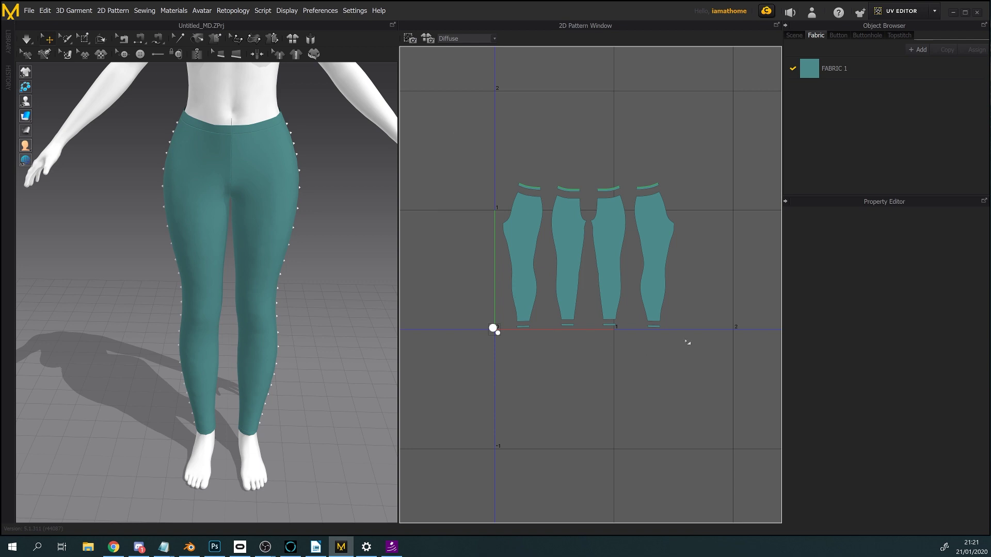
right_click(702, 284)
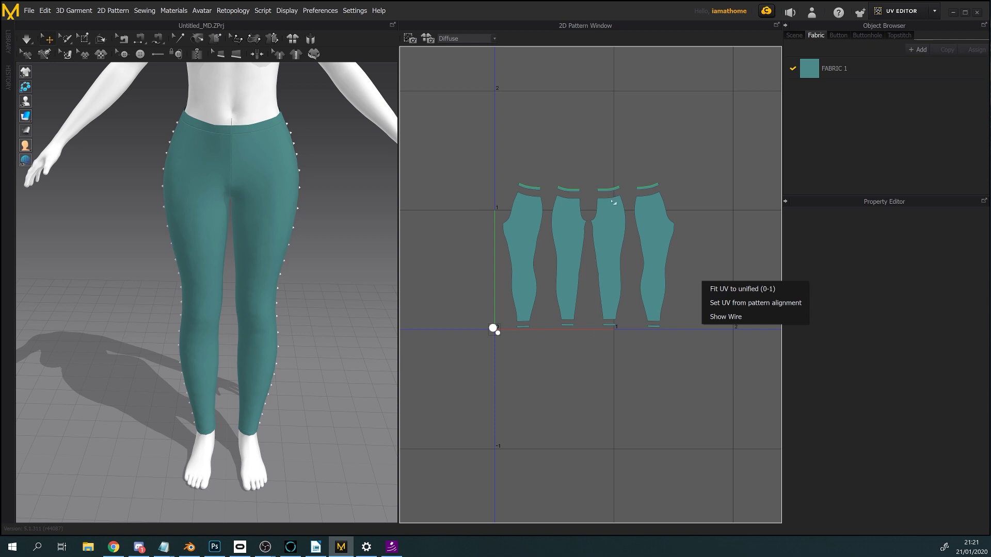
left_click(768, 289)
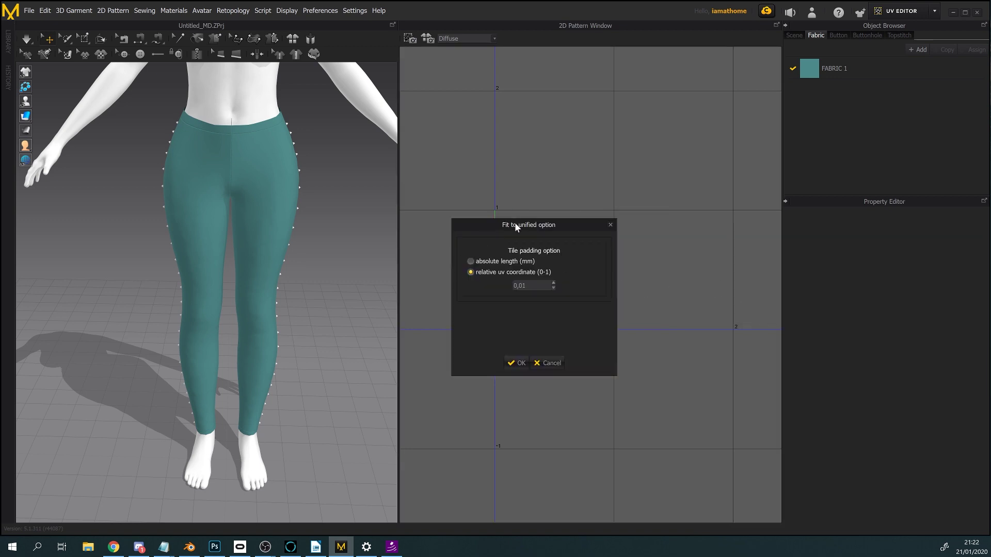
left_click_drag(516, 223, 694, 162)
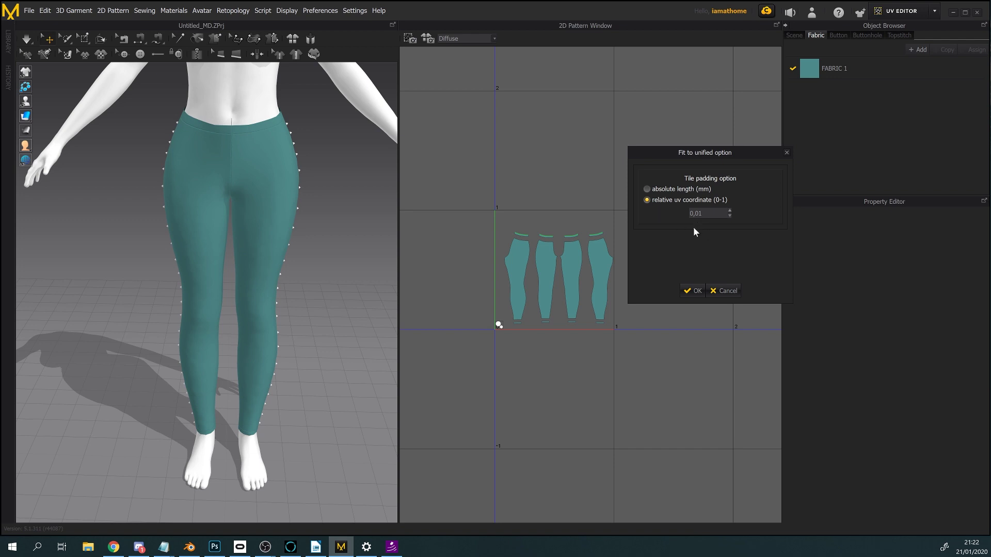
left_click(694, 290)
scroll(510, 351, "up", 3)
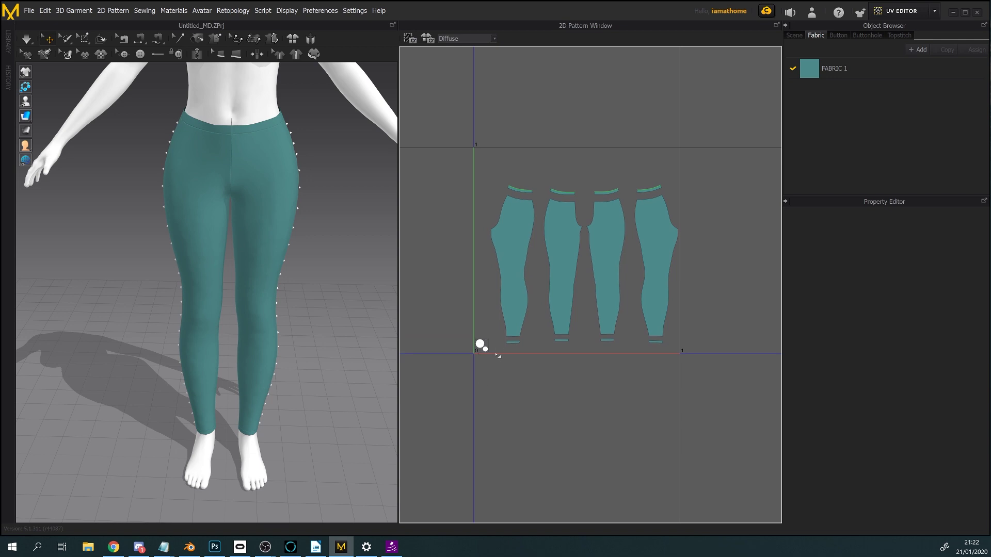
- Move the button's UV island above the two middle leg pieces and enlarge it inside the 0-1 tile
left_click(479, 346)
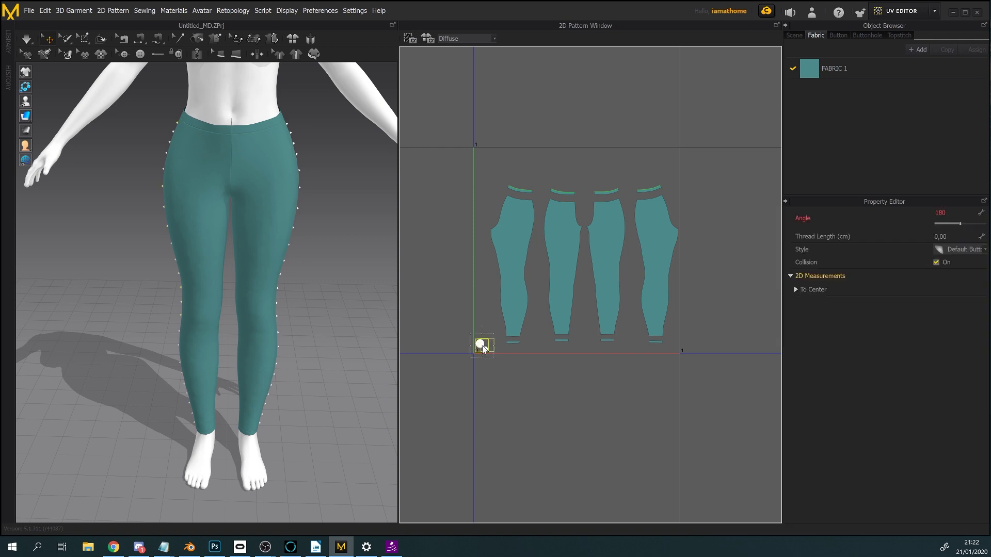
left_click_drag(561, 251, 654, 182)
left_click_drag(595, 174, 595, 175)
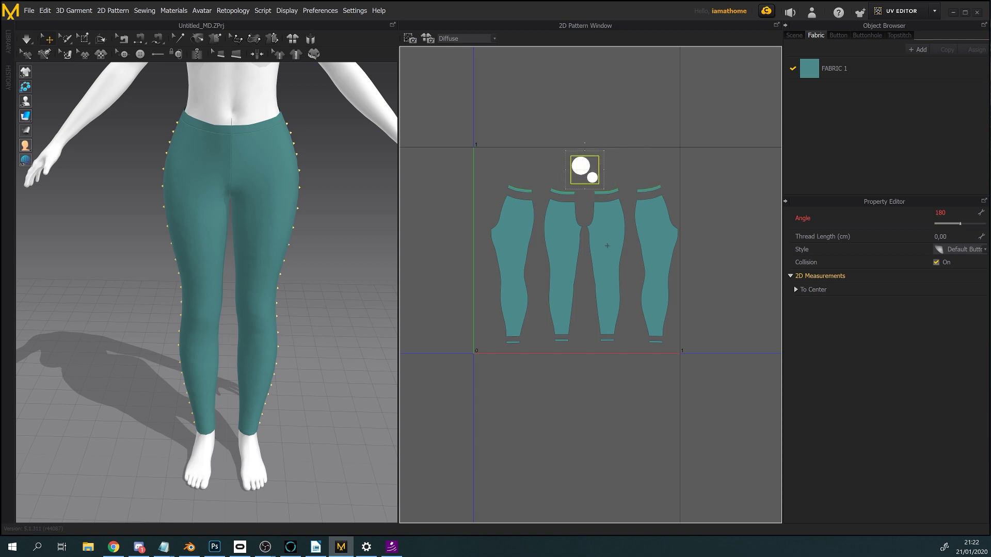
left_click(542, 413)
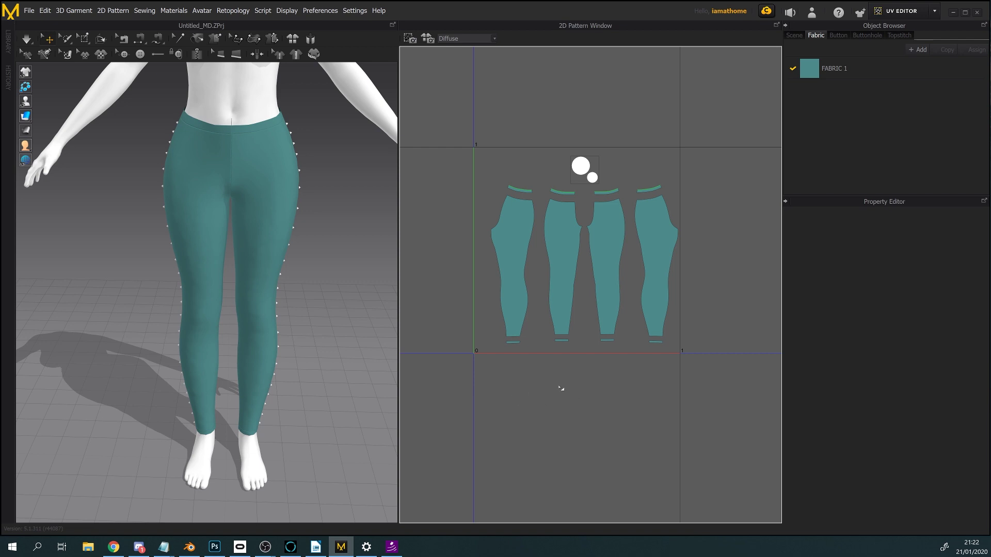
- Refit all UV islands to the unified 0-1 tile with the button island above the legs, using 0.01 relative padding
right_click(560, 387)
left_click(598, 393)
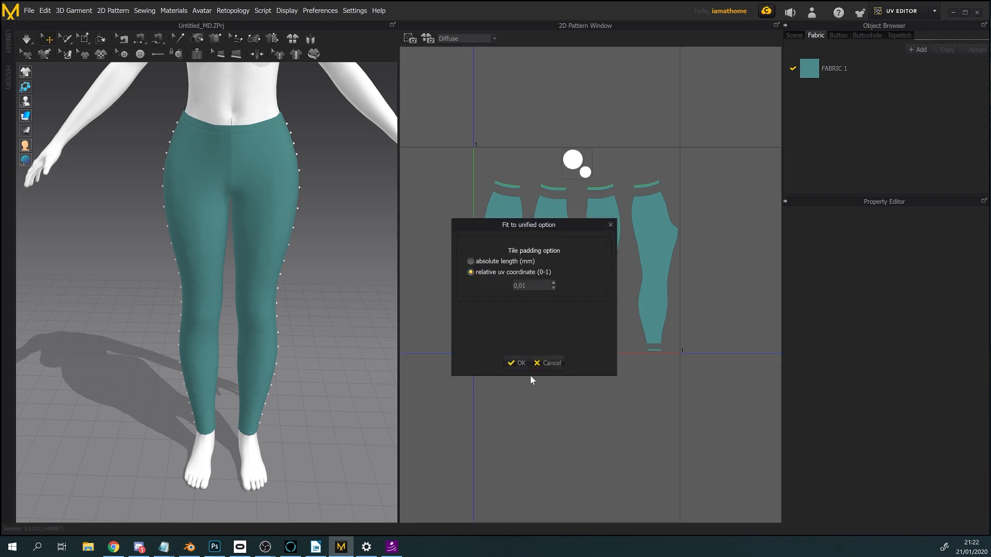
left_click(514, 363)
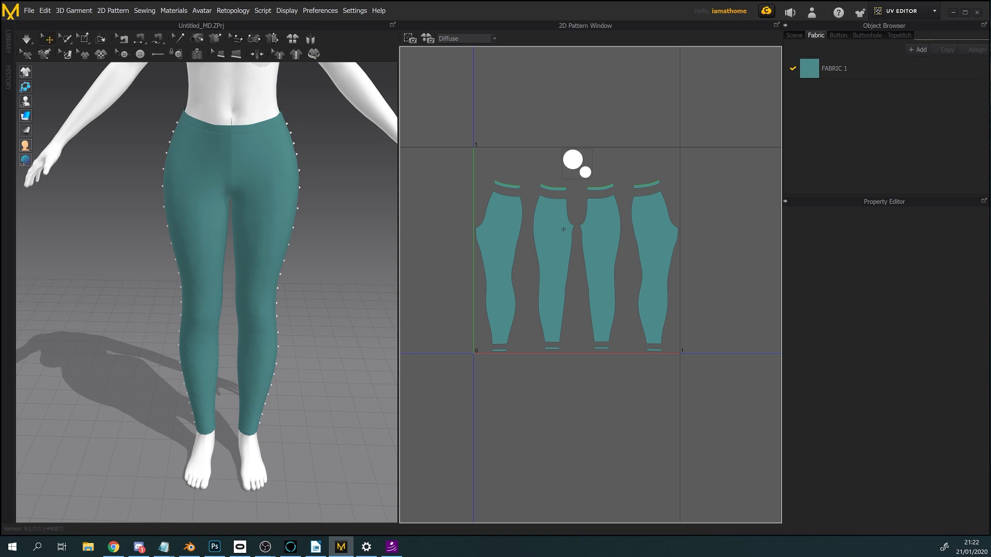
- Reset the UVs from the pattern alignment and move the button's UV island between the lower parts of the two middle legs
right_click(588, 394)
left_click(587, 410)
left_click(477, 358)
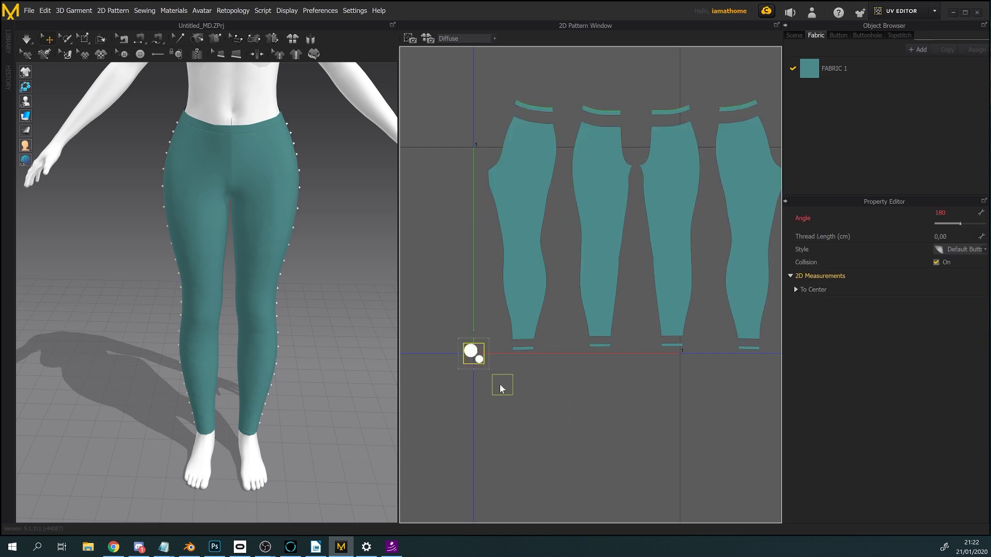
left_click(634, 298)
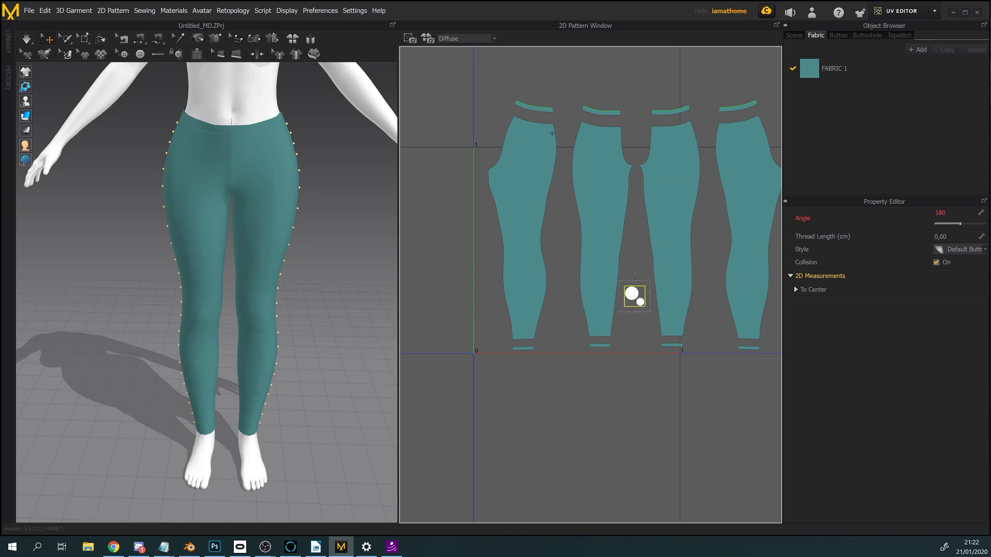
- Fit the rearranged UV layout to the unified 0-1 tile using relative UV coordinate padding of 0.01
right_click(533, 412)
left_click(571, 414)
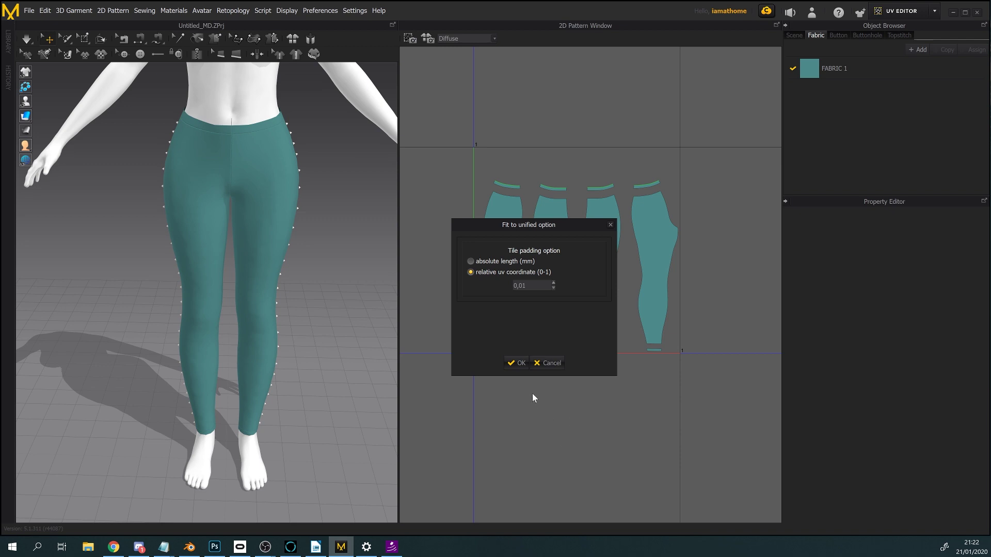
left_click(516, 363)
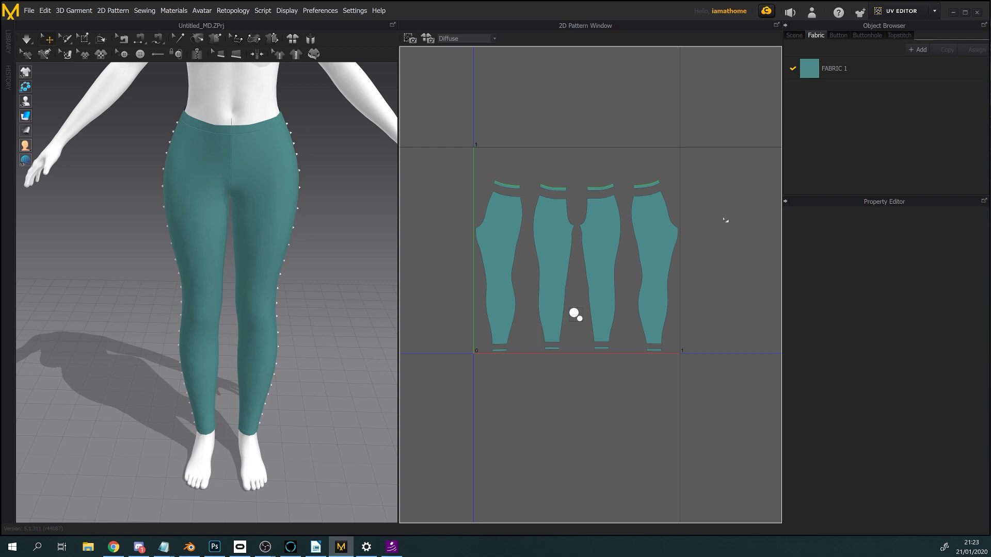
- Return to the Simulation workspace and save the project as legginglow in the lesson2 folder
left_click(934, 11)
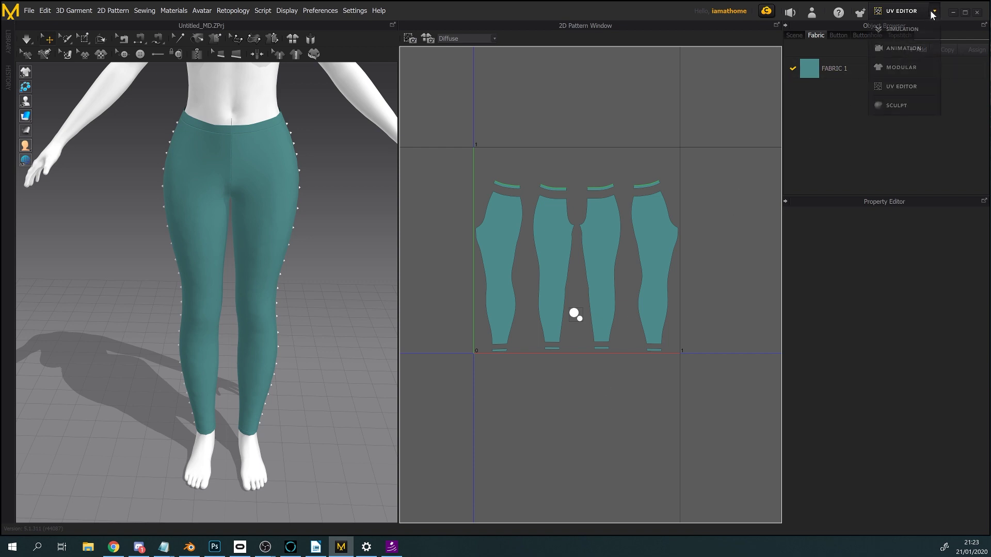
left_click(903, 26)
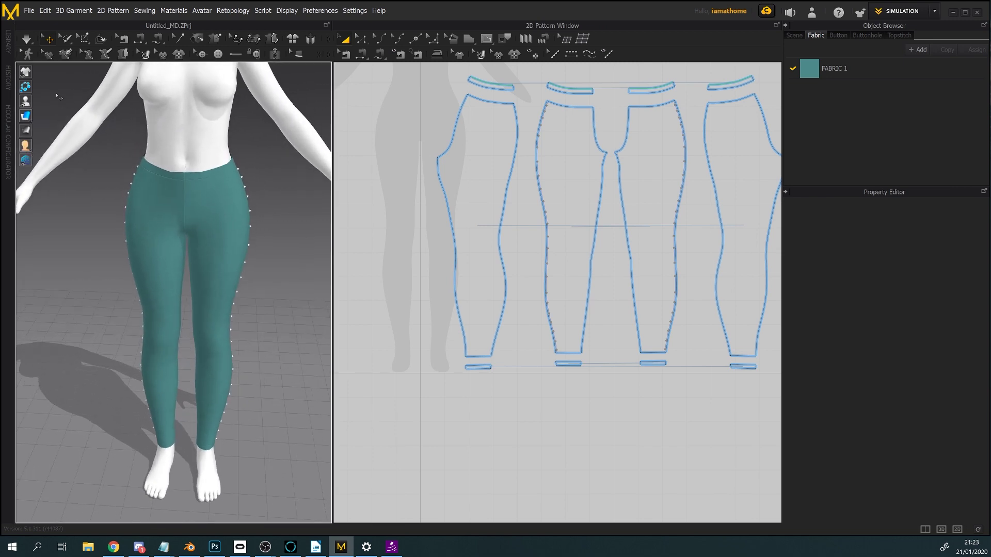
left_click(28, 11)
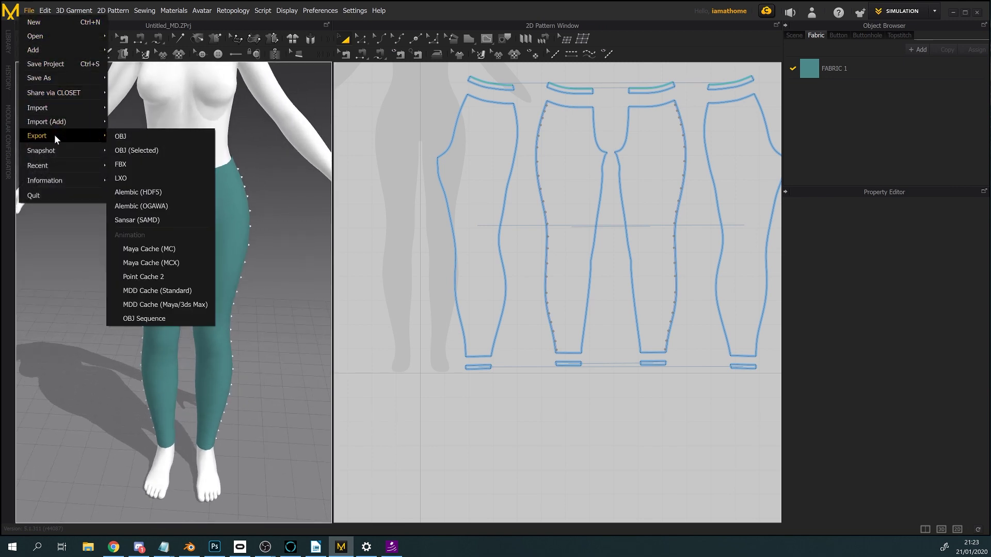
mouse_move(49, 80)
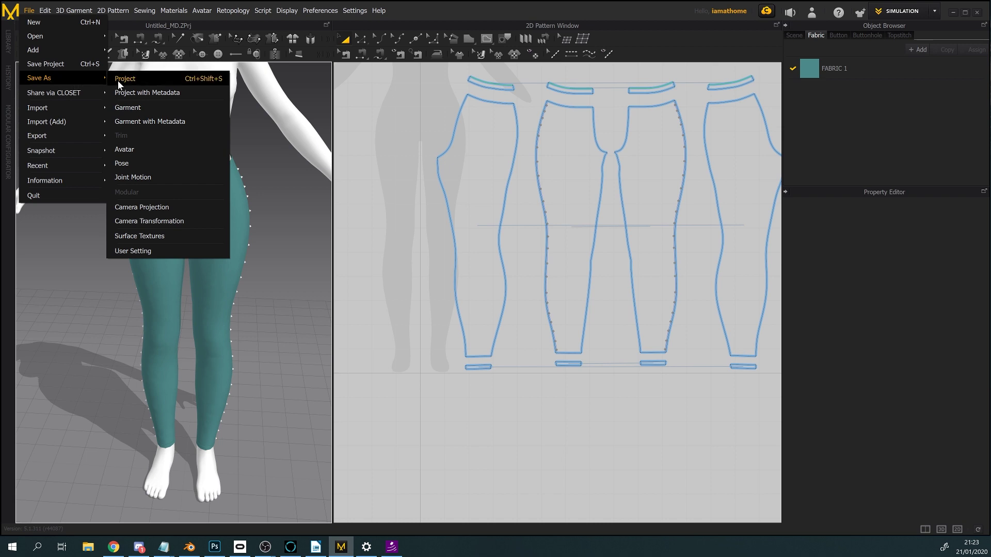
left_click(119, 80)
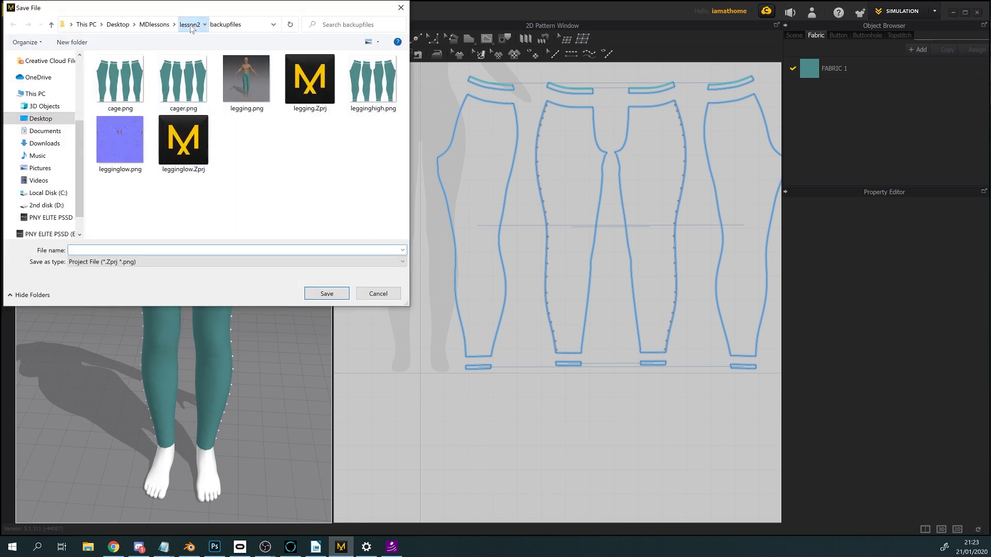
left_click(189, 25)
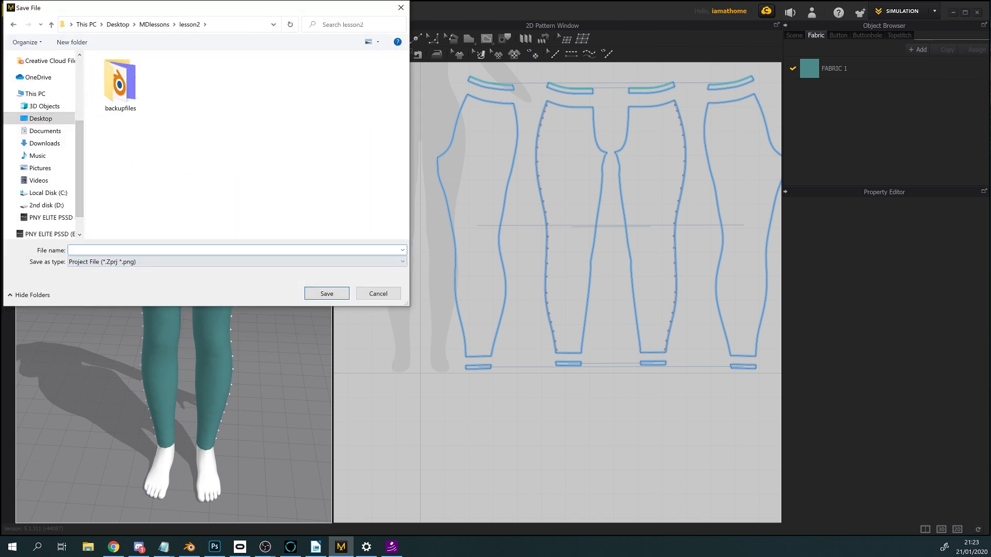
type("legging")
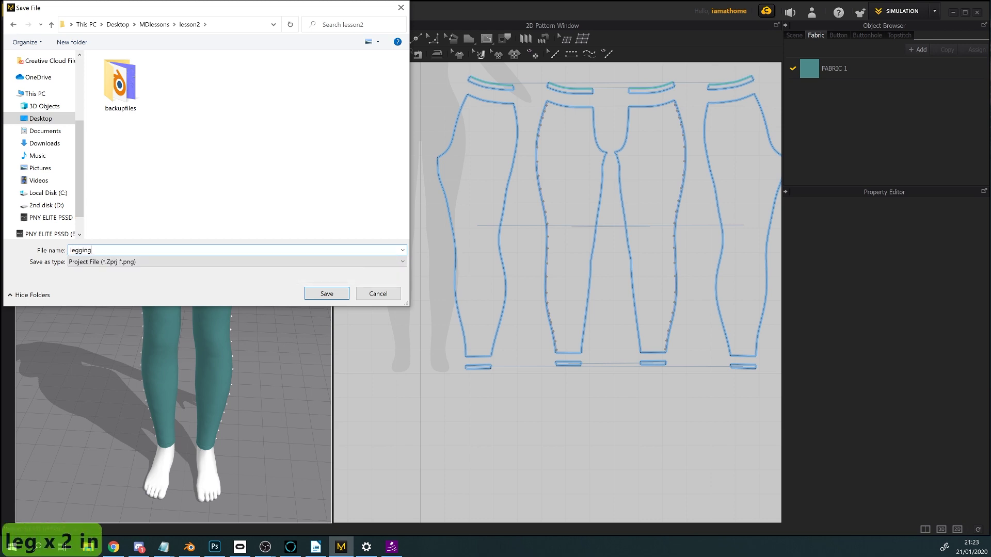
type("low")
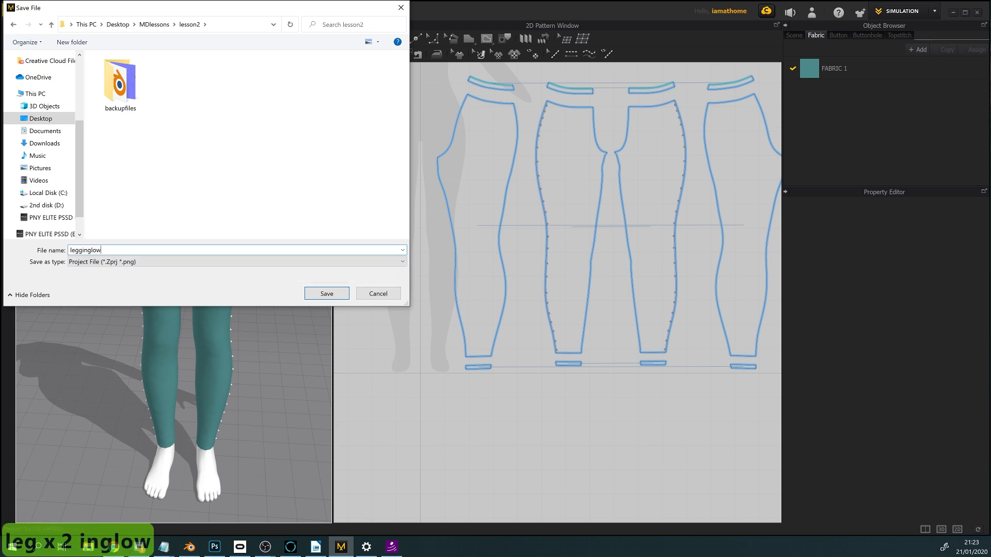
left_click(331, 293)
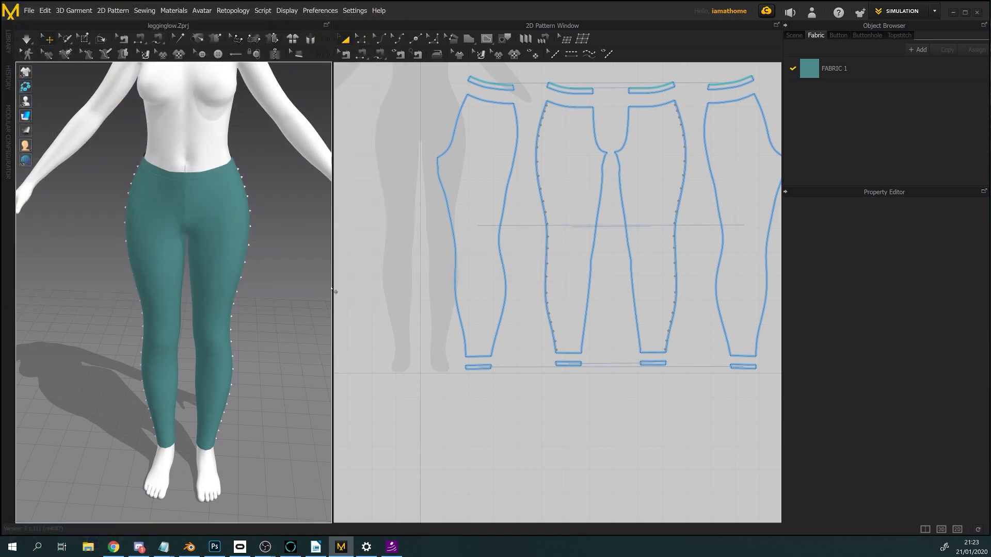
- Select all the leggings' pattern pieces and open their particle distance value
scroll(466, 324, "down", 3)
scroll(564, 324, "up", 2)
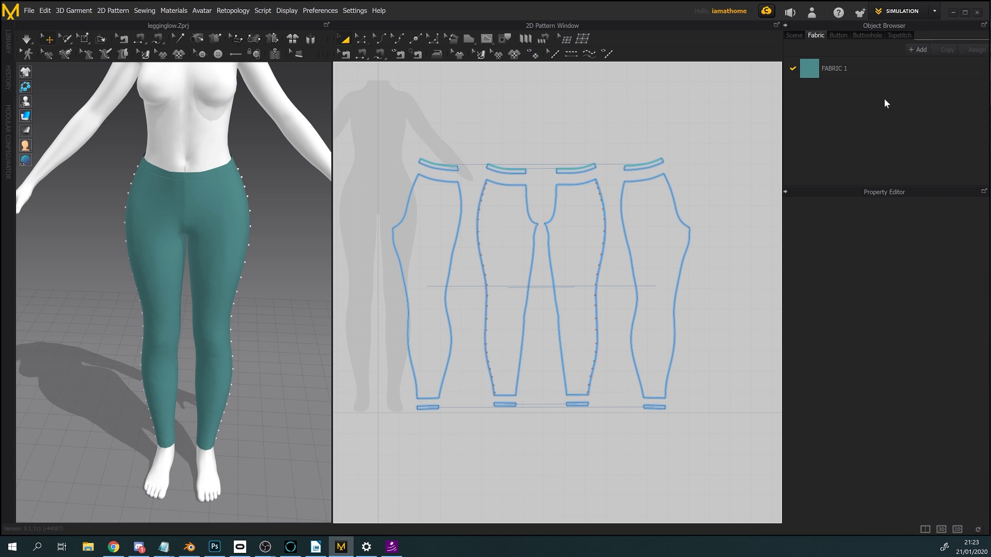
scroll(640, 177, "down", 2)
mouse_move(170, 250)
right_mouse_down()
mouse_move(34, 251)
mouse_move(170, 250)
right_mouse_up()
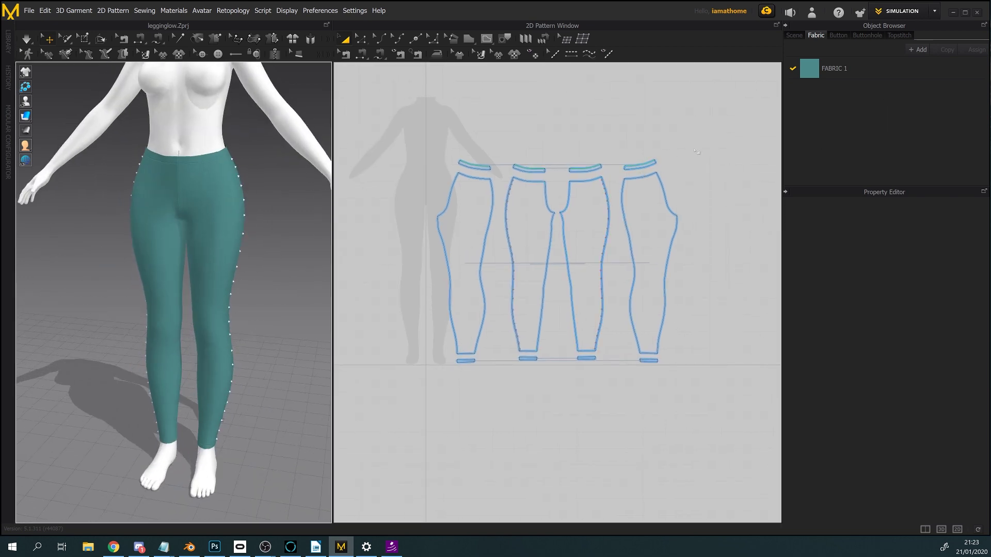
left_click_drag(714, 140, 492, 451)
left_click_drag(379, 435, 379, 435)
right_click_drag(241, 422, 230, 410)
left_click(932, 377)
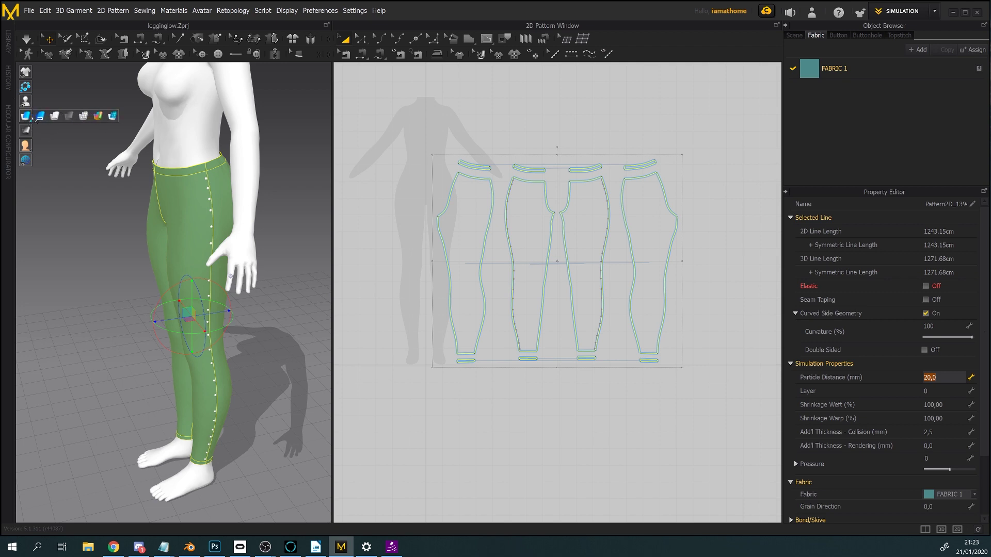
- Switch the leggings to mesh display in the 3D view and clear the pattern selection
left_click(107, 116)
right_click_drag(176, 268, 197, 271)
key("2")
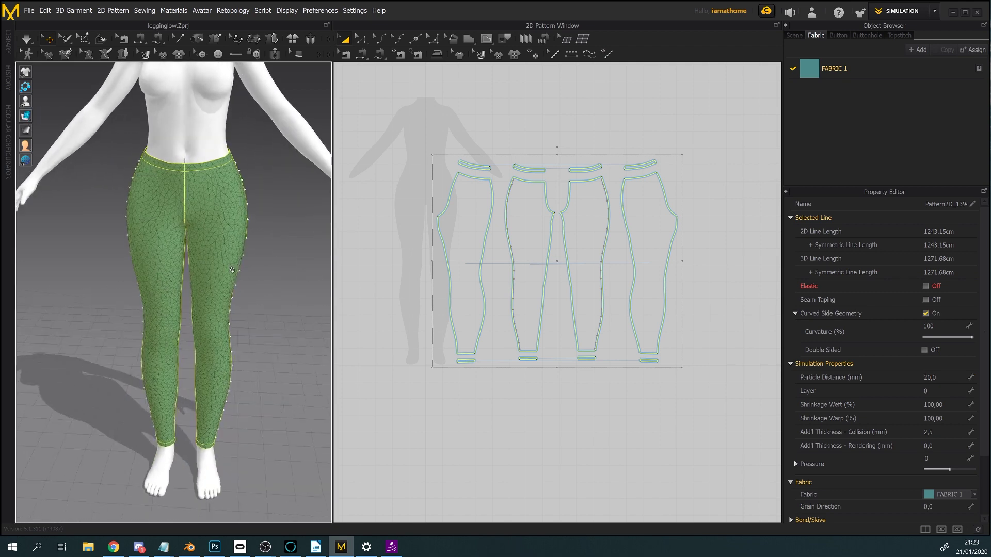
left_click(287, 300)
scroll(221, 280, "up", 3)
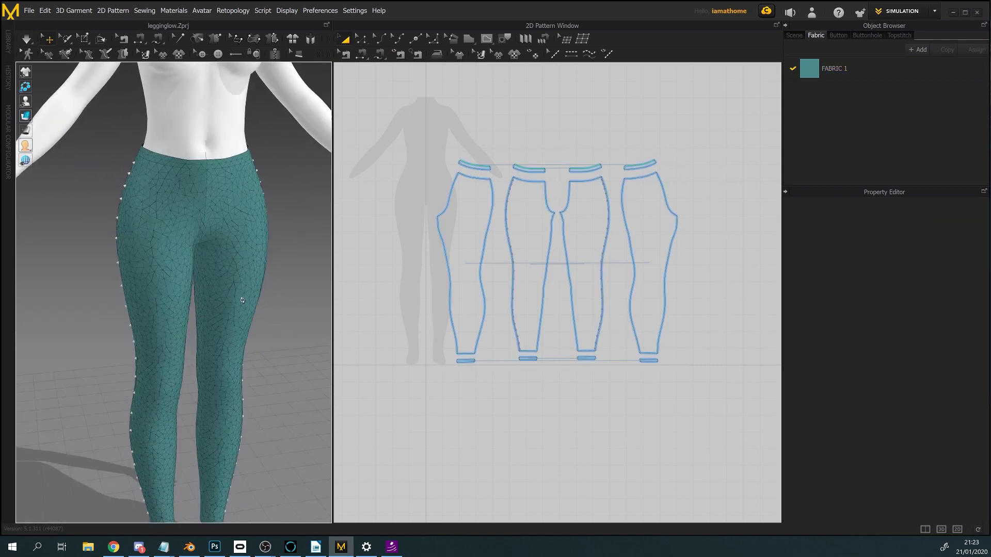
right_click_drag(221, 279, 171, 268)
- Select all the leggings' pattern pieces and set their particle distance to 5 mm
left_click_drag(719, 125, 418, 416)
left_click(941, 378)
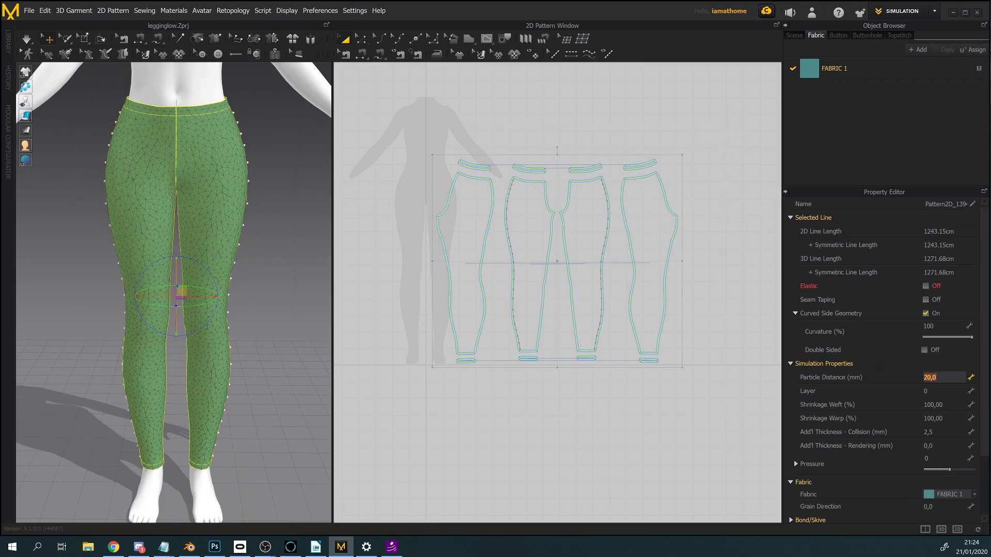
type("5")
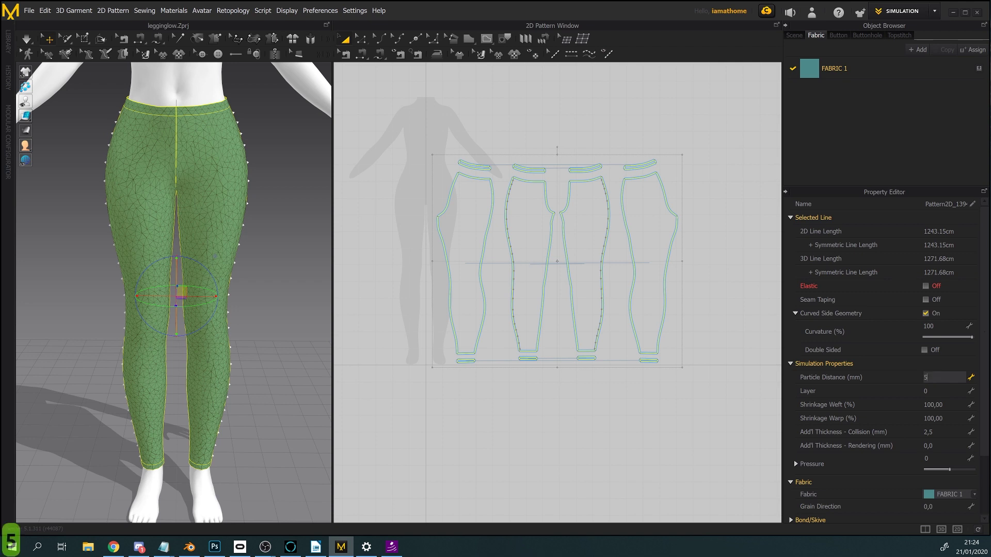
key("Return")
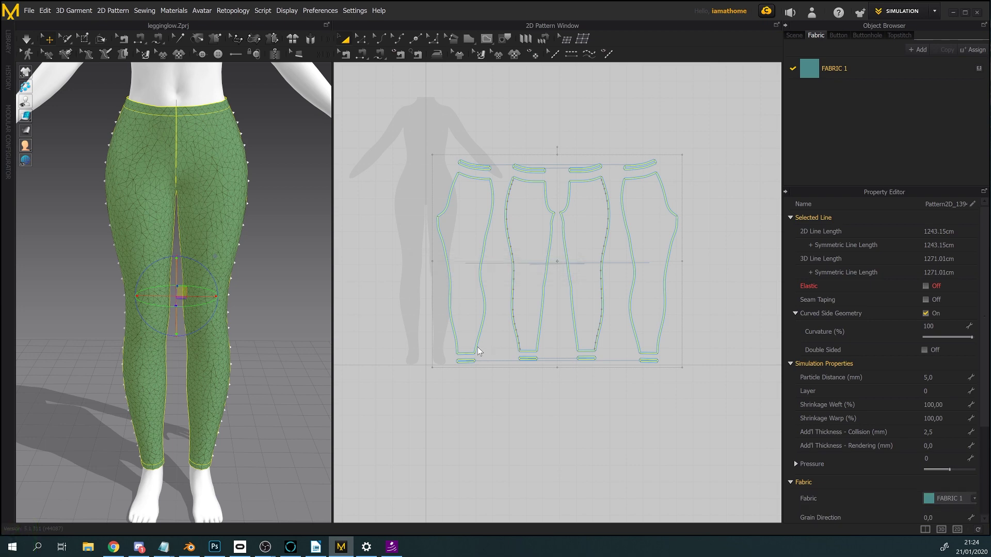
- Inspect the leggings' refined mesh up close, and run the simulation until the fabric settles before stopping it
scroll(254, 294, "up", 5)
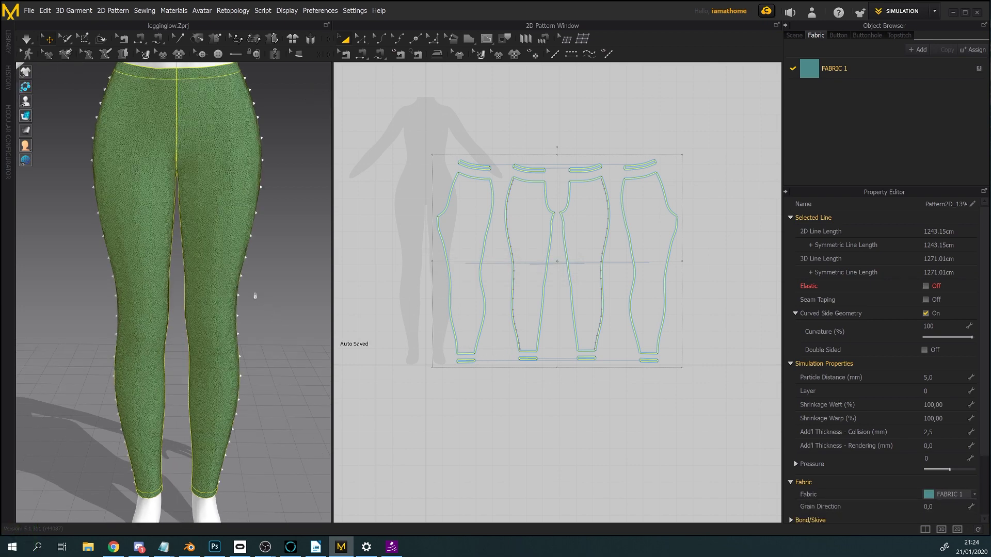
scroll(273, 380, "up", 5)
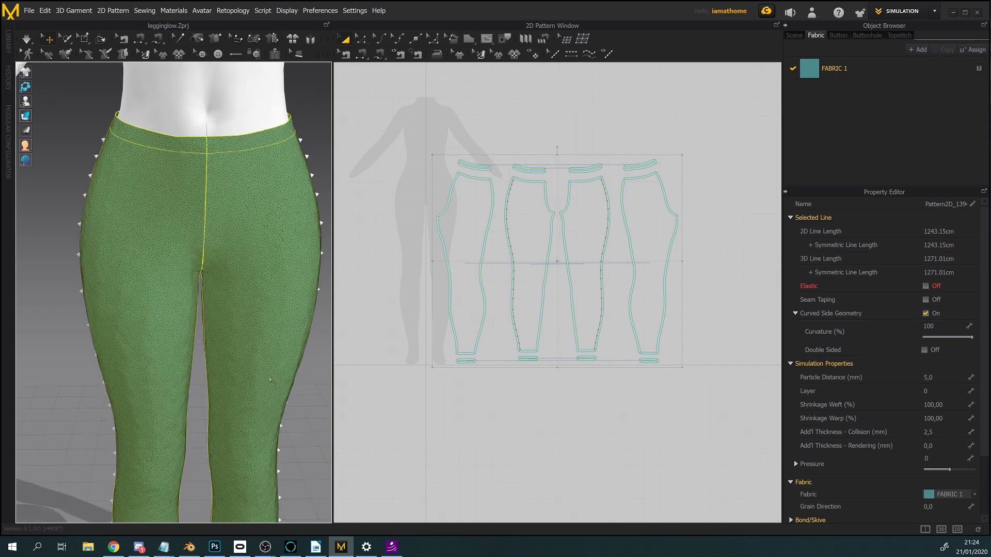
scroll(271, 383, "down", 5)
scroll(232, 400, "up", 2)
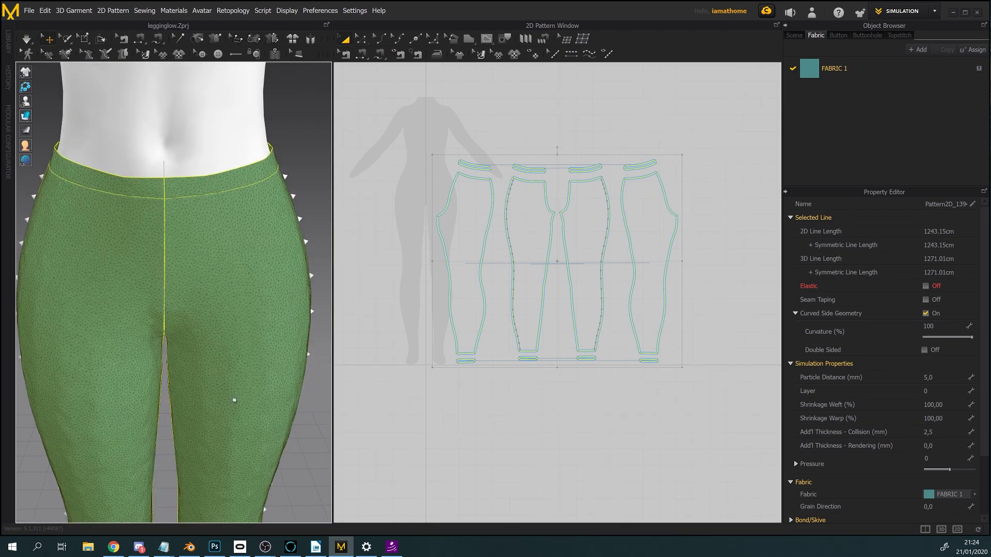
right_click_drag(232, 401, 287, 343)
scroll(288, 346, "down", 4)
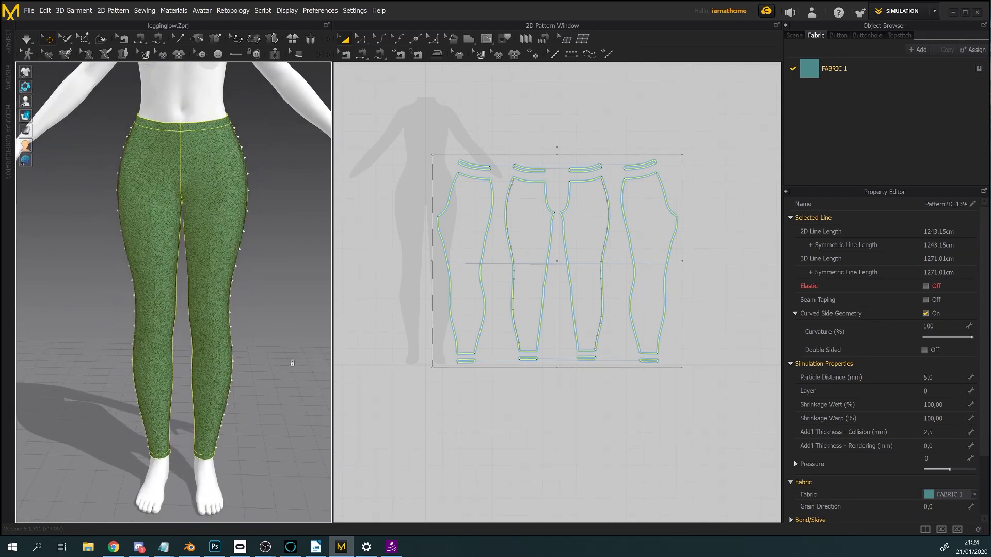
scroll(289, 364, "up", 3)
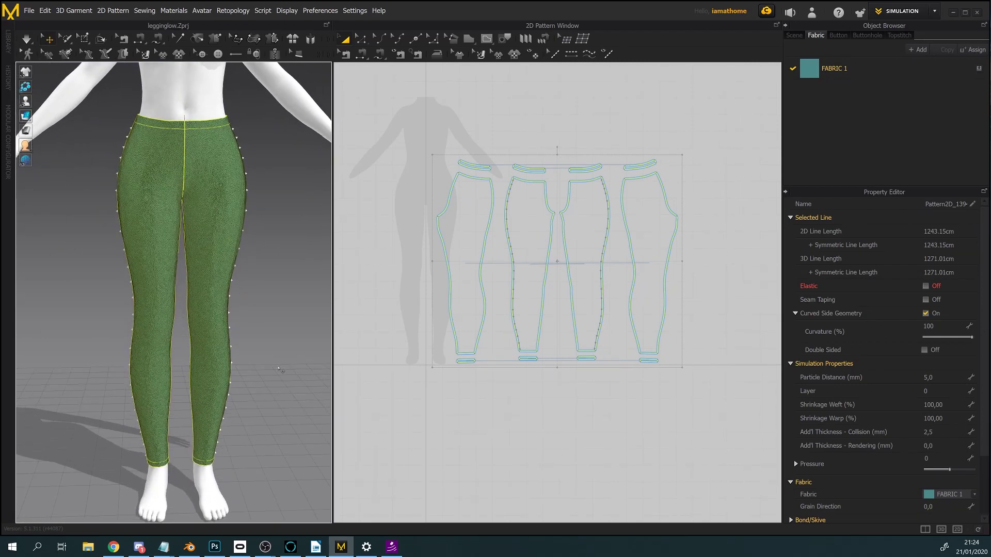
left_click(26, 38)
mouse_move(275, 259)
right_mouse_down()
mouse_move(267, 248)
mouse_move(269, 268)
mouse_move(240, 256)
mouse_move(104, 257)
mouse_move(272, 254)
right_mouse_up()
scroll(268, 255, "up", 5)
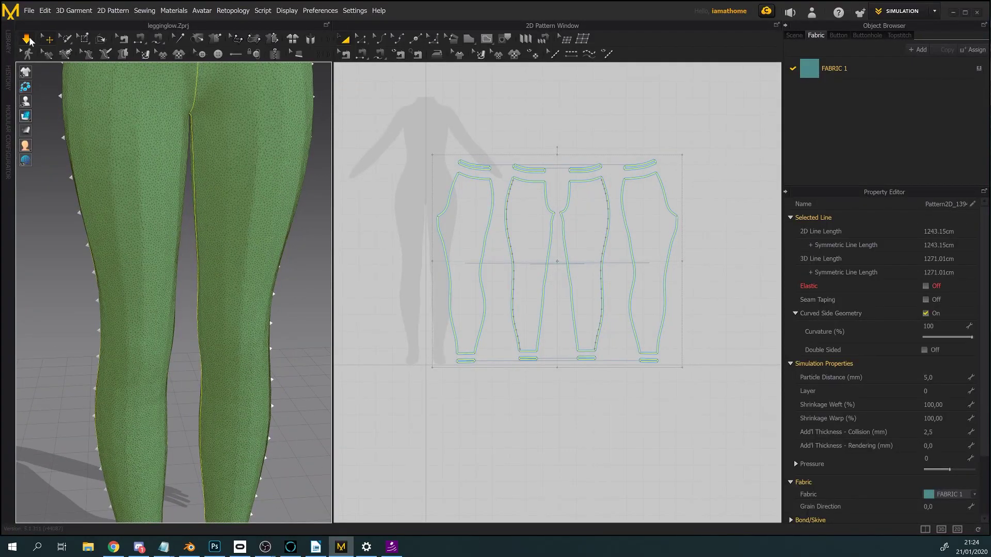
left_click(26, 39)
- Switch the garment display from mesh to the plain white surface and clear the pattern selection
mouse_move(32, 116)
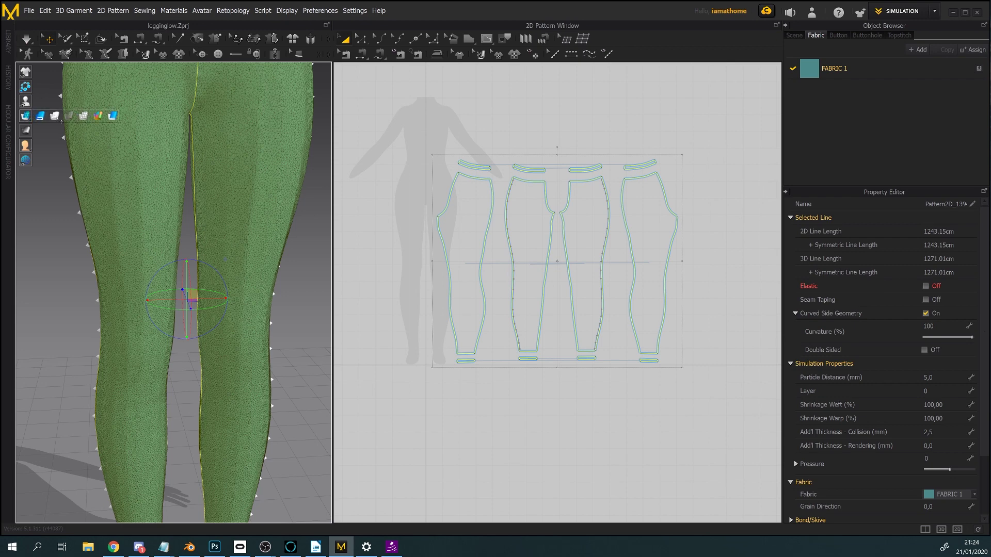
left_click(54, 116)
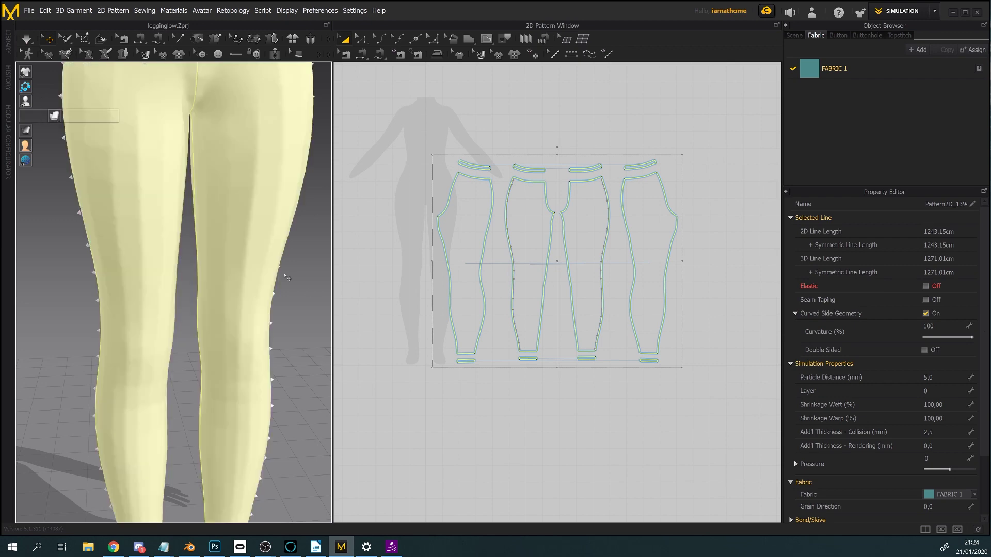
left_click(292, 307)
right_click_drag(292, 306, 240, 193)
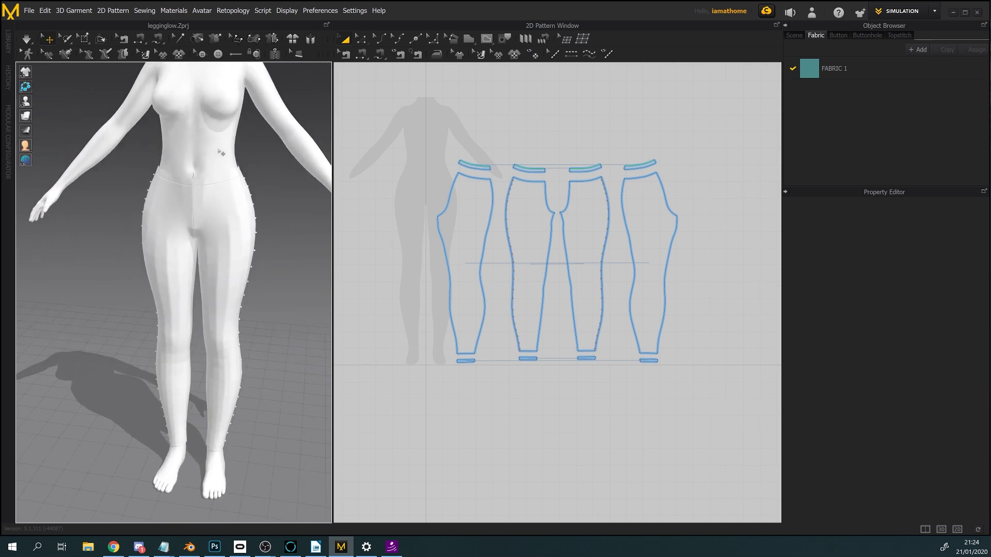
- Display the avatar as a mesh to check its polygon density, and deselect it
left_click(214, 147)
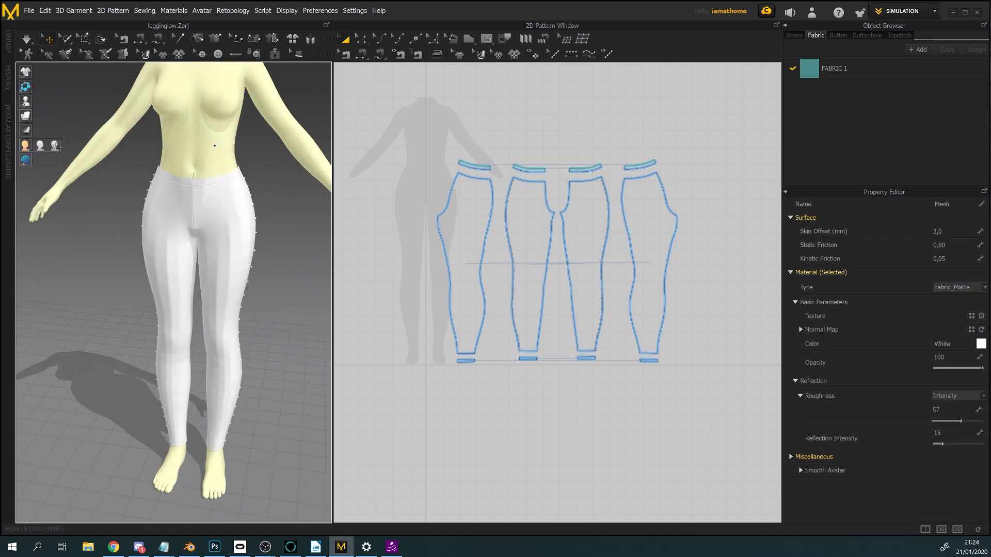
left_click(25, 146)
right_click_drag(215, 277, 224, 270)
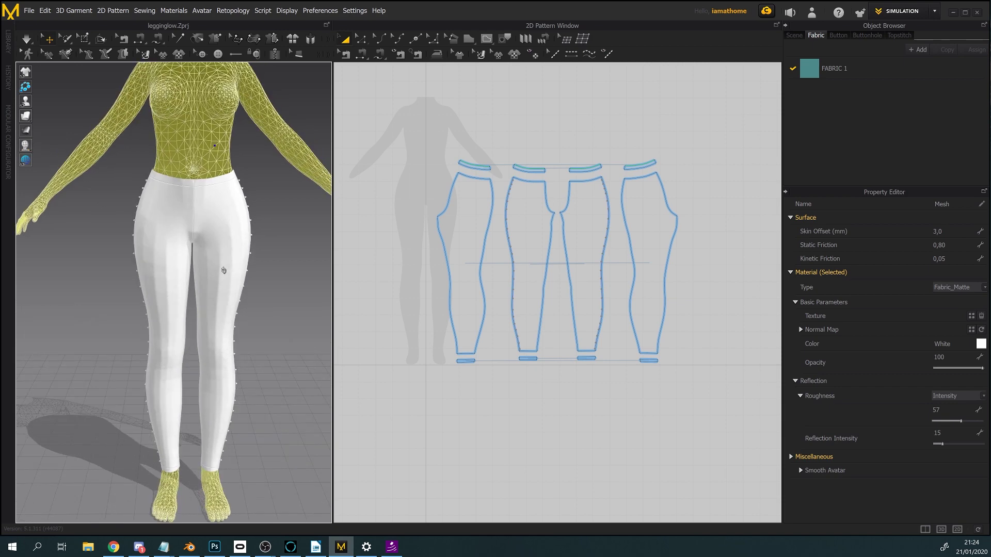
left_click(272, 304)
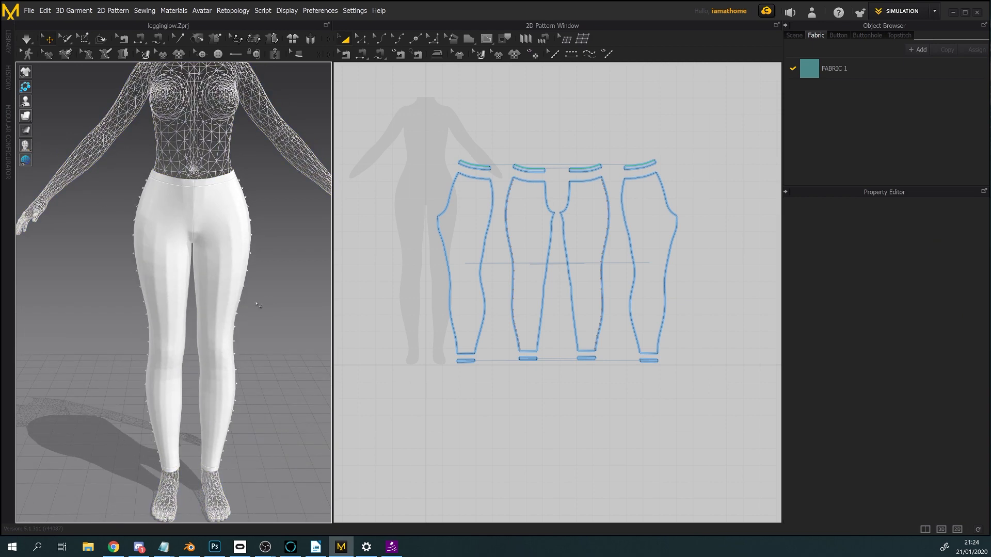
right_click_drag(257, 306, 262, 313)
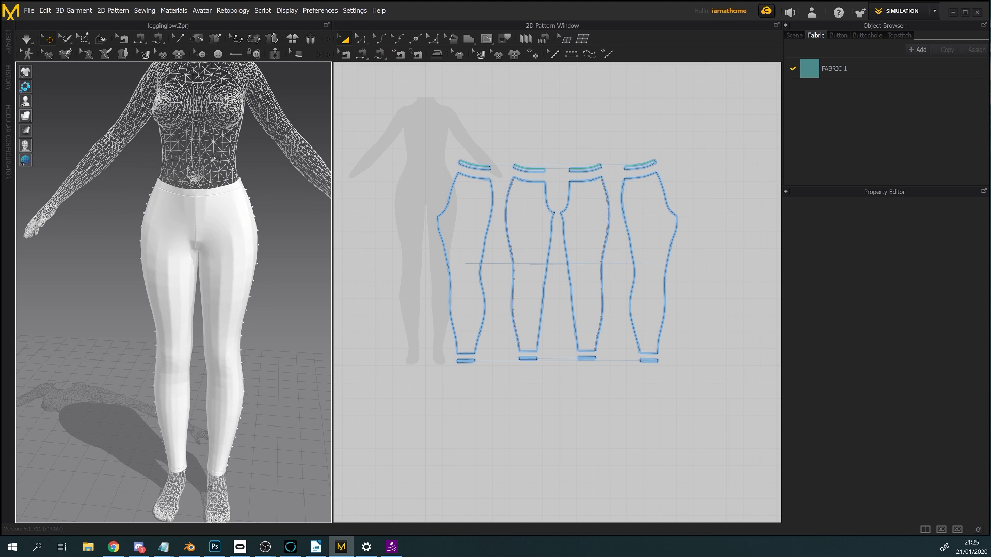
- Turn on smoothing for the avatar and set its division level to 2
left_click(215, 158)
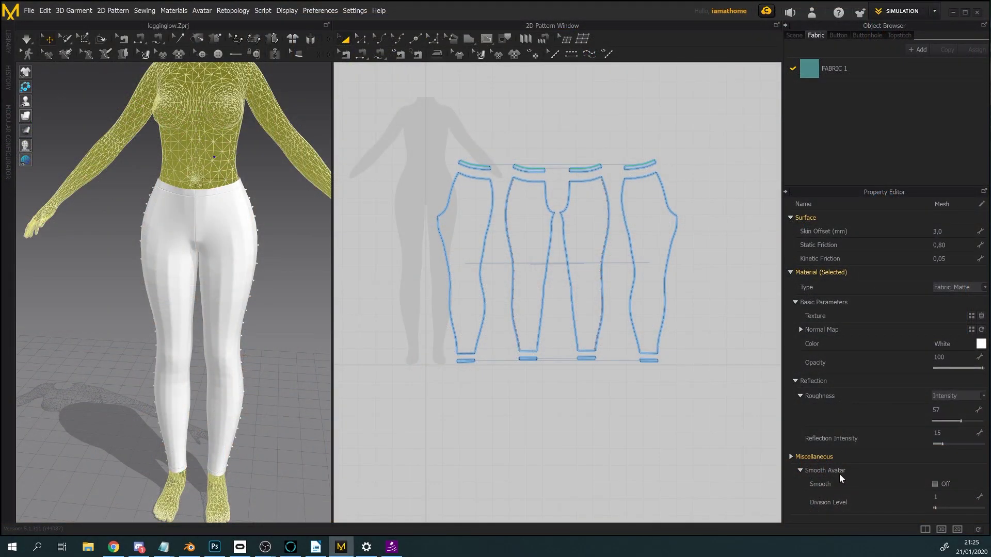
left_click(935, 485)
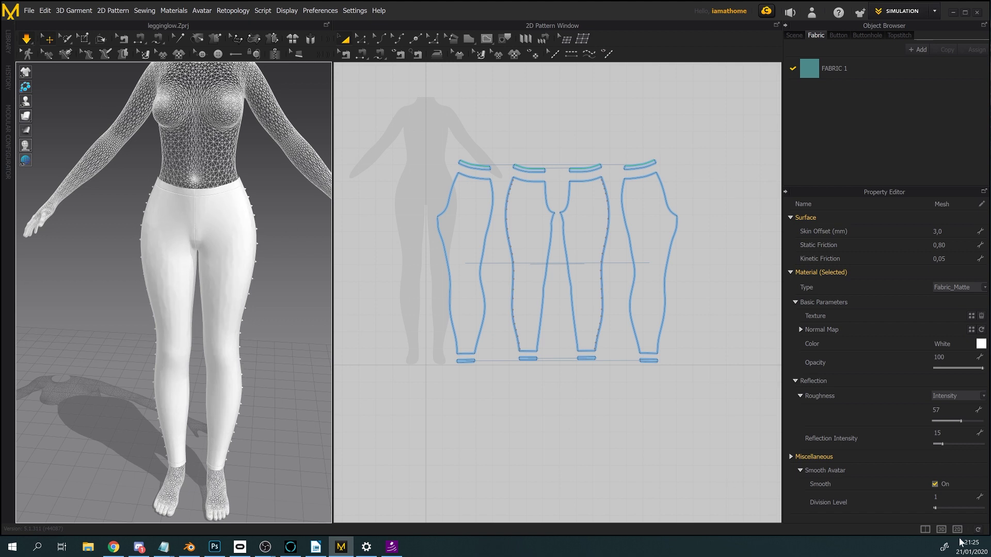
left_click(936, 497)
type("2")
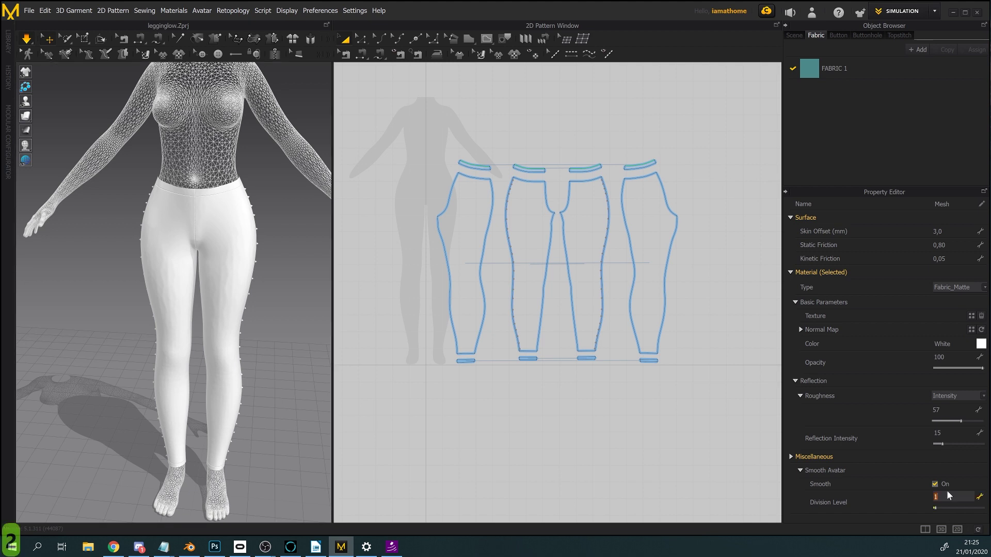
key("Return")
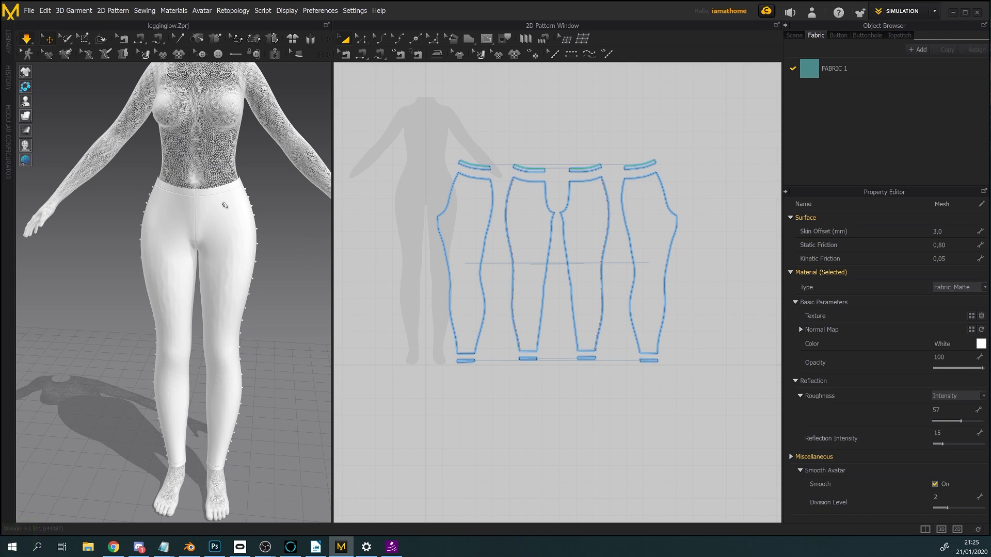
- Stop the simulation and examine the smoothed leggings' fit from the back and the front
mouse_move(251, 279)
right_mouse_down()
mouse_move(381, 274)
mouse_move(136, 283)
mouse_move(252, 289)
right_mouse_up()
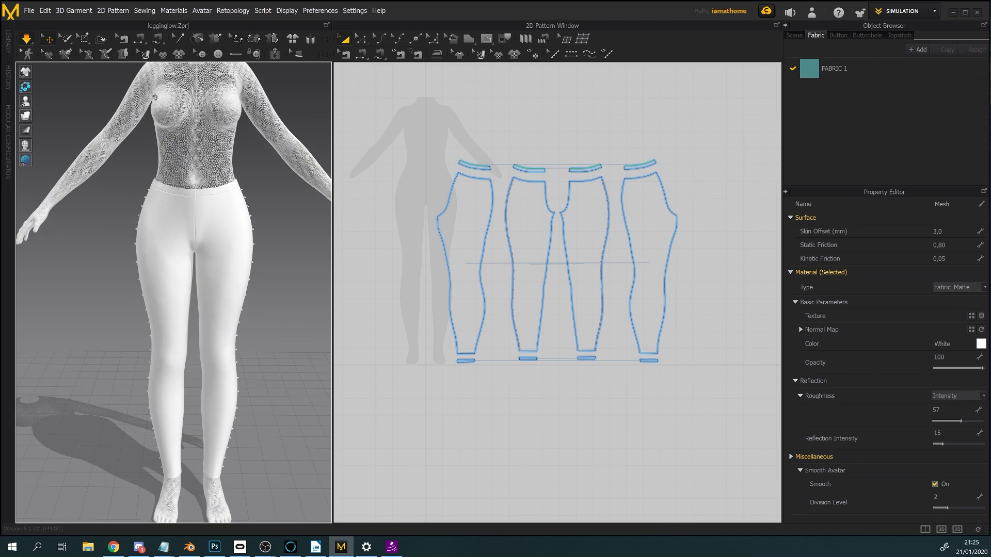
left_click(27, 38)
right_click_drag(317, 322, 264, 316)
scroll(284, 298, "up", 2)
middle_click_drag(284, 299, 235, 329)
mouse_move(235, 330)
right_mouse_down()
mouse_move(244, 326)
mouse_move(227, 317)
right_mouse_up()
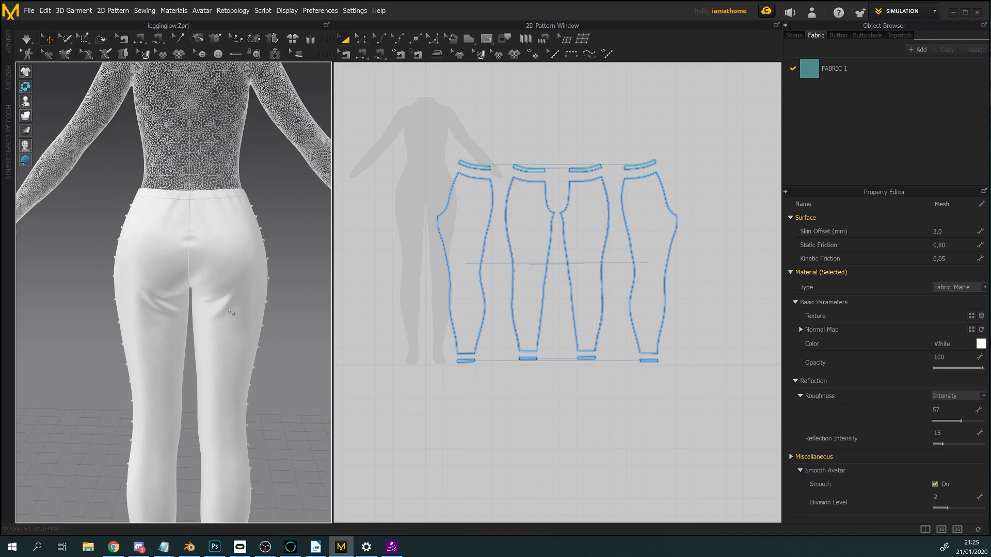
right_click_drag(169, 245, 247, 334)
scroll(253, 338, "down", 5)
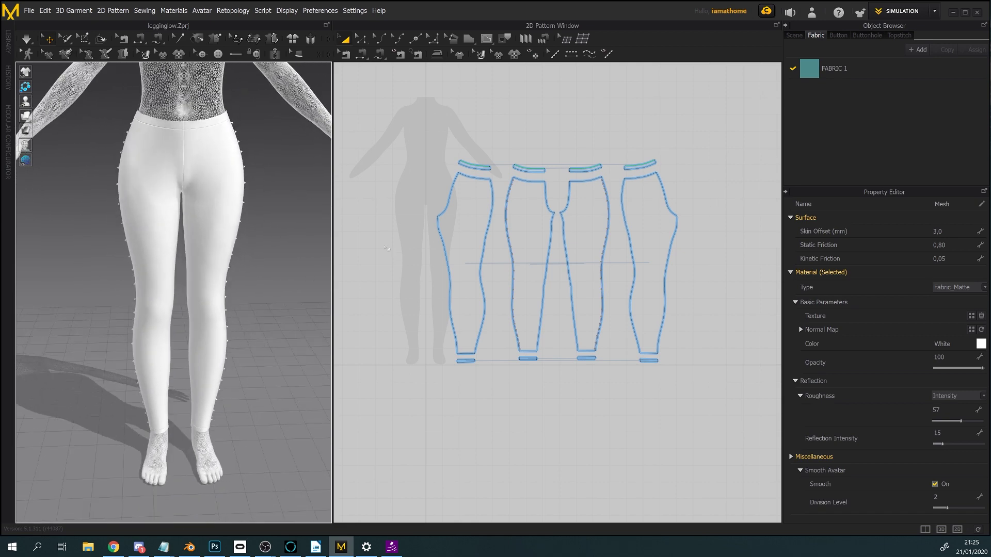
- Select all four leg panels and set their Shrinkage Weft to 105%
left_click(480, 216)
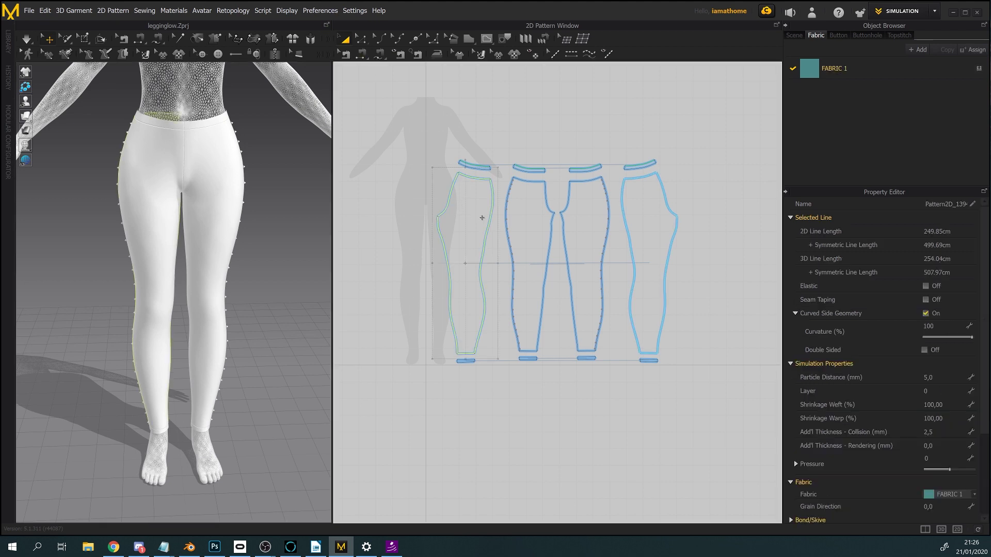
left_click(537, 241, "shift")
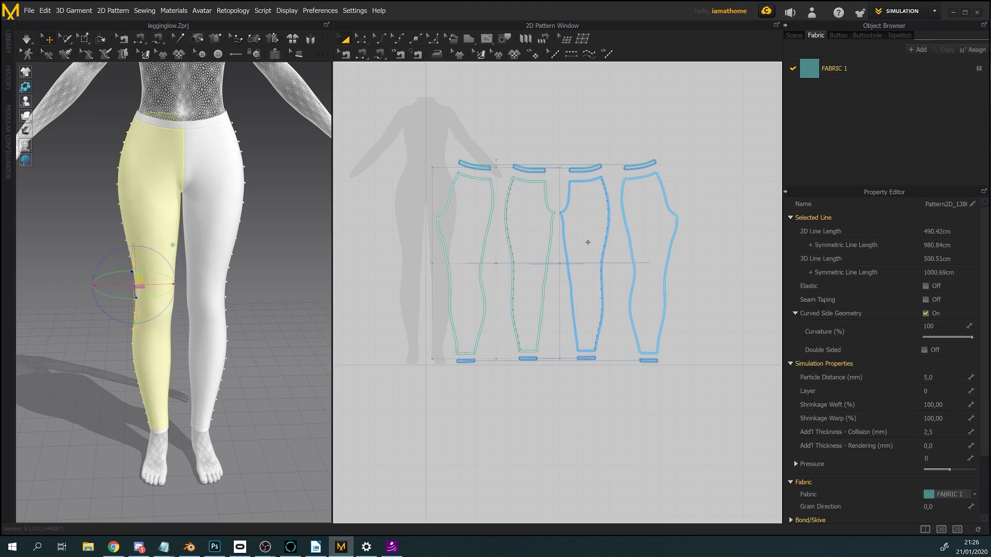
left_click(590, 241, "shift")
left_click(645, 241, "shift")
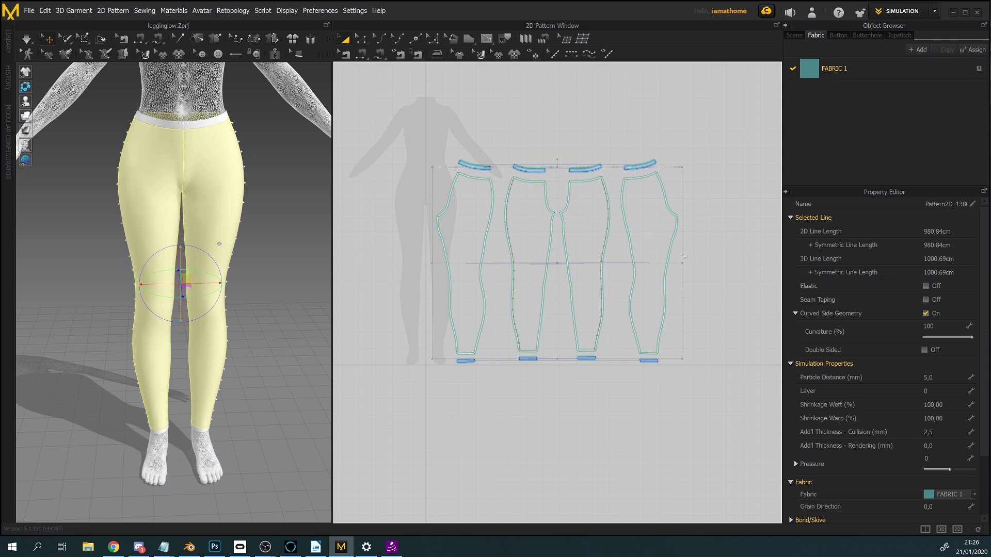
right_click_drag(303, 287, 233, 219)
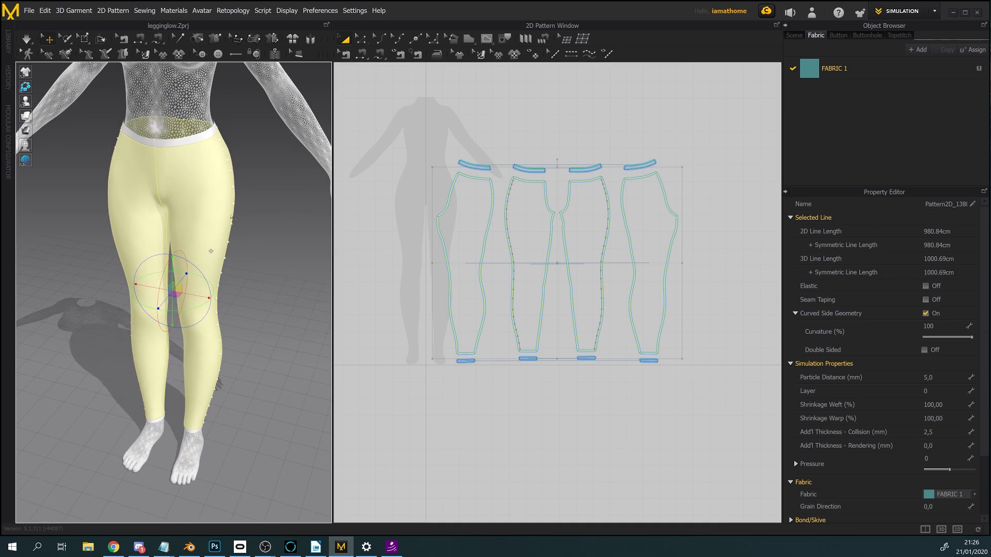
right_click_drag(267, 331, 262, 305)
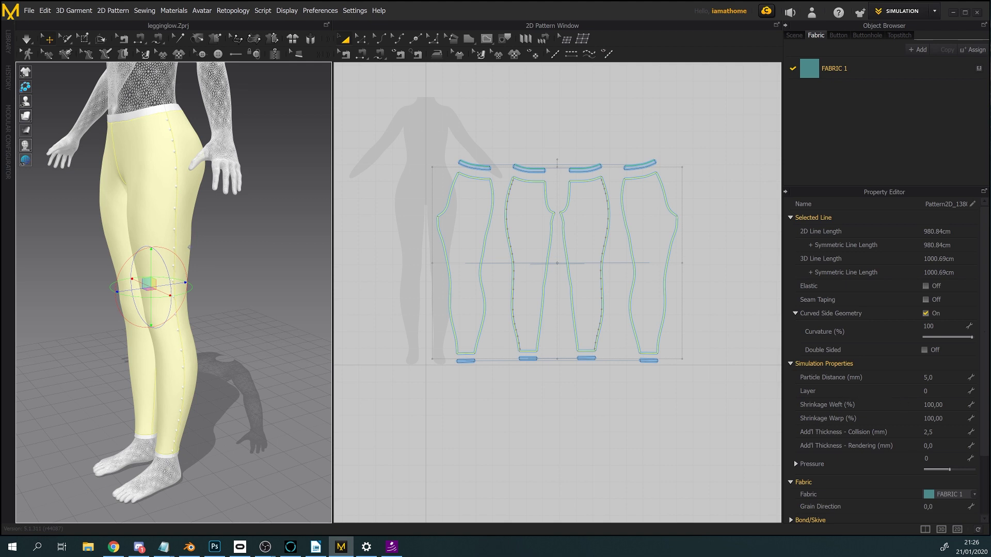
left_click(939, 404)
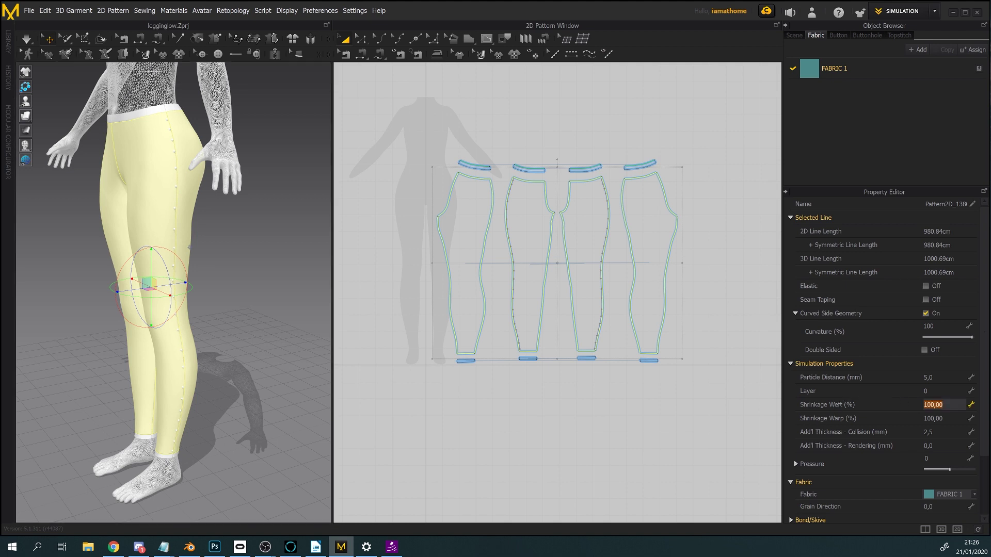
type("10")
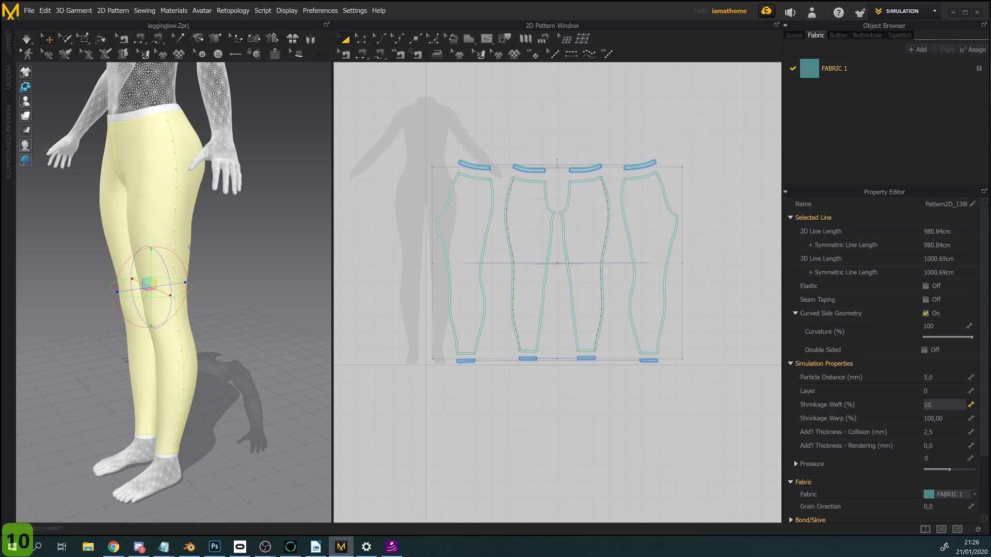
type("5")
key("Tab")
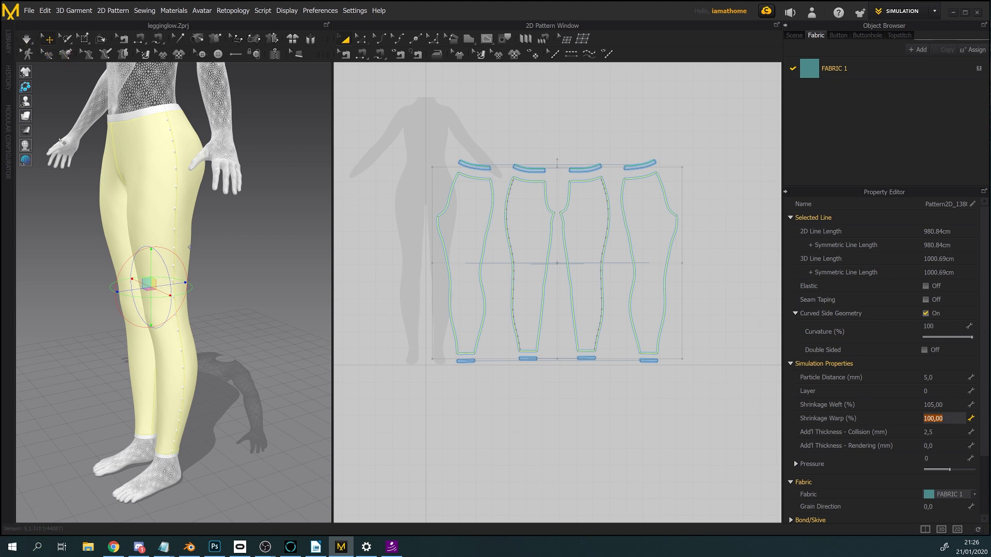
- Switch the garment and the avatar to textured surface display and clear the pattern selection
mouse_move(26, 117)
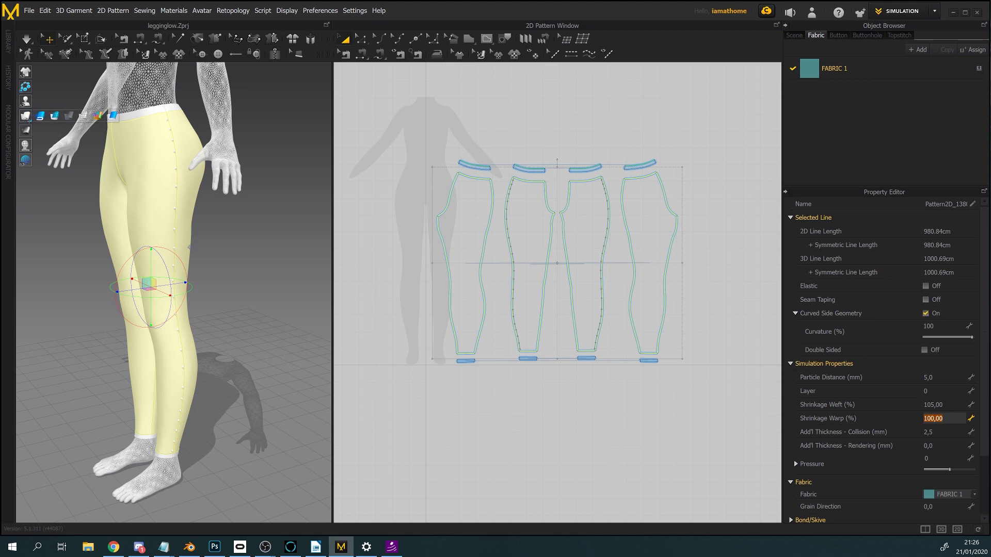
left_click(110, 117)
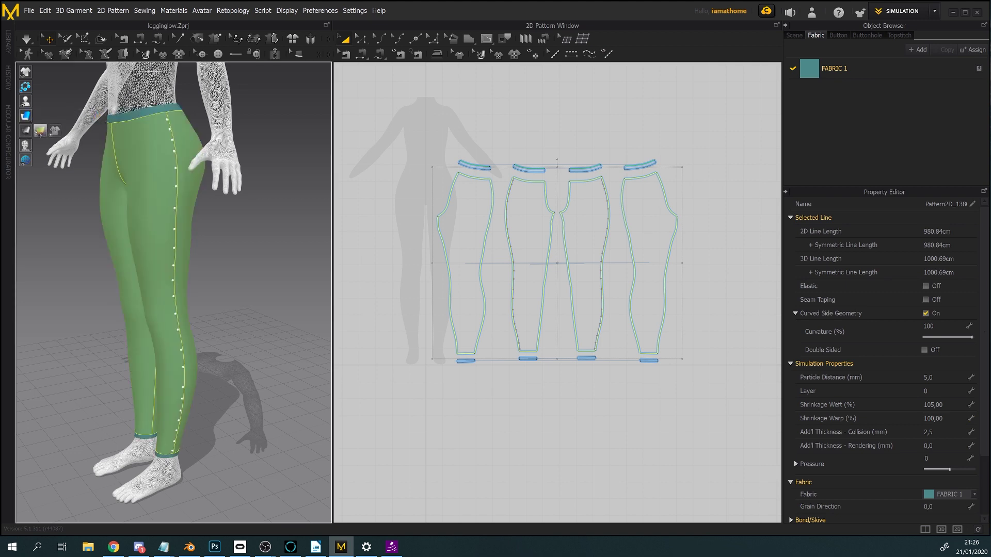
left_click(53, 146)
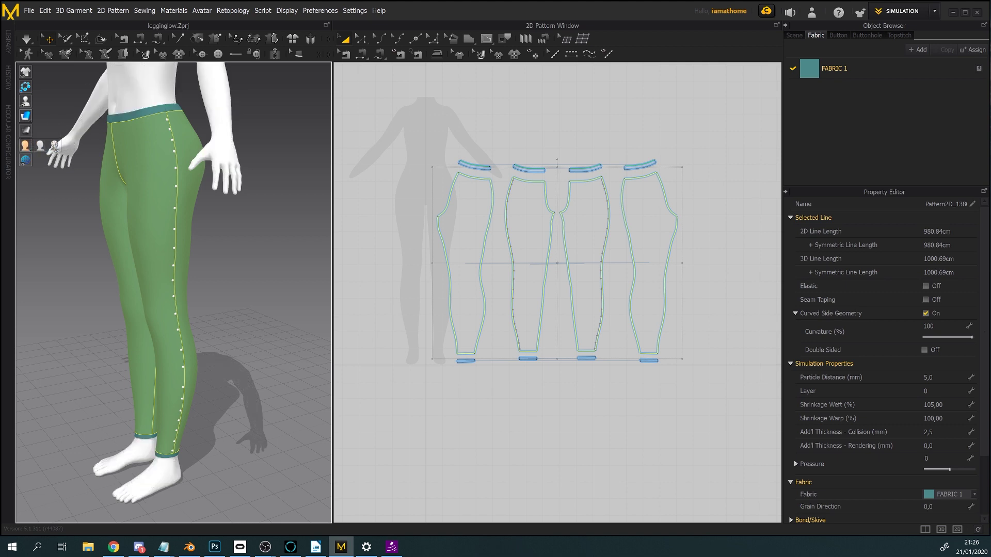
left_click(347, 295)
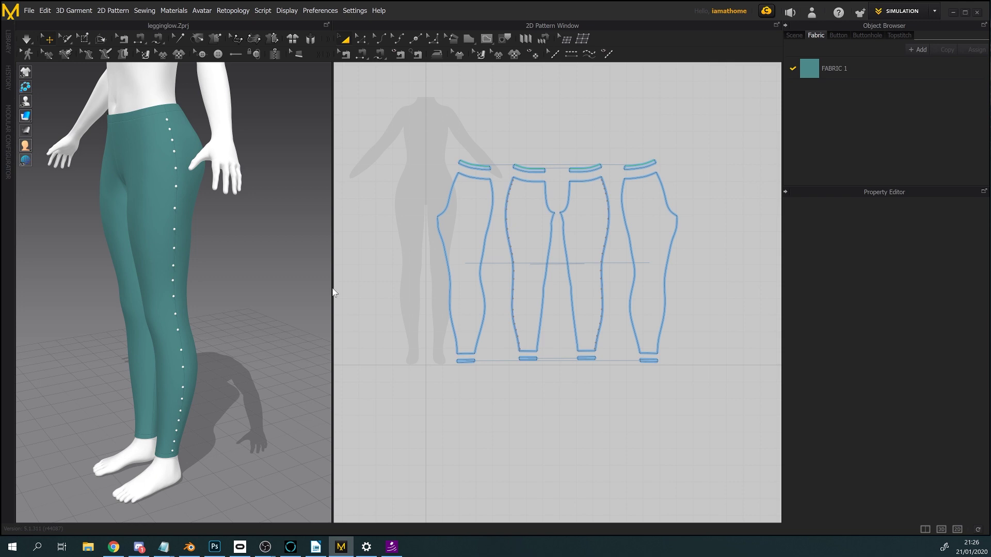
- Enlarge the 3D garment view and start simulating the leggings with the new weft shrinkage
left_click_drag(334, 293, 473, 302)
right_click_drag(312, 300, 356, 307)
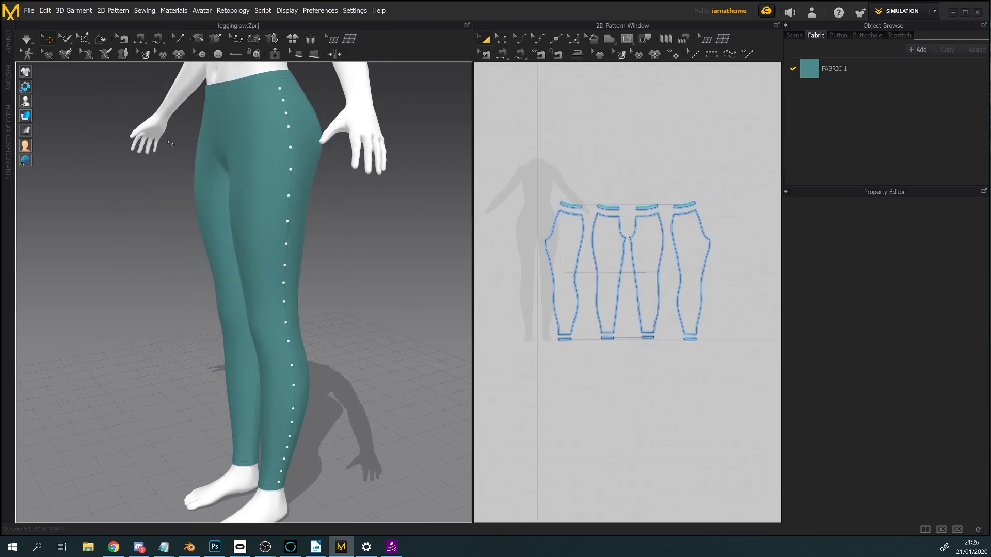
key("space")
right_click_drag(370, 292, 203, 253)
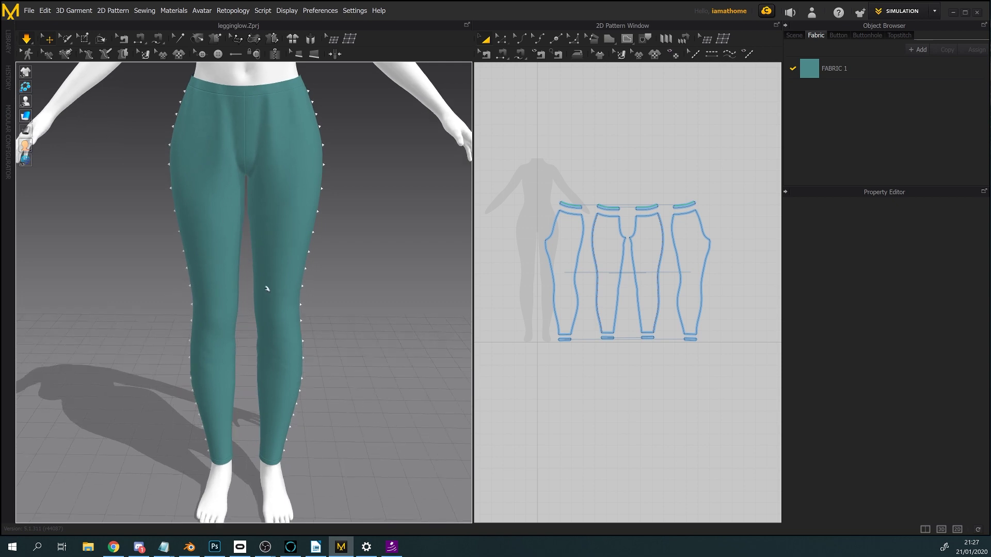
right_click_drag(266, 289, 207, 368)
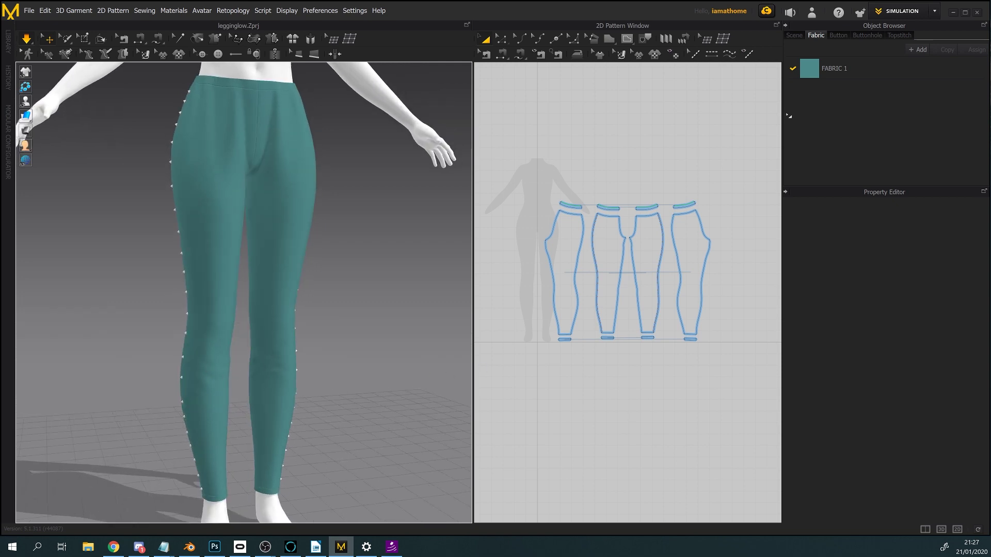
- Set the Shrinkage Warp of all four leg panels to 105% while the simulation runs
left_click(844, 72)
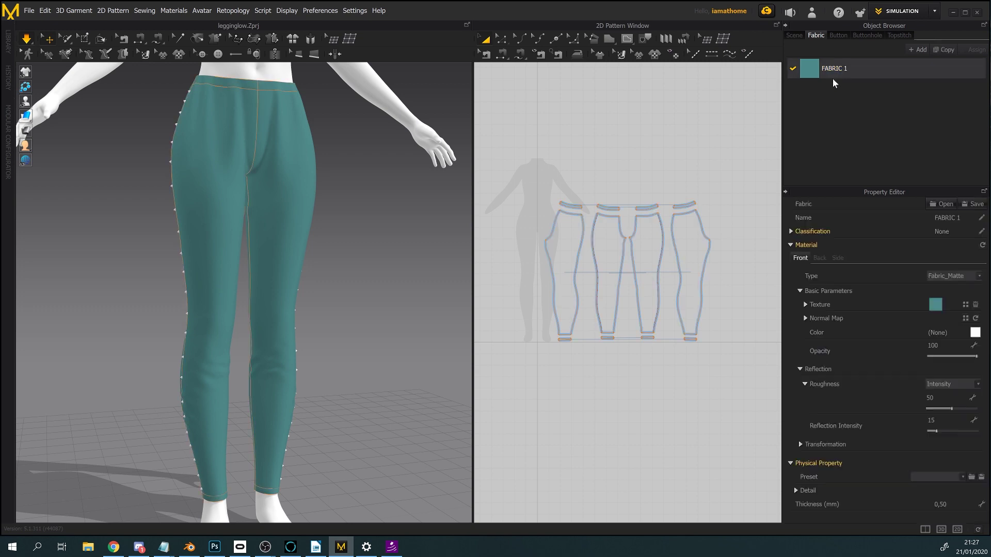
left_click(568, 256)
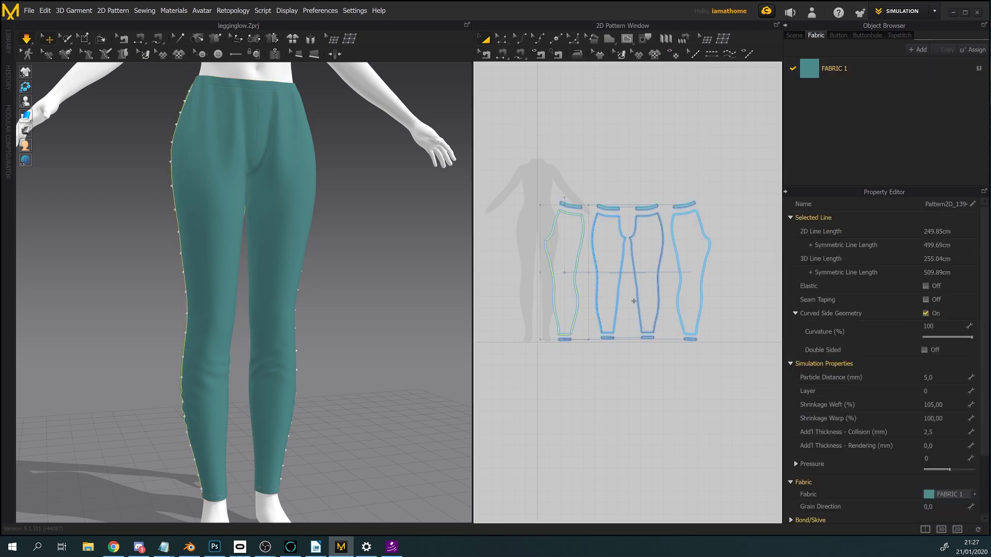
scroll(639, 303, "down", 2)
scroll(639, 303, "up", 6)
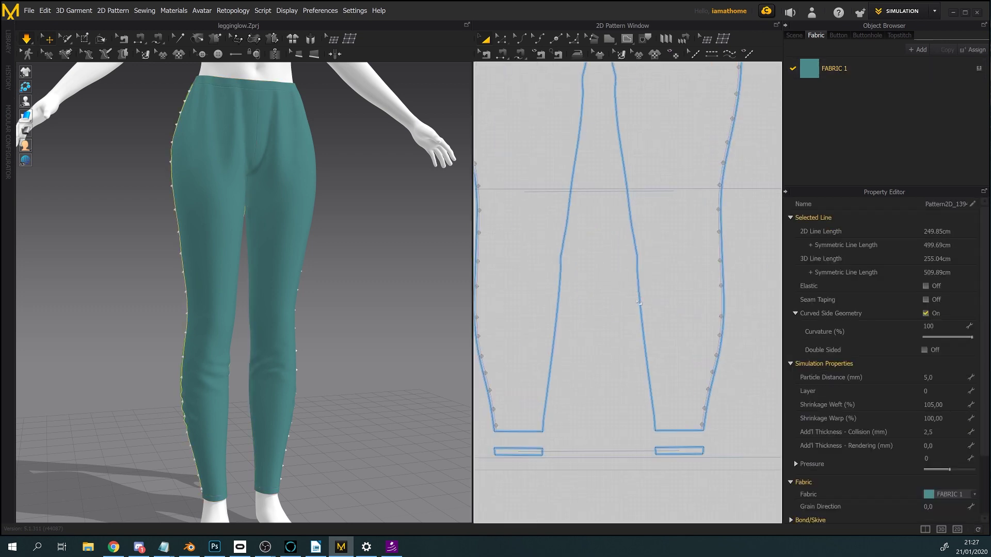
scroll(614, 287, "down", 3)
scroll(595, 271, "down", 1)
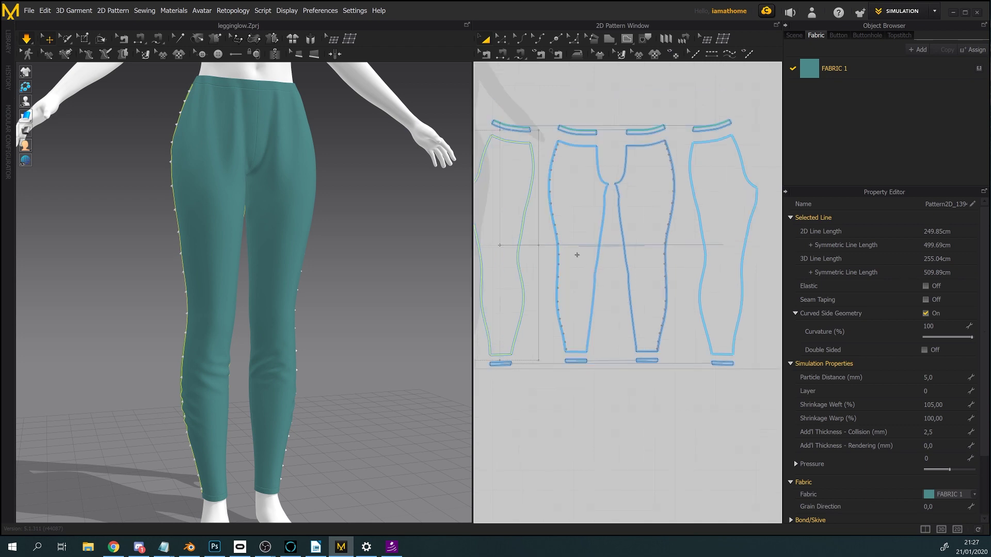
left_click(577, 255)
left_click(653, 247, "shift")
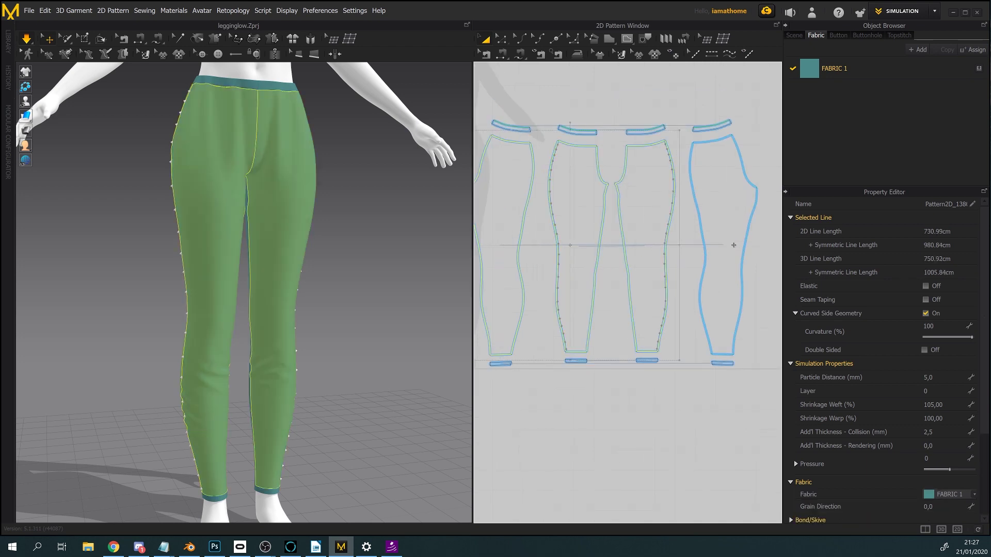
left_click(734, 245, "shift")
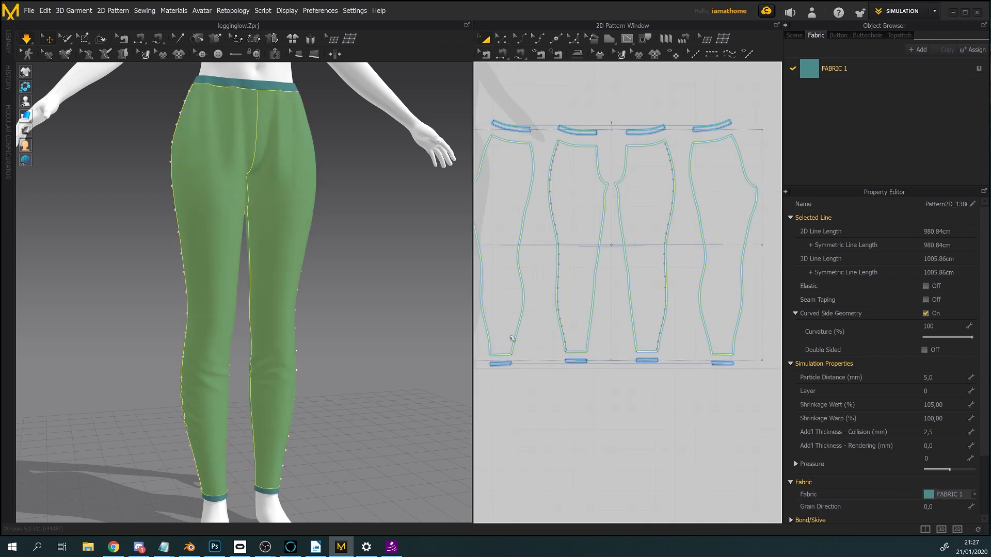
left_click(933, 418)
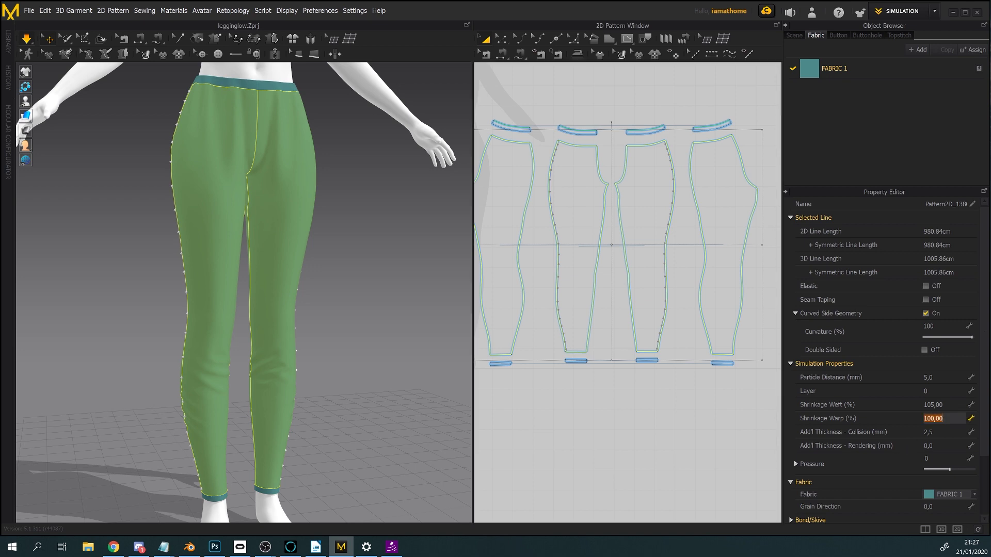
type("105")
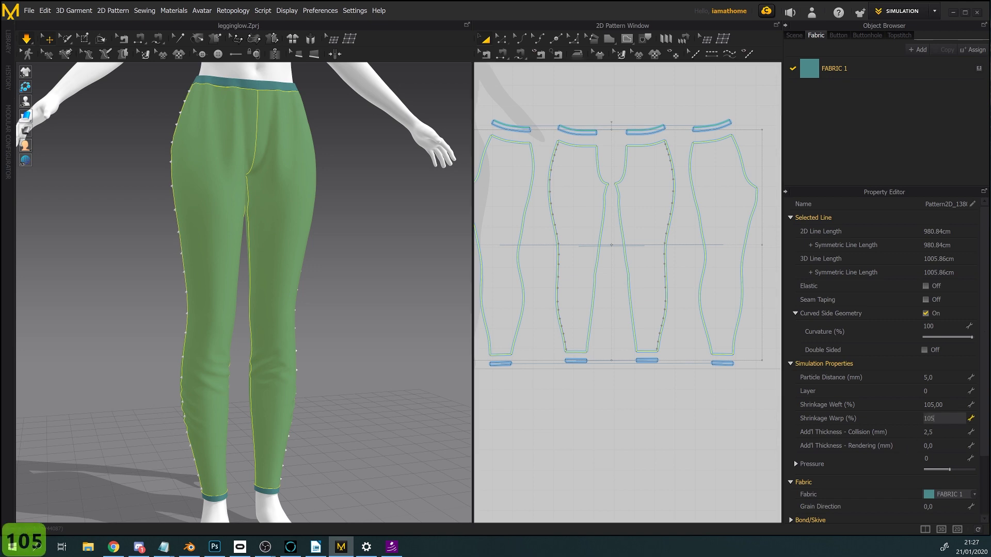
key("Return")
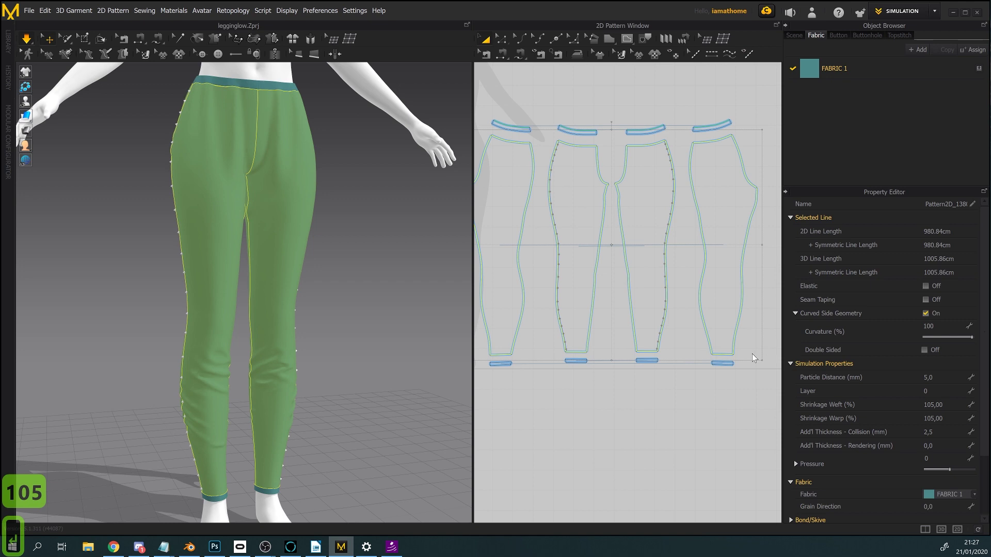
- Examine the leggings from the front as the fabric settles, and stop the simulation
mouse_move(413, 375)
right_mouse_down()
mouse_move(308, 383)
mouse_move(449, 382)
mouse_move(319, 383)
mouse_move(401, 381)
right_mouse_up()
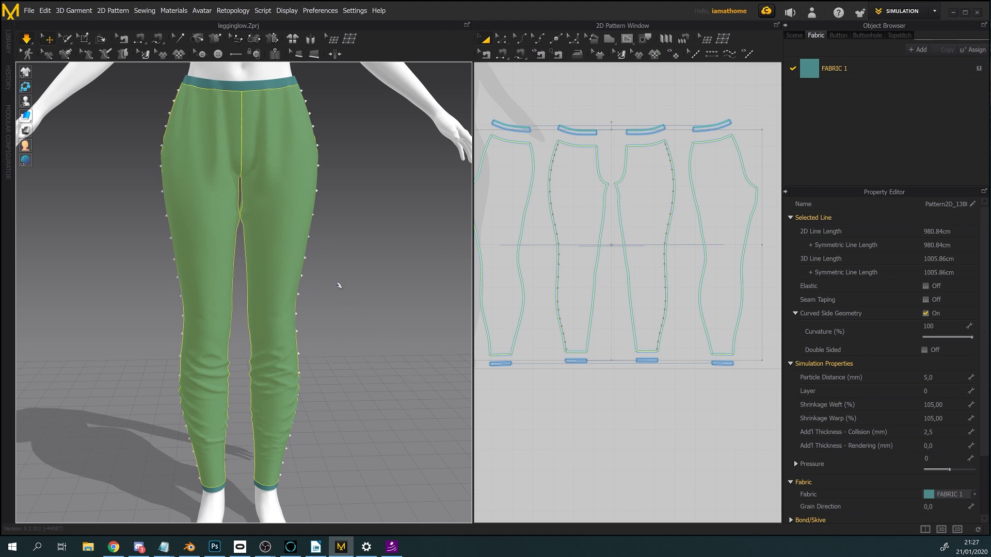
mouse_move(354, 328)
right_mouse_down()
mouse_move(314, 327)
mouse_move(355, 327)
mouse_move(343, 313)
right_mouse_up()
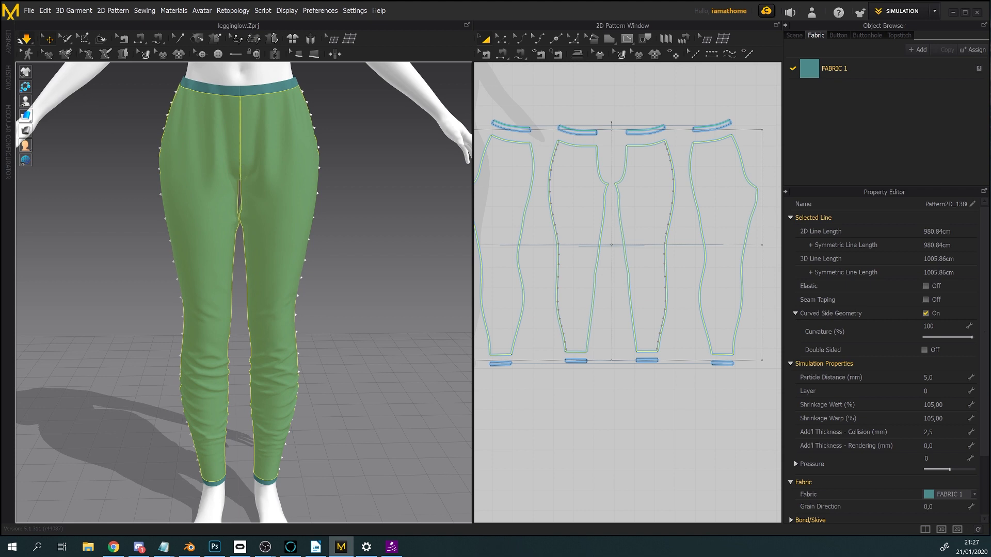
left_click(27, 39)
scroll(327, 261, "down", 3)
middle_click_drag(327, 262, 343, 289)
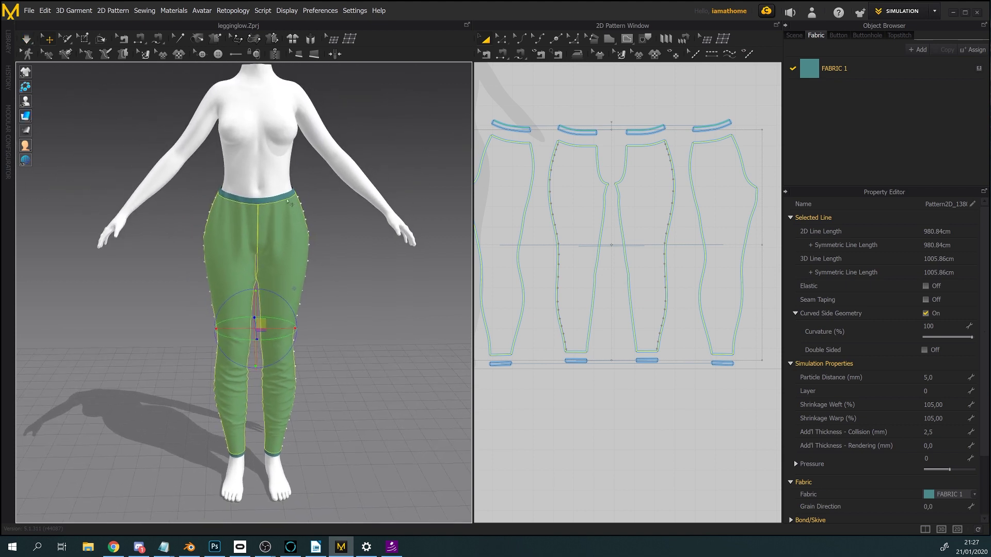
- Save the avatar's current pose as a pose file named defaultpose in the lesson2 folder
left_click(274, 168)
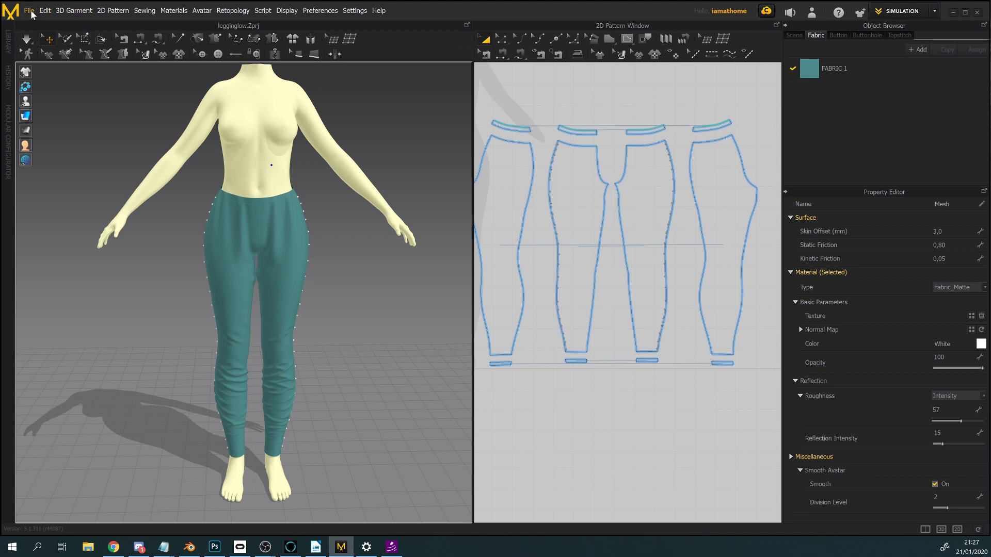
left_click(30, 11)
mouse_move(36, 76)
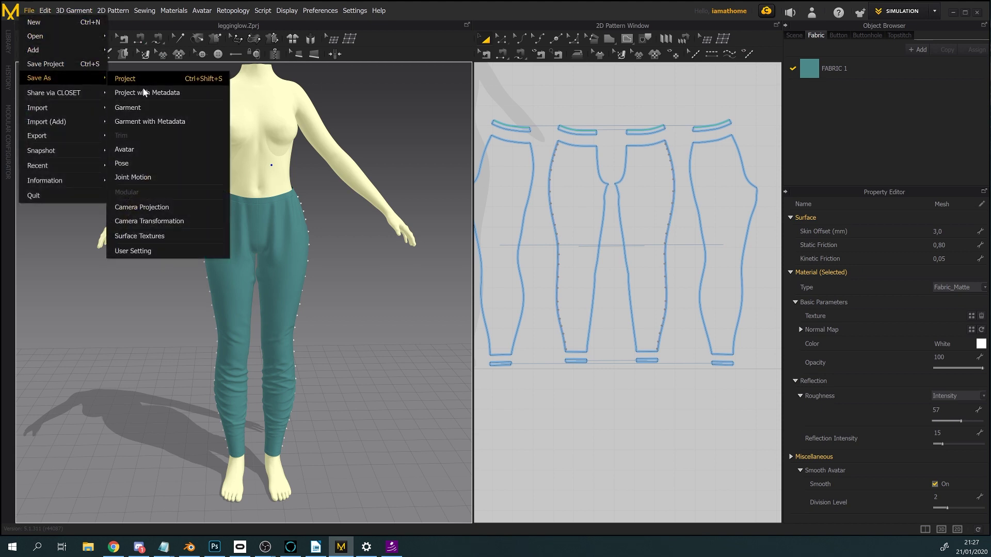
left_click(152, 164)
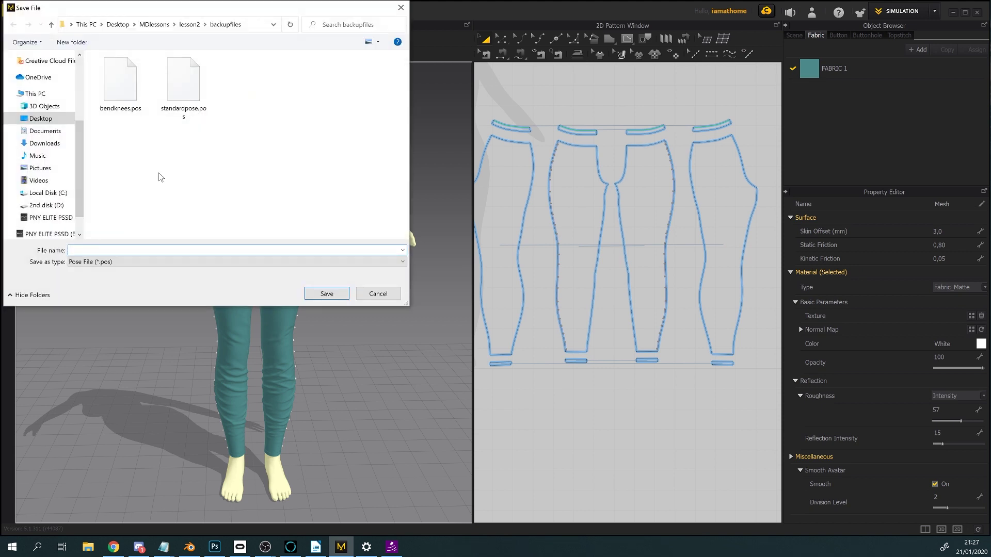
left_click(189, 26)
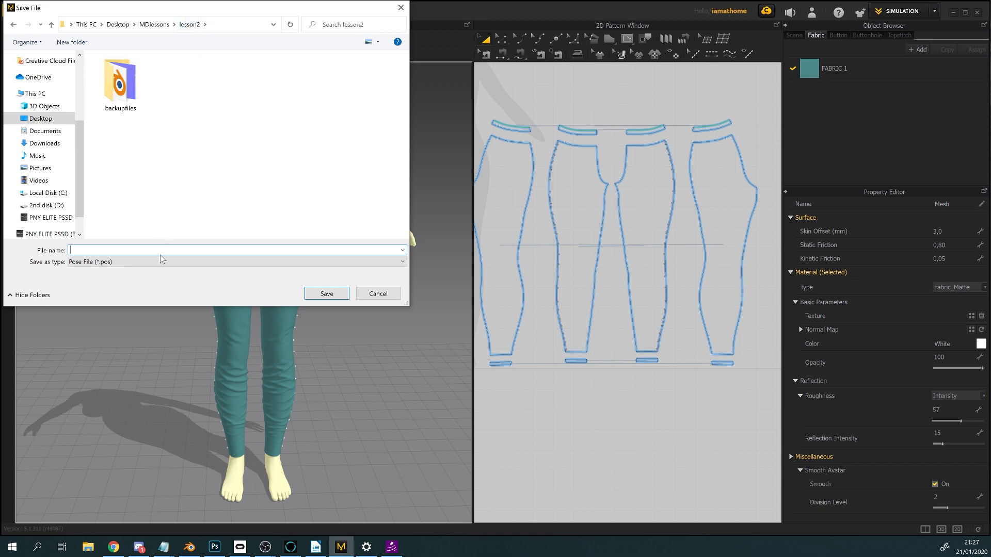
type("de")
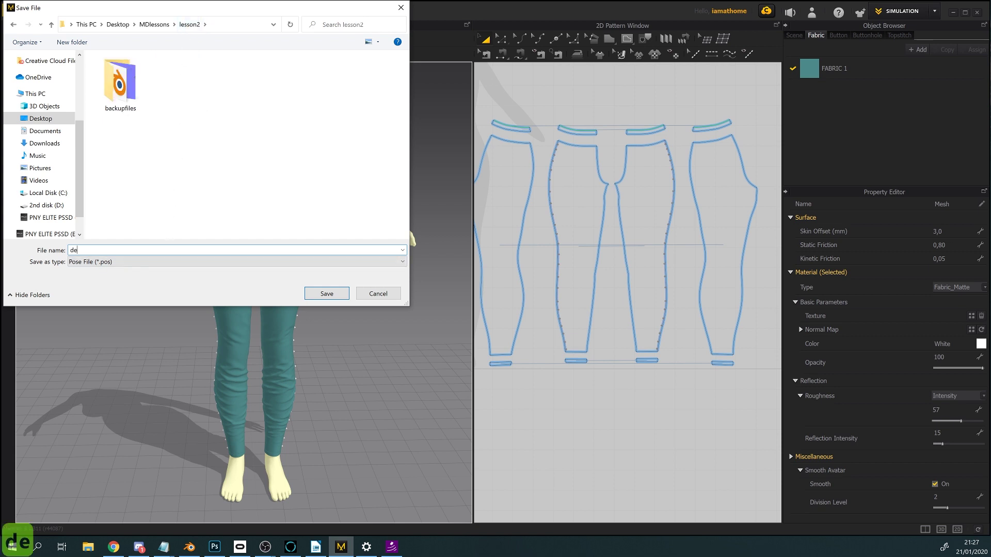
type("fault")
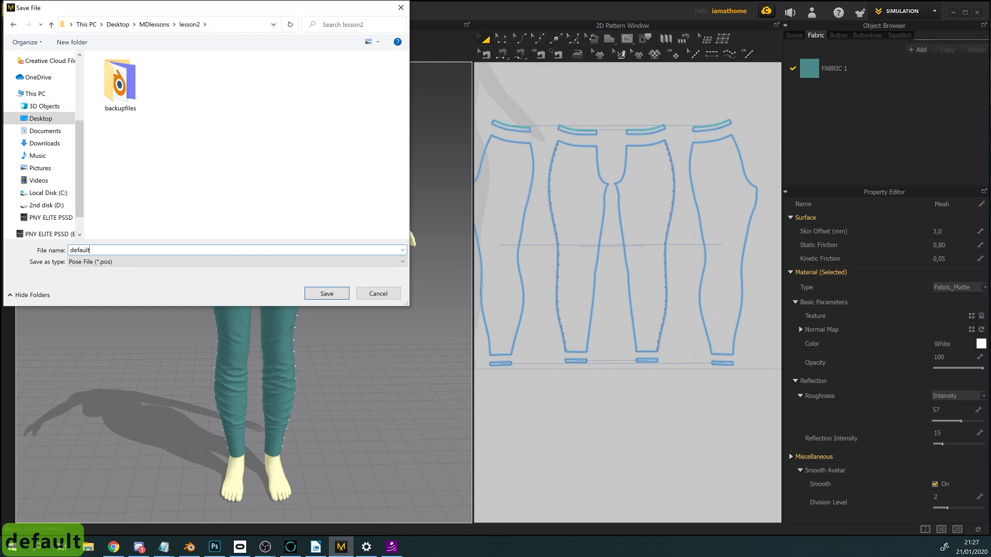
type("pose")
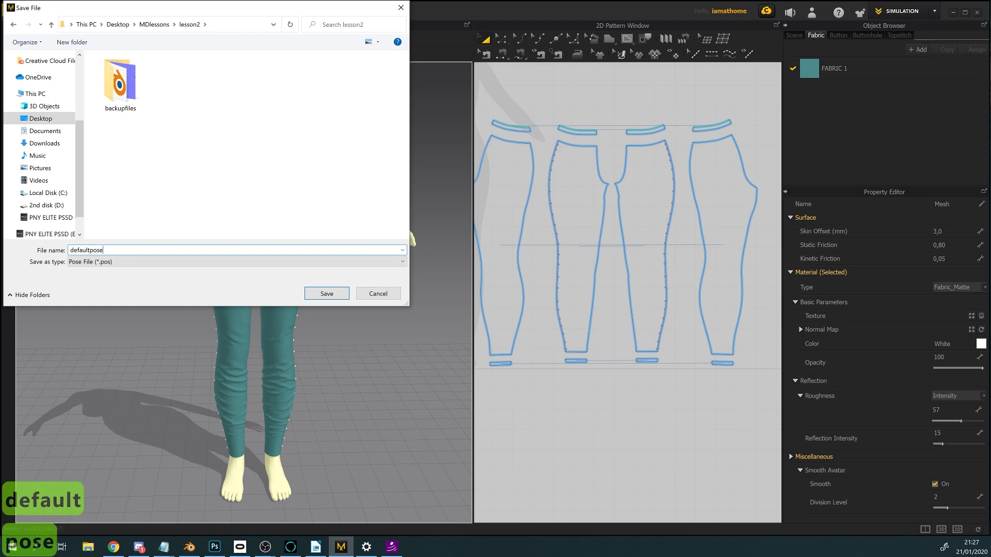
left_click(333, 294)
right_click_drag(354, 318, 360, 322)
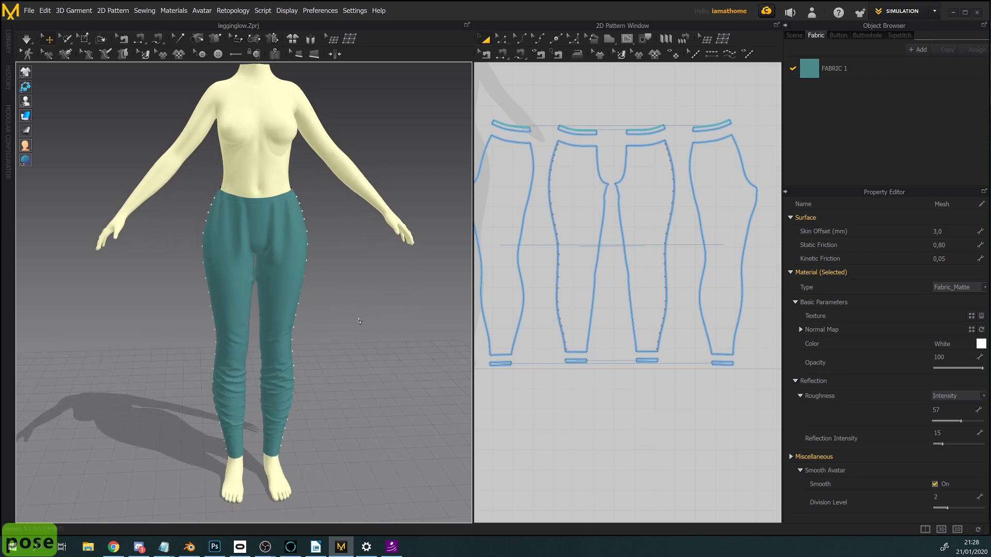
- Show the avatar's joints and rotate the left hip joint so the straight leg swings slightly forward
mouse_move(26, 101)
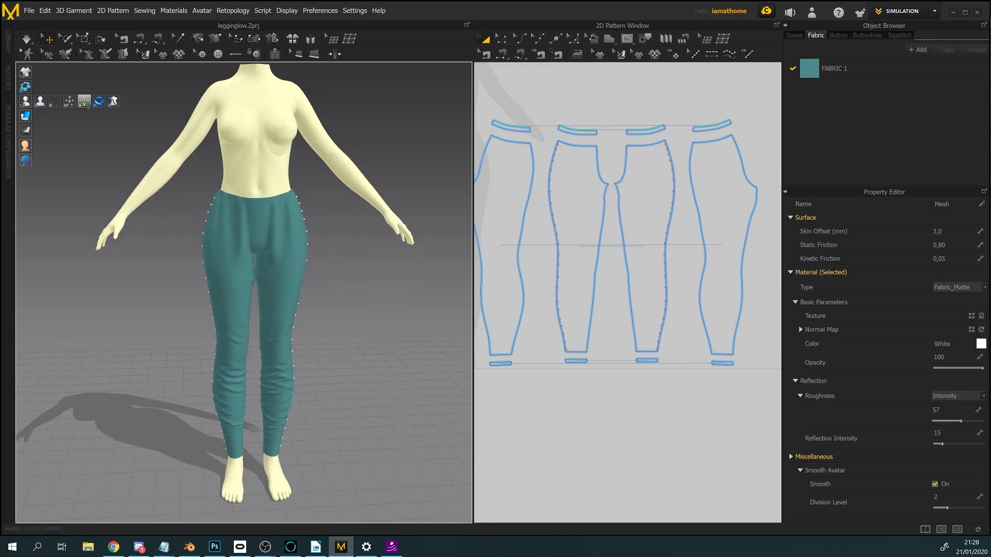
left_click(84, 101)
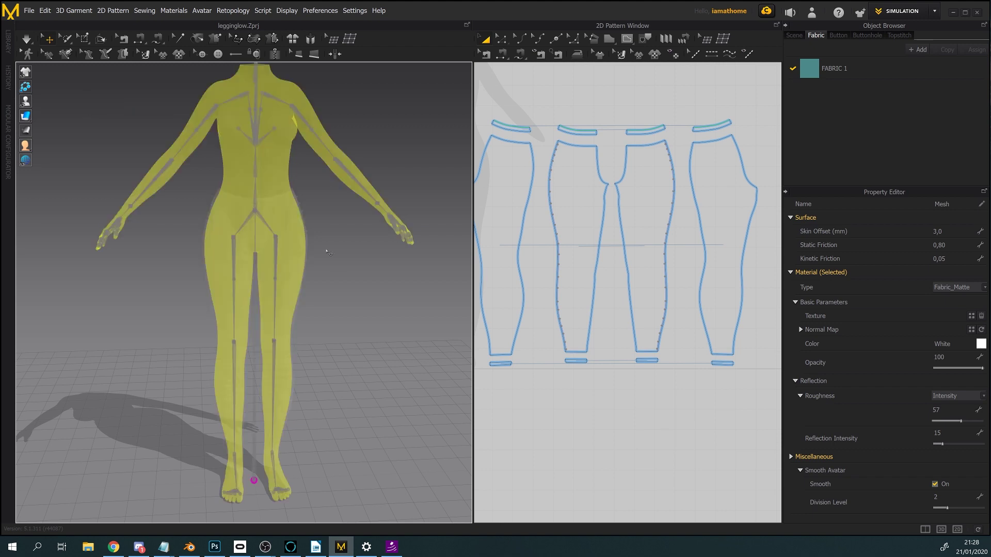
right_click_drag(217, 263, 283, 266)
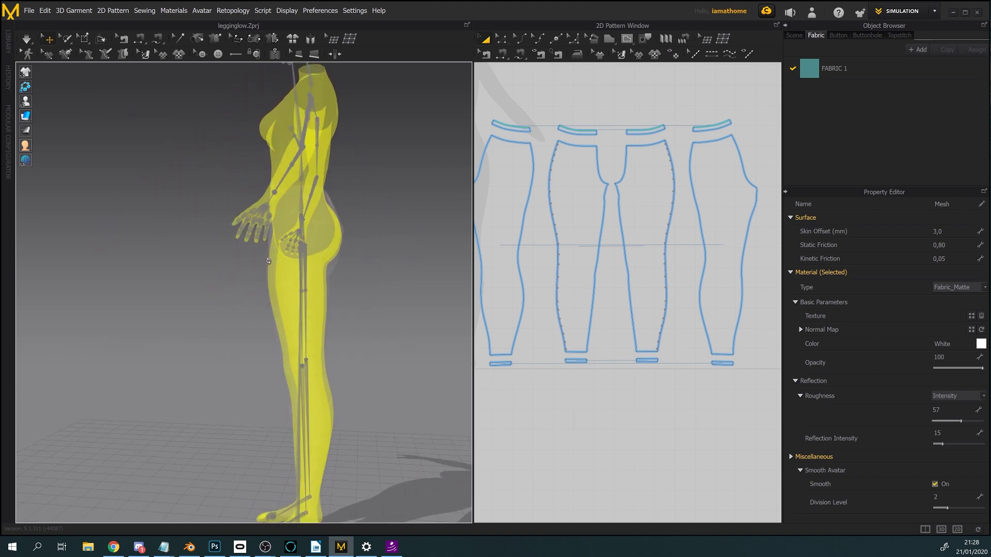
left_click(302, 244)
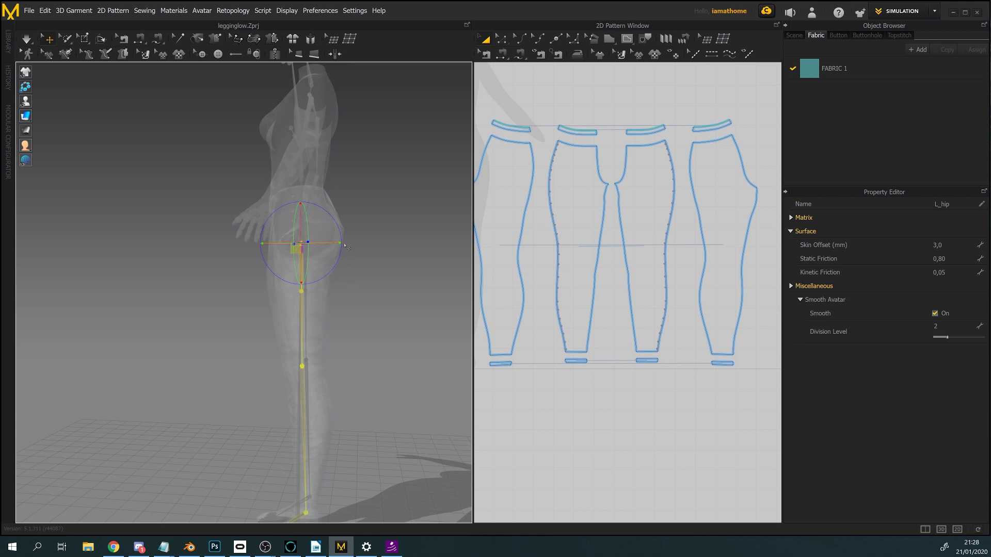
left_click_drag(345, 246, 341, 240)
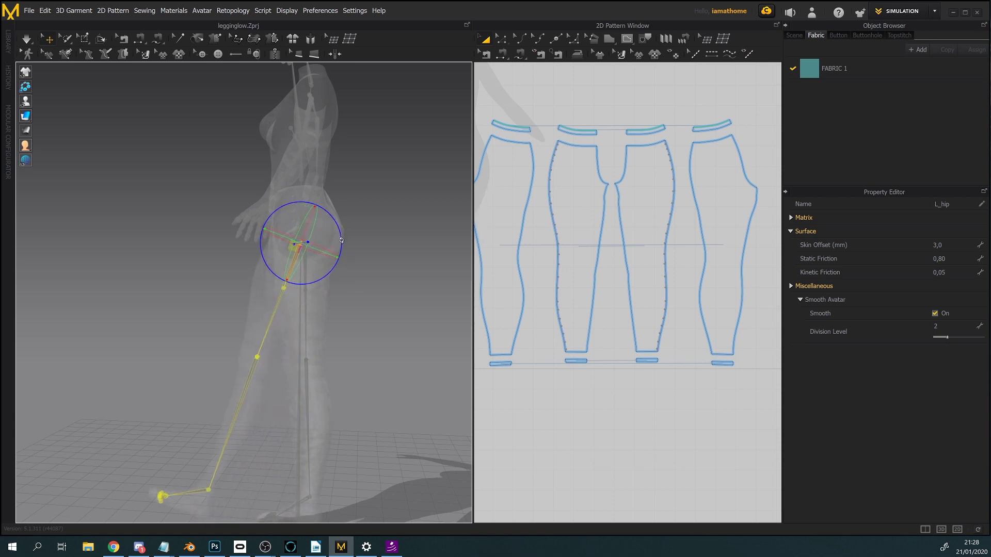
- Rotate the left hip joint further forward, and bend the left knee so the lower leg angles back beneath the body
left_click(257, 356)
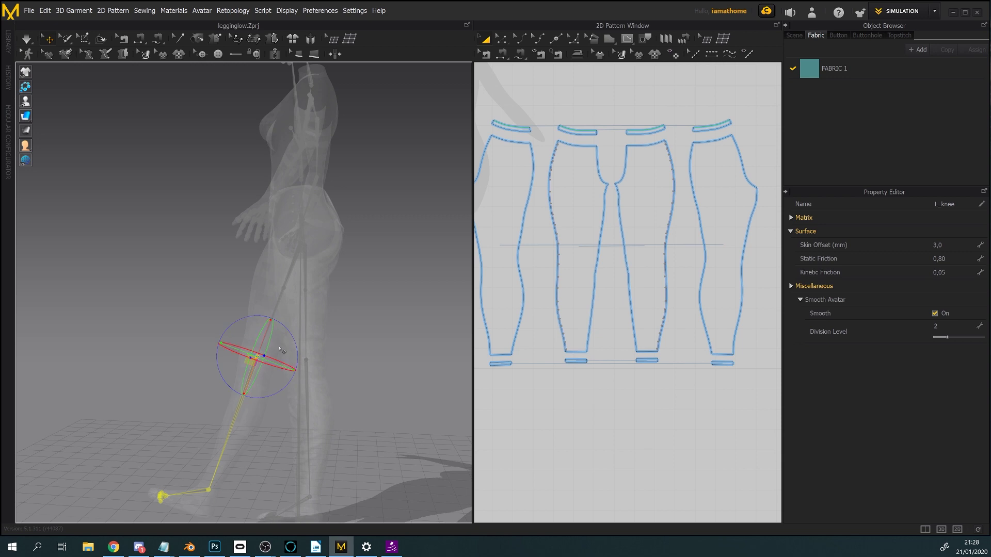
left_click(354, 362)
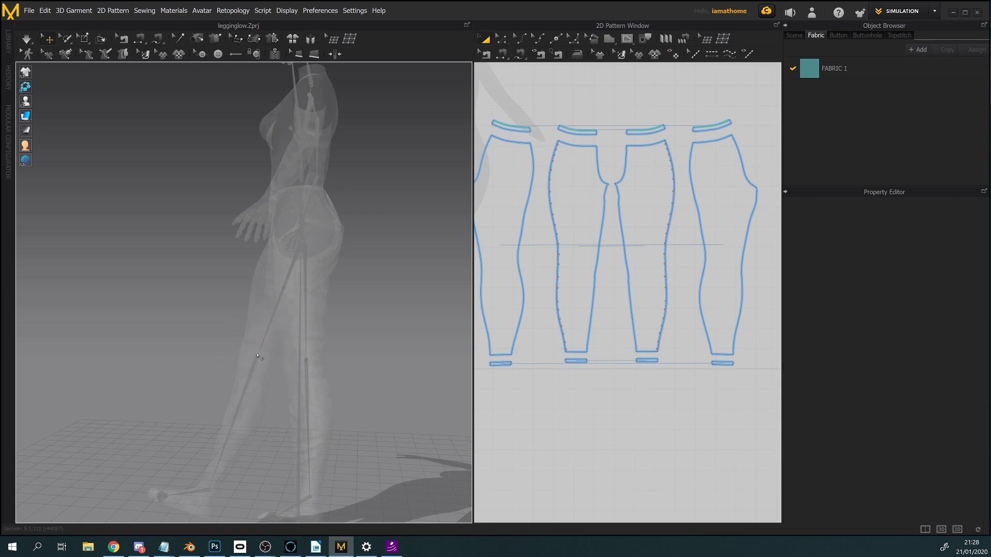
mouse_move(302, 243)
right_mouse_down()
mouse_move(284, 239)
mouse_move(299, 239)
right_mouse_up()
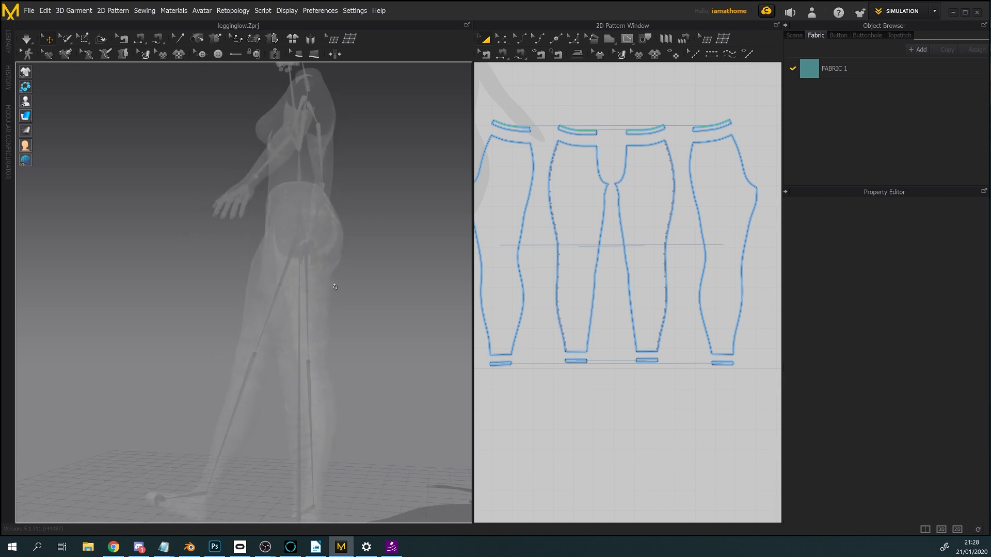
left_click(298, 240)
left_click(335, 219)
left_click(300, 242)
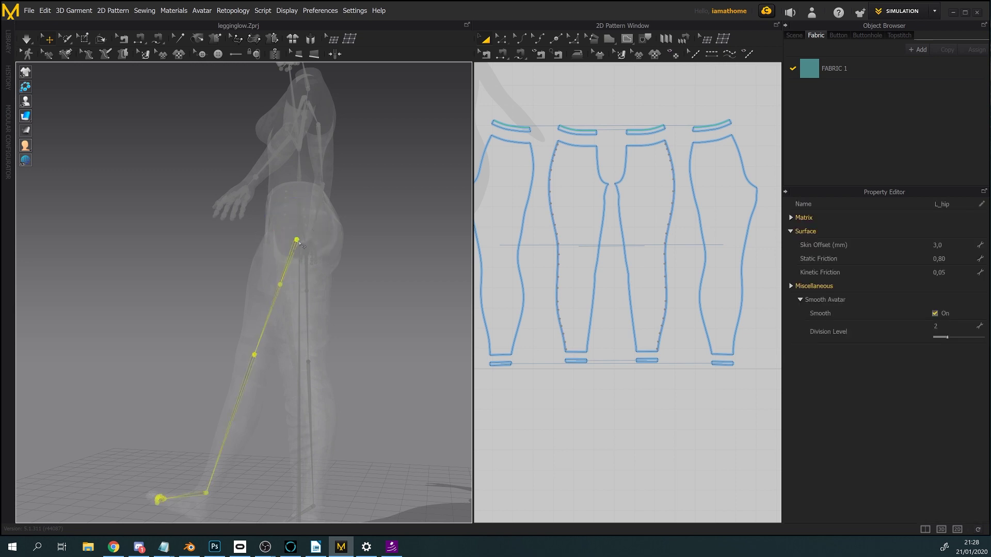
left_click_drag(298, 242, 261, 282)
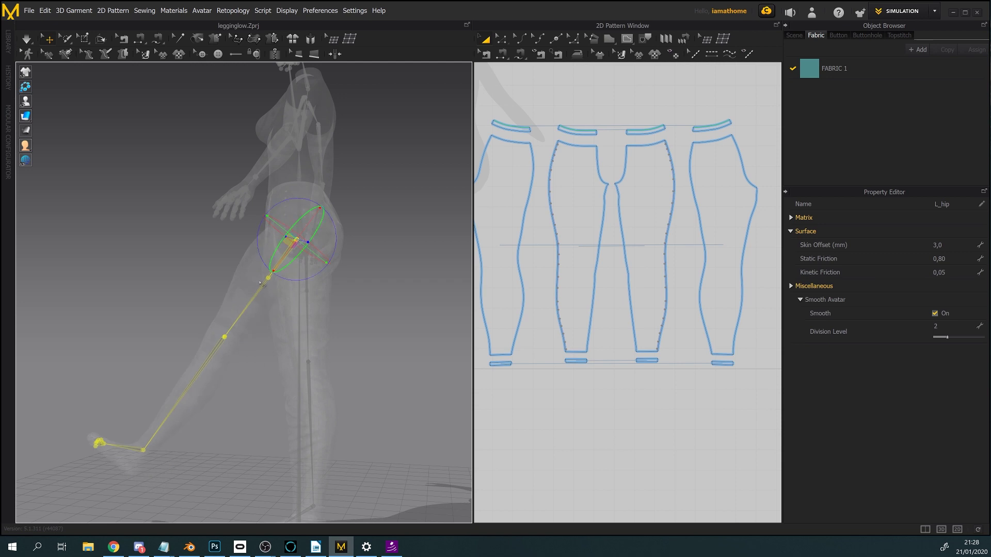
left_click(223, 337)
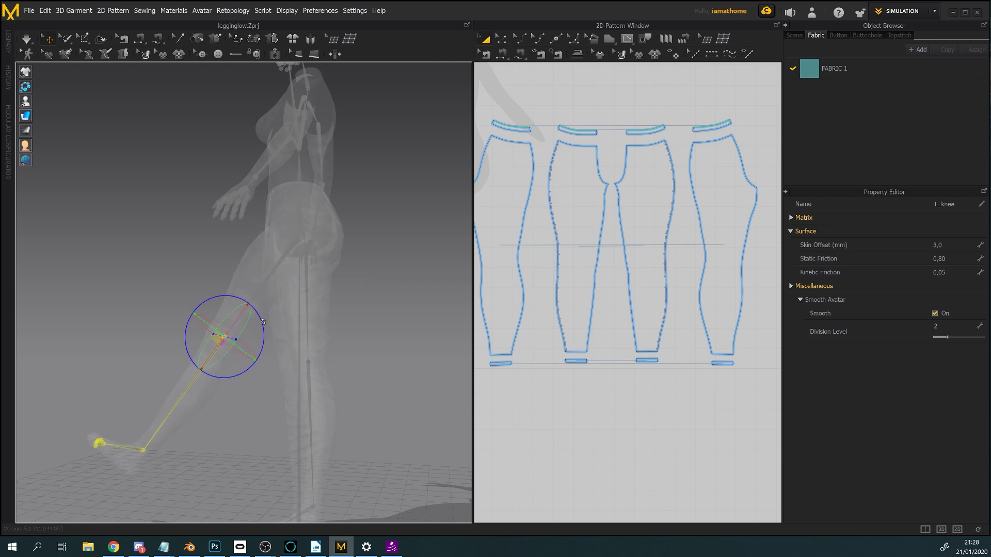
left_click_drag(223, 336, 220, 269)
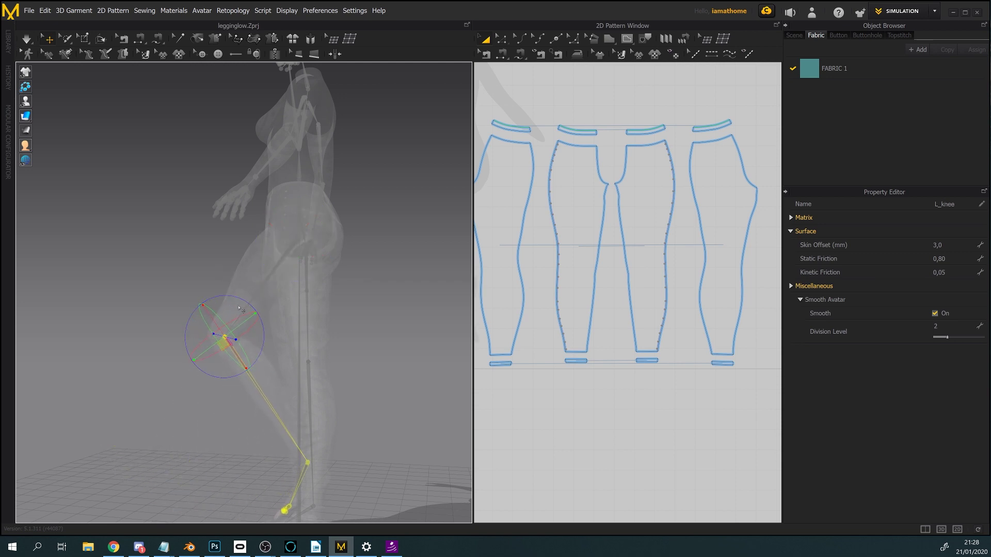
- Rotate the right hip joint forward and bend the right knee back to match the left leg
right_click_drag(222, 270, 370, 312)
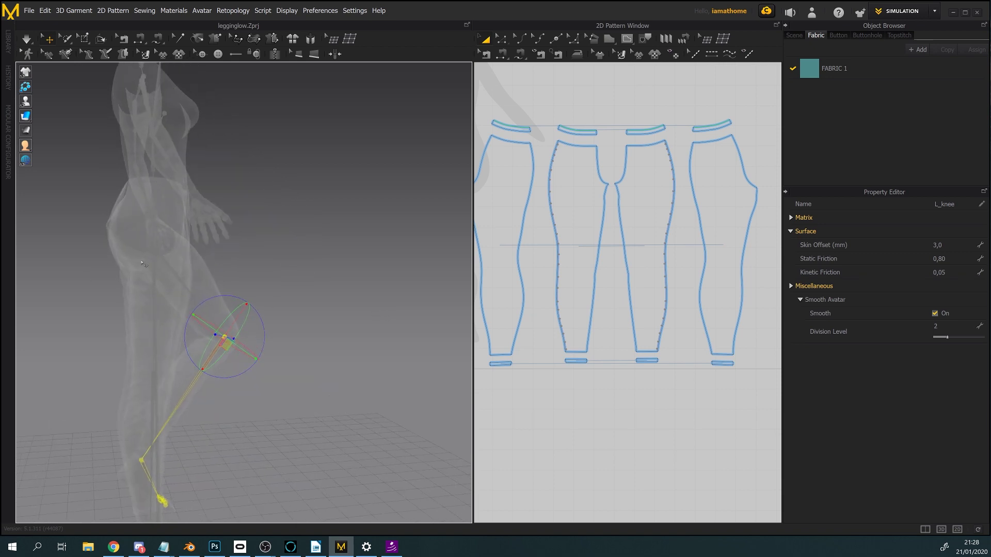
left_click(154, 238)
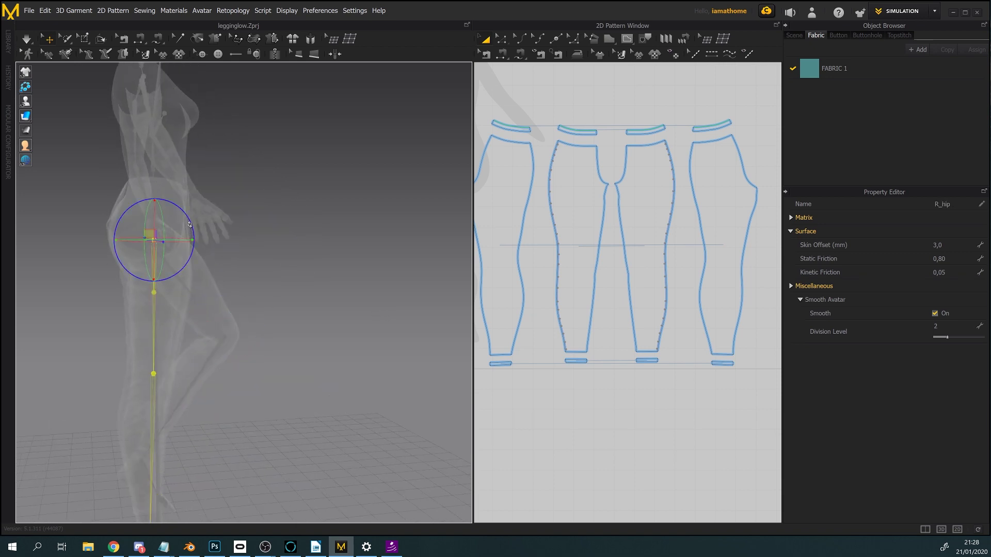
left_click_drag(188, 216, 173, 204)
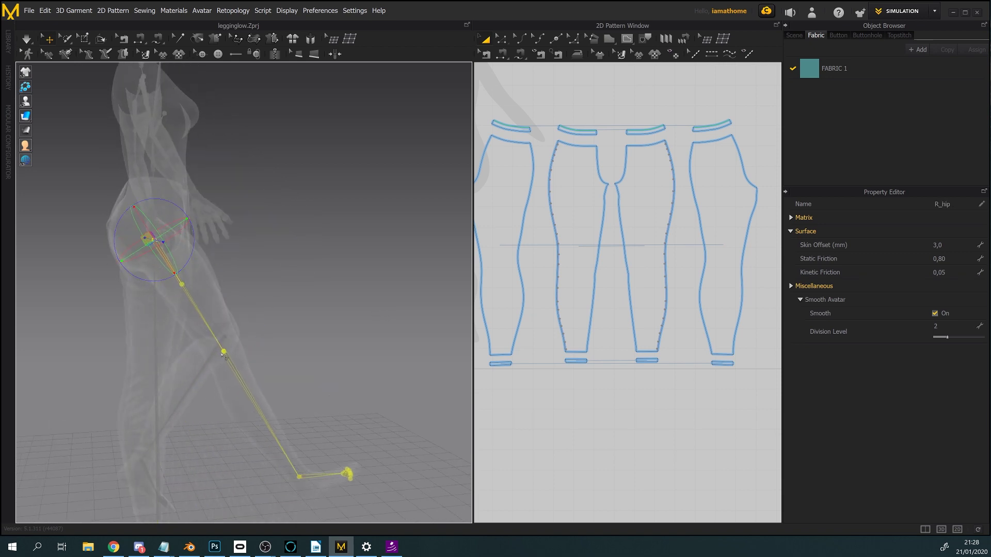
left_click(225, 355)
left_click_drag(262, 349, 241, 383)
right_click_drag(242, 383, 383, 356)
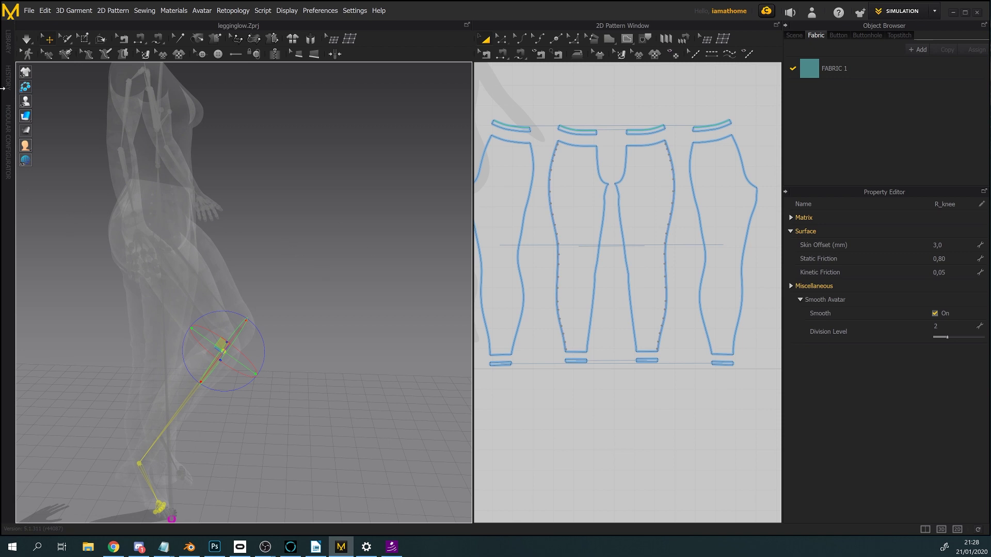
- Save the avatar's bent-leg pose as a pose file named bendknees in the lesson2 folder
left_click(29, 10)
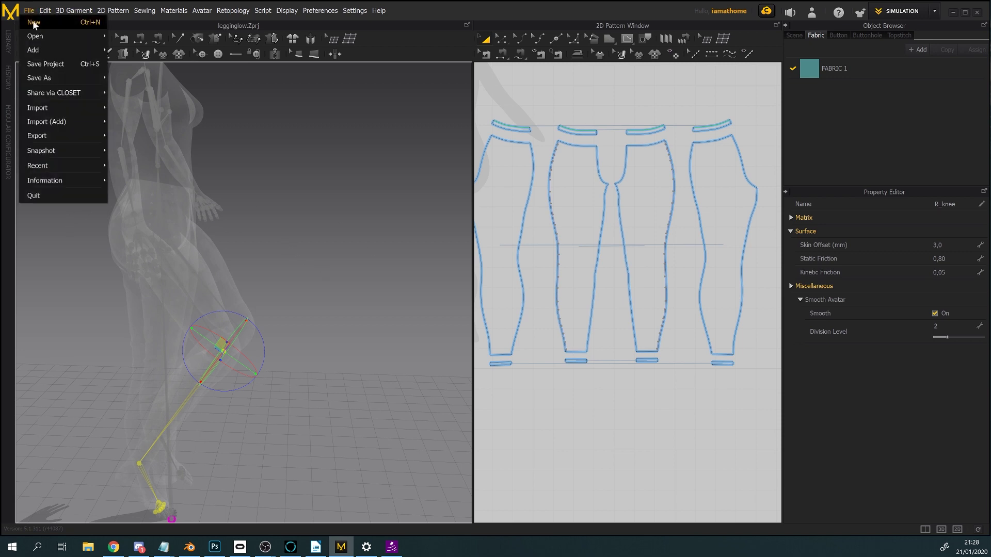
mouse_move(46, 77)
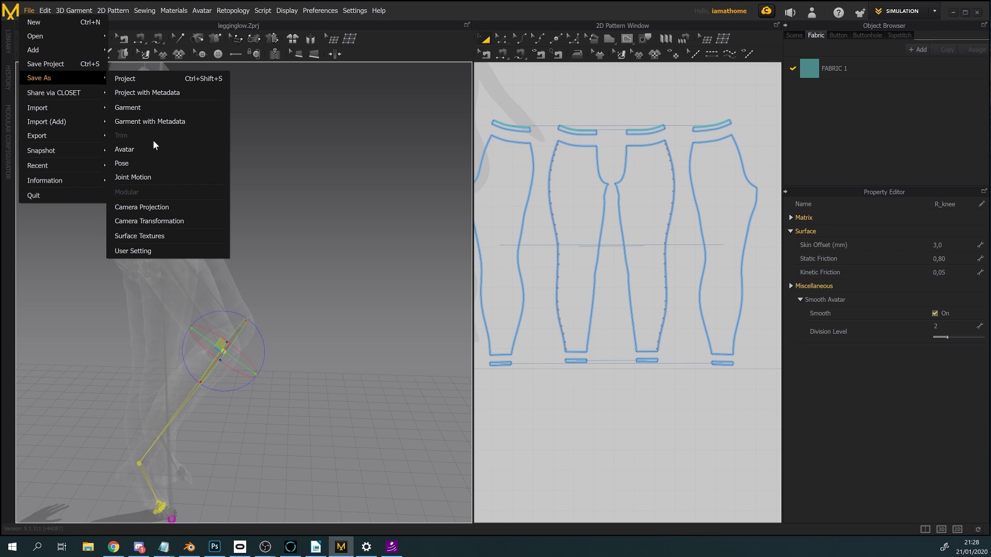
left_click(140, 163)
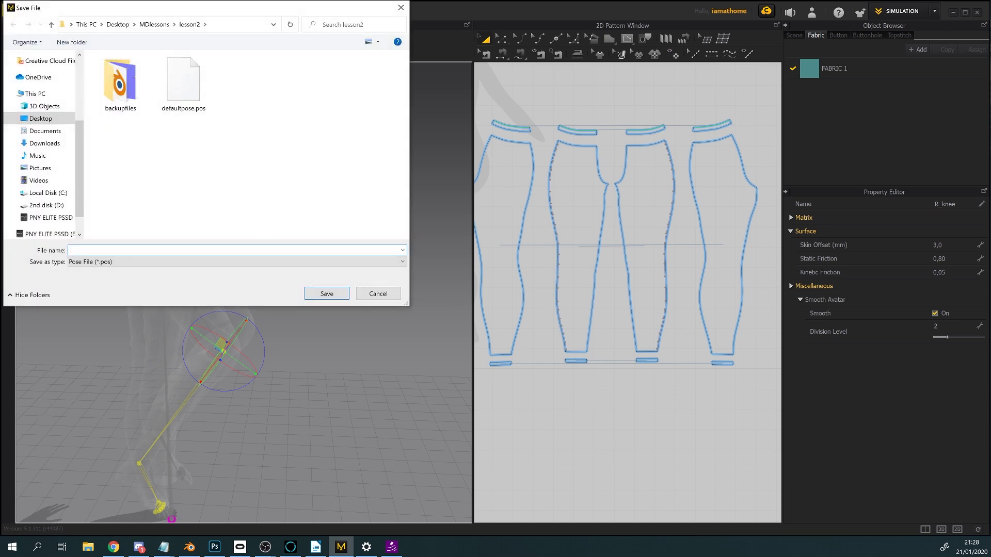
type("b")
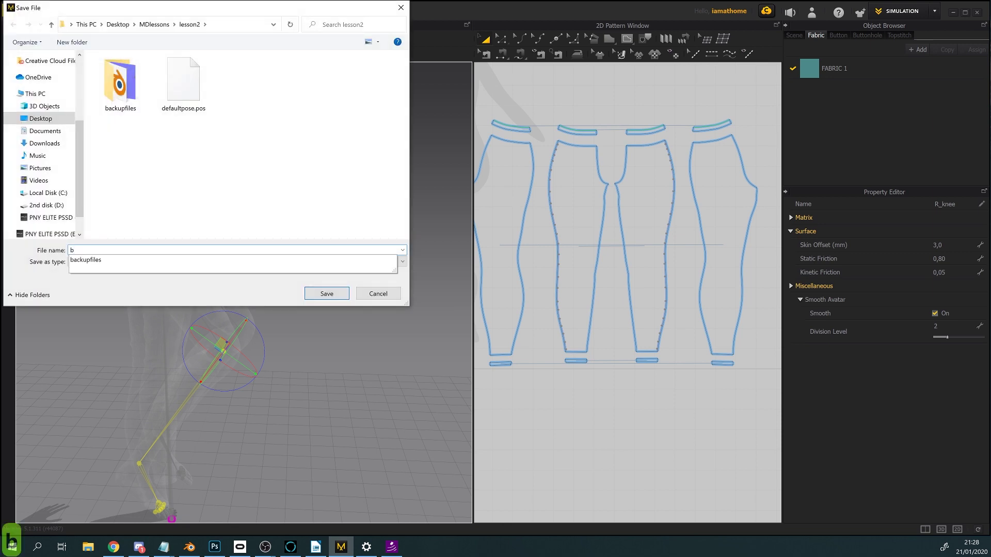
type("endknees")
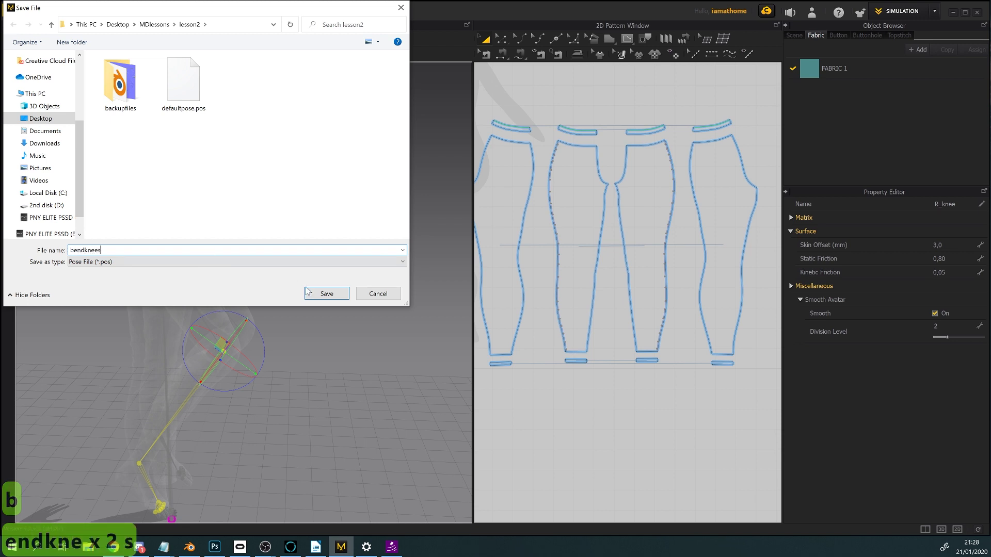
left_click(327, 293)
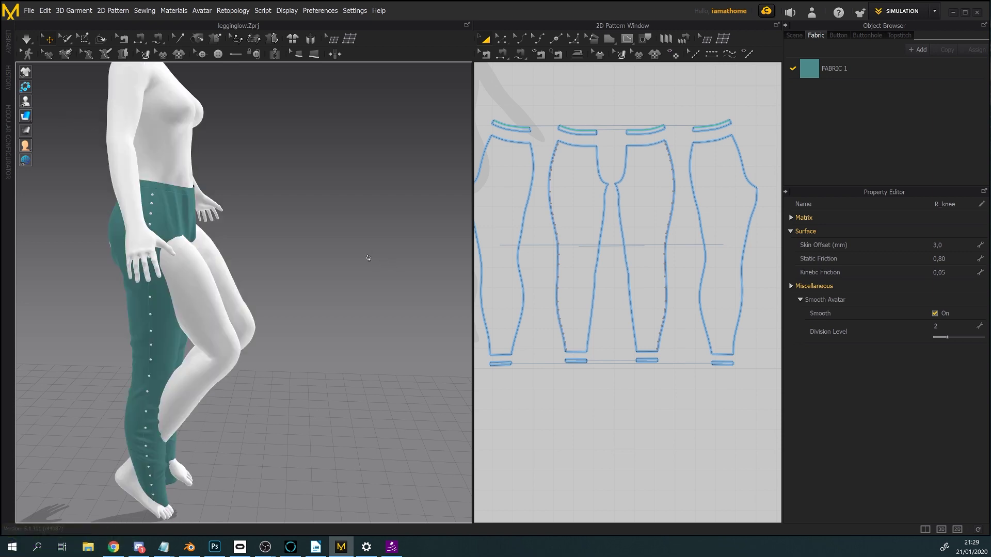
- Select the avatar and reset its joints to the original standing pose
right_click_drag(368, 258, 311, 262)
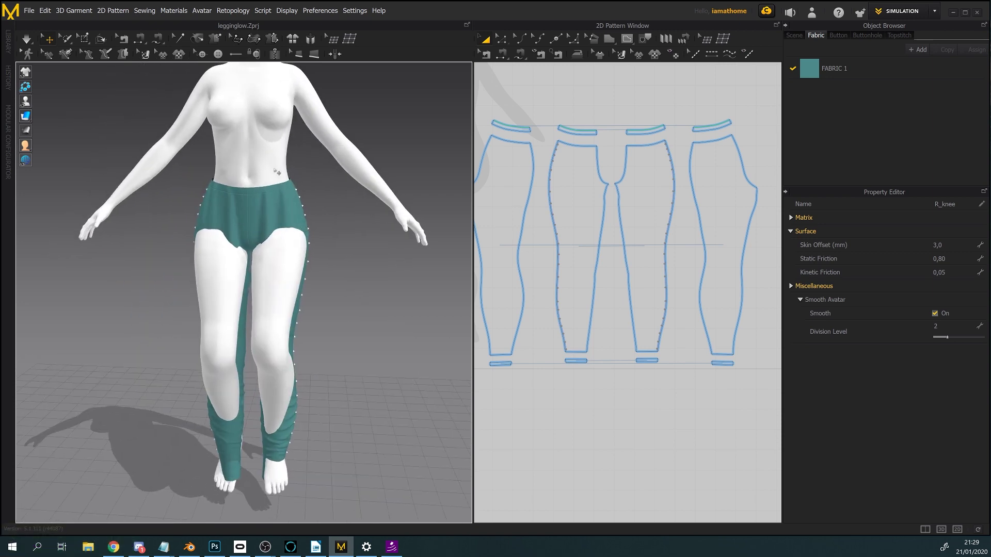
left_click(267, 162)
right_click(267, 162)
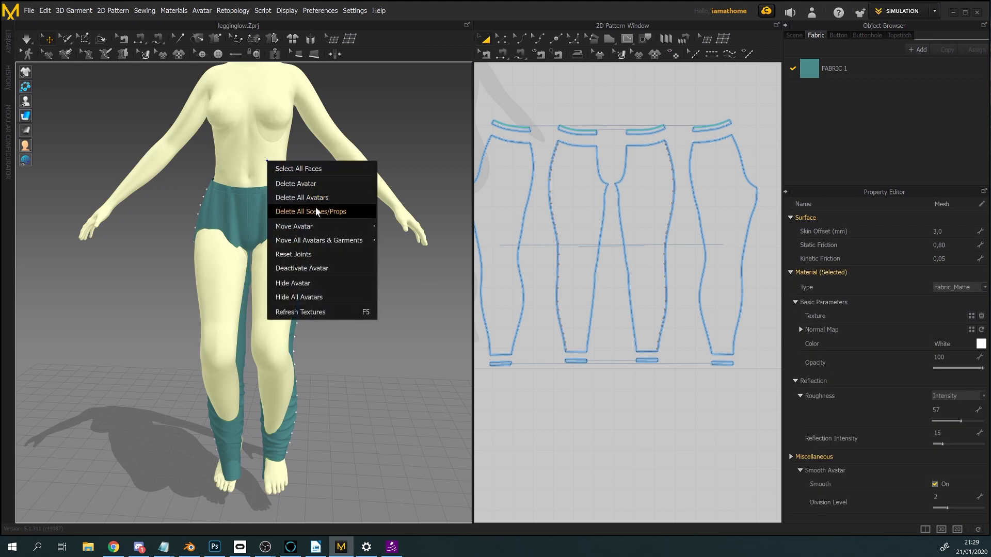
left_click(315, 254)
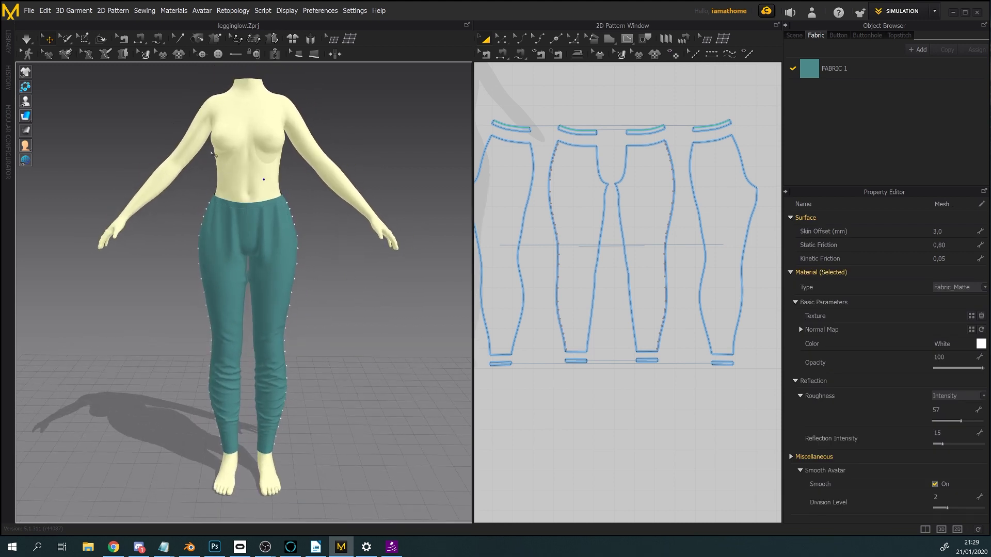
- Open the bendknees.pos pose file for the avatar with the Pose Only (Maintain Avatar Size) option
left_click(28, 11)
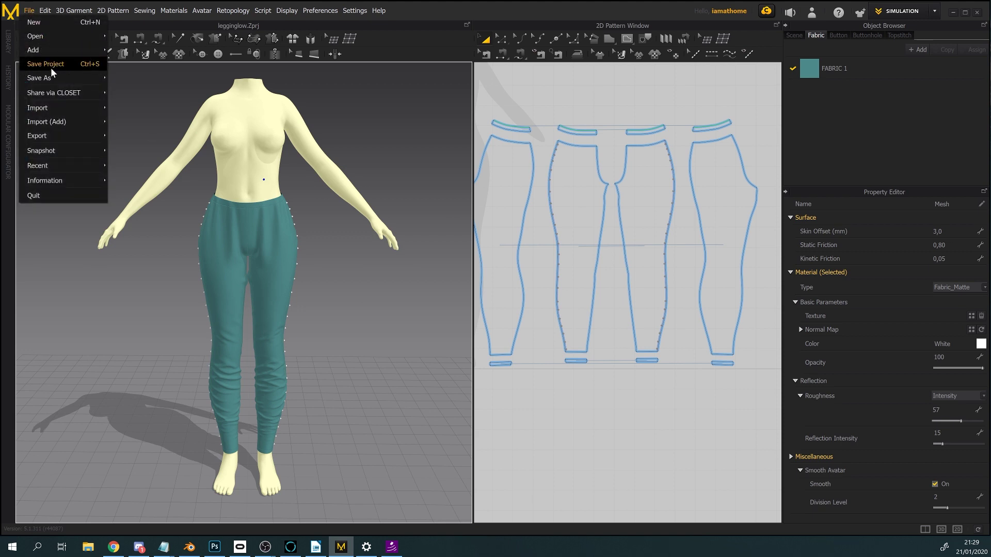
mouse_move(48, 34)
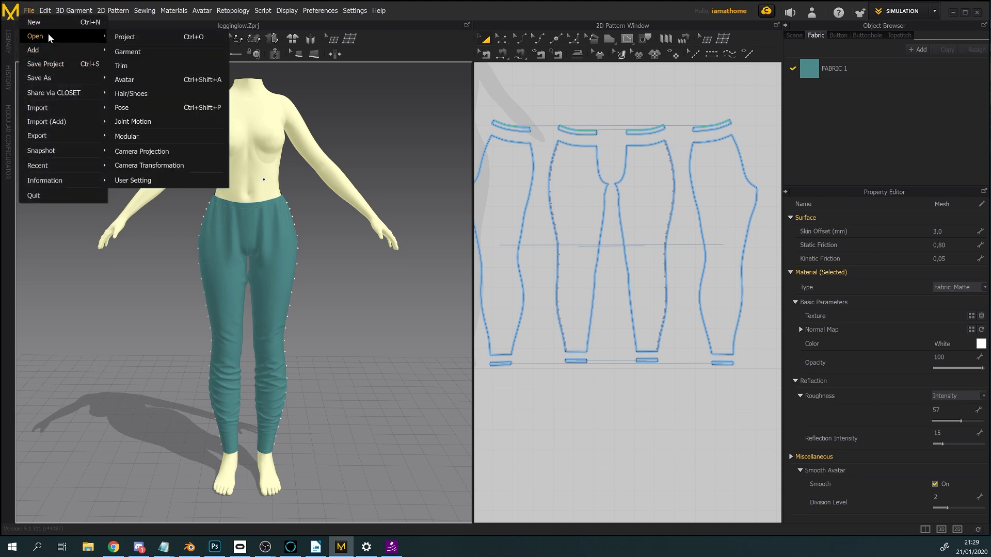
left_click(121, 106)
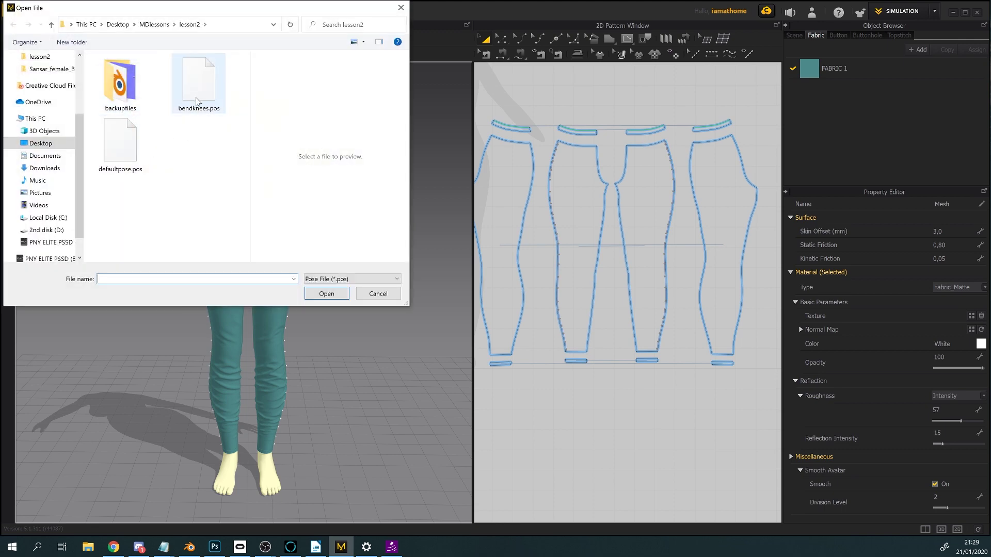
left_click(189, 137)
left_click(333, 298)
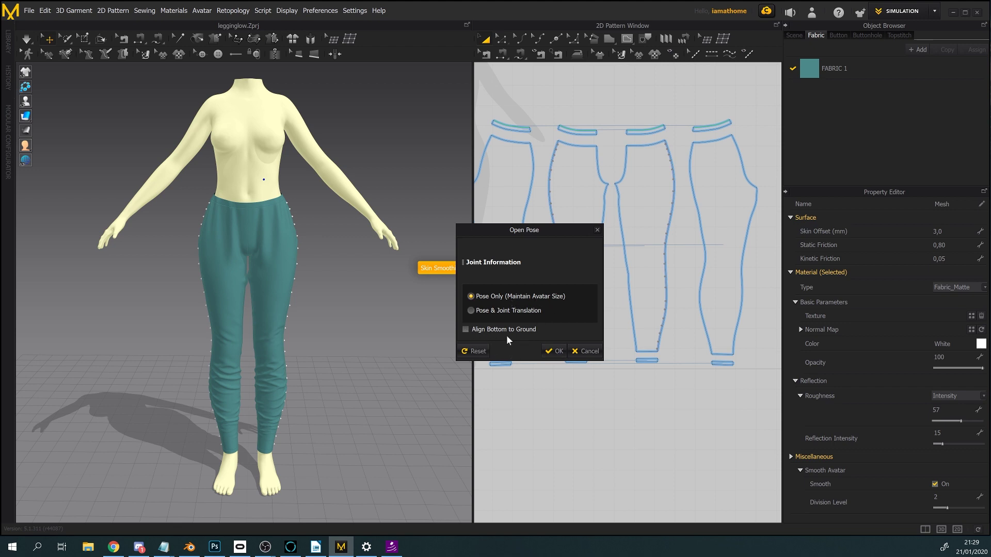
left_click(552, 352)
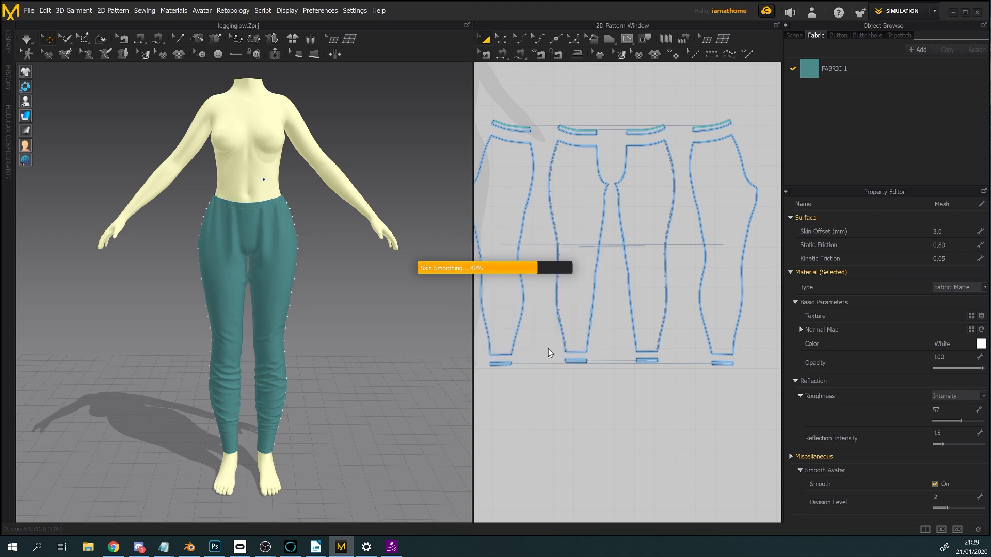
- Stop the simulation and examine the leggings on the bent legs from both sides and close up at the front
right_click_drag(407, 329, 440, 318)
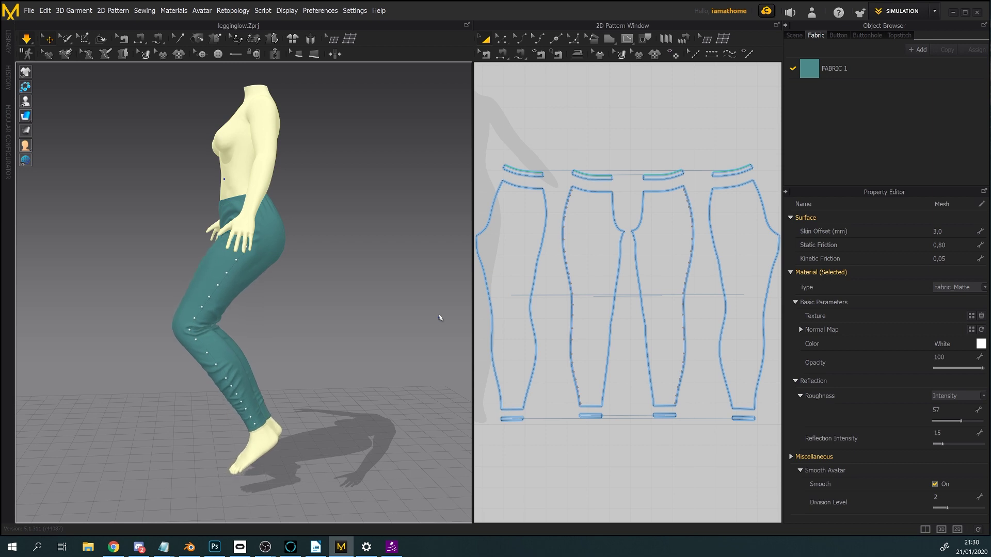
key("space")
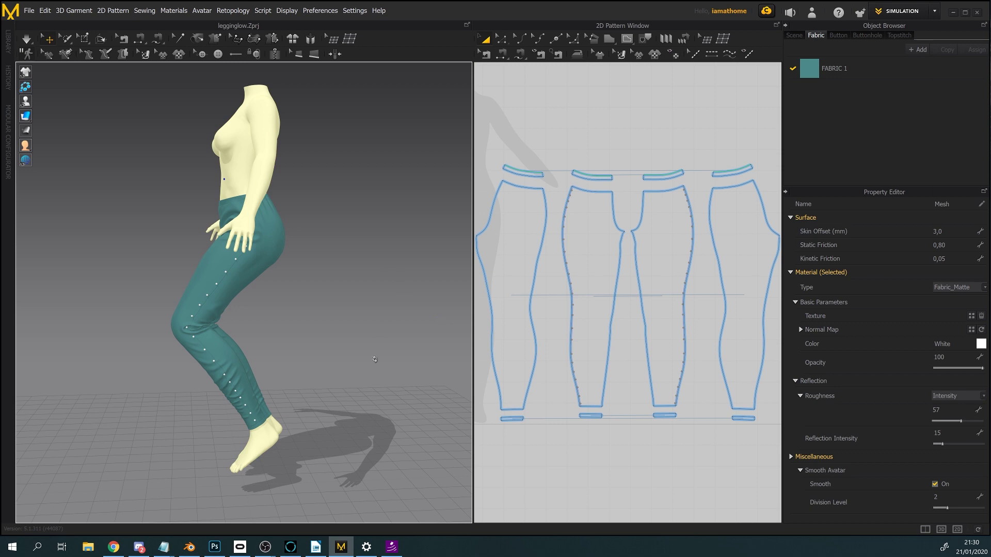
right_click_drag(375, 359, 282, 383)
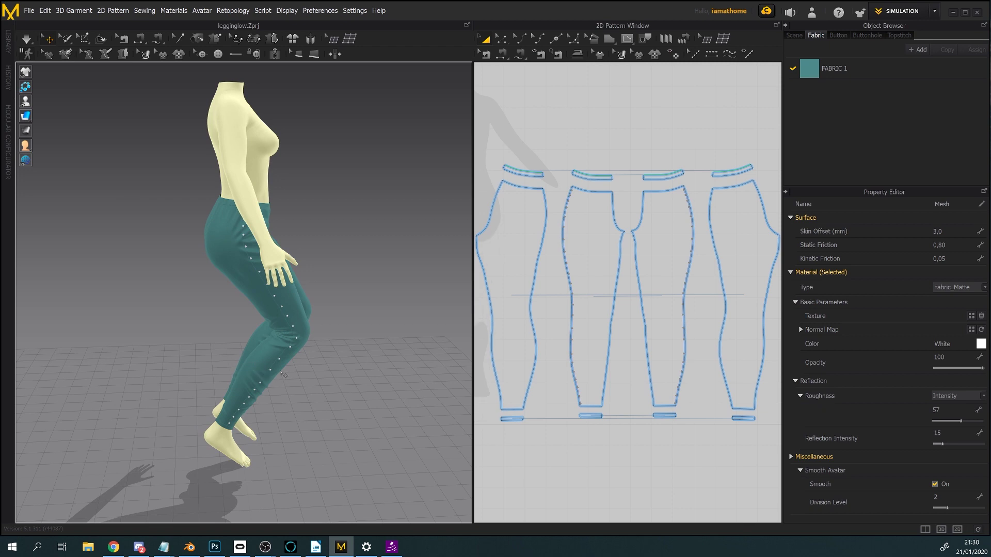
right_click_drag(318, 388, 165, 374)
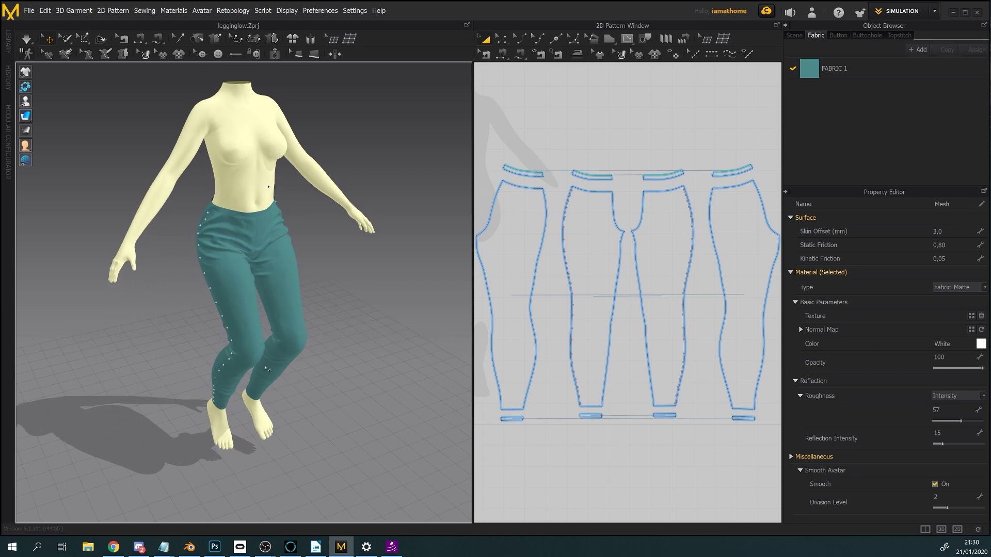
scroll(207, 309, "up", 5)
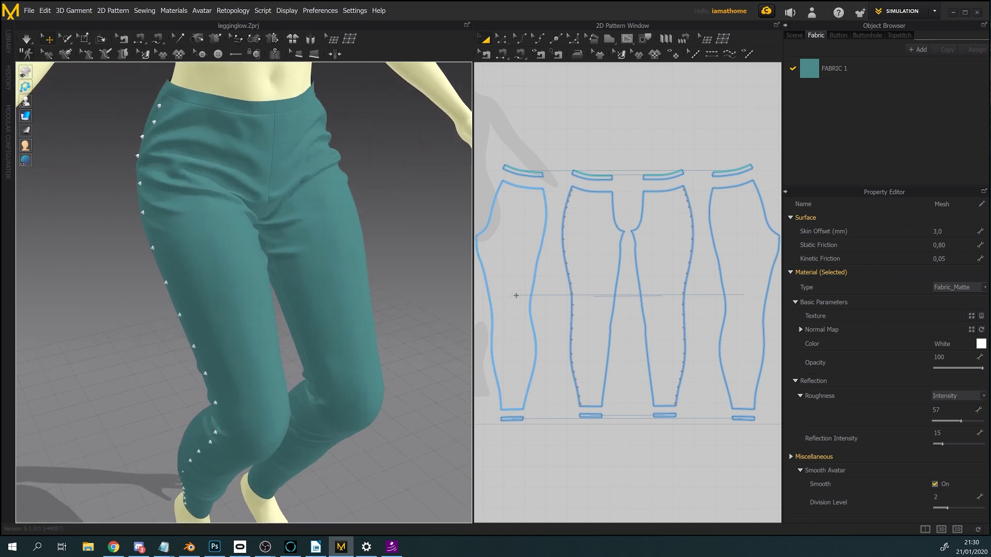
- Select the four leg pattern pieces and solidify them
left_click(516, 295)
left_click(612, 275, "shift")
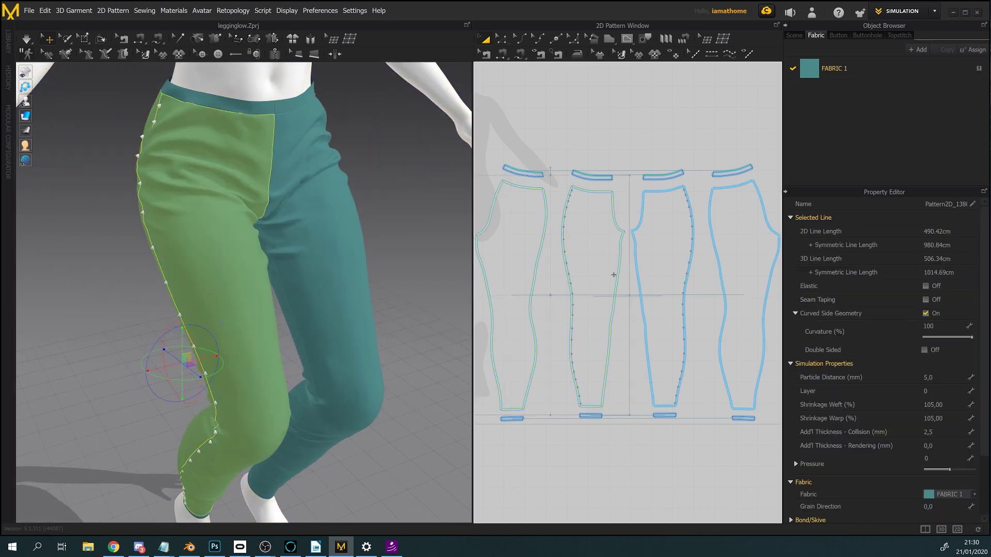
left_click(661, 275, "shift")
left_click(729, 277, "shift")
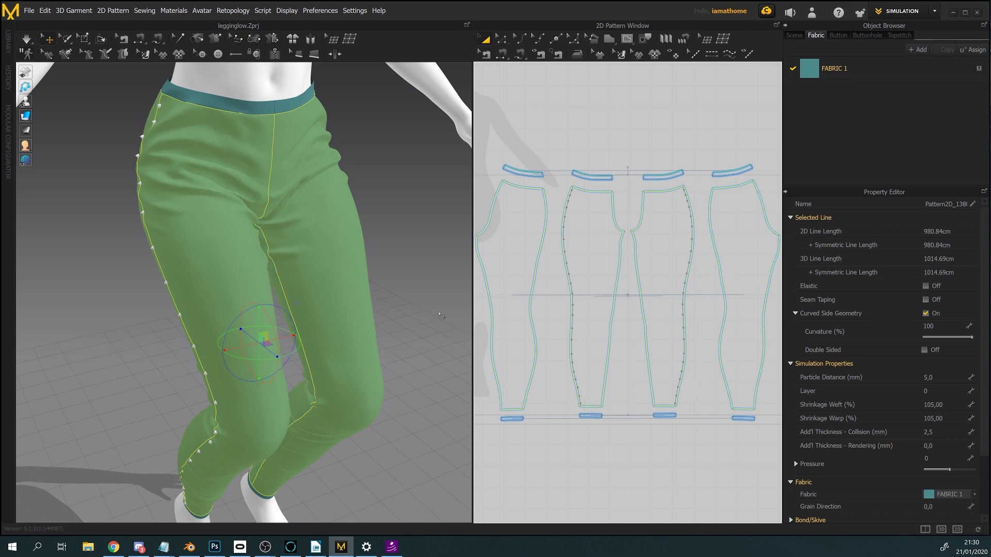
right_click_drag(362, 315, 335, 296)
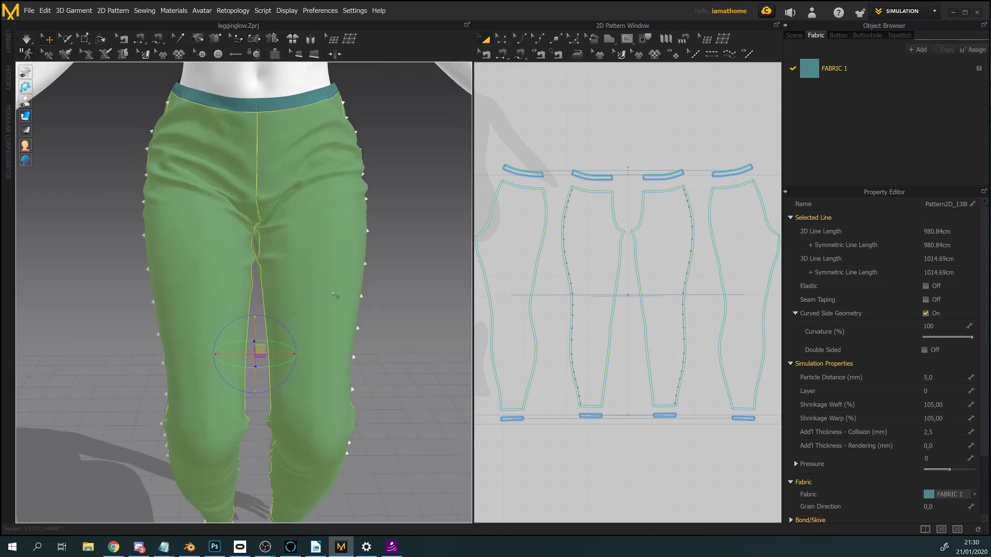
right_click(321, 292)
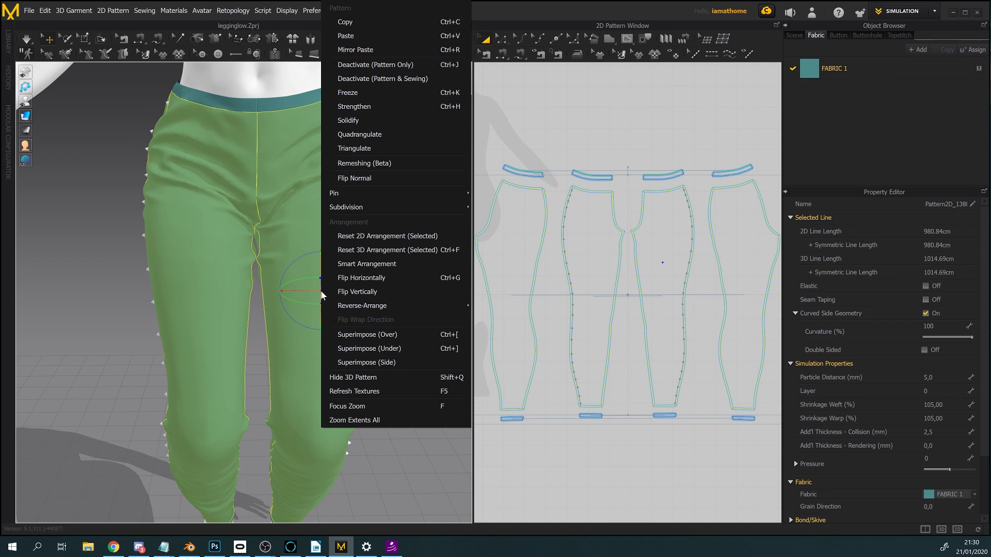
left_click(388, 124)
- Open the defaultpose.pos pose file from the lesson2 folder with the Pose Only (Maintain Avatar Size) option
mouse_move(405, 367)
right_mouse_down()
mouse_move(323, 362)
mouse_move(402, 363)
right_mouse_up()
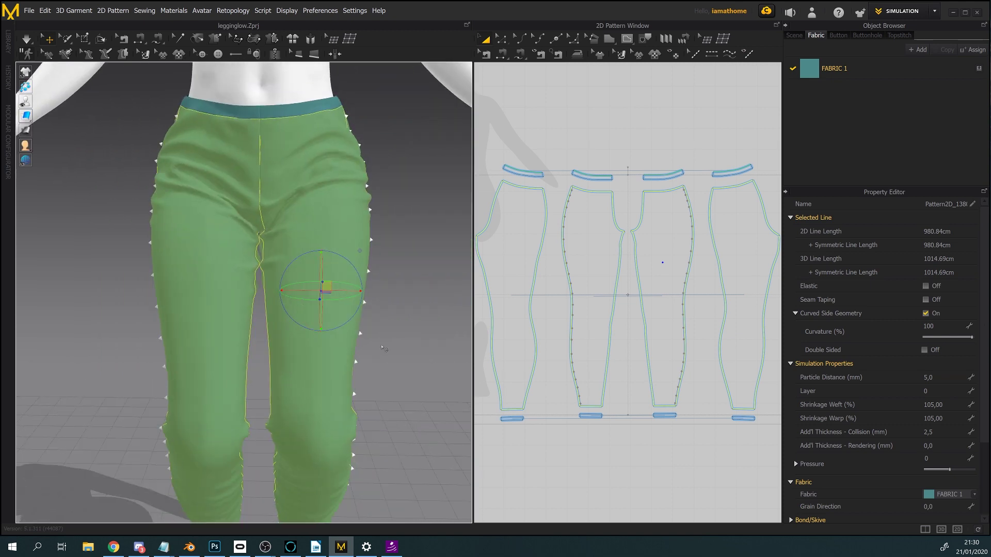
scroll(385, 349, "down", 5)
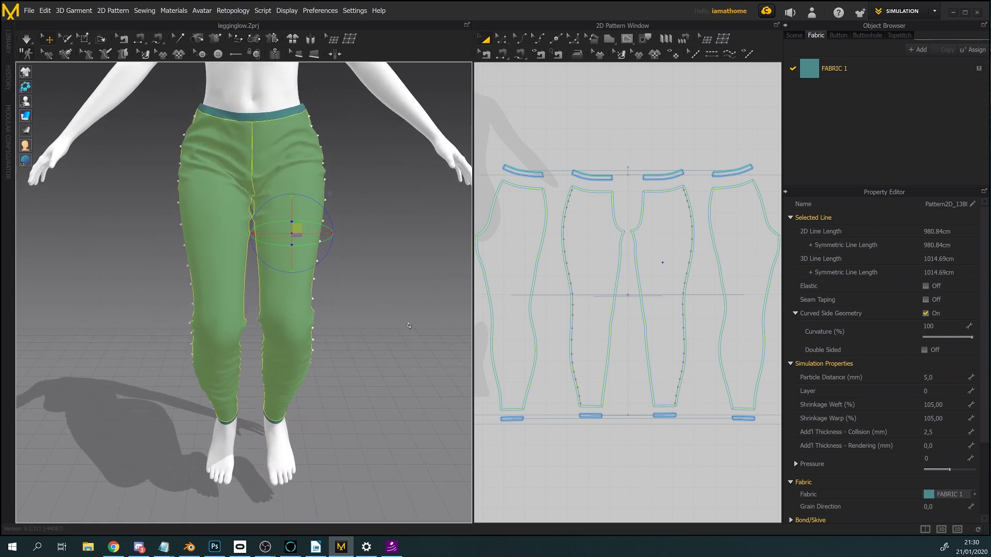
right_click_drag(409, 326, 406, 324)
middle_click_drag(406, 323, 410, 330)
right_click_drag(411, 330, 434, 331)
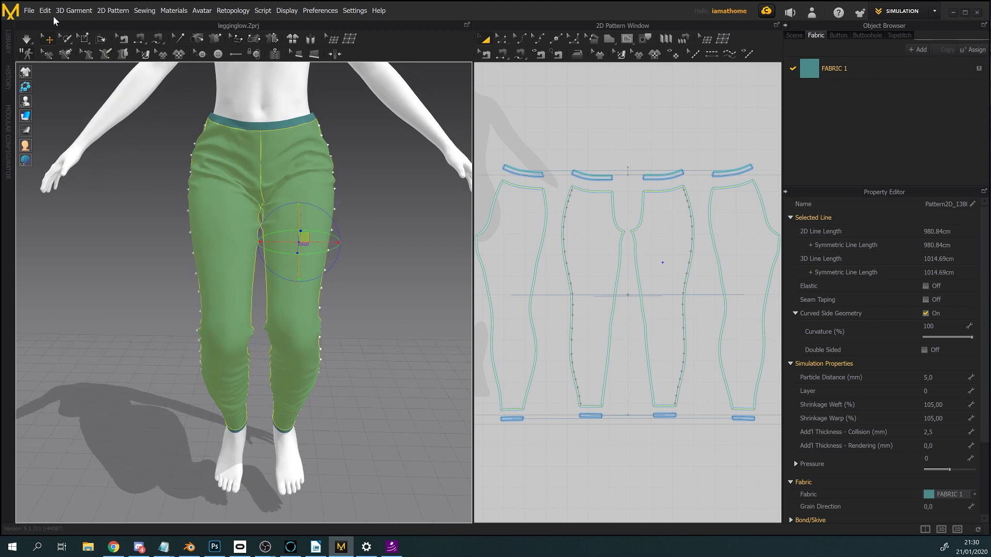
left_click(29, 10)
mouse_move(36, 35)
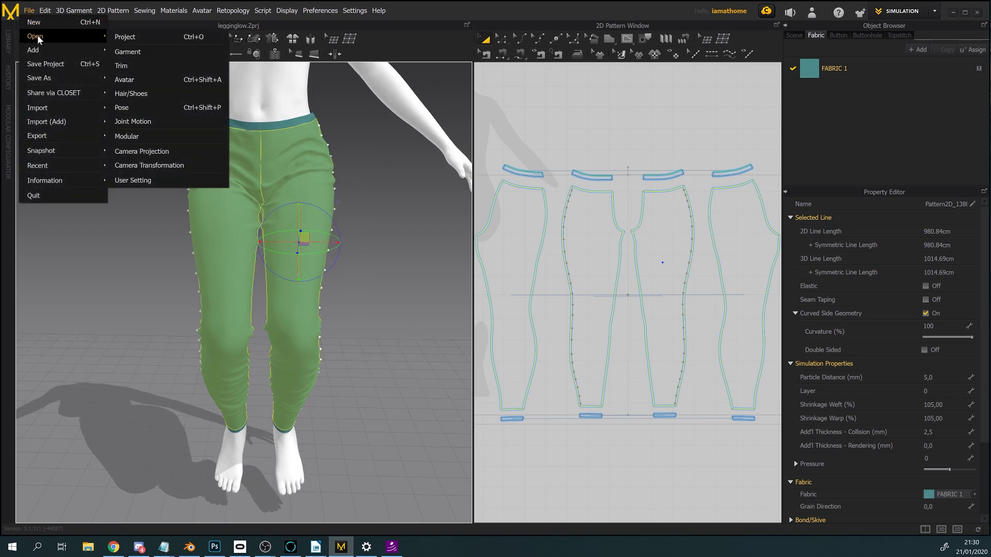
left_click(145, 110)
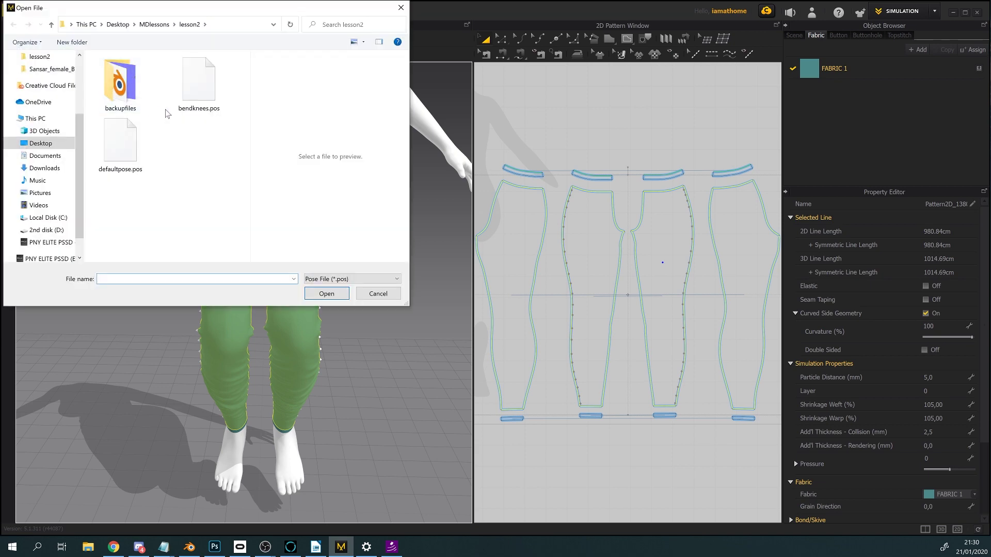
left_click(132, 156)
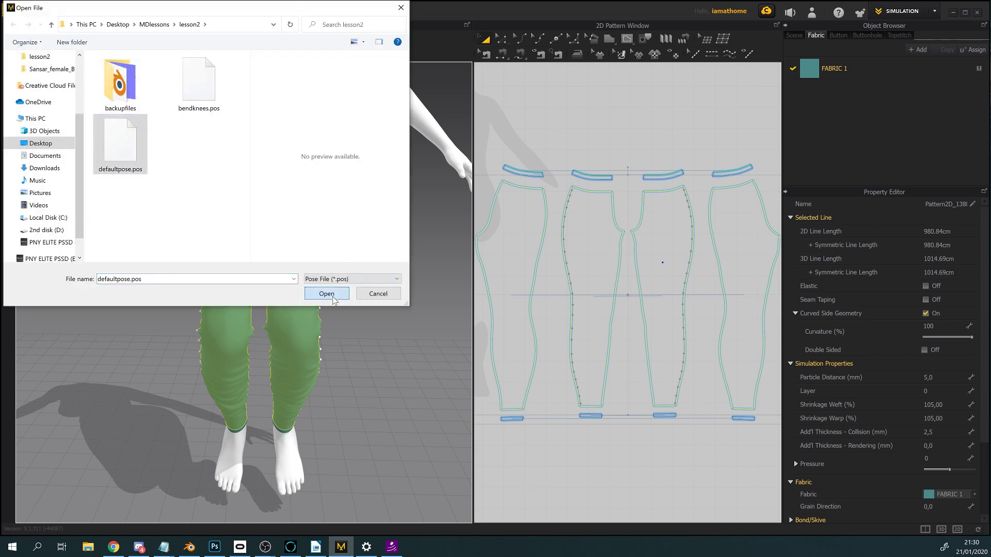
left_click(330, 294)
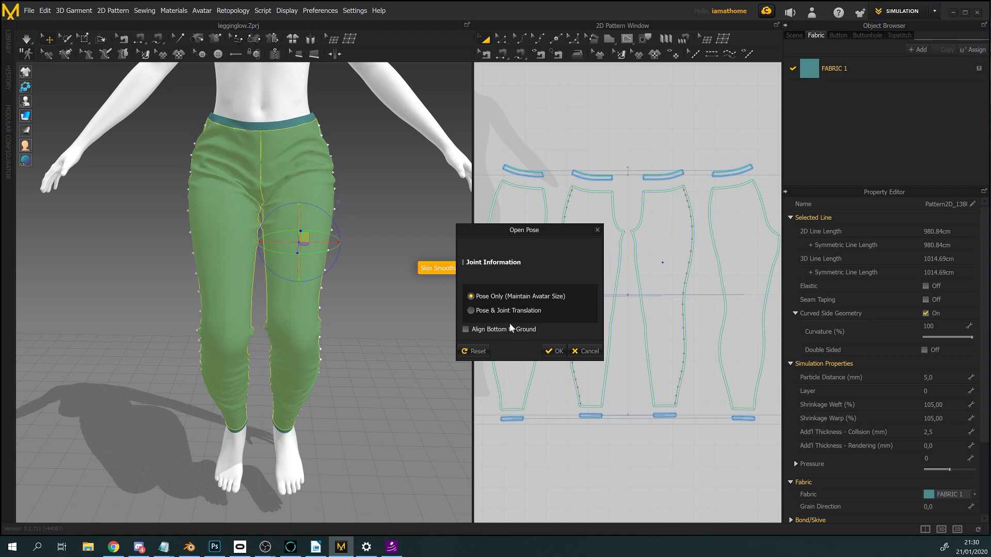
left_click(555, 351)
- Simulate the solidified leggings on the standing avatar, checking them from several sides and tugging the fabric at the hip
scroll(412, 336, "down", 3)
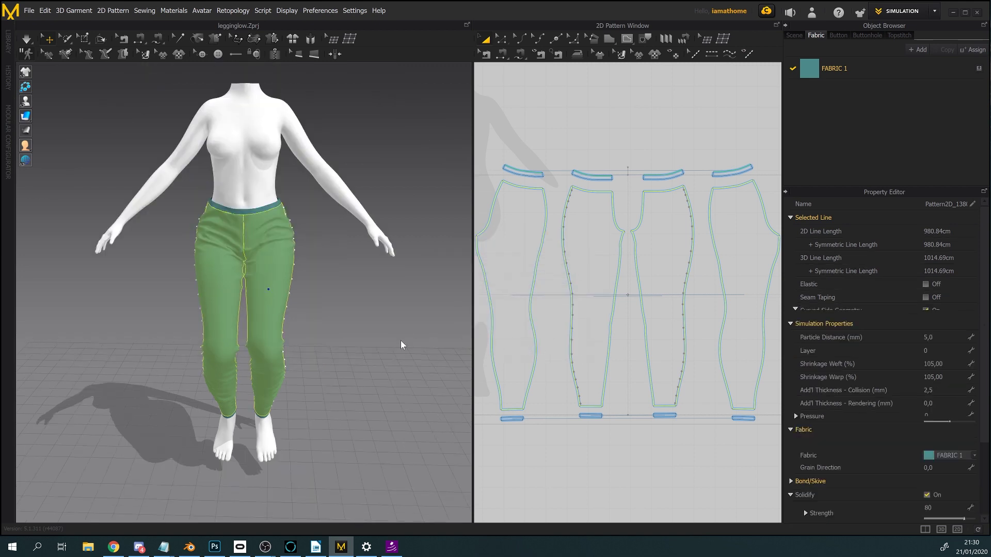
key("space")
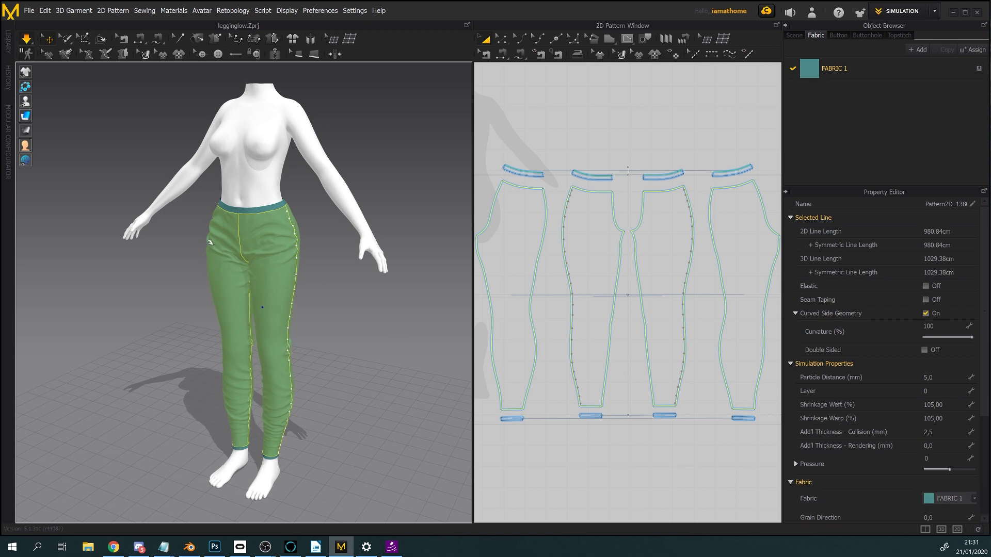
key("space")
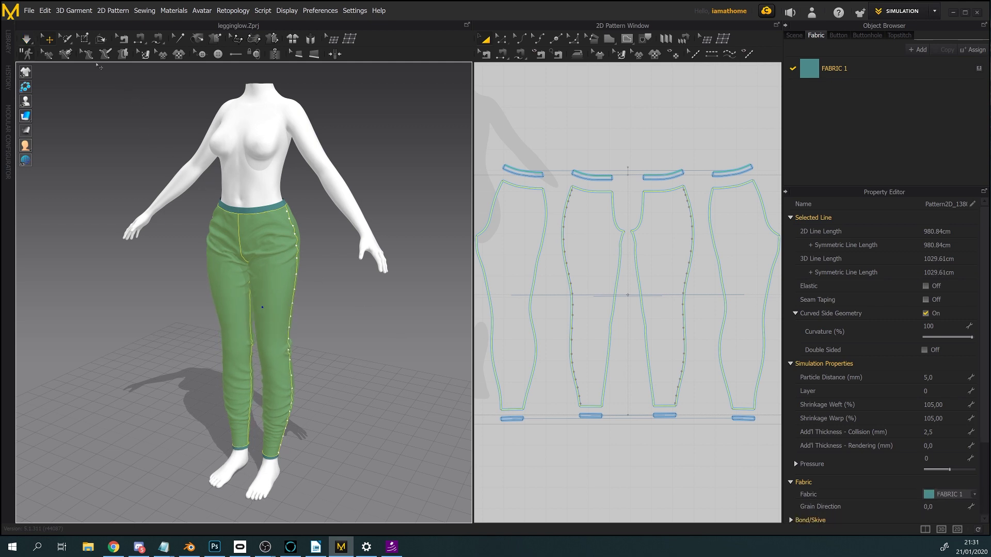
right_click_drag(305, 305, 305, 369)
left_click(26, 41)
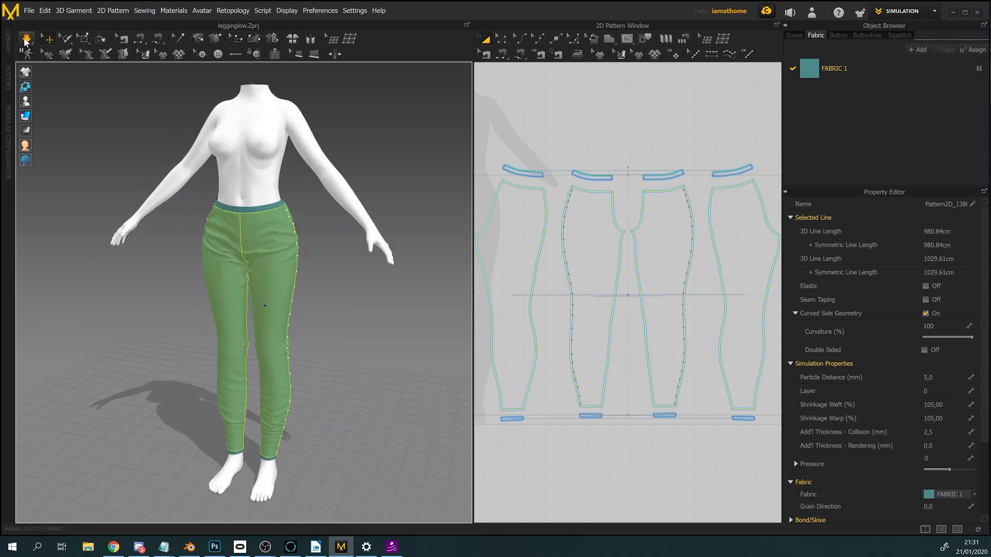
right_click_drag(163, 290, 230, 269)
left_click(27, 41)
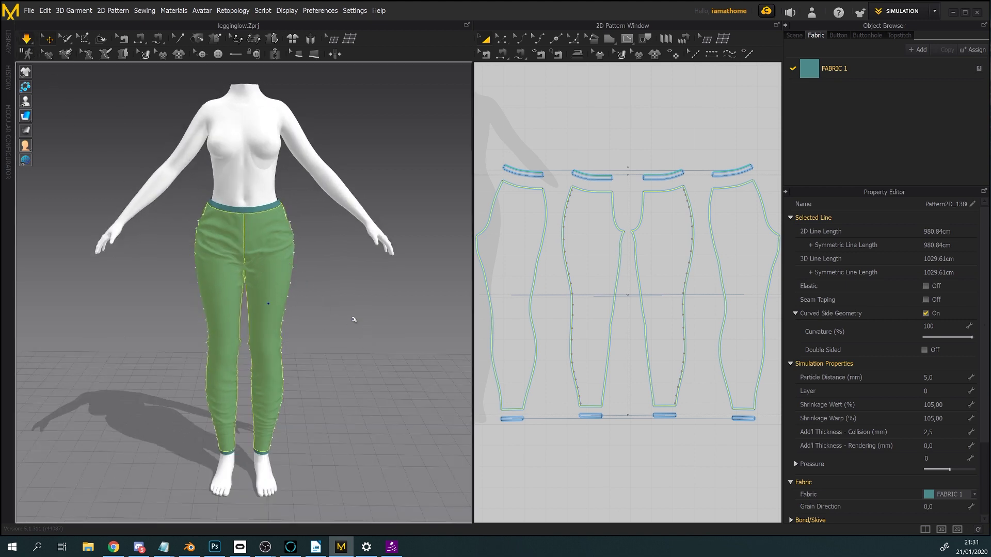
right_click_drag(351, 319, 356, 318)
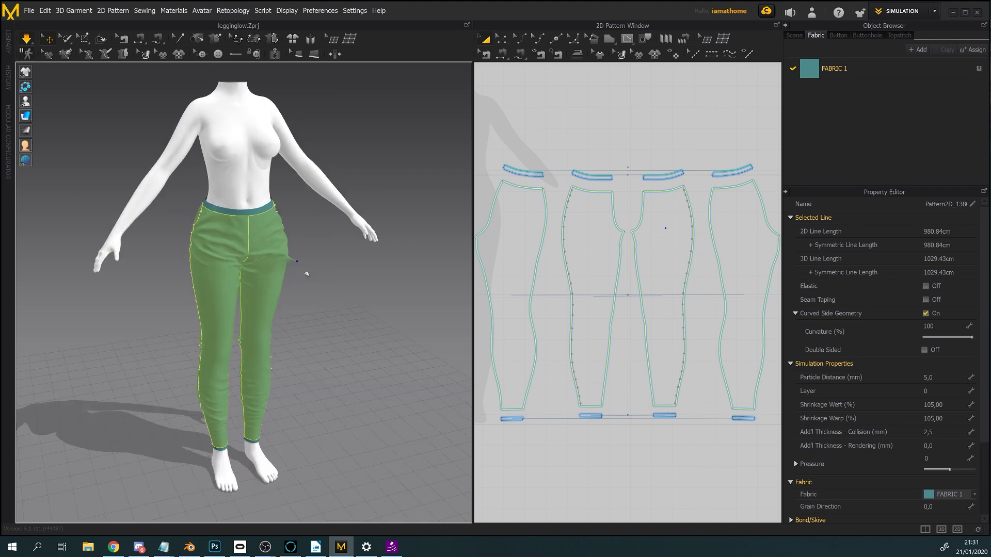
right_click_drag(365, 334, 340, 332)
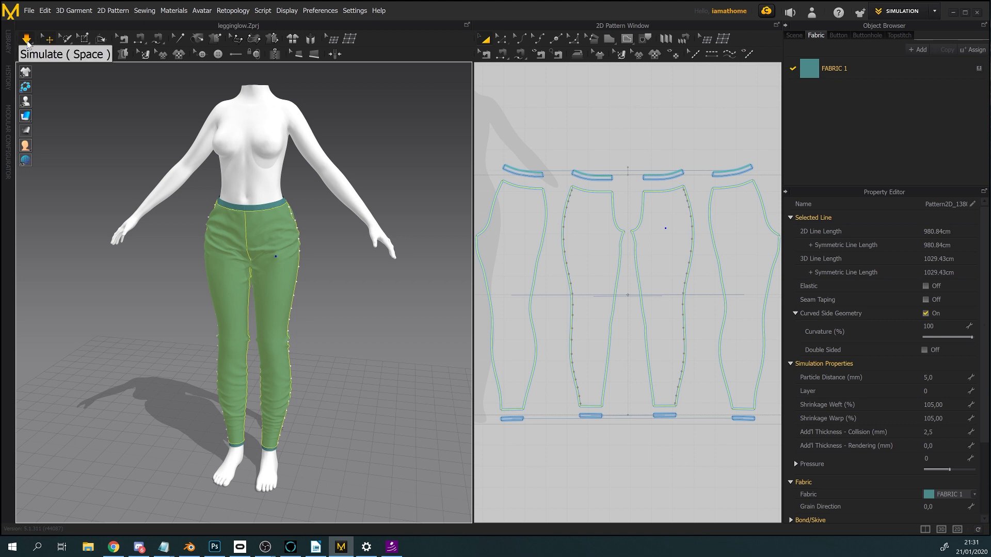
- Stop the running simulation, switch the simulation mode to GPU and start it again
left_click(27, 40)
left_click_drag(34, 46, 45, 50)
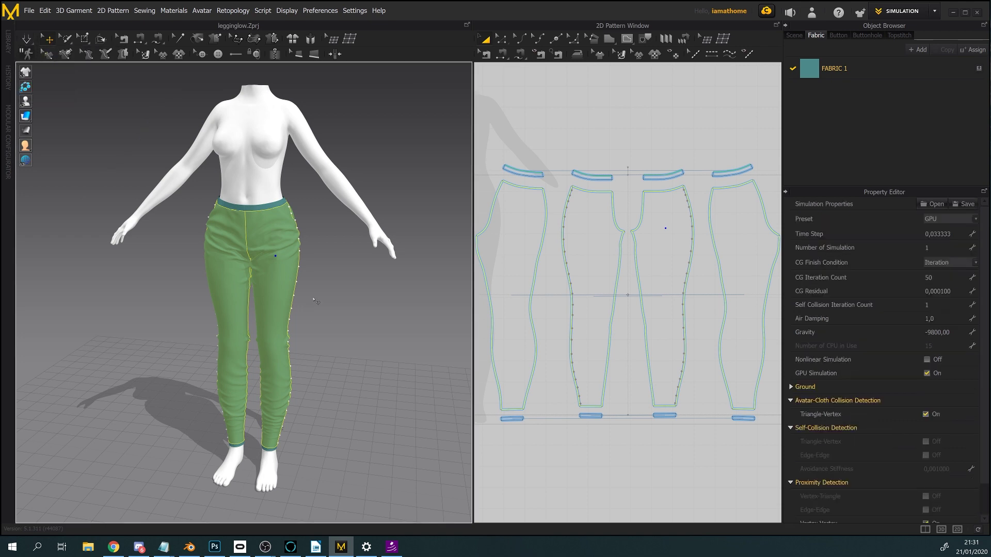
right_click_drag(316, 301, 50, 91)
left_click(34, 38)
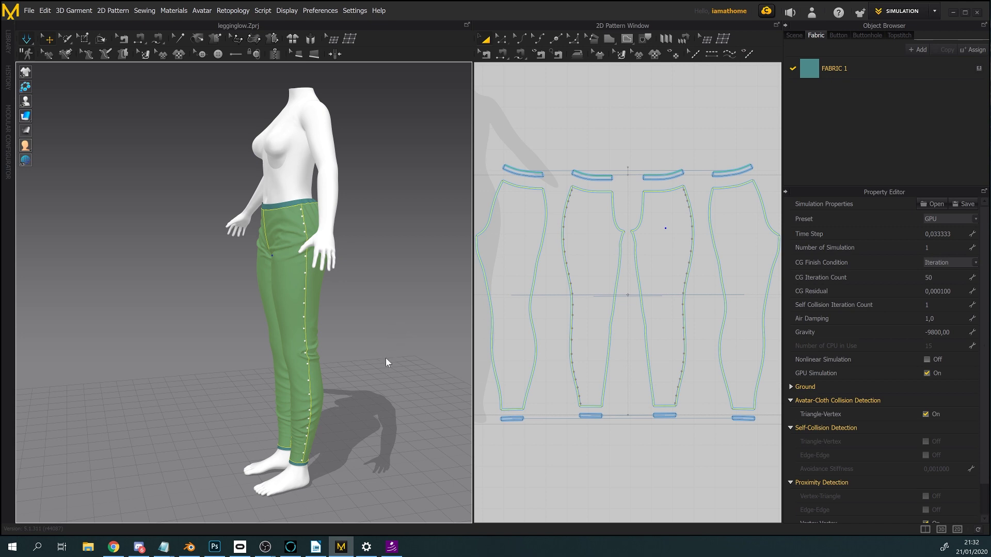
- Tug the leggings' fabric at the backs of the knees and the front of the thighs during the GPU simulation, and stop it
right_click_drag(378, 363, 344, 370)
left_click(344, 370)
mouse_move(344, 370)
left_mouse_down()
mouse_move(336, 368)
mouse_move(348, 365)
left_mouse_up()
mouse_move(348, 366)
right_mouse_down()
mouse_move(368, 369)
mouse_move(330, 362)
mouse_move(345, 373)
right_mouse_up()
left_click_drag(345, 371, 358, 379)
right_click_drag(358, 379, 400, 300)
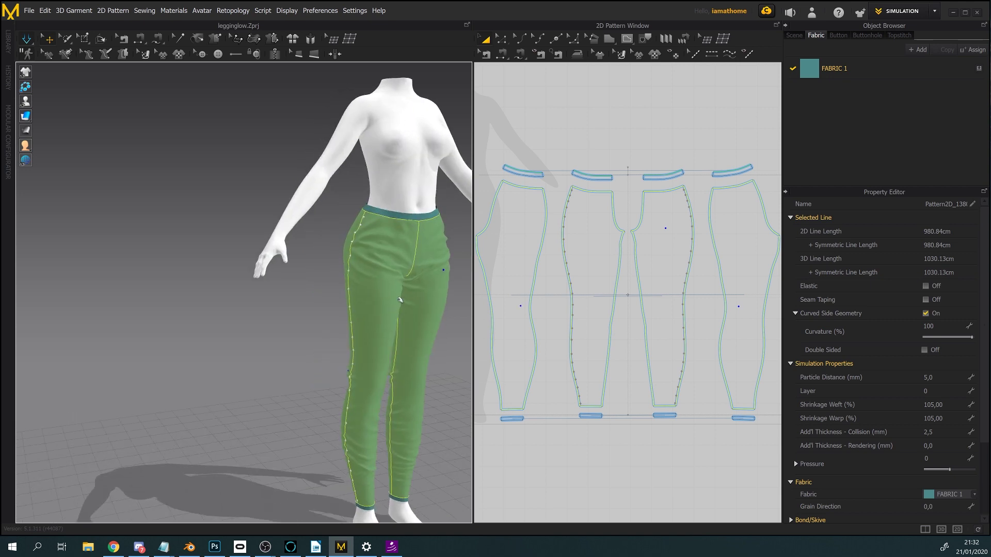
left_click_drag(406, 287, 413, 292)
right_click_drag(413, 292, 395, 322)
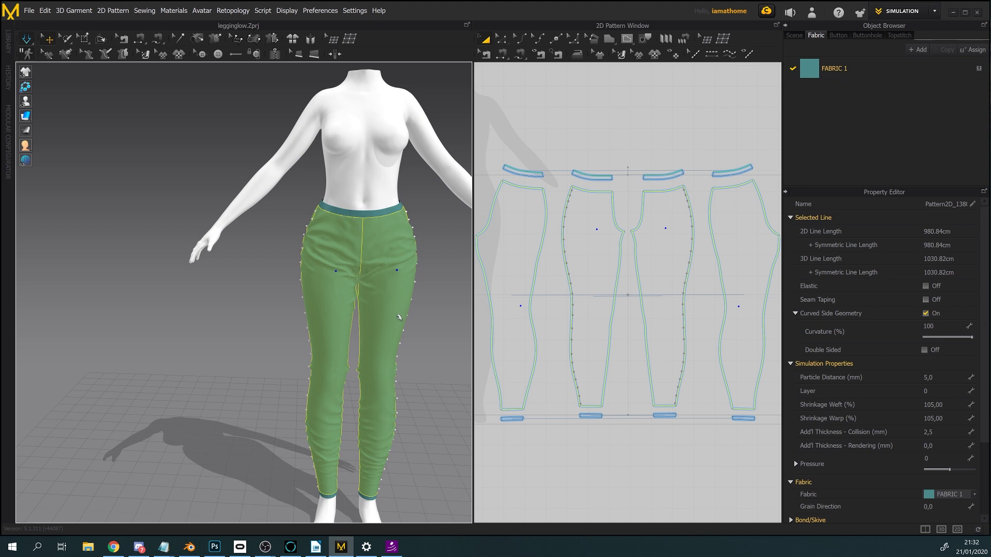
right_click_drag(399, 317, 318, 304)
mouse_move(342, 236)
right_mouse_down()
mouse_move(333, 264)
mouse_move(357, 265)
mouse_move(338, 282)
mouse_move(325, 273)
mouse_move(348, 251)
right_mouse_up()
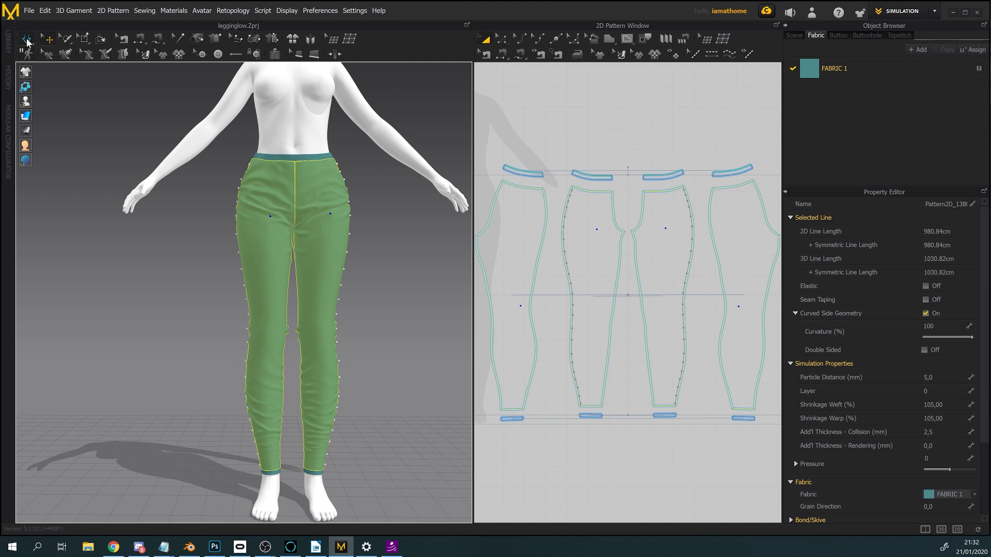
left_click(28, 43)
- Check the wrinkles behind the knees and switch the workspace from Simulation to Sculpt mode
right_click_drag(413, 271, 268, 286)
scroll(266, 285, "up", 5)
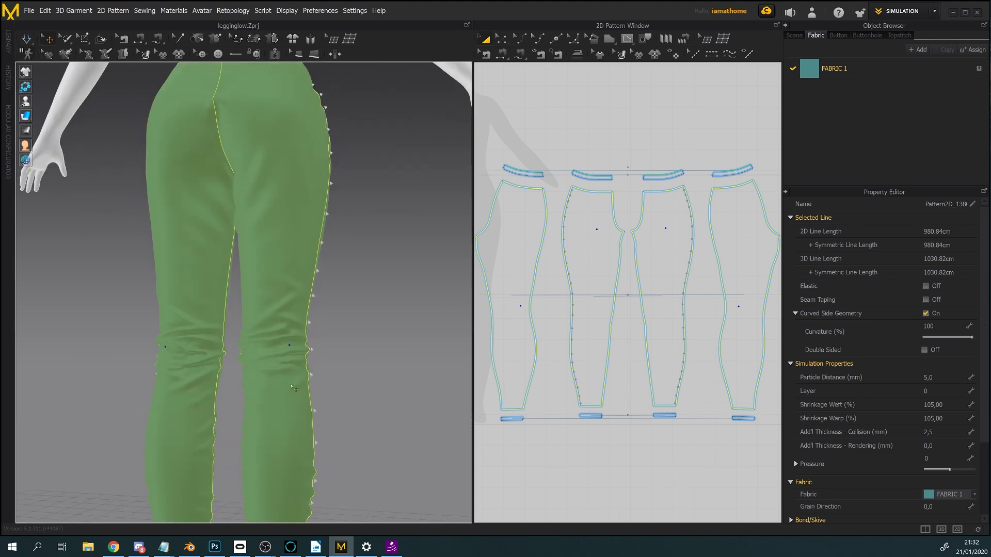
middle_click_drag(297, 405, 310, 357)
right_click_drag(309, 358, 273, 390)
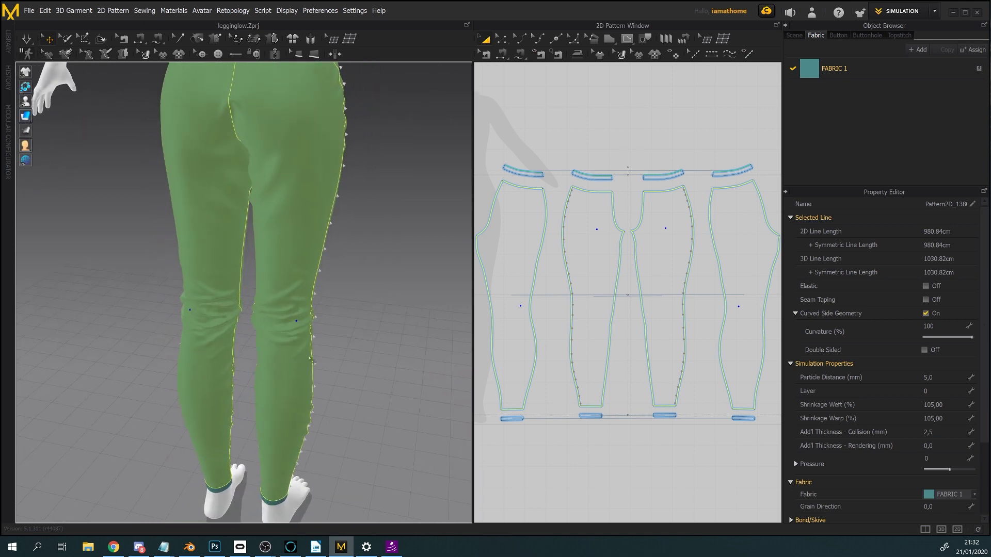
left_click(935, 10)
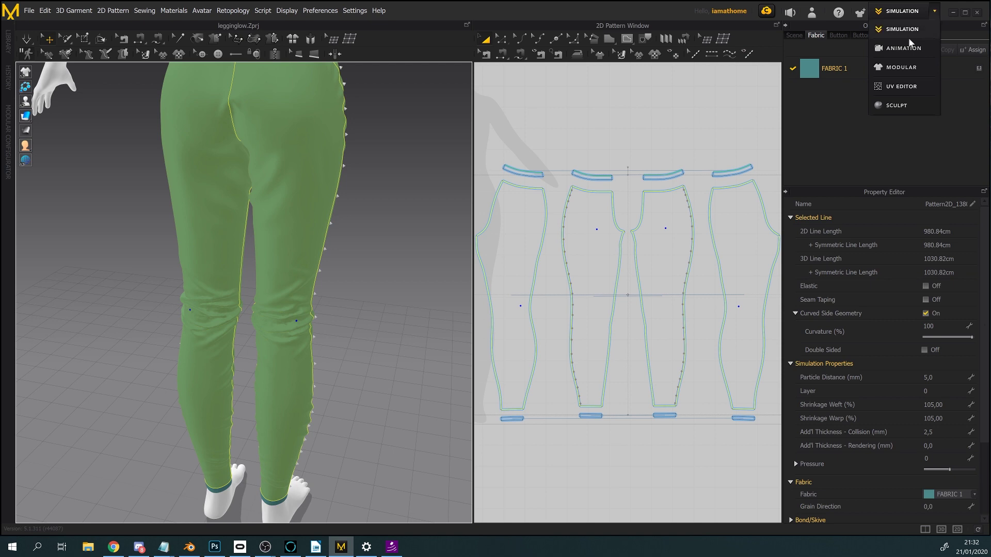
left_click(910, 102)
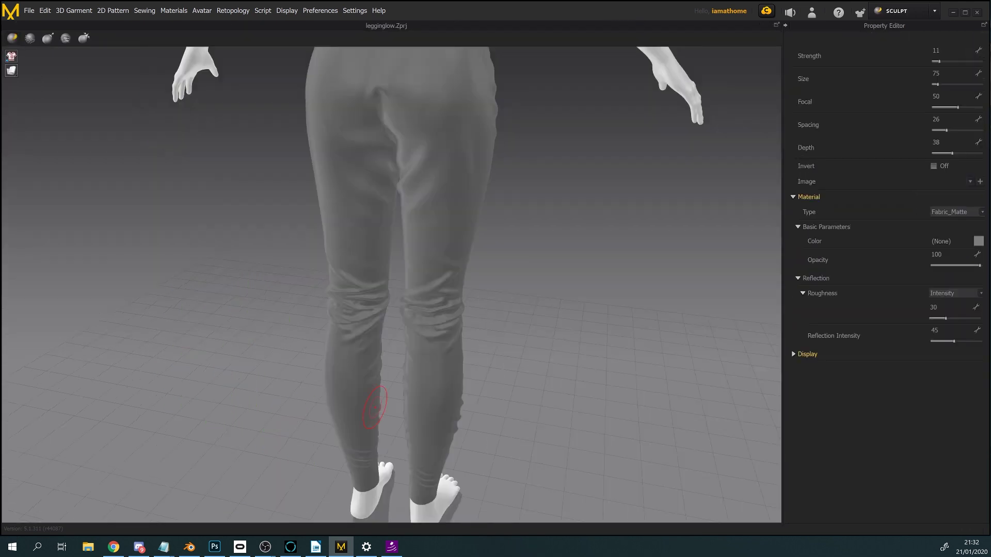
- Set the sculpt material's color to Blue 1 (#9999FF)
scroll(489, 394, "up", 3)
right_click_drag(489, 395, 748, 310)
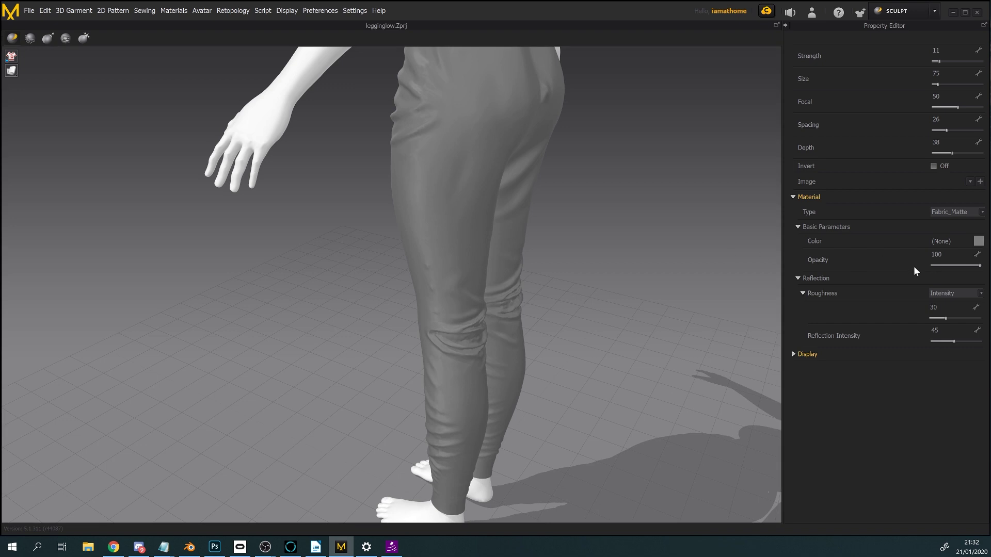
left_click(978, 241)
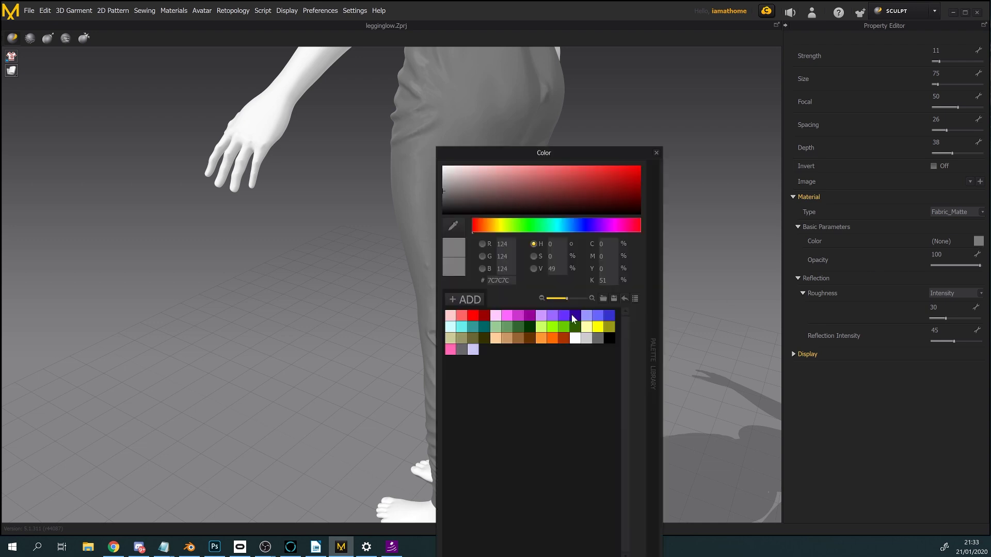
left_click(587, 316)
left_click_drag(587, 155, 699, 32)
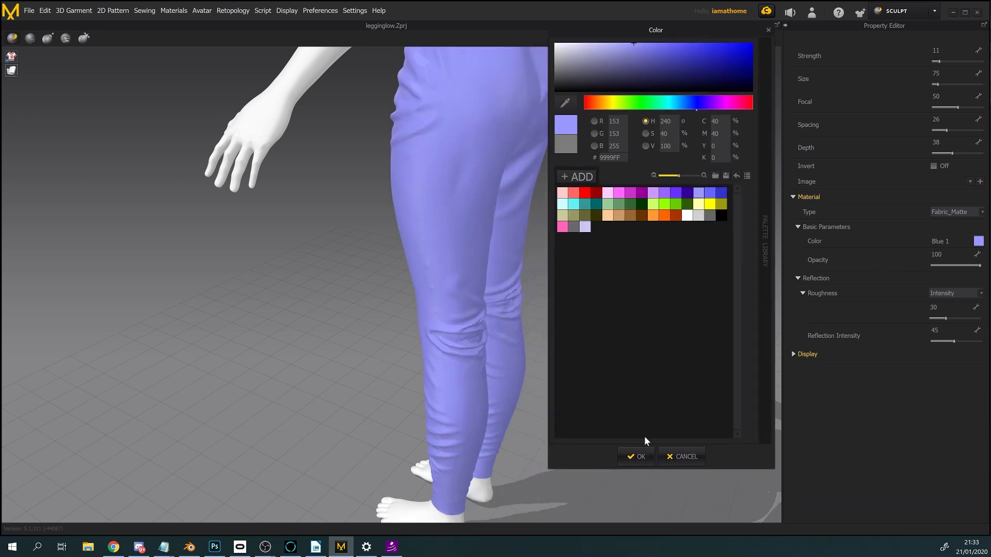
left_click(640, 456)
- Set the brush strength to 73 and sculpt with a few dabs on the back of the avatar's right thigh
right_click_drag(640, 457, 518, 405)
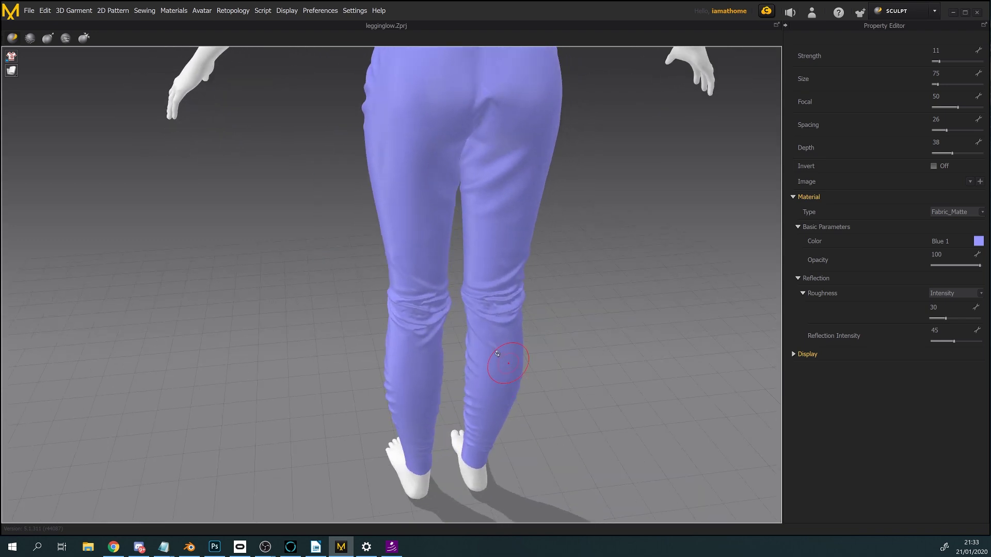
right_click_drag(497, 354, 444, 356)
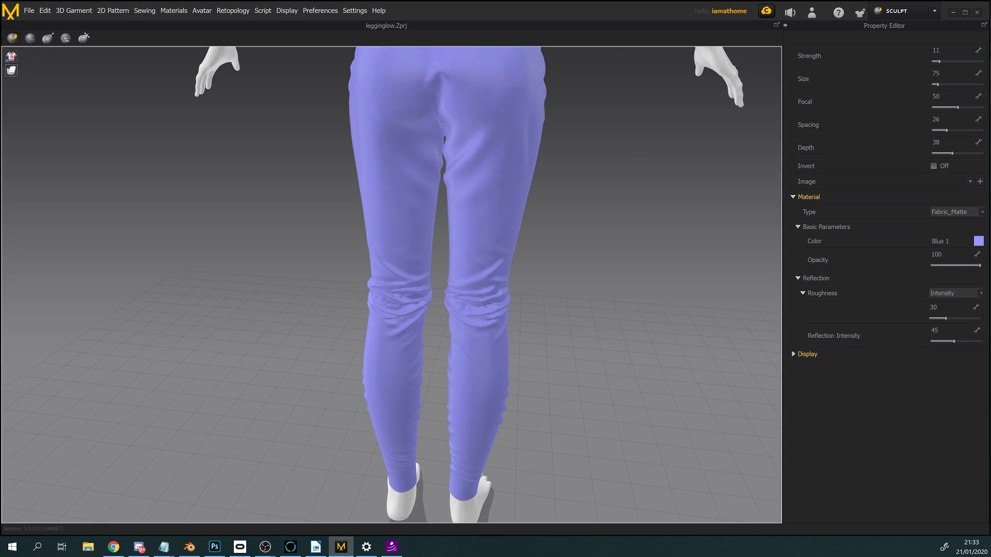
left_click_drag(942, 62, 970, 65)
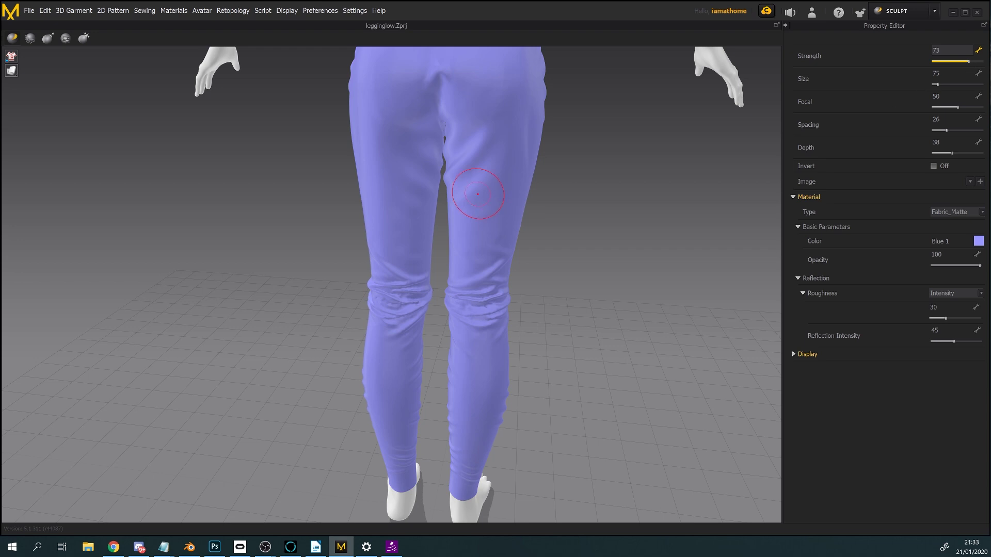
left_click(482, 195)
left_click(502, 166)
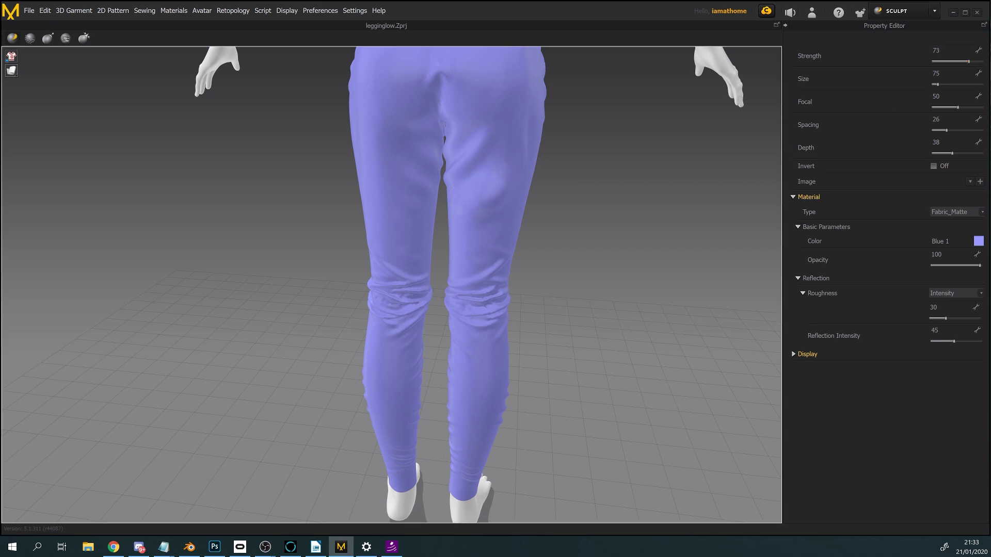
left_click(503, 192)
- Switch to the smoothing brush, check the bulge on the back of the right thigh, and undo the sculpted dabs there
right_click_drag(571, 244, 619, 265)
left_click(30, 37)
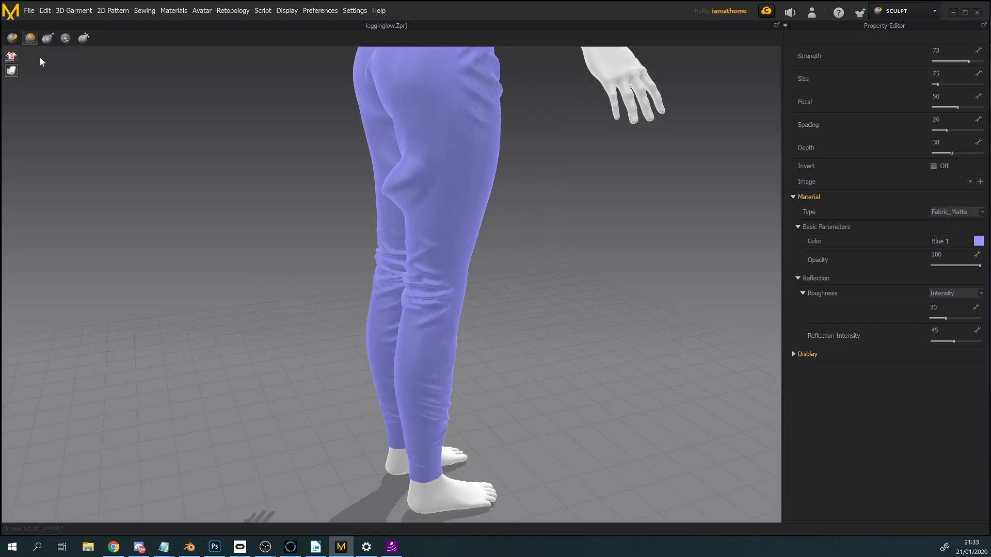
key("8")
right_click_drag(160, 191, 496, 184)
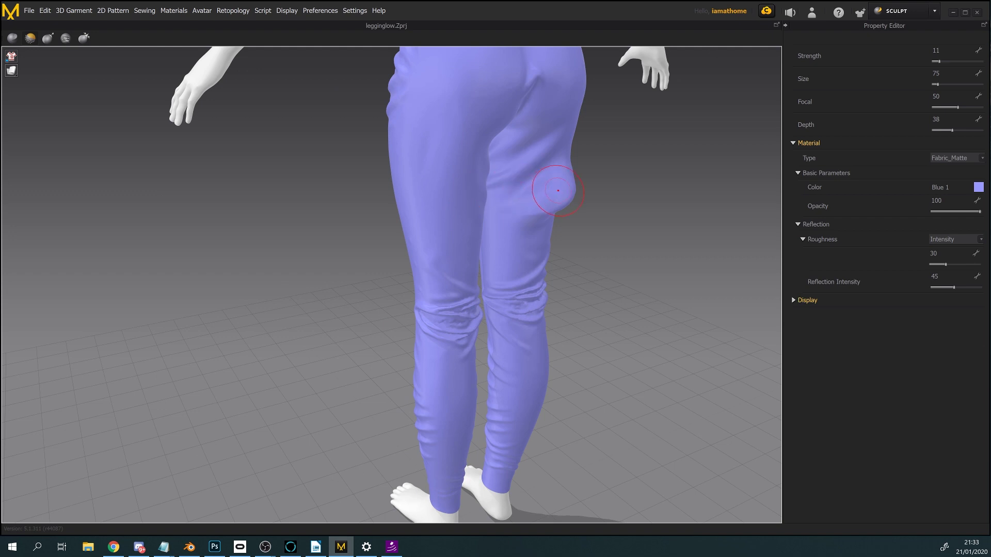
mouse_move(564, 185)
right_mouse_down()
mouse_move(459, 174)
mouse_move(418, 196)
right_mouse_up()
key("ctrl+z")
key("ctrl+z")
key("ctrl+z")
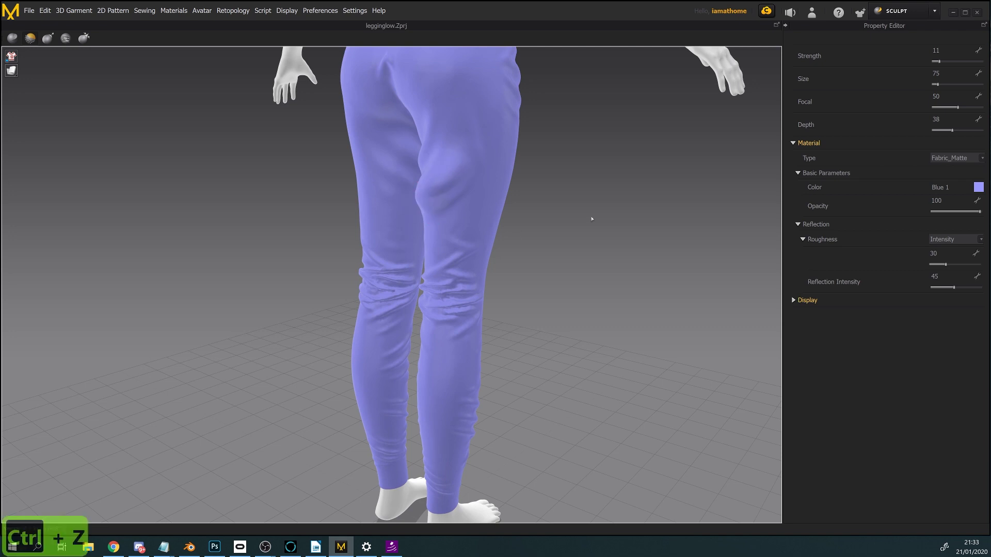
- Smooth the fine wrinkles behind both knees with the smoothing brush, undoing the strokes that flatten them too much
right_click_drag(568, 232, 591, 242)
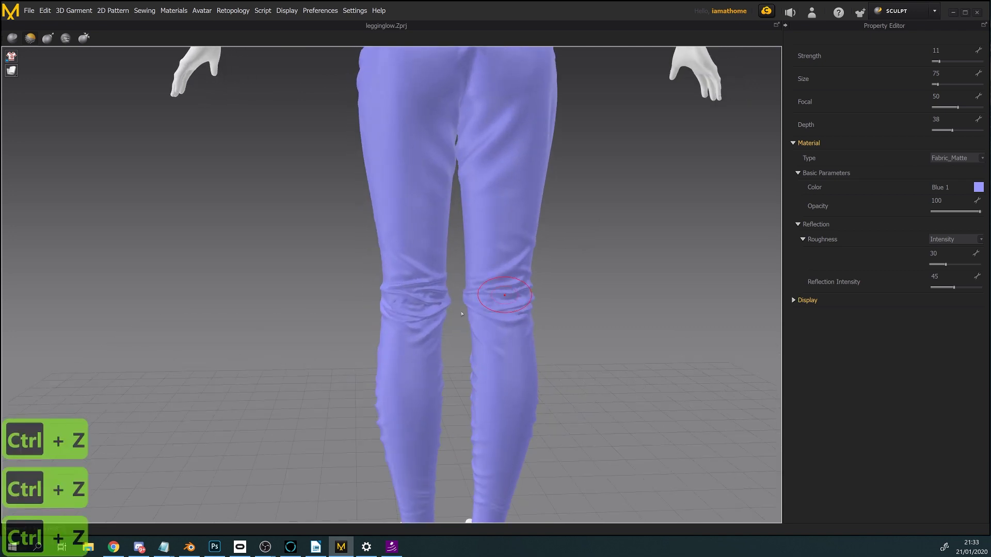
right_click_drag(596, 325, 592, 344)
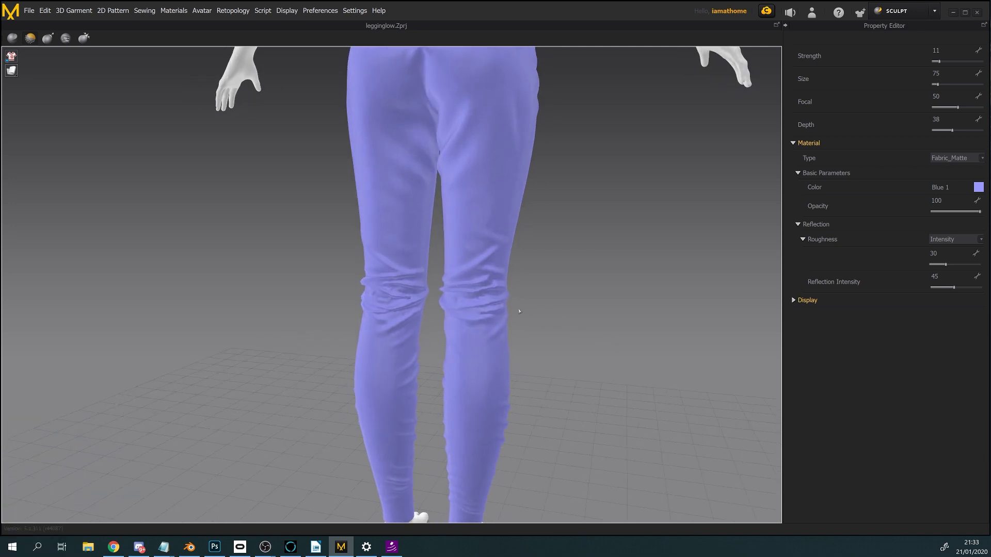
right_click_drag(499, 305, 431, 349)
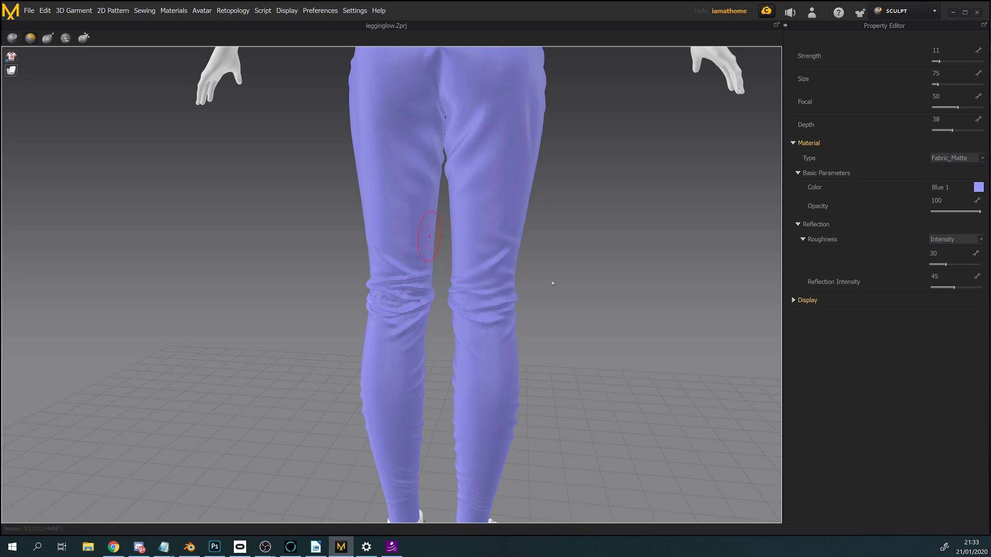
key("ctrl+z")
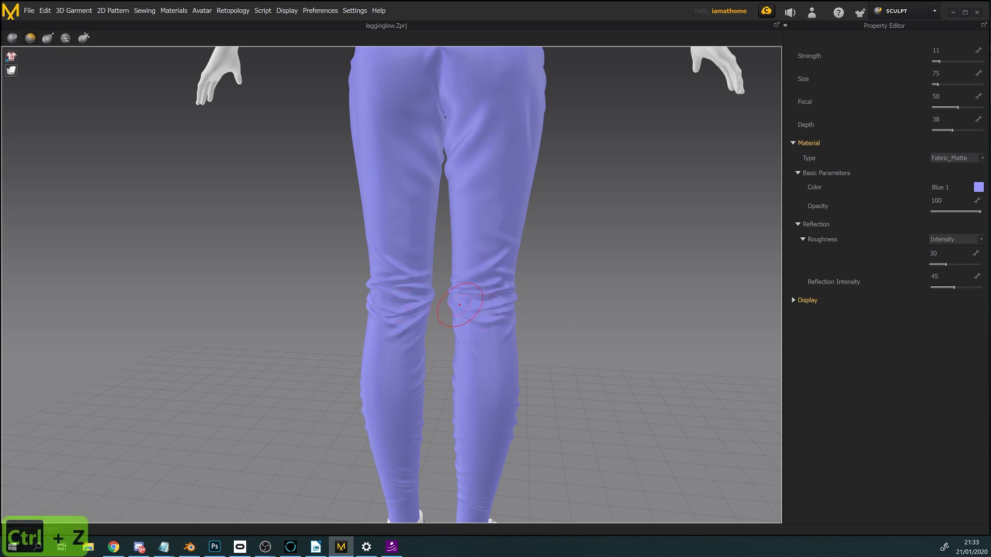
key("ctrl+z")
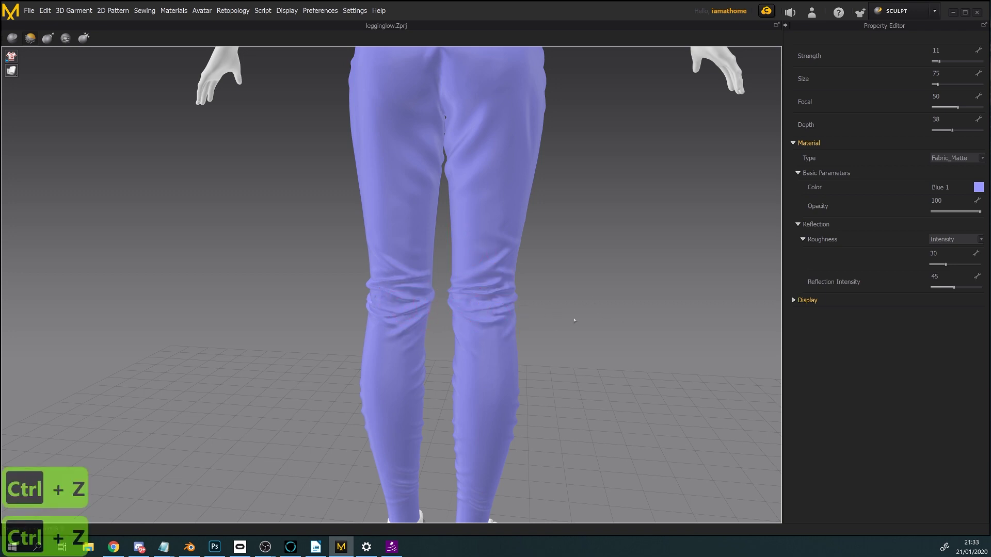
mouse_move(588, 336)
right_mouse_down()
mouse_move(617, 344)
mouse_move(508, 338)
mouse_move(604, 332)
right_mouse_up()
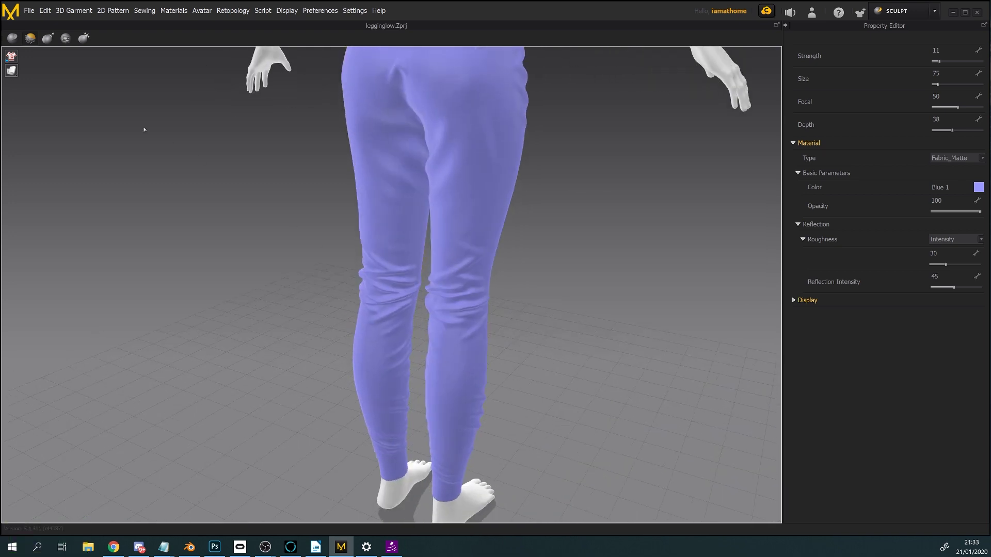
- Try pulling the fabric outward above the right knee with the grab brush, and undo it
left_click(51, 40)
right_click_drag(460, 330, 491, 324)
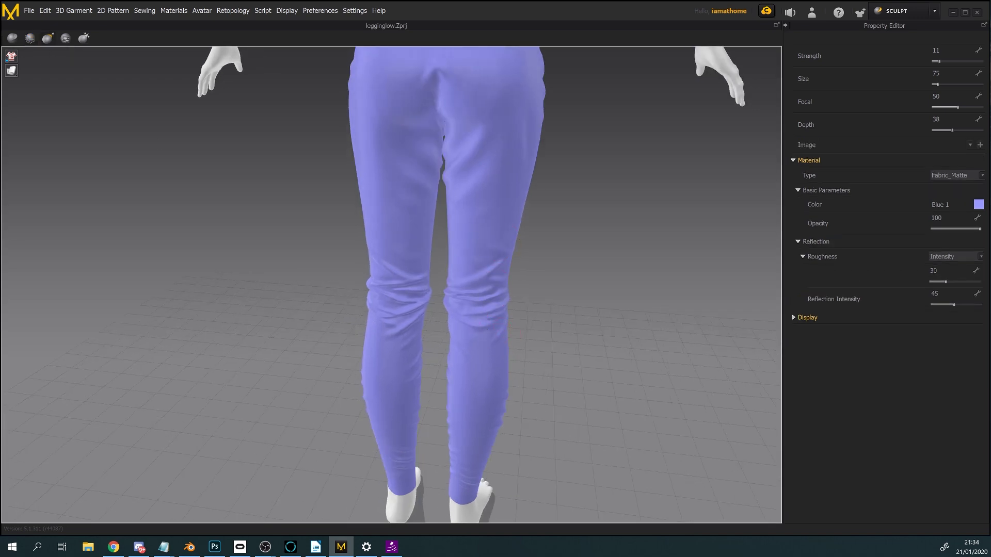
left_click_drag(498, 242, 539, 256)
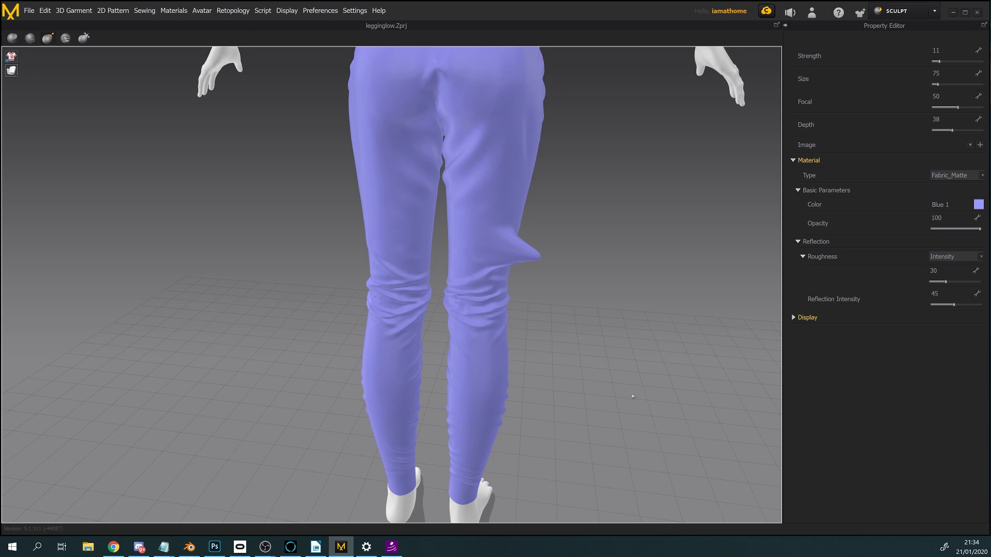
key("ctrl+z")
- Try the last sculpting brush on the wrinkles behind the right knee, and switch to the image stamp brush for the front
left_click(85, 38)
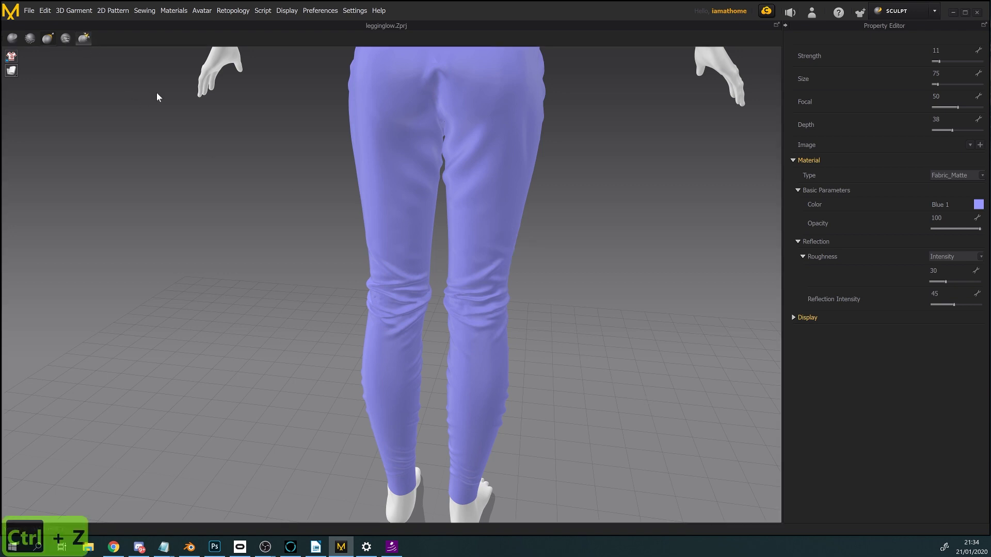
mouse_move(594, 379)
right_mouse_down()
mouse_move(616, 346)
mouse_move(516, 351)
mouse_move(467, 336)
right_mouse_up()
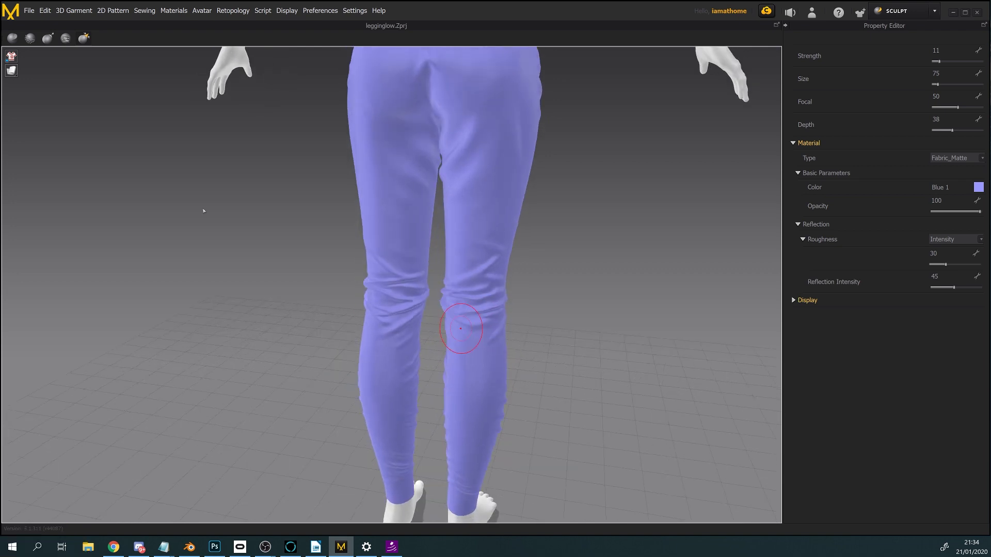
left_click(66, 39)
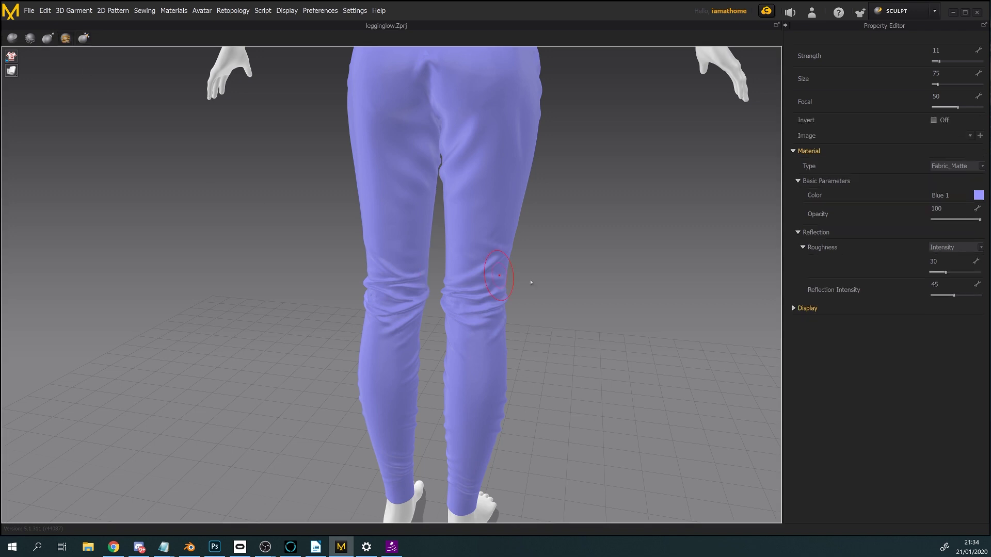
right_click_drag(627, 311, 558, 350)
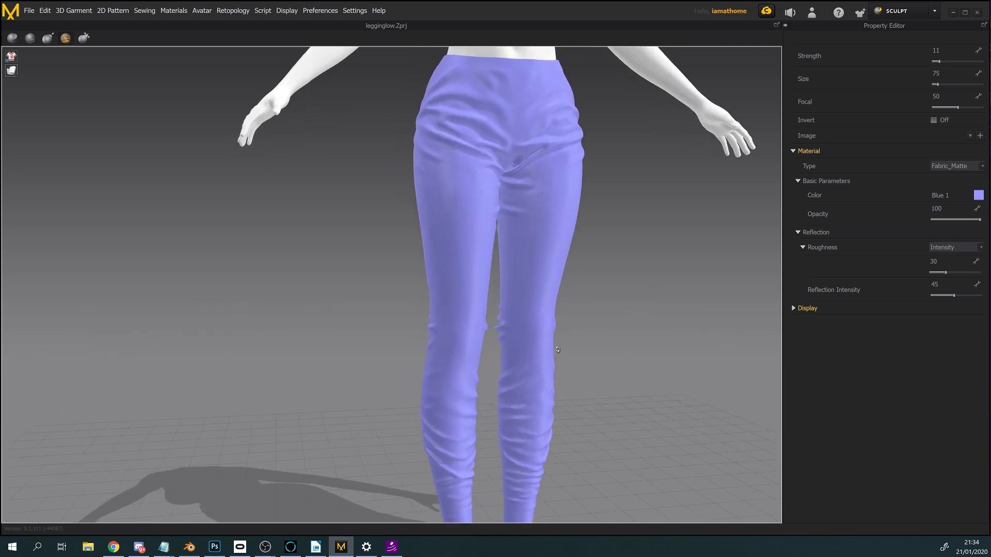
left_click(970, 136)
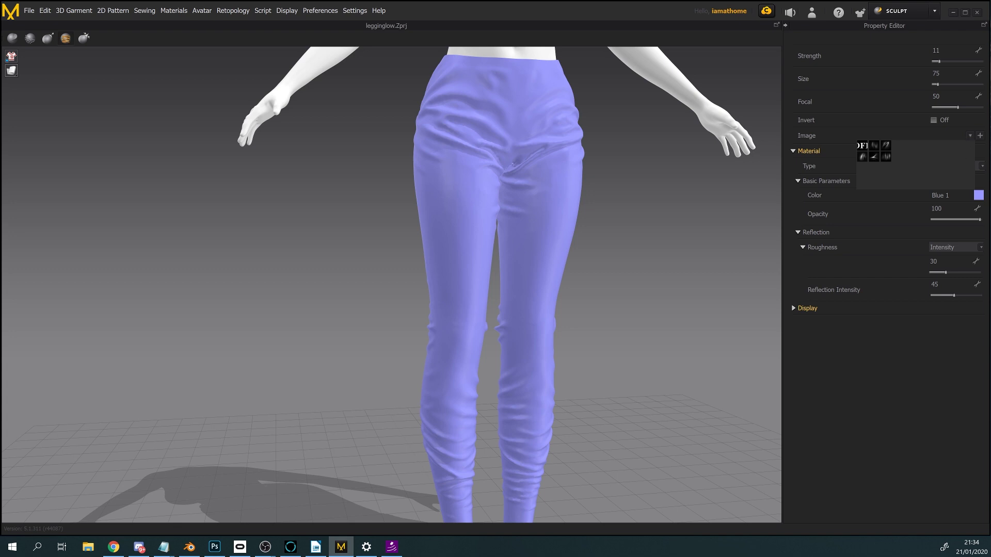
key("Escape")
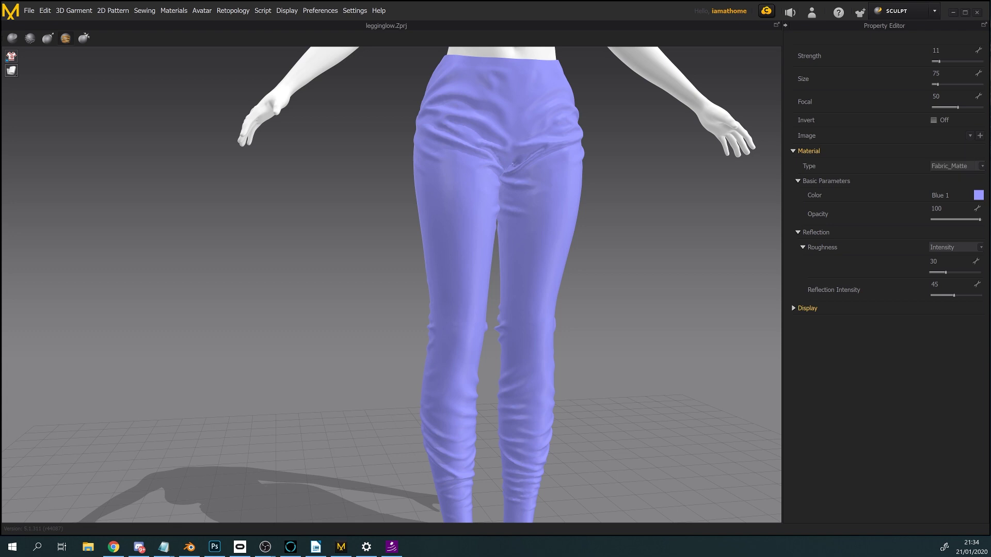
type("mouse")
type("mo")
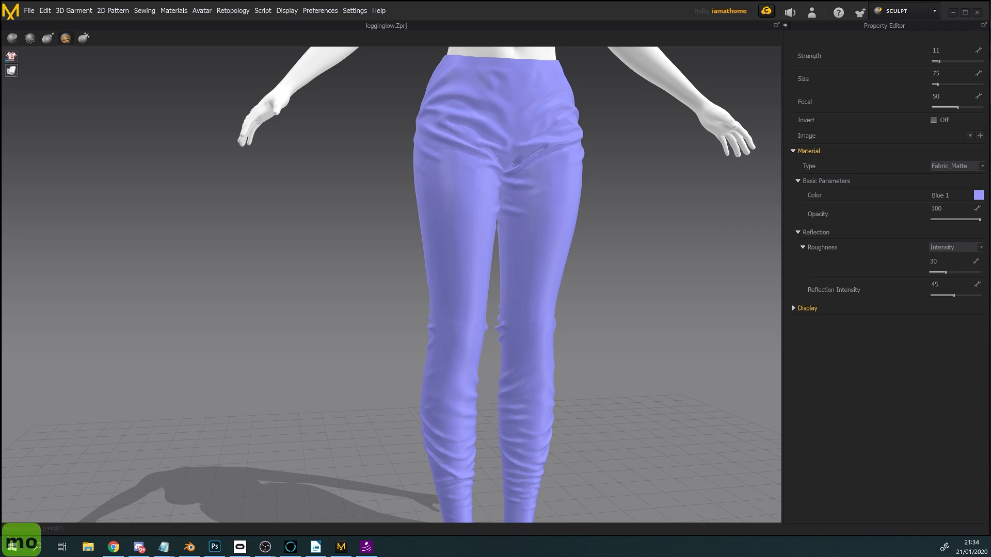
type("use")
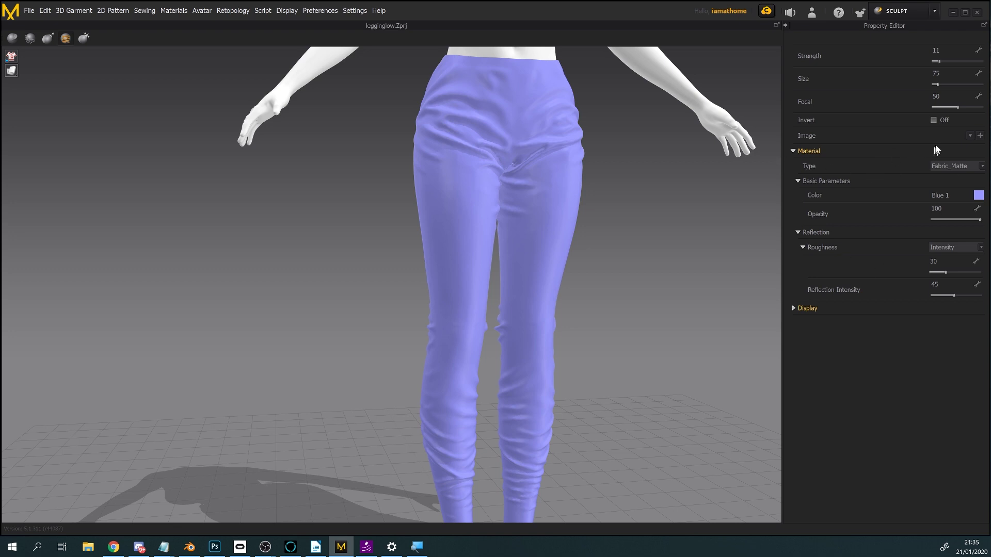
- Choose the last wrinkle image for the stamp brush, stamp it on the front of the thighs, and undo the last two stamps
left_click(971, 136)
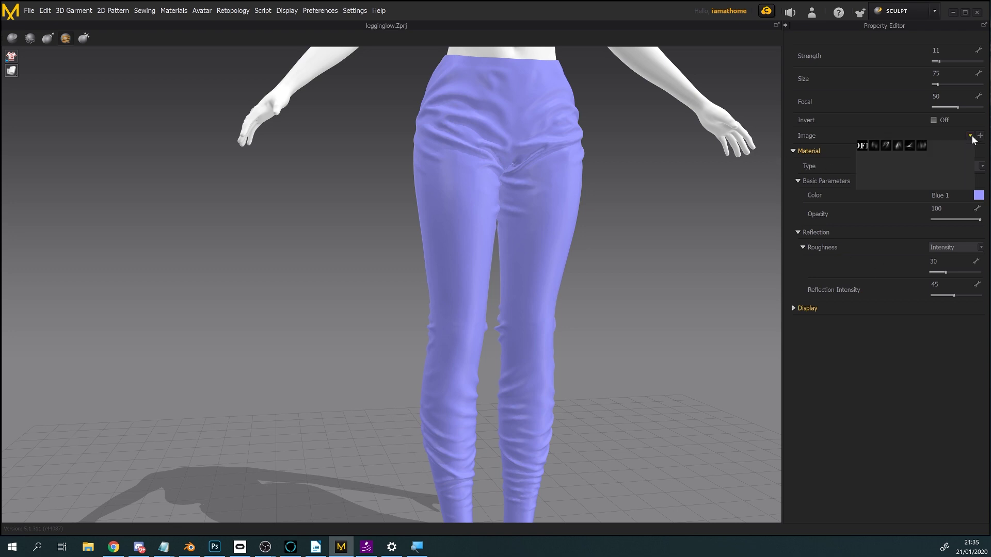
left_click(922, 146)
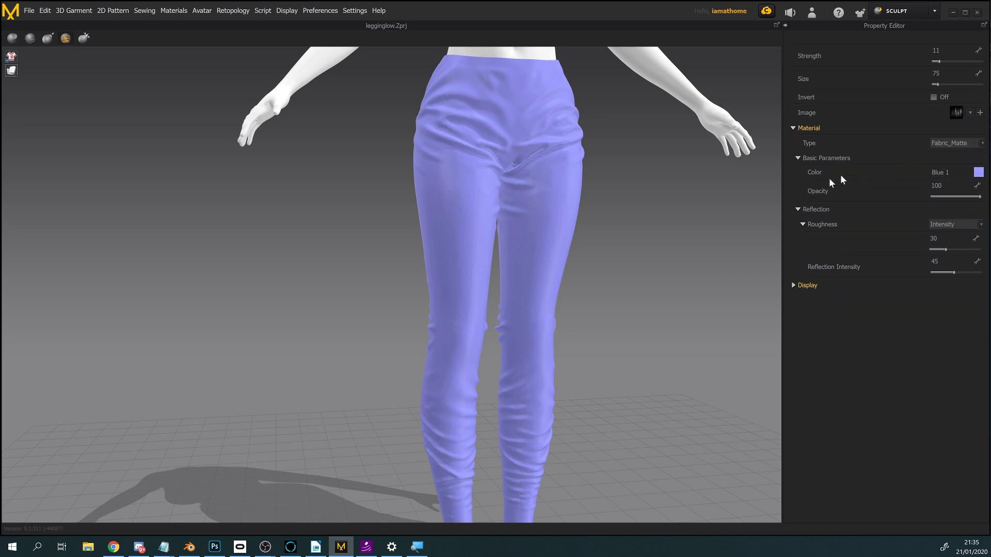
right_click_drag(449, 270, 464, 251)
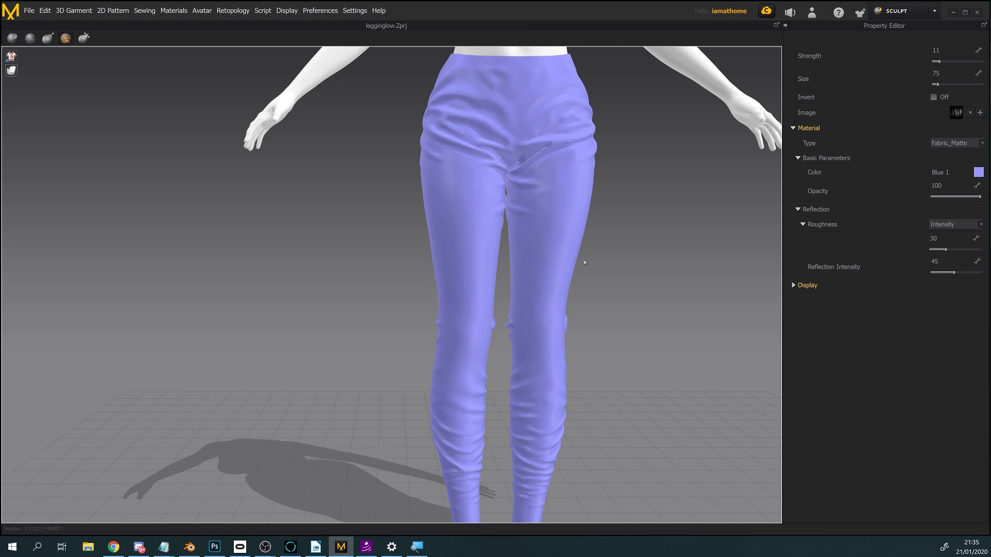
right_click_drag(598, 273, 491, 290)
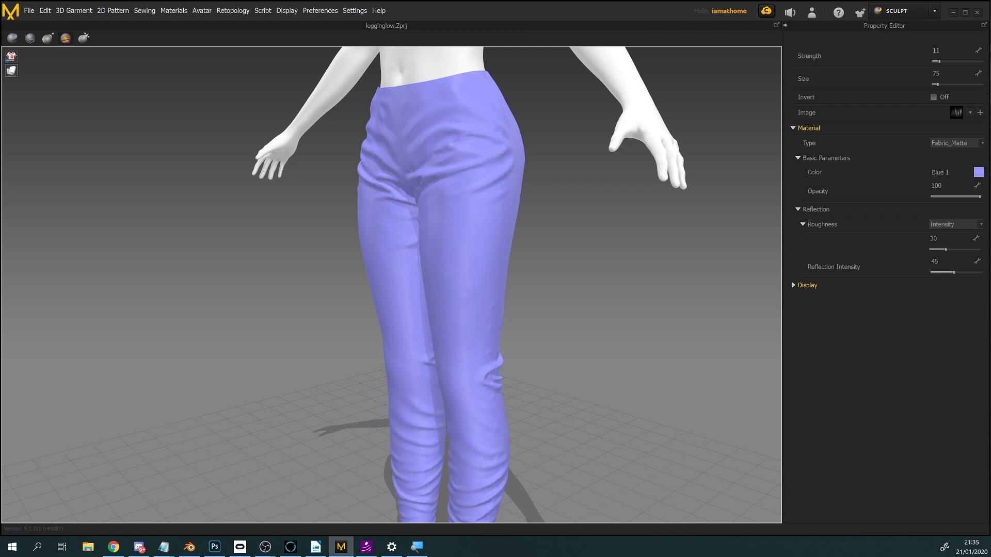
key("ctrl+z")
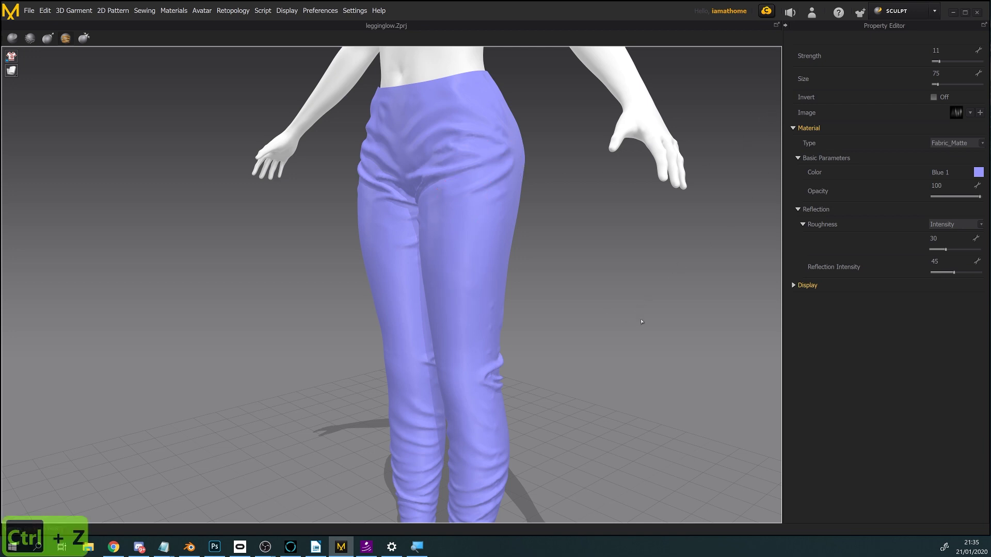
key("ctrl+z")
- Stamp the wrinkle image on the seat at the back of the leggings, and undo the last two stamps
mouse_move(618, 324)
right_mouse_down()
mouse_move(538, 331)
mouse_move(393, 204)
right_mouse_up()
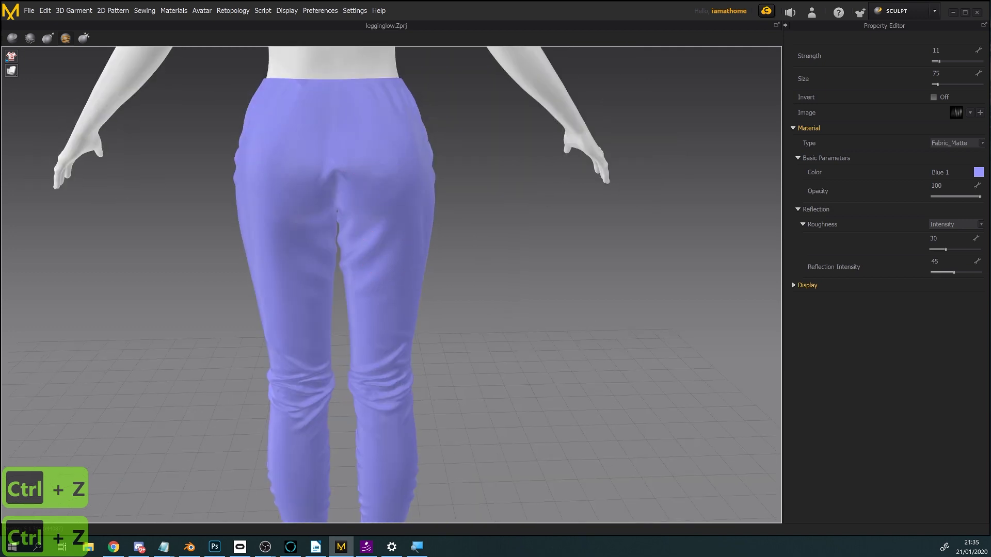
key("ctrl+z")
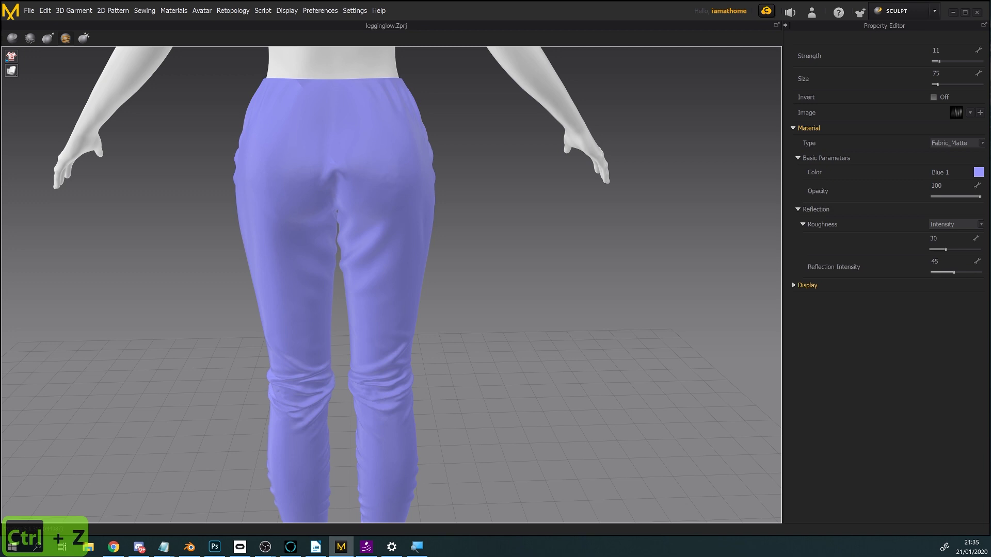
key("ctrl+z")
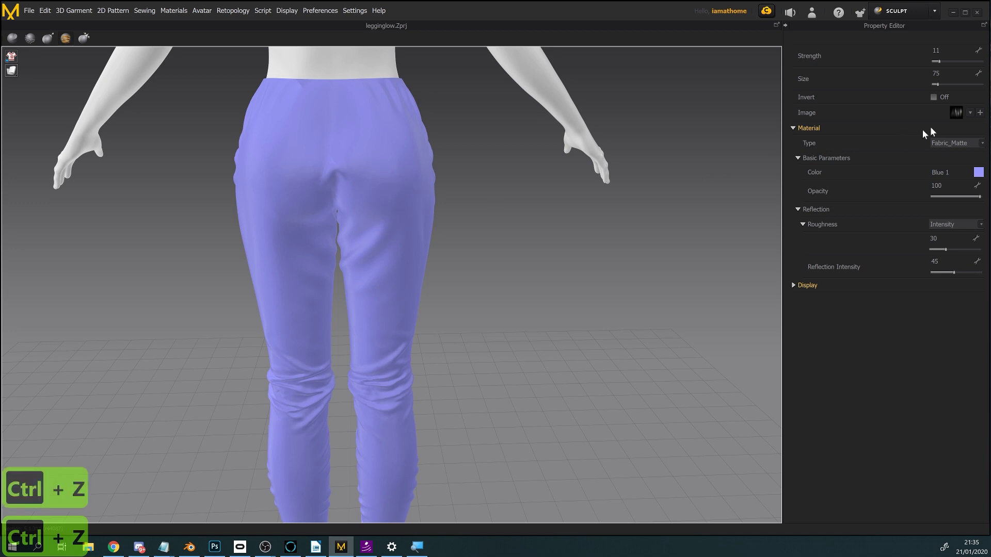
- Choose the second wrinkle image for the stamp brush and stamp it on the seat and thighs, checking front and back
left_click(966, 112)
left_click(874, 121)
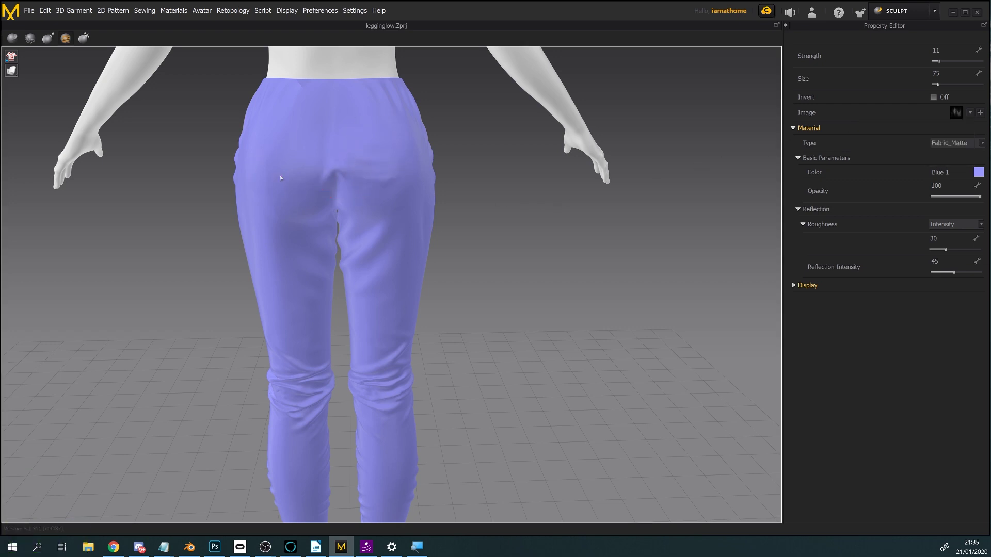
mouse_move(317, 243)
right_mouse_down()
mouse_move(480, 214)
mouse_move(397, 294)
right_mouse_up()
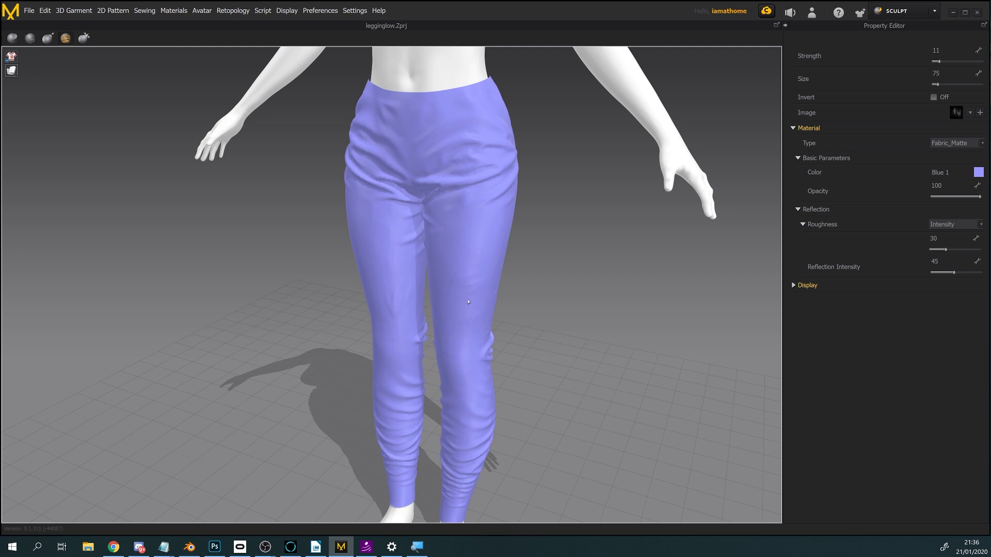
mouse_move(468, 302)
right_mouse_down()
mouse_move(517, 277)
mouse_move(503, 289)
mouse_move(485, 257)
mouse_move(594, 233)
mouse_move(645, 233)
right_mouse_up()
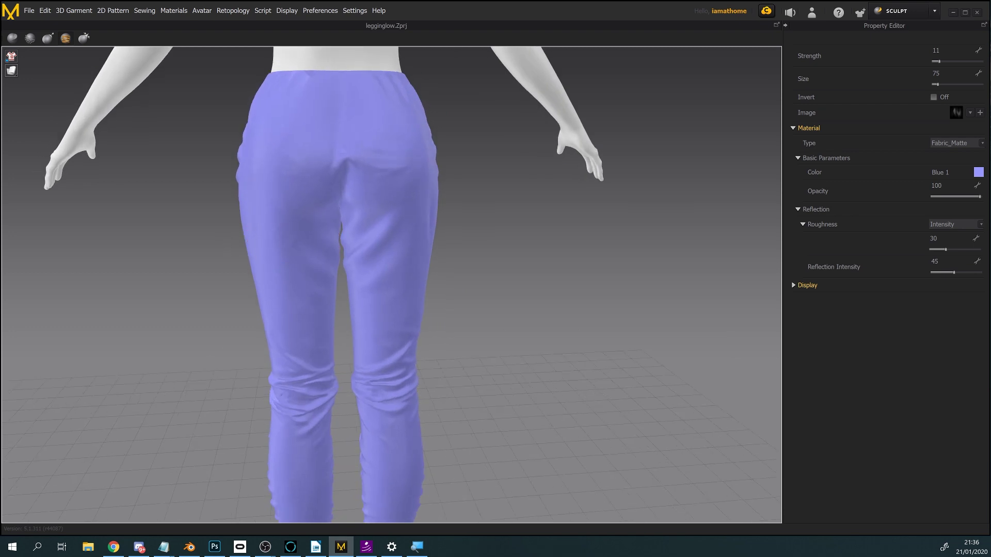
right_click_drag(528, 278, 640, 275)
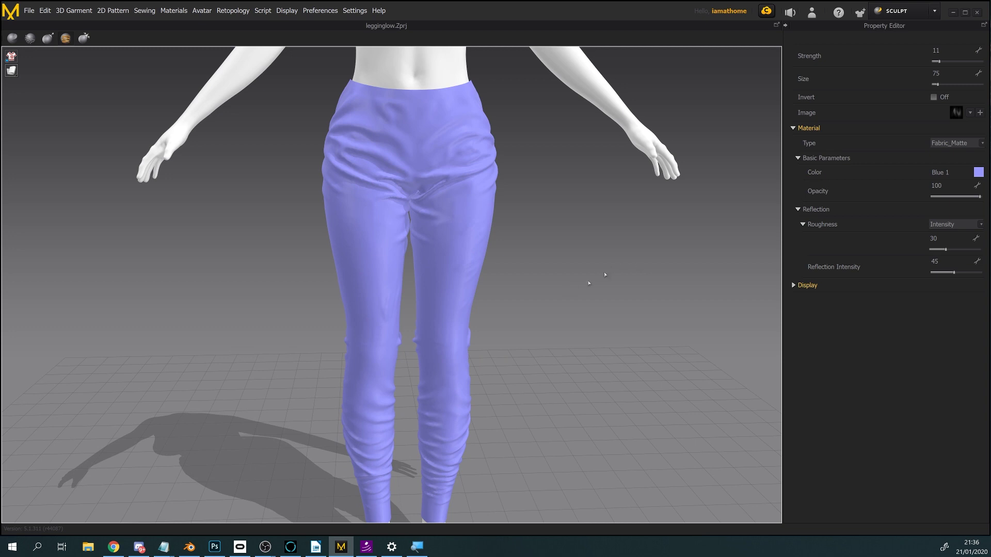
- Switch the workspace from Sculpt back to Simulation and check the full leggings from the front
left_click(934, 10)
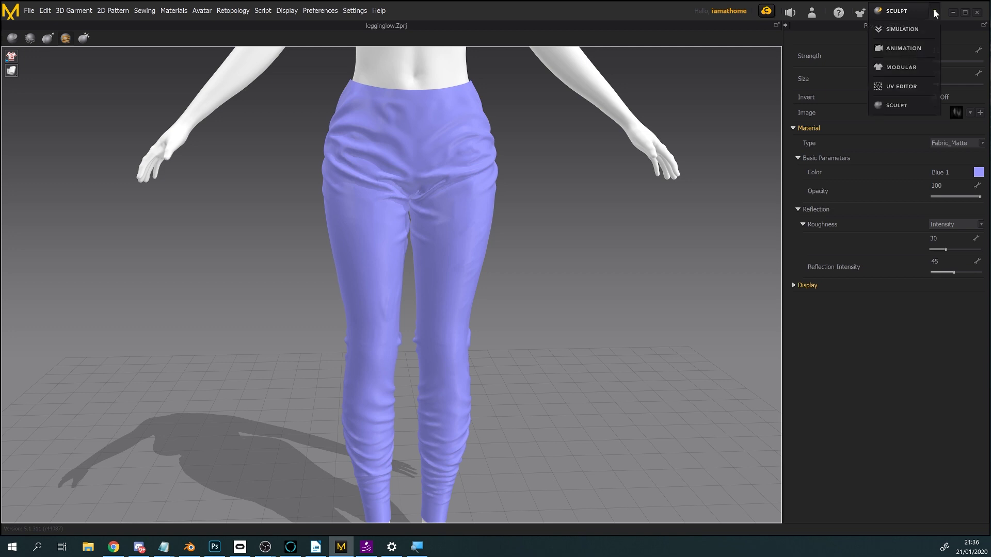
left_click(903, 29)
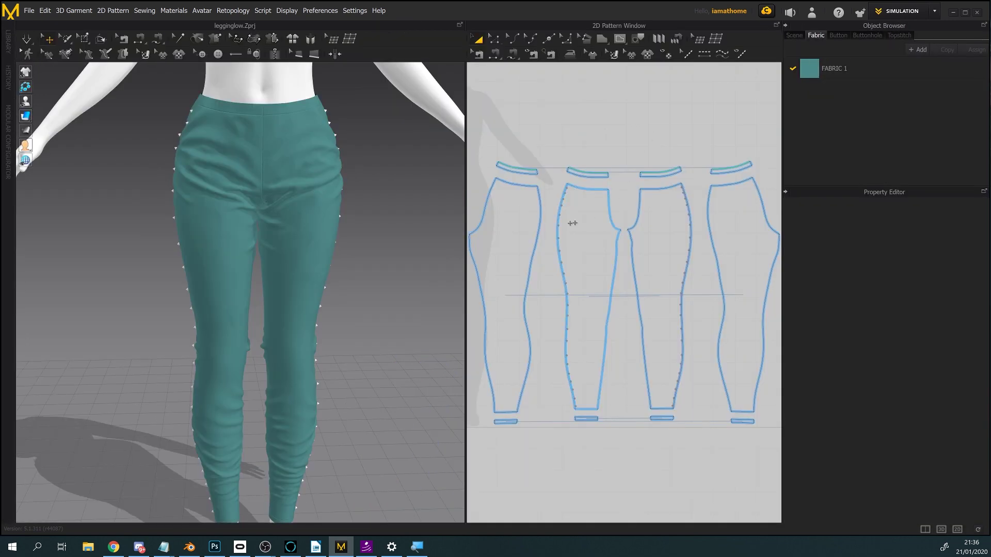
right_click_drag(354, 226, 338, 205)
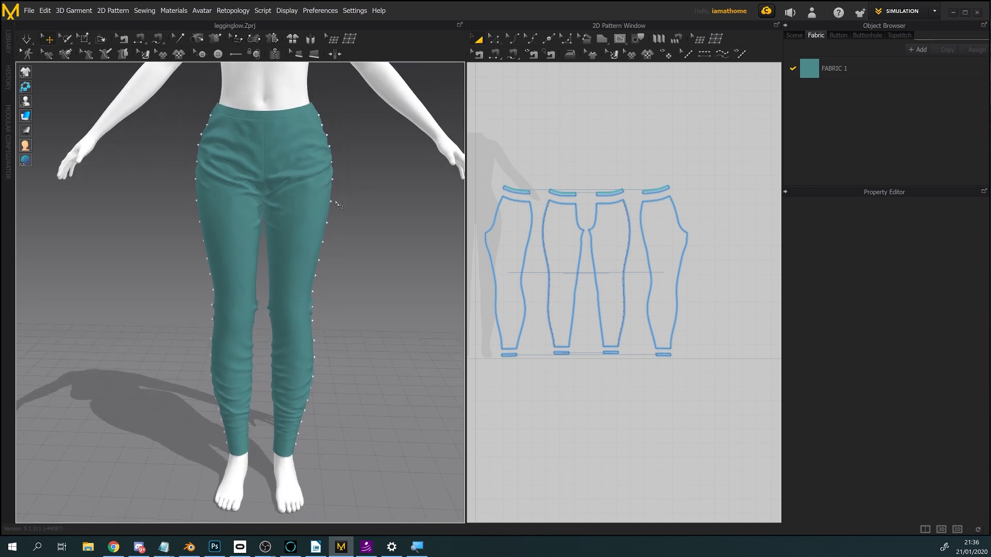
- Save the project under the new name legginghigh.Zprj in the lesson2 folder
left_click(28, 10)
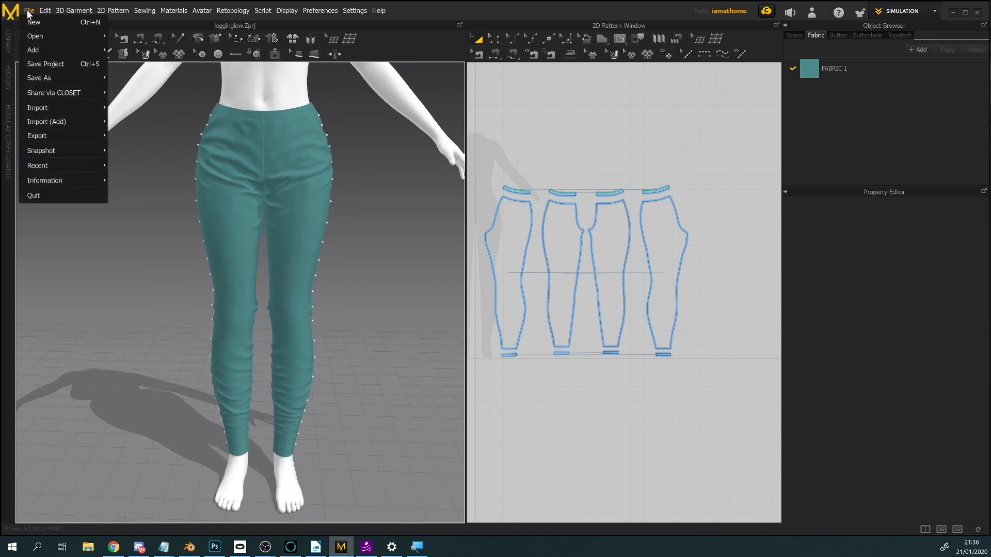
left_click(28, 11)
left_click(29, 11)
mouse_move(49, 81)
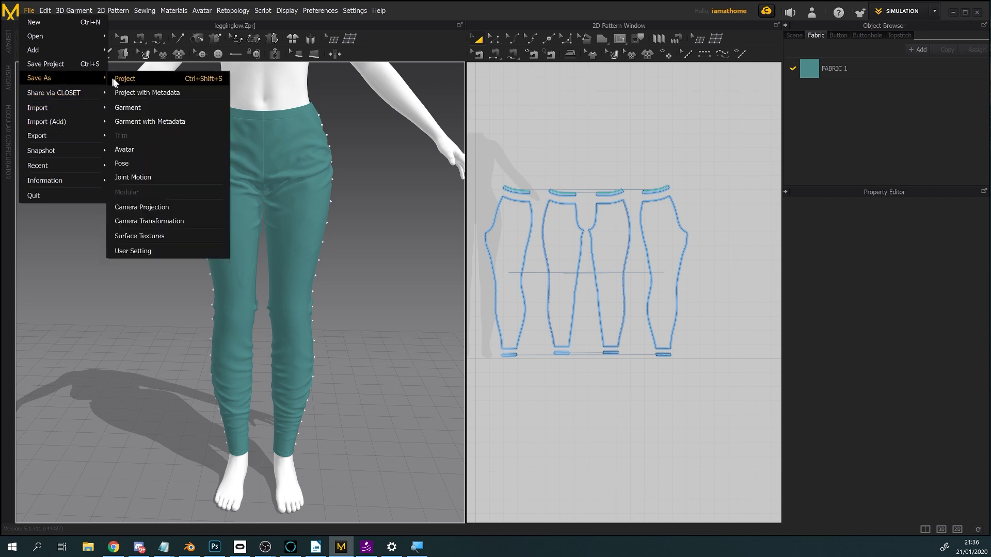
left_click(125, 79)
left_click(234, 102)
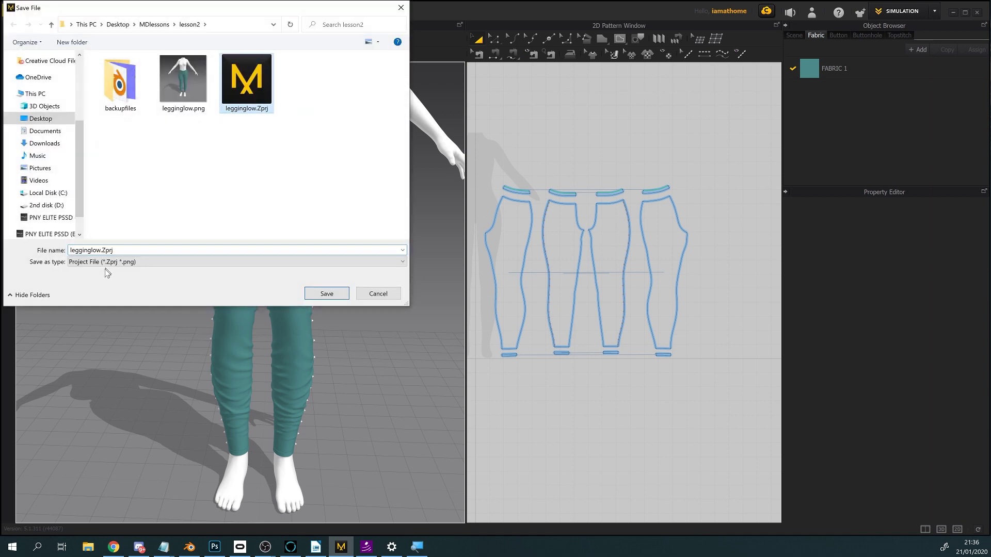
left_click(98, 251)
left_click(98, 252)
key("BackSpace")
key("BackSpace")
key("BackSpace")
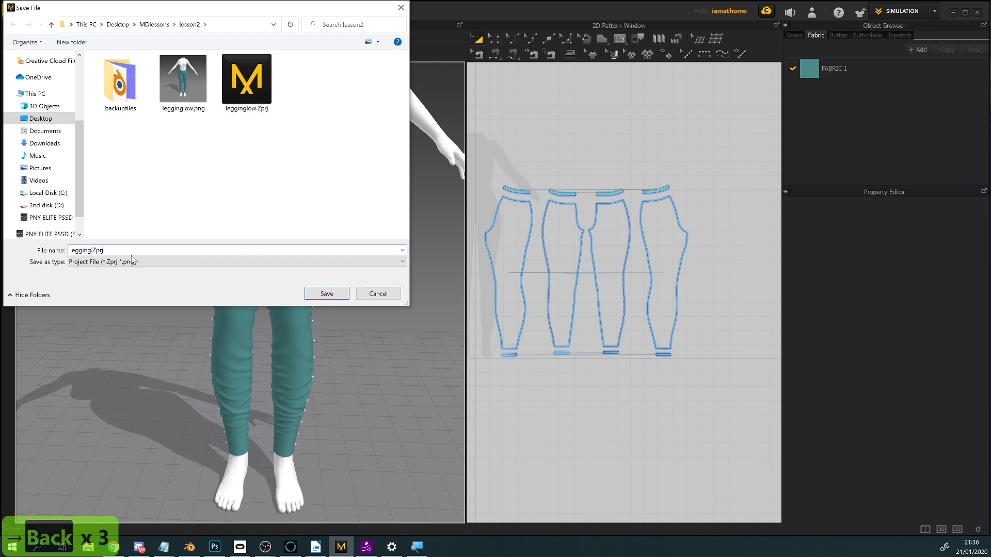
type("high")
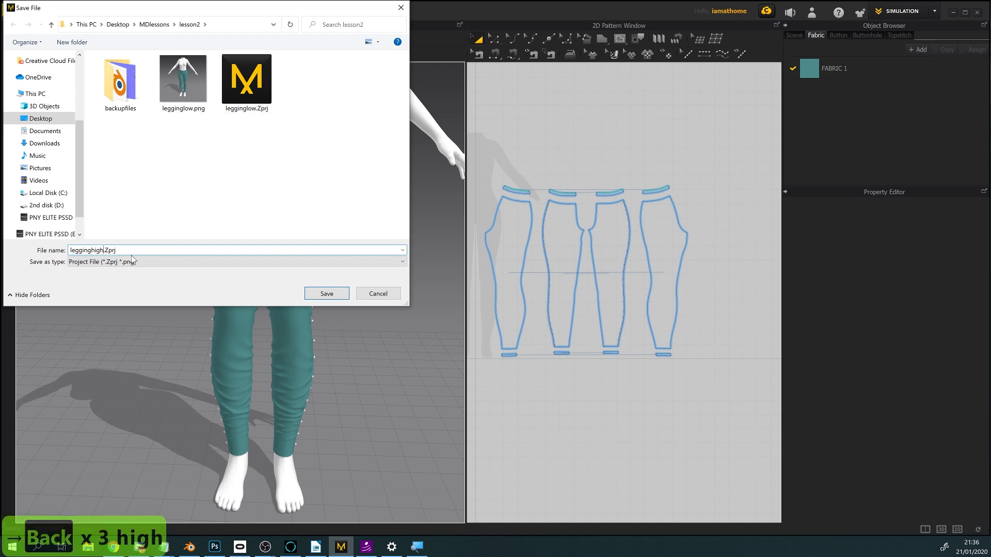
key("Return")
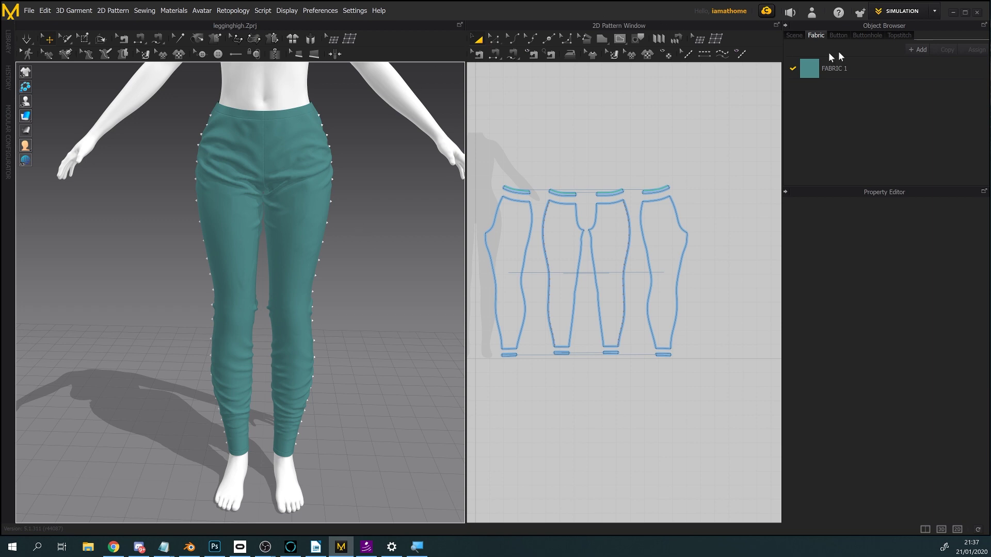
- Switch to Photoshop to examine the Baking.jpg diagram of low-poly, high-poly and normal-map baking, and return to Marvelous Designer
left_click(953, 12)
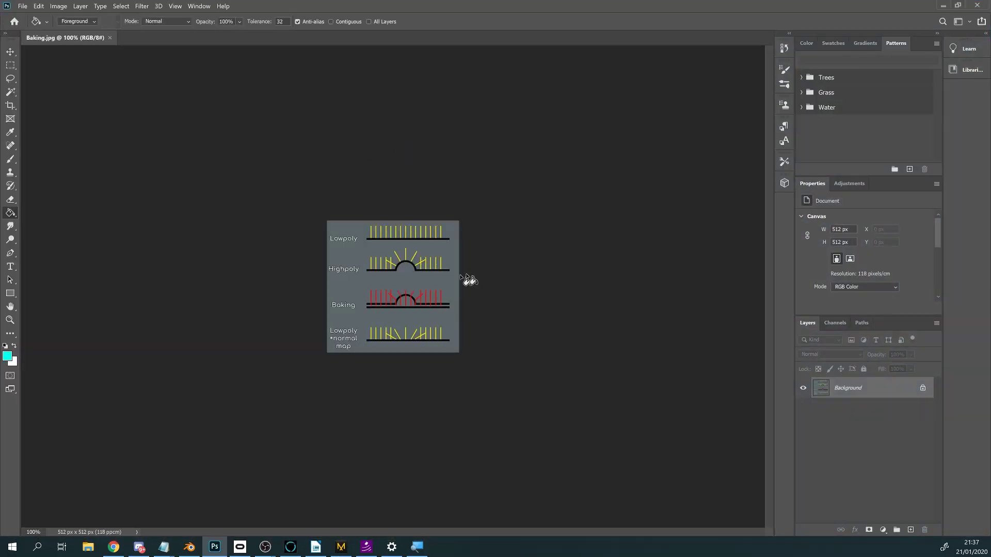
scroll(487, 237, "up", 3, "alt")
scroll(495, 217, "up", 3, "alt")
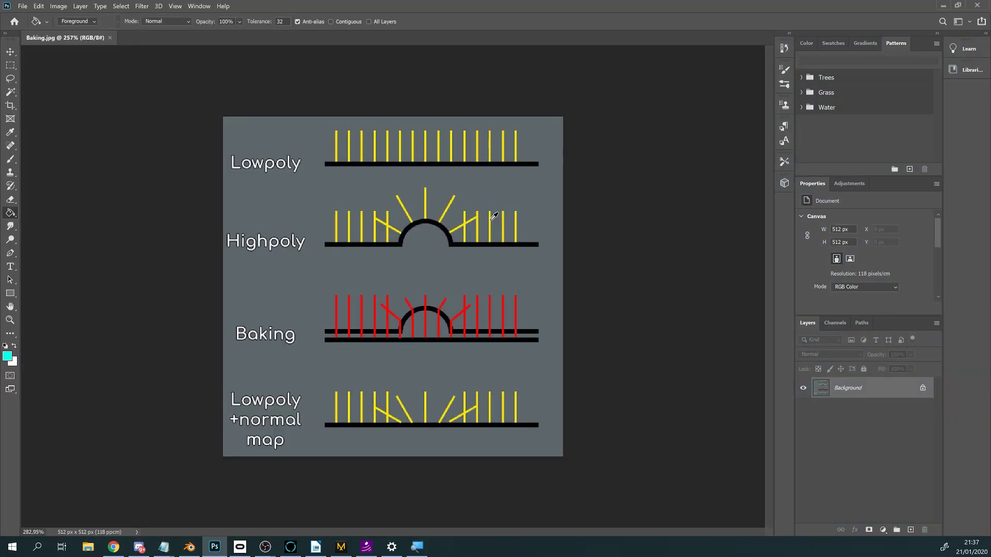
scroll(494, 216, "up", 2, "alt")
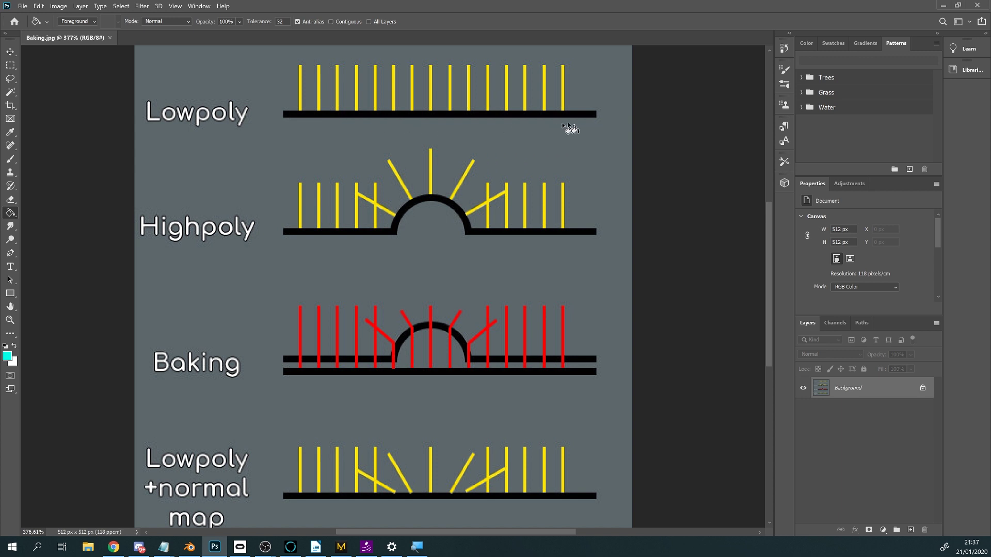
left_click(11, 52)
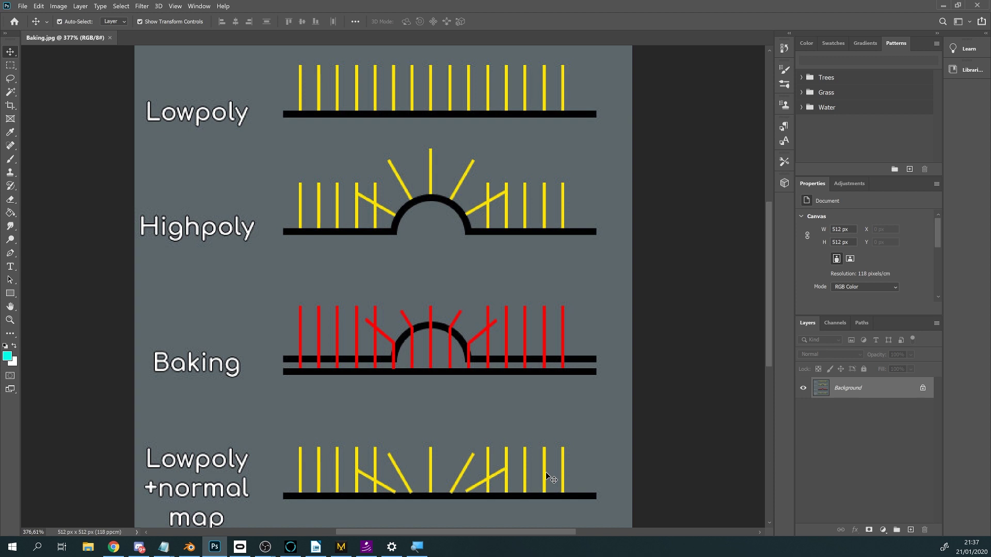
left_click(940, 6)
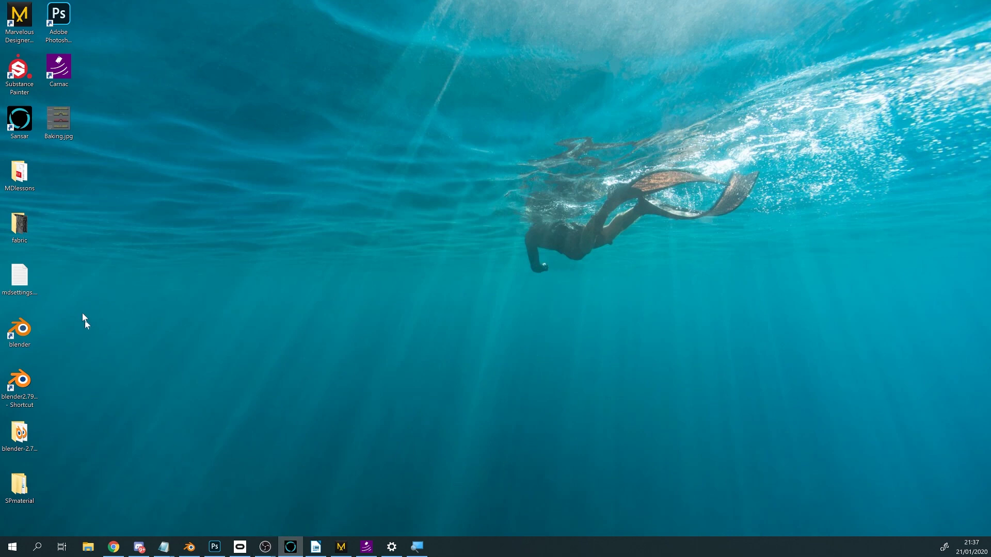
left_click(341, 547)
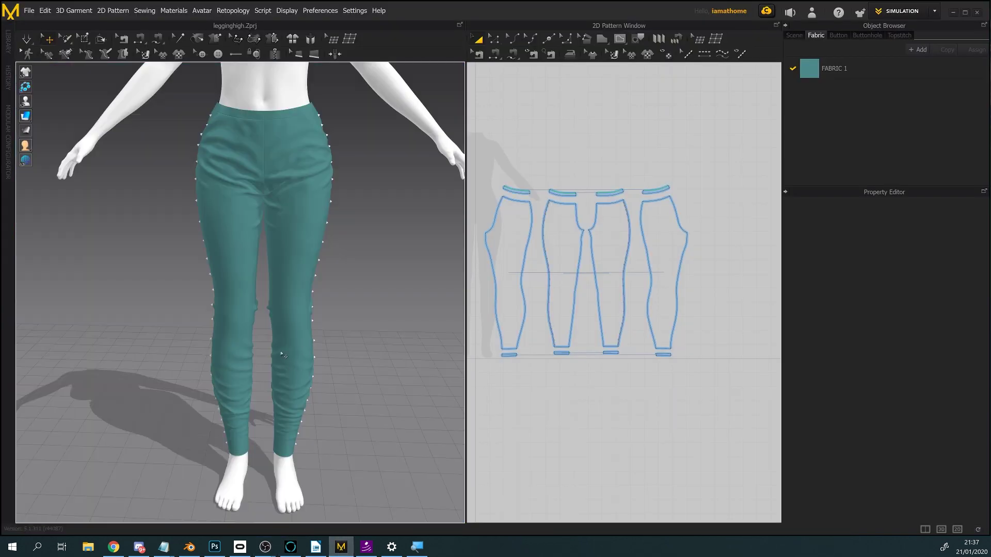
- Delete the avatar from the 3D scene so only the leggings are left
scroll(712, 360, "down", 3)
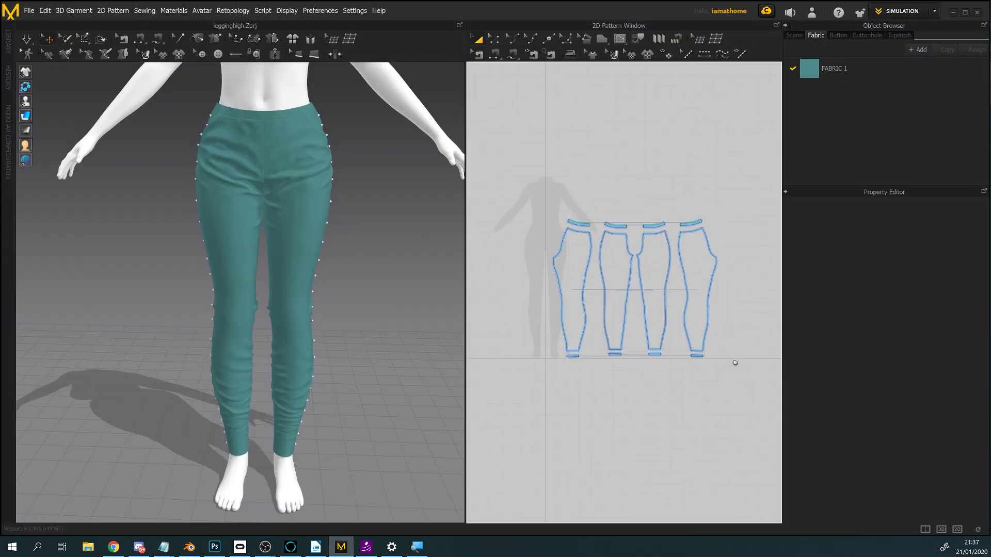
scroll(320, 287, "down", 1)
scroll(311, 290, "down", 4)
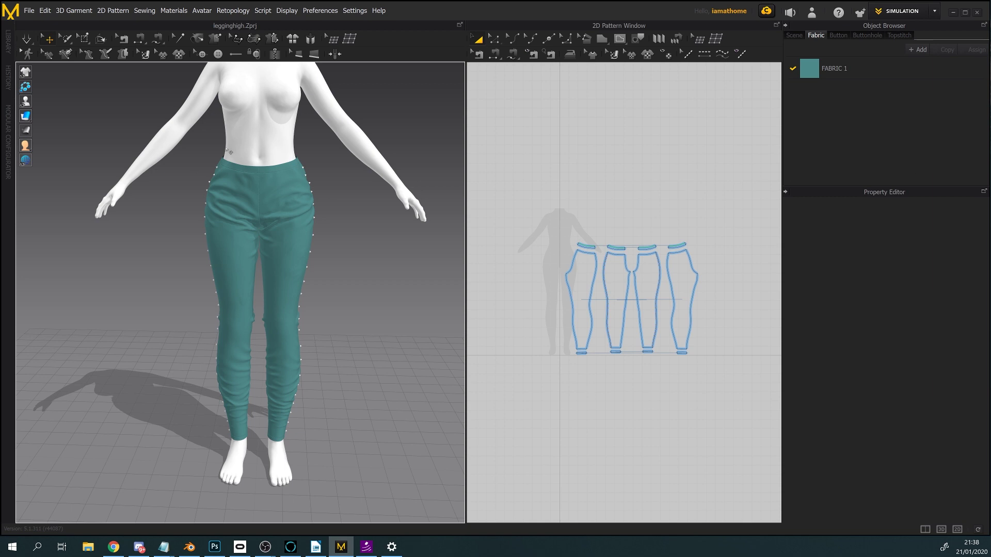
left_click(257, 147)
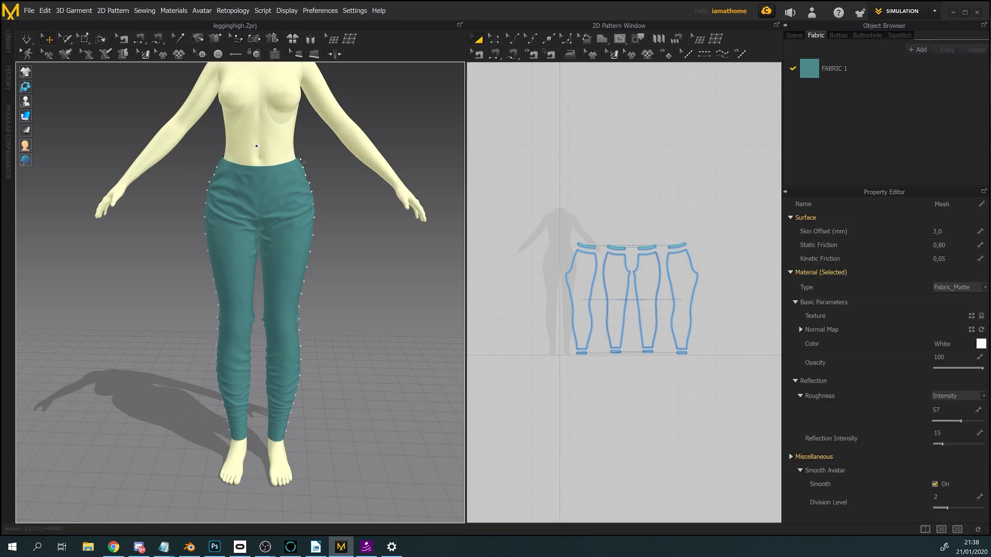
key("Delete")
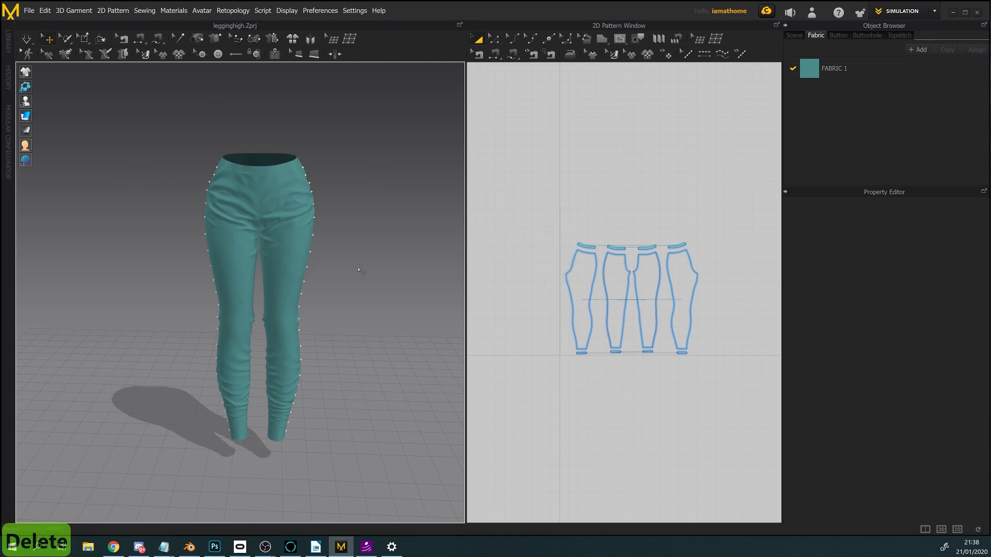
mouse_move(361, 269)
right_mouse_down()
mouse_move(348, 254)
mouse_move(333, 271)
mouse_move(372, 266)
mouse_move(333, 272)
mouse_move(343, 278)
right_mouse_up()
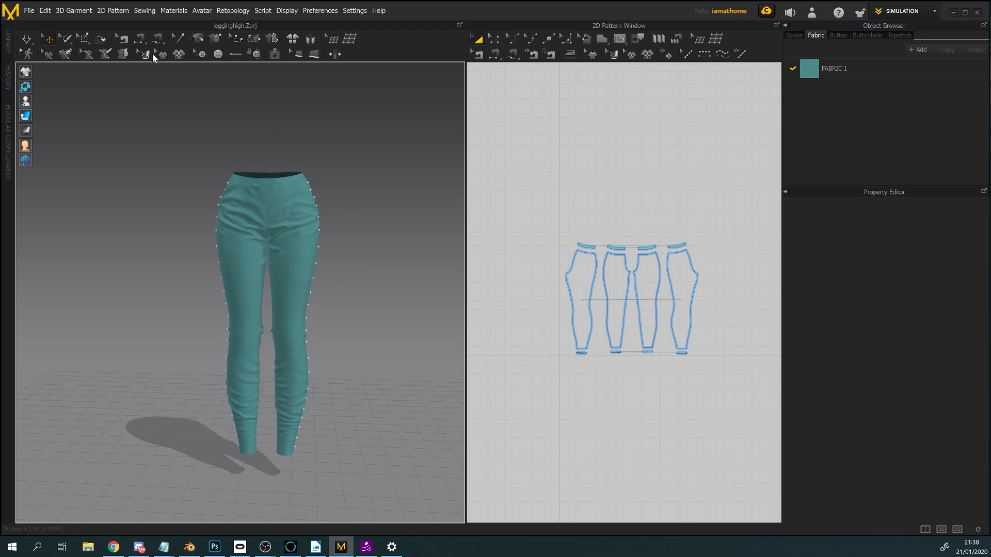
- Start an FBX export of the leggings into the lesson2 folder with the file name high
left_click(29, 11)
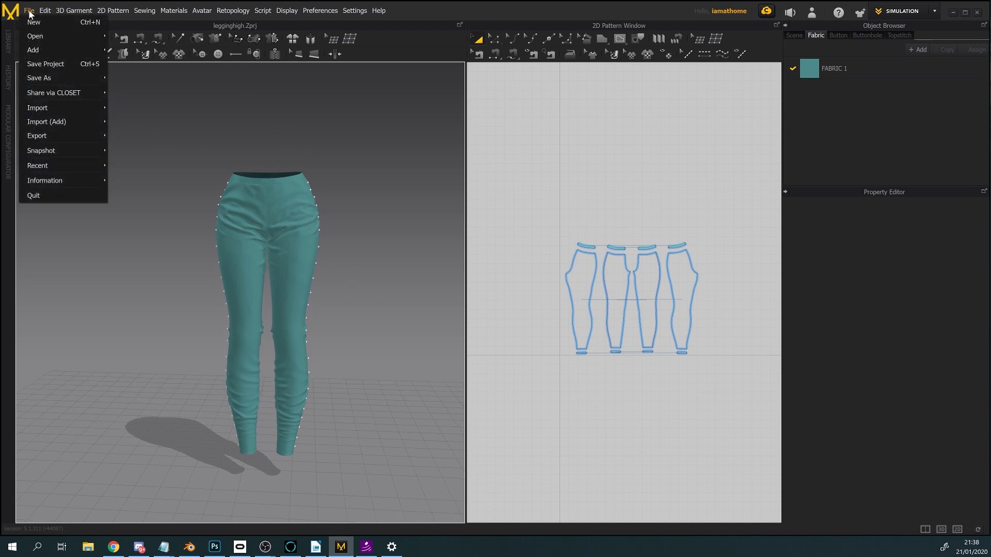
mouse_move(52, 135)
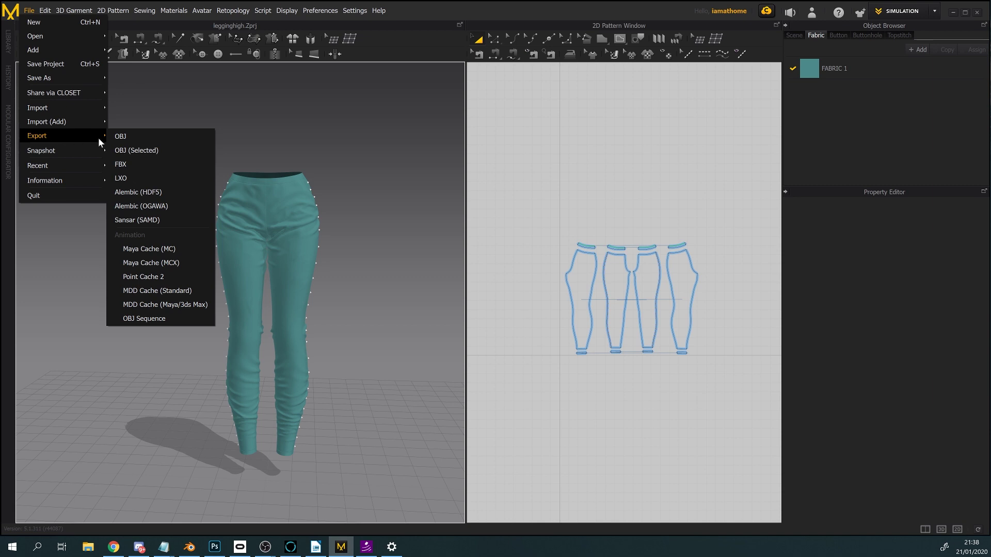
left_click(139, 163)
scroll(47, 88, "up", 3)
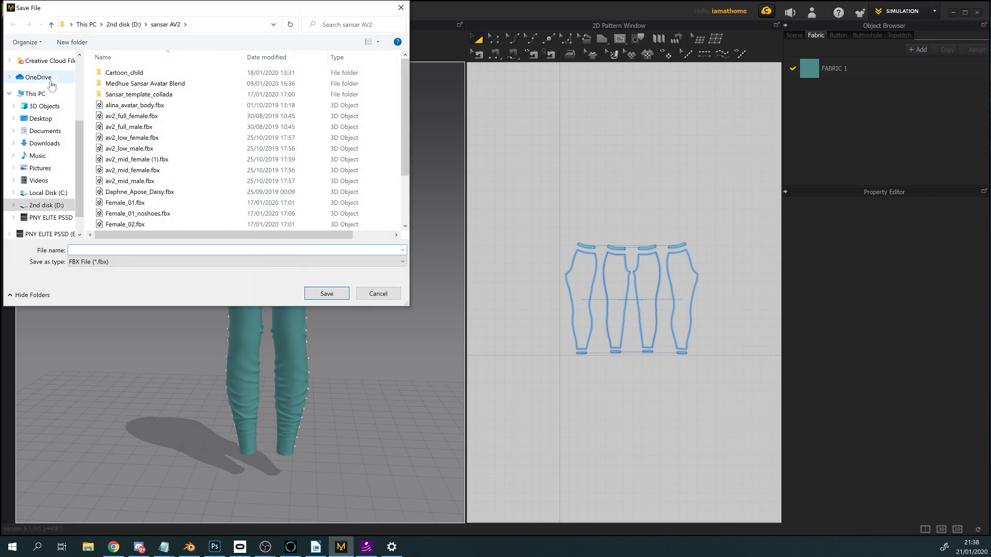
left_click(40, 71)
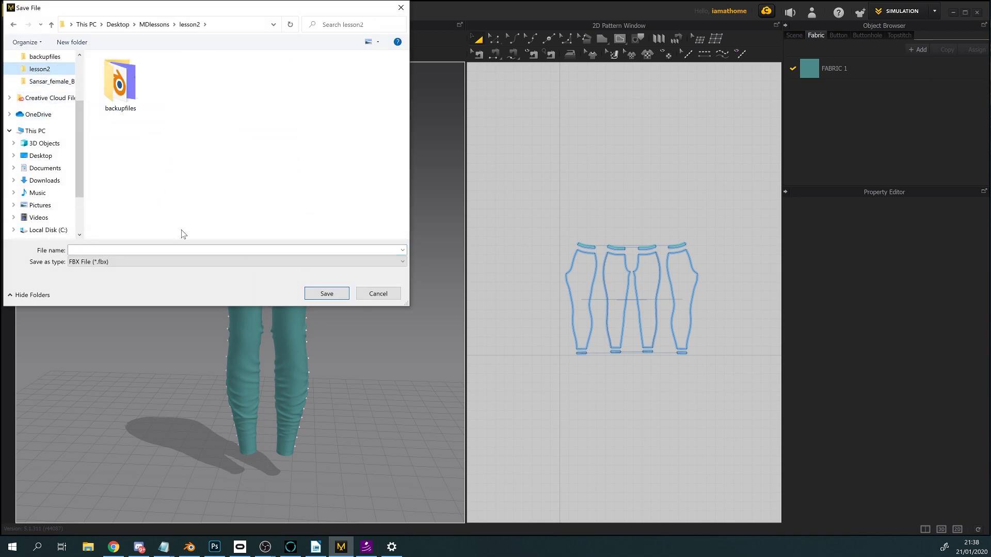
left_click(160, 249)
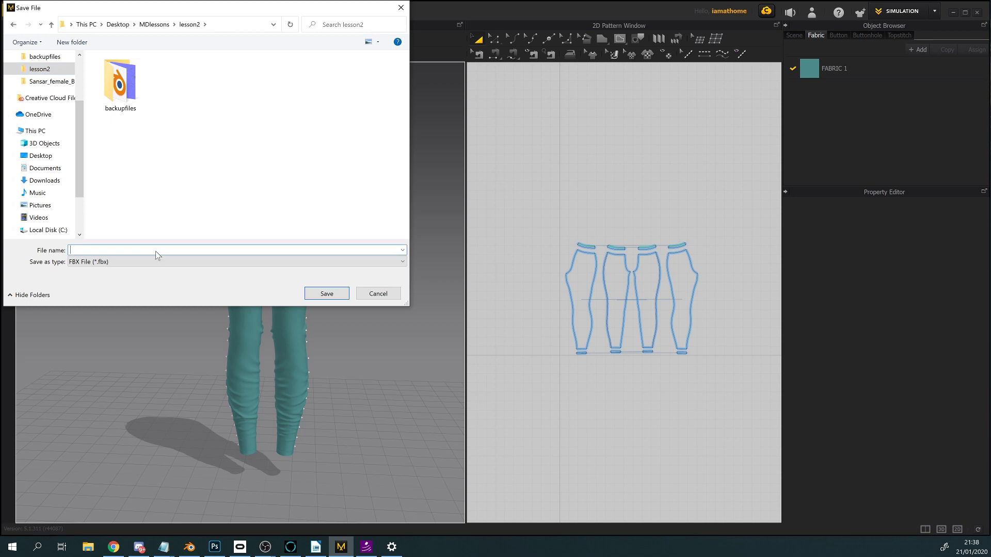
type("high")
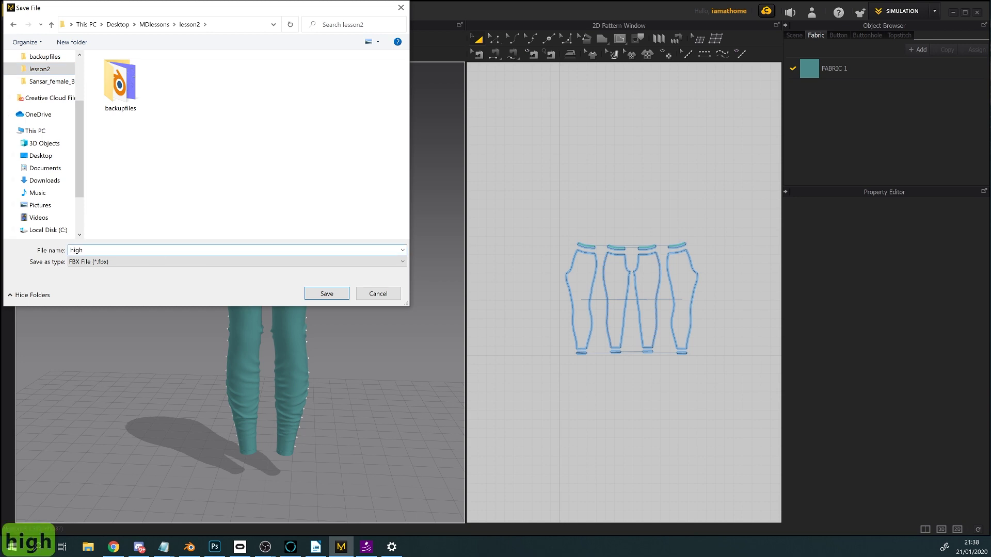
left_click(326, 294)
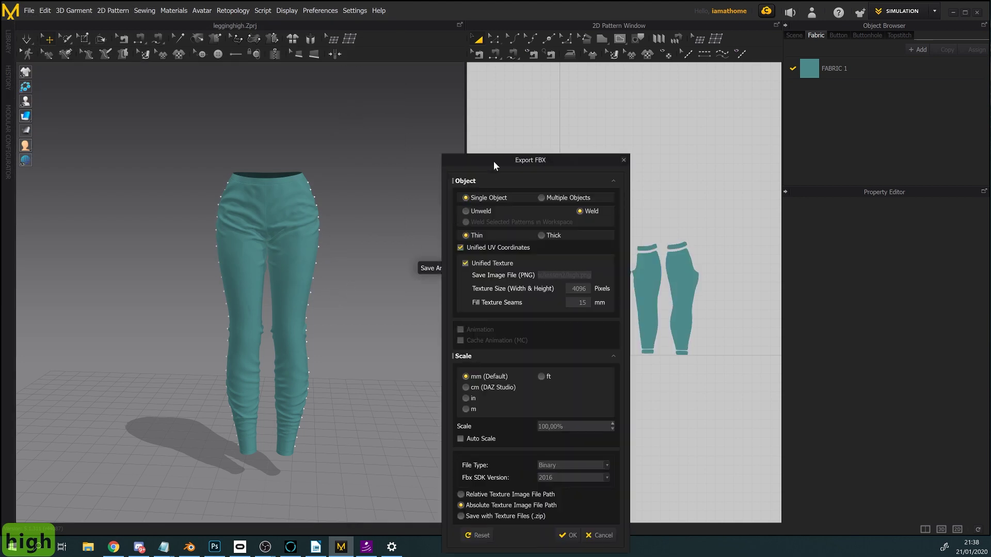
- Turn on Auto Scale in the FBX export options and run the export
left_click_drag(493, 161, 391, 116)
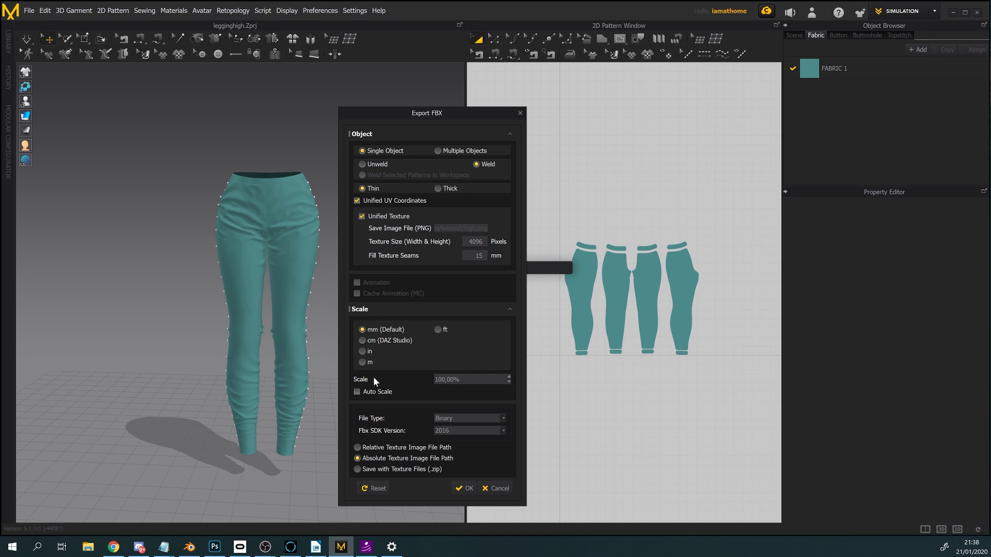
left_click(363, 391)
left_click(464, 488)
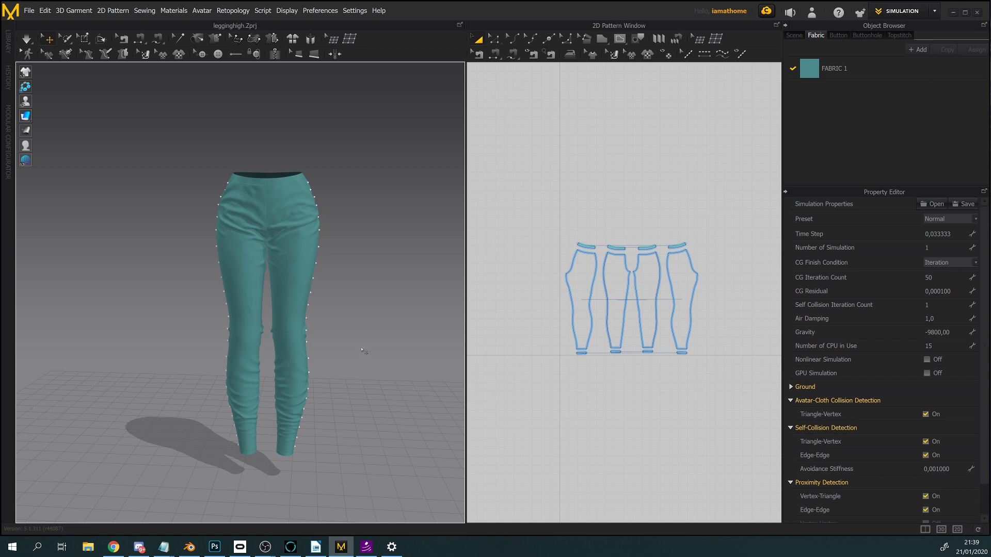
- Undo the avatar deletion
key("ctrl+z")
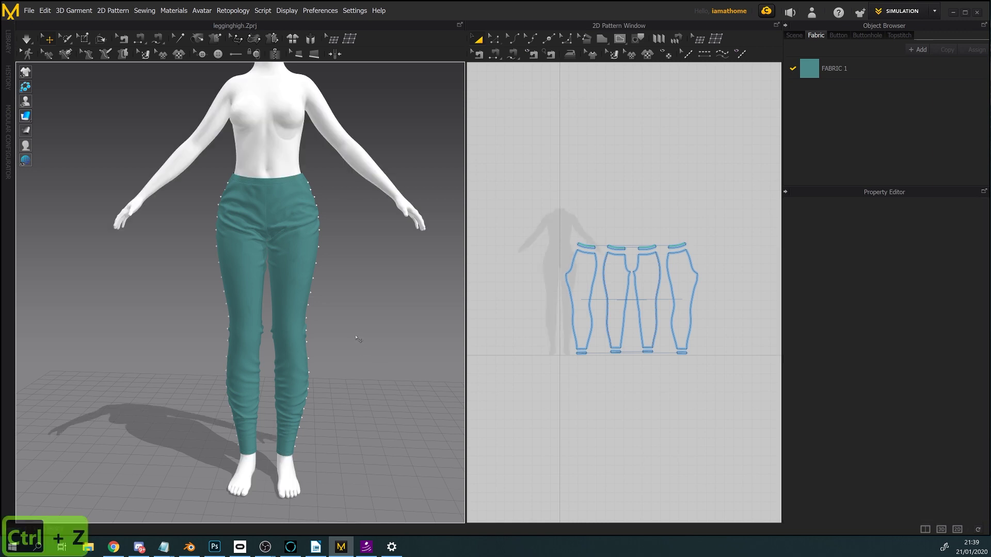
key("ctrl+z")
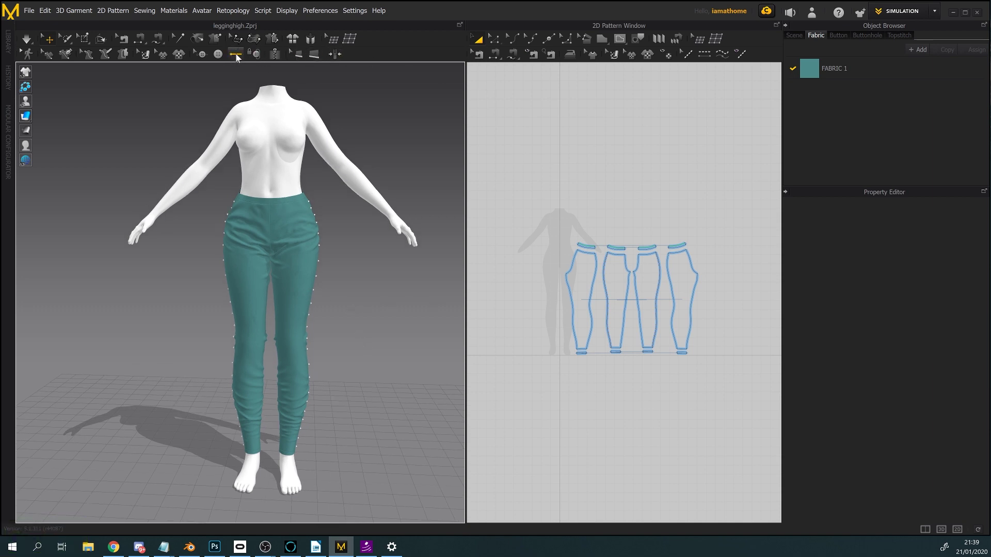
- Select all the buttons along the side seams of the leggings and delete them
left_click(202, 55)
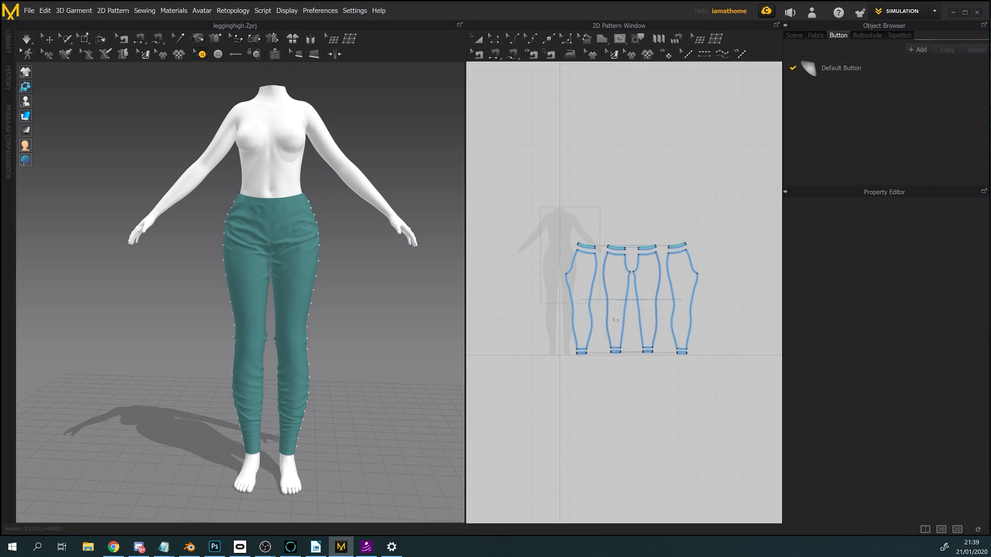
left_click_drag(745, 377, 742, 374)
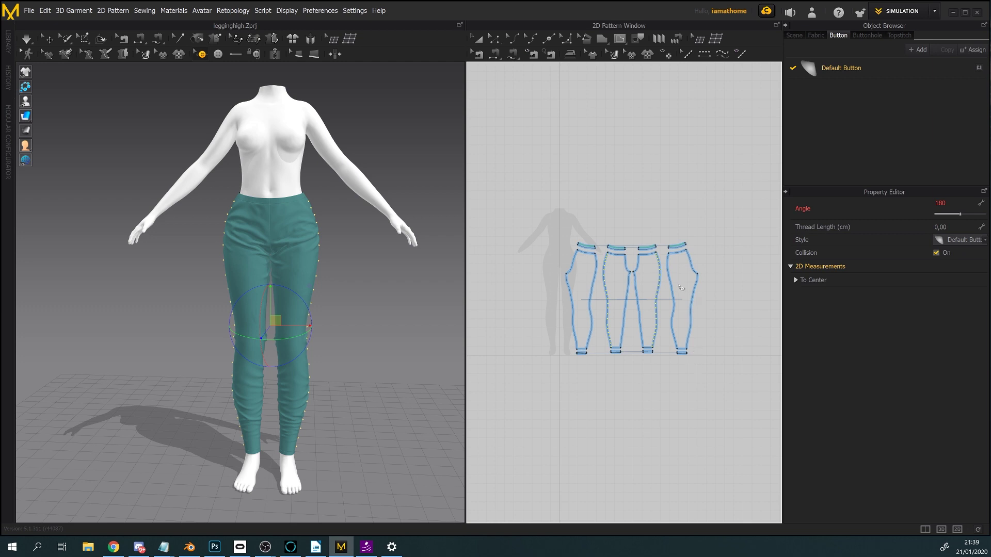
key("Delete")
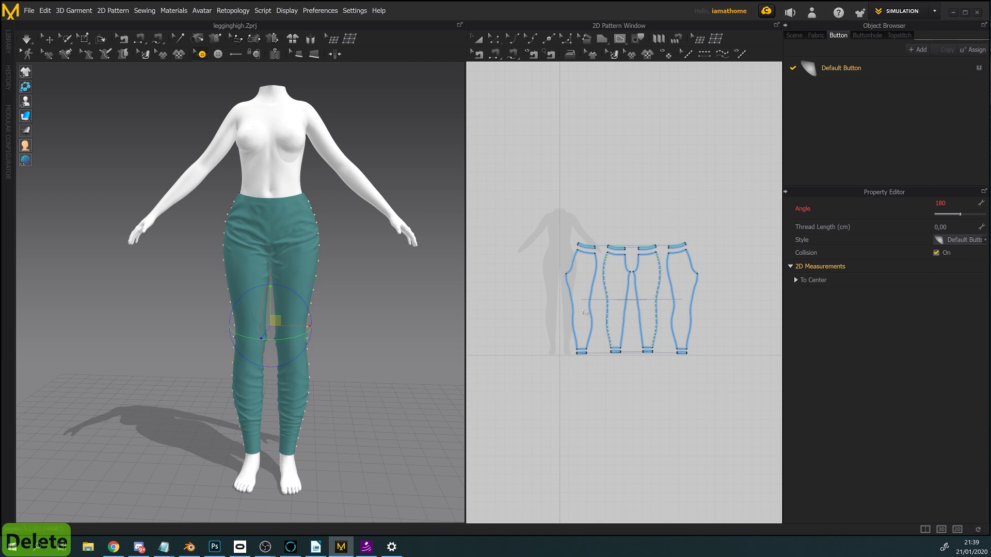
left_click(350, 353)
right_click_drag(360, 356, 381, 350)
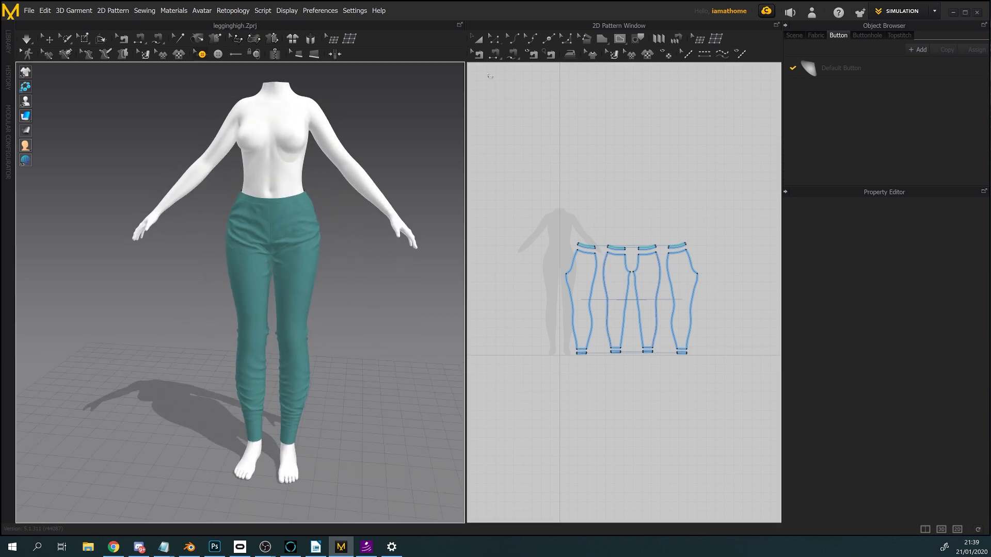
- Select all the leggings pattern pieces and set both Shrinkage Weft and Shrinkage Warp to 100%
left_click(479, 39)
scroll(674, 289, "up", 3)
scroll(670, 288, "down", 2)
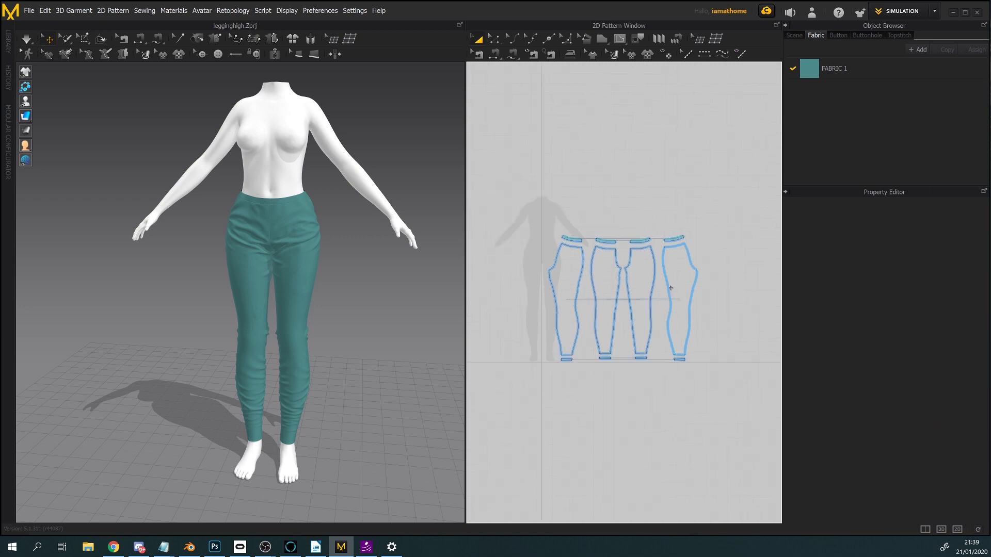
left_click_drag(537, 215, 741, 396)
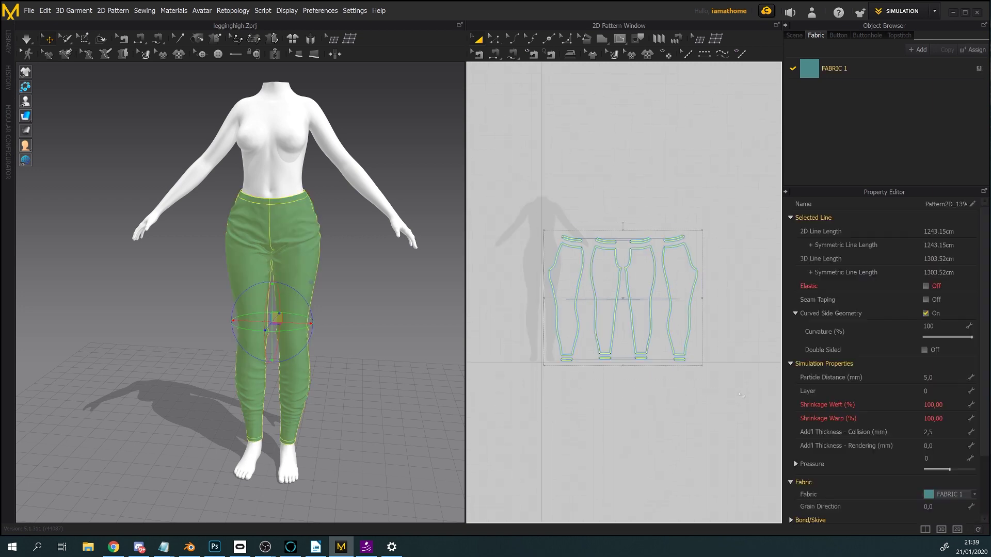
left_click(933, 404)
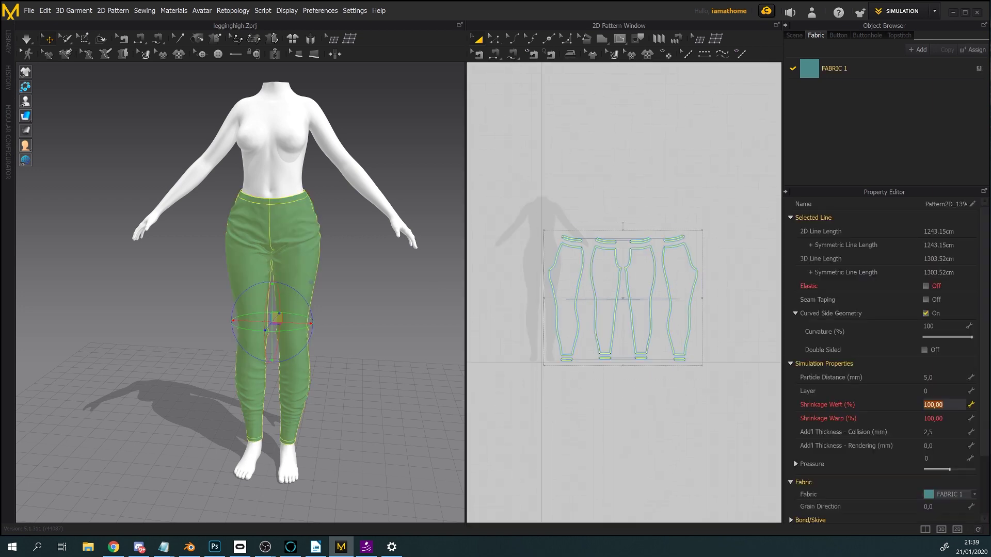
type("100")
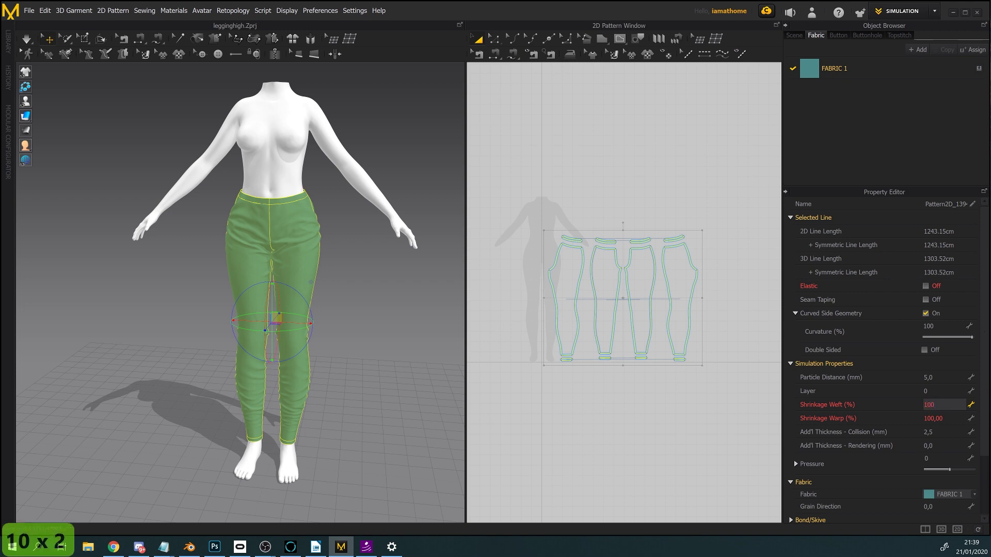
key("Return")
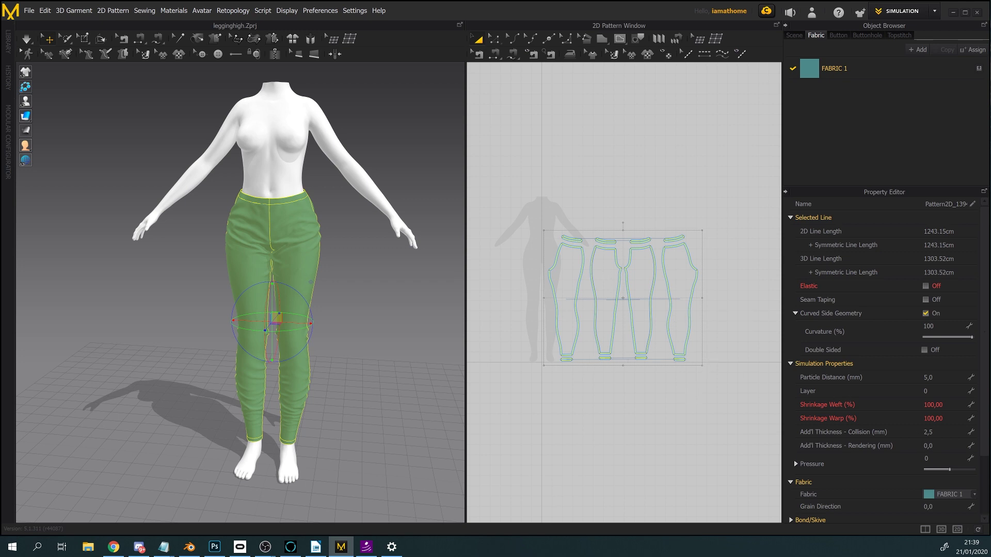
left_click(949, 420)
type("100")
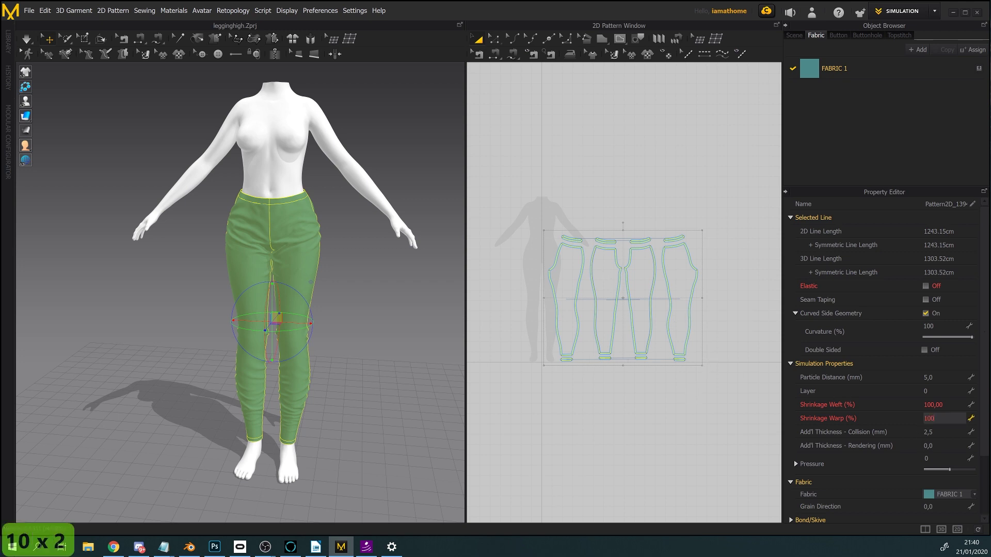
key("Return")
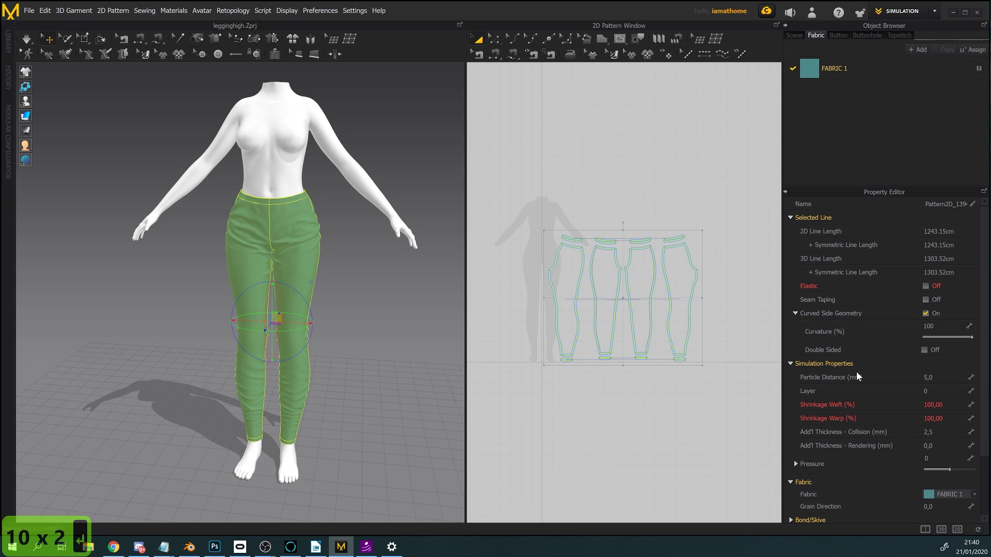
left_click(721, 390)
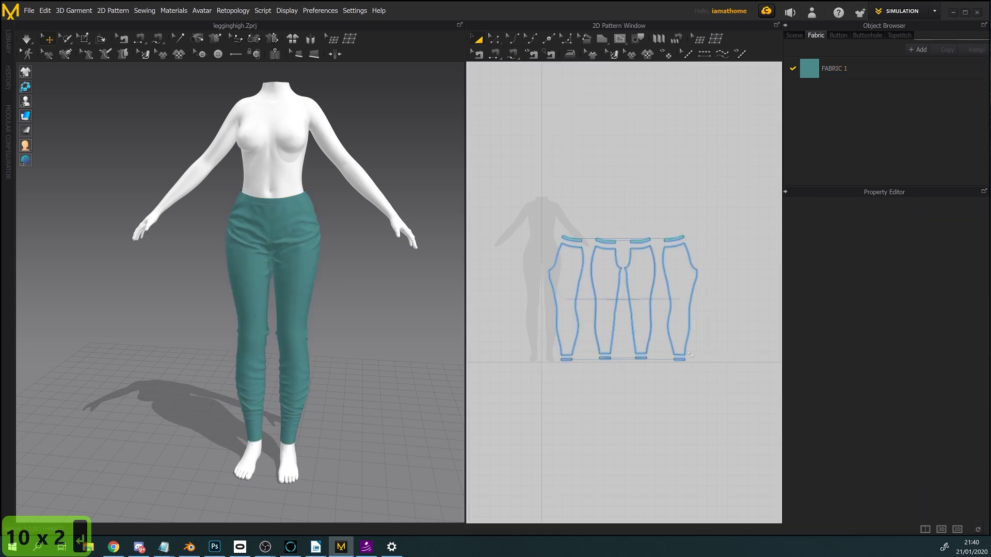
- Select all the leggings pattern pieces again and set their Particle Distance to 20 mm
left_click_drag(542, 219, 717, 362)
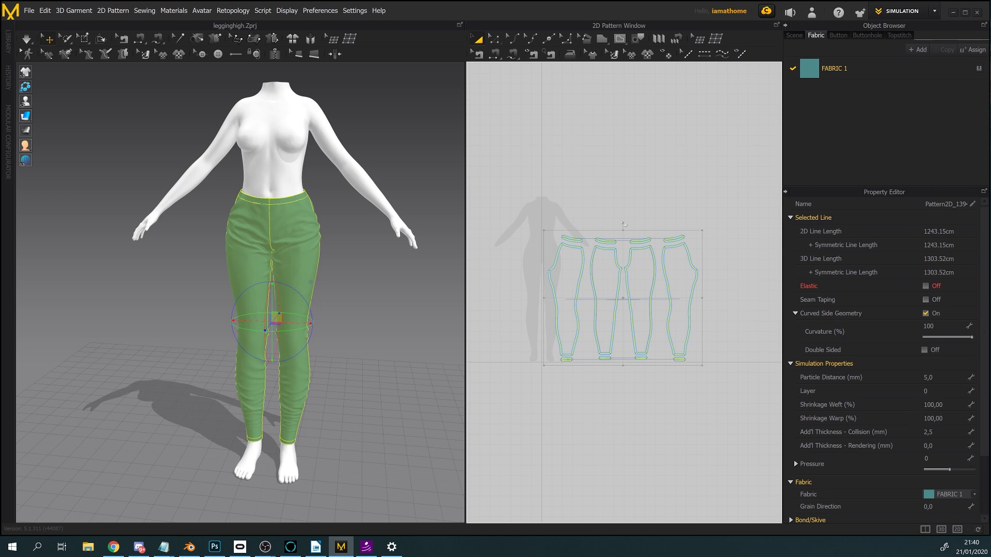
left_click(929, 377)
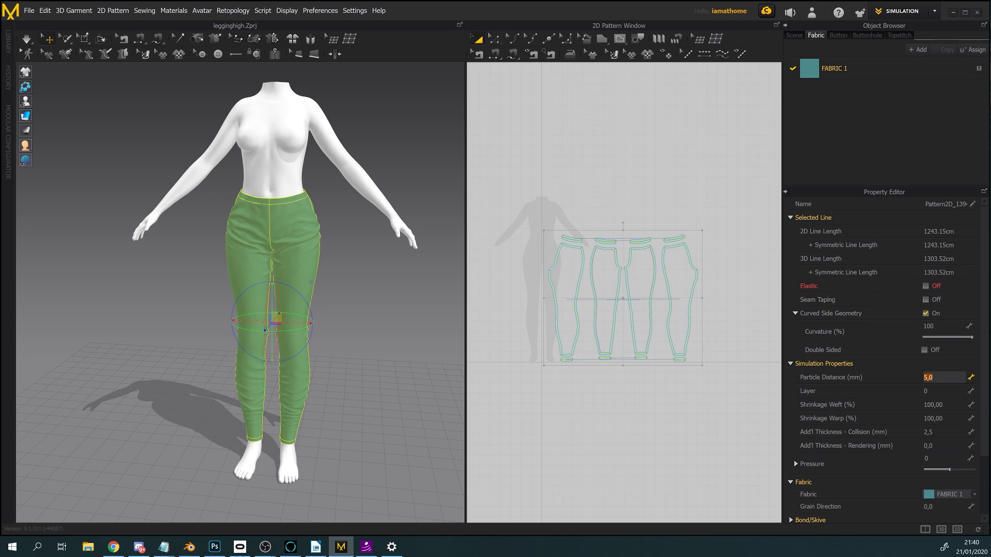
type("20")
key("Return")
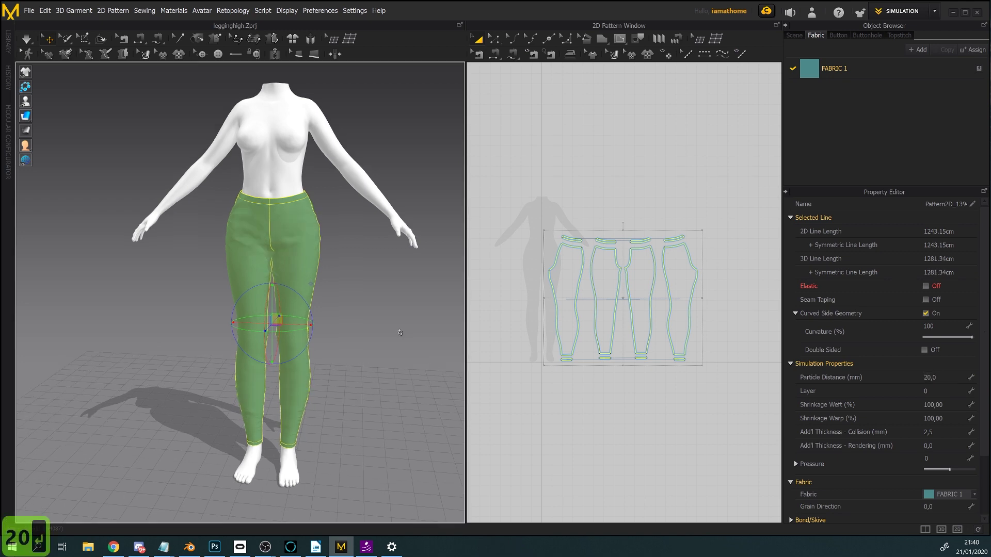
right_click_drag(393, 322, 334, 310)
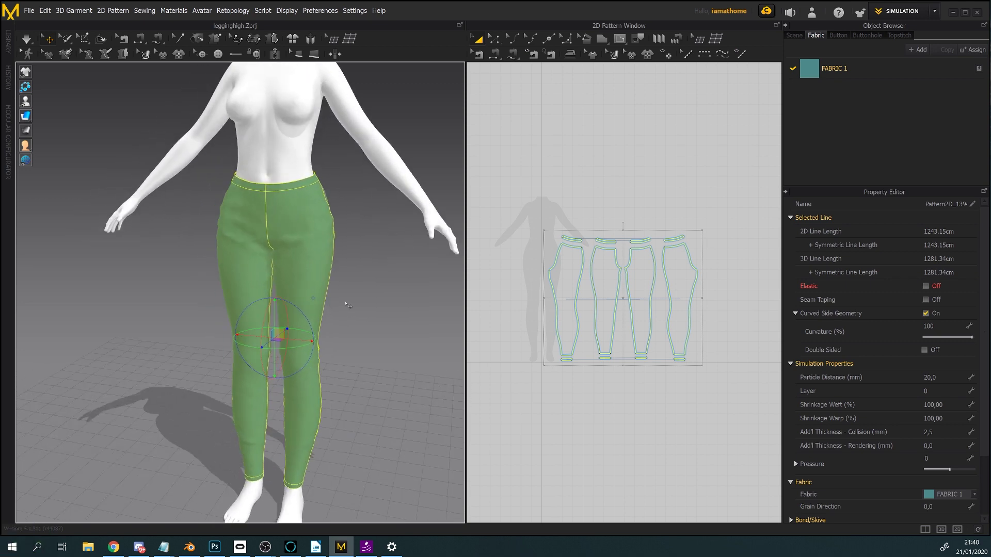
mouse_move(348, 305)
right_mouse_down()
mouse_move(481, 298)
mouse_move(343, 308)
right_mouse_up()
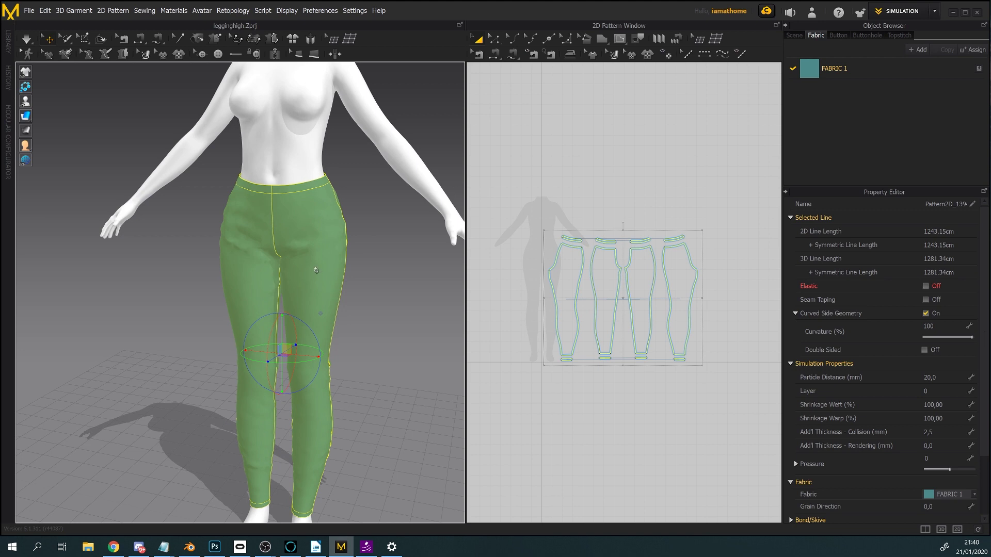
- Unsolidify the selected leggings patterns and simulate the garment briefly so it settles on the avatar
right_click(317, 274)
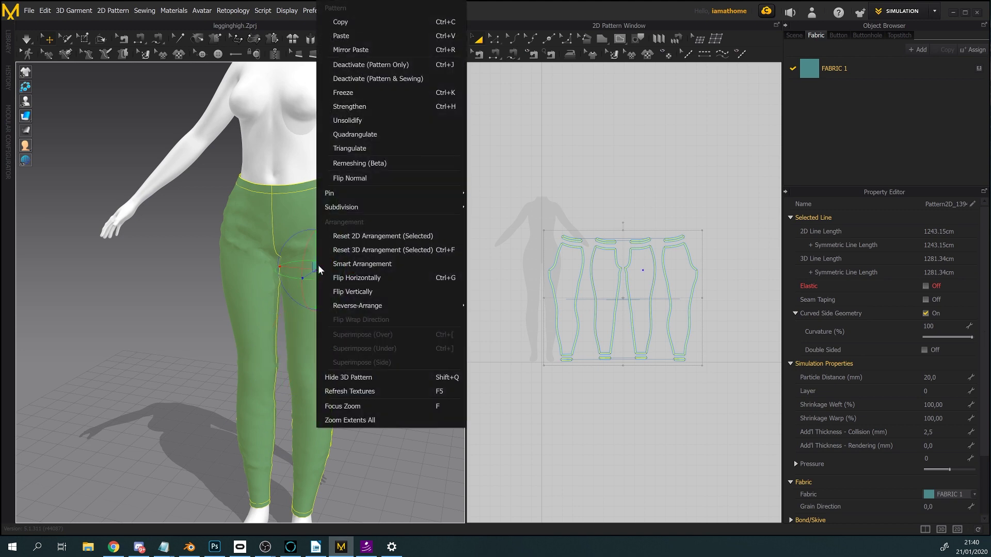
left_click(361, 124)
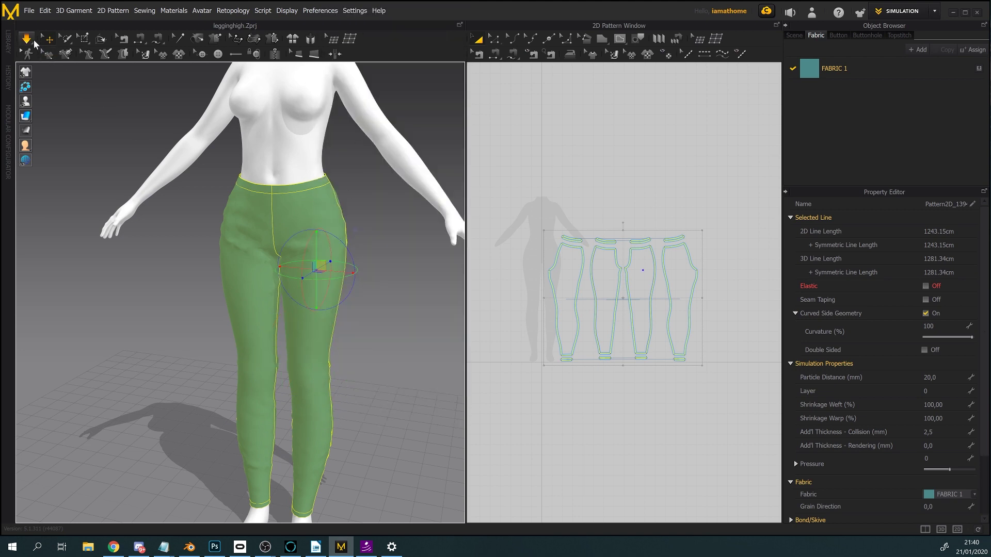
left_click(32, 41)
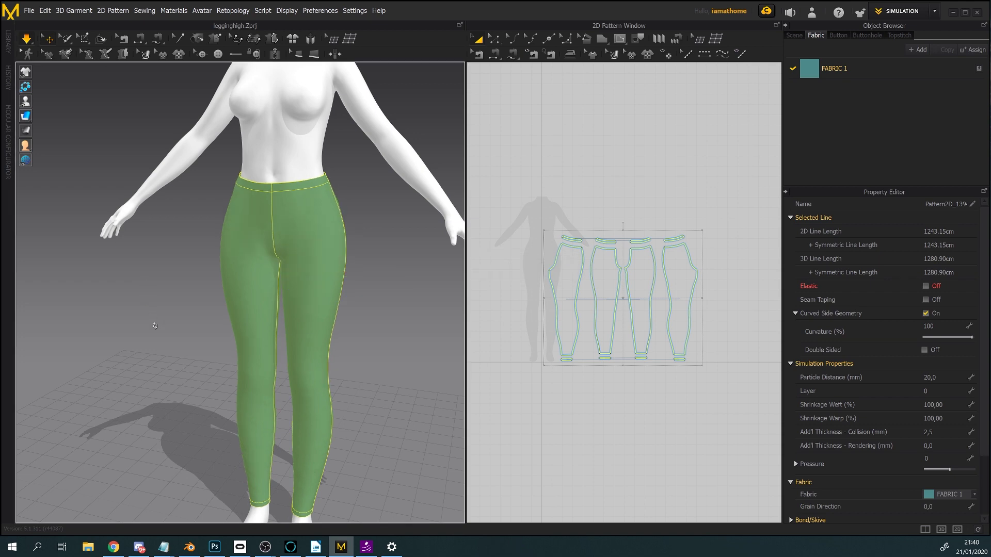
scroll(155, 326, "up", 2)
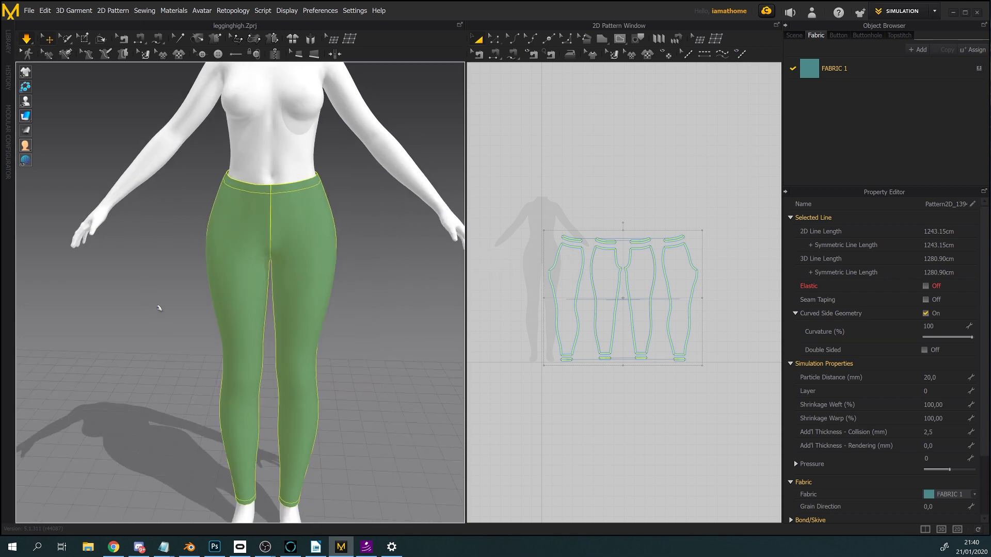
left_click(26, 40)
left_click(272, 343)
right_click_drag(272, 343, 295, 282)
middle_click_drag(317, 294, 325, 242)
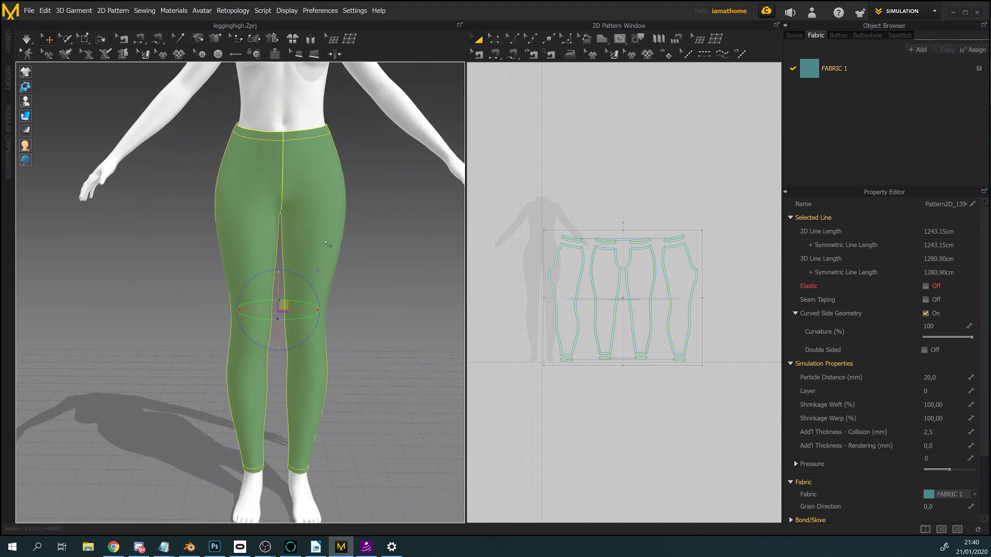
- Clear the pattern selection and delete the avatar from the scene
left_click(383, 250)
right_click_drag(382, 249, 373, 255)
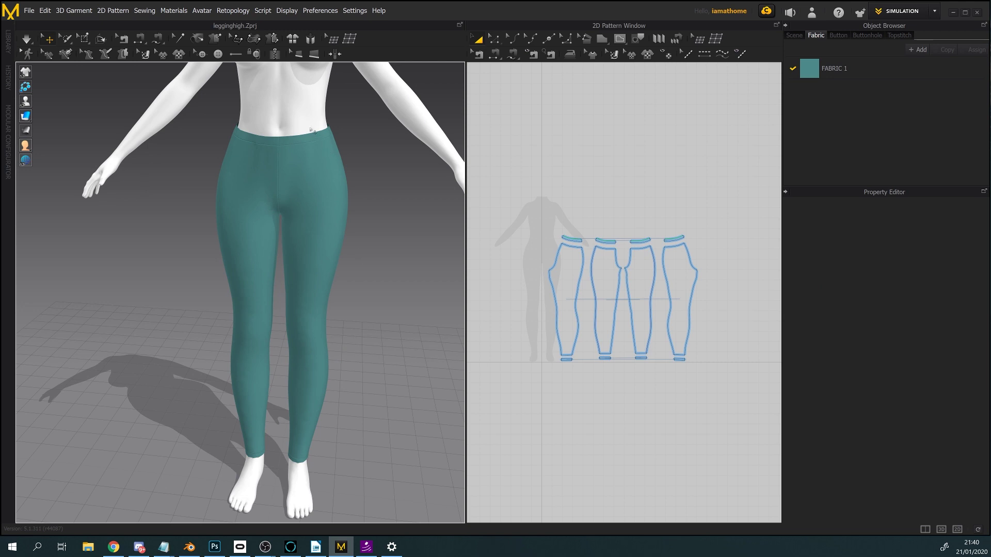
left_click(295, 118)
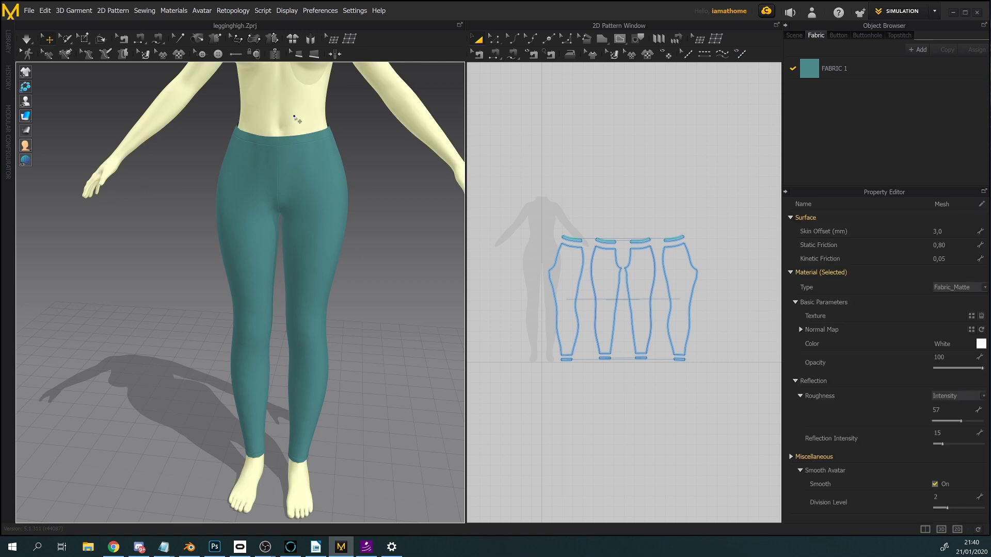
key("Delete")
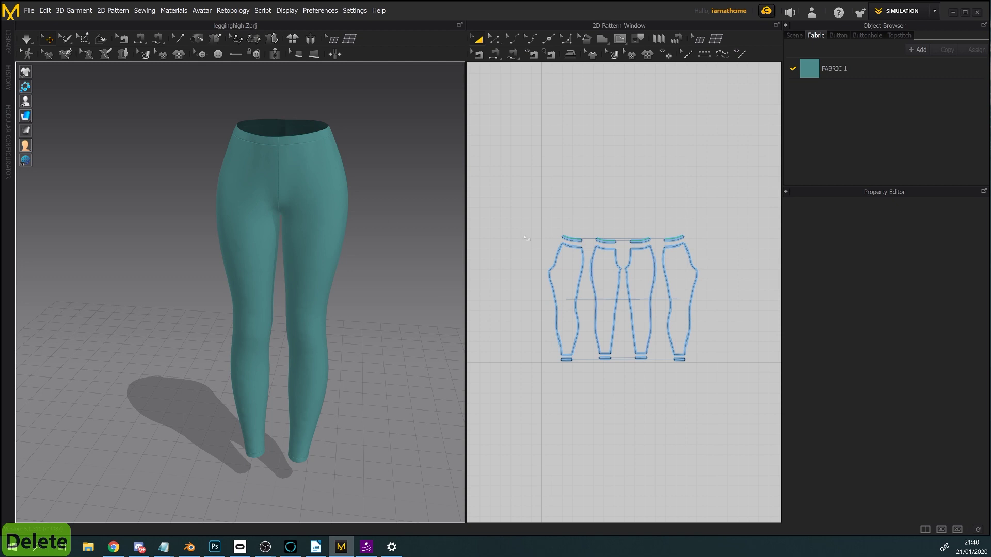
- Start an FBX export of the leggings into the lesson2 folder with the file name low
left_click(32, 9)
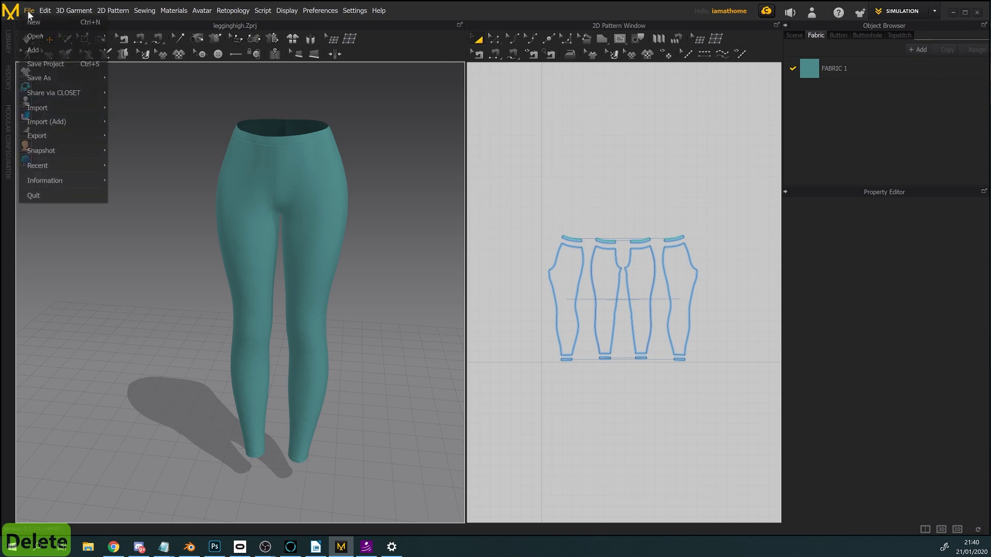
mouse_move(68, 130)
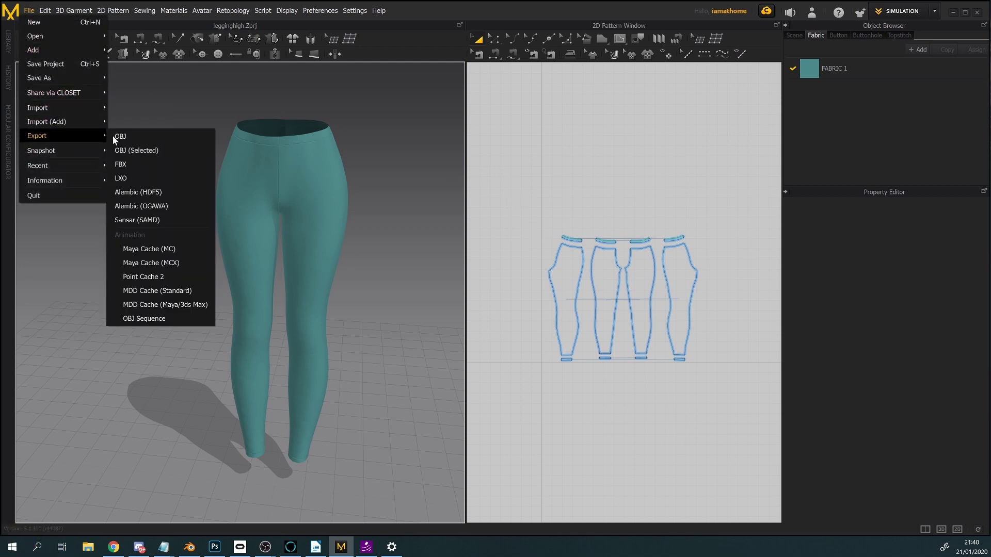
left_click(136, 162)
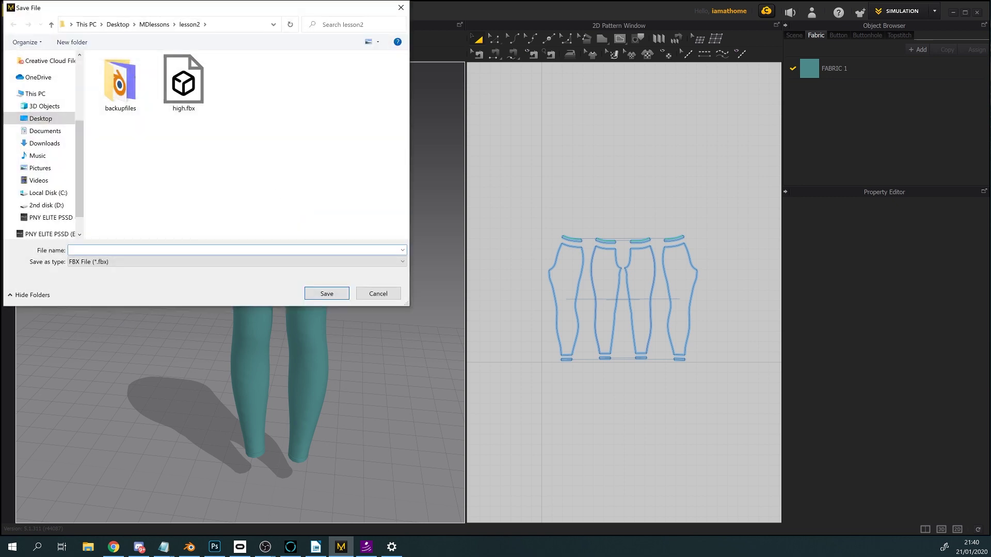
type("low")
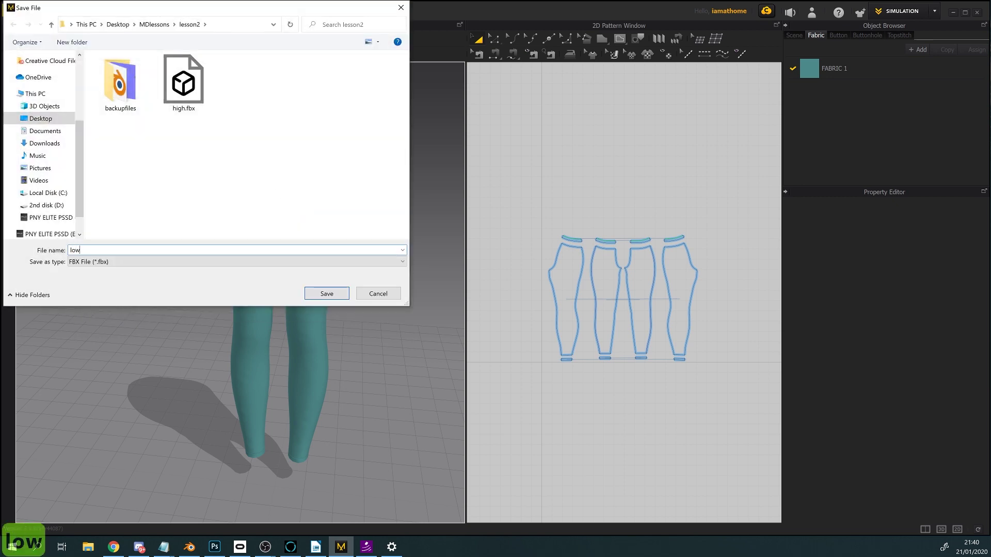
left_click(322, 291)
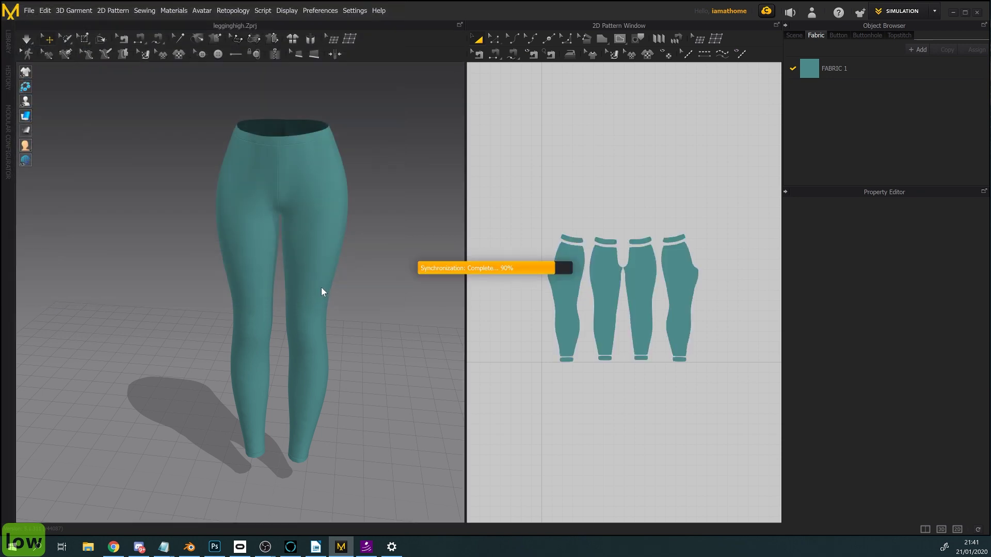
- Enable Auto Scale for the low-poly FBX and complete its export
left_click_drag(466, 162, 444, 87)
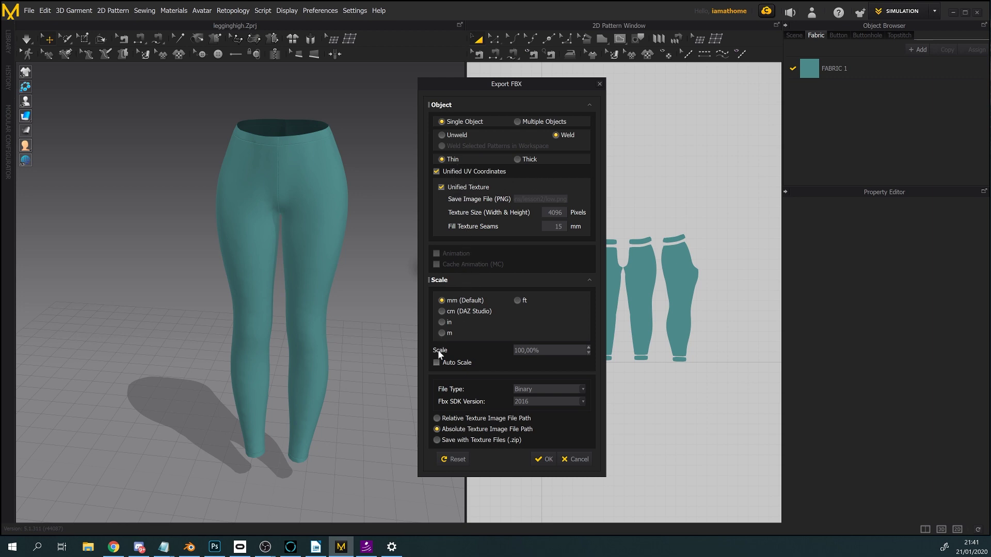
left_click(443, 363)
left_click(543, 460)
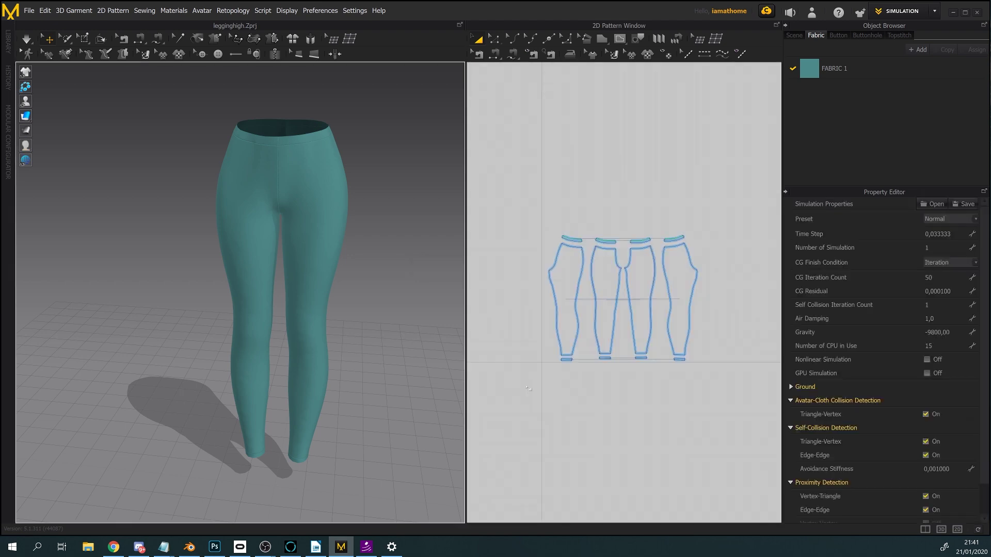
mouse_move(378, 373)
right_mouse_down()
mouse_move(366, 362)
mouse_move(385, 357)
right_mouse_up()
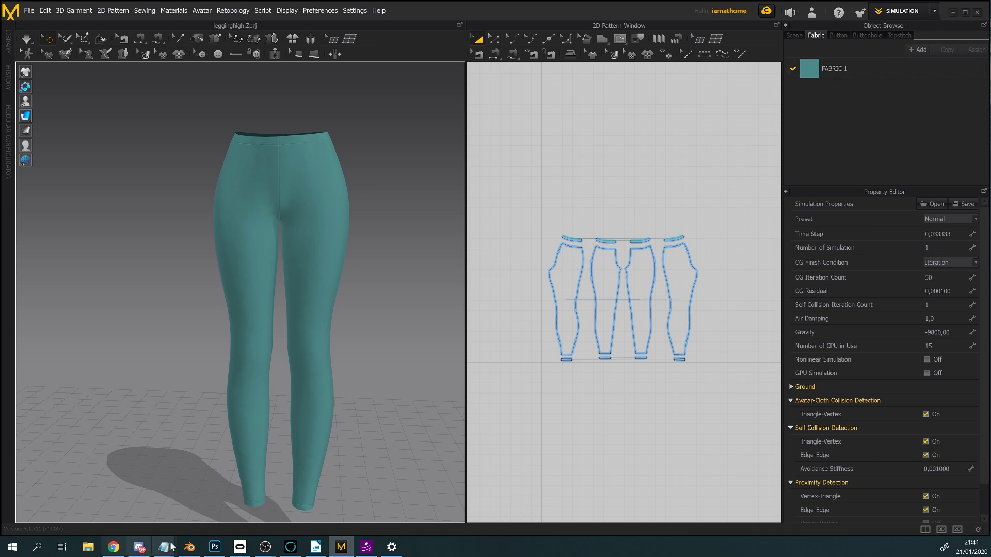
- Switch to Blender and delete the default cube
left_click(189, 547)
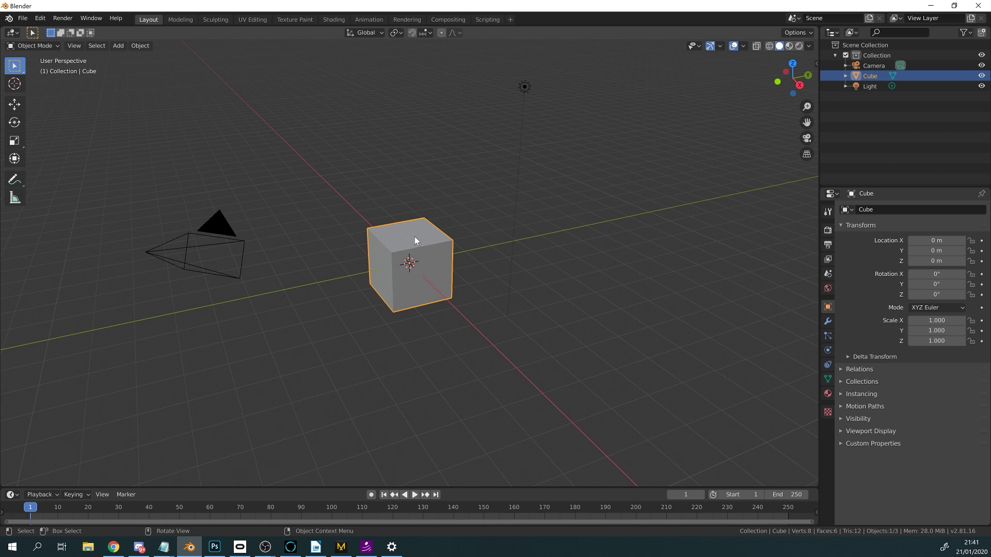
scroll(436, 243, "up", 1)
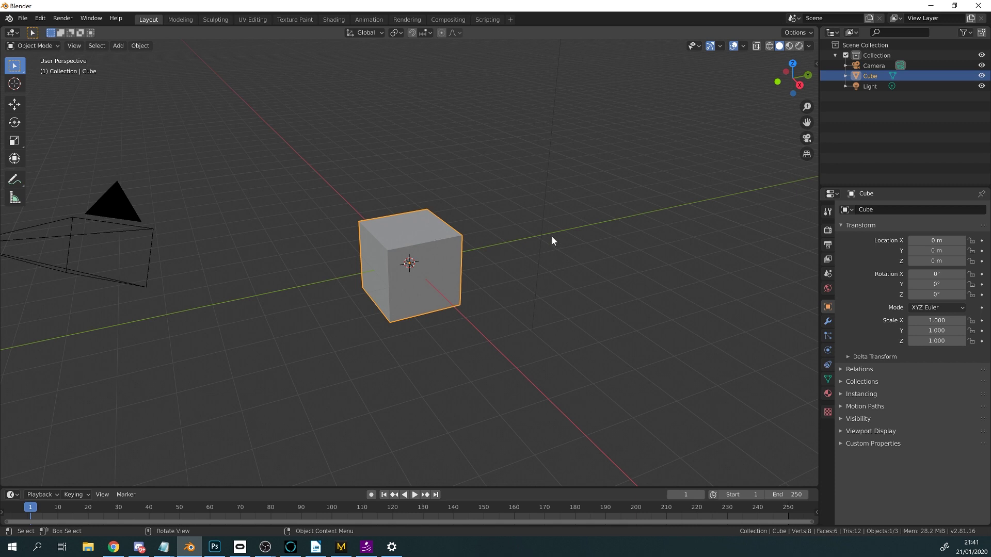
key("Delete")
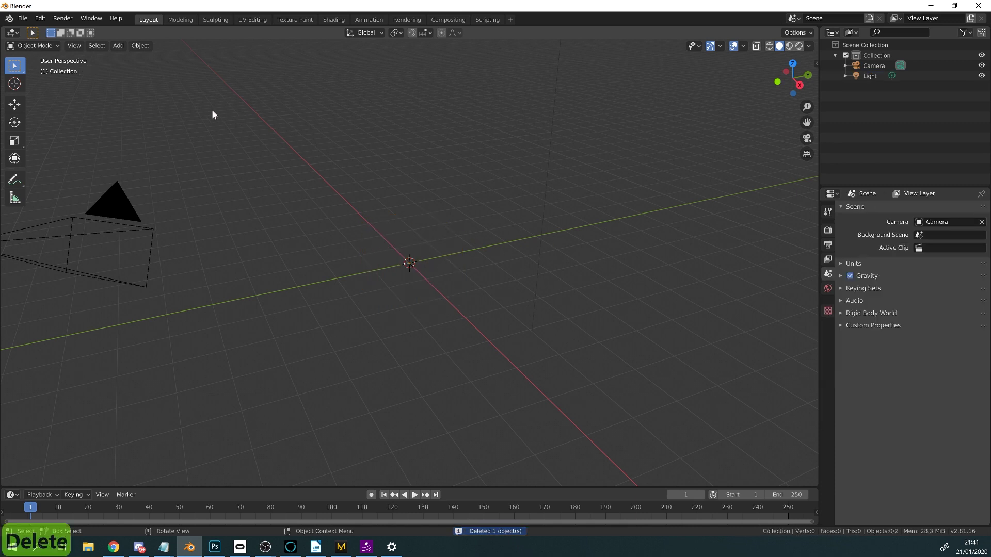
- Import high.fbx and low.fbx together from the lesson2 folder, using the default FBX import settings
left_click(23, 19)
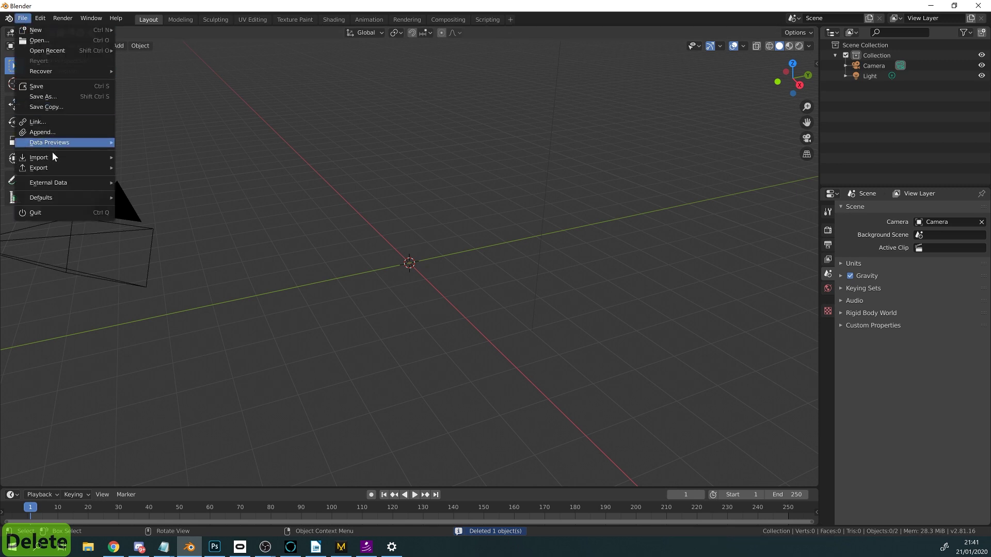
mouse_move(55, 174)
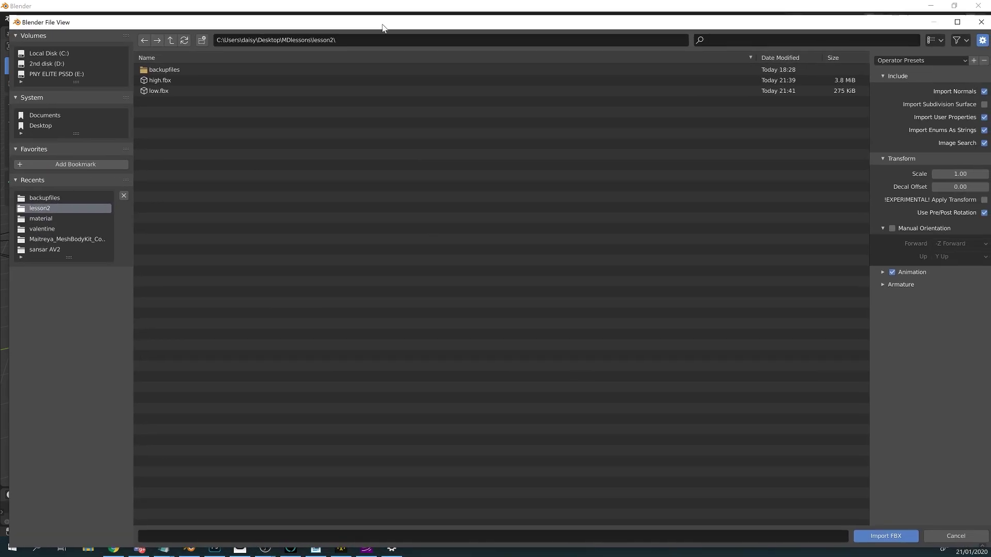
left_click(958, 21)
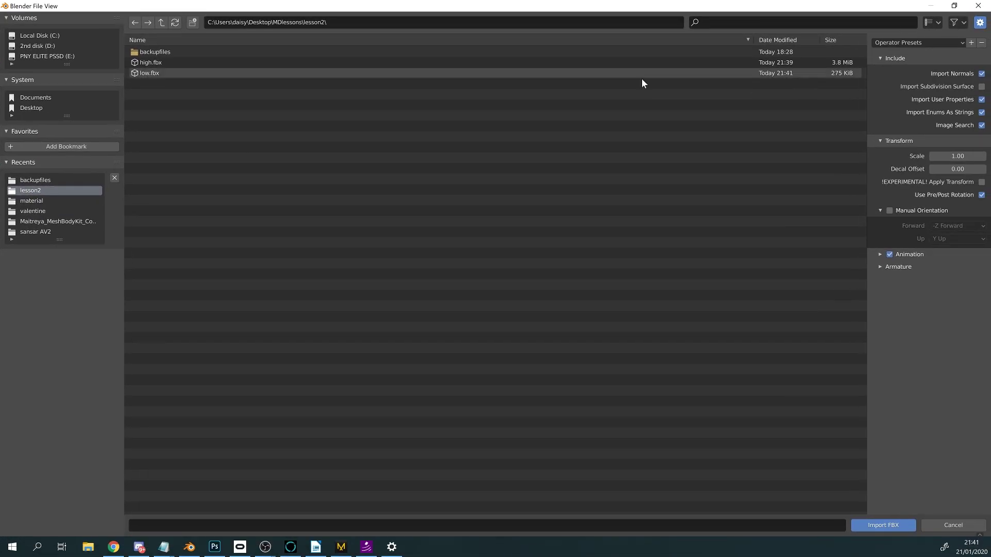
left_click(154, 62)
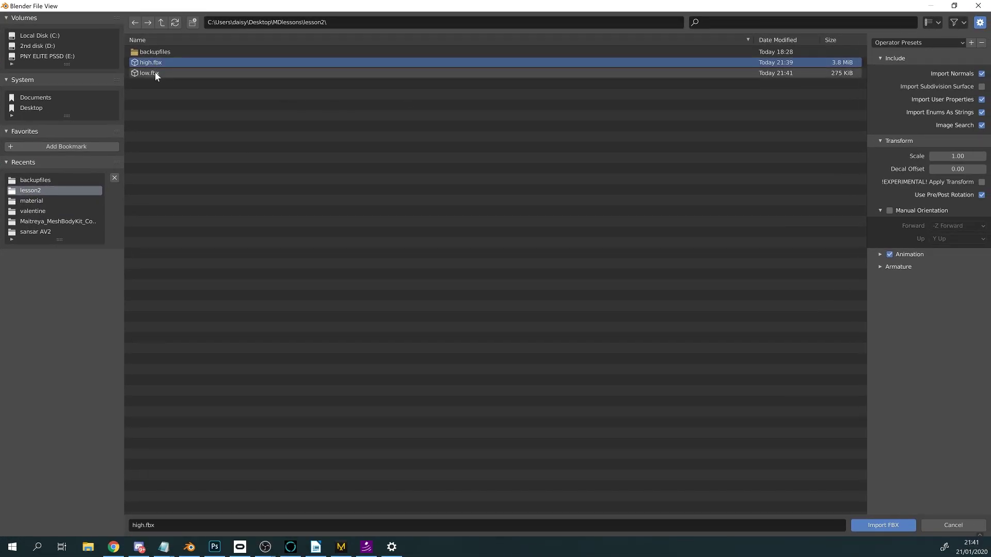
left_click(155, 72, "shift")
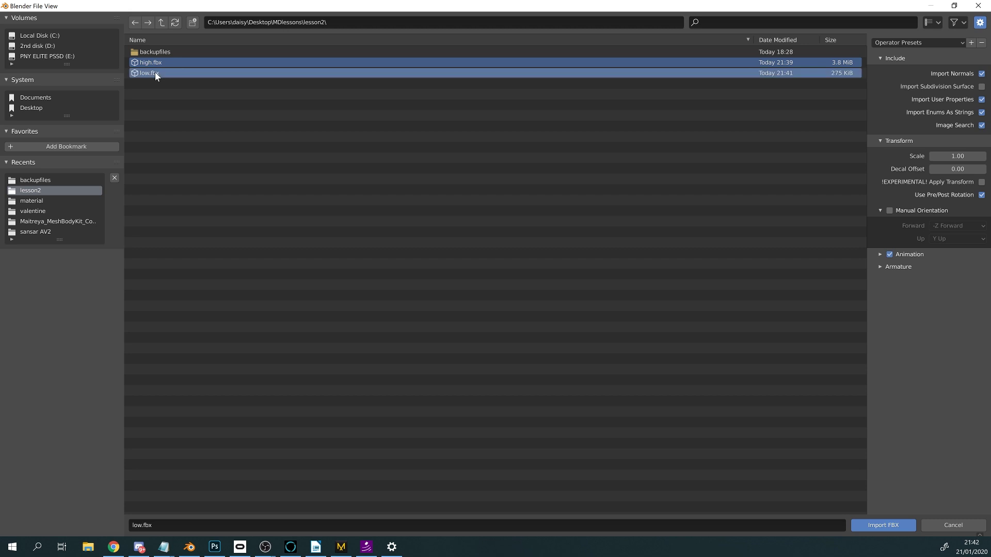
left_click(891, 525)
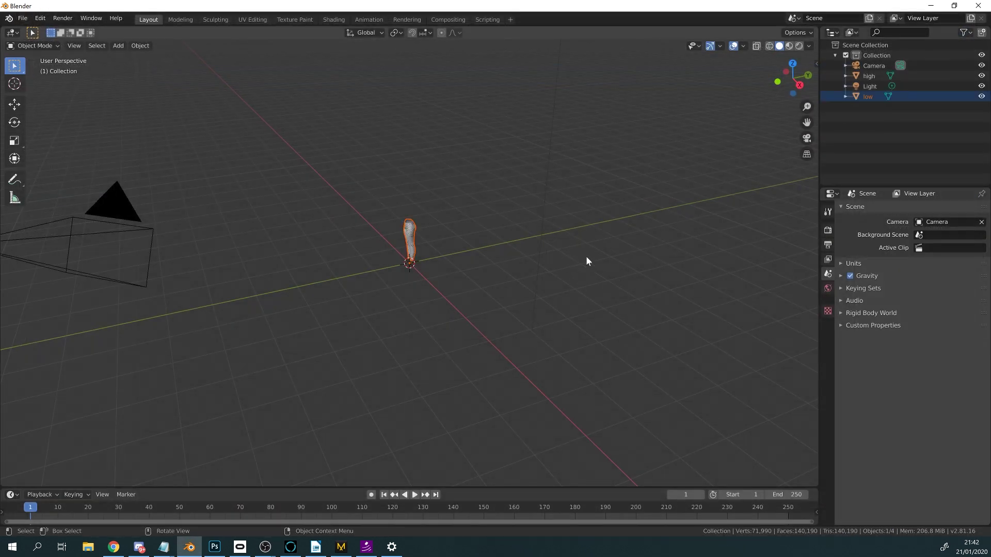
- Switch to the UV Editing workspace and frame the imported leggings closely from the front in the 3D view
left_click(250, 18)
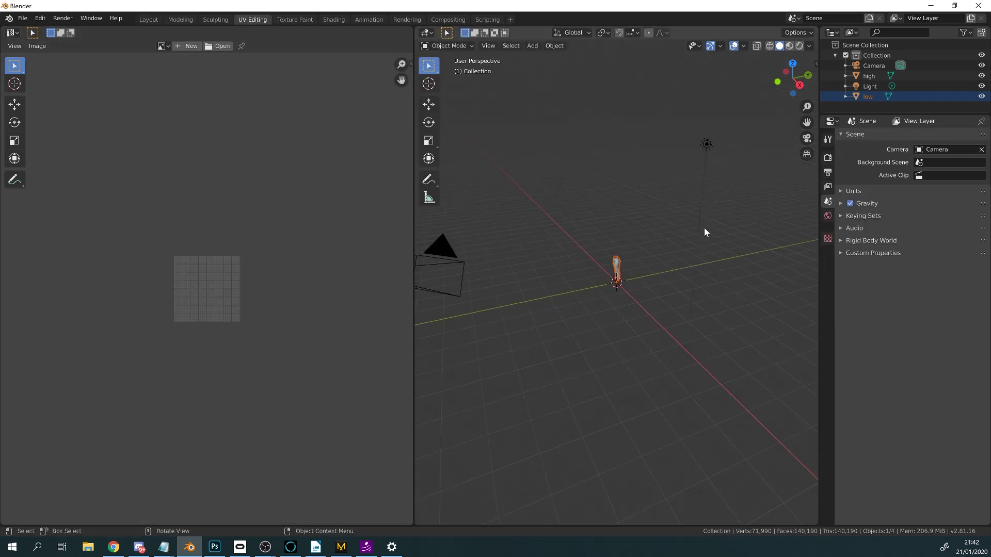
scroll(682, 245, "up", 10)
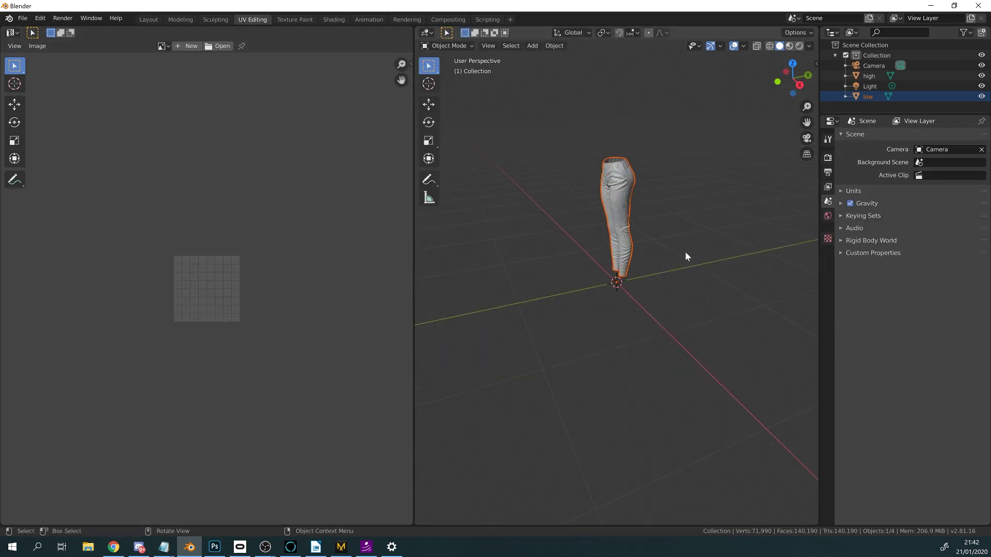
middle_click_drag(686, 252, 738, 233)
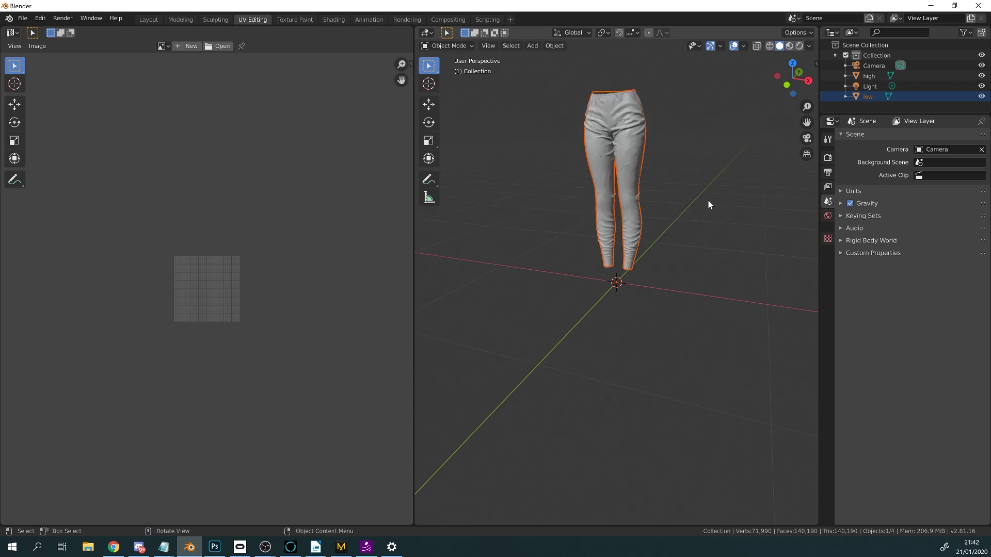
middle_click_drag(706, 192, 714, 283, "shift")
scroll(716, 282, "up", 4)
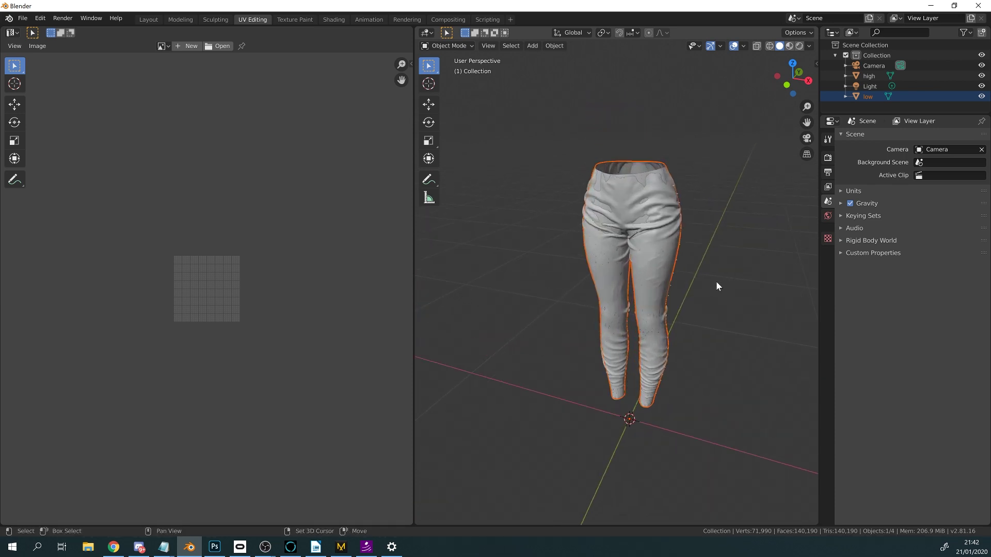
right_click(717, 283)
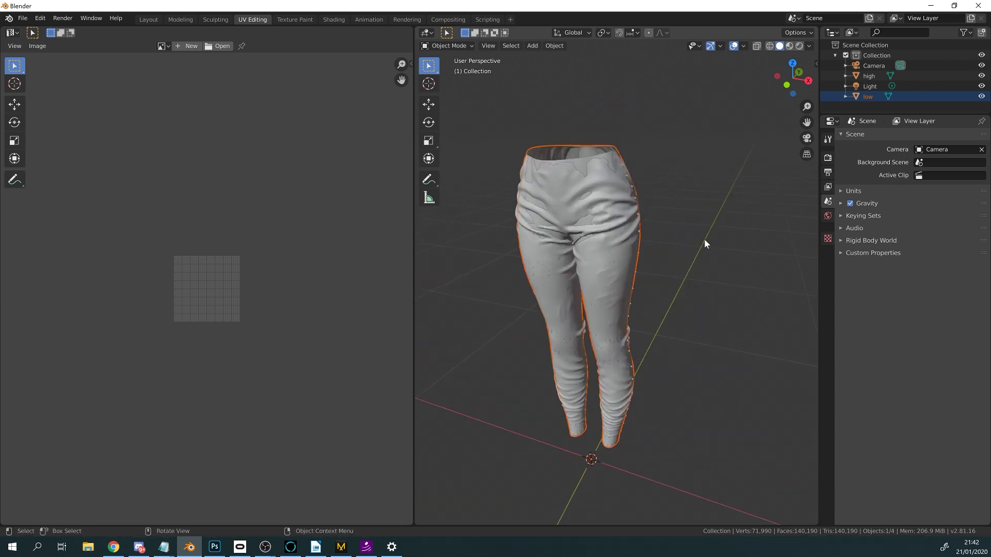
scroll(704, 240, "up", 5)
middle_click_drag(704, 241, 704, 258)
scroll(707, 252, "down", 3)
scroll(709, 256, "down", 1)
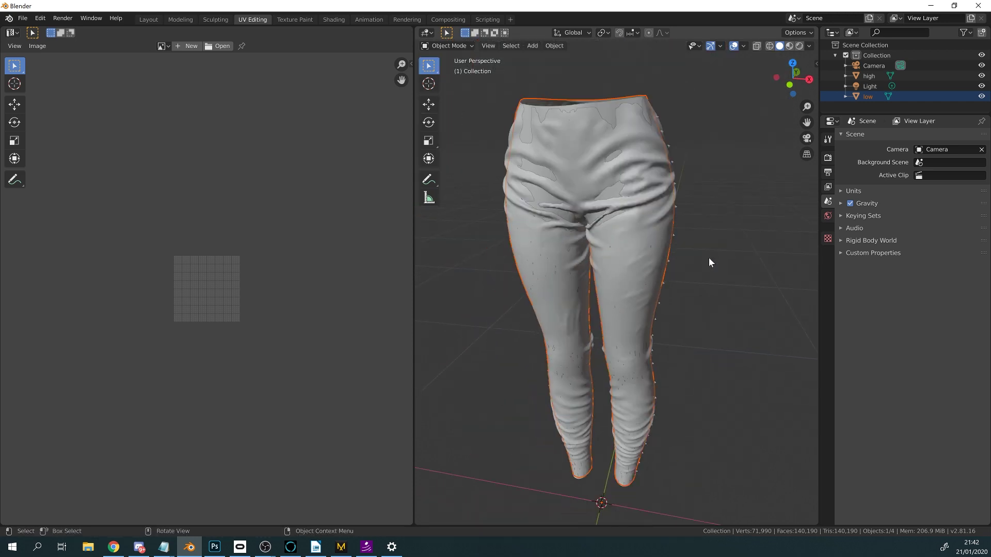
- Enlarge the Outliner area and deselect the low leggings to inspect the overlapping high and low meshes
left_click_drag(878, 114, 923, 186)
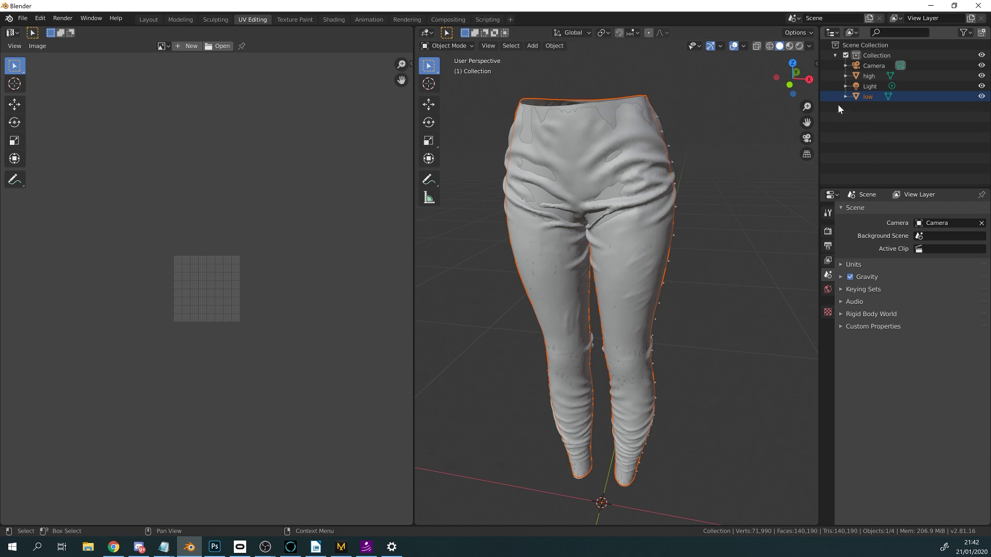
left_click(725, 227)
right_click(697, 244)
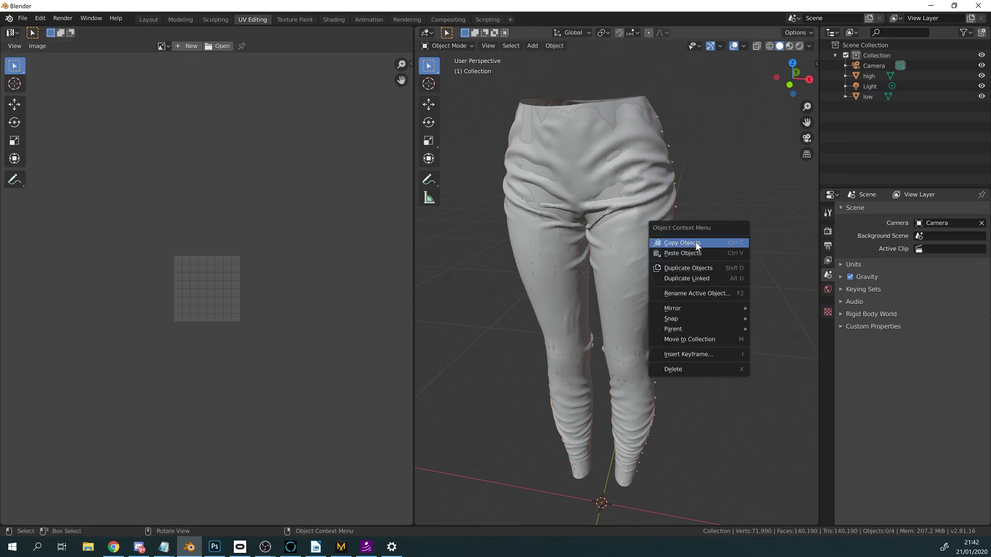
right_click(741, 184)
middle_click_drag(700, 120, 727, 141)
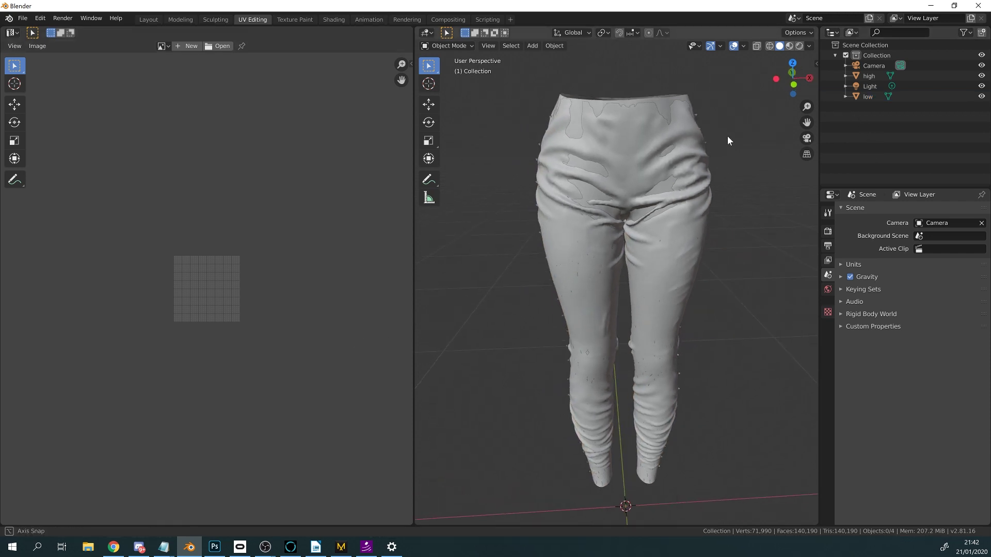
scroll(730, 133, "up", 5)
scroll(704, 165, "down", 2)
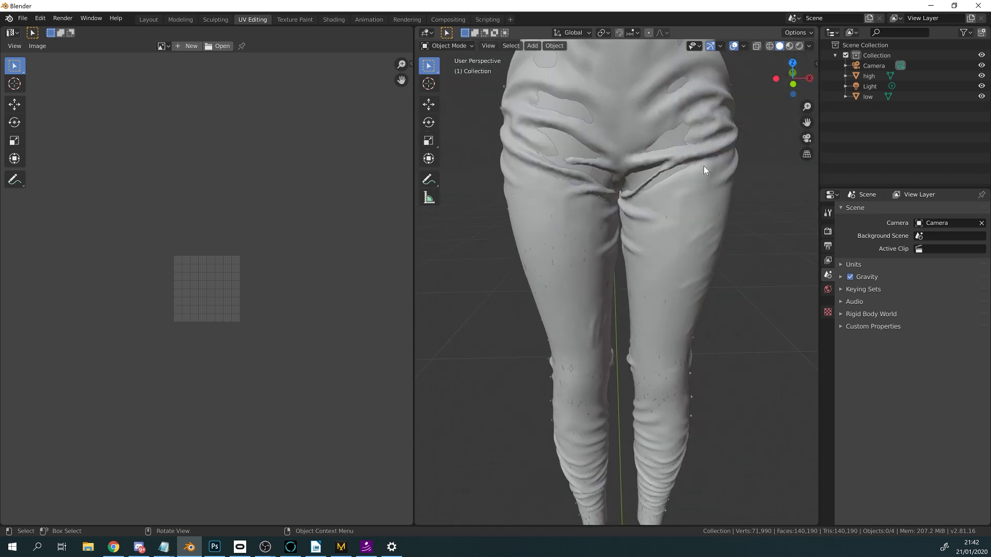
scroll(704, 165, "down", 3)
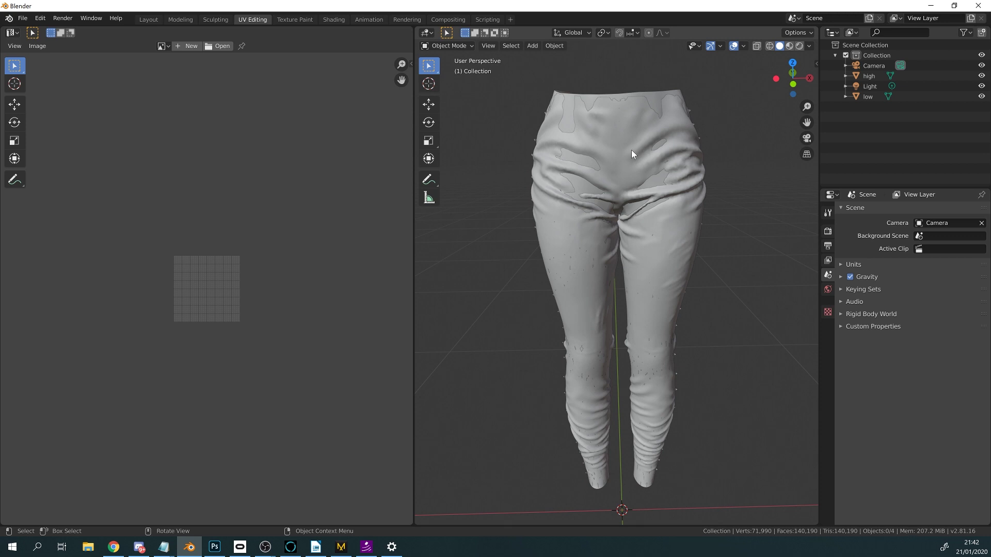
- Select the high and low leggings meshes together, with low as the active object
left_click(873, 78)
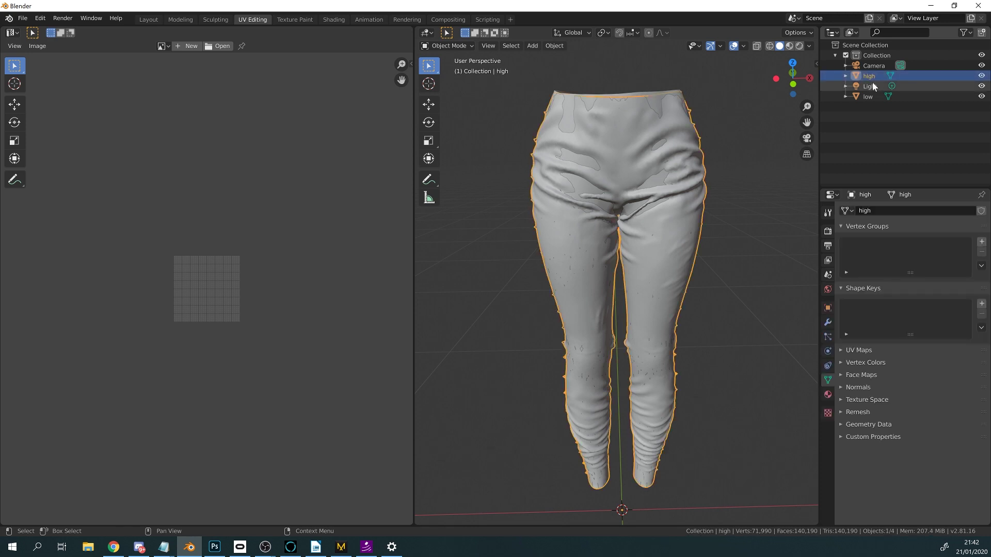
left_click(873, 86, "ctrl")
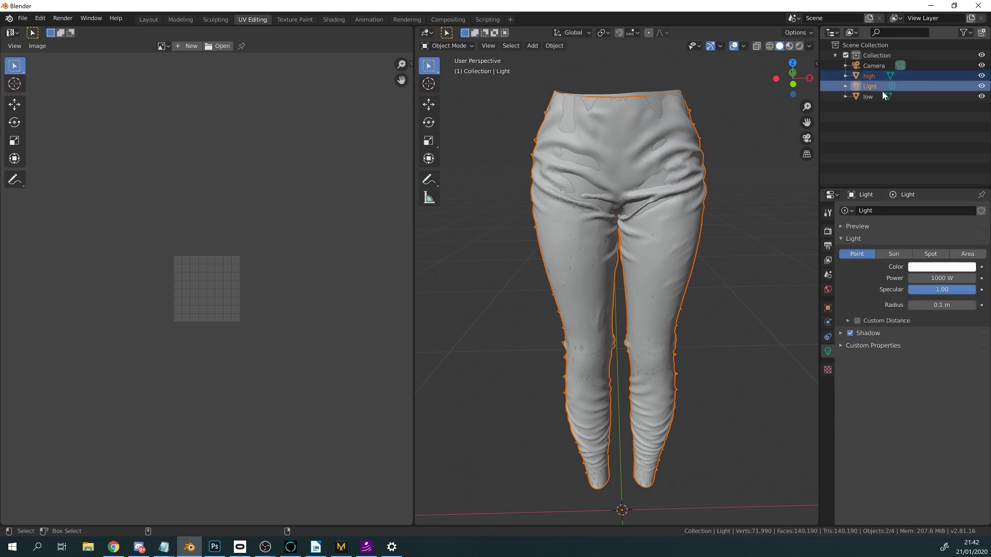
left_click(876, 87, "ctrl")
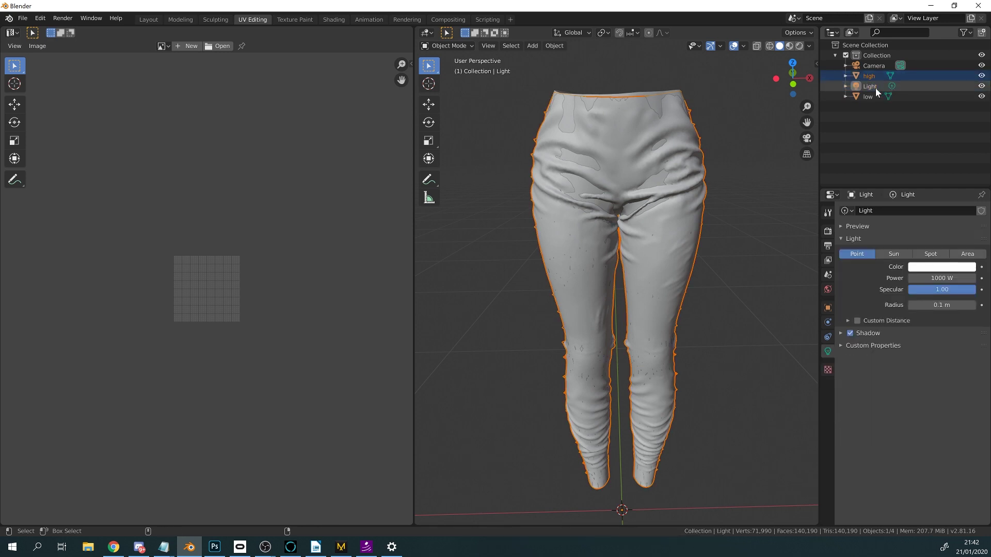
left_click(875, 96, "ctrl")
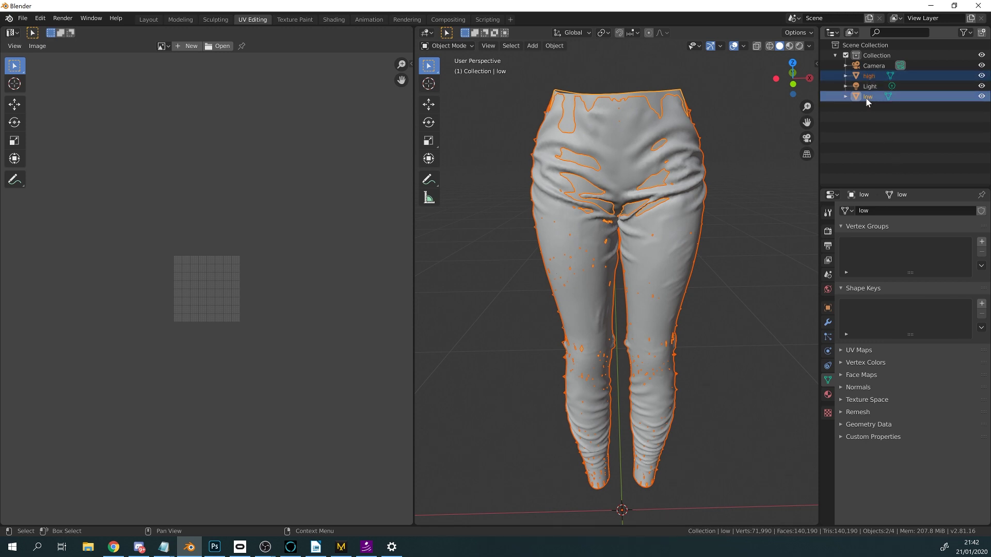
- Set the scene's render engine to Cycles
left_click(828, 232)
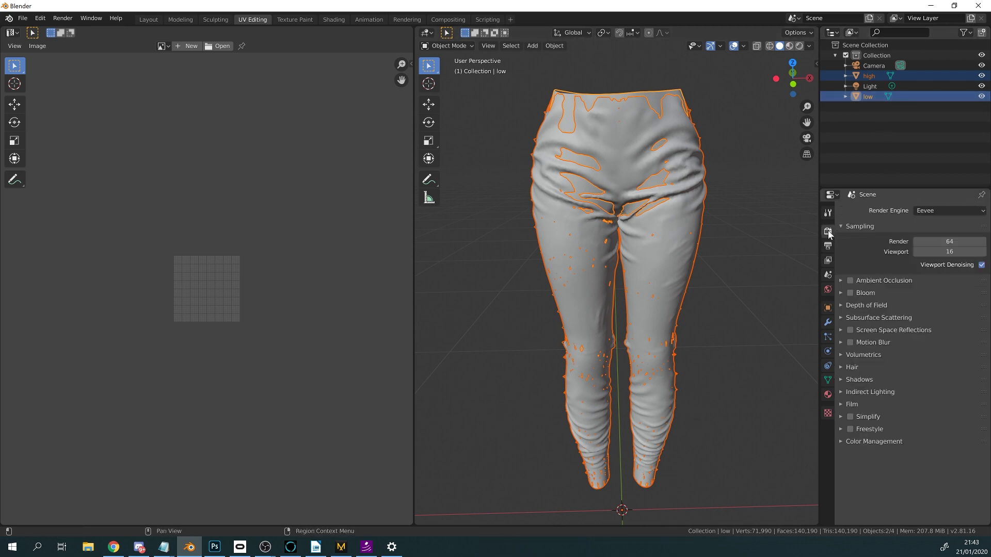
left_click(969, 211)
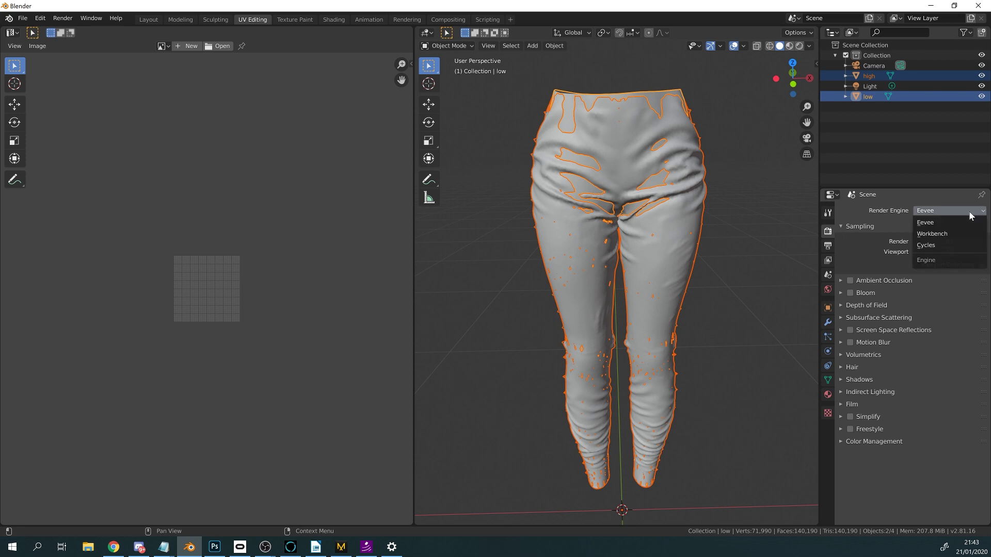
left_click(940, 246)
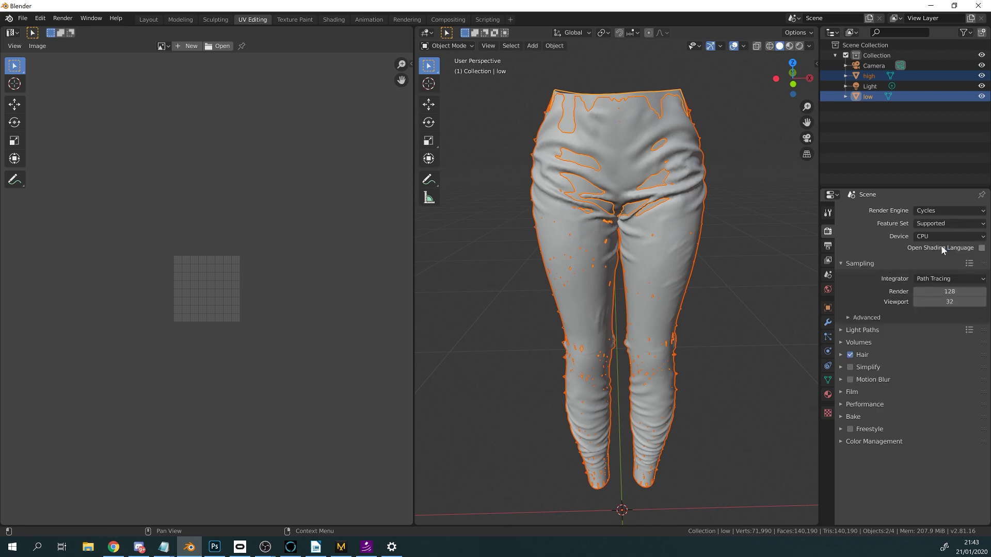
- Set the bake type to Normal and enable Selected to Active in the bake settings
left_click(840, 416)
scroll(928, 391, "down", 5)
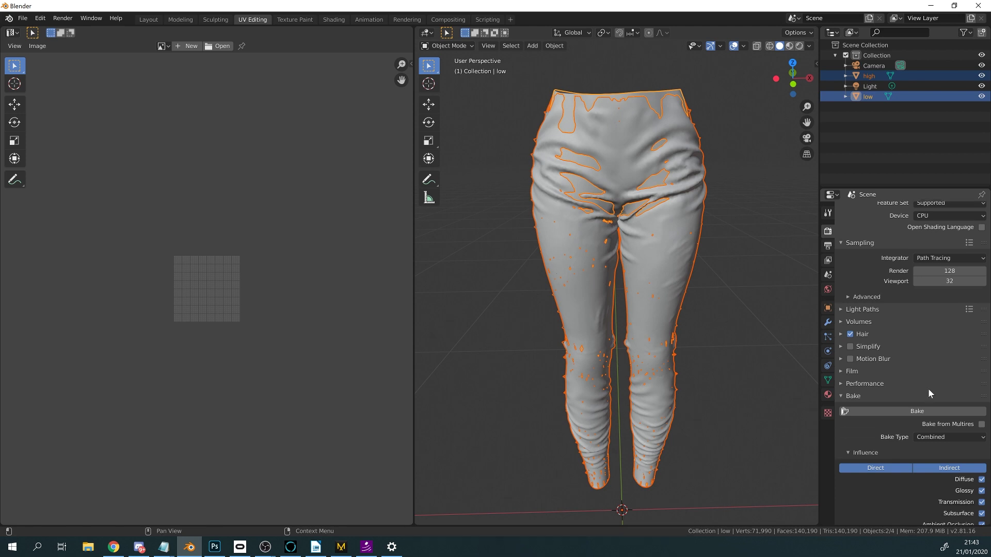
left_click(946, 356)
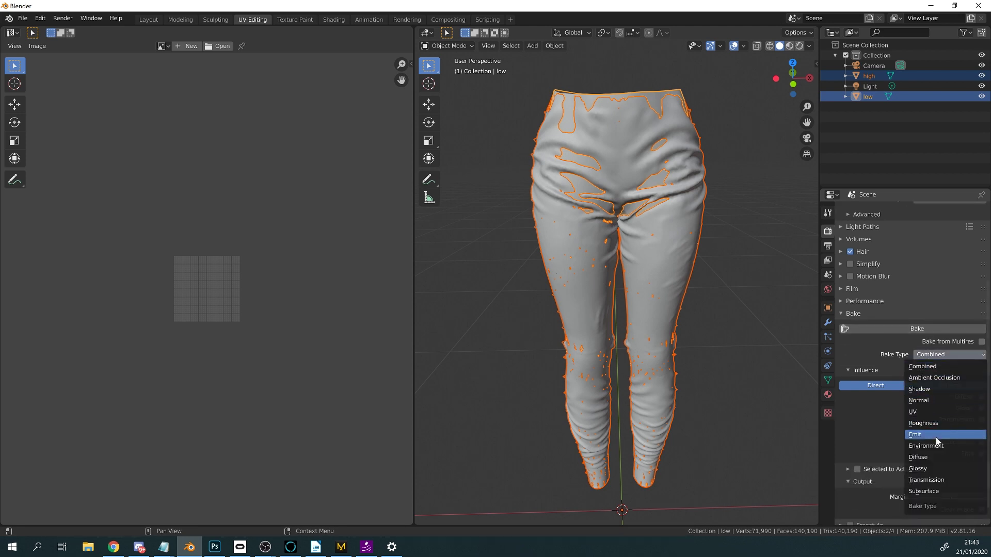
left_click(930, 402)
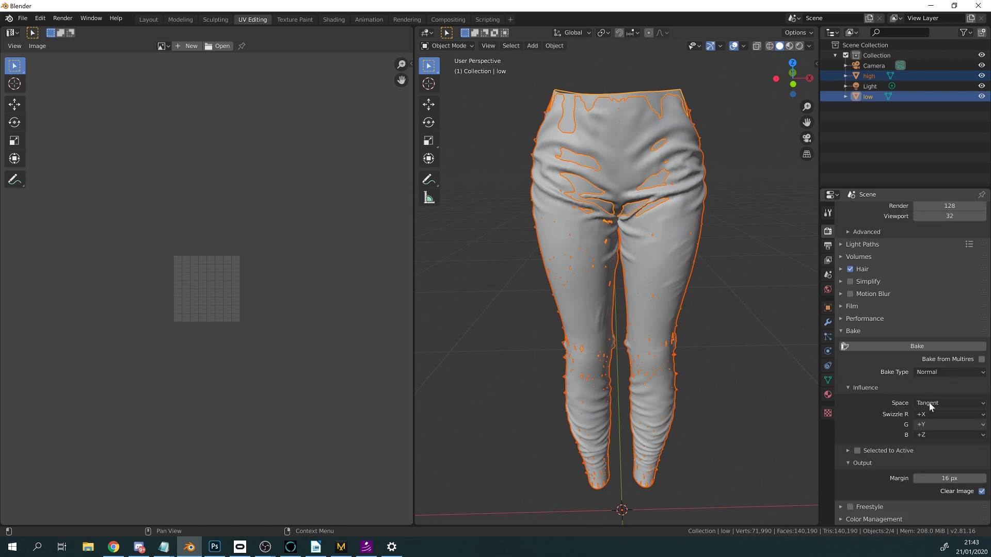
left_click(847, 451)
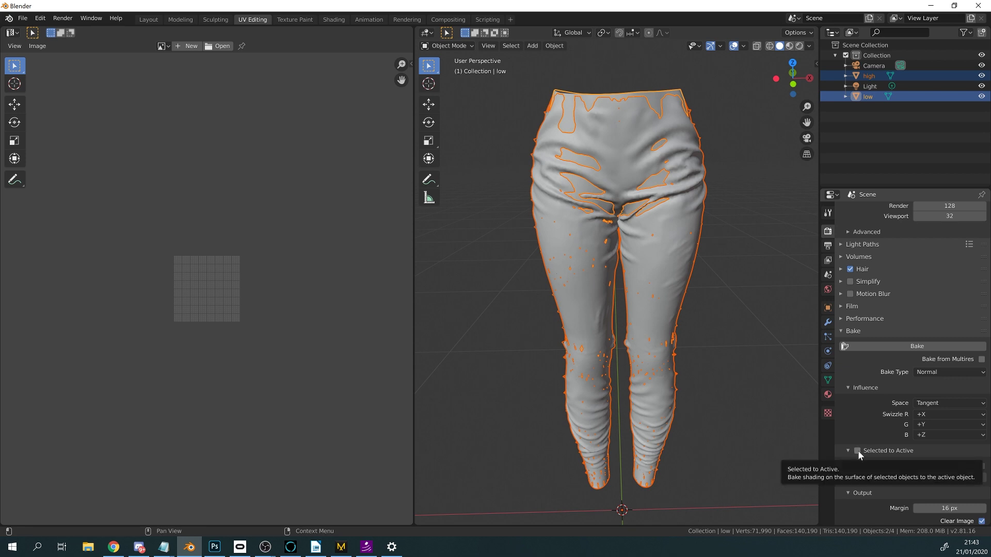
left_click(858, 451)
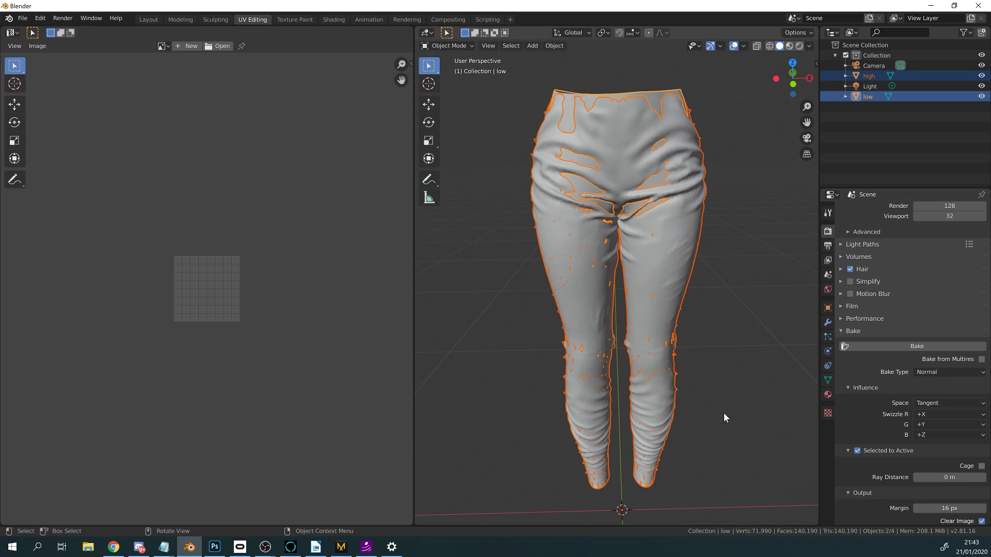
- Set the bake ray distance to 1 m and bake the normal map from high onto low
mouse_move(723, 412)
middle_mouse_down()
mouse_move(676, 407)
mouse_move(724, 404)
middle_mouse_up()
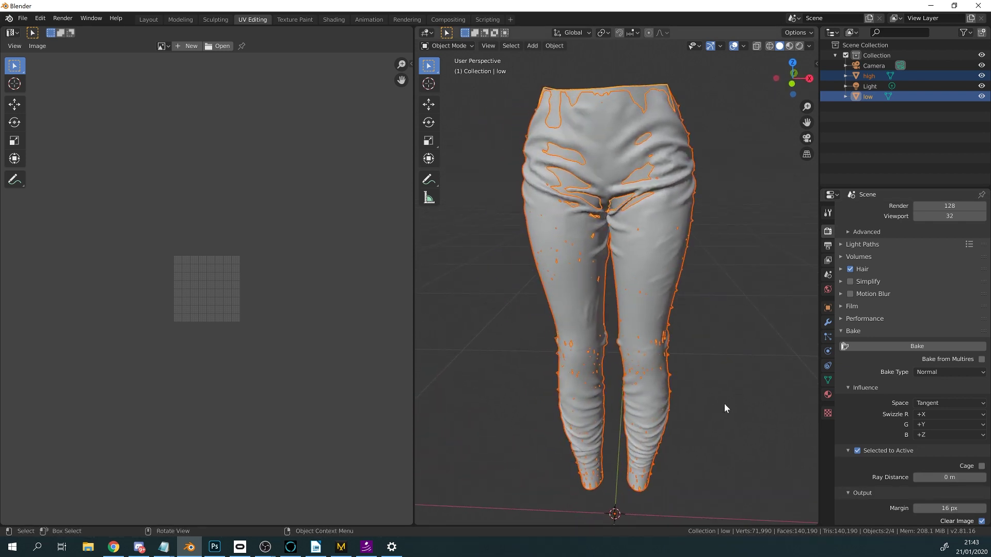
left_click(934, 476)
type("1")
key("Return")
middle_click_drag(636, 413, 647, 407)
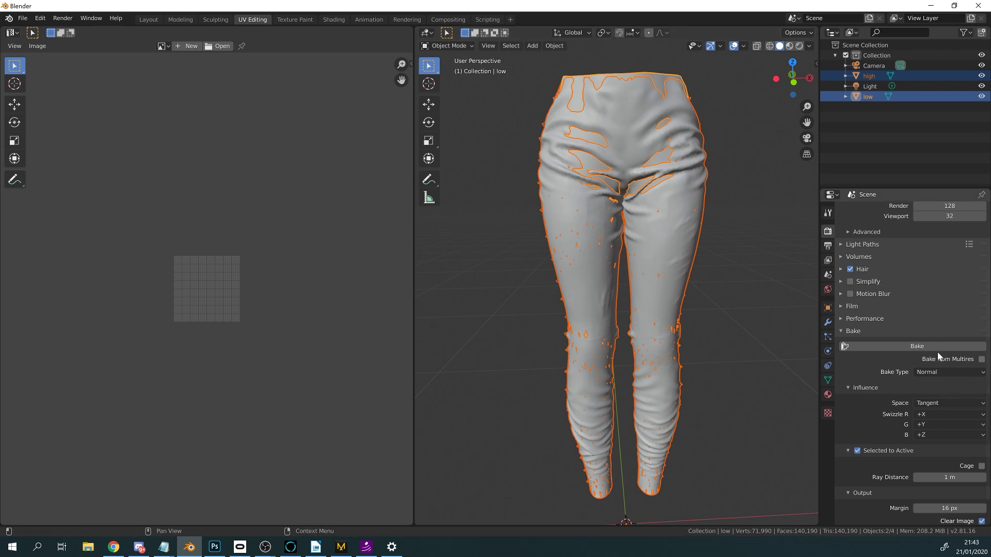
left_click(920, 349)
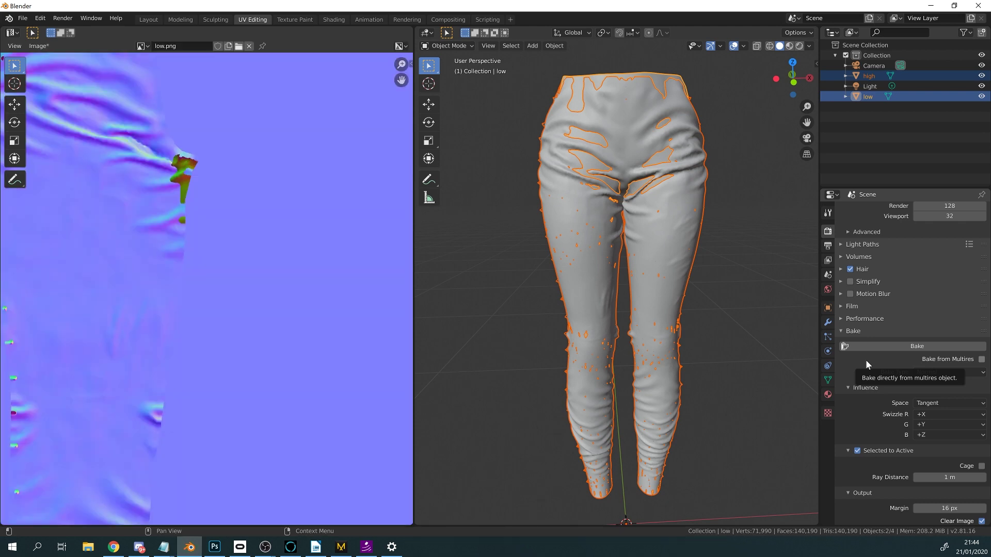
scroll(388, 404, "down", 7)
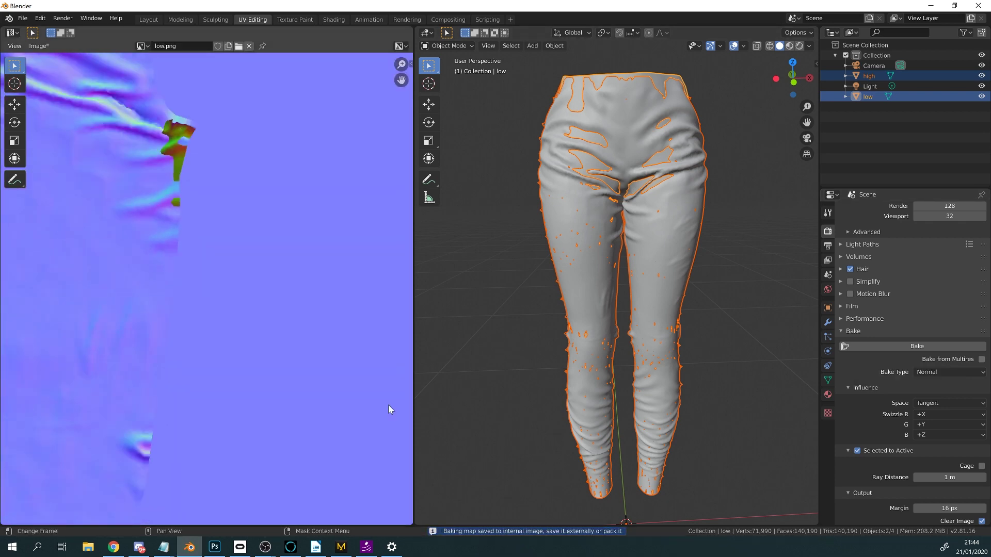
scroll(388, 405, "up", 1)
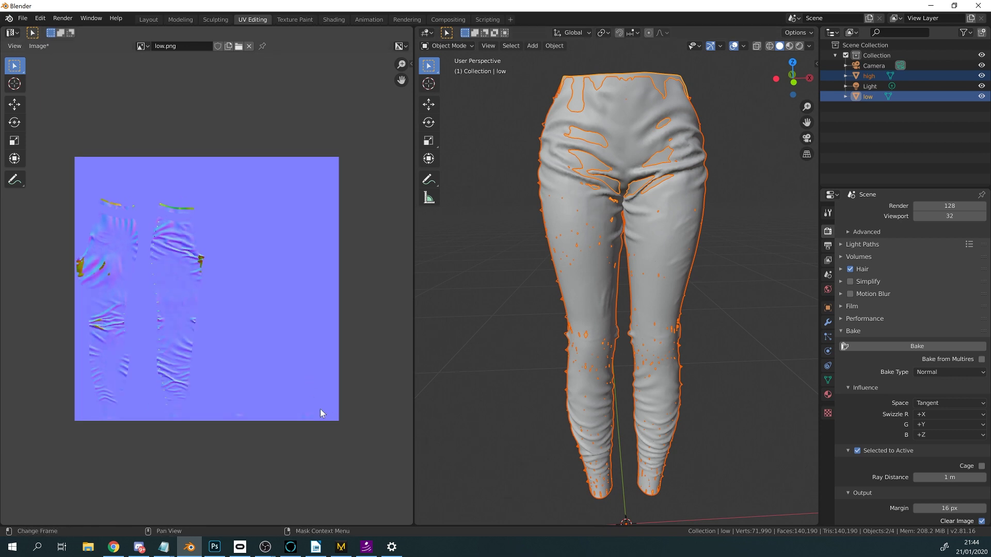
left_click(23, 18)
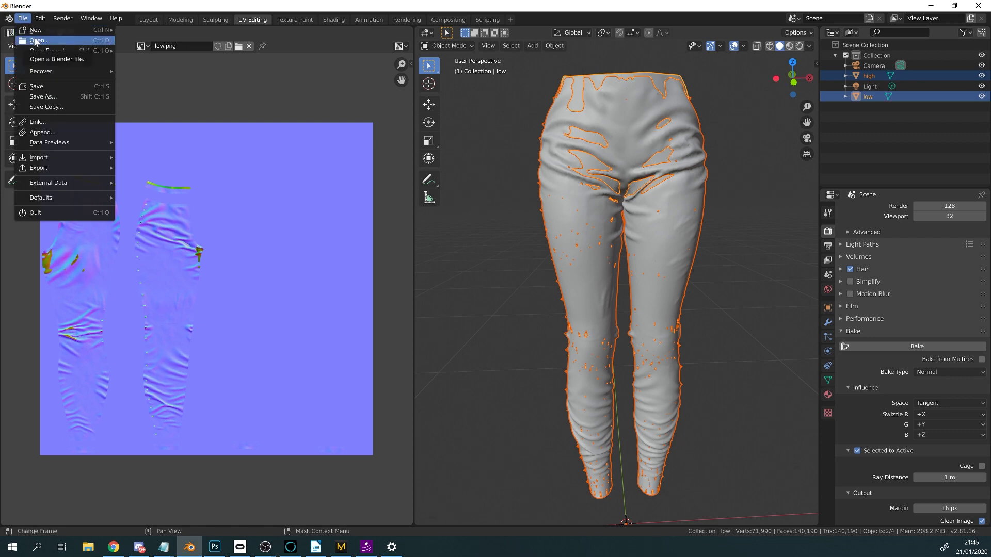
left_click(36, 40)
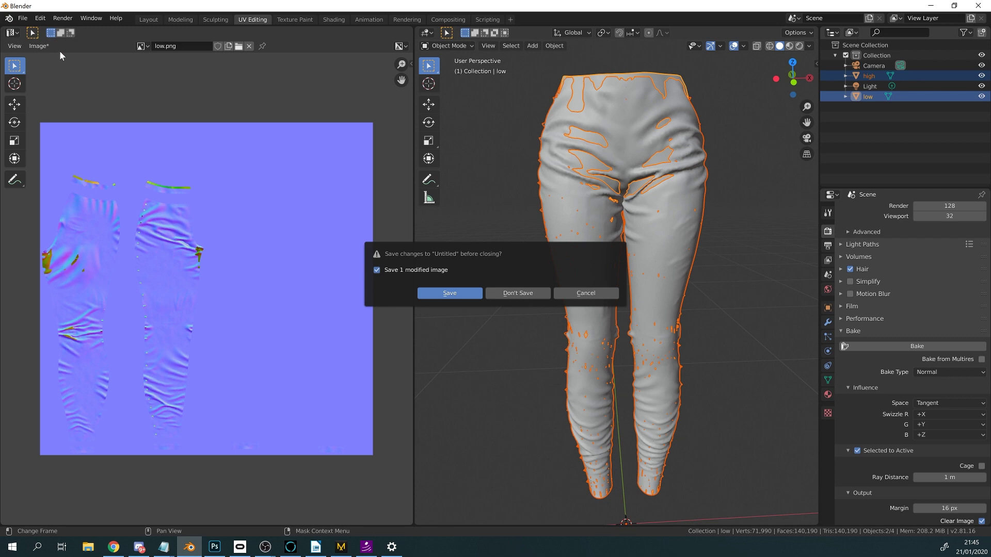
left_click(586, 292)
- Open legging_high_to_low.blend without saving the changes to the current file
left_click(24, 20)
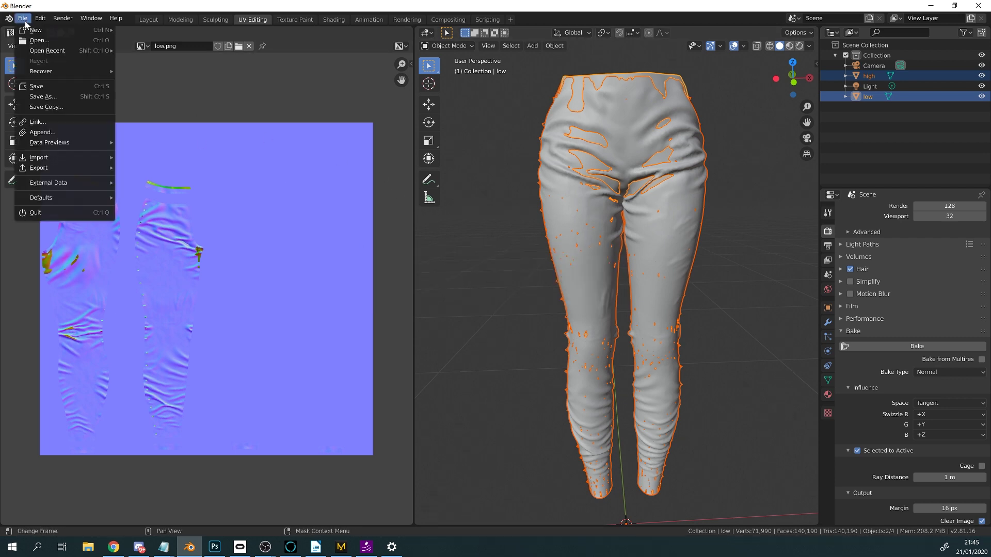
left_click(48, 41)
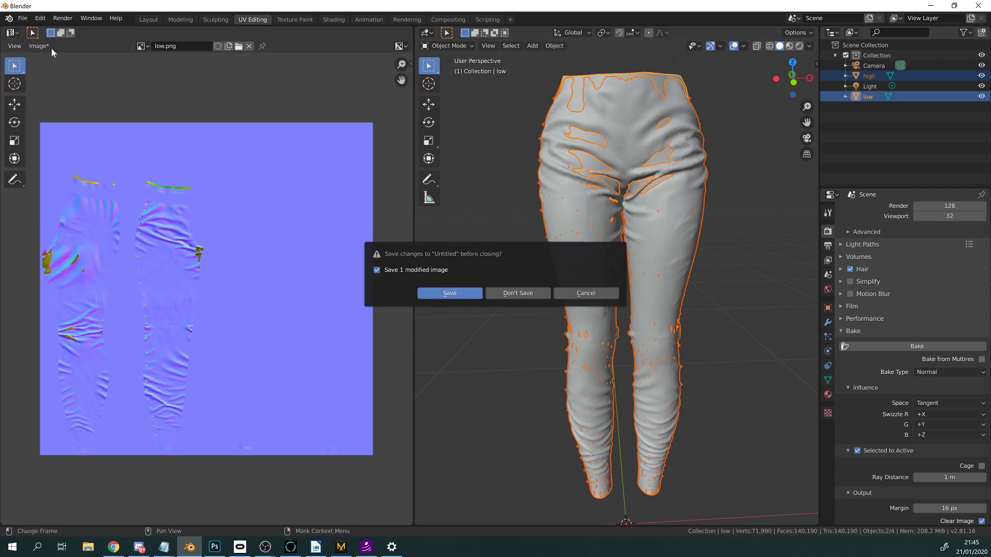
left_click(508, 293)
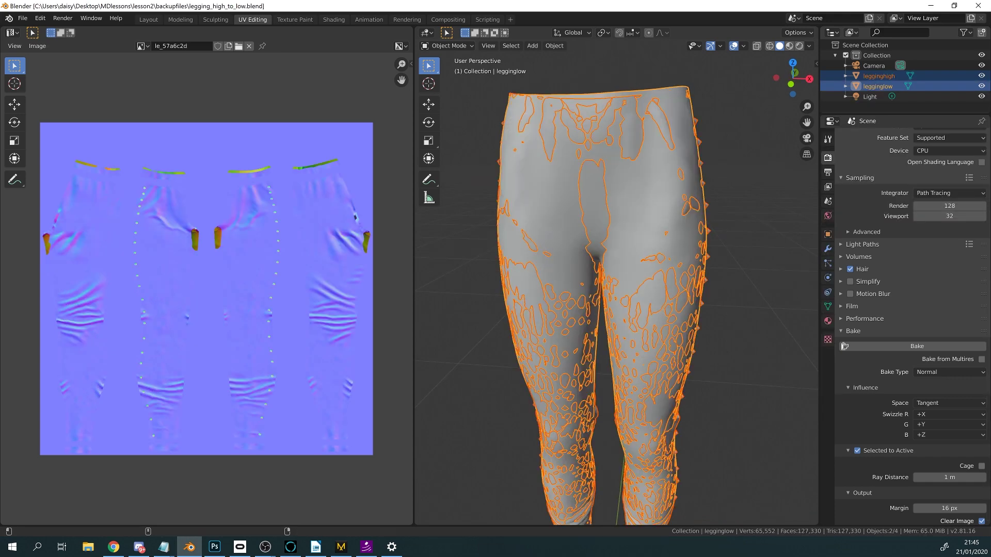
- Examine the leggings mesh from the front and side, and inspect its baked normal map around the crotch and side studs
scroll(509, 292, "down", 4)
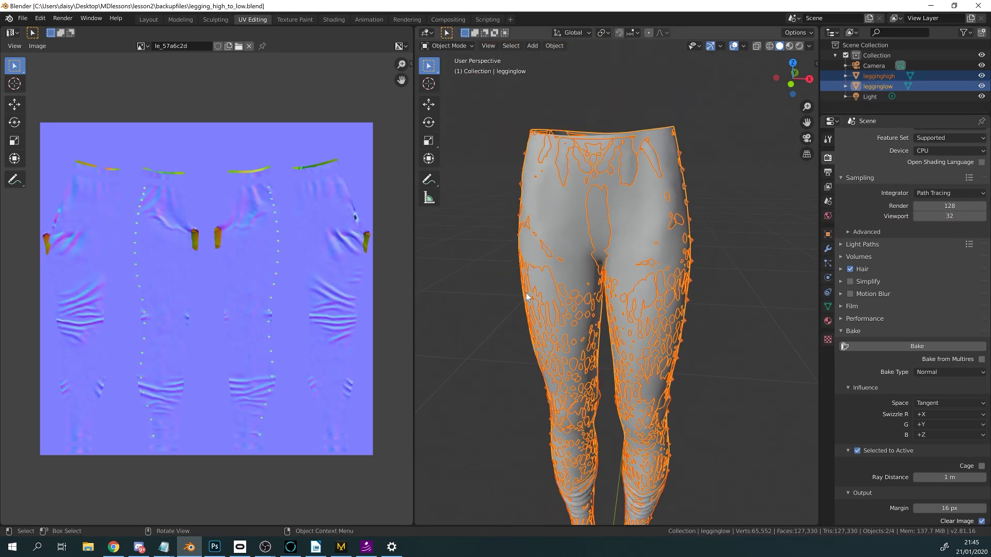
left_click(738, 316)
middle_click_drag(730, 313, 736, 253, "alt")
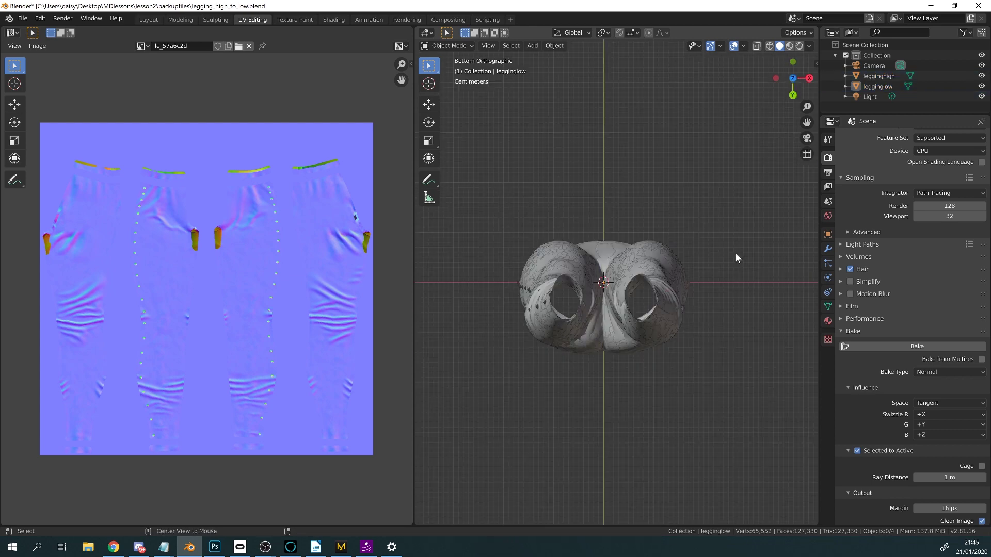
key("KP_1")
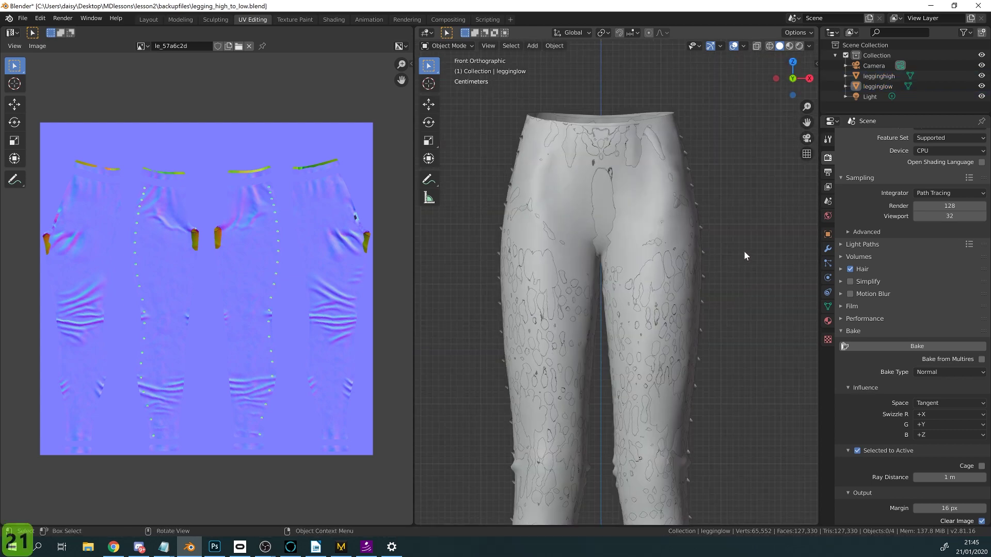
key("KP_6")
key("KP_6")
key("KP_6")
key("KP_6")
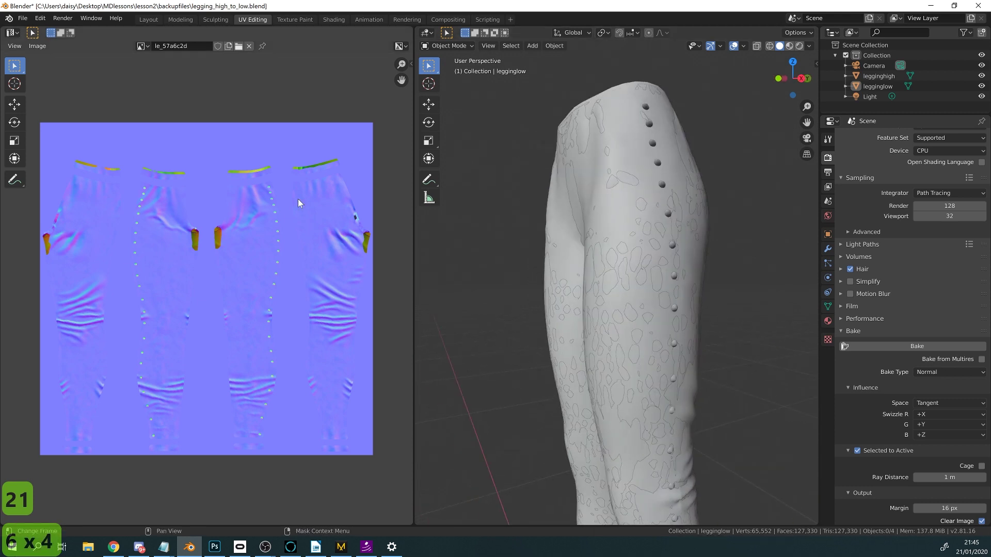
scroll(215, 221, "down", 2)
scroll(215, 221, "up", 3)
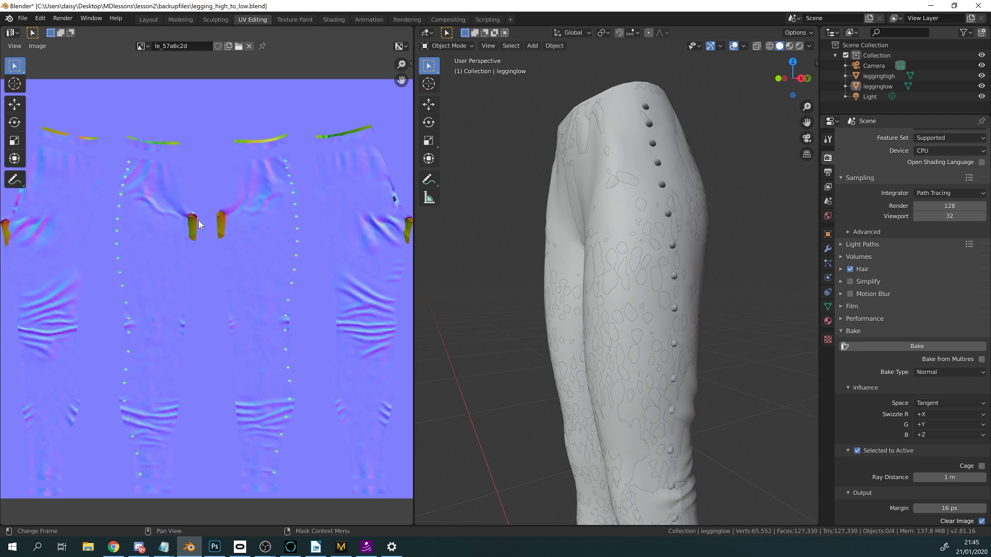
scroll(199, 227, "up", 1)
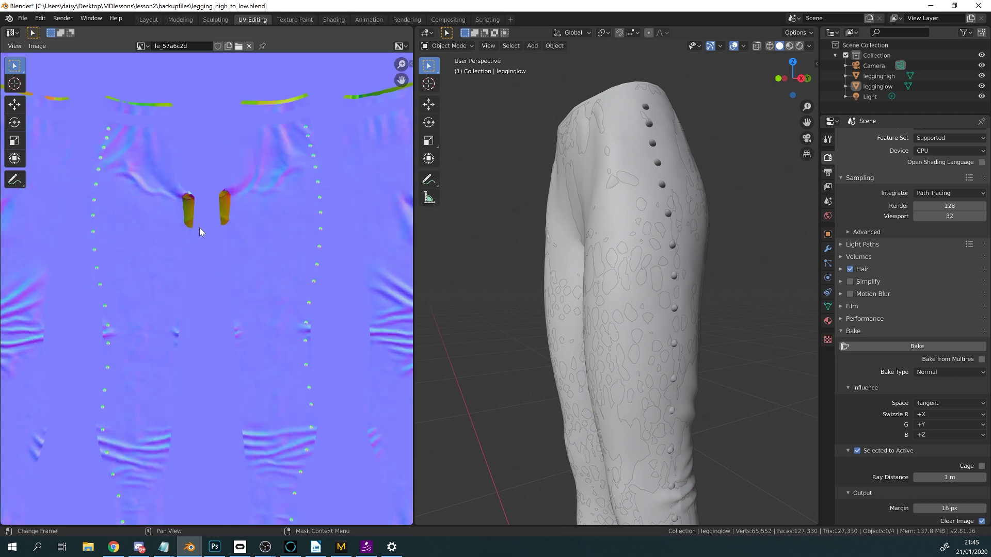
scroll(199, 227, "down", 2)
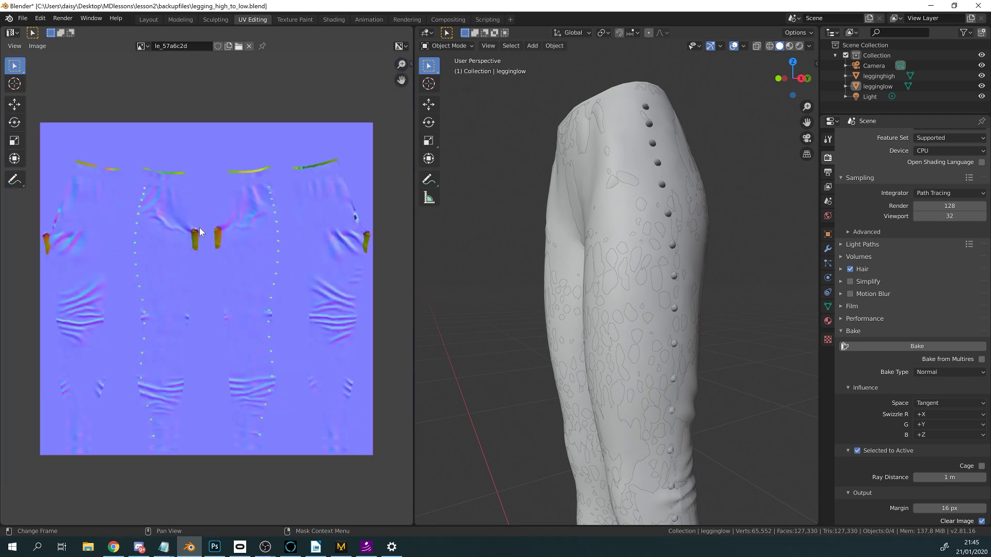
scroll(199, 232, "up", 1)
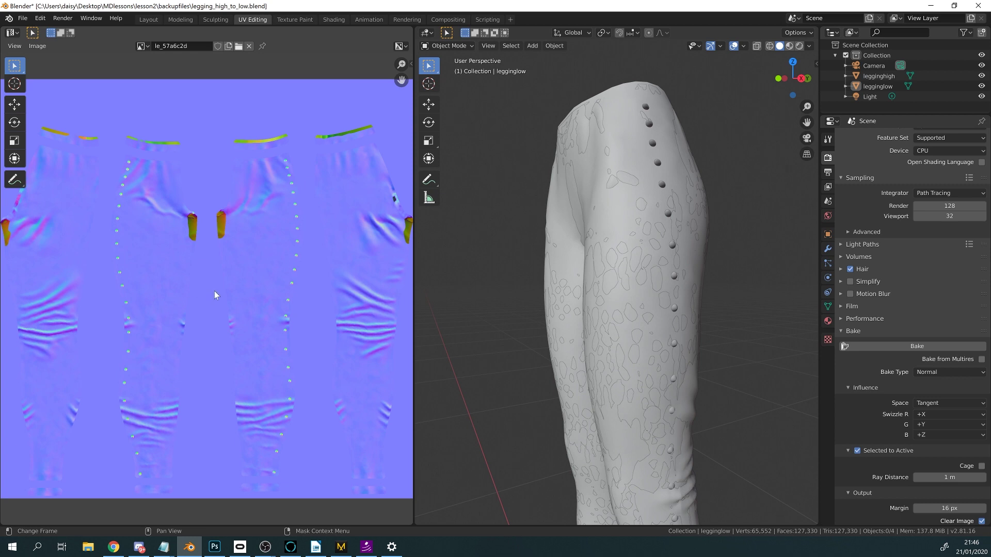
- Switch to Substance Painter from the desktop, dismissing the bug report, declining the new version and closing the welcome window
left_click(934, 6)
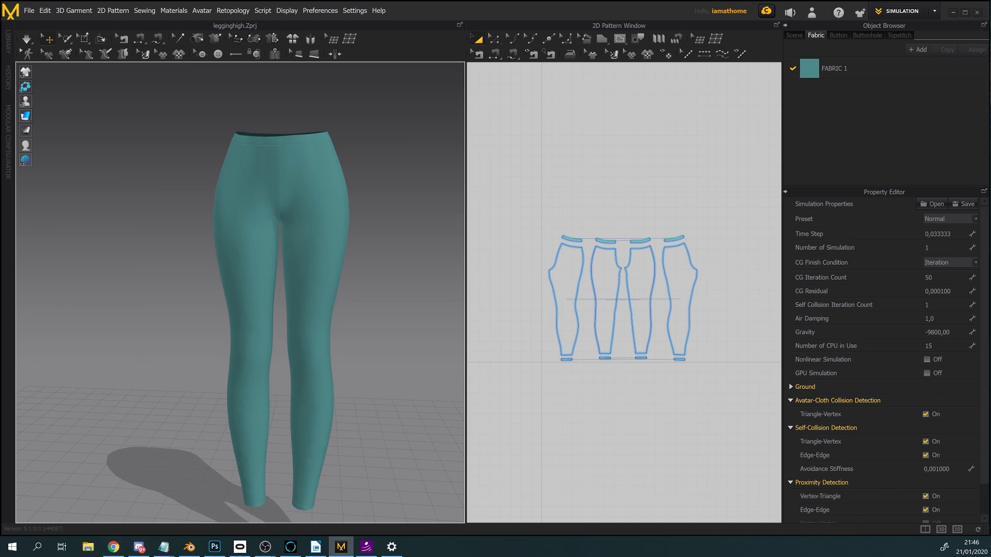
left_click(952, 12)
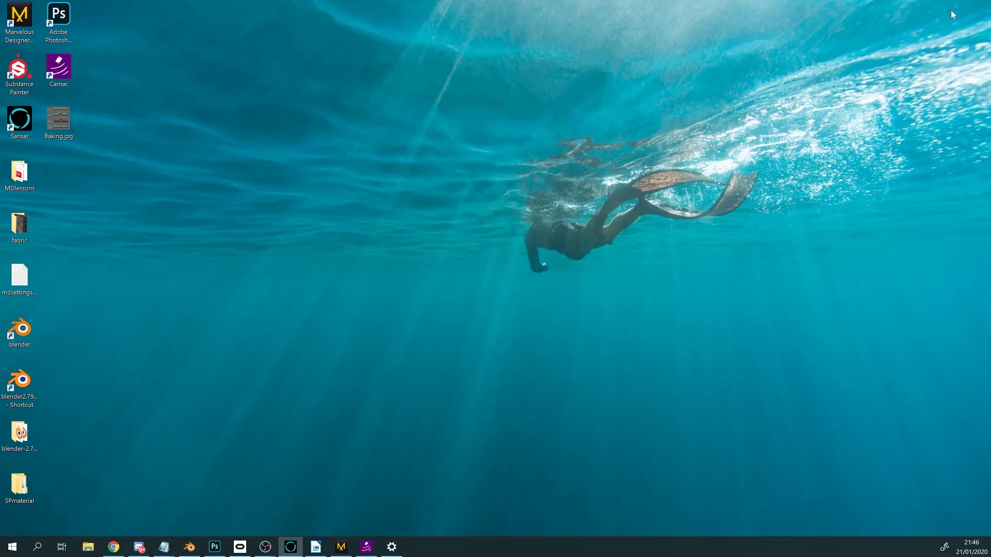
double_click(19, 72)
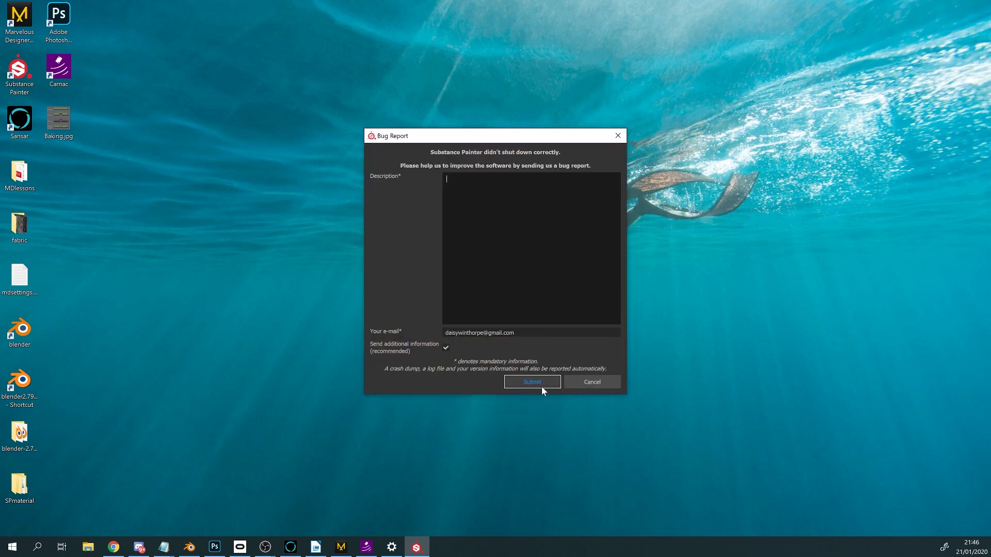
left_click(586, 382)
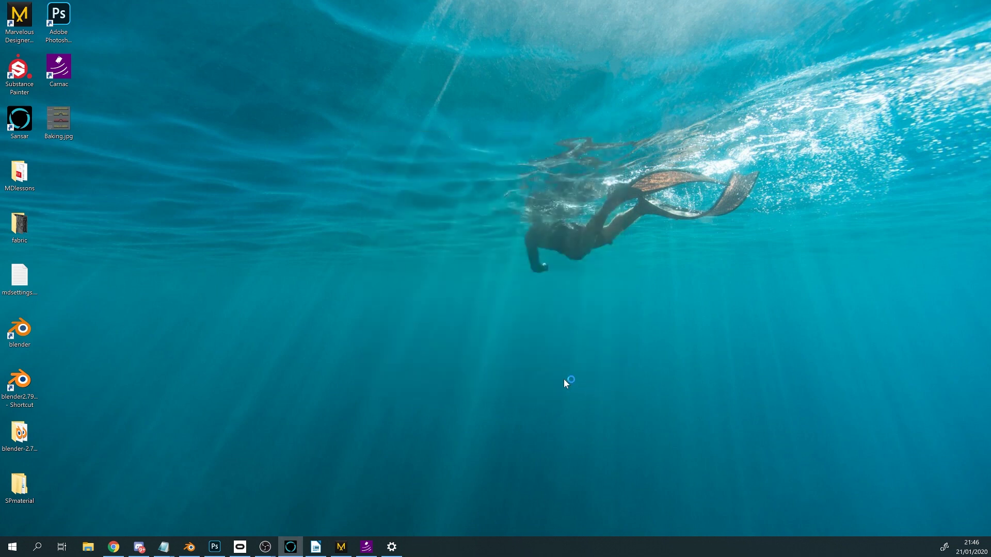
left_click(21, 77)
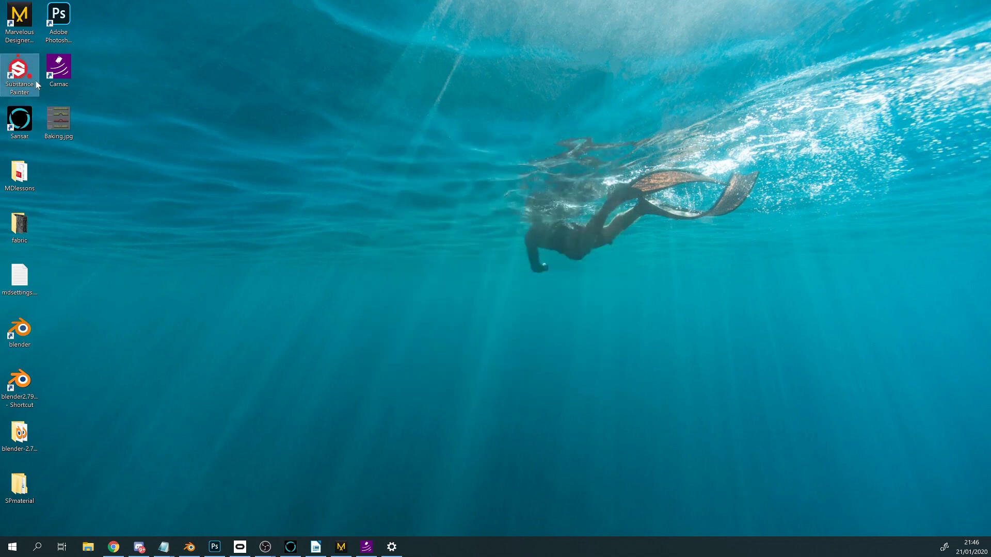
double_click(29, 75)
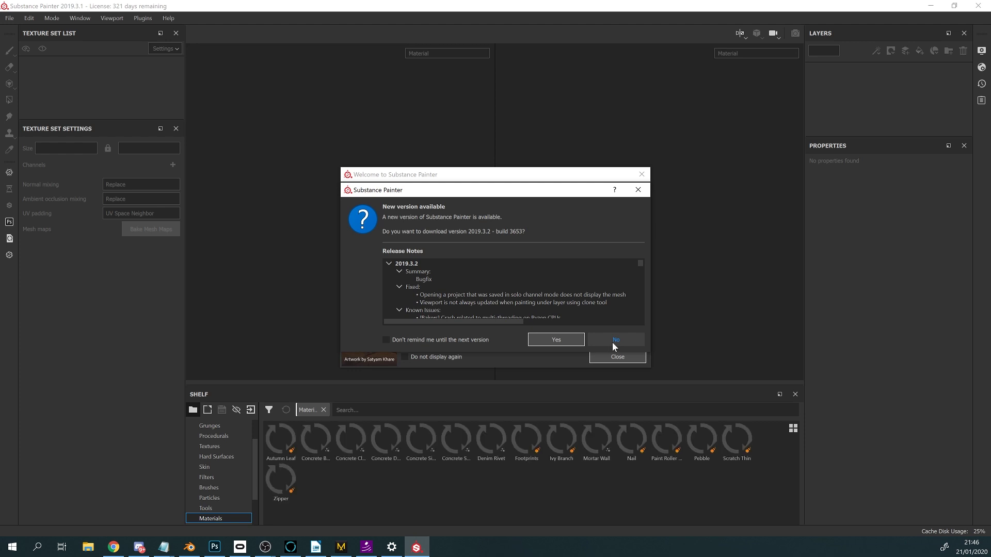
left_click(612, 343)
left_click(614, 356)
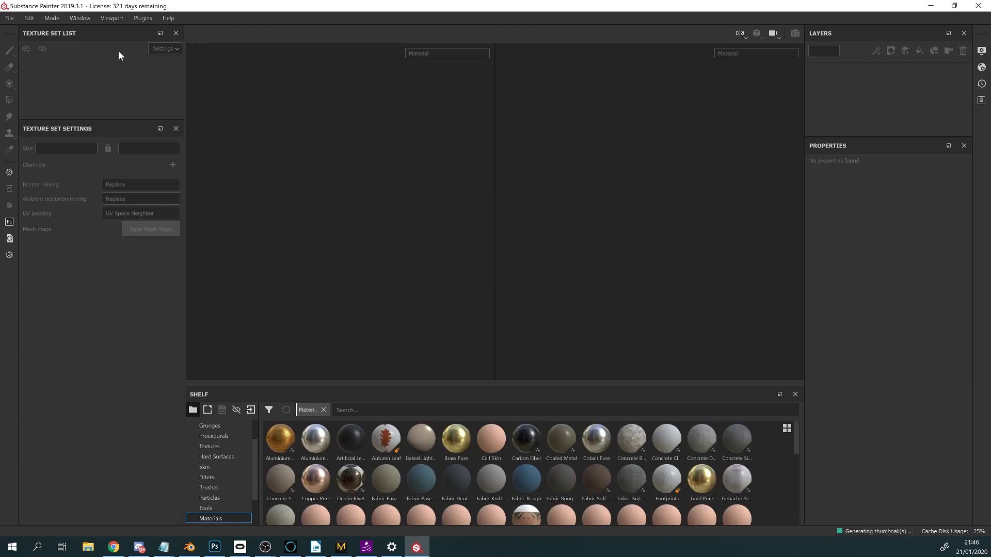
- Start a new project with a document resolution of 4096, keeping the OpenGL normal map format and the Adobe Dimension template
left_click(11, 19)
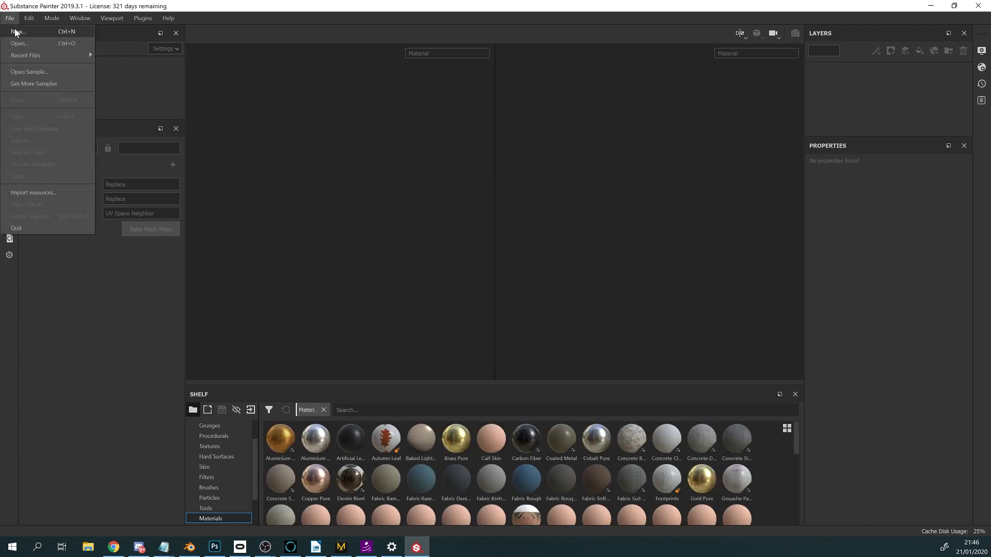
left_click(18, 32)
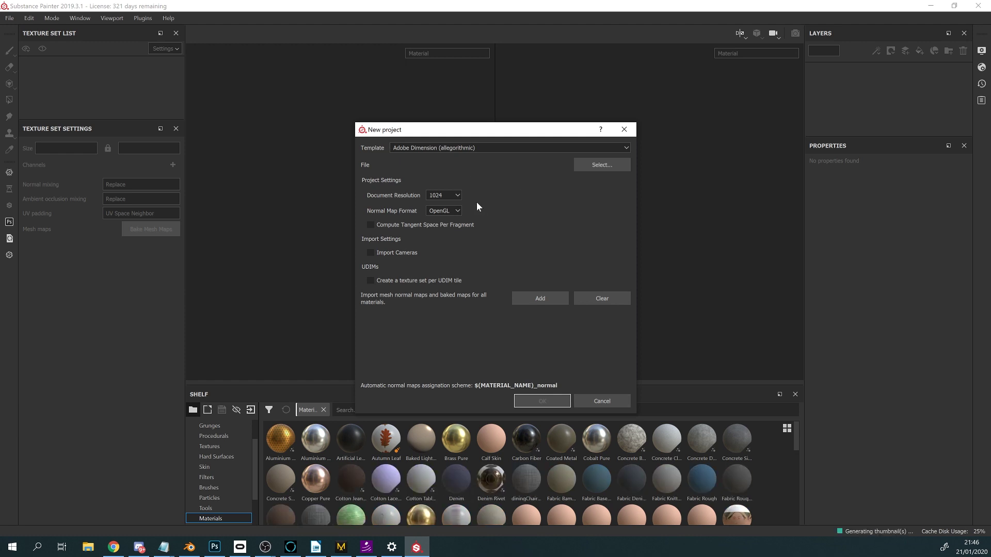
left_click(453, 197)
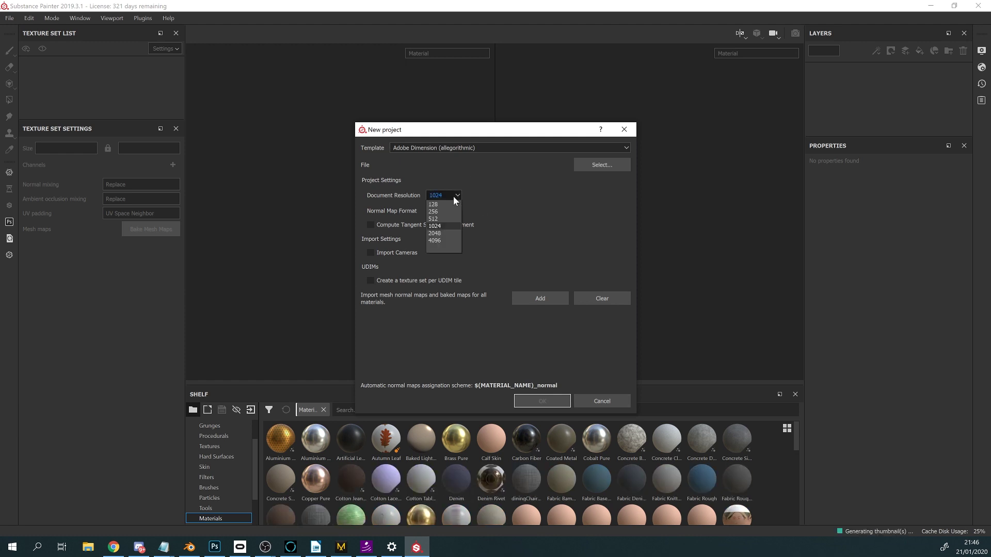
left_click(442, 241)
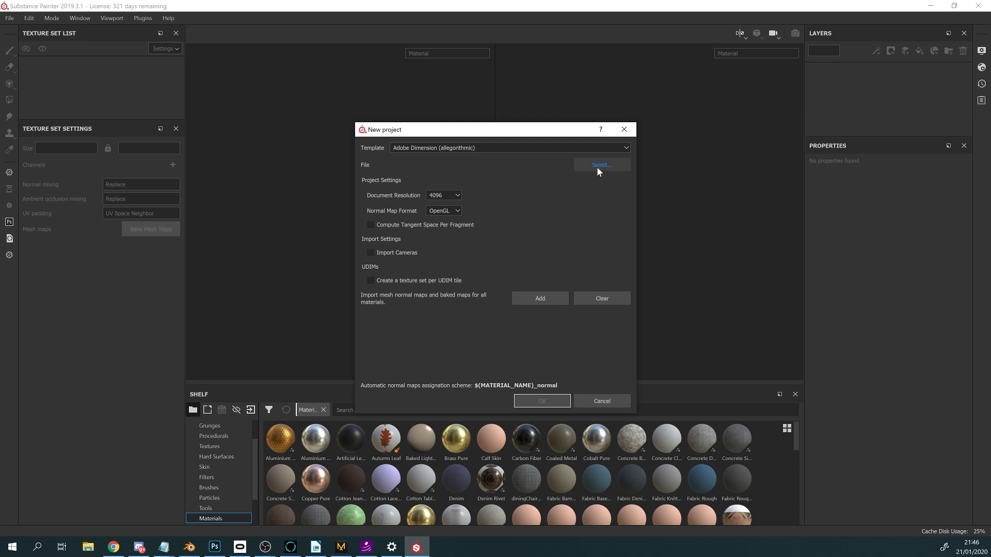
left_click(447, 211)
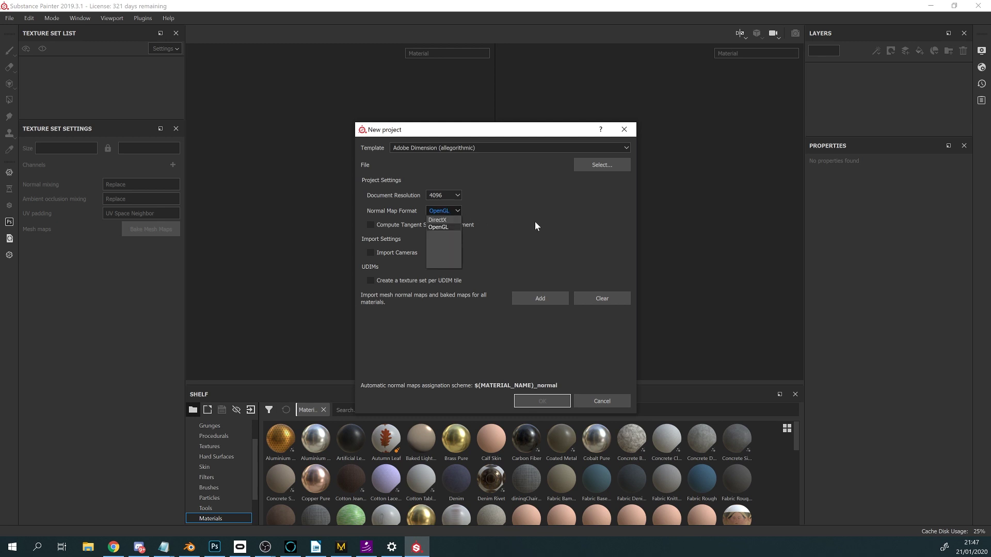
left_click(511, 224)
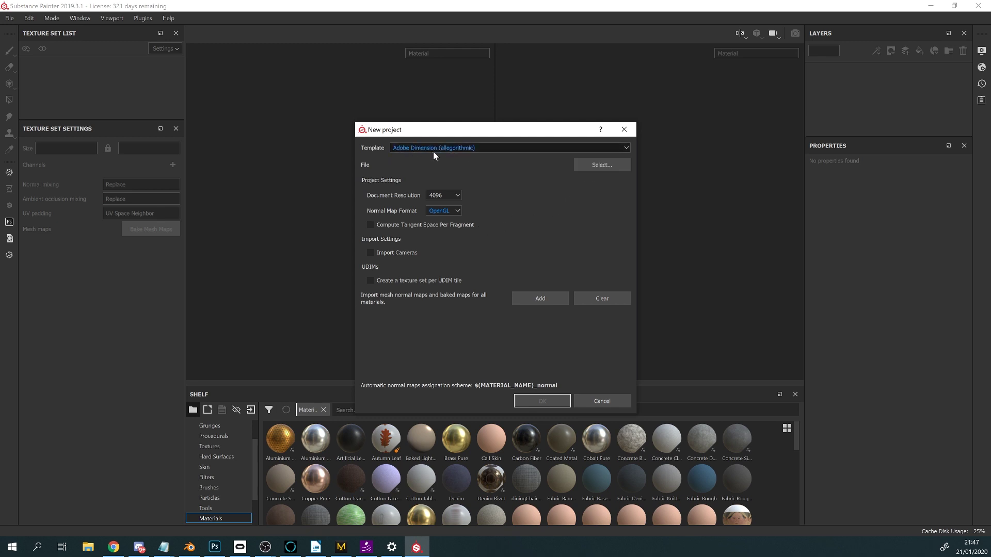
left_click(486, 151)
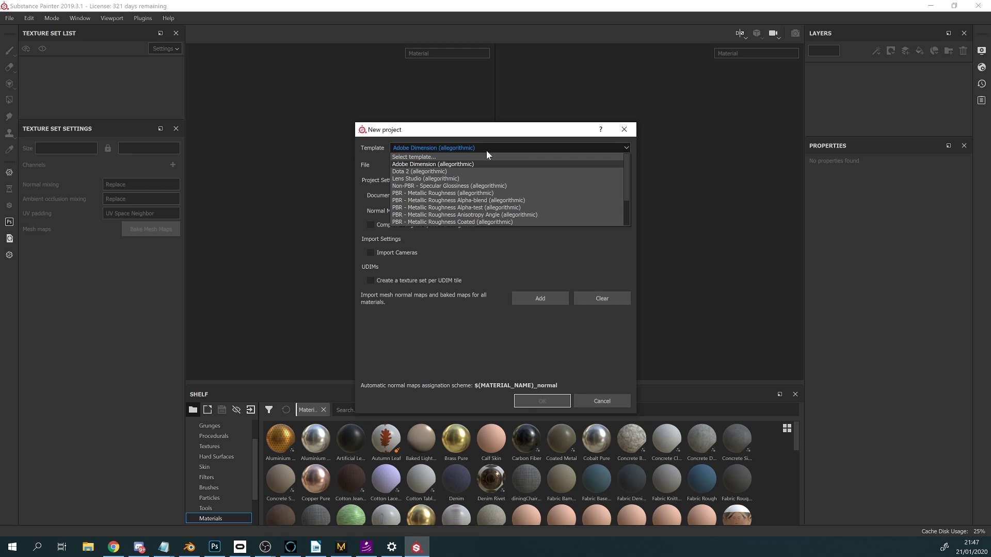
left_click(486, 150)
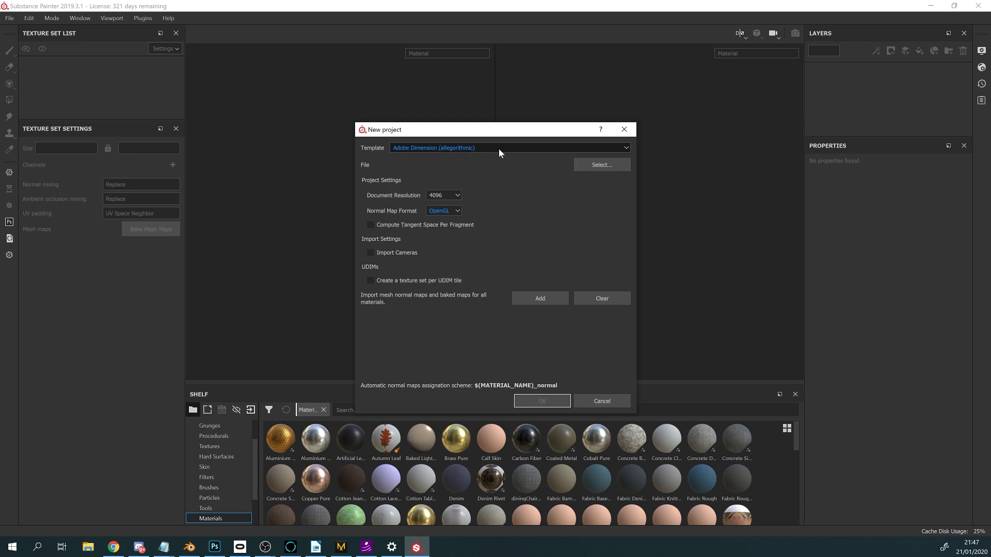
- Select legginglow.fbx from the backupfiles folder as the project mesh and create the project
left_click(602, 166)
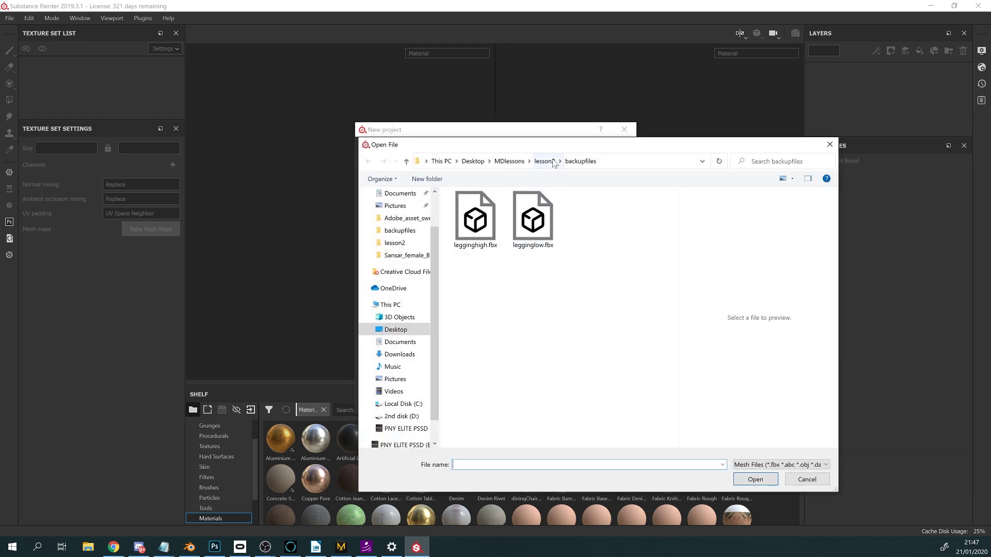
left_click(529, 233)
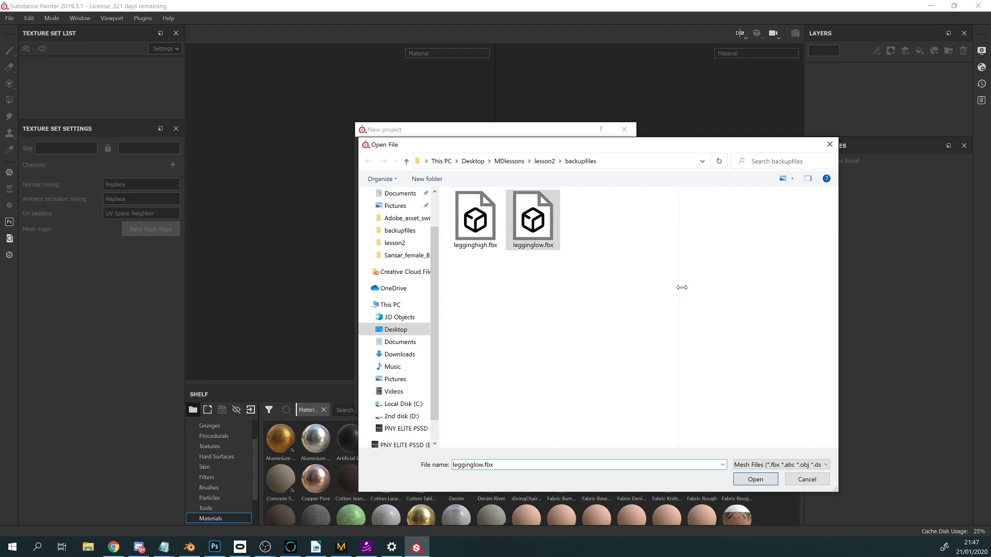
left_click(772, 484)
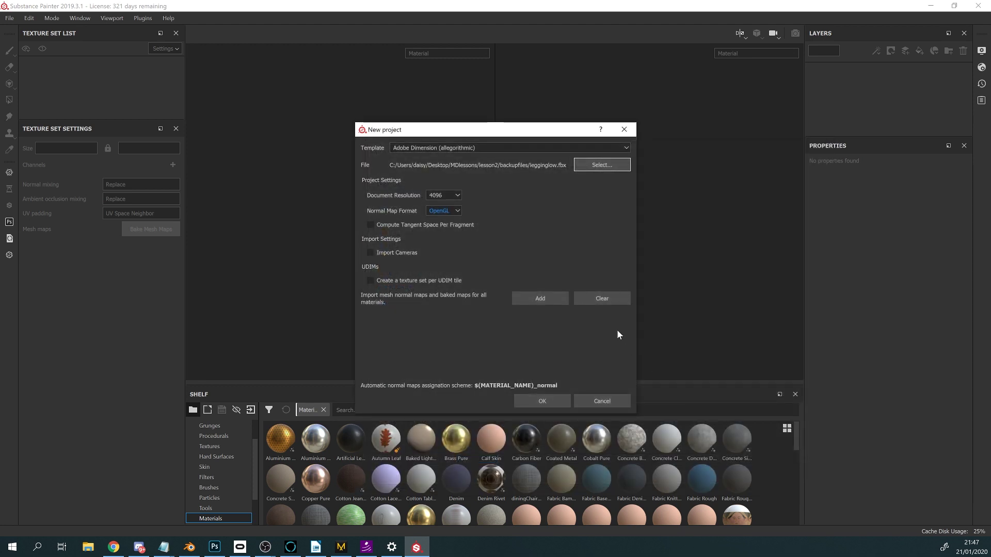
left_click(542, 401)
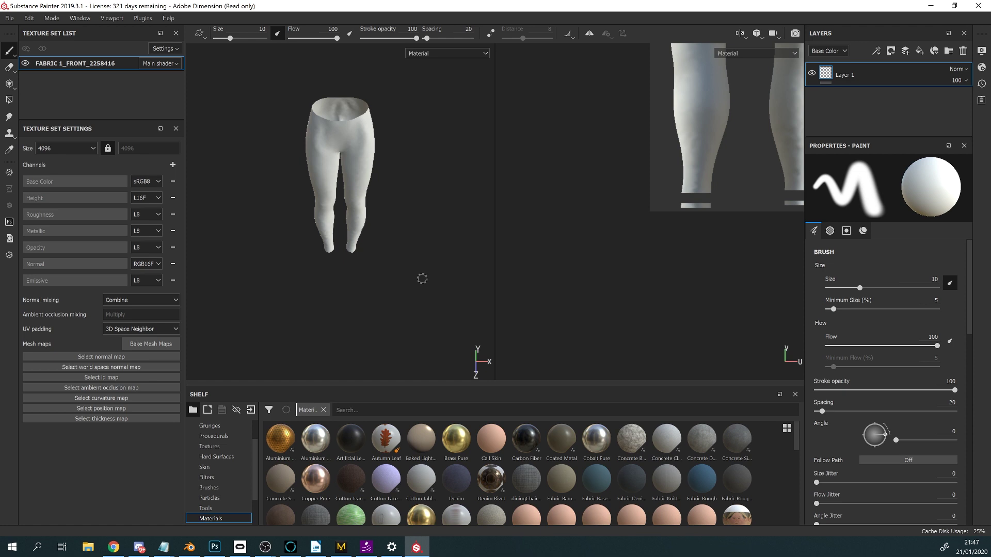
- Examine the low-poly leggings from the front in the 3D view and their whole UV layout in the 2D view
left_click_drag(421, 279, 421, 244, "alt")
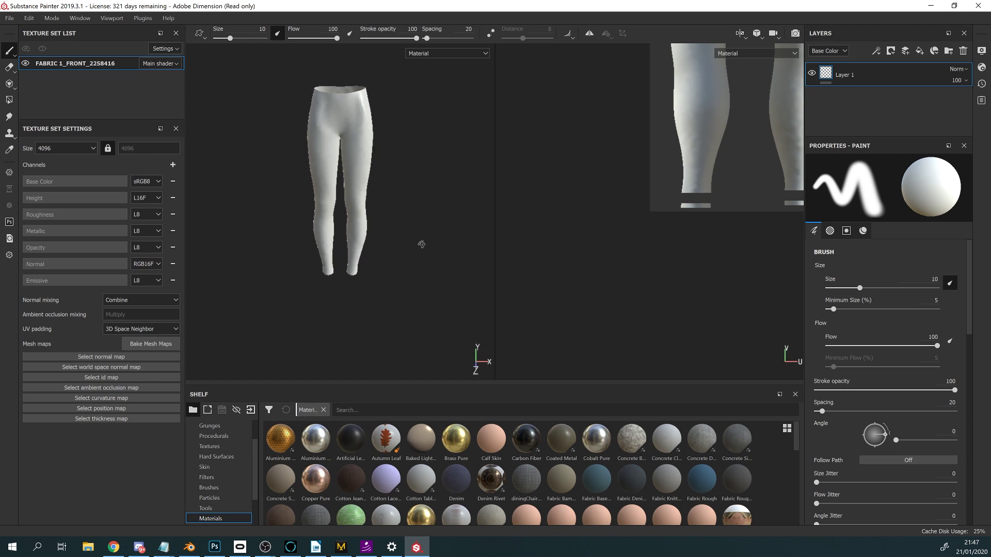
middle_click_drag(424, 239, 421, 270, "alt")
scroll(413, 289, "up", 3)
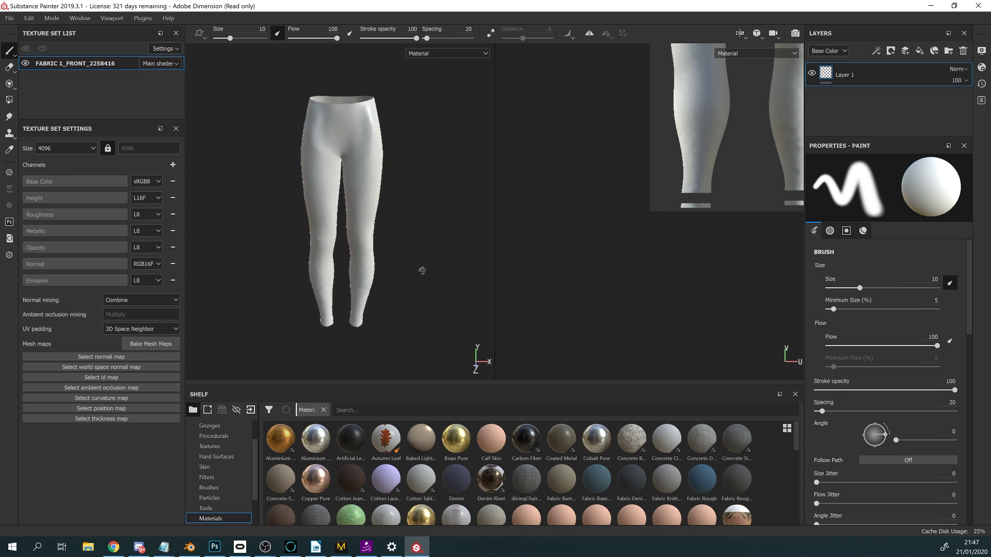
mouse_move(421, 270)
left_mouse_down("alt")
mouse_move(421, 252)
mouse_move(414, 262)
mouse_move(431, 259)
mouse_move(271, 266)
mouse_move(429, 259)
left_mouse_up("alt")
scroll(414, 263, "up", 2)
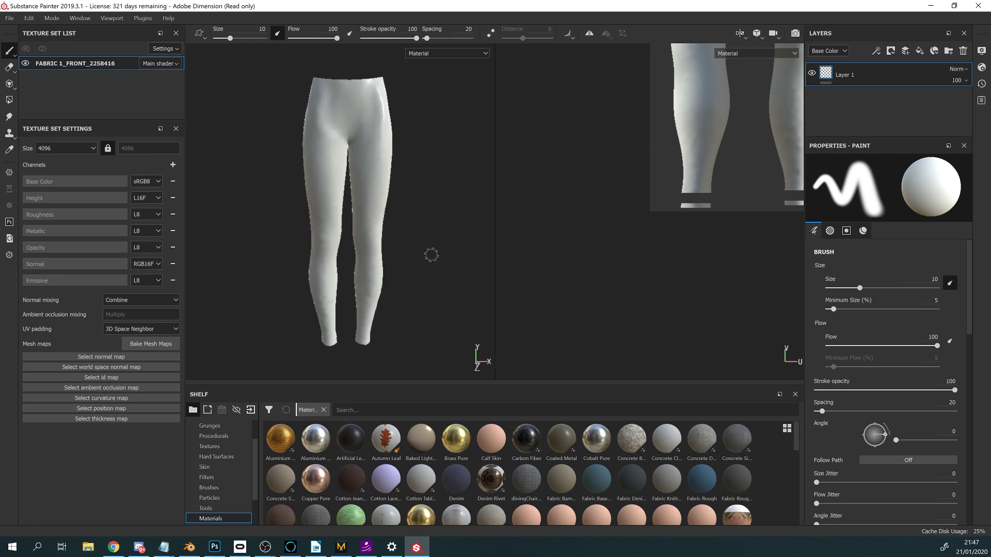
scroll(637, 236, "down", 2)
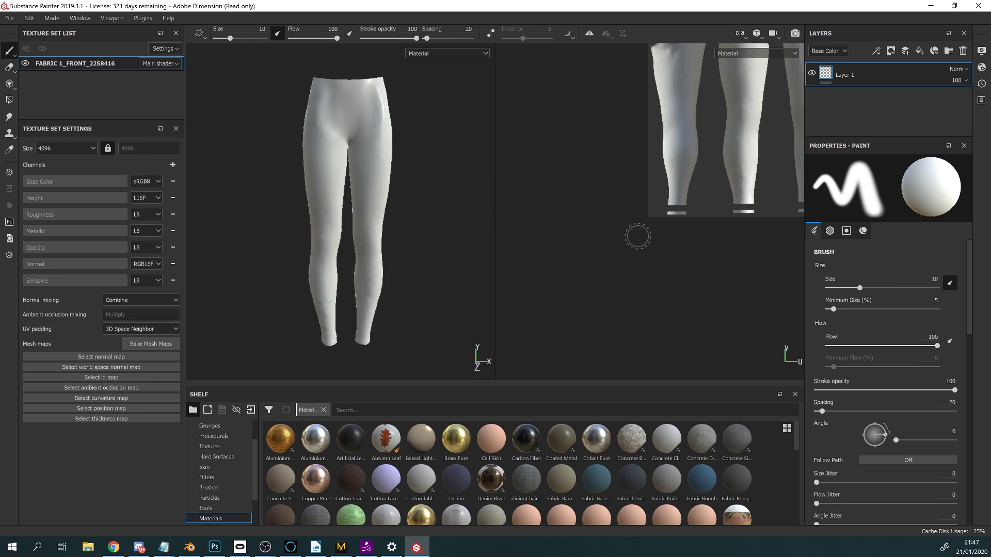
middle_click_drag(636, 241, 515, 351, "alt")
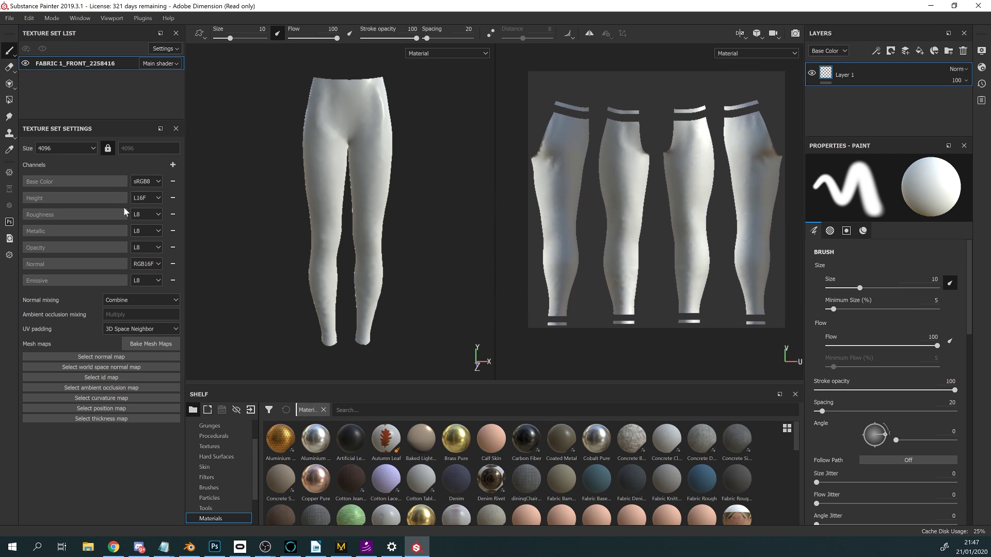
- Open the mesh map baking settings and load legginghigh.fbx as the high definition mesh
left_click(157, 343)
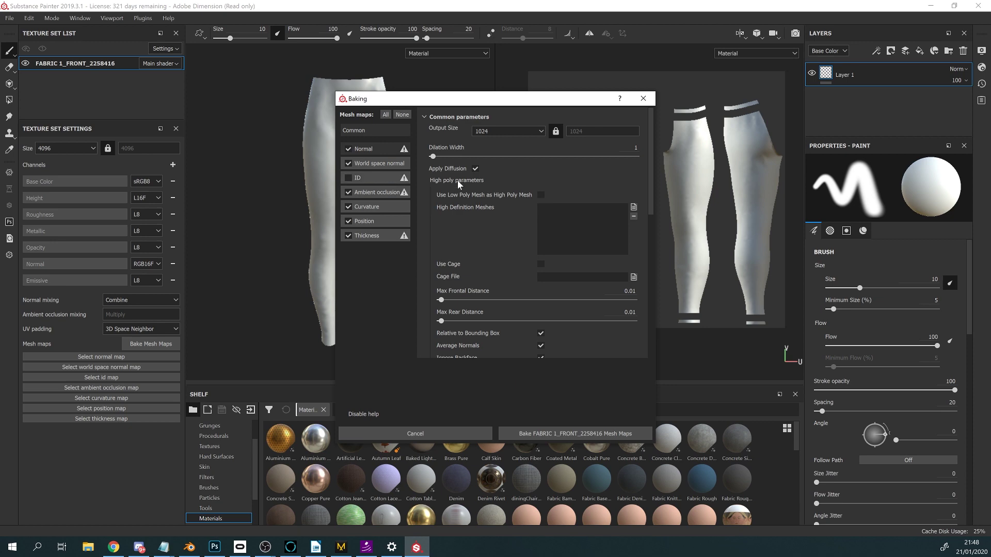
left_click(634, 207)
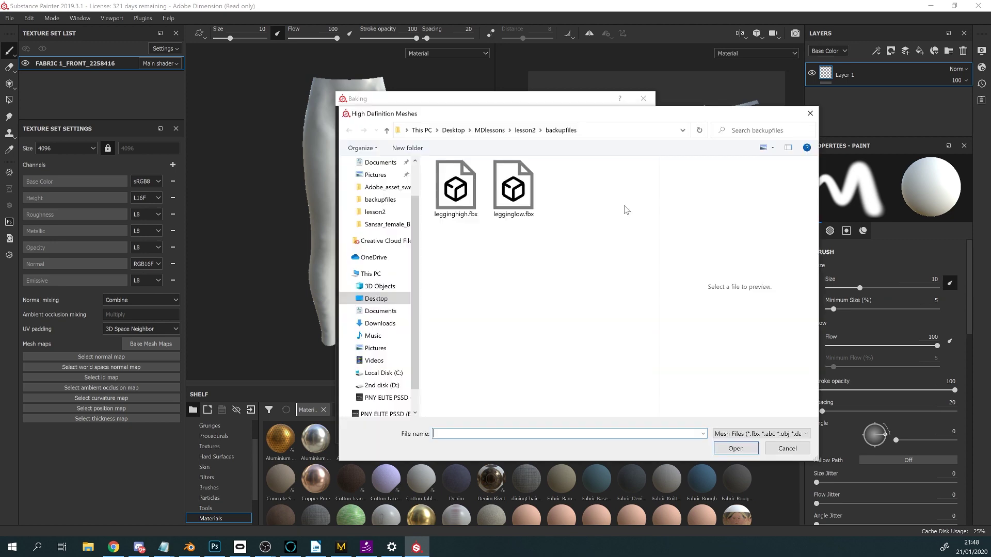
left_click(455, 202)
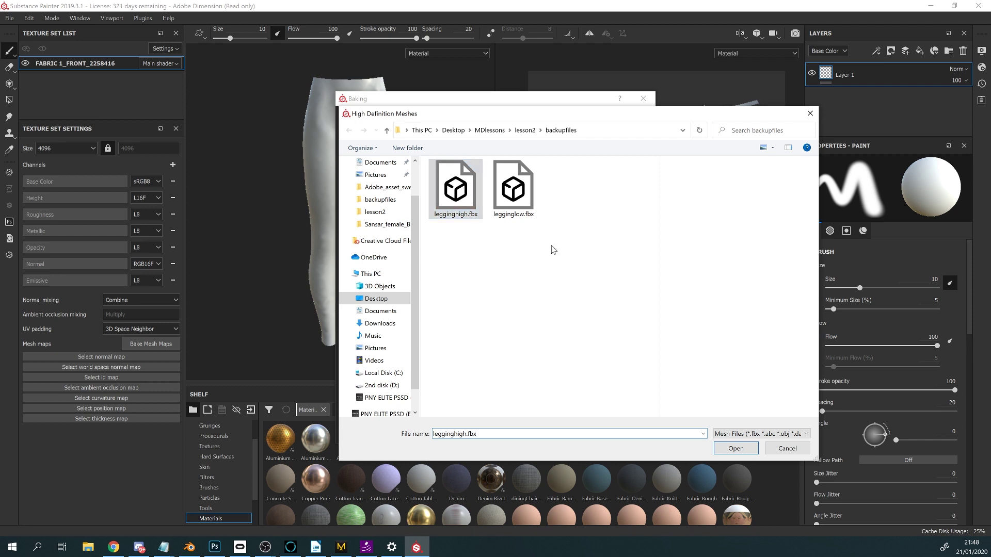
left_click(736, 449)
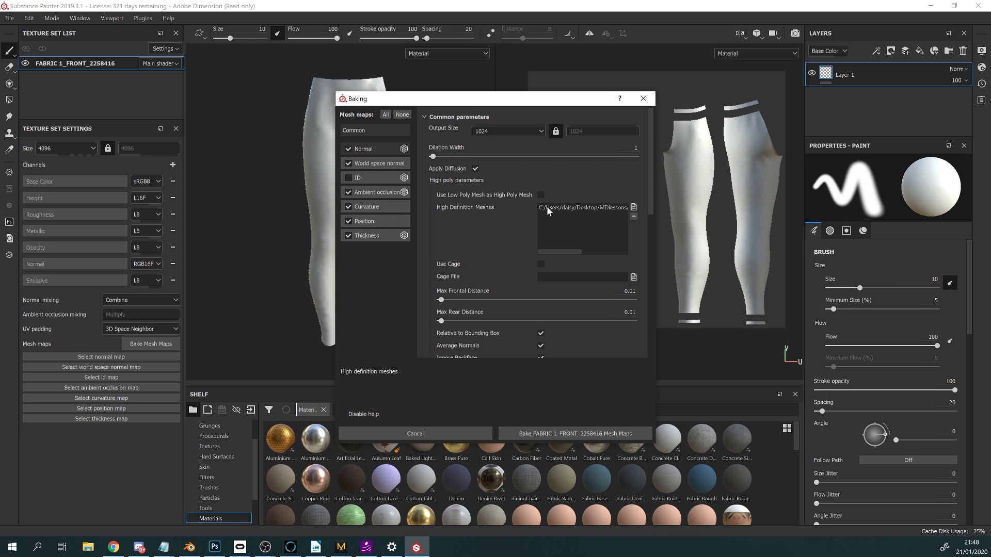
- Change the bake output size and bake the normal, world space normal, ambient occlusion, curvature, position and thickness maps for the leggings
left_click(525, 131)
left_click(504, 191)
left_click(559, 434)
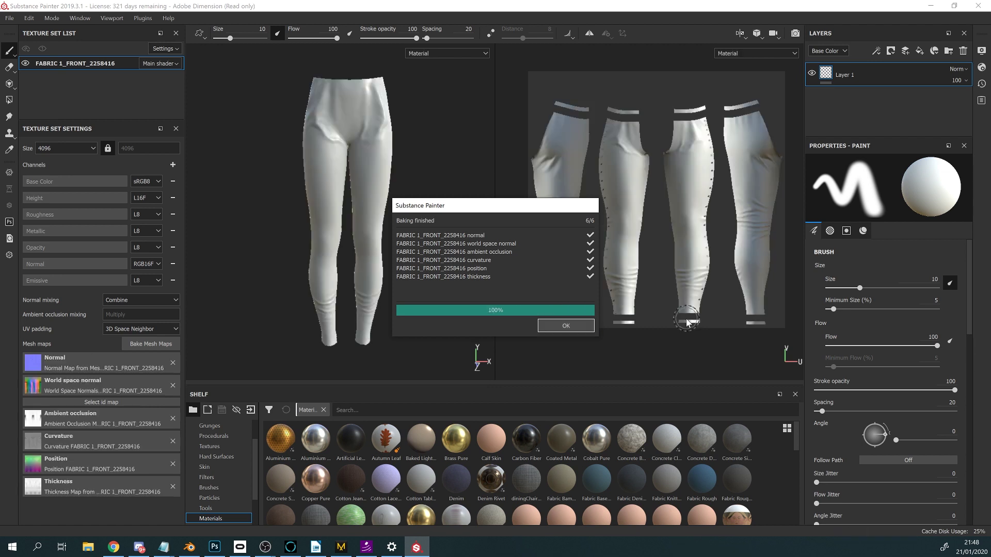
left_click(566, 325)
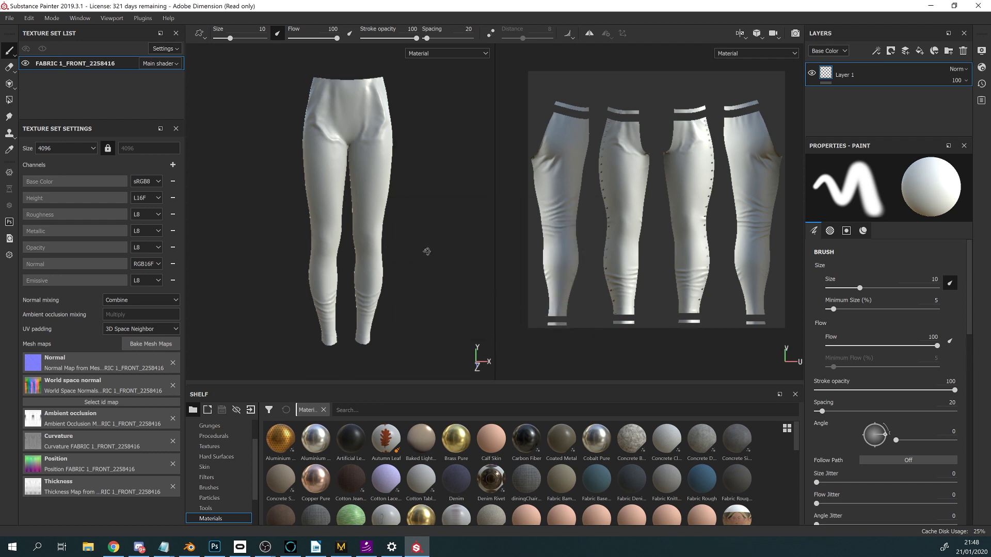
- Display the Normal+Height+Mesh channel and inspect the baked folds and studs on the leggings' side and UV layout
left_click_drag(428, 251, 331, 252, "alt")
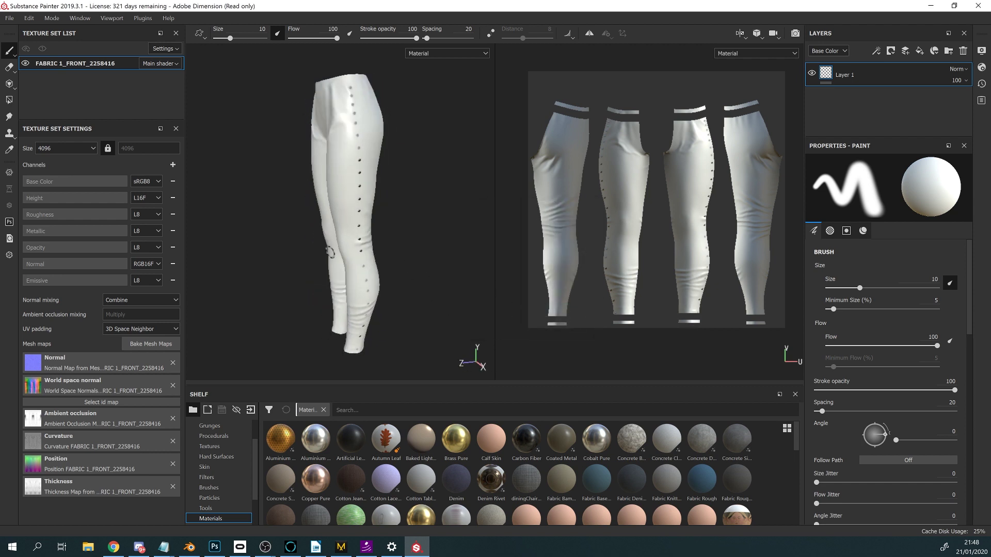
left_click(775, 51)
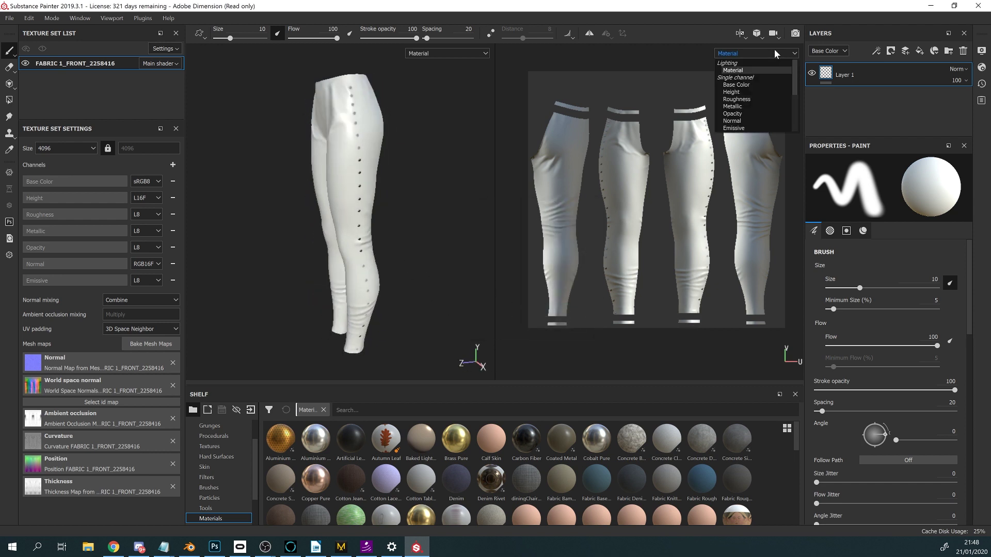
scroll(763, 108, "down", 3)
left_click(760, 94)
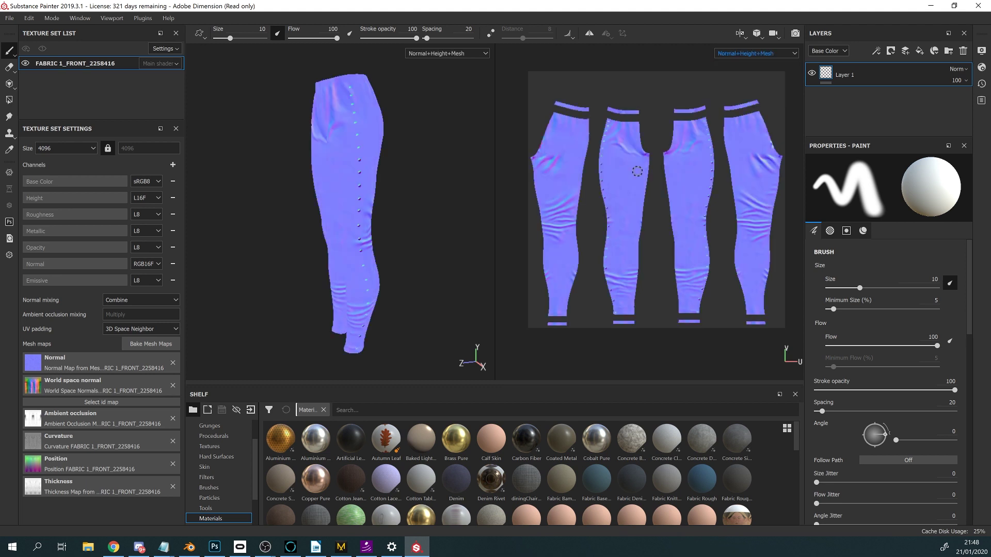
scroll(637, 172, "up", 3)
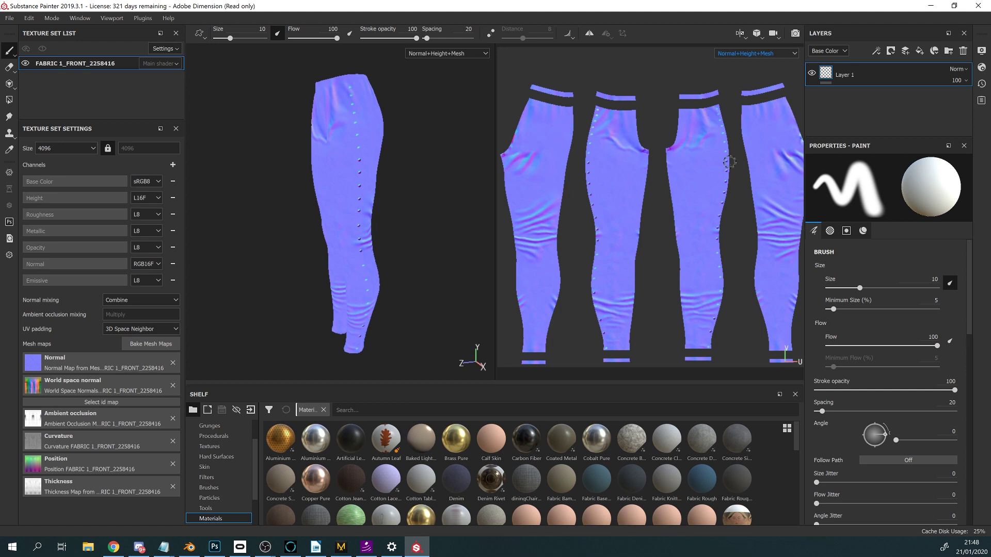
scroll(657, 232, "up", 2)
scroll(643, 233, "down", 3)
mouse_move(648, 232)
middle_mouse_down()
mouse_move(617, 240)
mouse_move(599, 230)
mouse_move(654, 235)
middle_mouse_up()
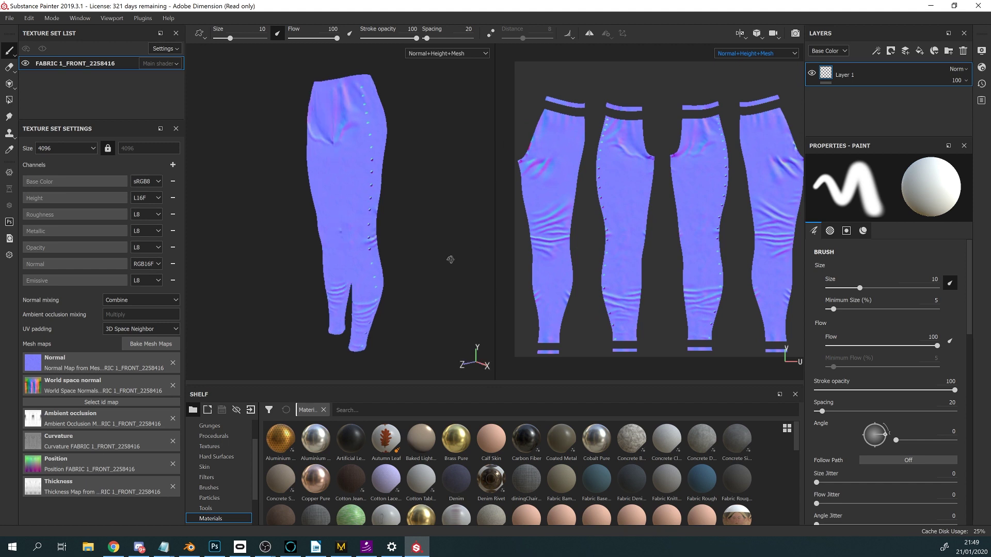
- Apply the Brass Pure material as a fill layer on the leggings and display the Material channel from the front
mouse_move(450, 259)
left_mouse_down("alt")
mouse_move(420, 246)
mouse_move(420, 266)
mouse_move(417, 214)
left_mouse_up("alt")
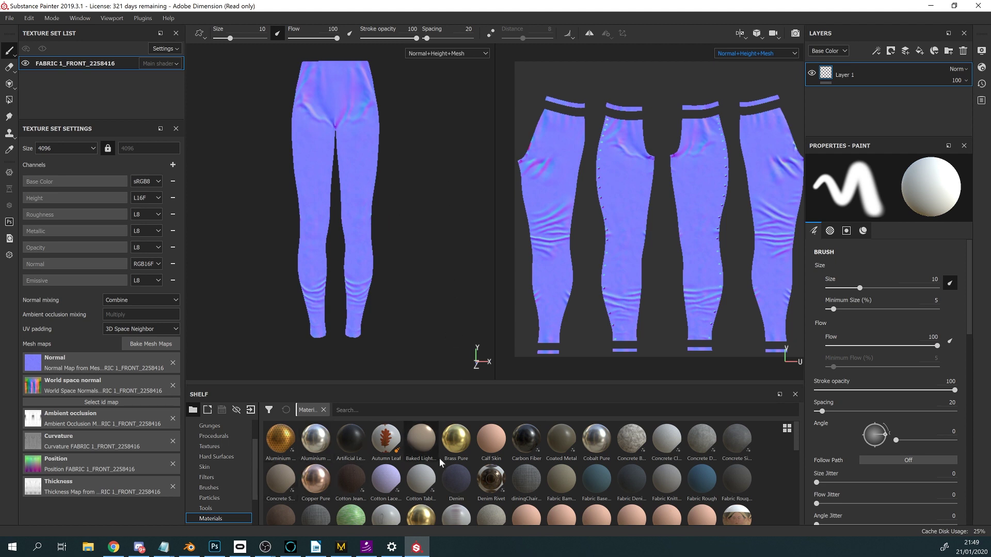
left_click_drag(470, 442, 360, 185)
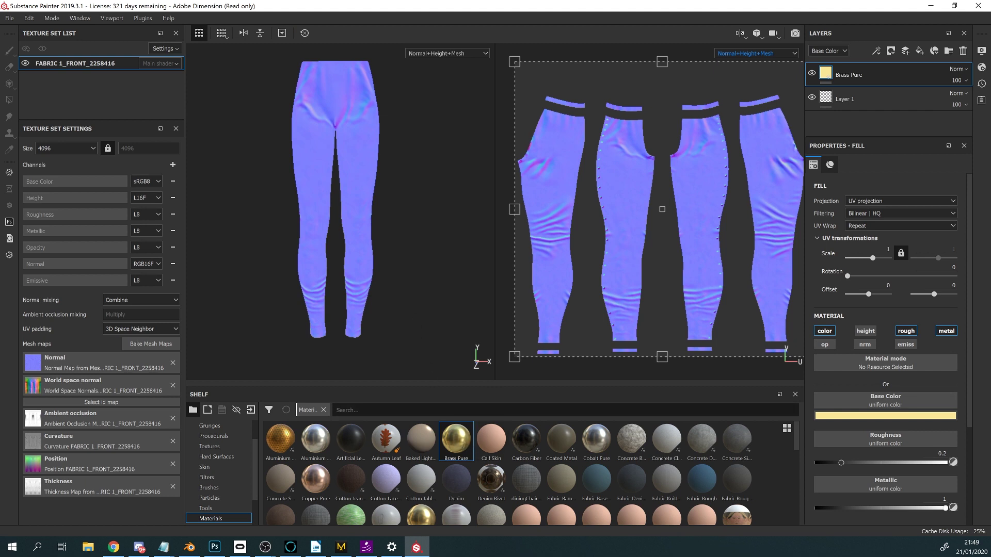
left_click(745, 54)
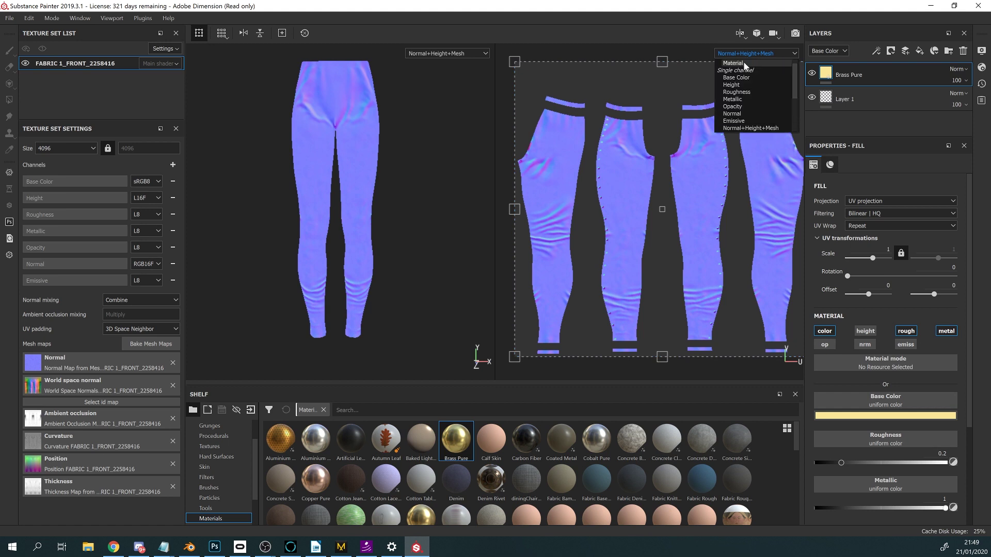
left_click(743, 61)
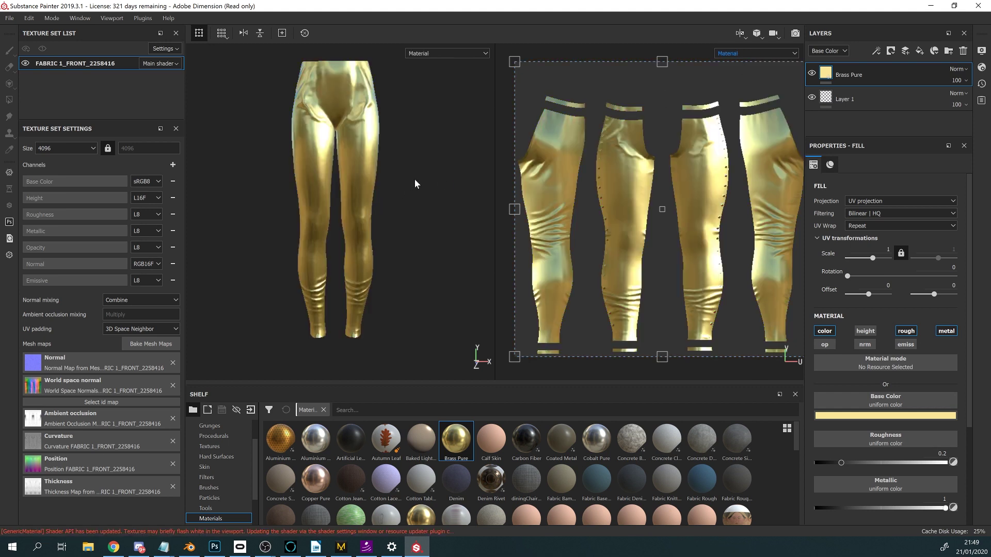
left_click_drag(403, 155, 2, 208, "alt")
left_click_drag(301, 234, 282, 229, "alt")
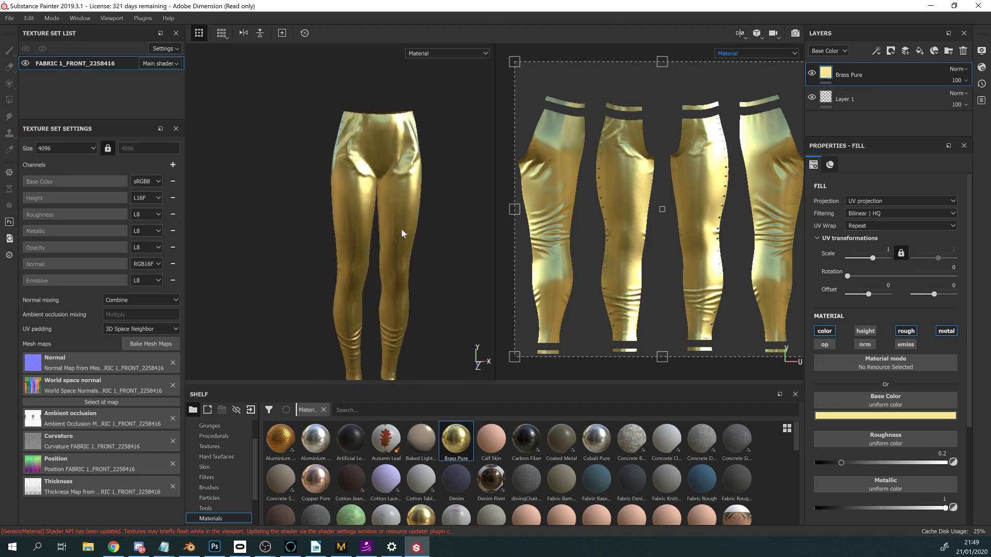
middle_click_drag(404, 232, 378, 203, "alt")
left_click_drag(378, 203, 388, 202, "alt")
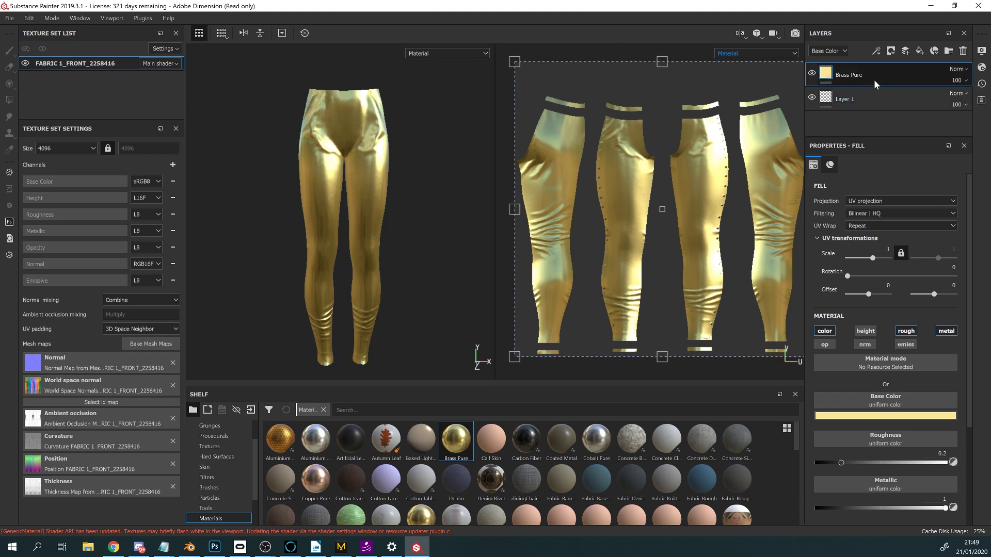
- Add a UV Border Distance generator to the Brass Pure layer
left_click(876, 51)
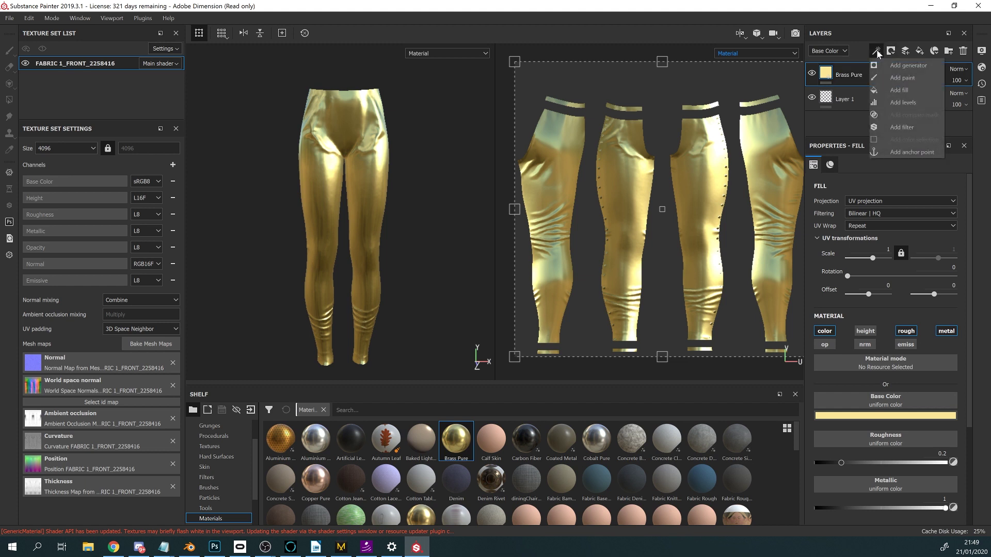
left_click(909, 65)
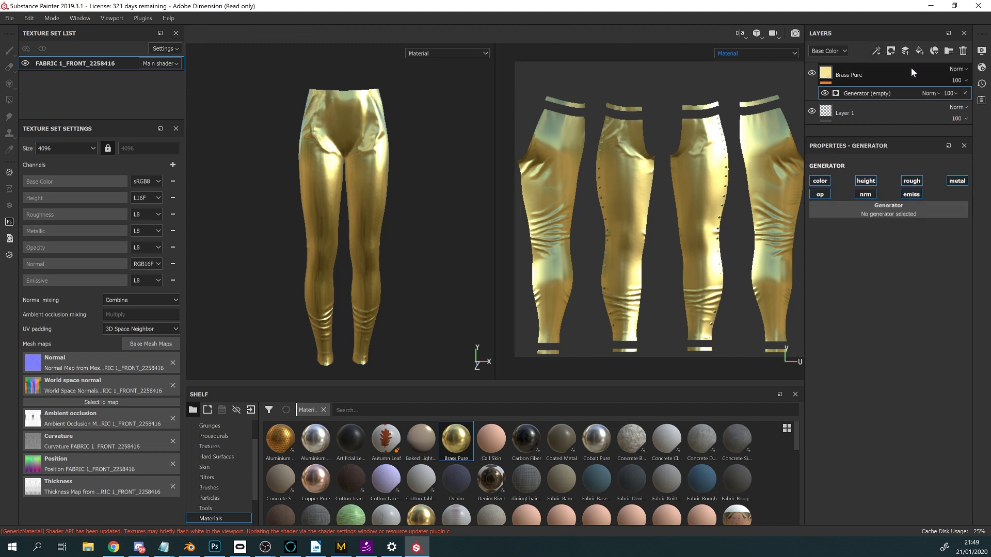
left_click(885, 209)
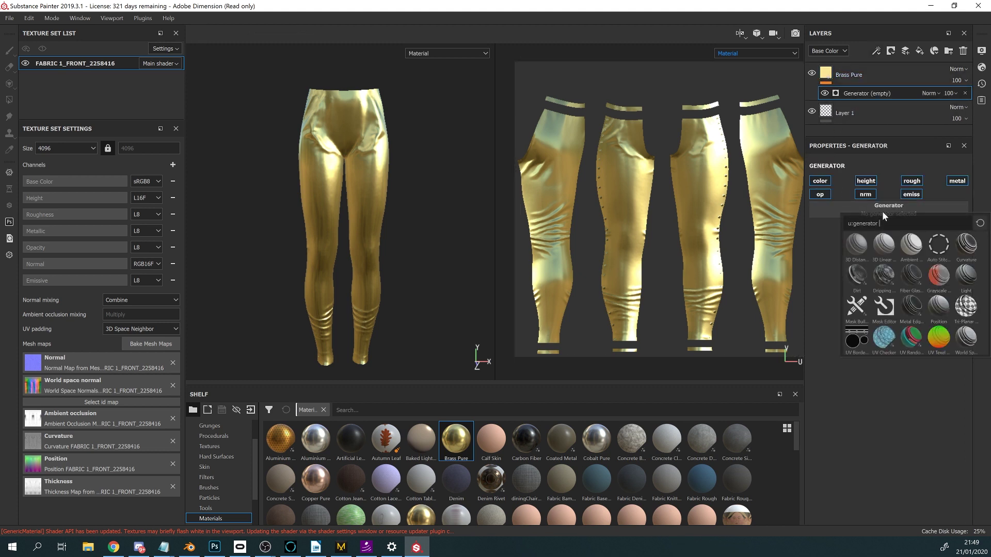
left_click(856, 343)
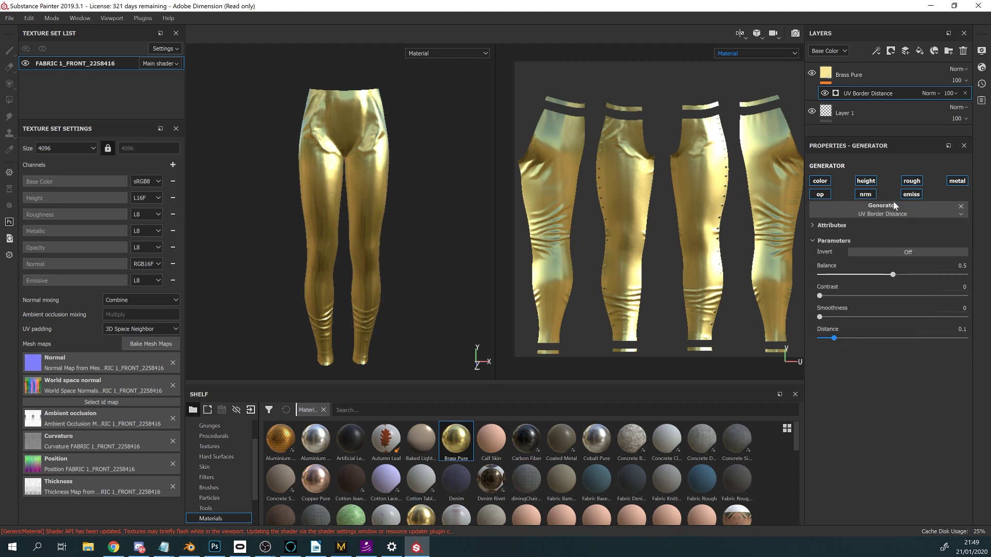
- Turn off the UV Border Distance generator's opacity, color, emissive, roughness, metallic and height channels, keeping only normal
left_click(821, 195)
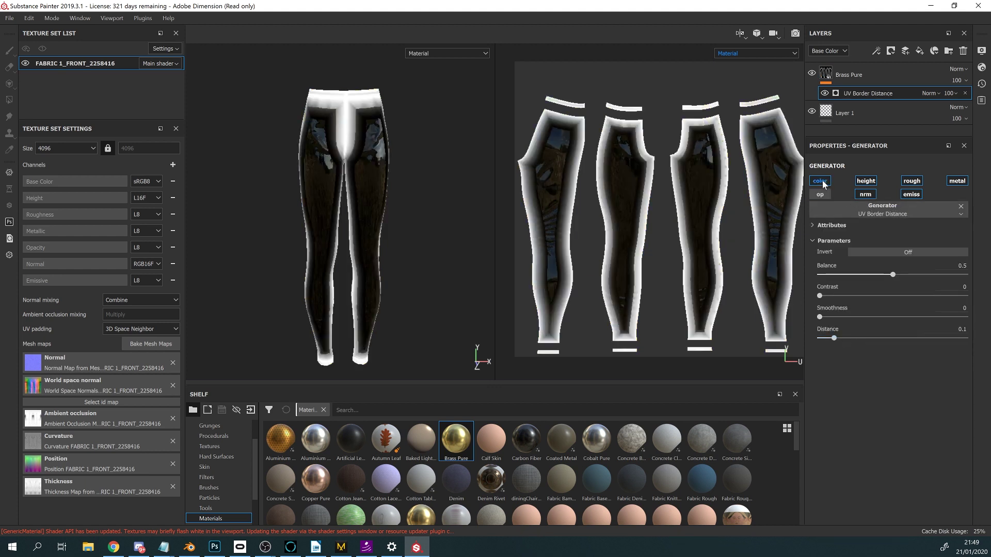
left_click(911, 194)
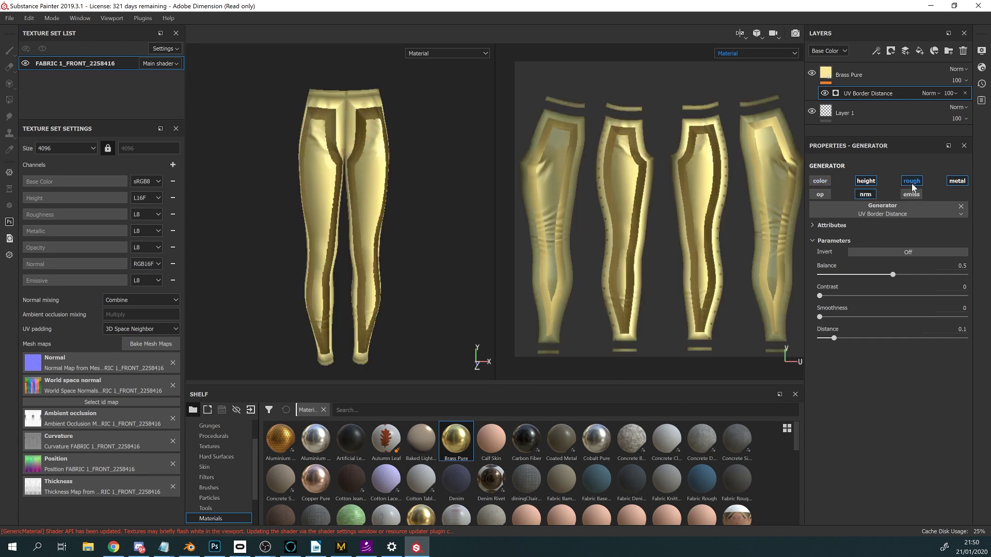
left_click(911, 181)
left_click(956, 181)
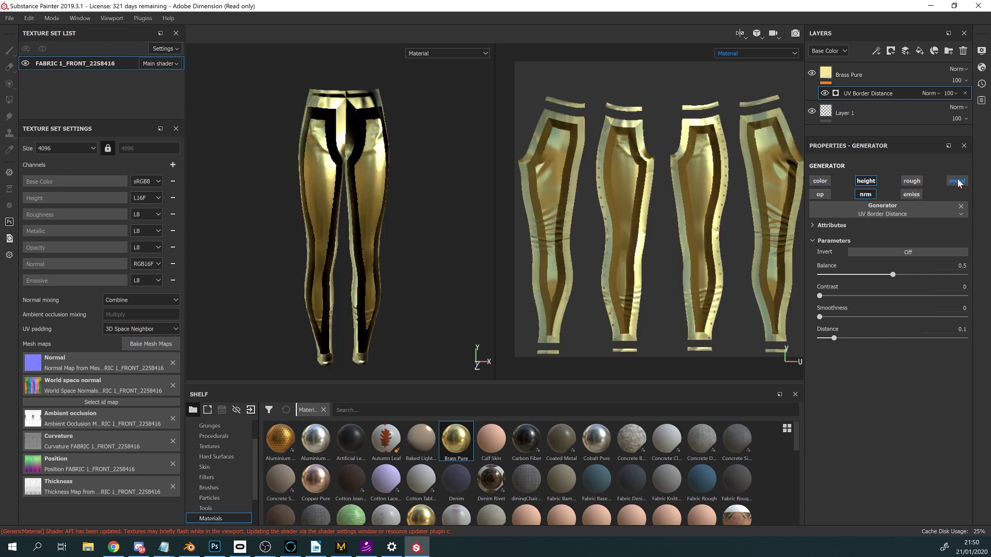
left_click(867, 182)
- Set the generator's balance to 0.03 and distance to 0.05, and inspect the seam lines around the waist
scroll(345, 235, "up", 3)
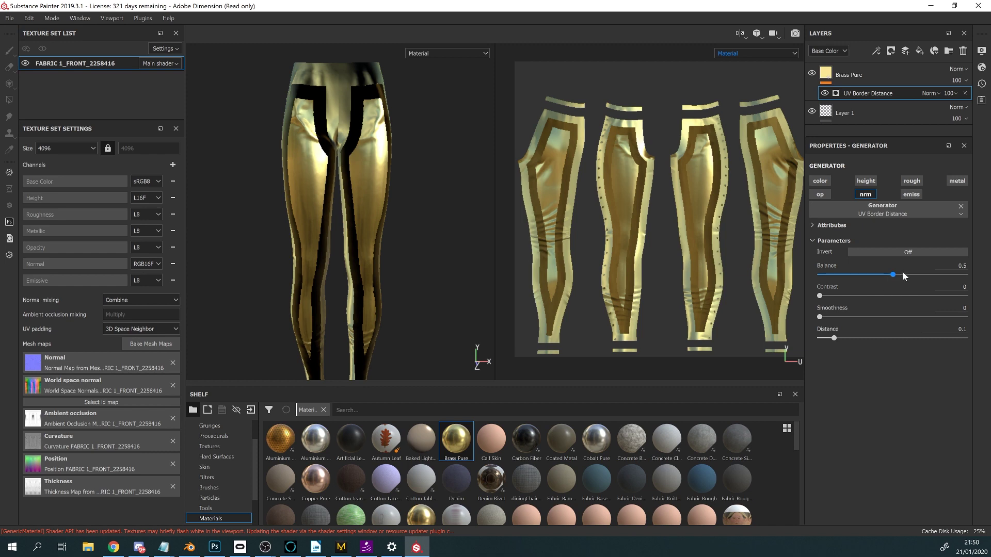
left_click_drag(875, 275, 823, 273)
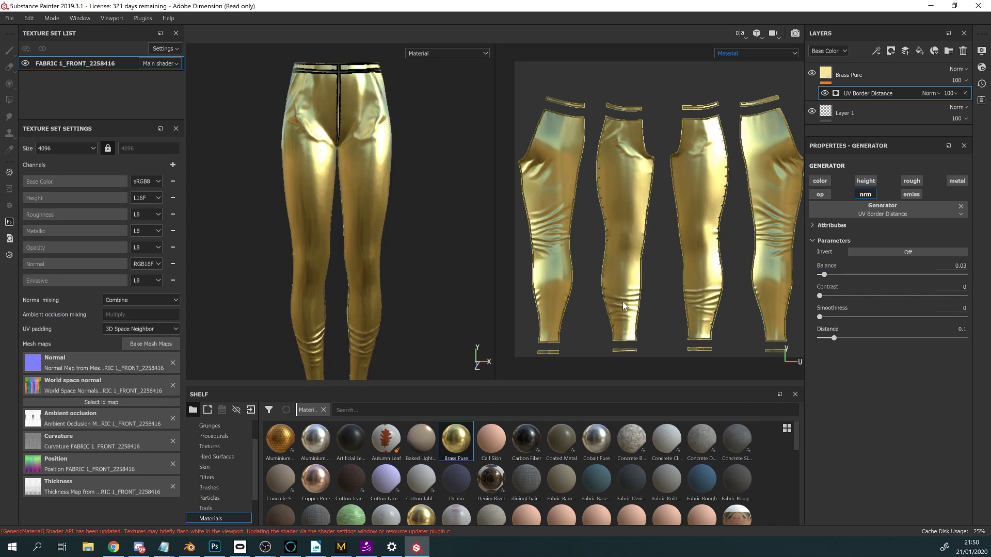
left_click_drag(833, 338, 826, 337)
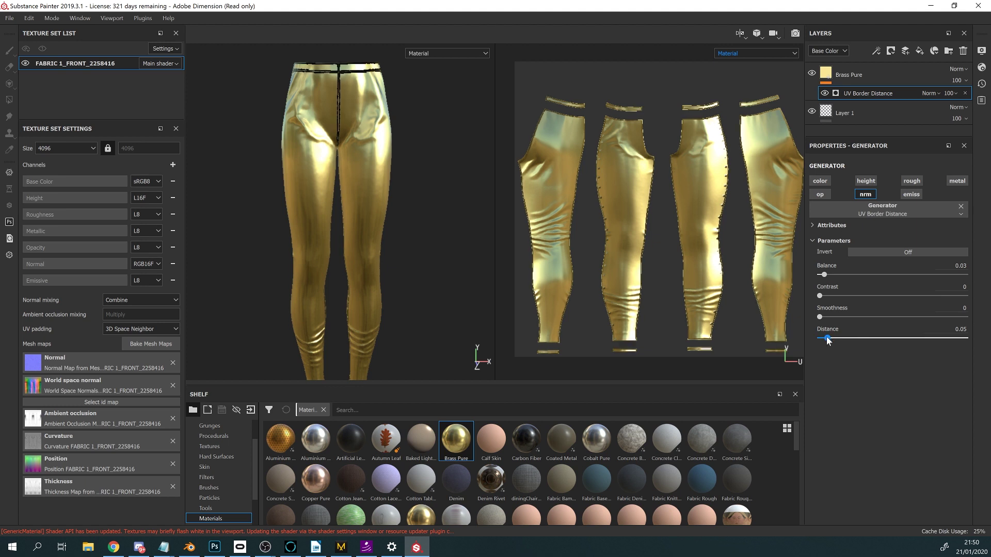
mouse_move(394, 220)
left_mouse_down("alt")
mouse_move(496, 235)
mouse_move(412, 235)
mouse_move(463, 280)
mouse_move(416, 241)
mouse_move(424, 258)
mouse_move(445, 240)
mouse_move(415, 248)
mouse_move(424, 243)
mouse_move(389, 236)
left_mouse_up("alt")
scroll(419, 228, "up", 5)
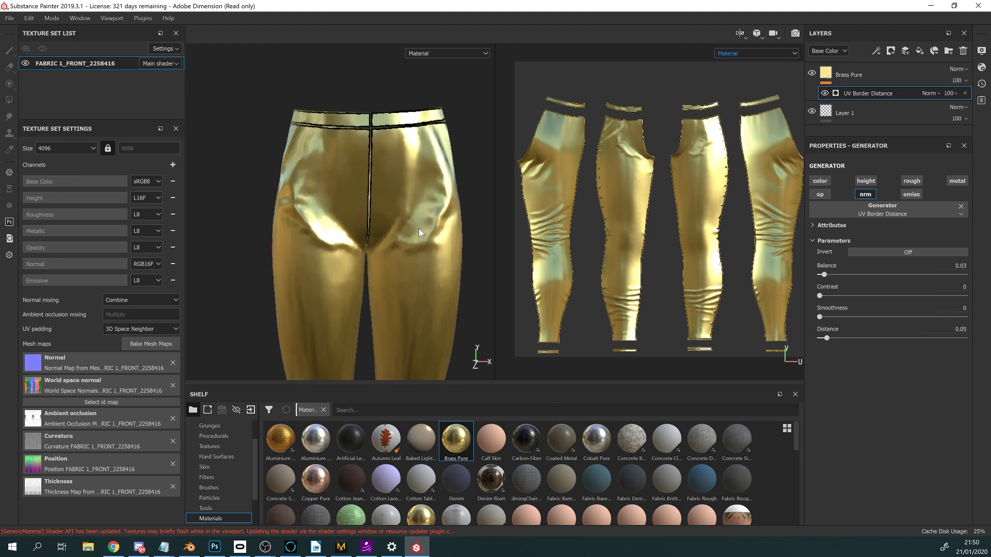
middle_click_drag(443, 238, 427, 209, "alt")
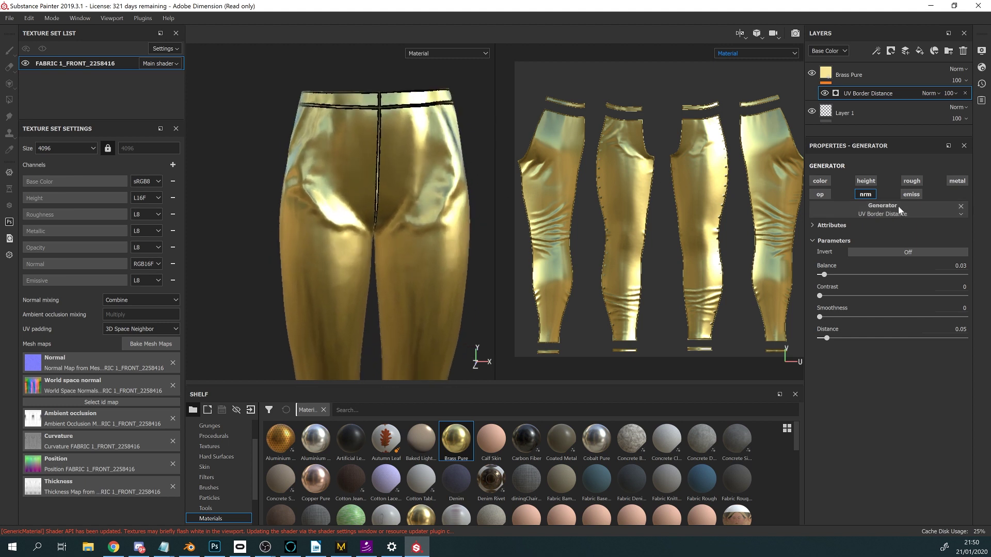
- Turn off the generator's normal channel and remove the generator from the Brass Pure layer
left_click(866, 194)
left_click(965, 93)
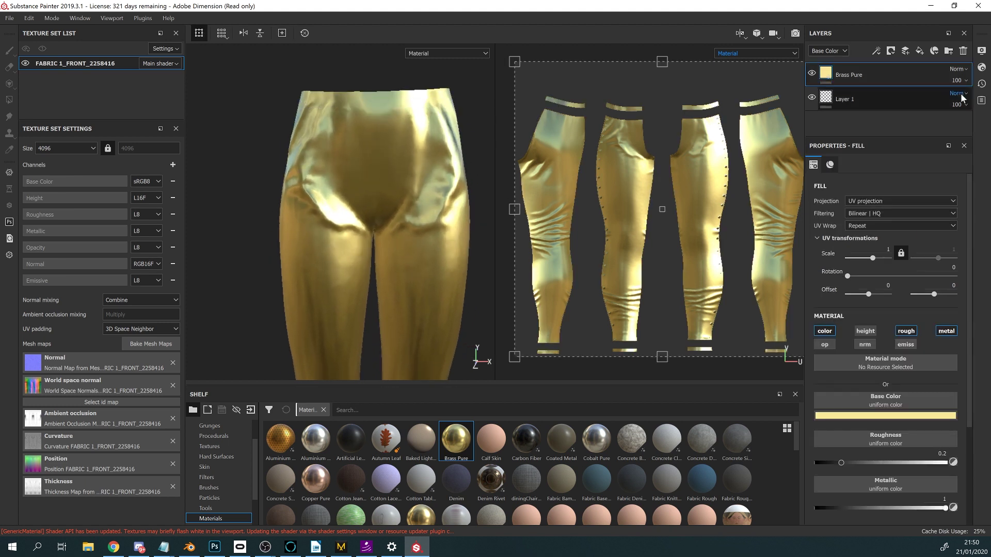
scroll(354, 259, "down", 3)
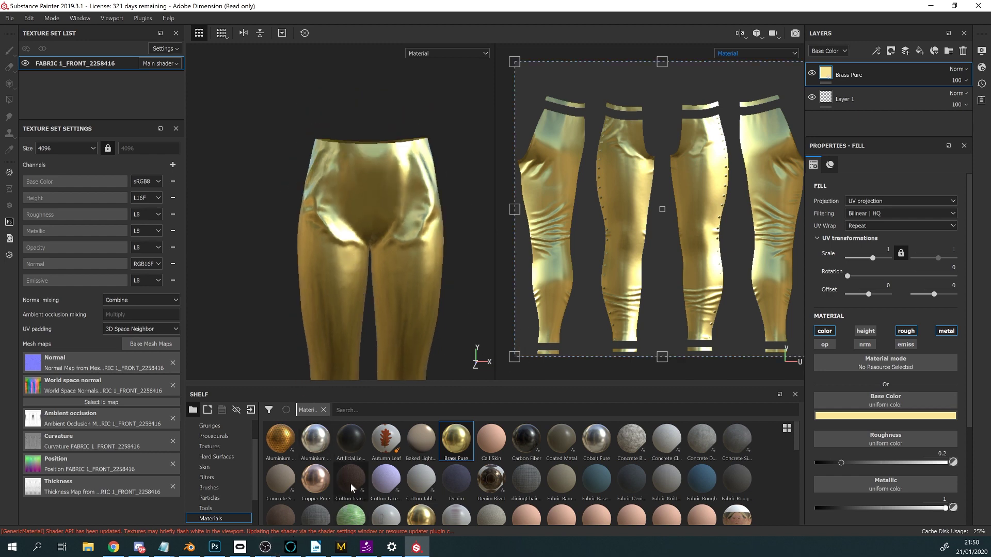
- Switch to Marvelous Designer, change to the UV Editor workspace and open the UV snapshot settings
left_click(341, 547)
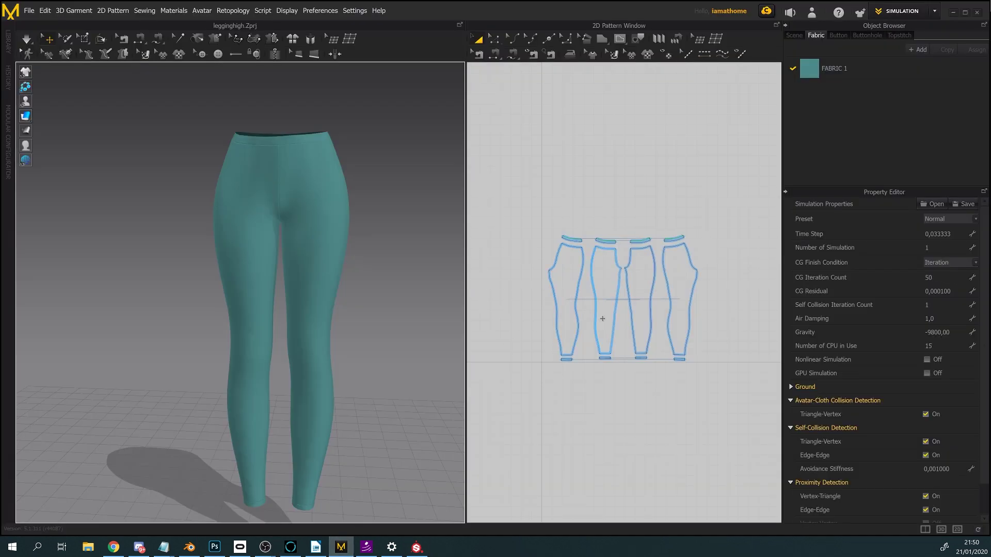
left_click(934, 11)
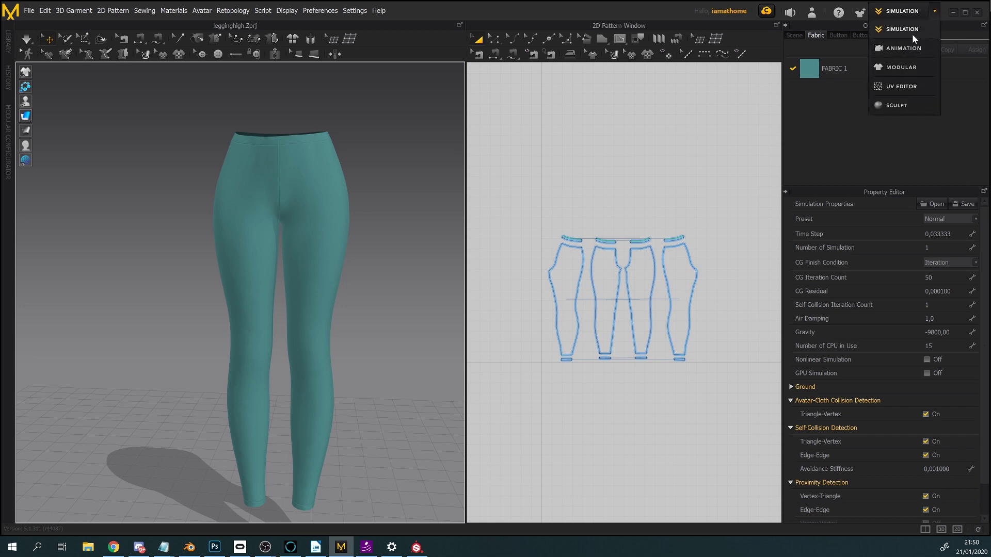
left_click(908, 86)
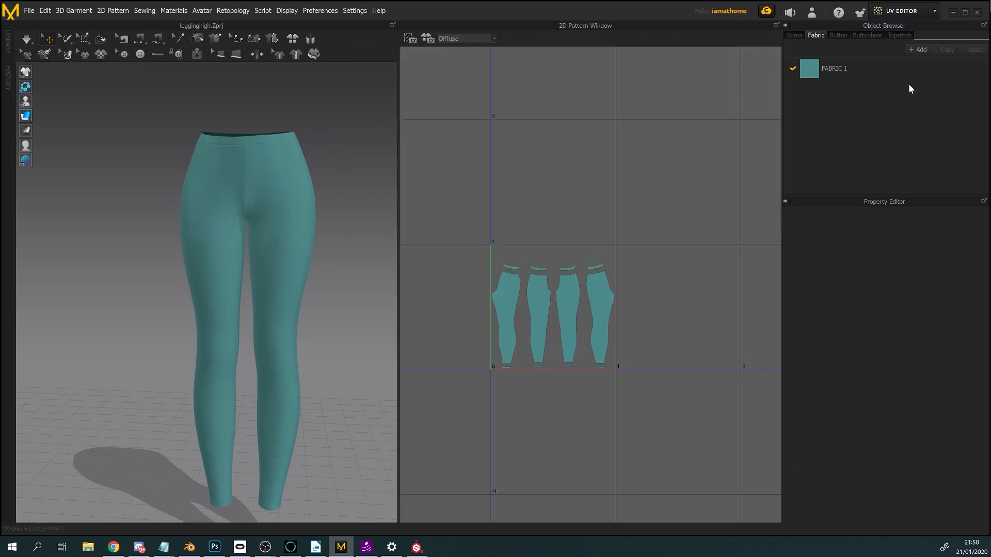
left_click(411, 38)
left_click(411, 40)
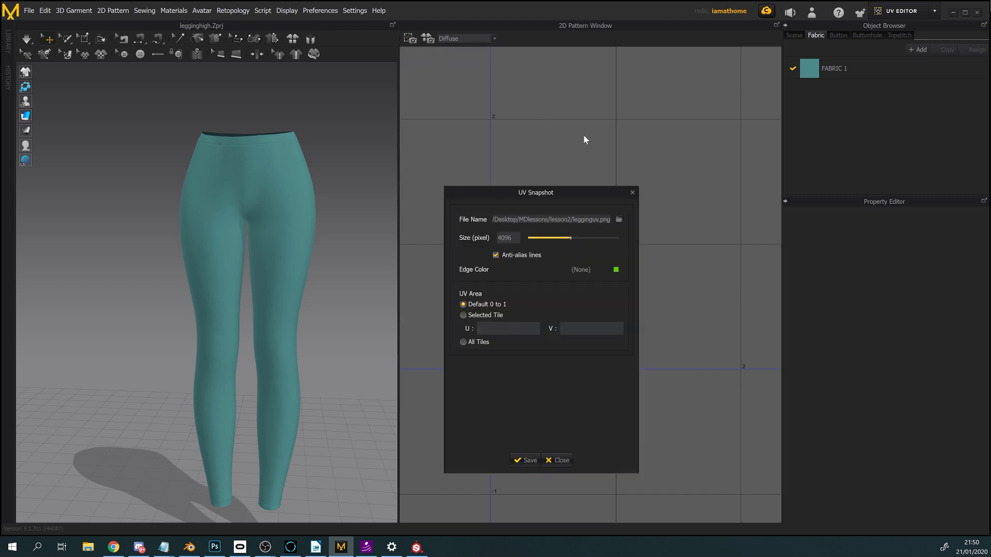
- Save the 4096-pixel UV snapshot as legginguv in the backupfiles folder and close the snapshot settings
left_click(618, 220)
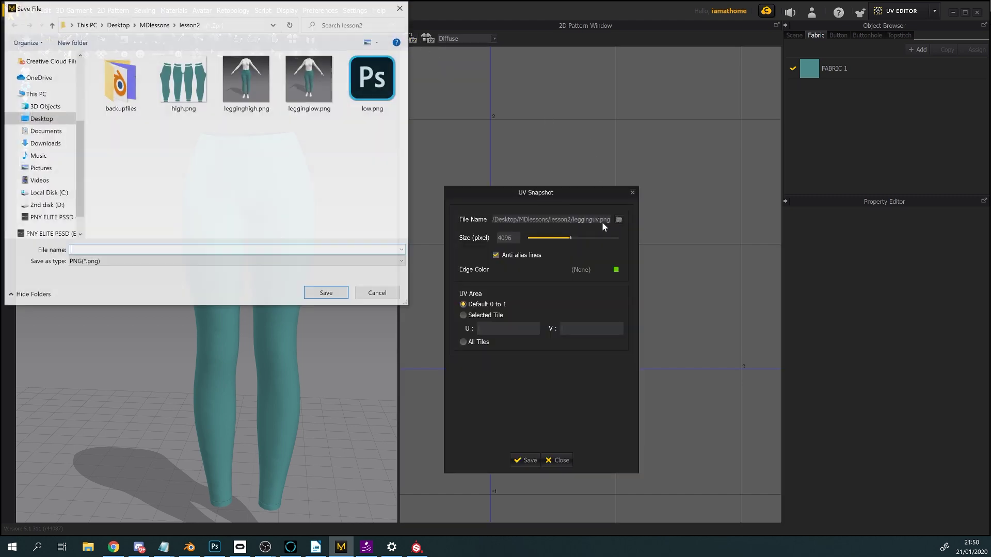
double_click(122, 97)
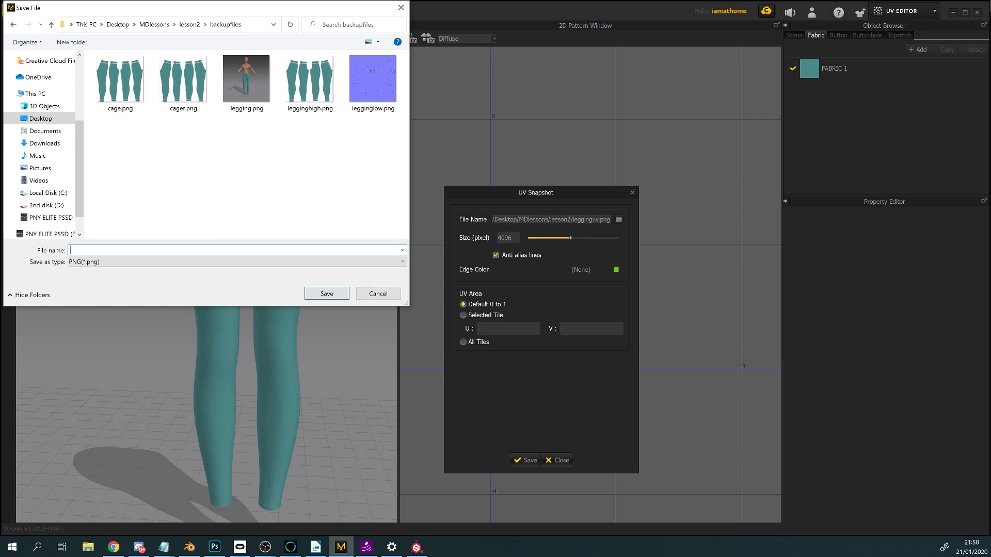
type("legging4")
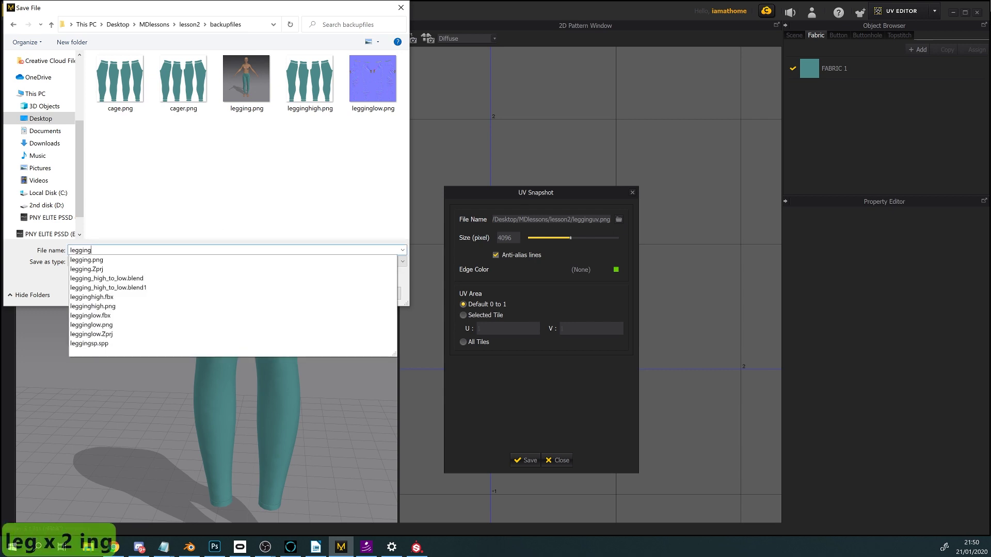
key("BackSpace")
type("uv")
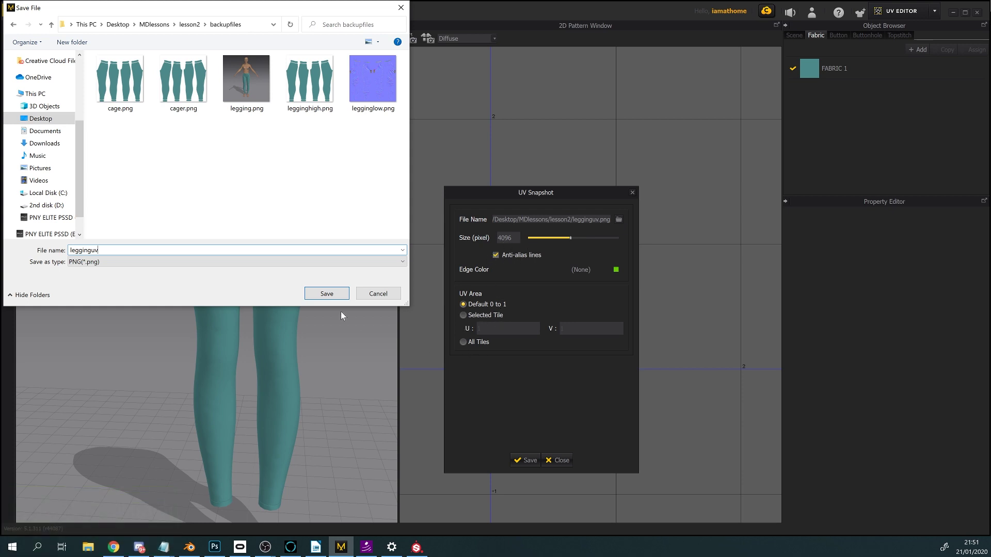
left_click(336, 294)
left_click(527, 460)
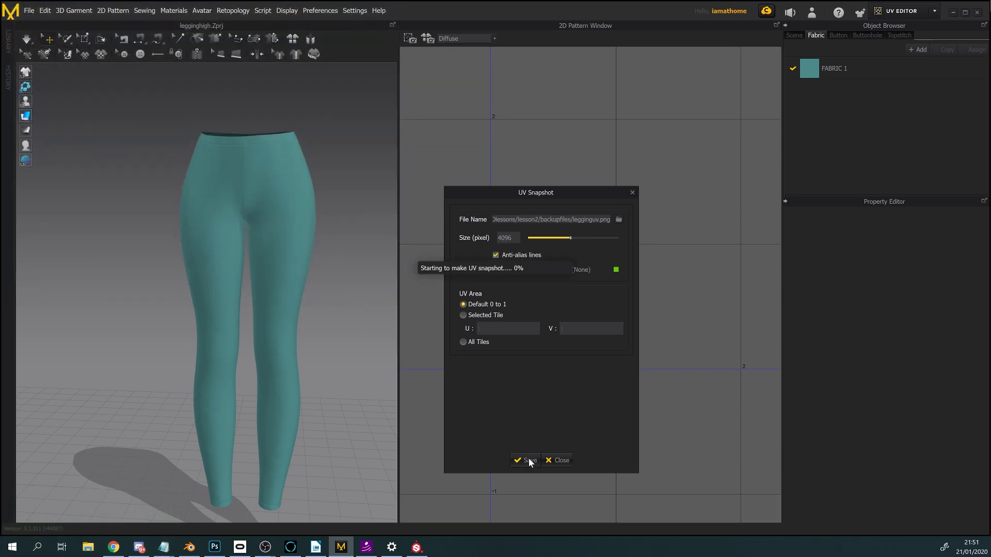
left_click(633, 193)
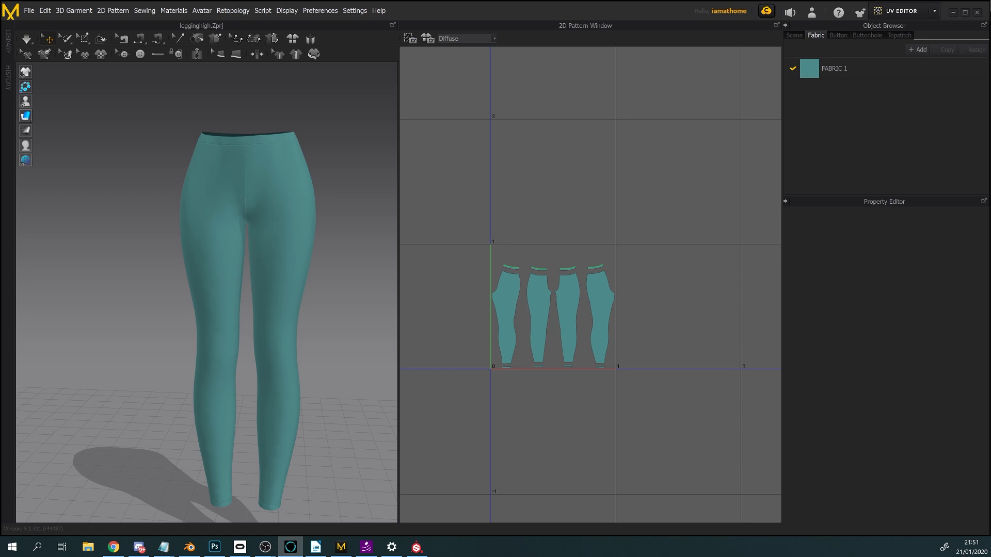
- Switch to Photoshop, close Baking.jpg and open legginguv.png from the backupfiles folder
left_click(215, 548)
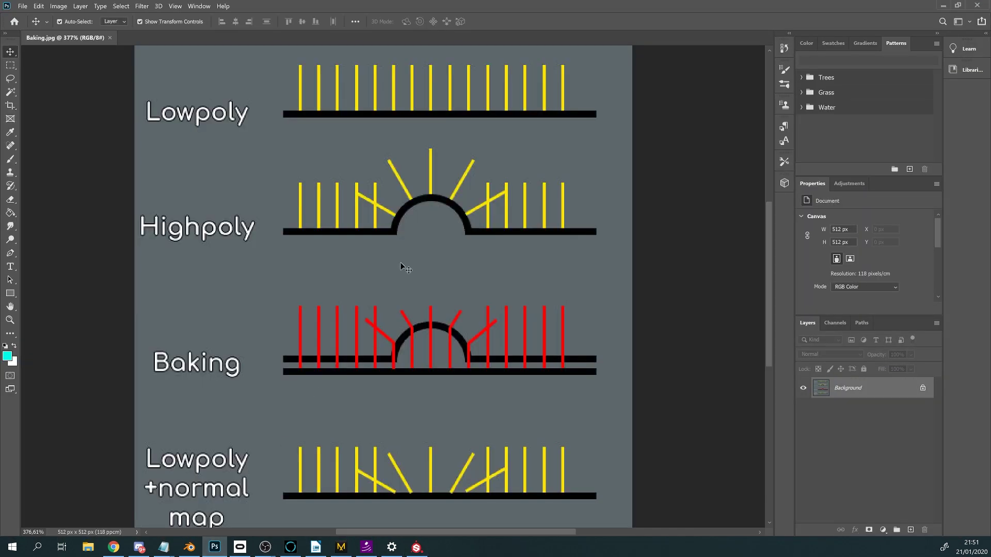
left_click(110, 38)
left_click(23, 7)
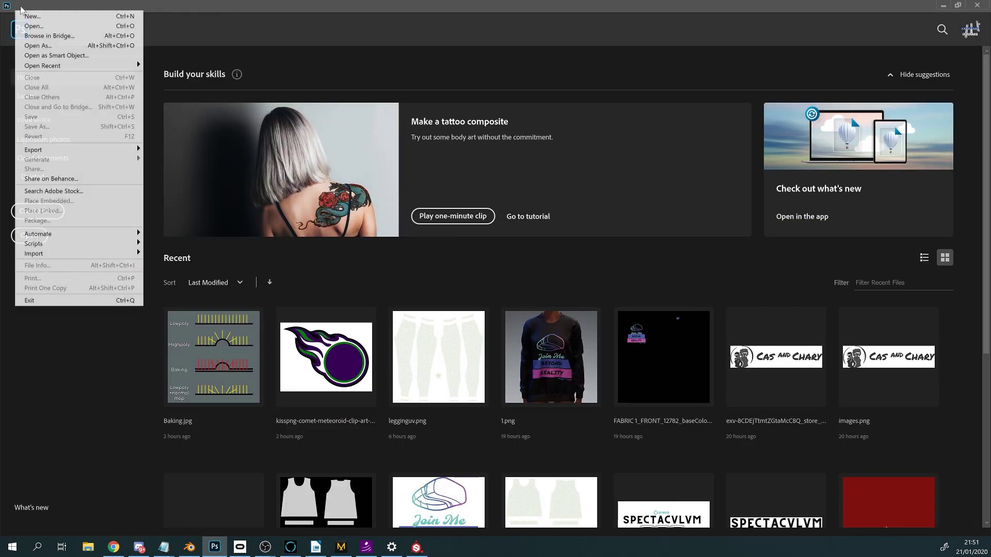
left_click(34, 26)
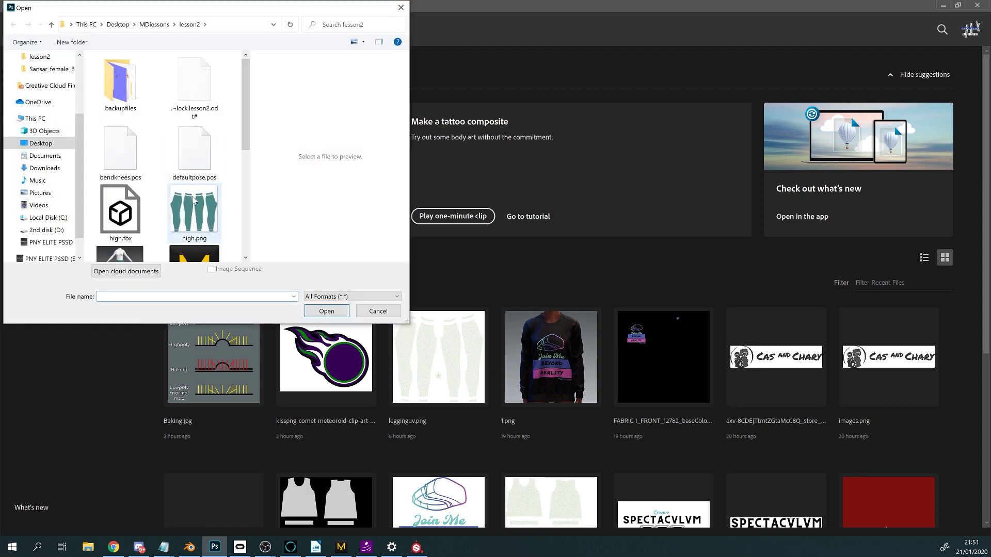
scroll(193, 200, "down", 3)
scroll(195, 204, "up", 3)
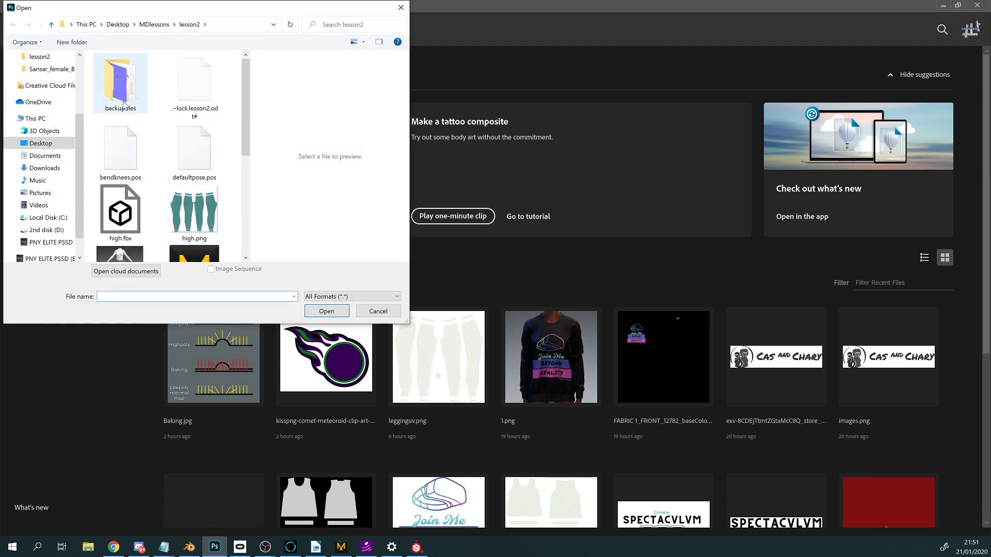
double_click(193, 195)
scroll(192, 190, "down", 1)
left_click(194, 161)
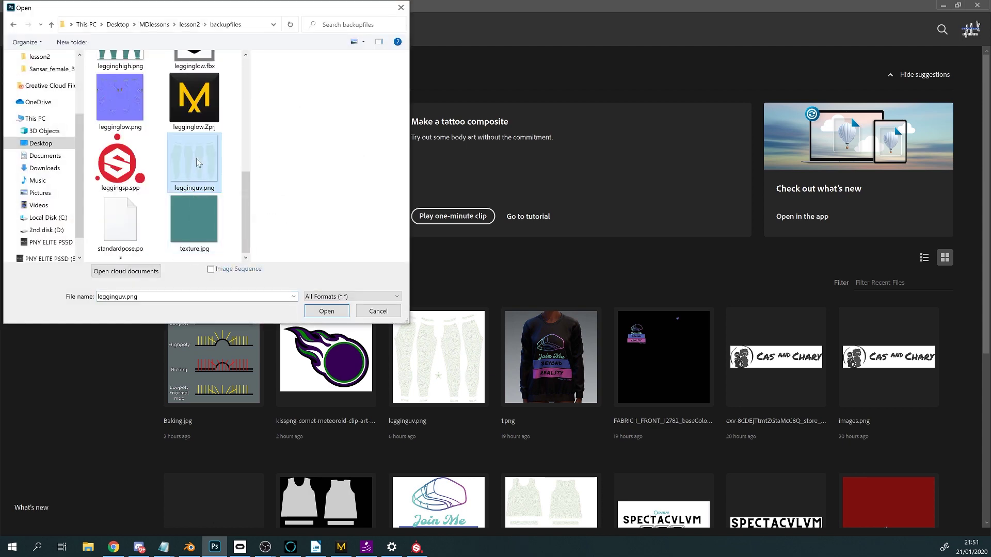
left_click(327, 311)
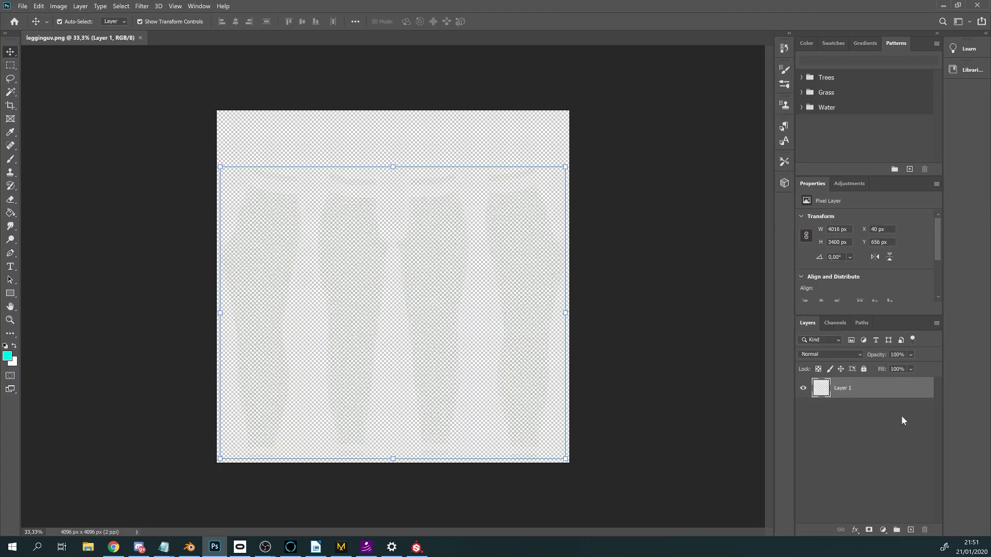
- Add a new layer, fill it with white and place it beneath the UV layout on Layer 1
left_click(911, 530)
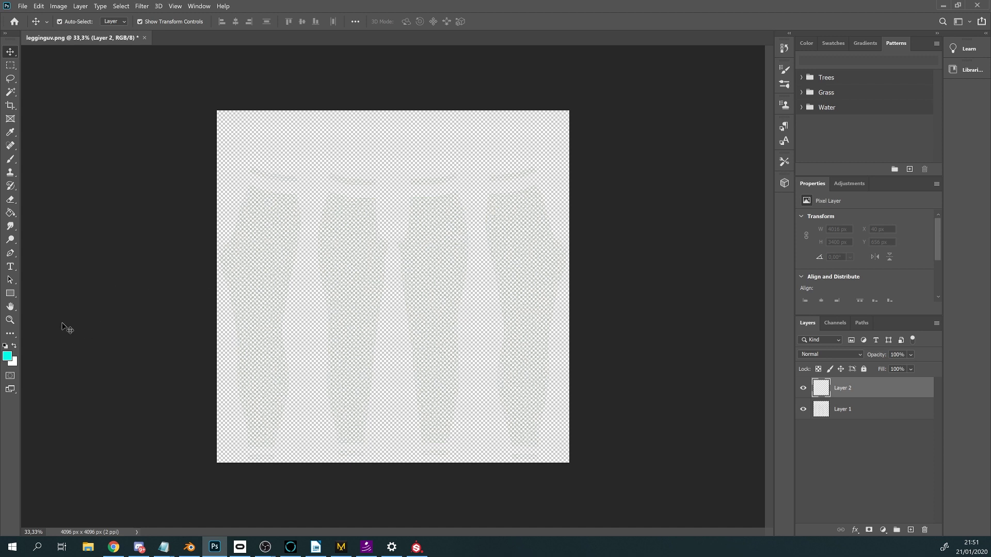
left_click(9, 213)
left_click(14, 346)
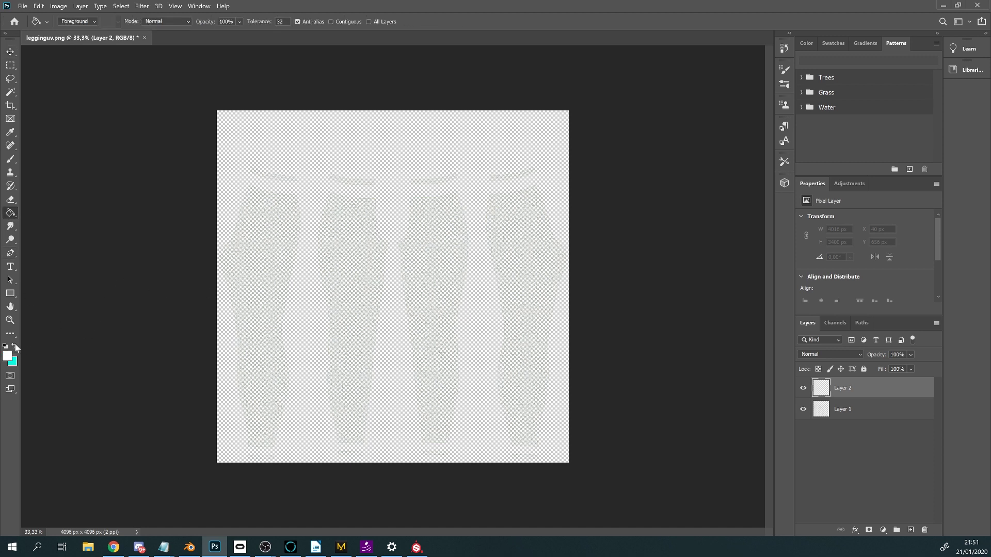
left_click(401, 149)
left_click_drag(842, 386, 874, 425)
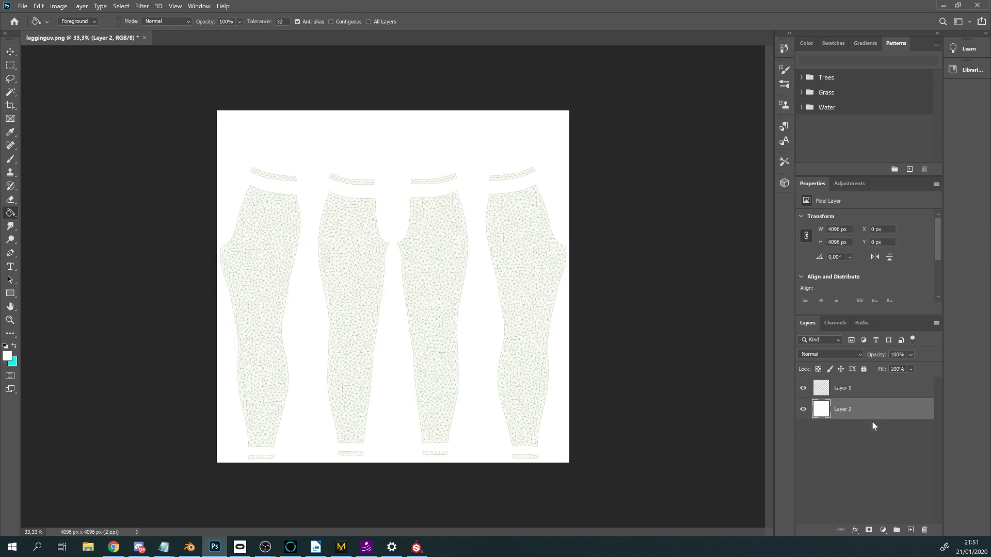
- Select the area around the legging pieces on Layer 1 with the Magic Wand, then invert the selection with Layer 2 active
left_click(846, 390)
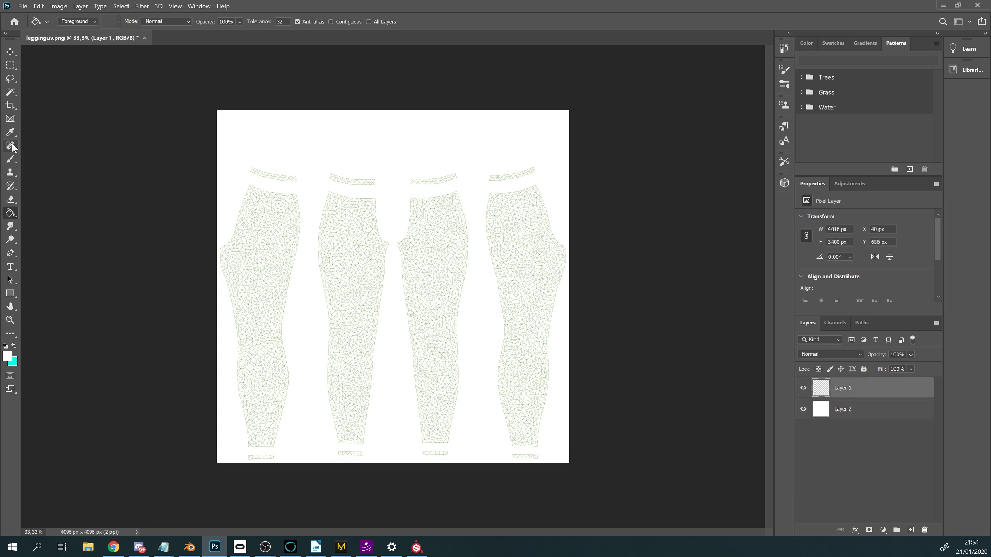
left_click(9, 93)
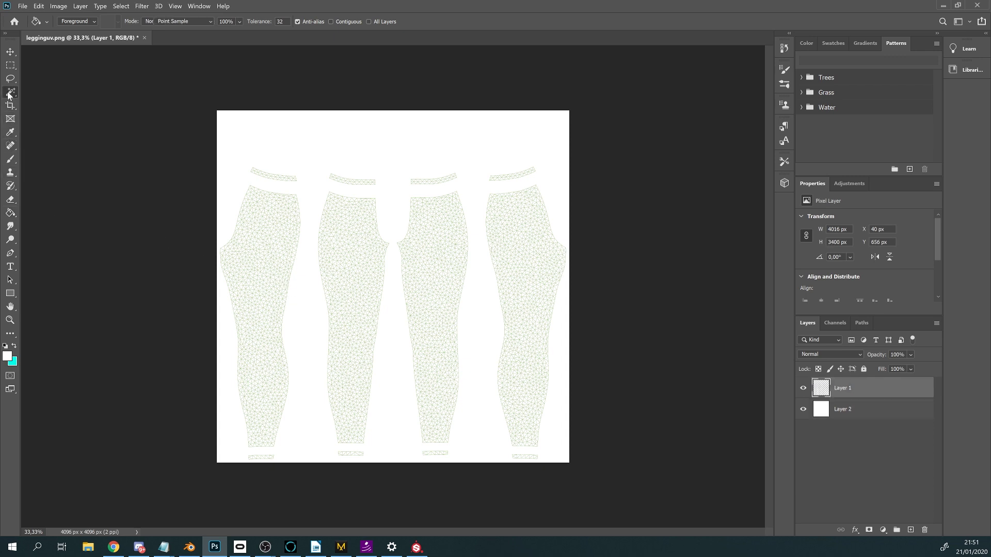
left_click(337, 149)
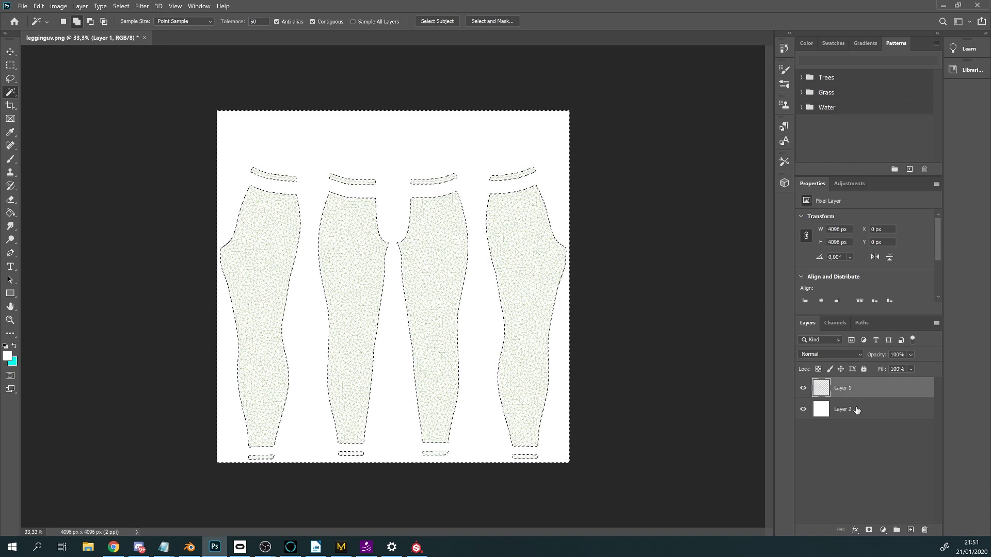
left_click(888, 414)
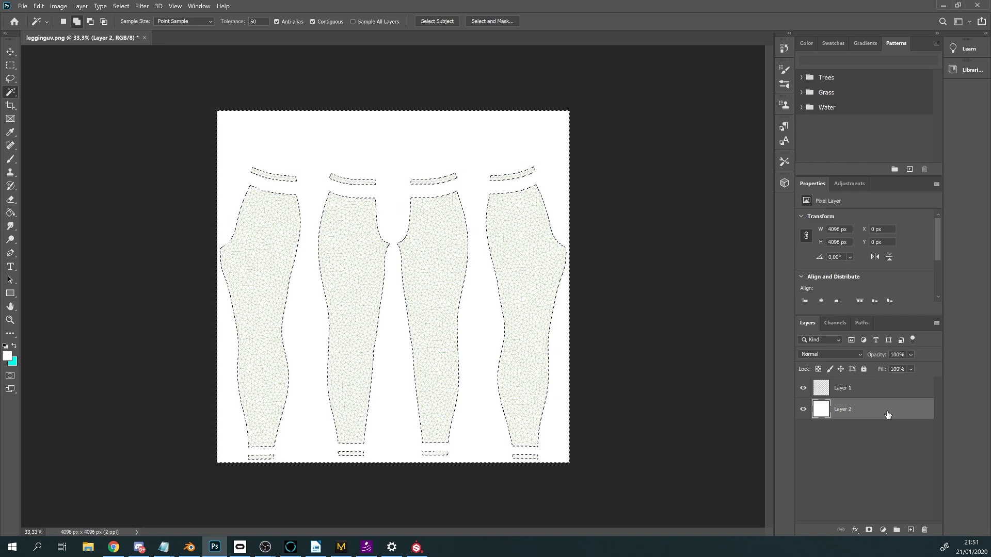
key("ctrl+shift+i")
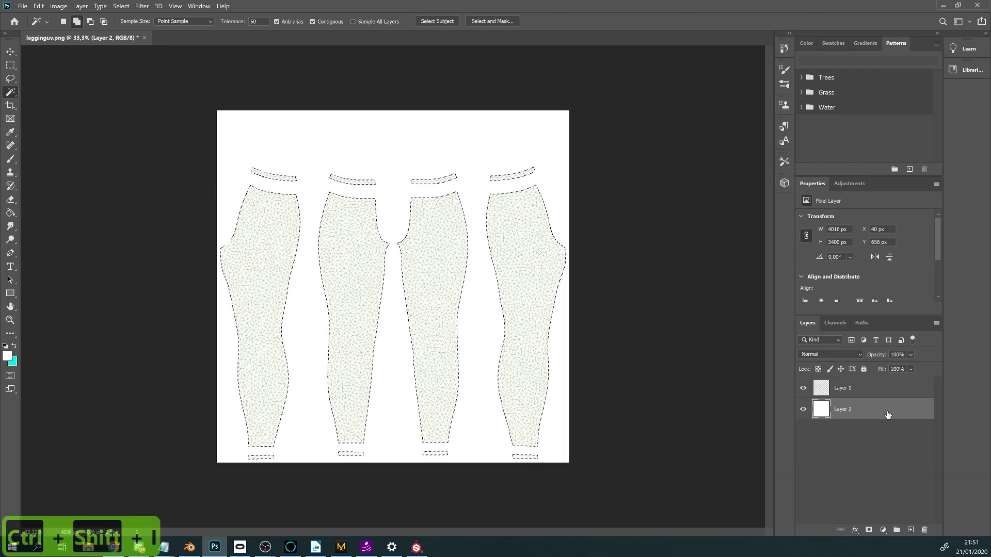
left_click(10, 213)
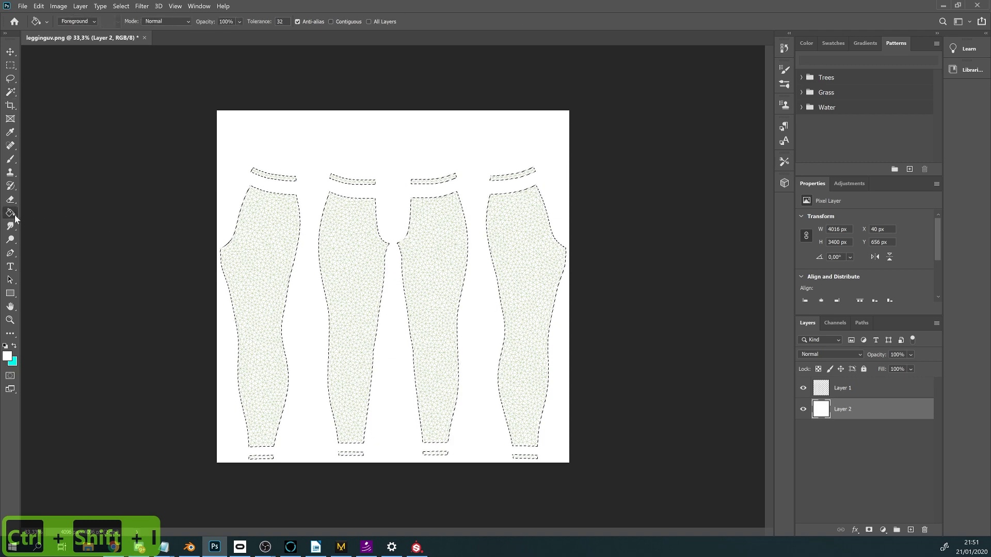
left_click(14, 346)
key("i")
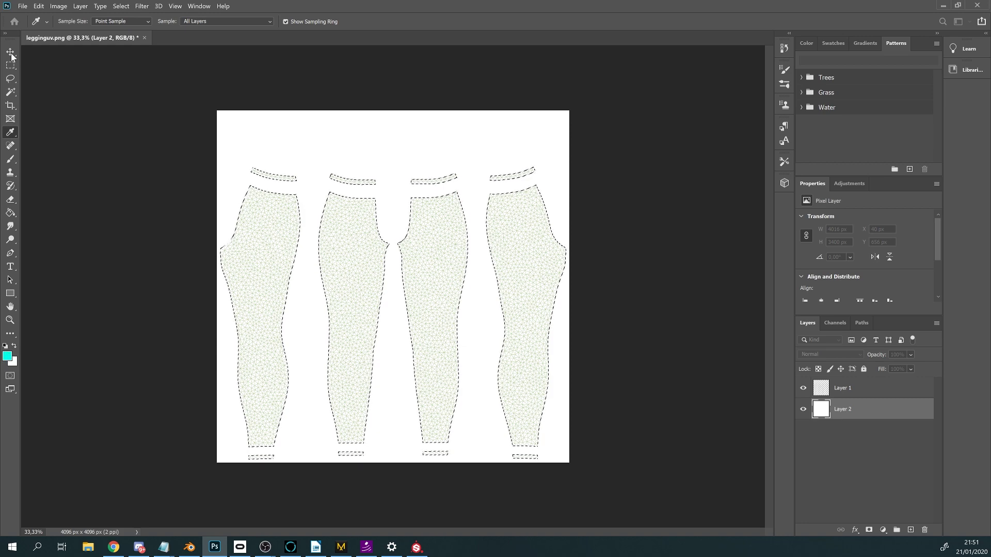
left_click(7, 356)
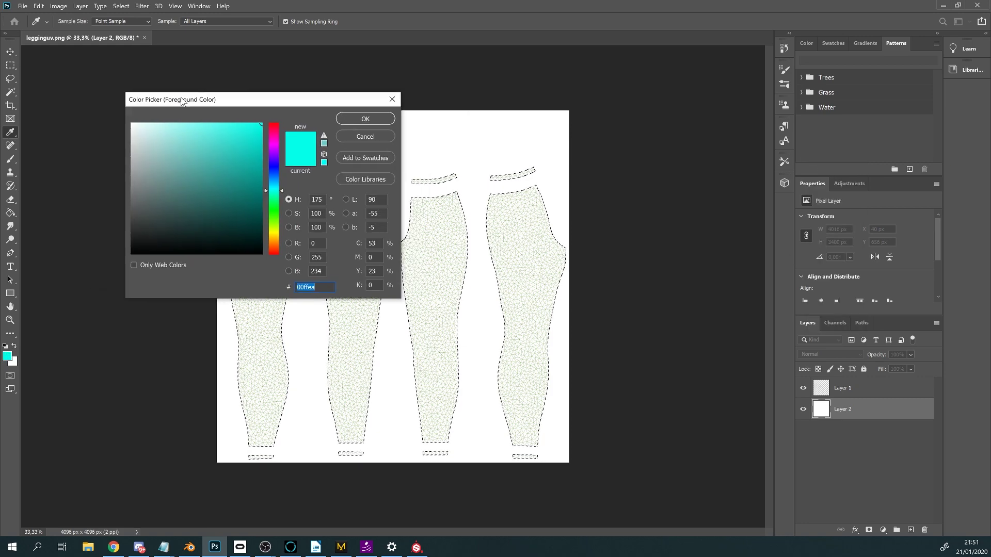
left_click(421, 150)
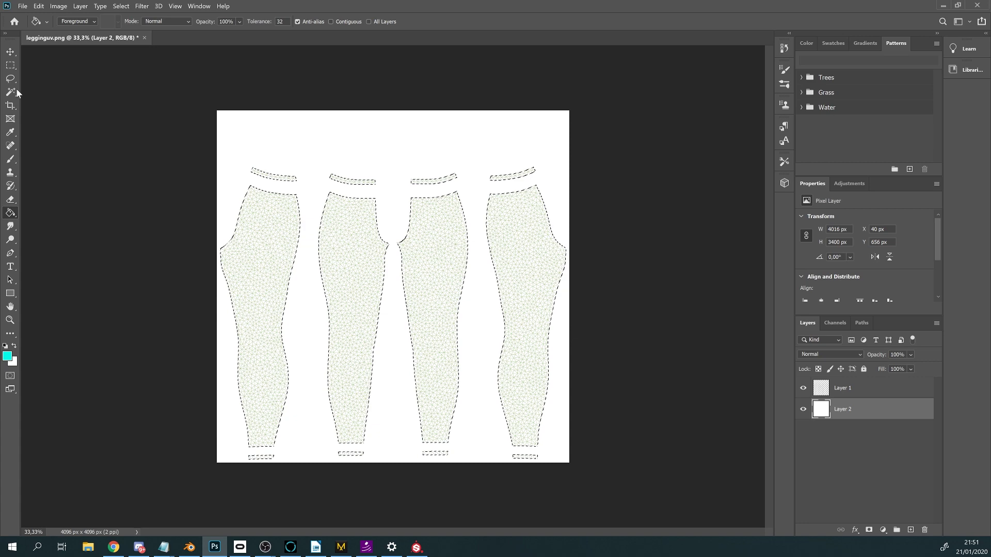
- Fill the selected legging pieces on Layer 2 with black (000000), and clear the selection with Layer 1 hidden
left_click(10, 52)
left_click(8, 356)
left_click(206, 266)
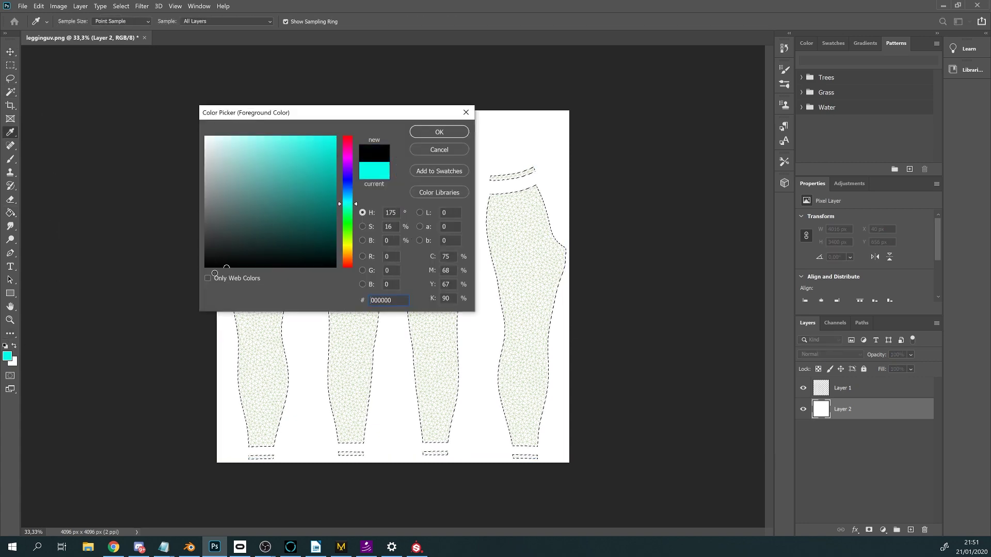
left_click(439, 132)
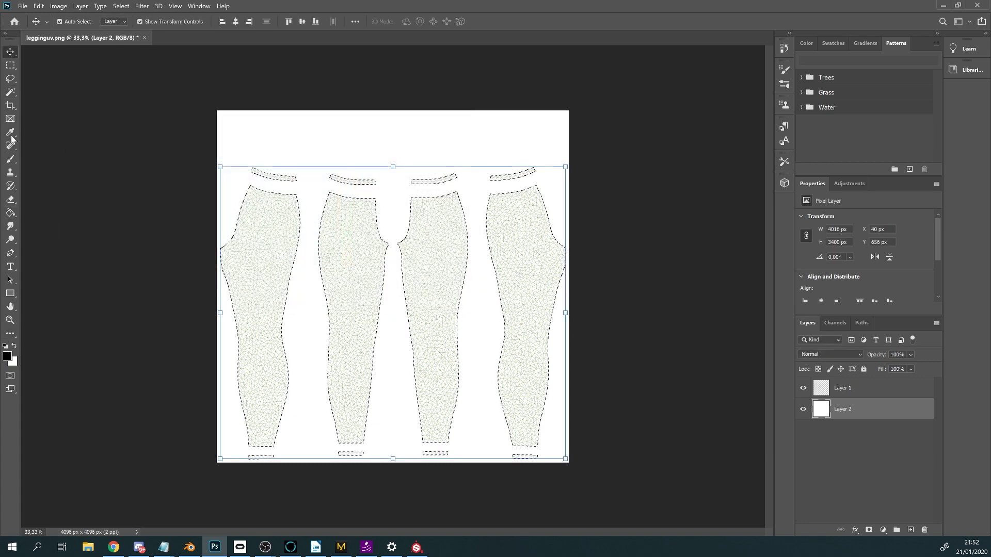
left_click(11, 211)
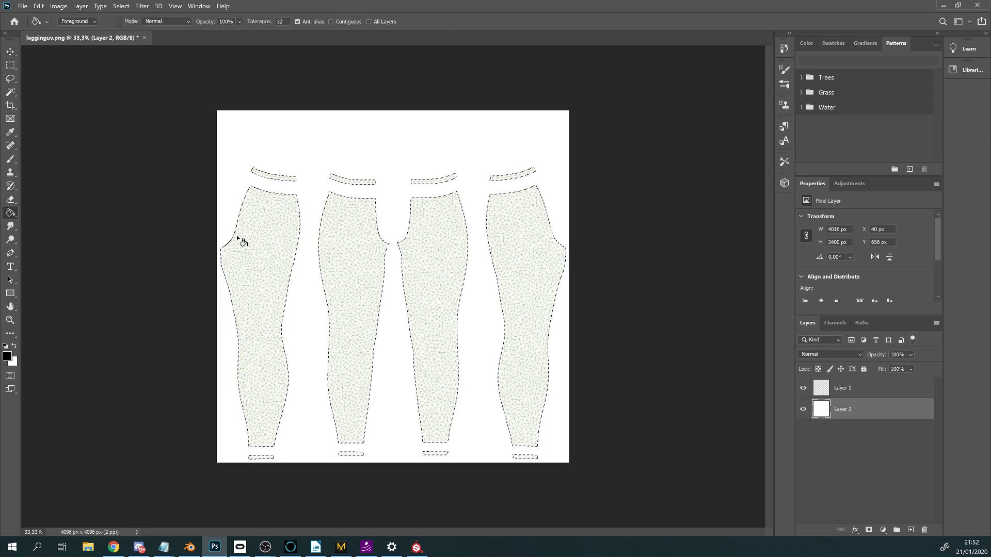
left_click(261, 225)
left_click(804, 387)
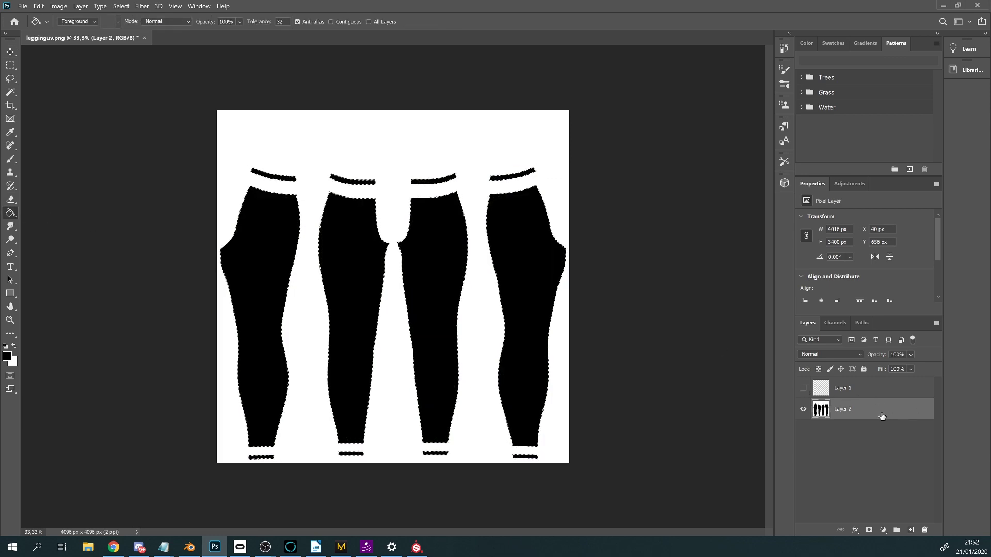
key("ctrl+d")
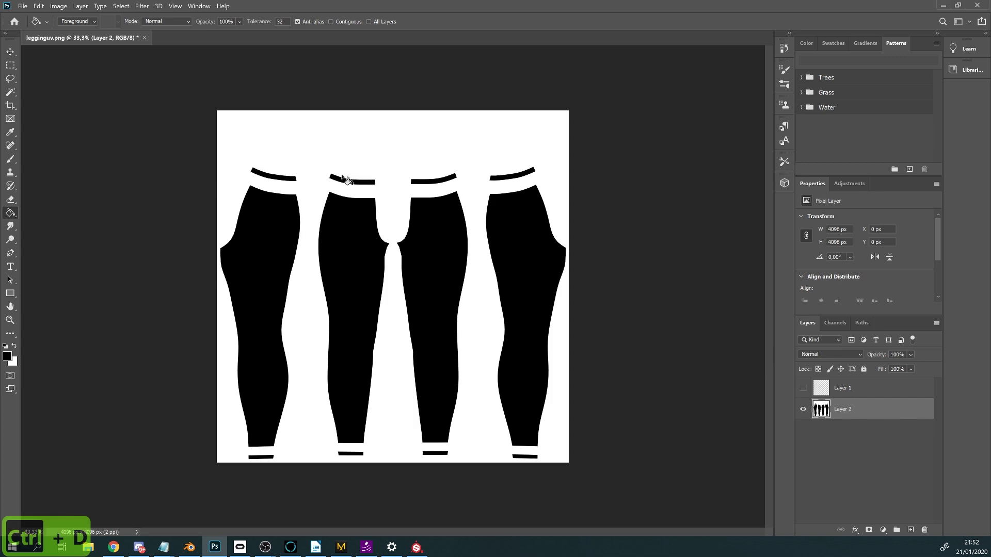
- Generate a normal map from Layer 2, comparing Invert Height off and on and keeping it enabled
left_click(144, 6)
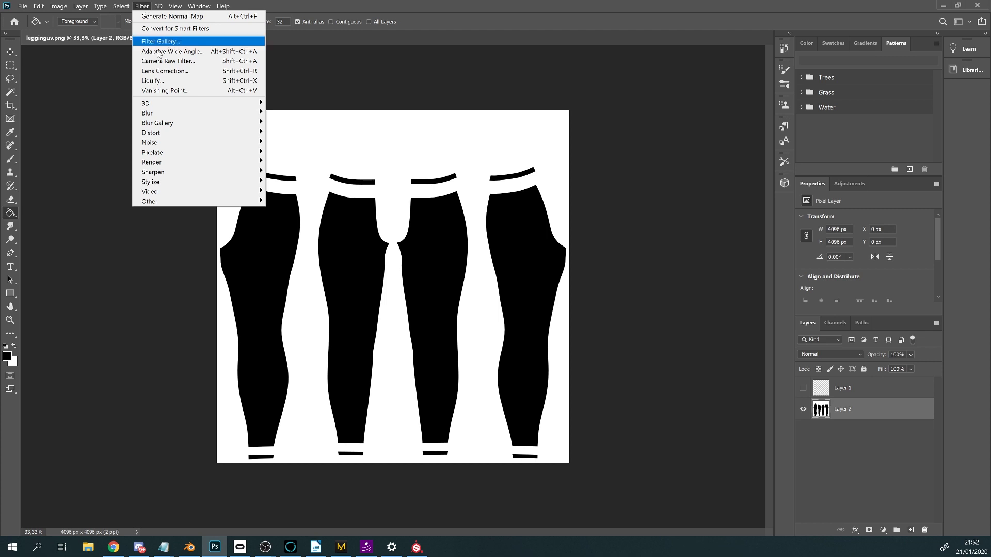
mouse_move(177, 105)
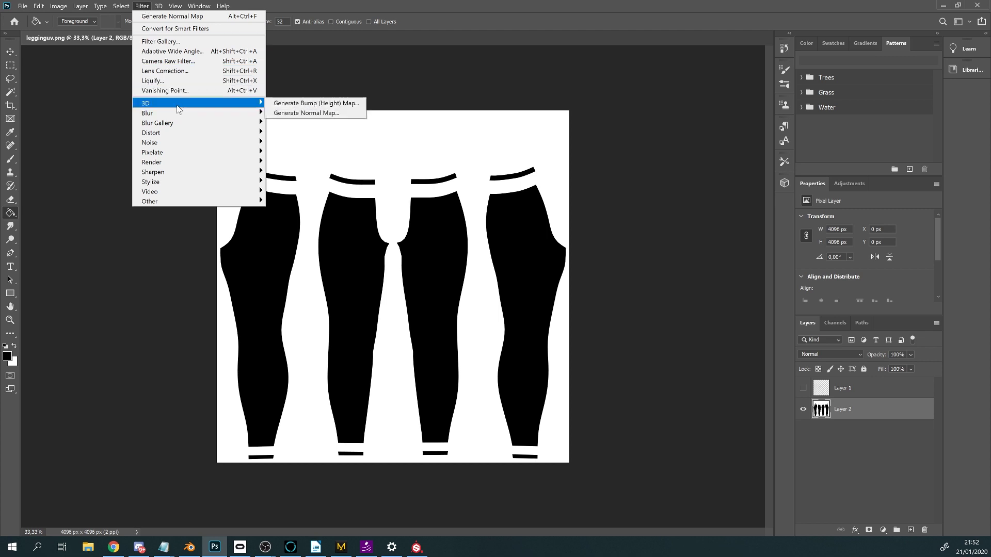
left_click(305, 113)
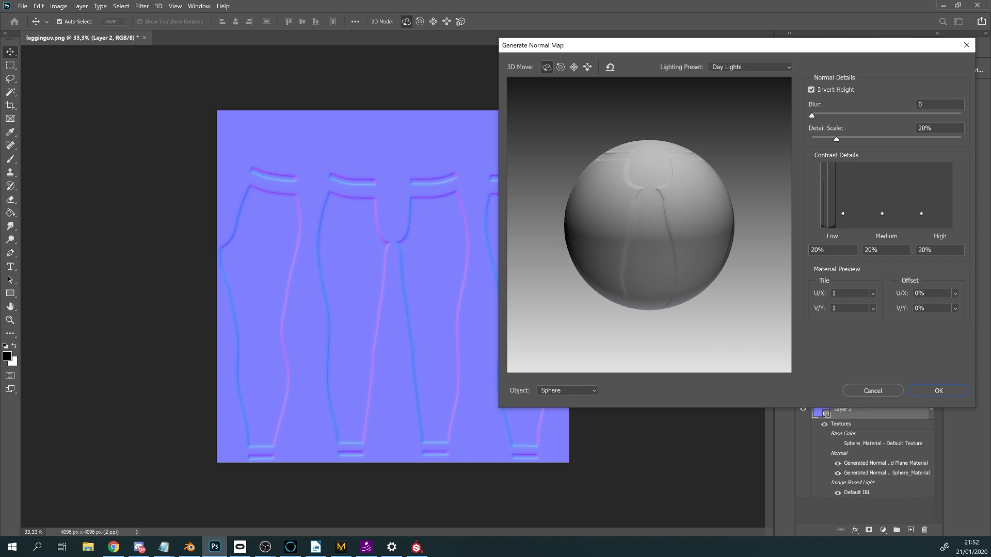
left_click(812, 90)
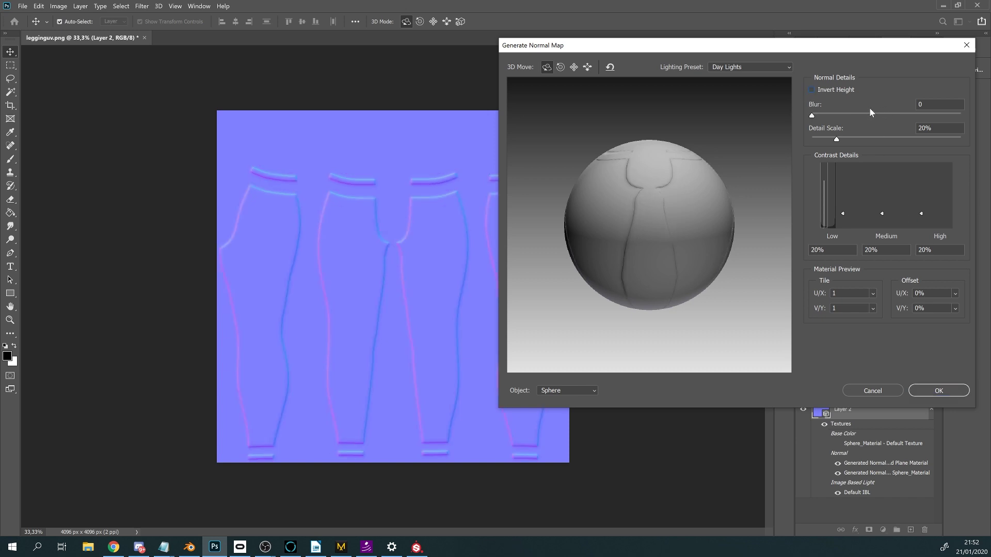
left_click(812, 90)
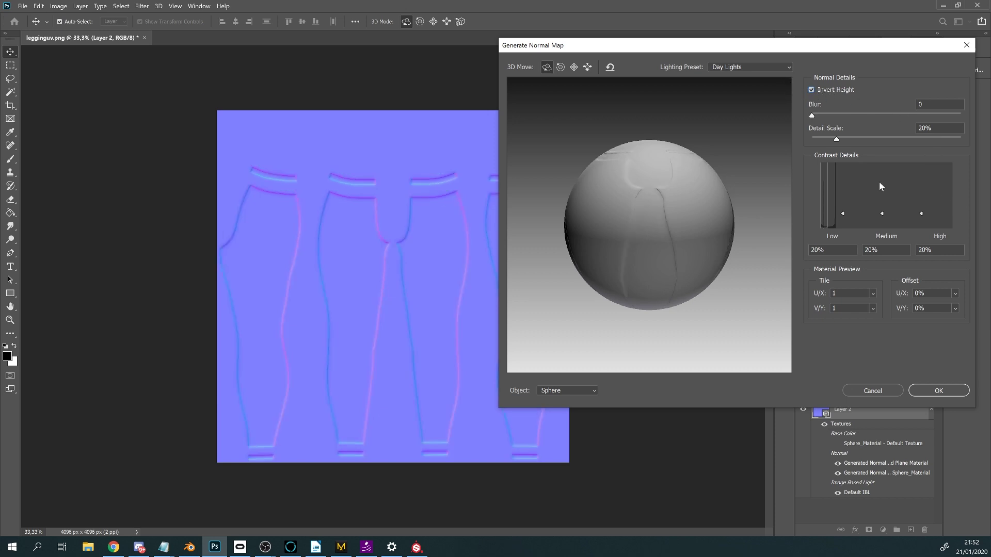
left_click(934, 392)
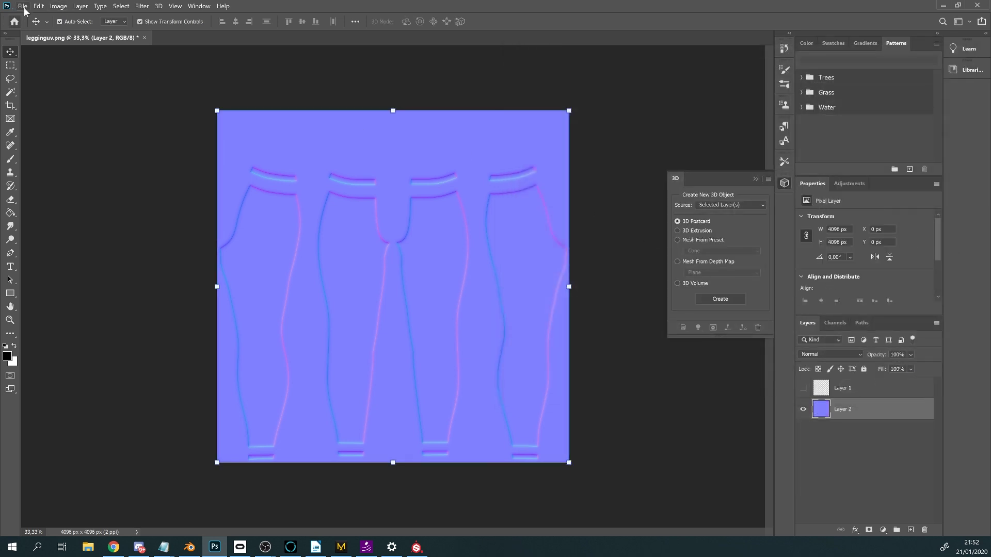
- Save the normal map as a PNG named uvflat in the backupfiles folder, keeping the large file size option
left_click(23, 6)
left_click(66, 127)
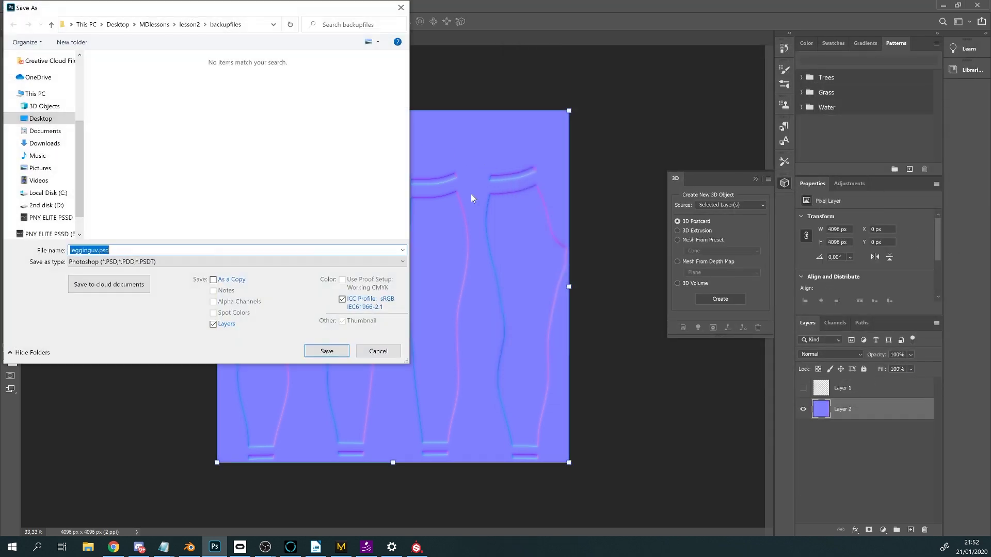
left_click(227, 262)
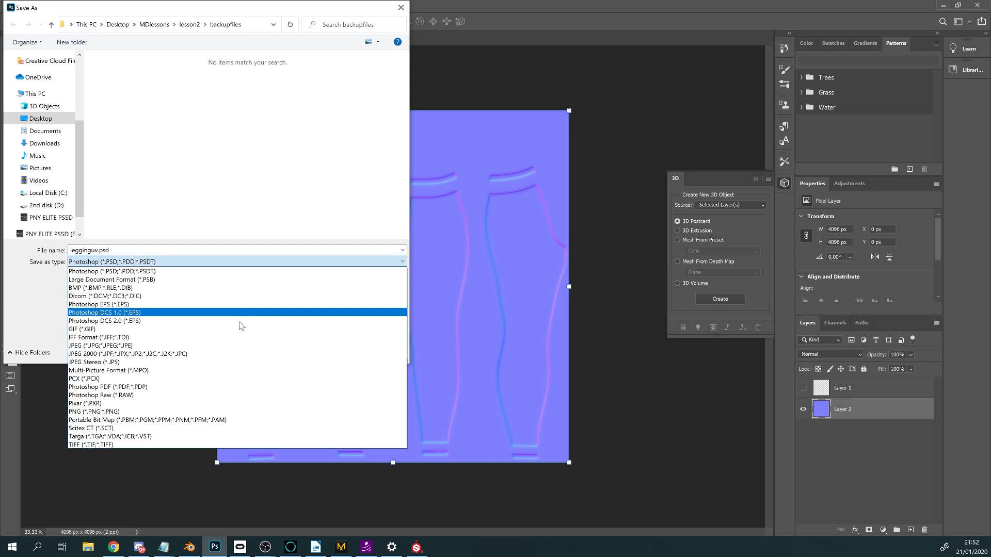
left_click(225, 411)
key("shift+Tab")
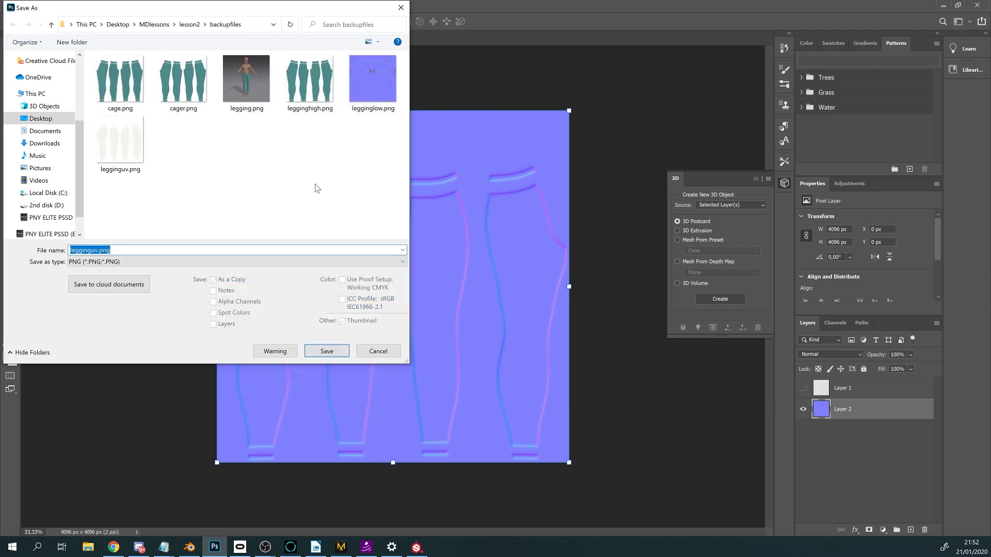
type("u")
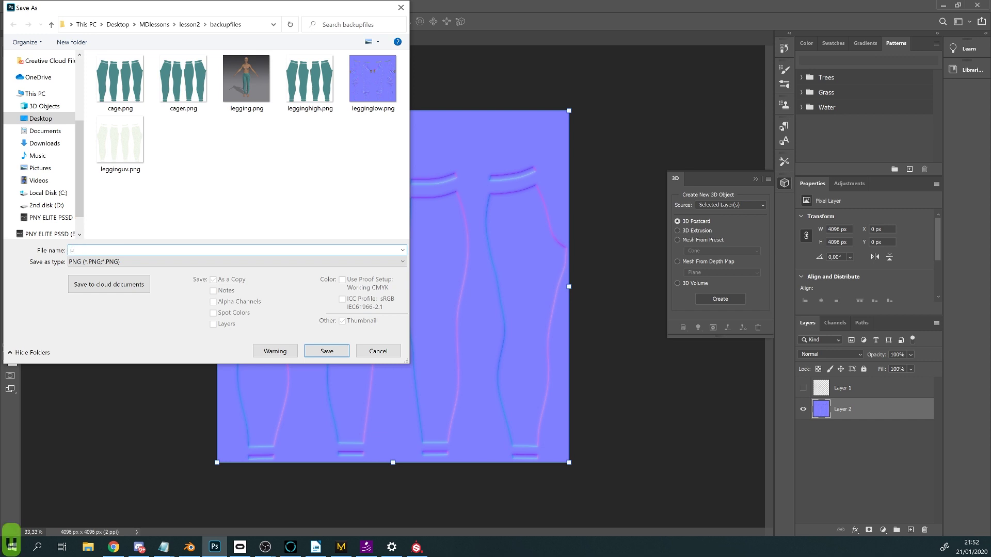
type("vflat")
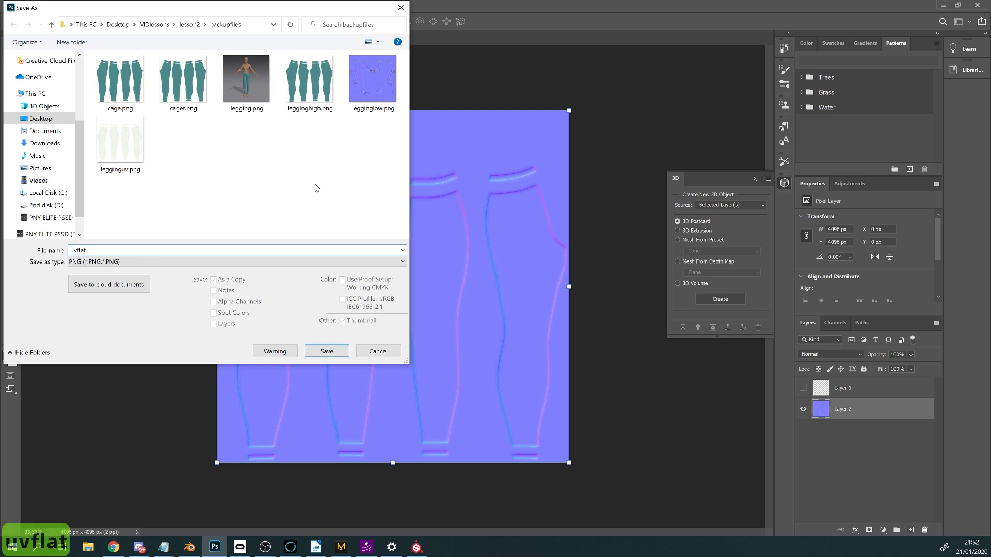
left_click(327, 352)
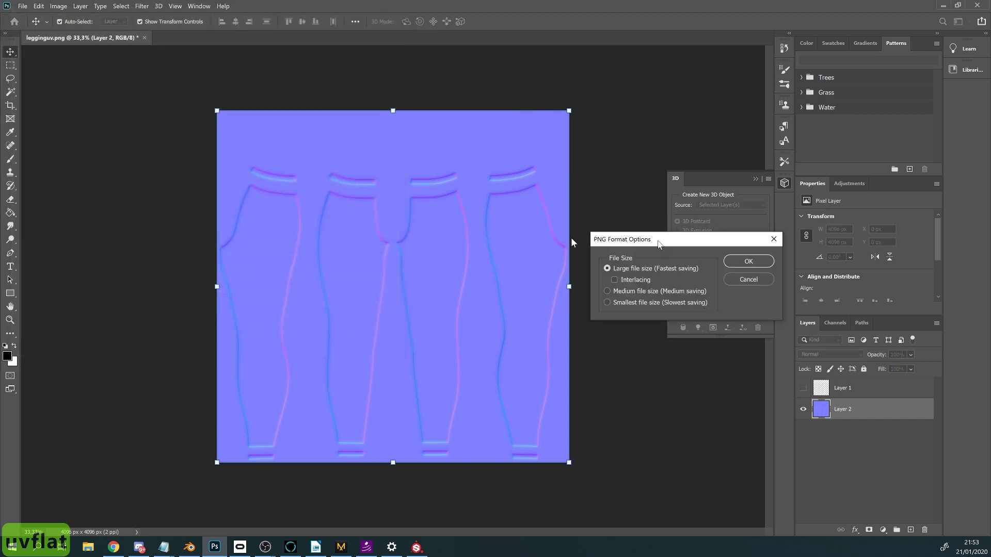
left_click(439, 233)
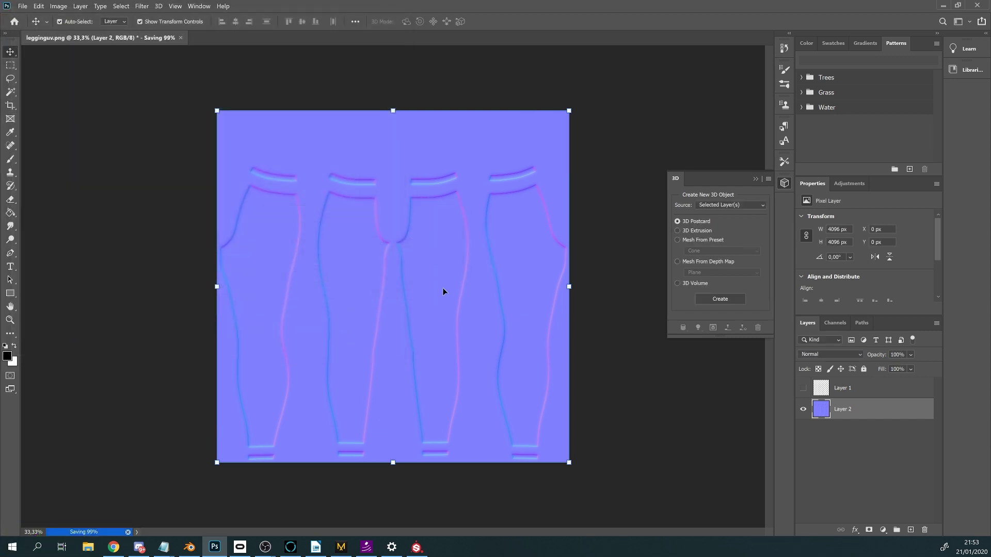
- Switch to Substance Painter and add uvflat.png from the backupfiles folder to the resources for import
left_click(416, 548)
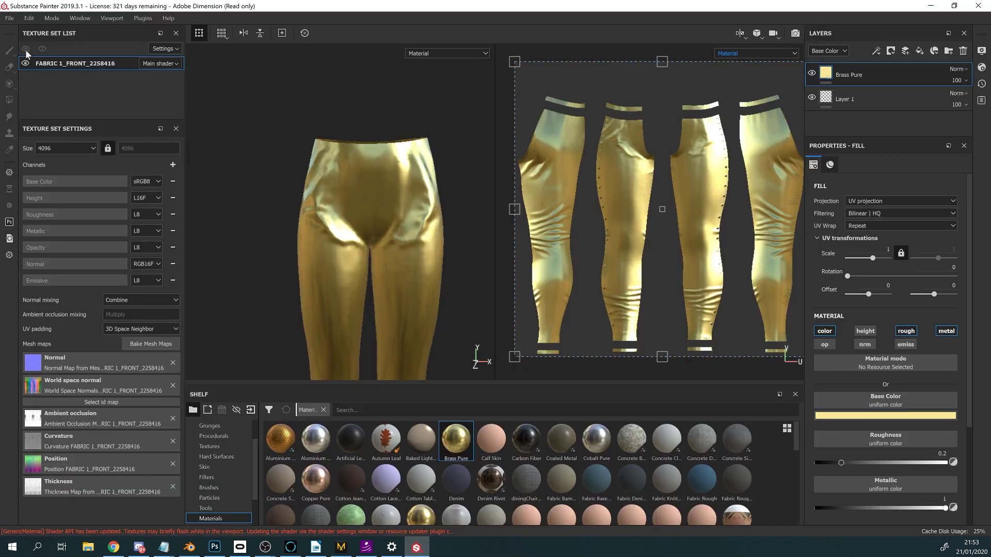
left_click(9, 19)
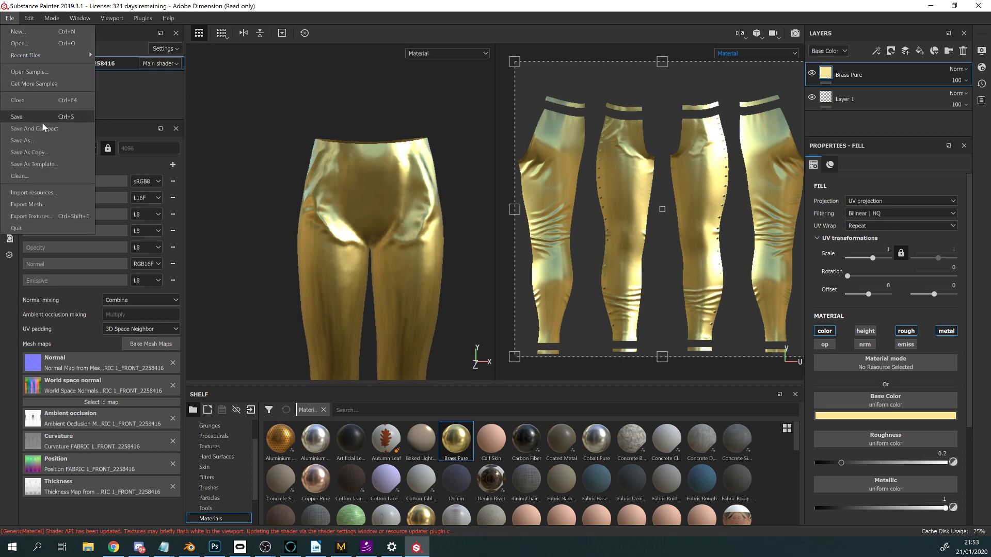
left_click(51, 193)
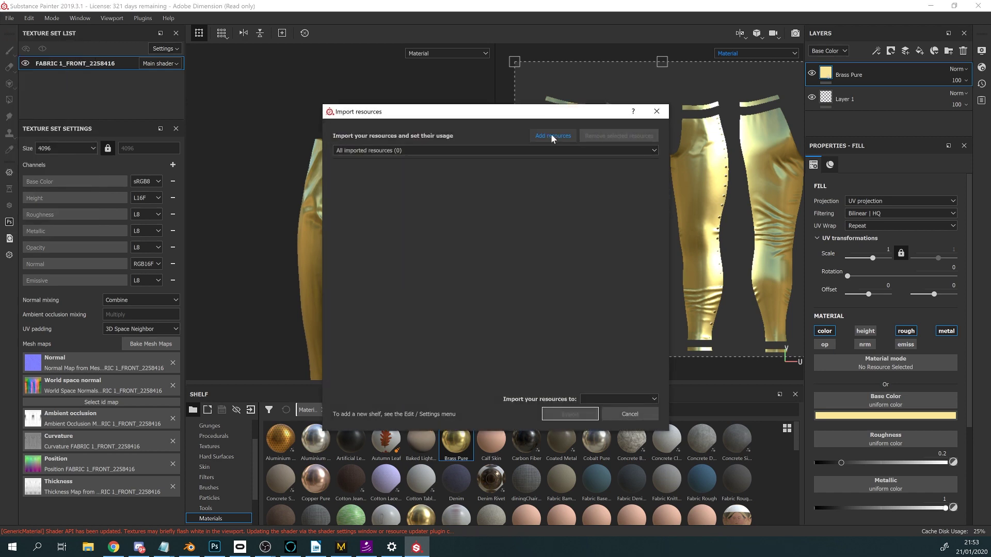
left_click(551, 135)
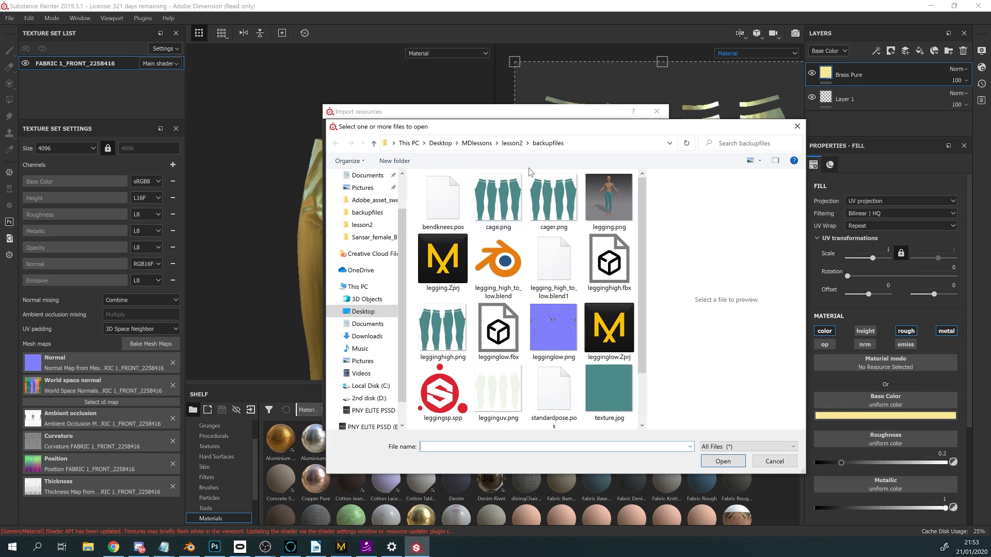
scroll(516, 300, "down", 1)
left_click(442, 397)
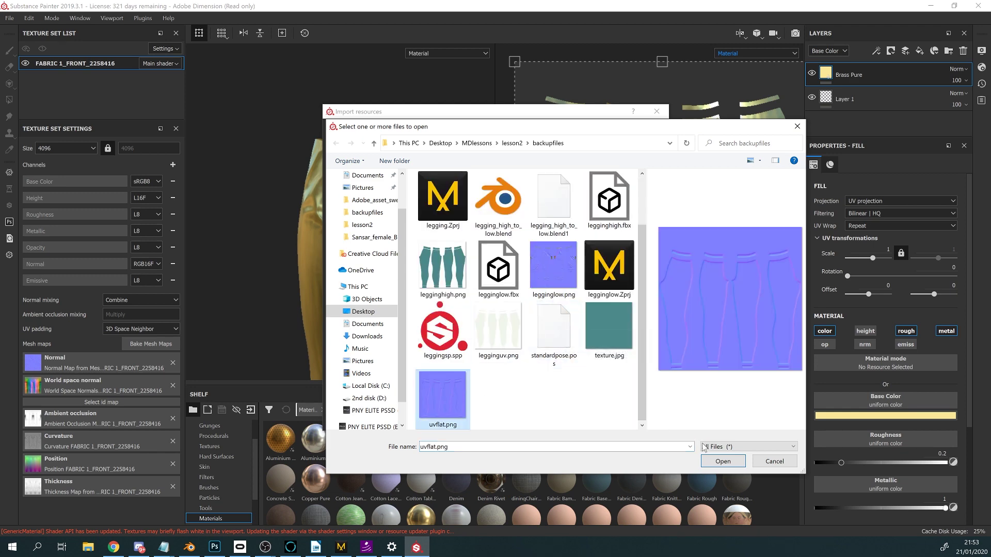
left_click(725, 463)
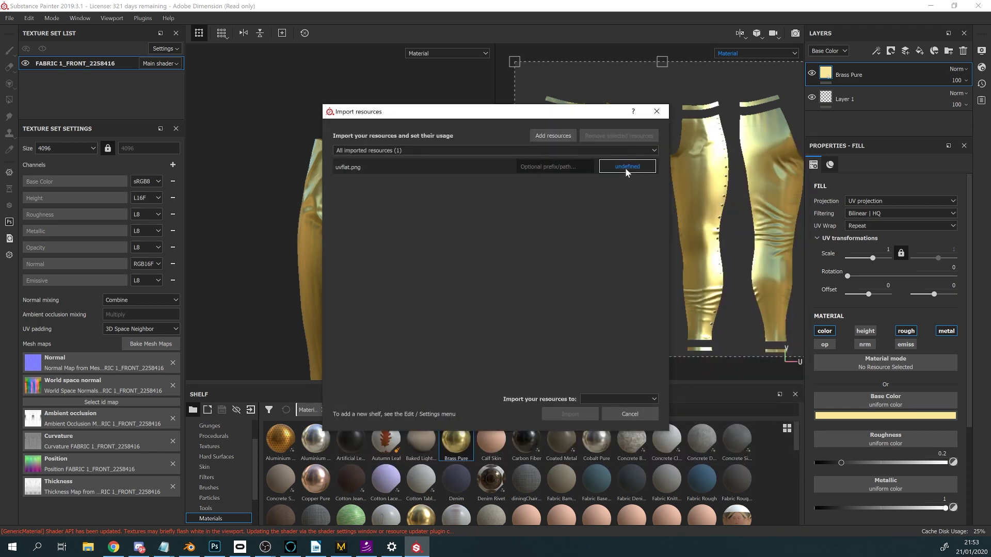
- Set the usage of uvflat.png to texture and import it into the current project
left_click(625, 167)
left_click(648, 209)
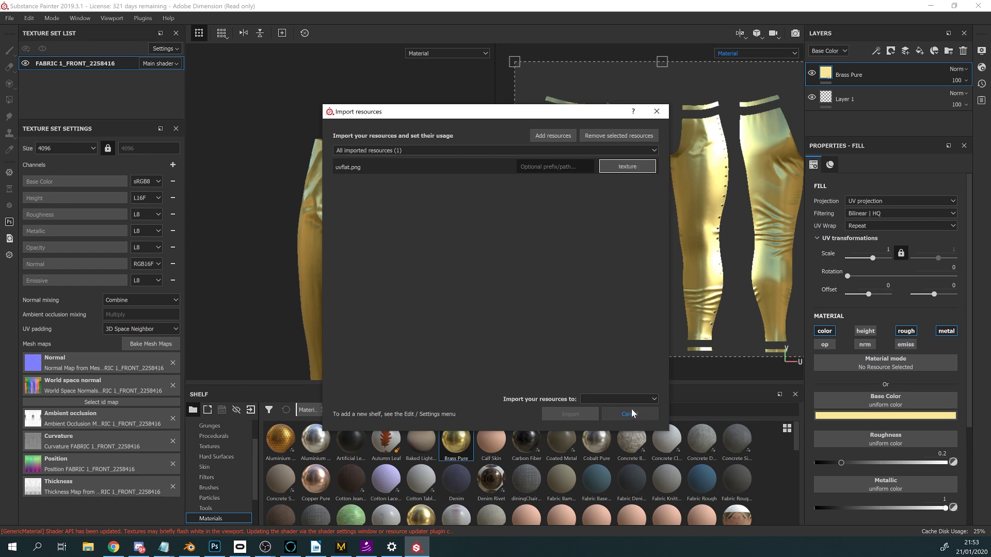
left_click(622, 398)
left_click(606, 416)
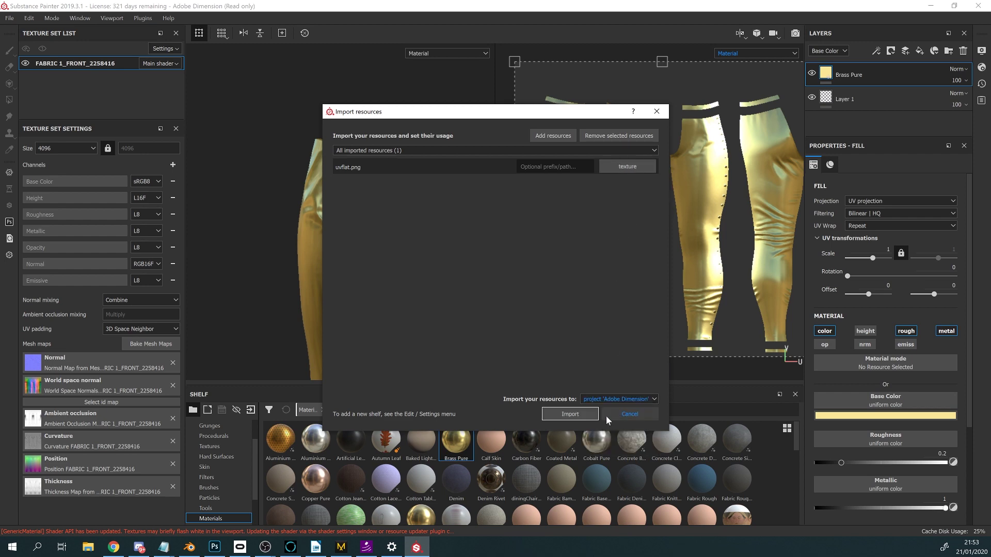
left_click(575, 416)
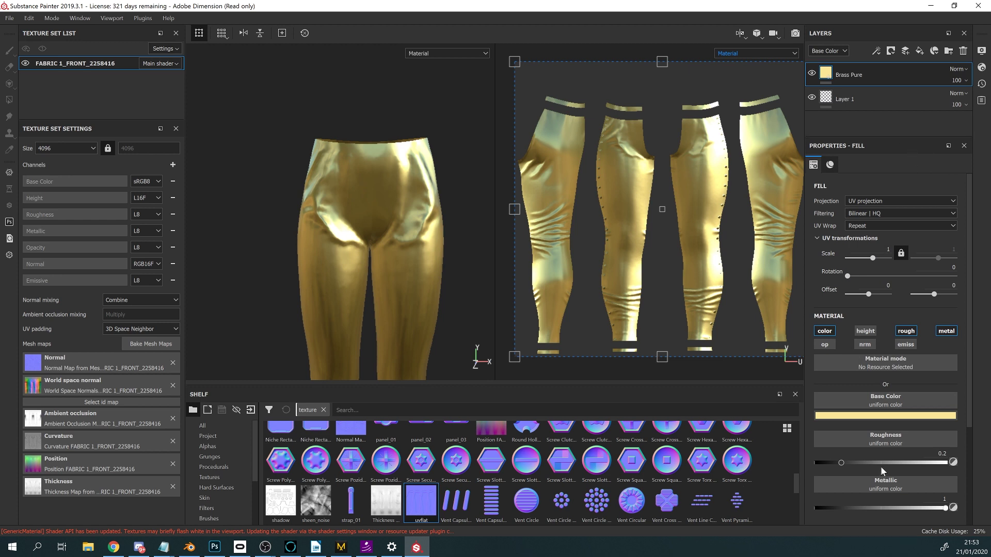
- Add a fill layer above Brass Pure and turn off all its material channels except normal
scroll(880, 466, "down", 2)
scroll(893, 282, "up", 2)
left_click(920, 50)
scroll(924, 419, "down", 3)
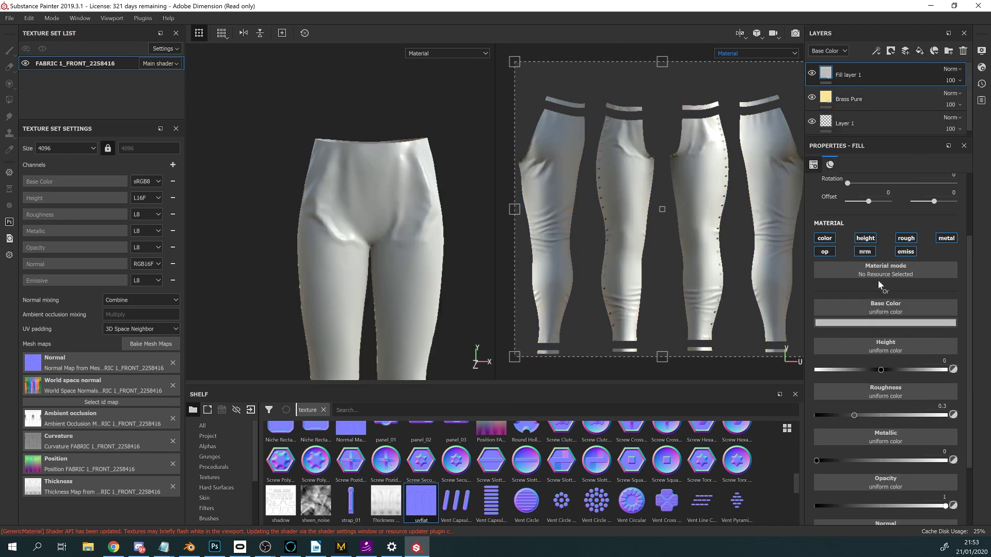
left_click(825, 238)
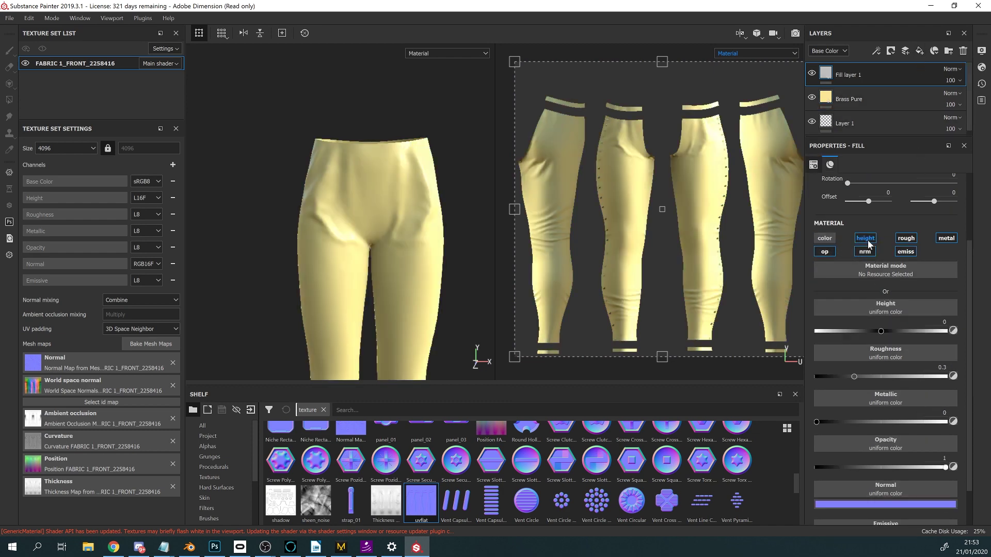
left_click(819, 253)
left_click(907, 239)
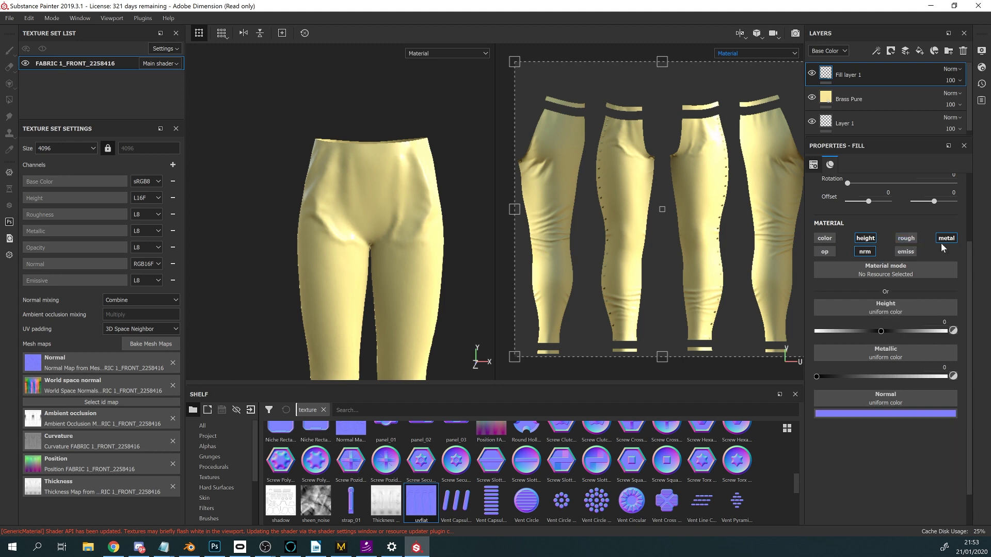
left_click(947, 238)
left_click(870, 240)
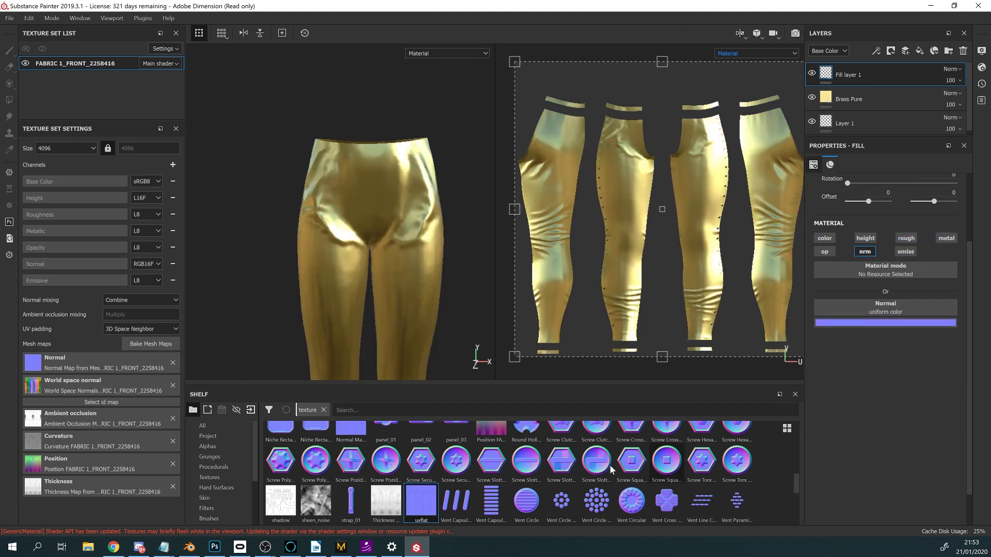
- Try the uvflat texture as the normal map of Fill layer 1 and remove it after checking the leggings
left_click_drag(427, 509, 877, 315)
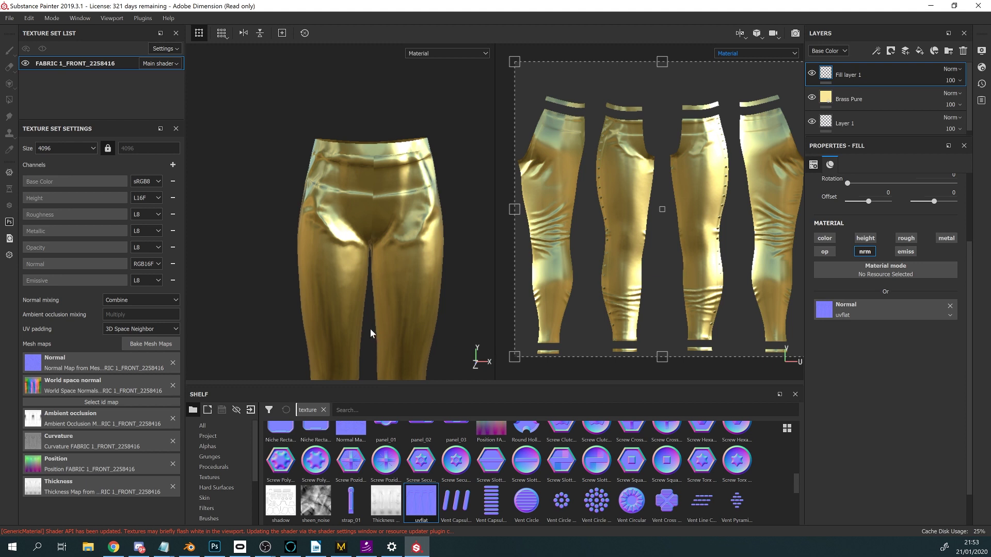
scroll(370, 326, "up", 2)
scroll(372, 326, "down", 3)
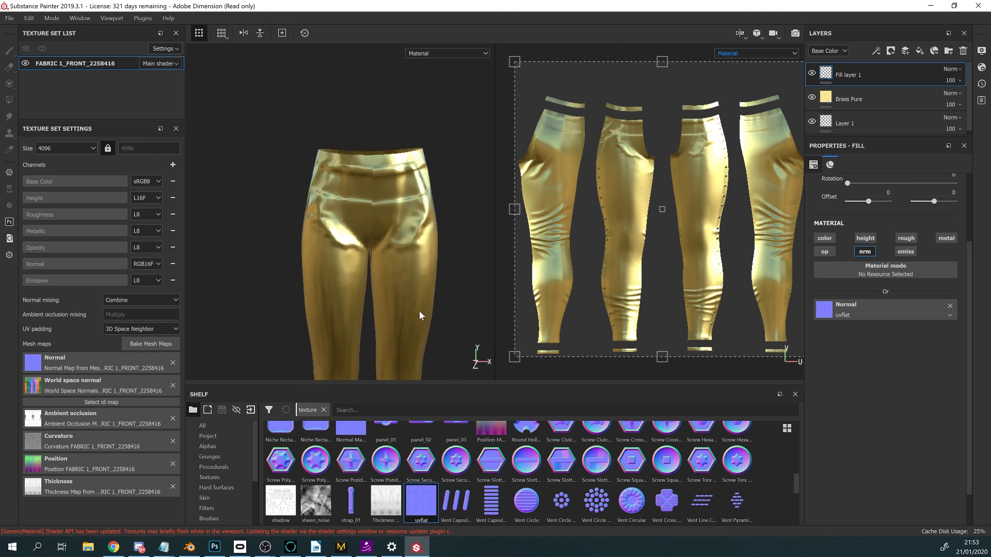
left_click(950, 308)
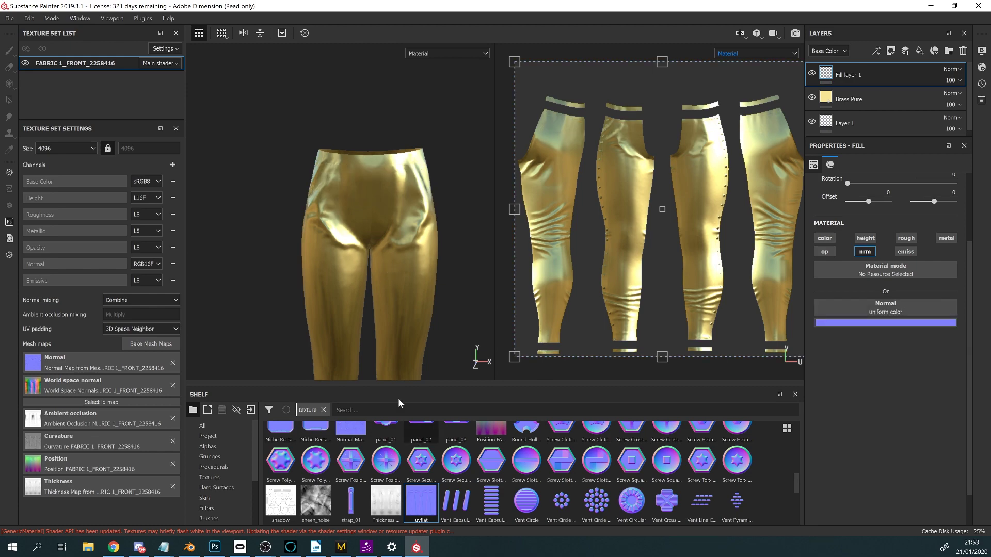
- Switch to Marvelous Designer and browse to the backupfiles folder for a project to open
left_click(340, 548)
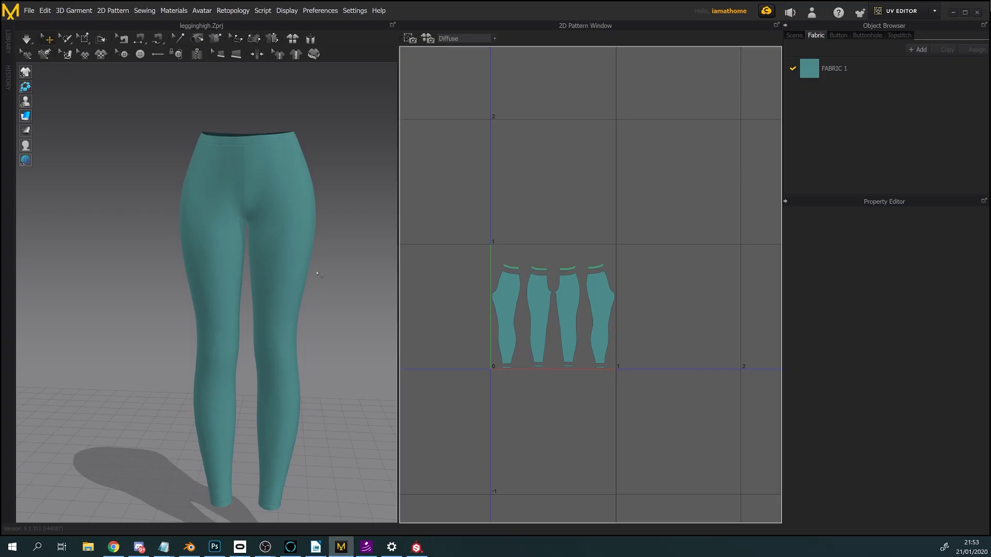
left_click(30, 11)
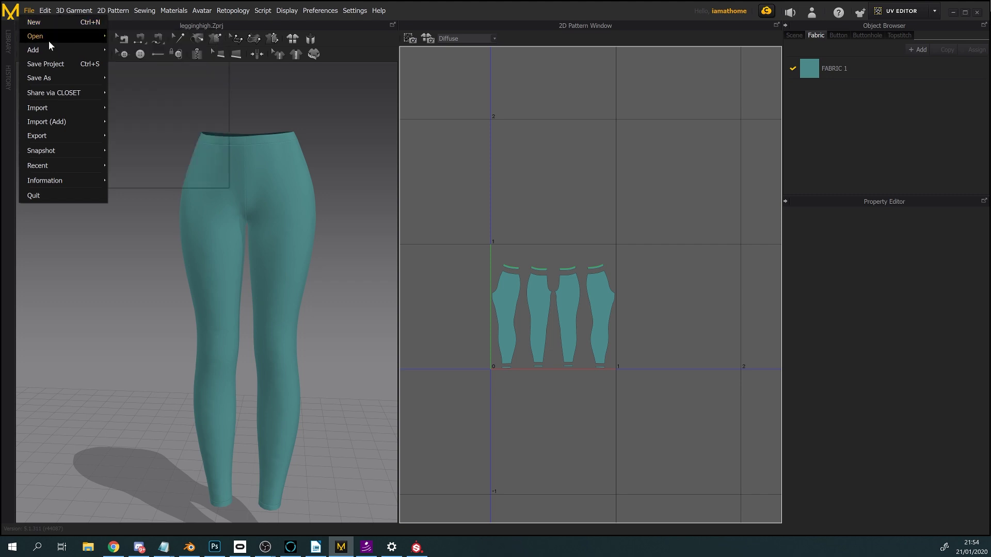
mouse_move(43, 36)
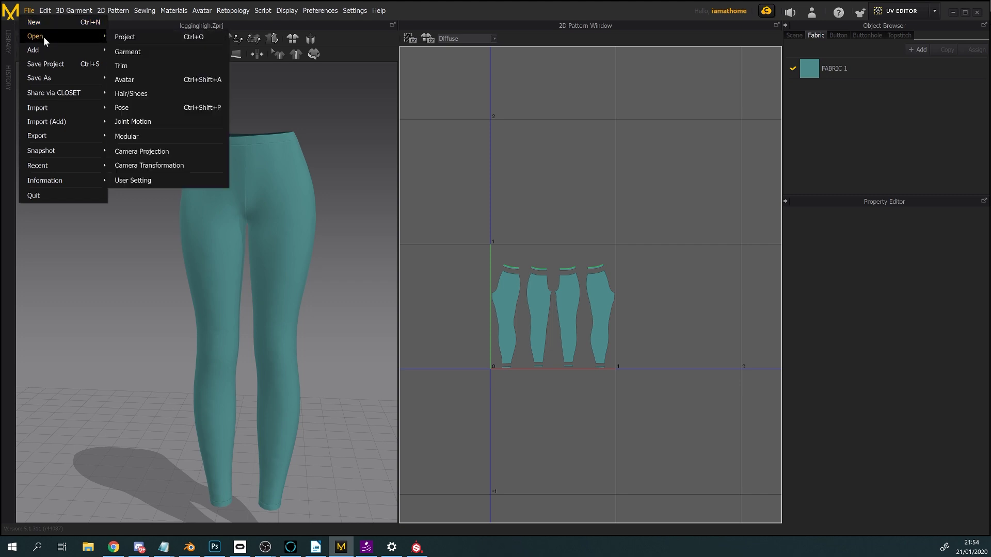
left_click(133, 37)
left_click(495, 305)
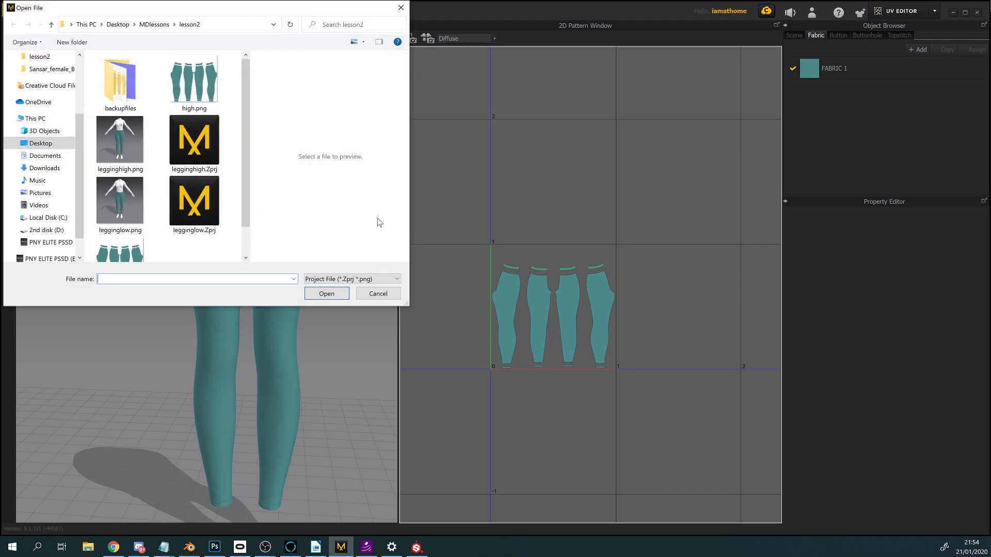
double_click(124, 90)
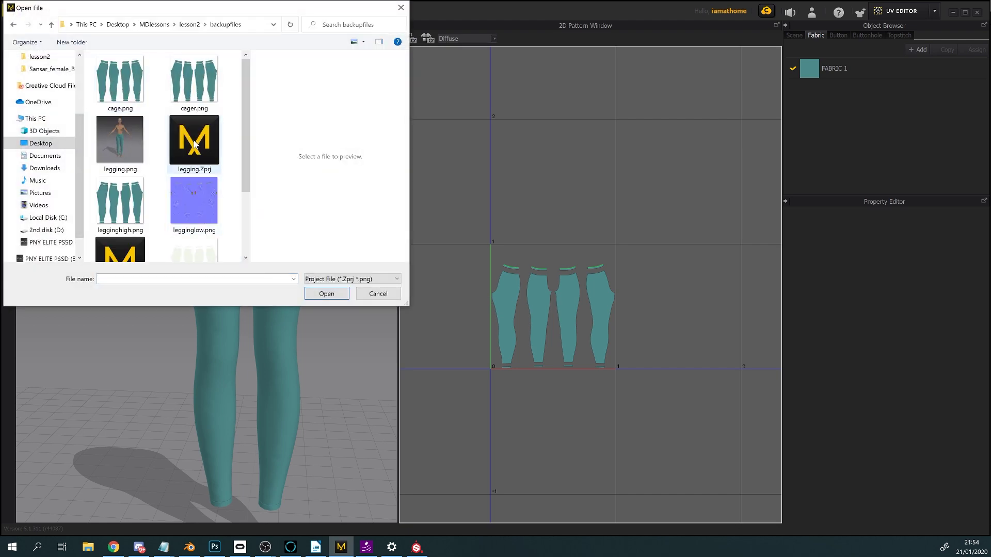
- Open the legginglow.Zprj project with both Garment and Avatar included
scroll(193, 147, "down", 1)
left_click(128, 176)
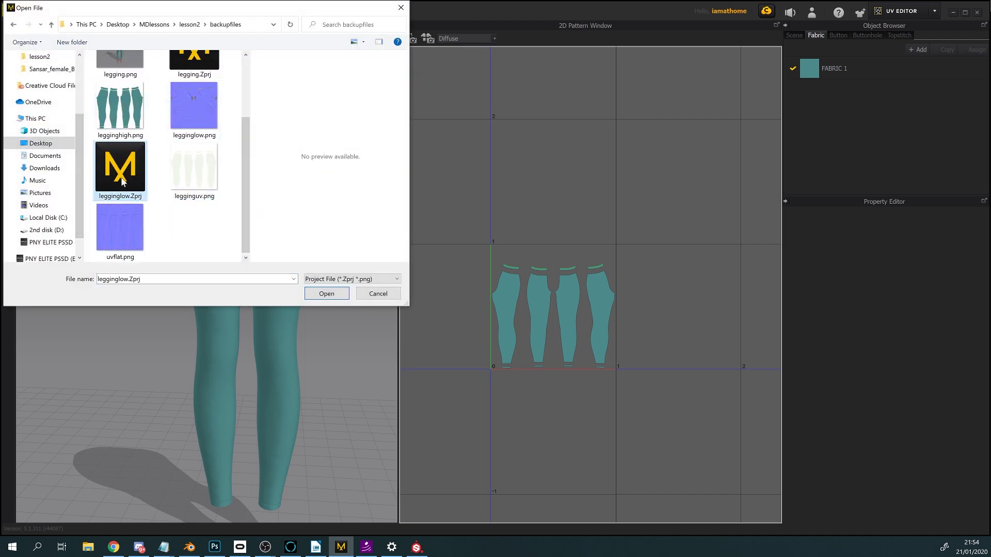
scroll(128, 177, "up", 1)
scroll(128, 177, "down", 1)
scroll(128, 177, "up", 2)
scroll(153, 221, "down", 2)
left_click(340, 295)
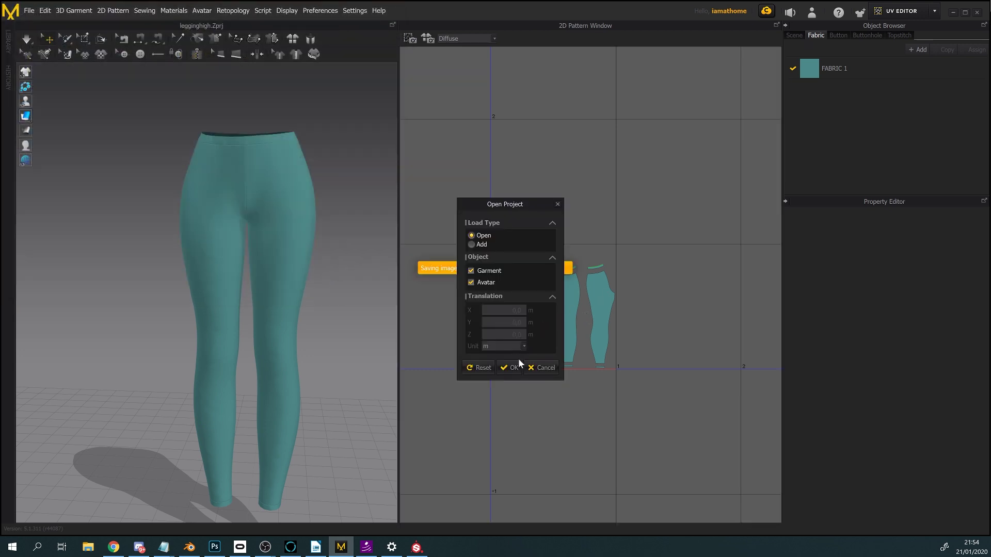
left_click(511, 368)
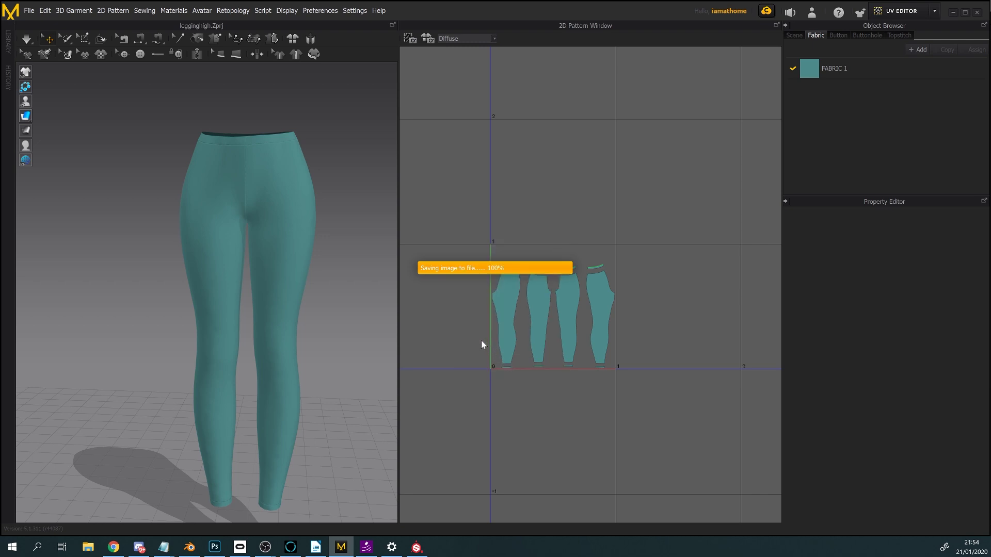
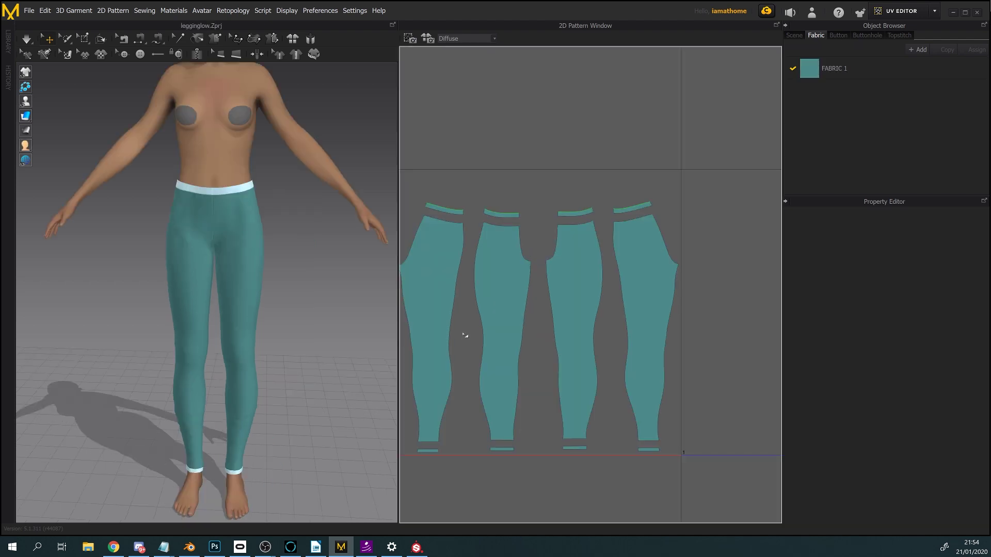
- Save a 4096-pixel UV snapshot of the default 0 to 1 area over legginguv.png in the backupfiles folder
left_click(410, 39)
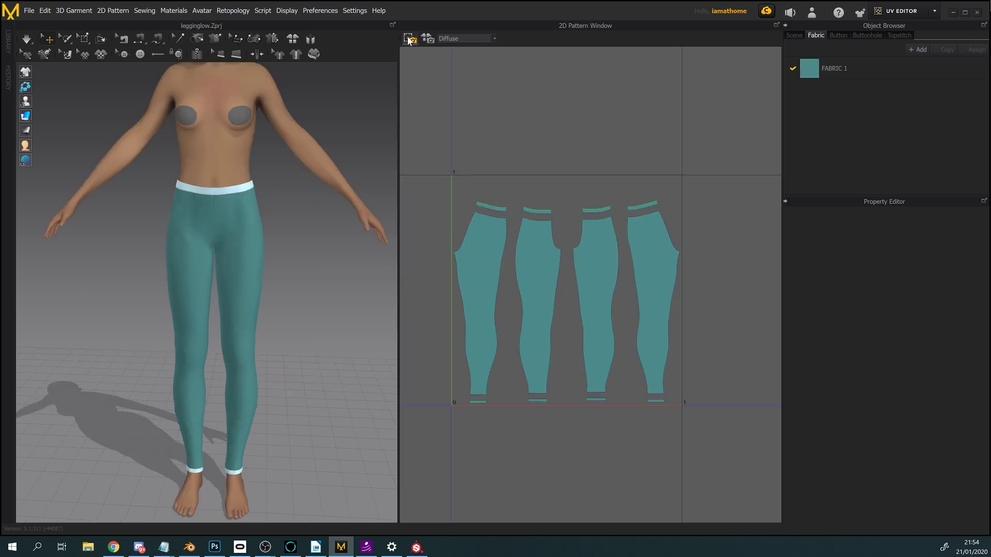
left_click(619, 220)
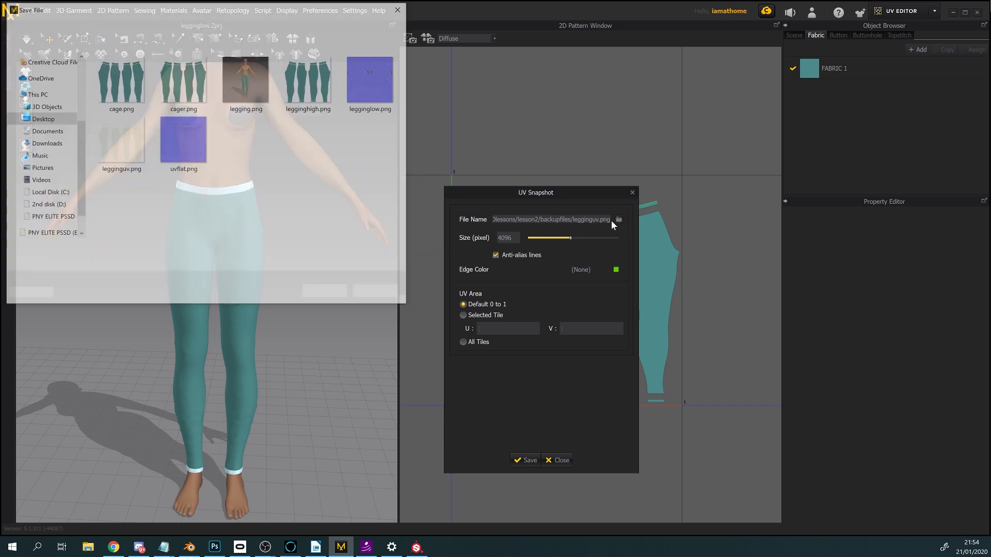
left_click(137, 172)
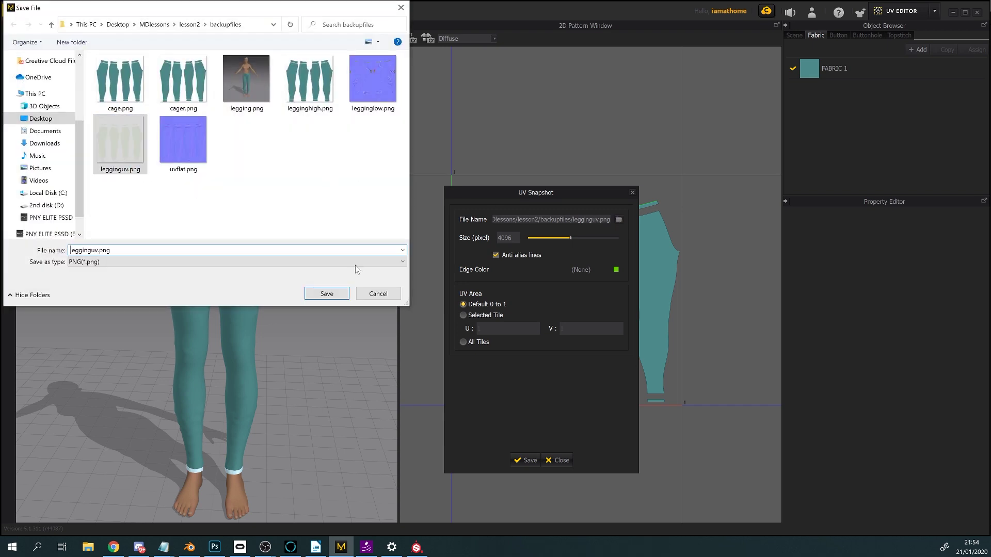
left_click(327, 294)
left_click(510, 274)
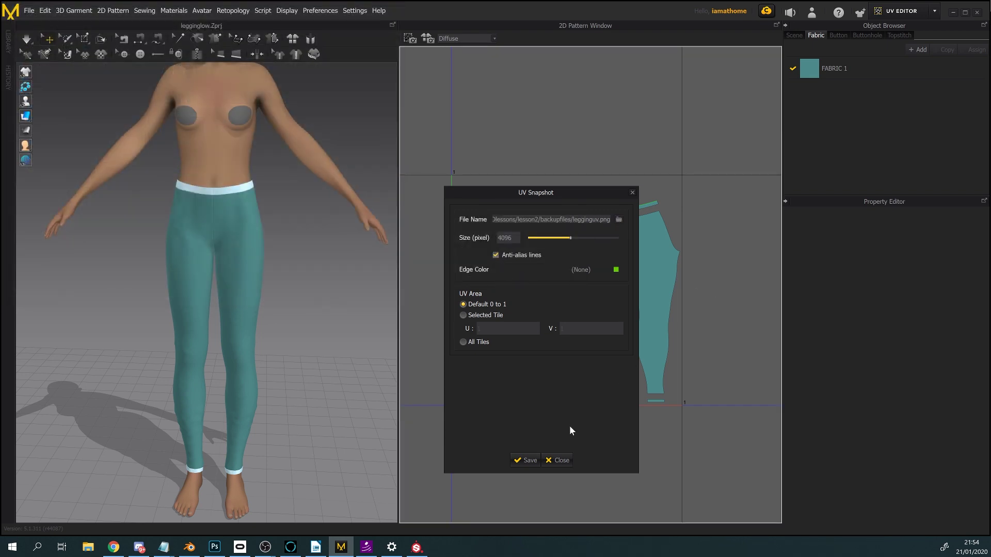
left_click(526, 460)
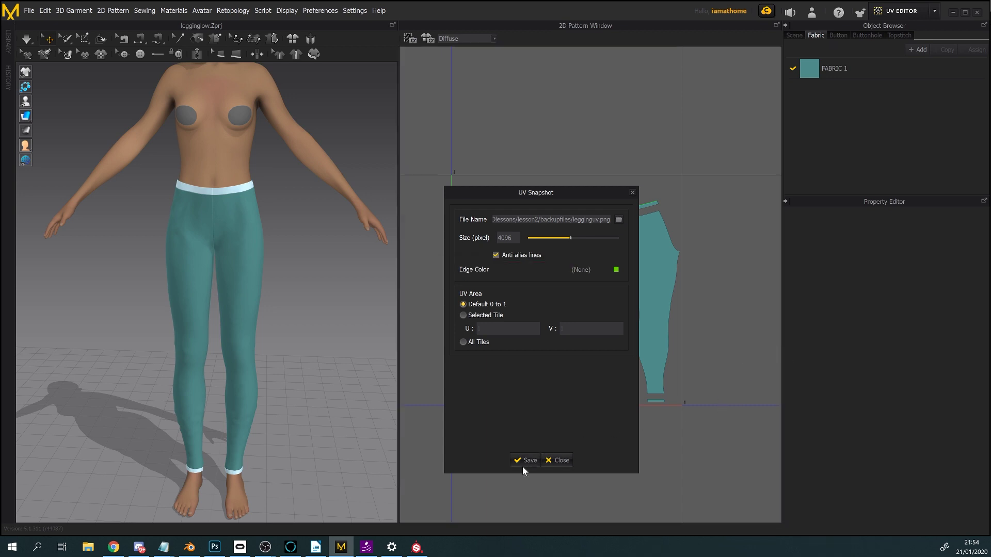
- Switch to Photoshop and close the old legginguv.png document without saving its changes
left_click(215, 548)
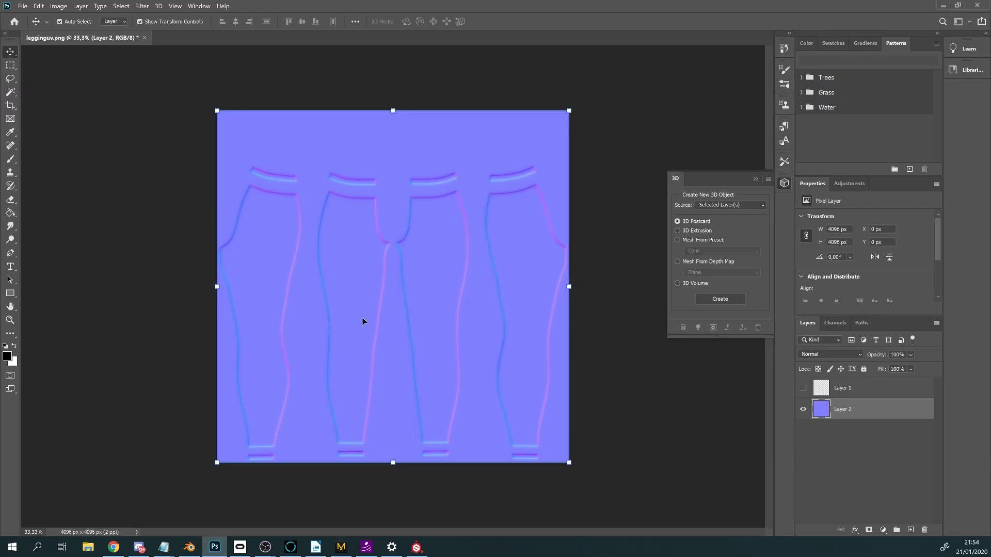
left_click(144, 38)
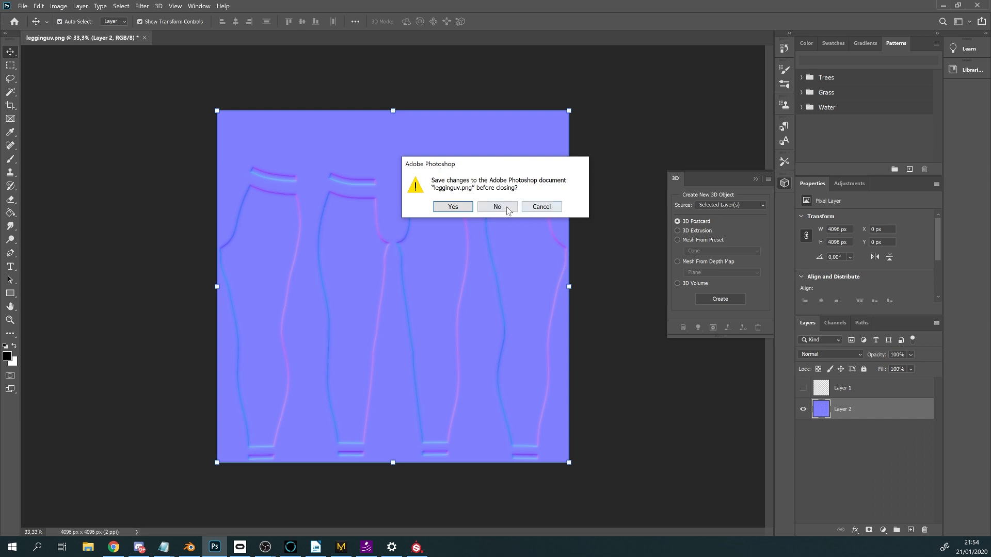
left_click(497, 207)
- Open the newly exported legginguv.png from the backupfiles folder
left_click(22, 6)
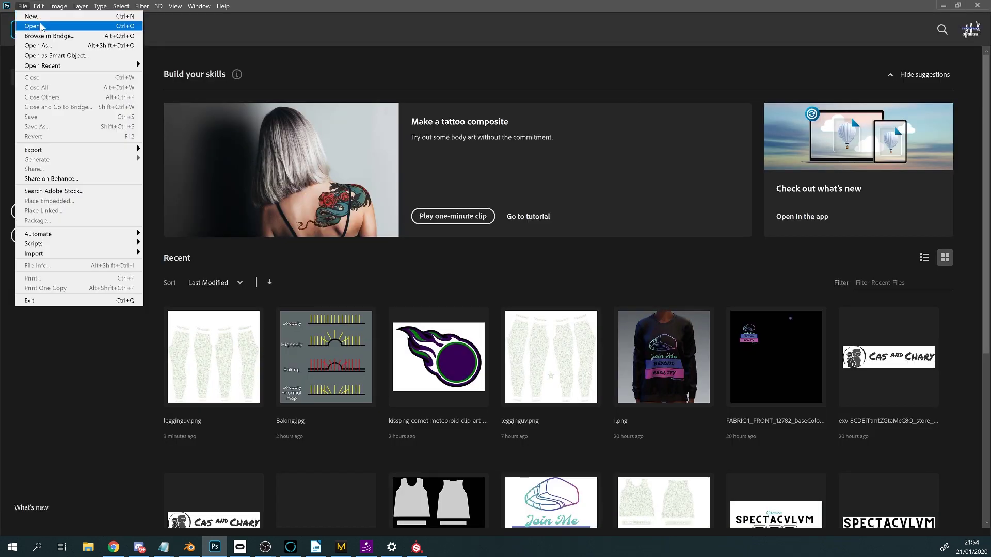
left_click(32, 26)
scroll(196, 155, "down", 3)
left_click(197, 103)
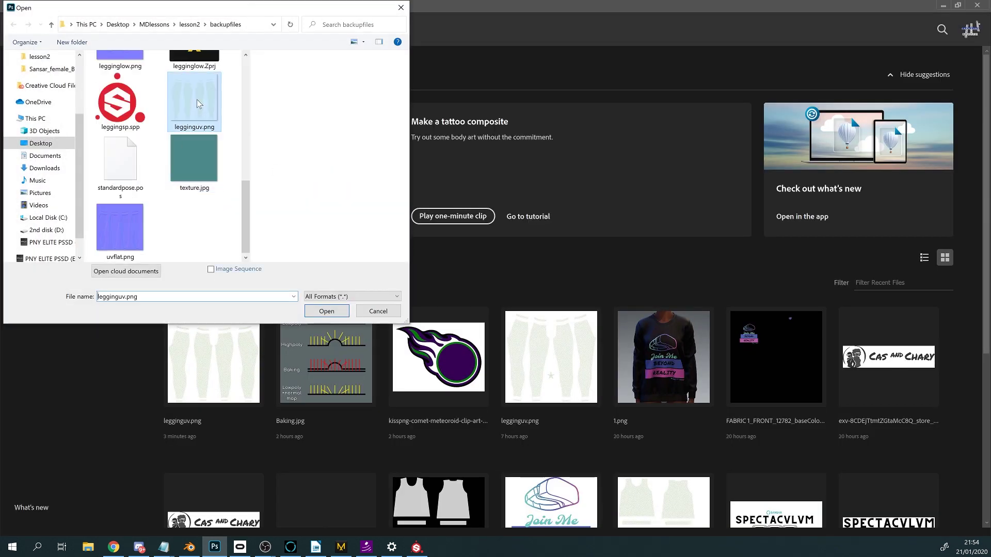
left_click(326, 311)
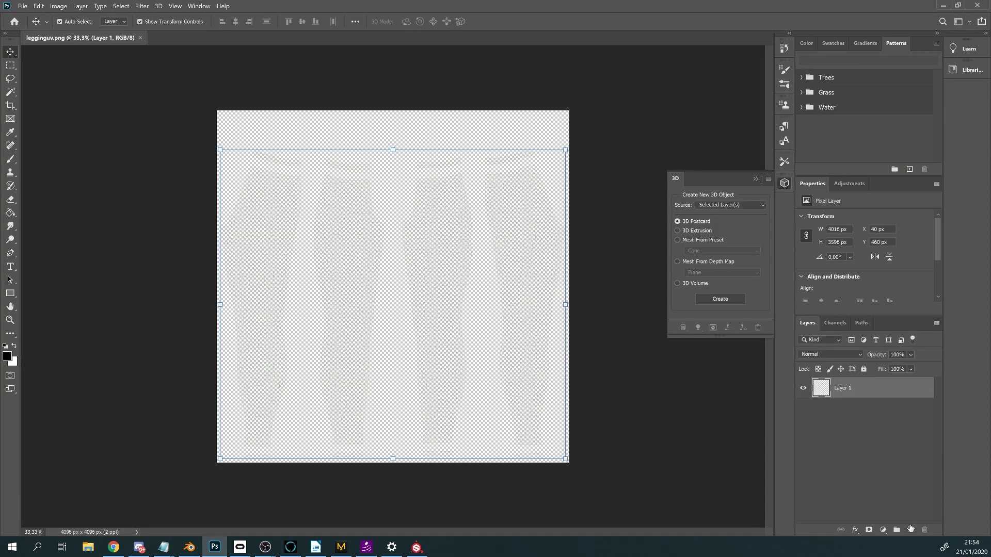
- Add a new layer, fill it with white and place it below the UV layout in Layer 1
left_click(911, 529)
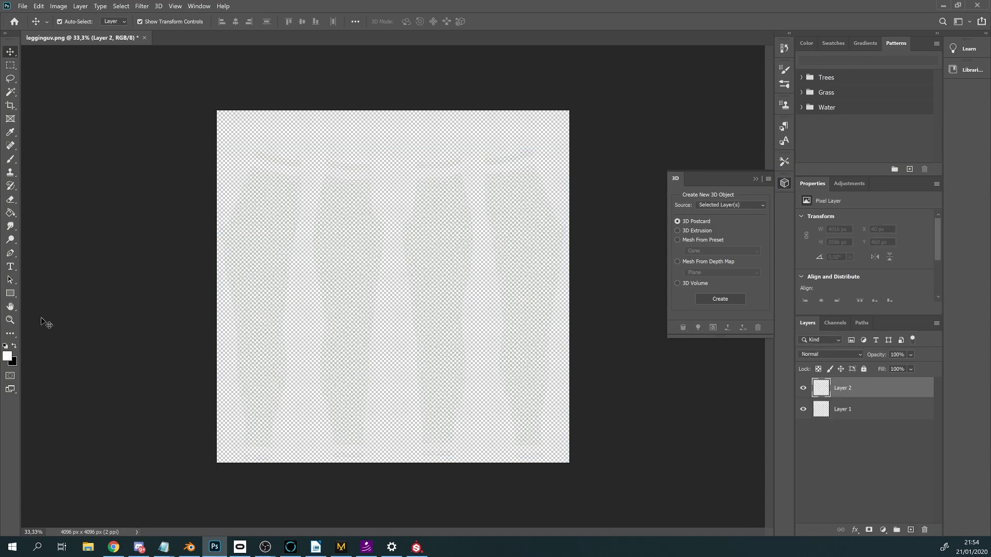
left_click(11, 212)
left_click(400, 281)
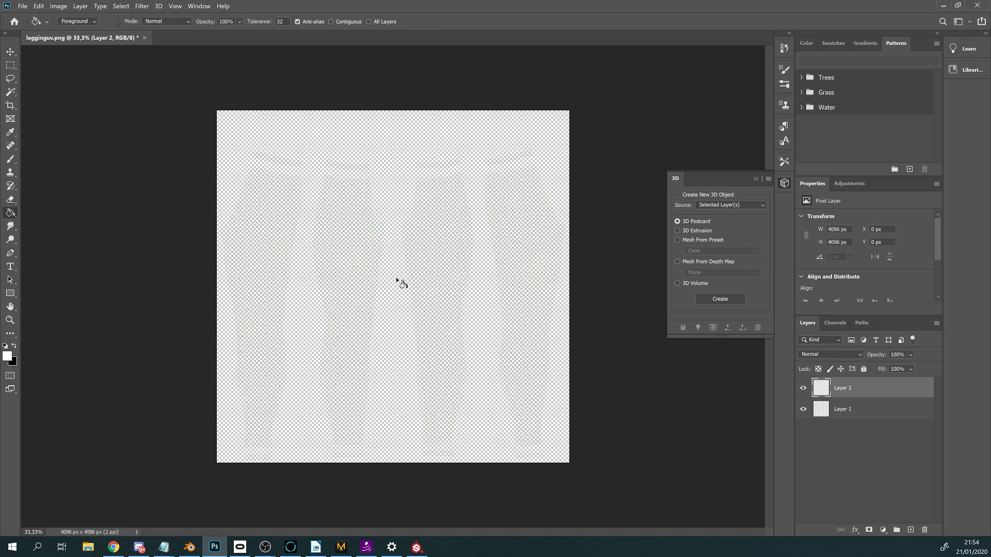
left_click_drag(842, 393, 844, 419)
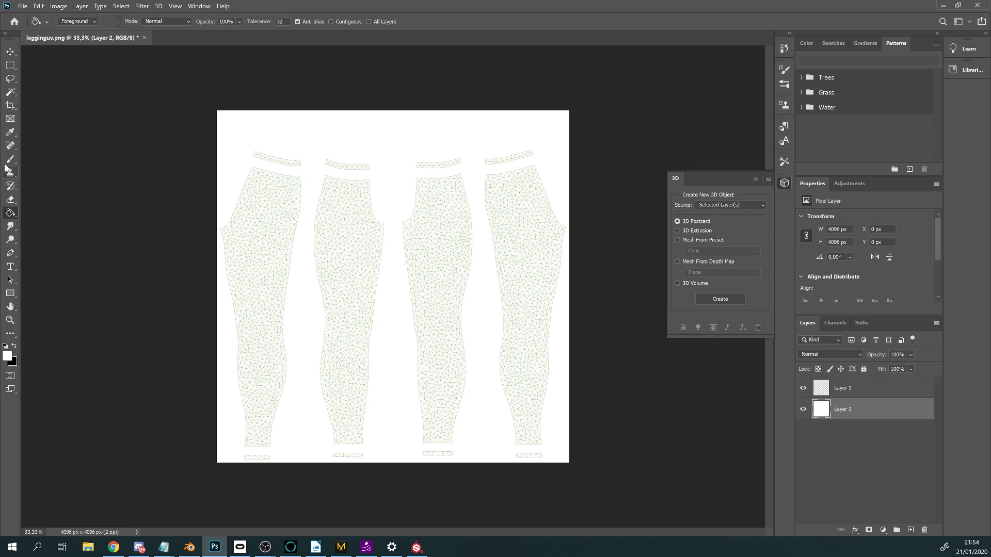
- Select the legging pattern pieces by selecting the empty area of Layer 1 and inverting it, with Layer 1 hidden and Layer 2 active
left_click(11, 93)
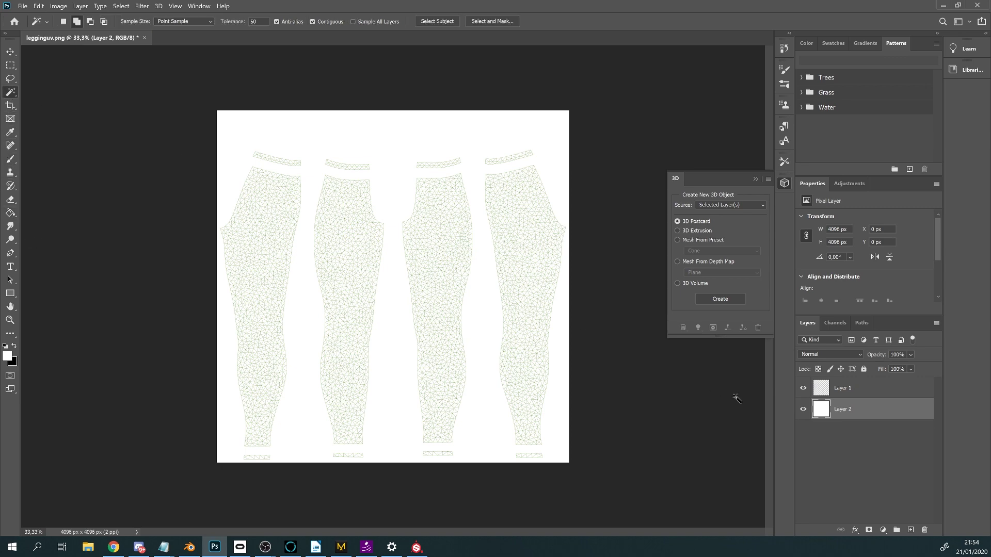
left_click(860, 391)
left_click(442, 140)
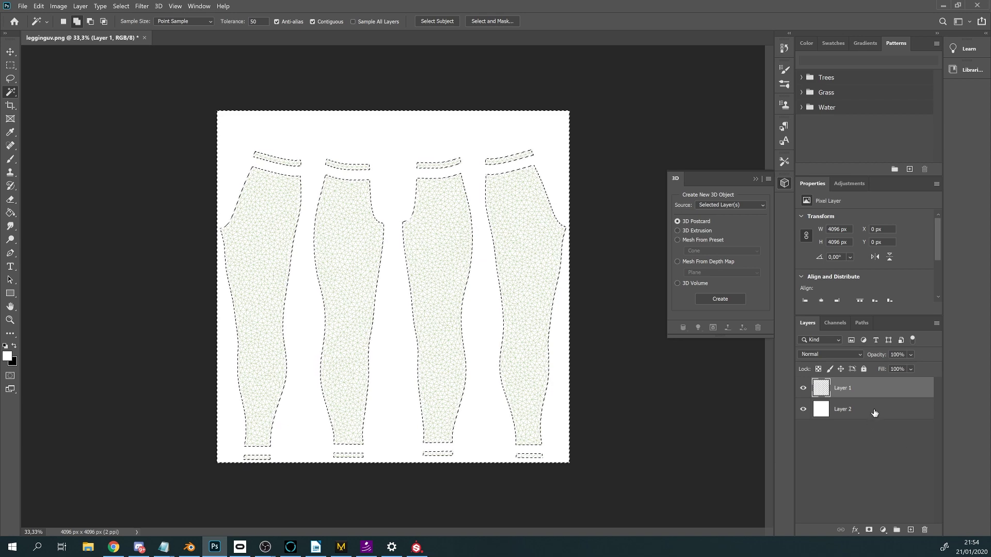
left_click(892, 414)
left_click(803, 388)
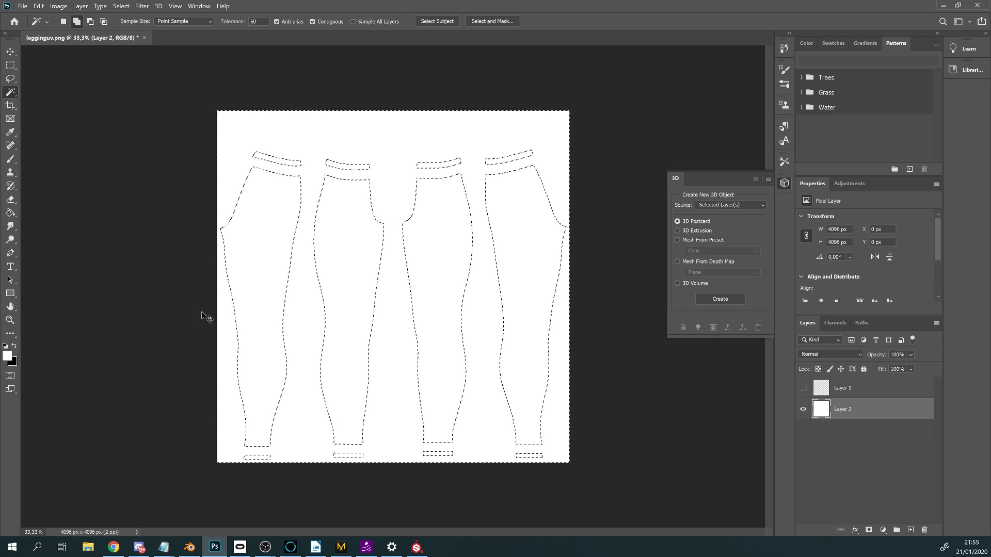
key("ctrl+shift+i")
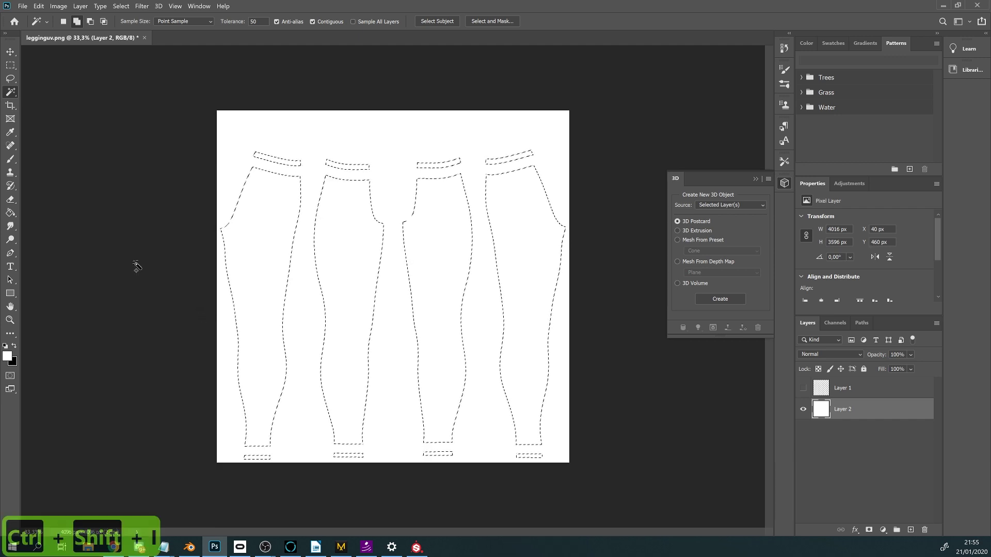
- Fill the selected pattern pieces with black on Layer 2 and deselect them
left_click(11, 212)
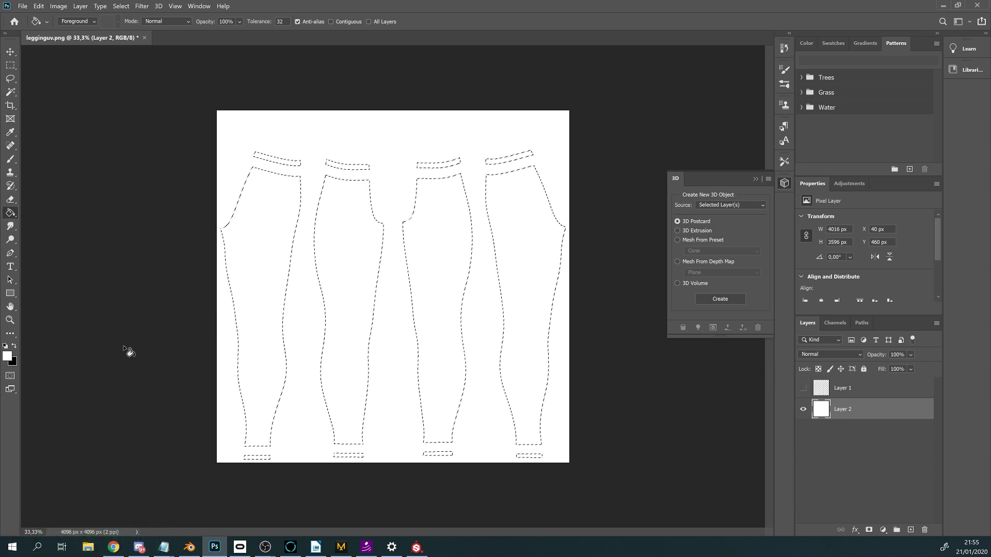
key("x")
left_click(257, 248)
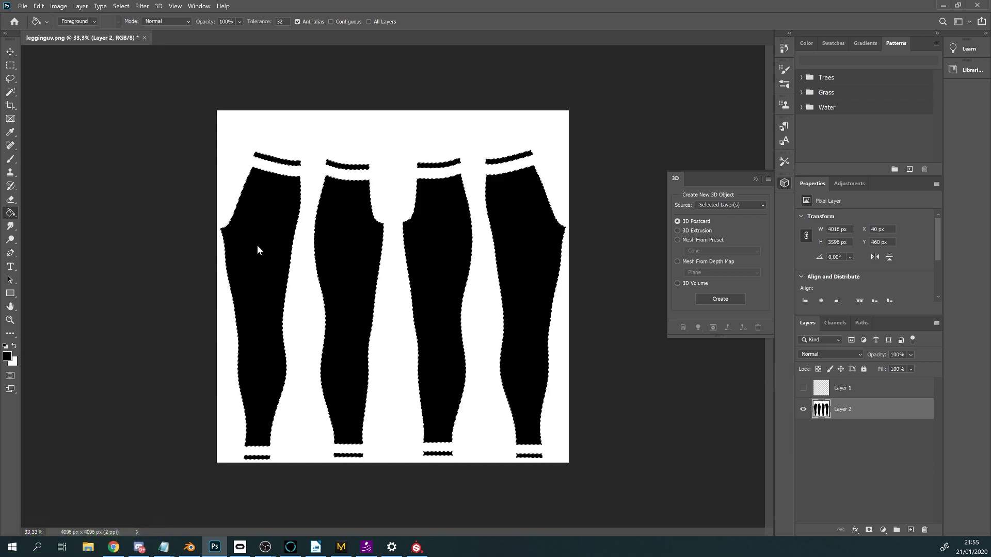
key("ctrl+s")
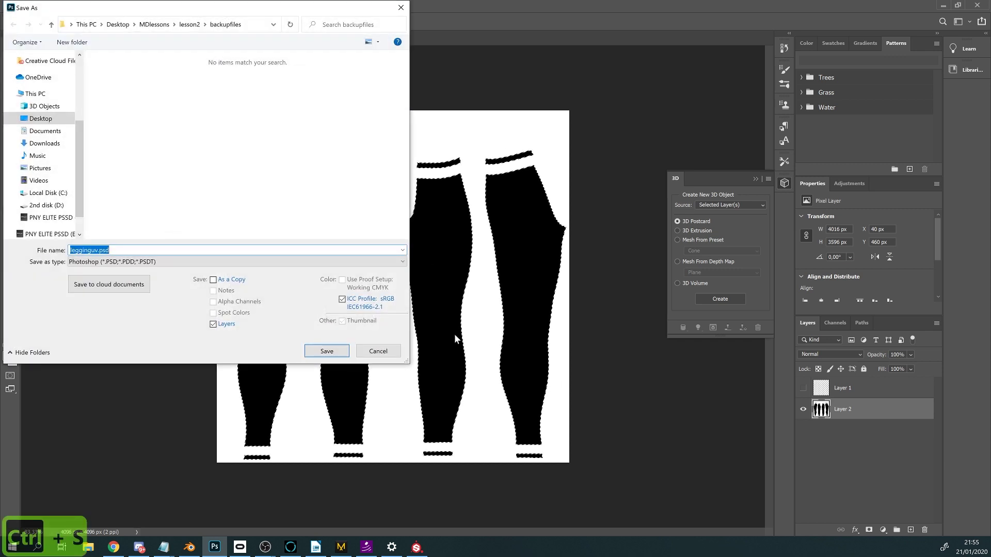
left_click(385, 351)
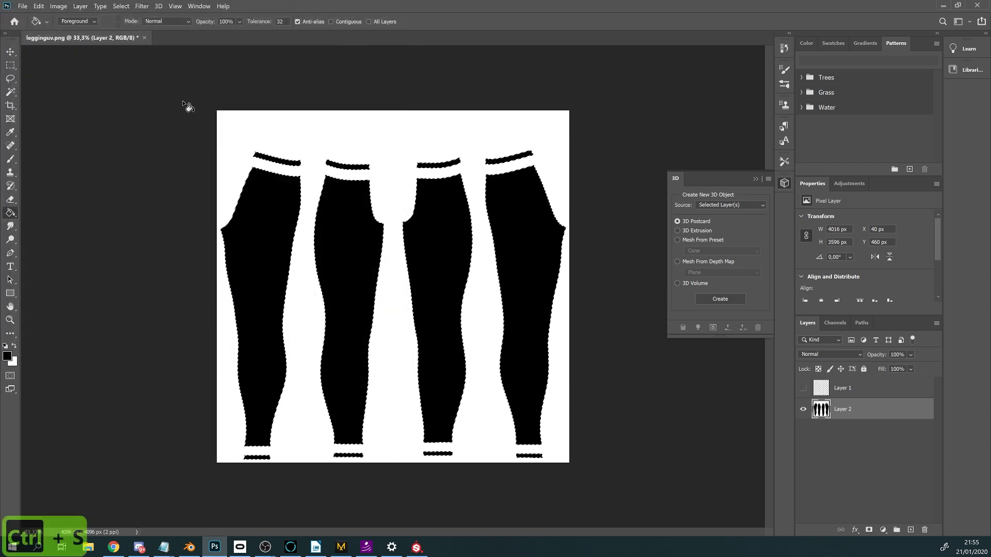
key("ctrl+d")
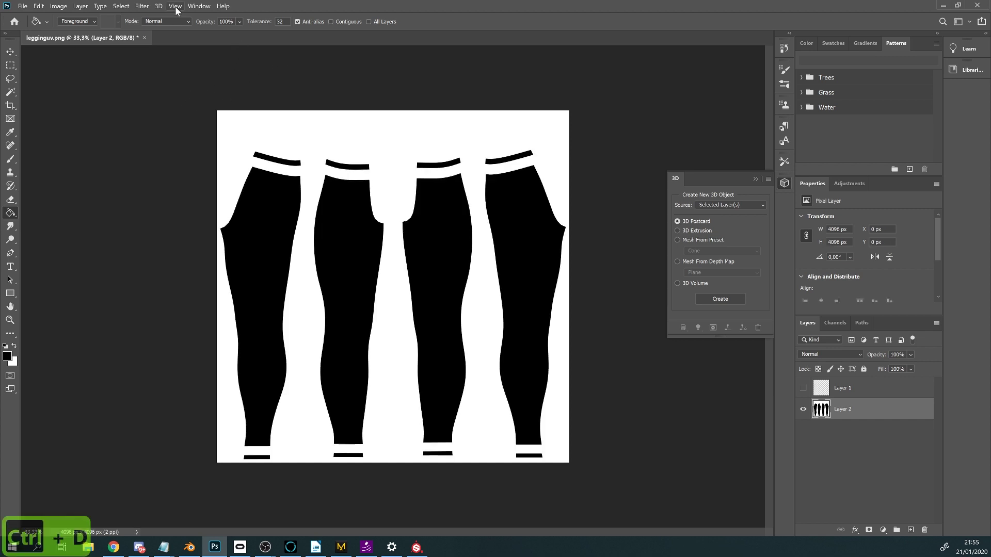
- Generate a normal map from the black-and-white pattern on Layer 2, accepting the current filter settings
left_click(158, 7)
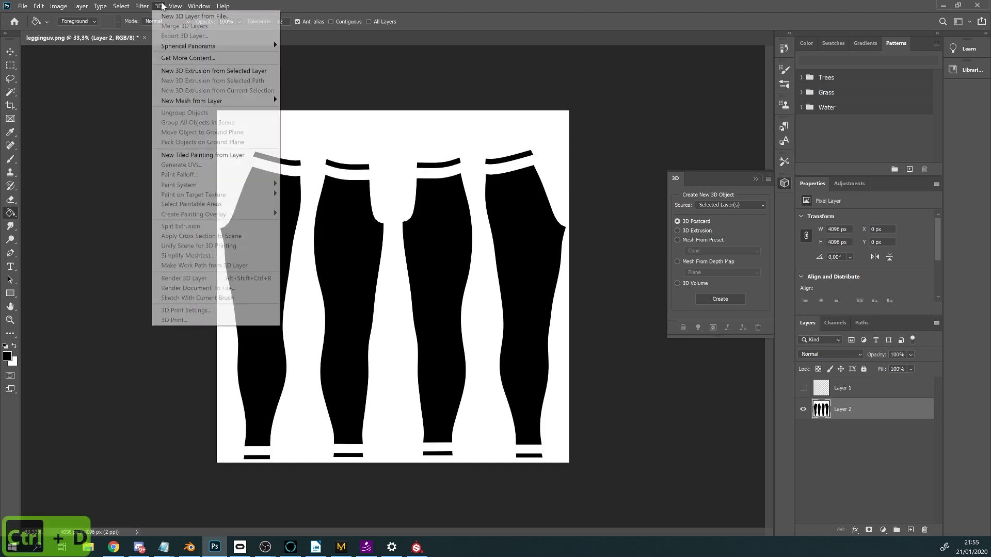
mouse_move(146, 7)
mouse_move(190, 103)
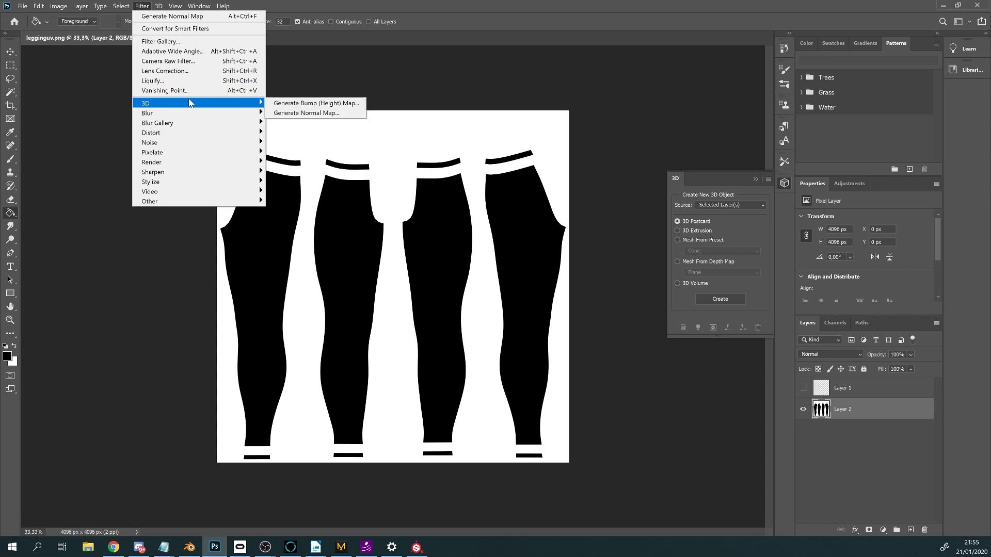
left_click(320, 114)
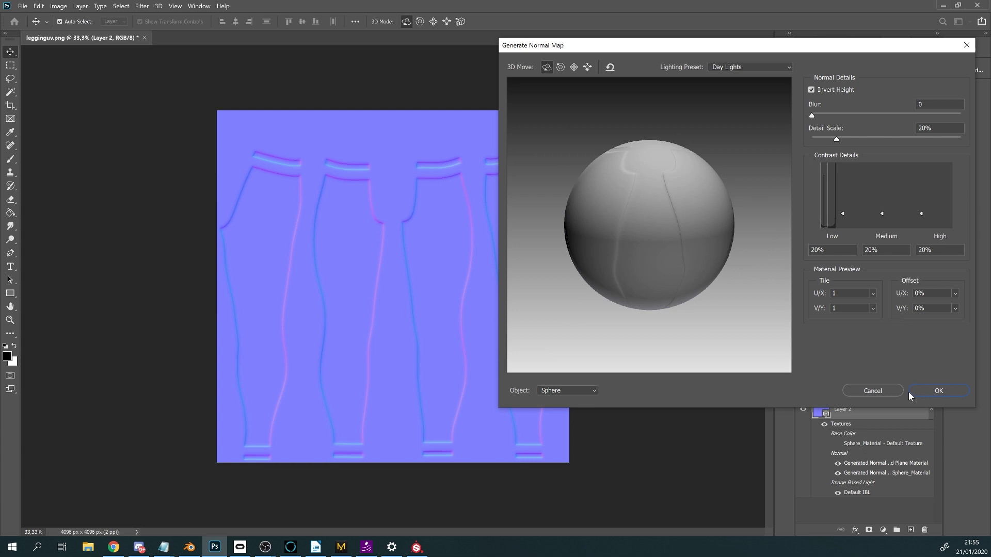
left_click(932, 392)
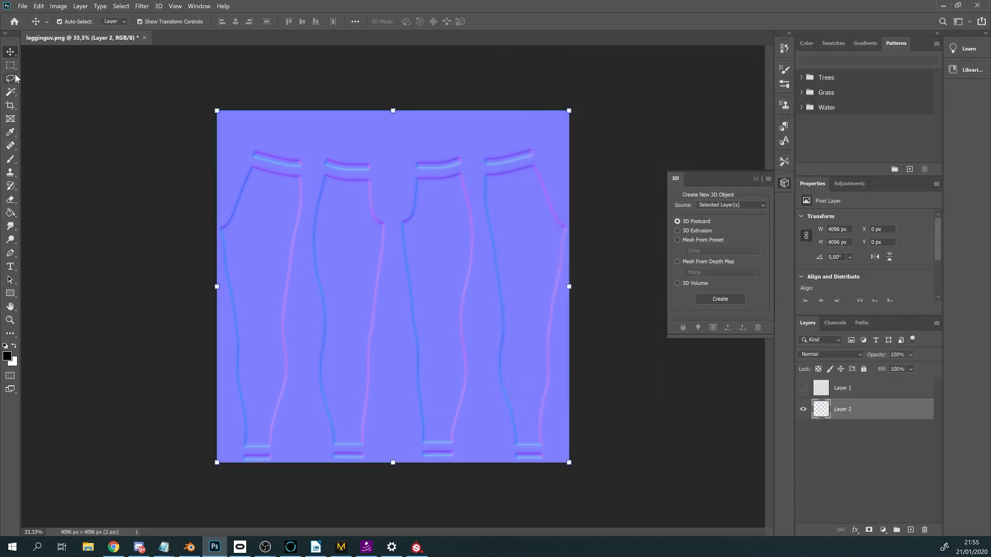
- Save the normal map as a PNG in the backupfiles folder, replacing the existing uvflat.png
left_click(22, 6)
left_click(70, 127)
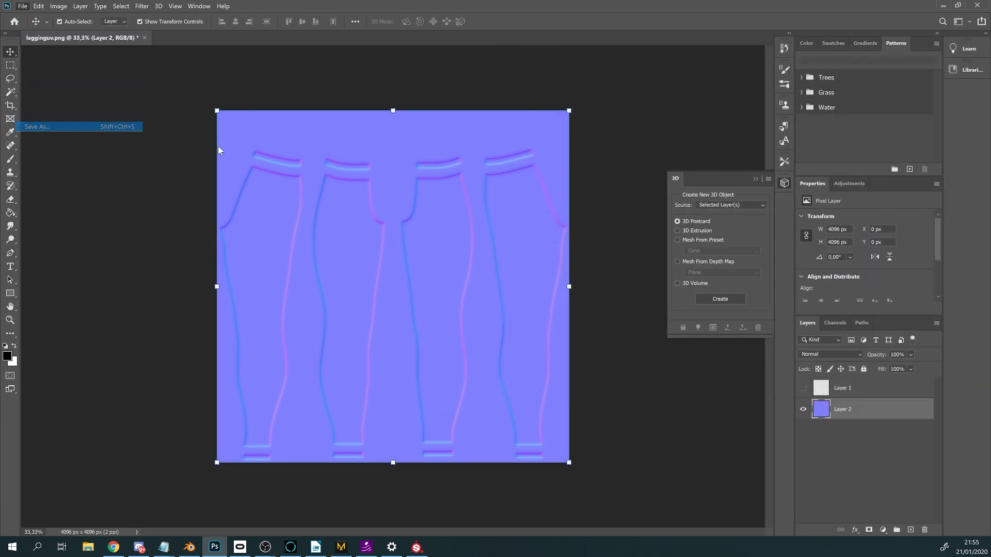
left_click(375, 262)
left_click(227, 412)
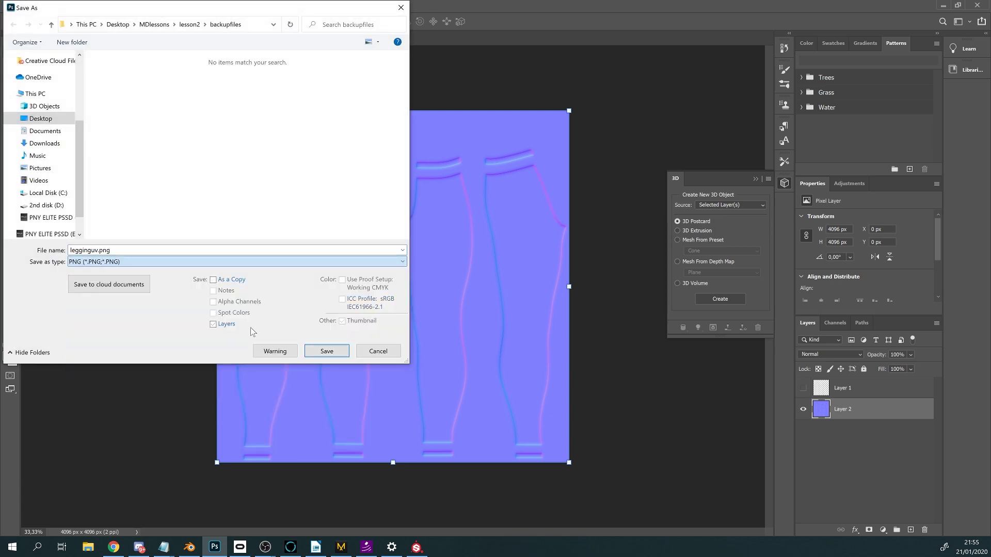
left_click(181, 147)
left_click(338, 352)
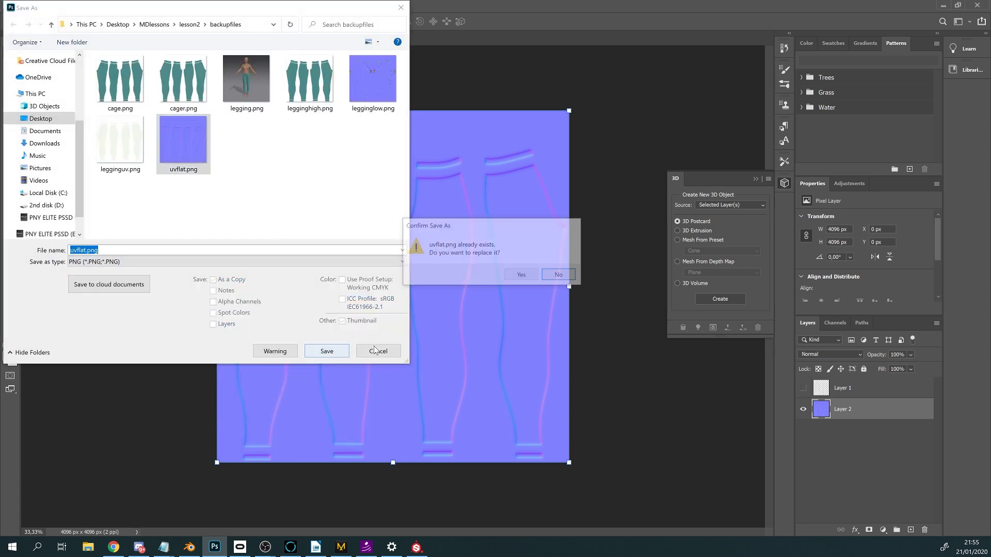
left_click(523, 274)
left_click(434, 234)
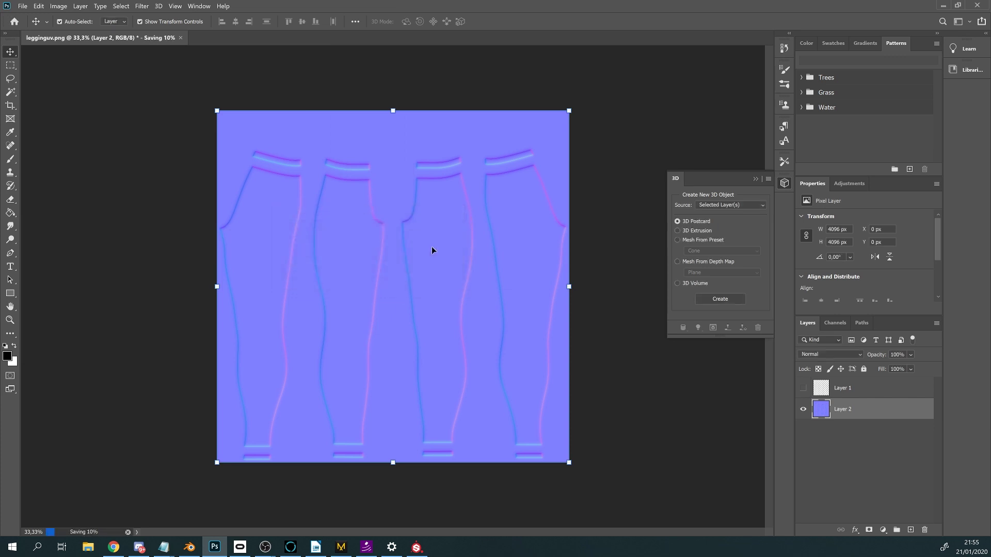
- Switch to Substance Painter, assign the updated uvflat texture as Fill layer 1's normal map and check the leggings from front and back
left_click(417, 547)
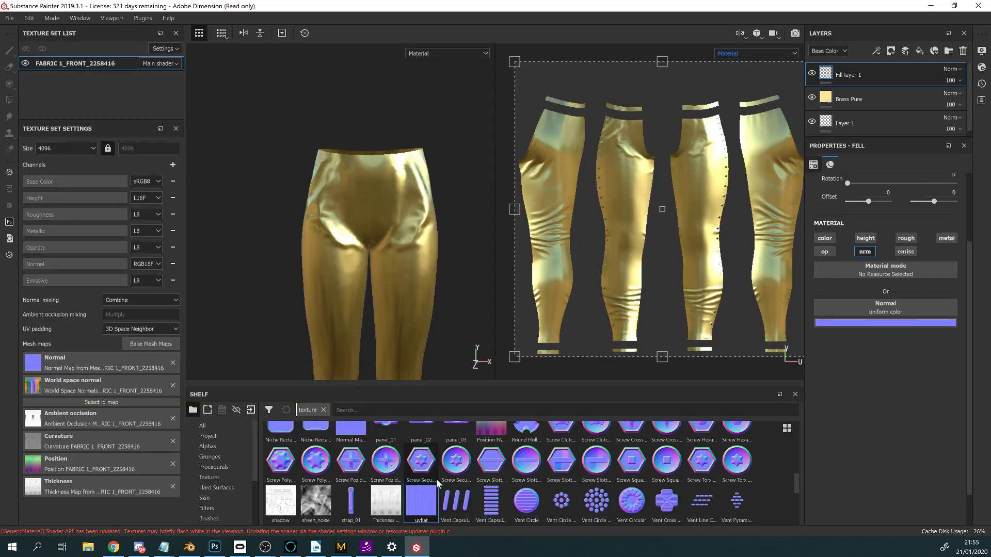
right_click(423, 504)
left_click(448, 476)
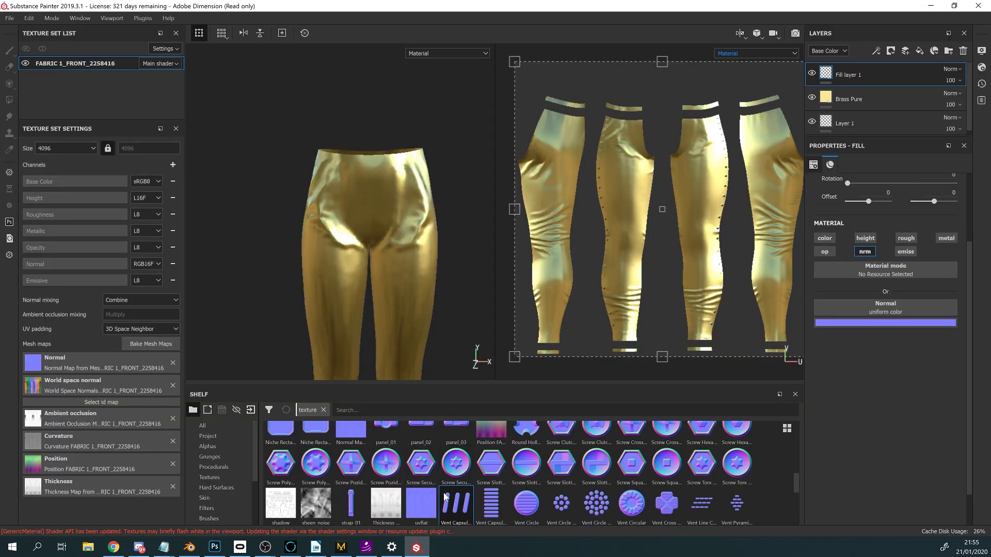
left_click_drag(423, 505, 878, 310)
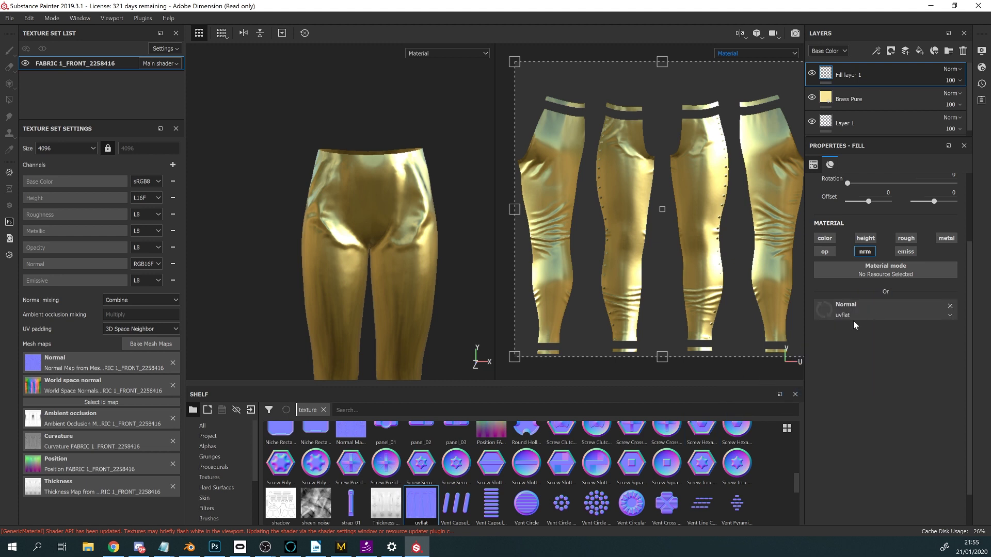
scroll(419, 305, "down", 3)
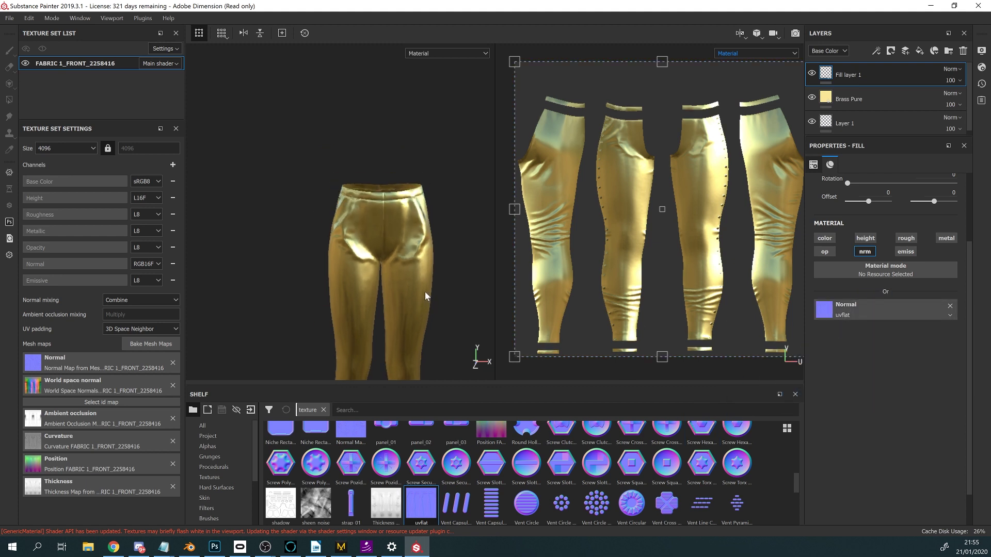
middle_click_drag(424, 289, 401, 180, "alt")
left_click_drag(413, 230, 316, 259, "alt")
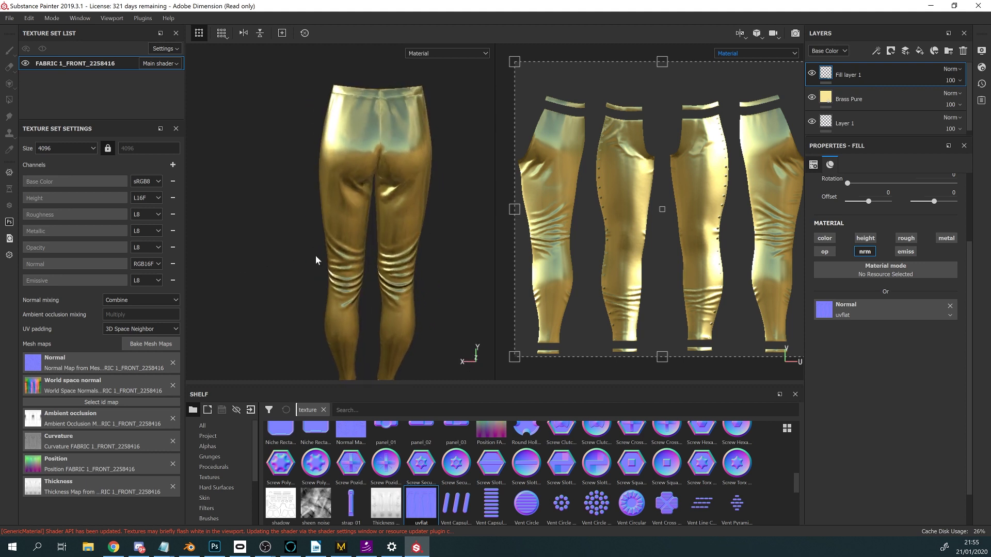
- Examine the seams and folds of the gold leggings from the back, side and front, and in the UV view
scroll(346, 173, "up", 3)
middle_click_drag(346, 173, 336, 177, "alt")
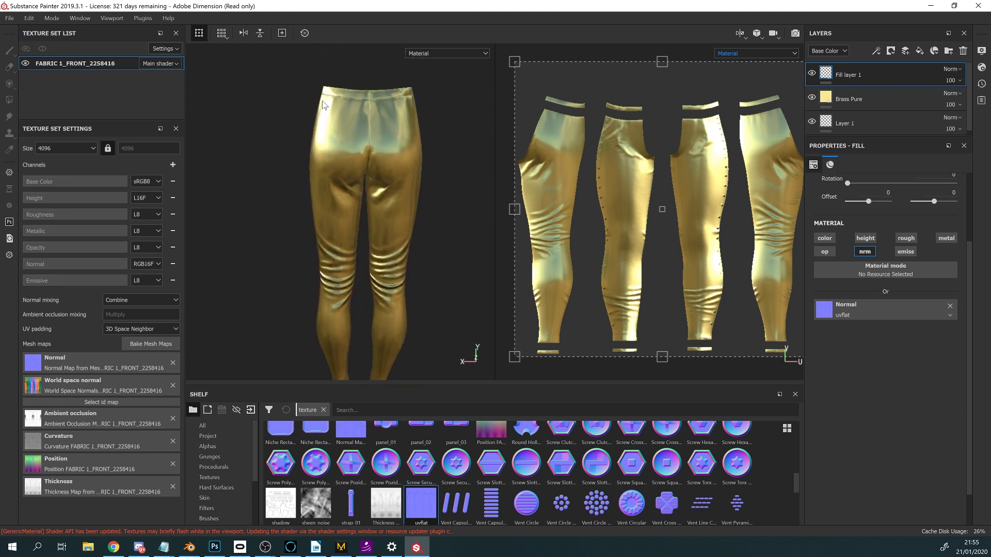
left_click_drag(376, 128, 479, 161, "alt")
middle_click_drag(287, 226, 347, 203, "alt")
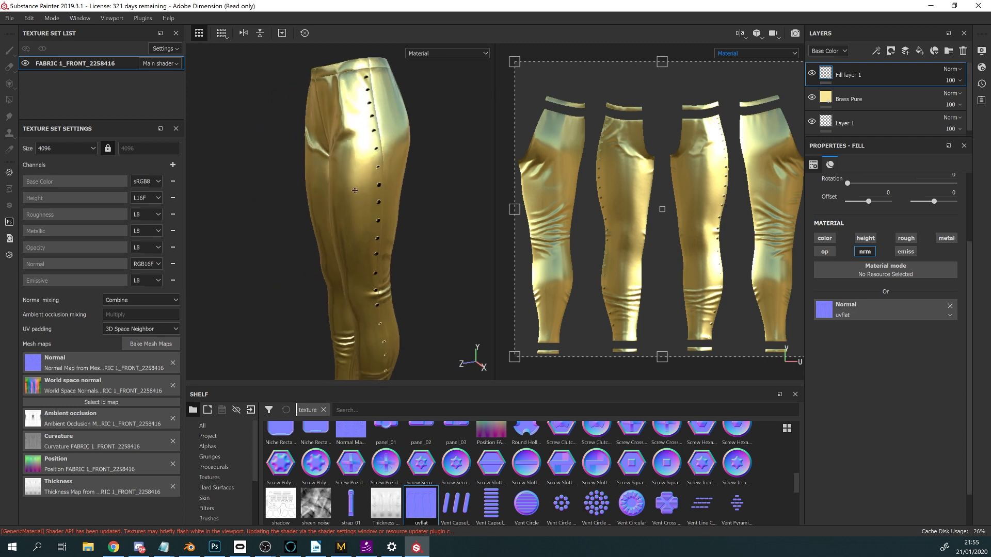
left_click_drag(349, 202, 424, 210, "alt")
mouse_move(396, 222)
middle_mouse_down("alt")
mouse_move(396, 211)
mouse_move(391, 221)
middle_mouse_up("alt")
scroll(387, 219, "down", 2)
scroll(390, 221, "up", 1)
scroll(601, 200, "up", 2)
scroll(741, 228, "down", 1)
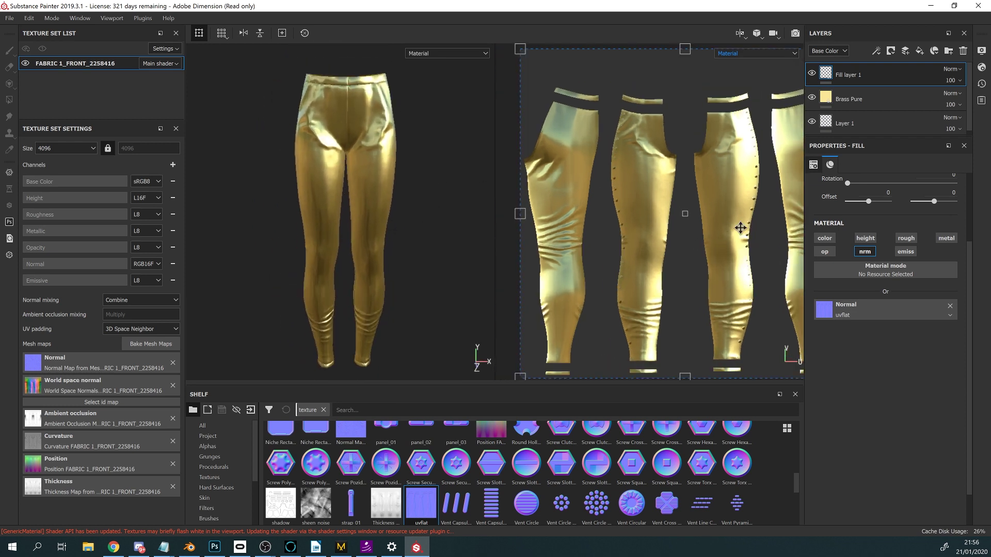
scroll(697, 226, "down", 1)
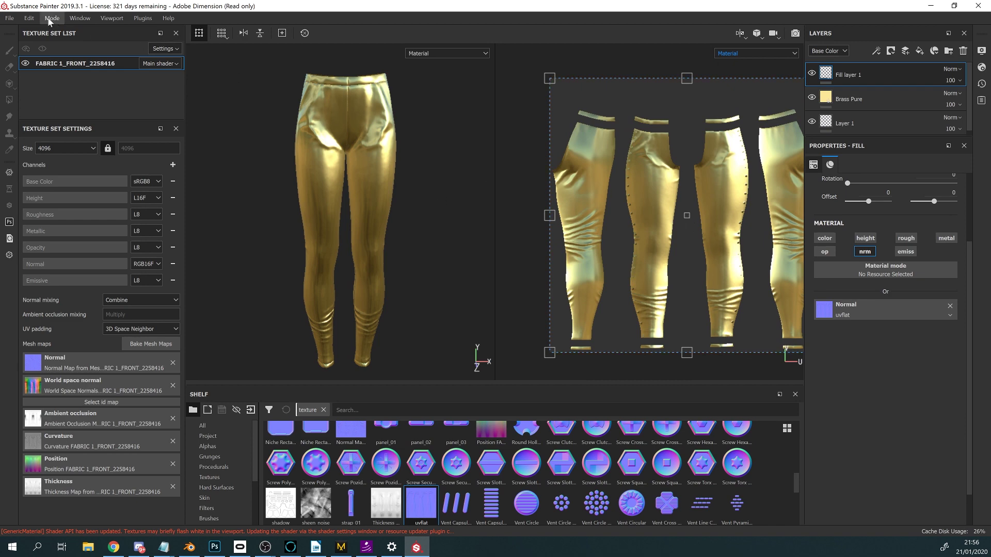
- Start a texture export and set its output folder to backupfiles inside lesson2
left_click(9, 18)
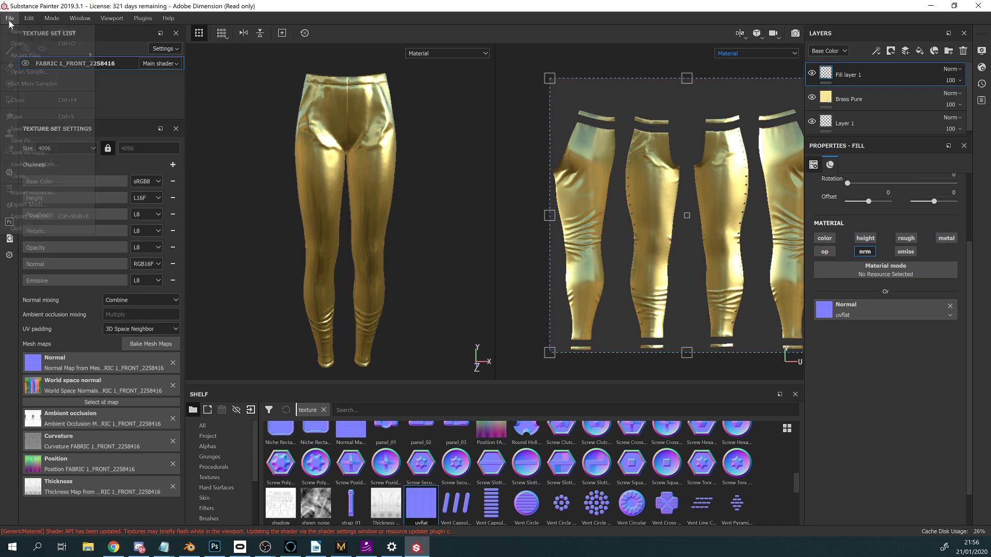
left_click(46, 217)
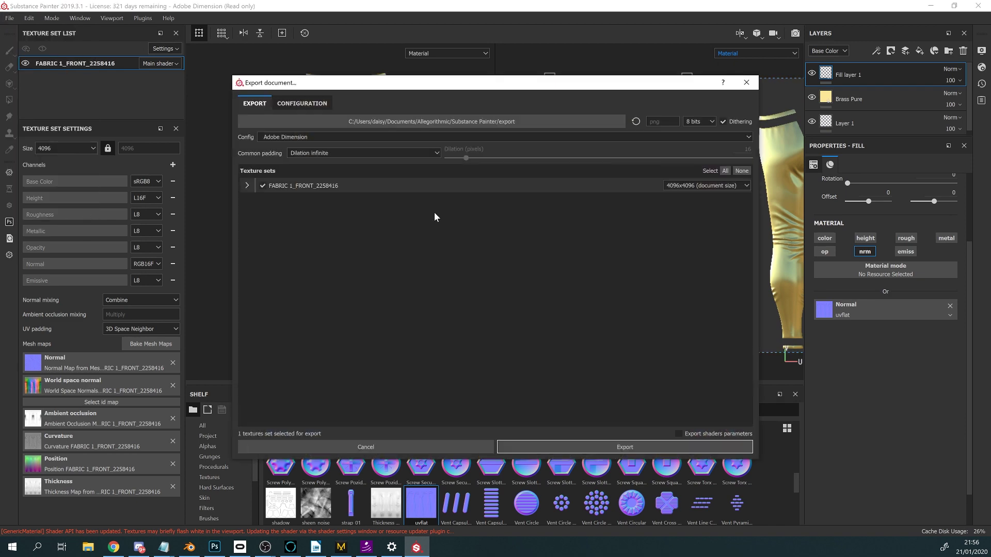
left_click(429, 122)
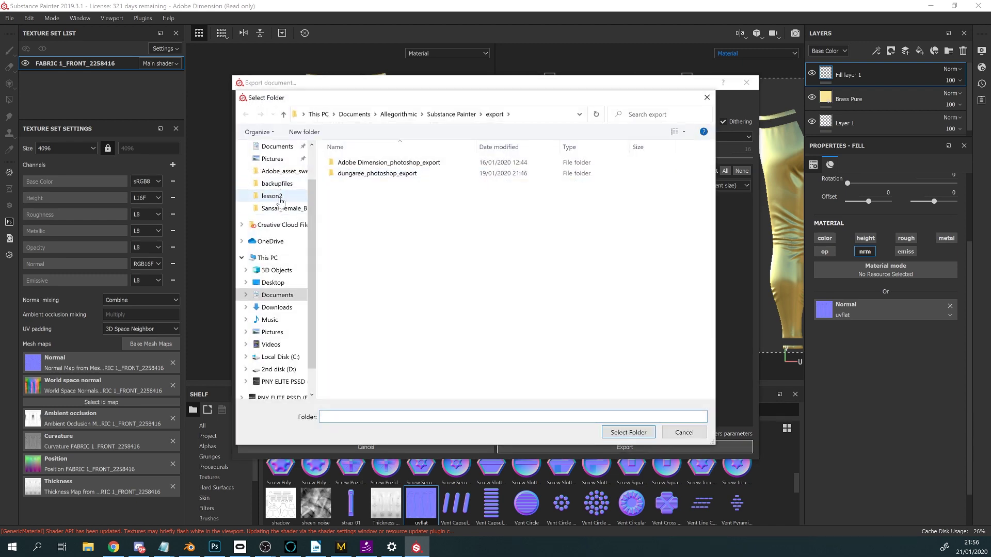
left_click(281, 184)
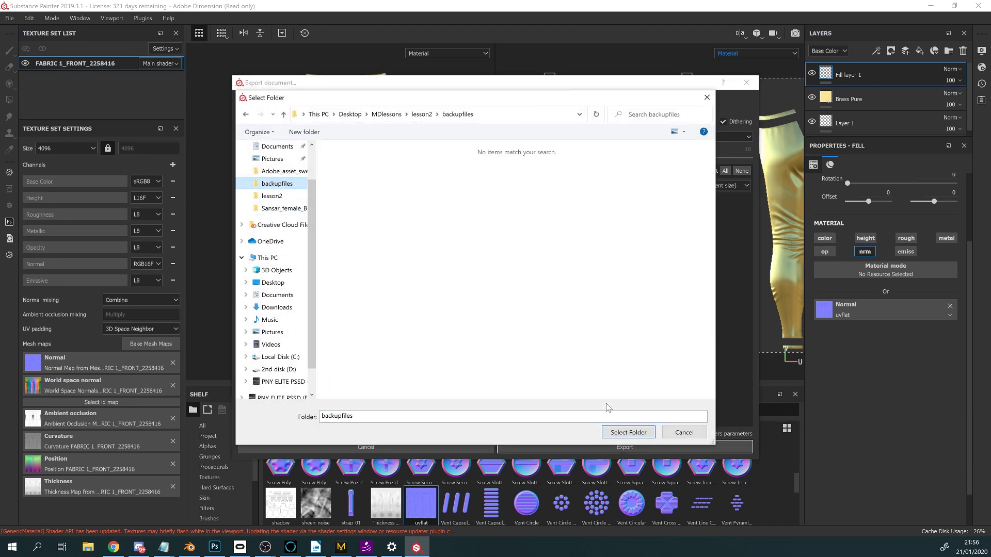
left_click(628, 432)
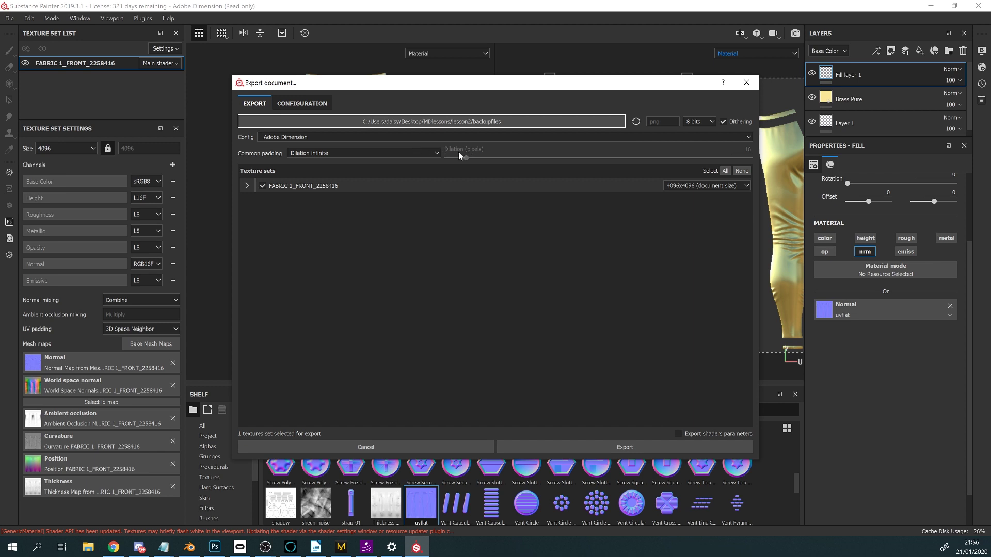
- Keep the Adobe Dimension export config and set the common padding to Dilation + Transparent with a dilation of 15 pixels
left_click(416, 137)
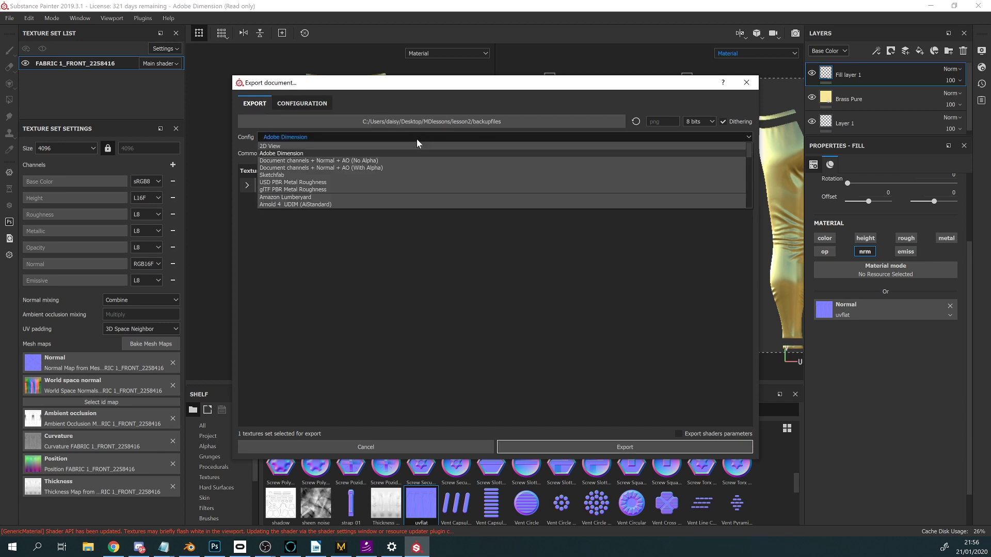
left_click(416, 138)
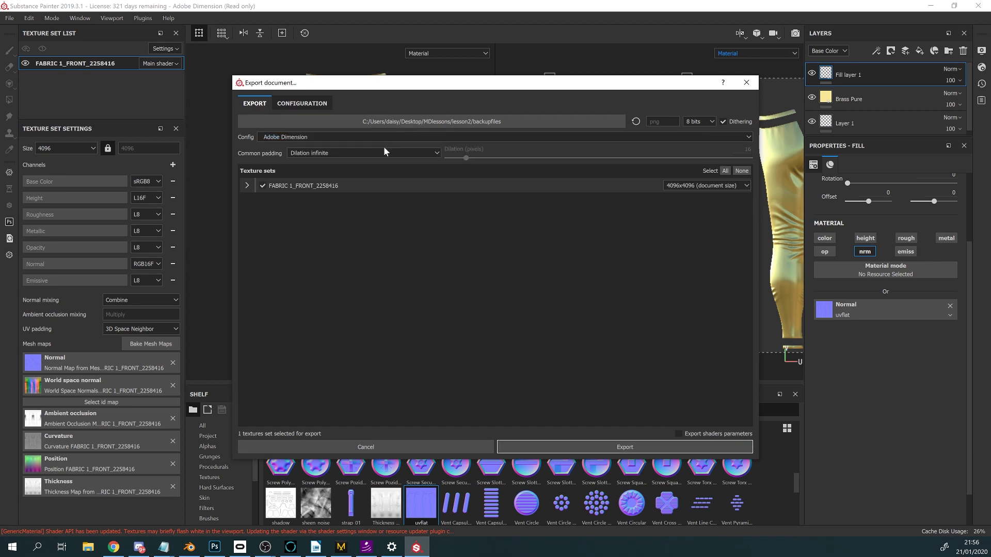
left_click(438, 153)
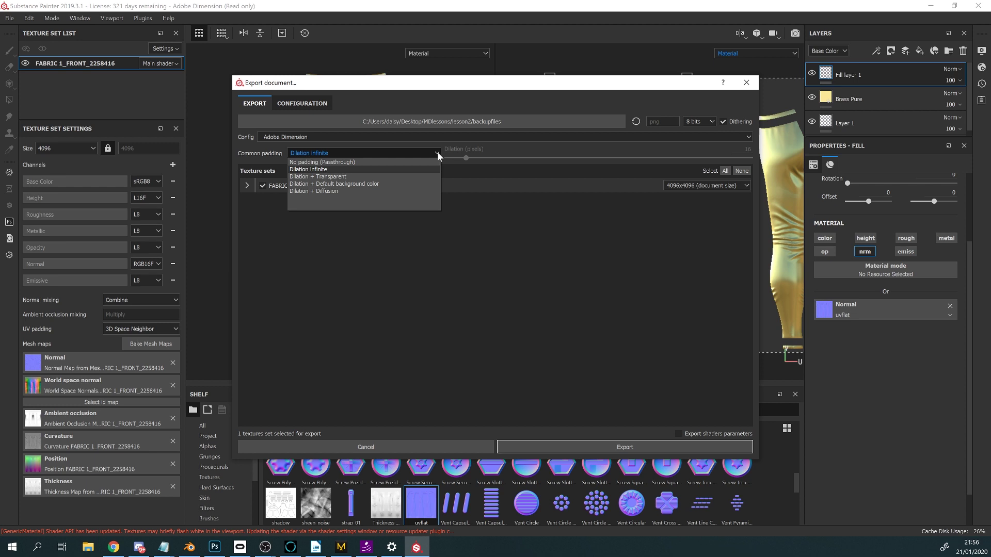
left_click(386, 176)
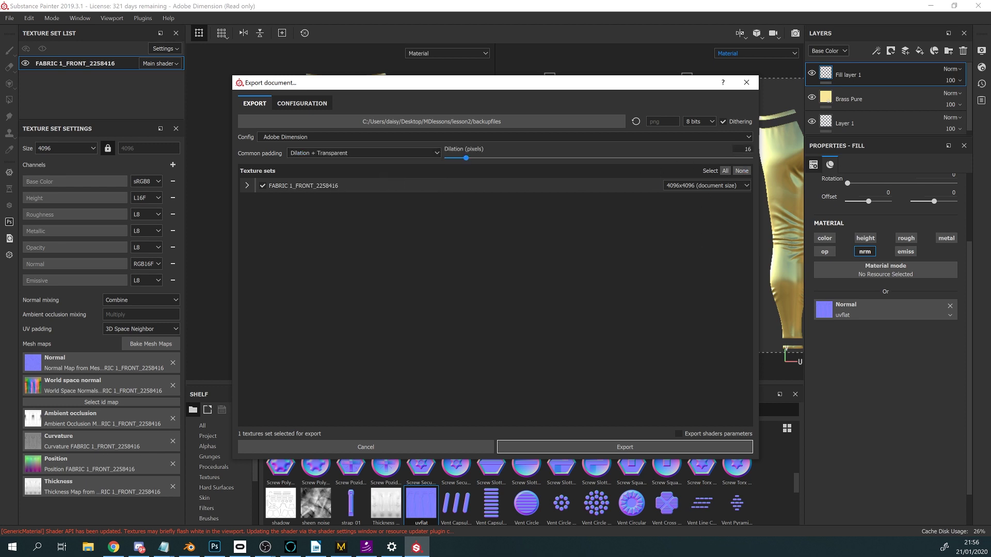
left_click(743, 148)
type("15")
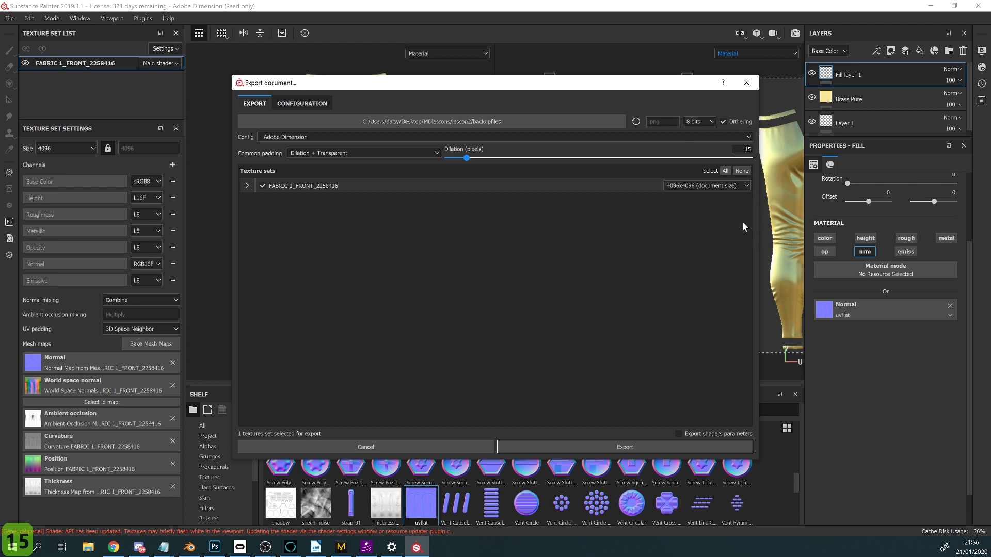
- Set the texture set's export size to 1024x1024 and export the textures
left_click(693, 186)
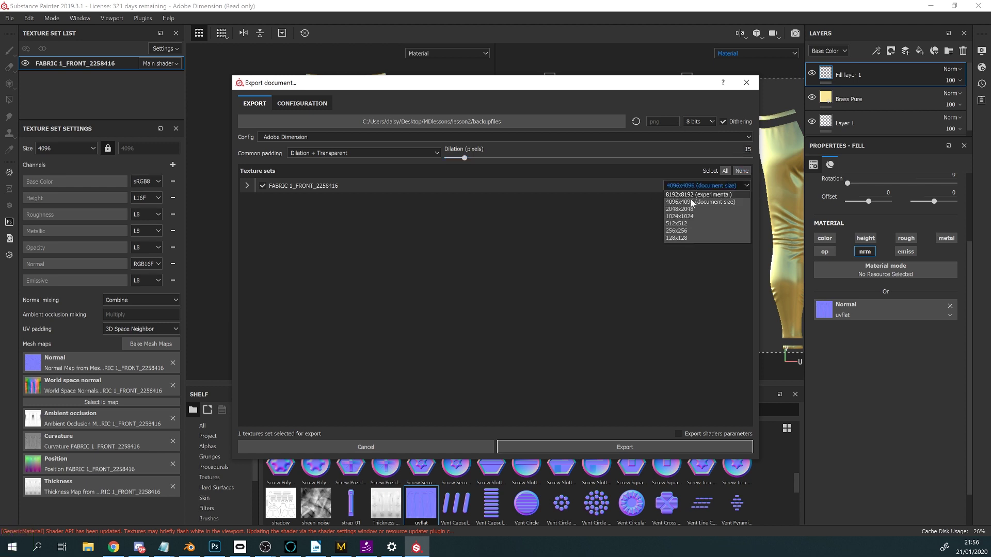
left_click(686, 207)
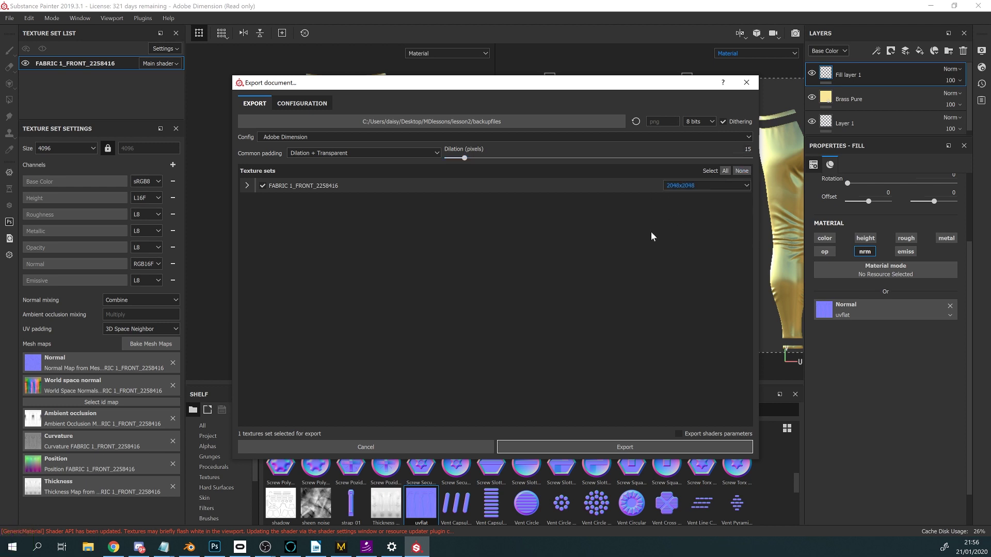
left_click(710, 186)
left_click(692, 216)
left_click(600, 442)
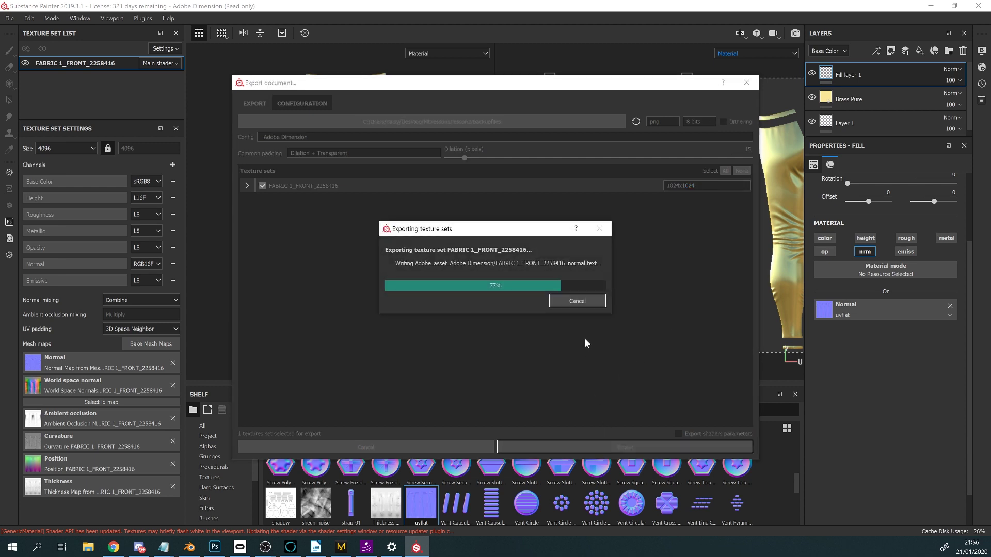
- Open the exported Adobe_asset_Adobe Dimension folder and preview the normal and base color maps in an enlarged preview area
left_click(469, 281)
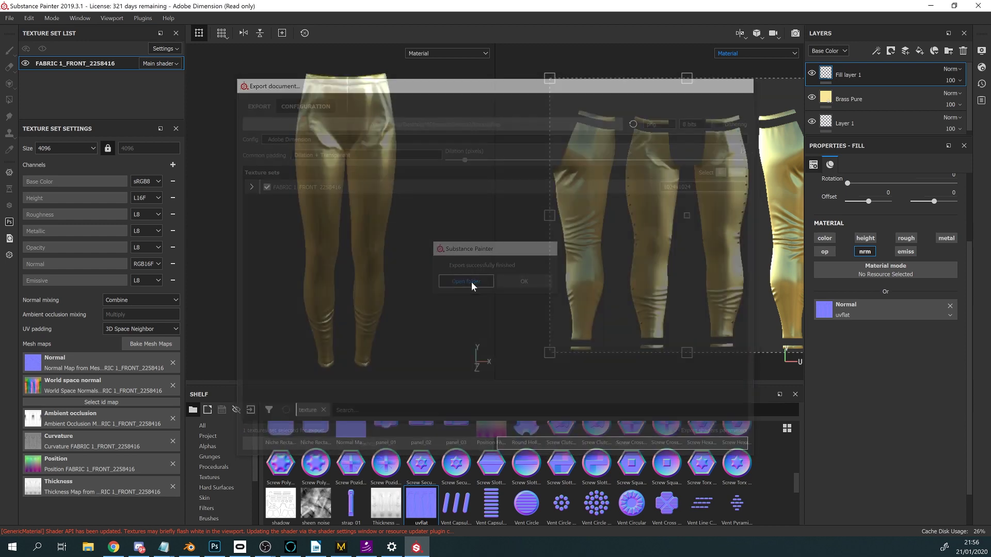
double_click(347, 175)
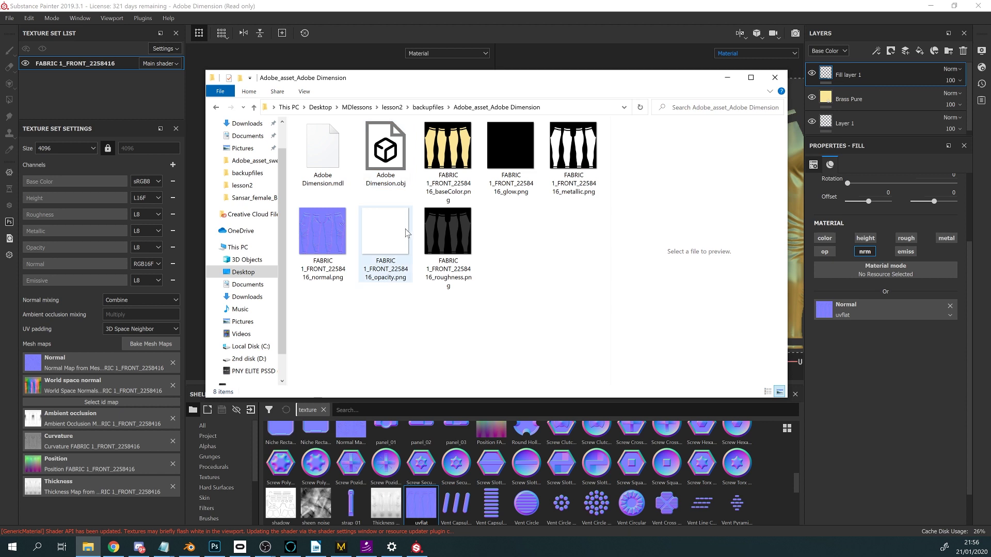
left_click(322, 232)
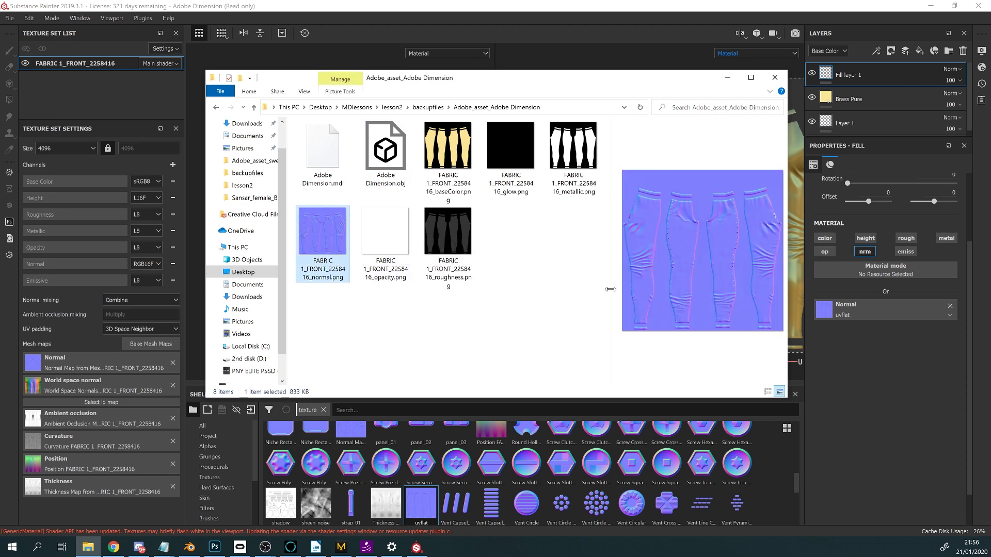
left_click_drag(611, 289, 520, 298)
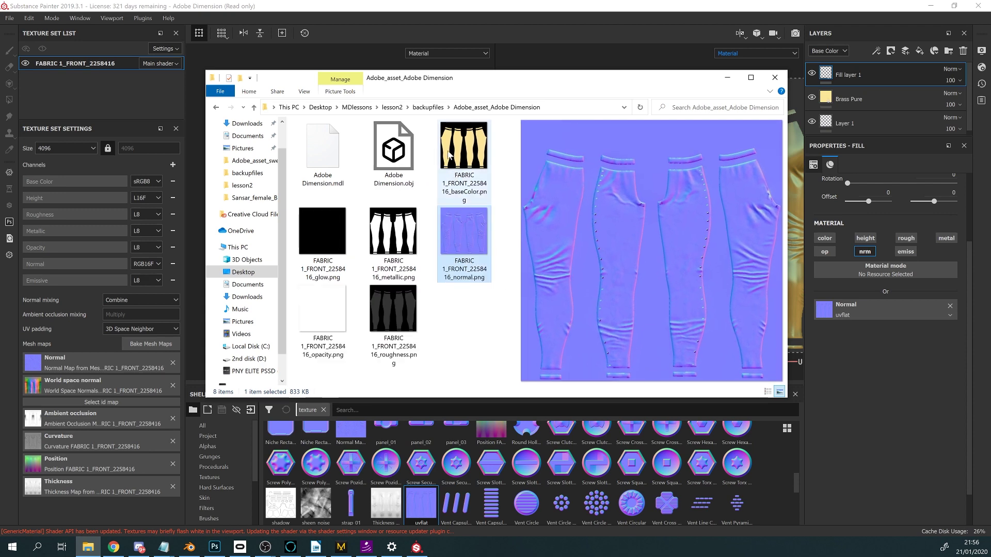
left_click(478, 158)
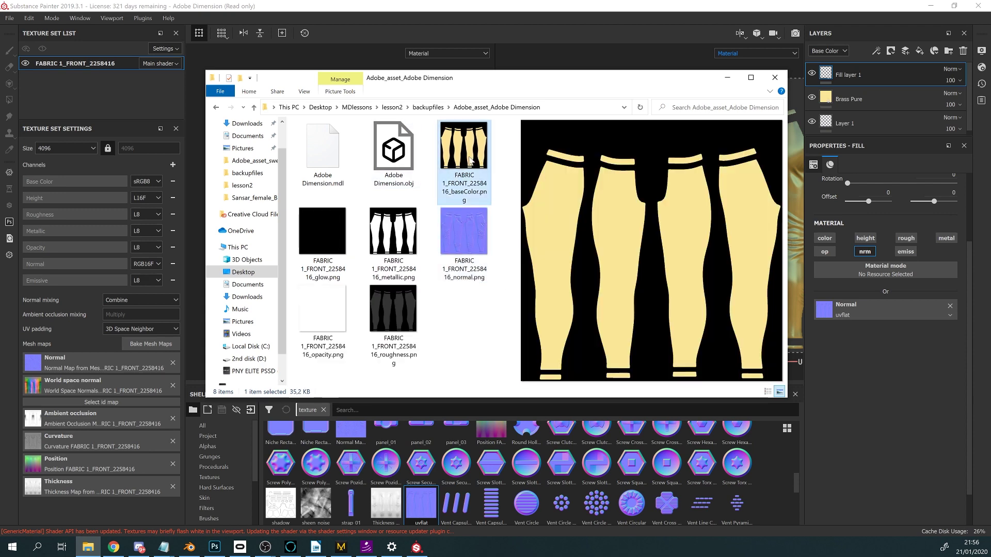
- Delete the glow and opacity maps from the exported textures, previewing the metallic and normal maps in between
left_click(319, 227)
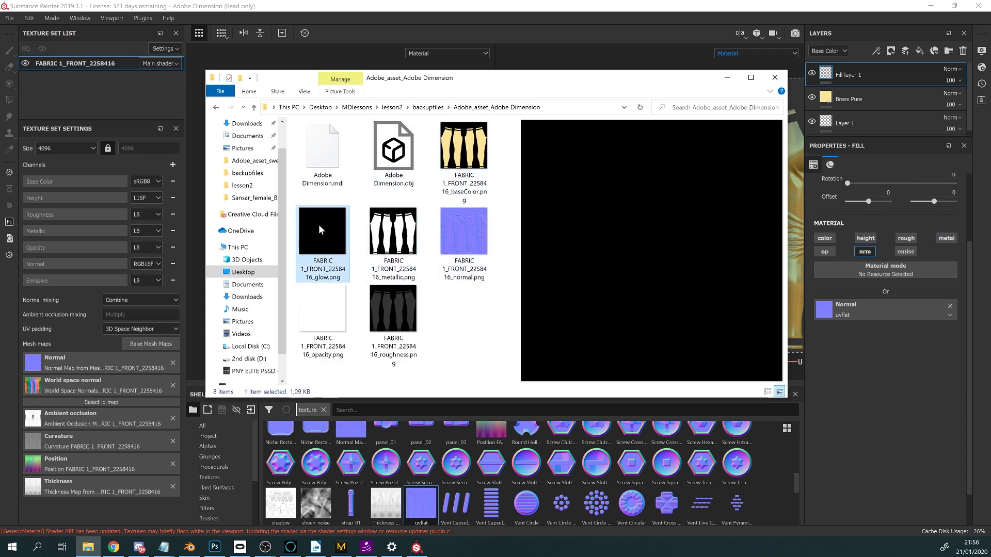
key("Delete")
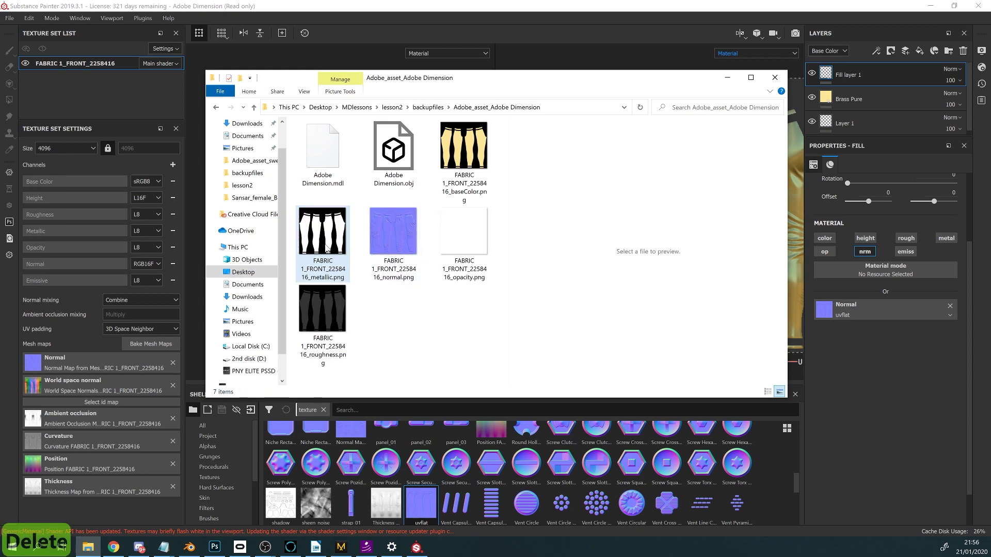
left_click(326, 249)
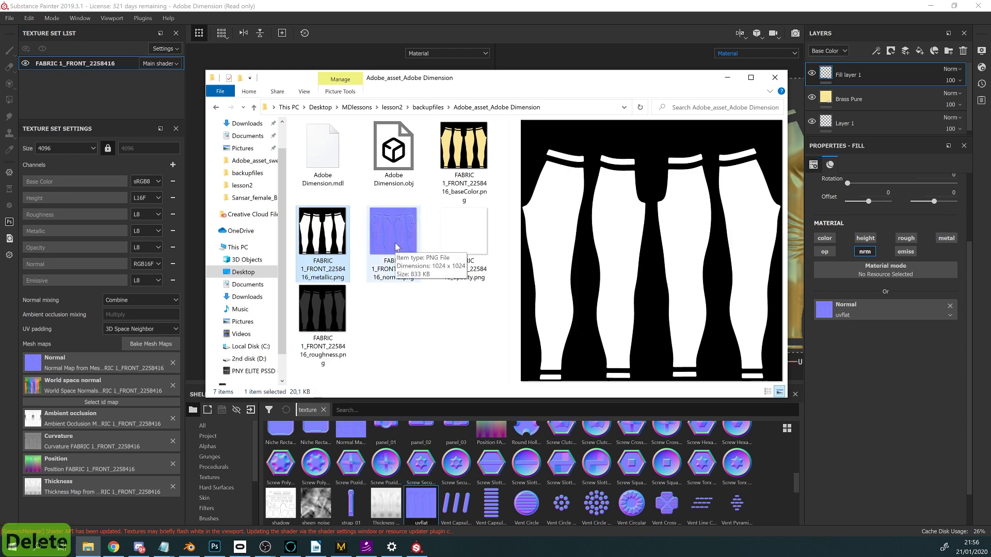
left_click(394, 243)
left_click(478, 248)
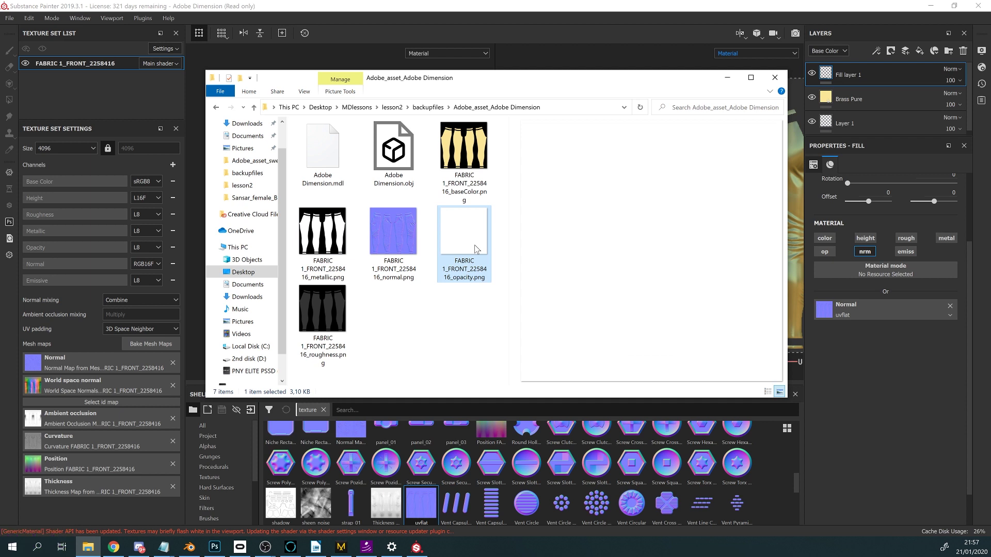
key("Delete")
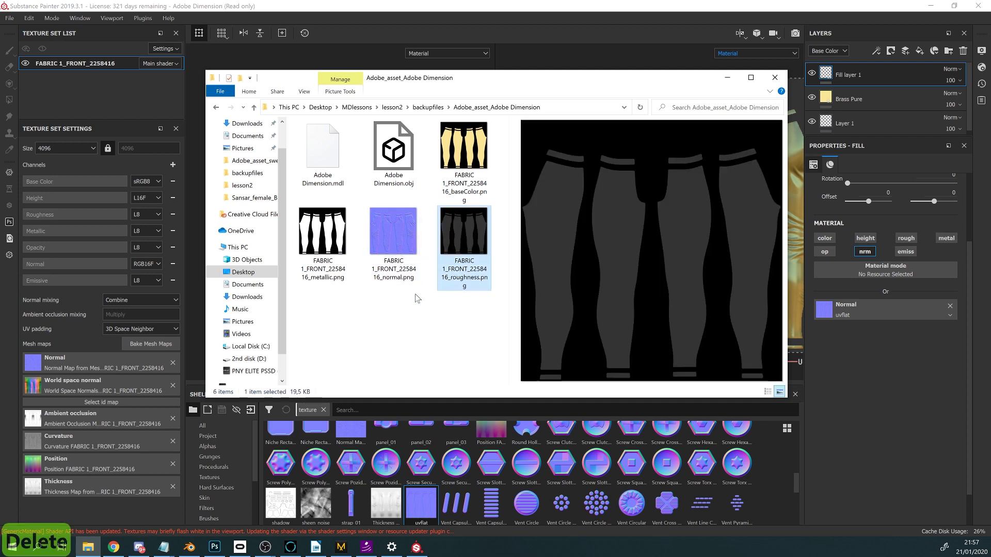
- Check the exported normal, metallic and base color maps once more in the preview
left_click(395, 243)
left_click(333, 252)
left_click(393, 240)
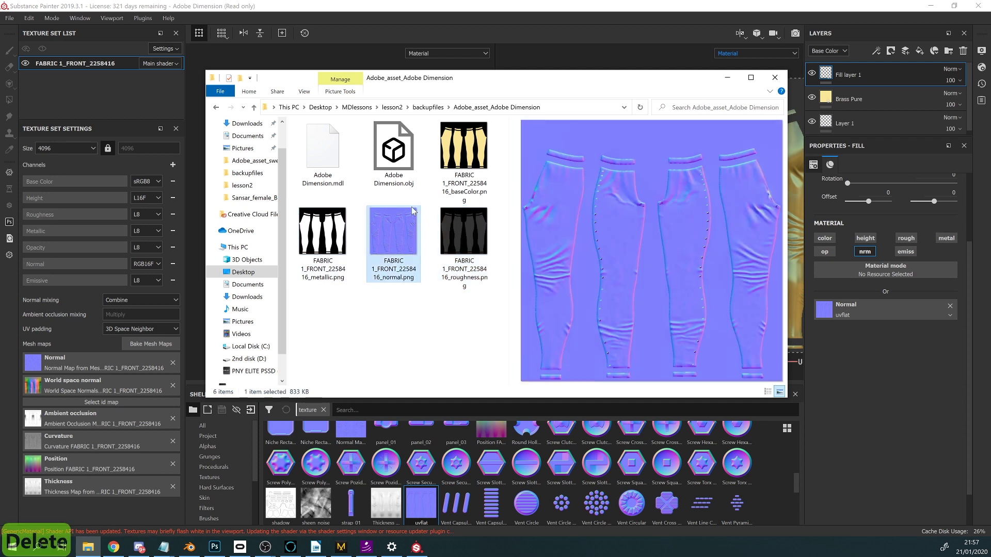
left_click(446, 153)
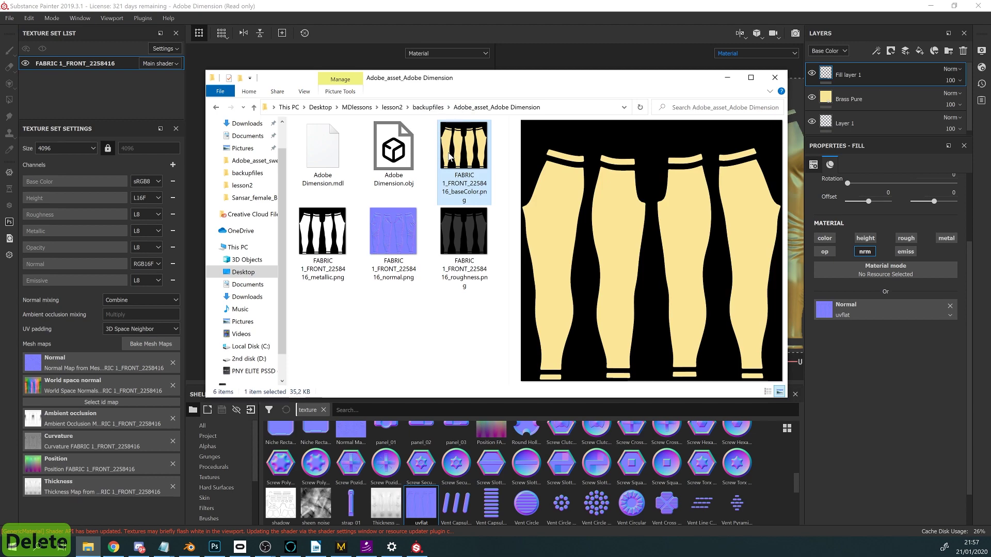
- Minimize the open windows down to the desktop, closing Marvelous Designer's UV Snapshot dialog along the way
left_click(727, 77)
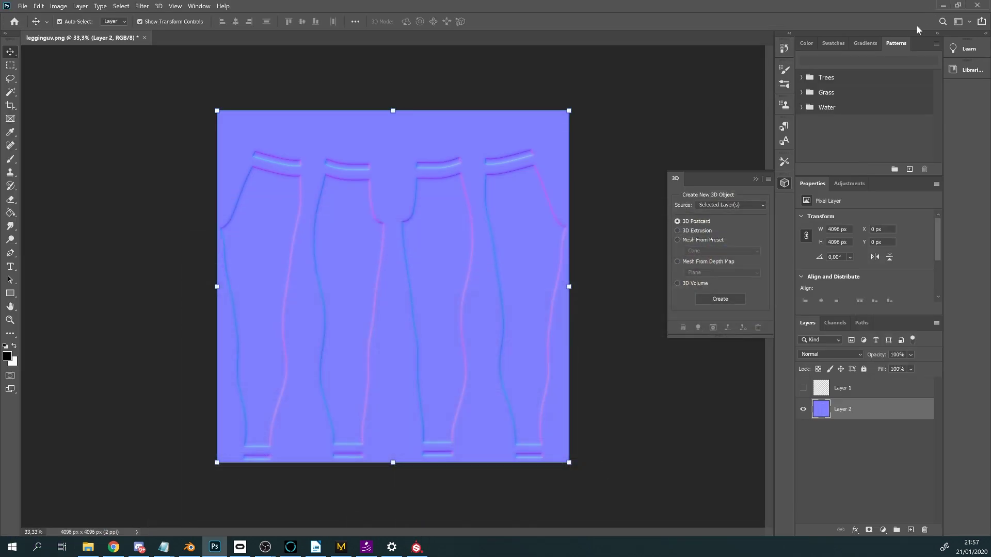
left_click(943, 5)
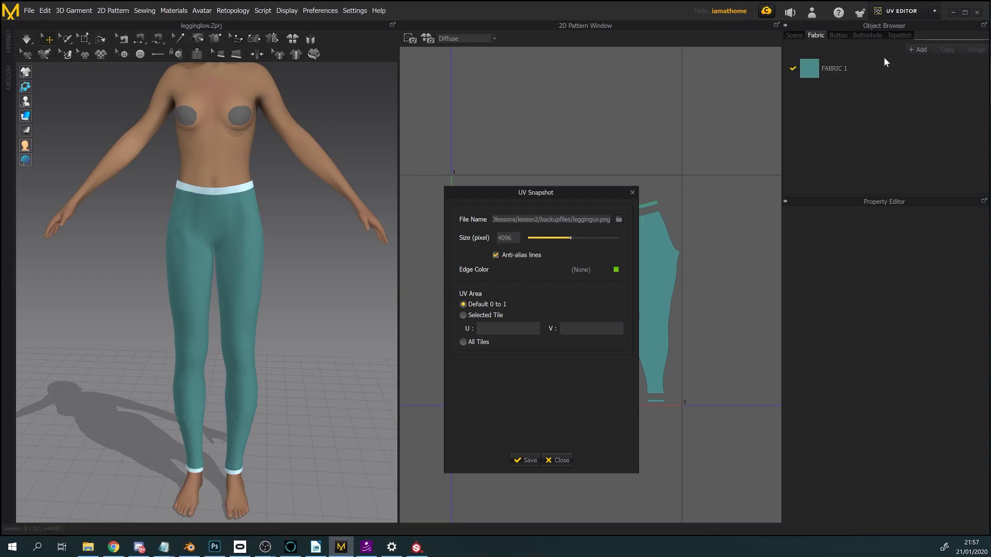
left_click(559, 460)
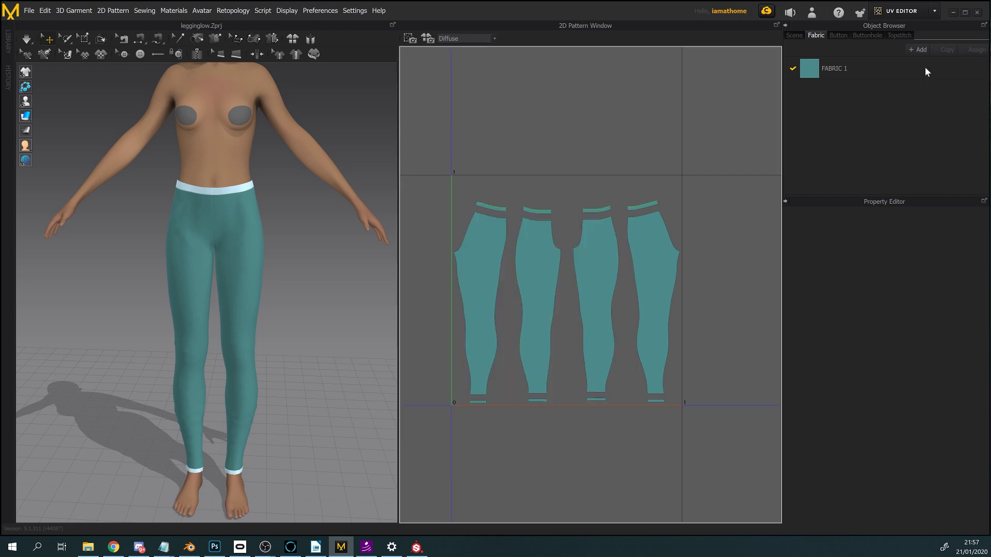
left_click(953, 12)
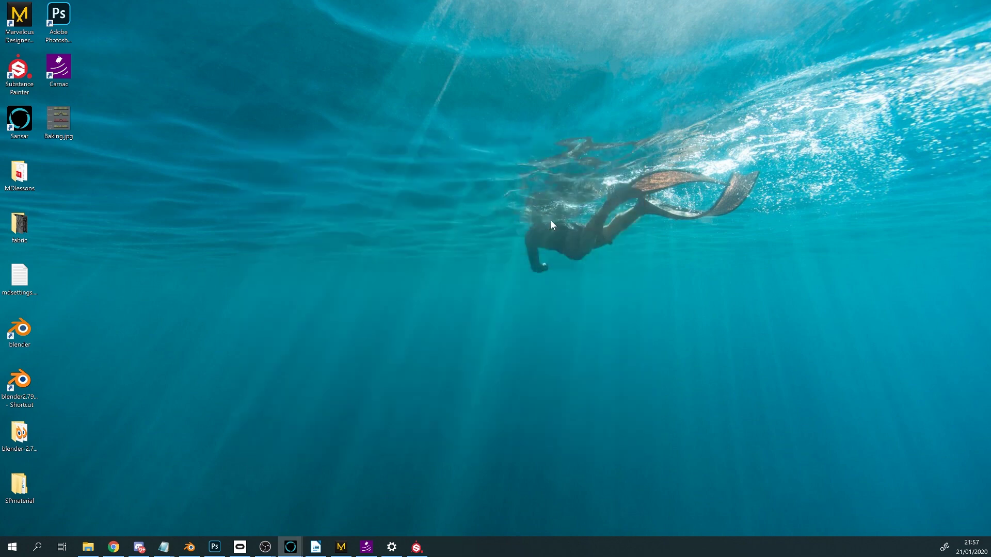
right_click(554, 226)
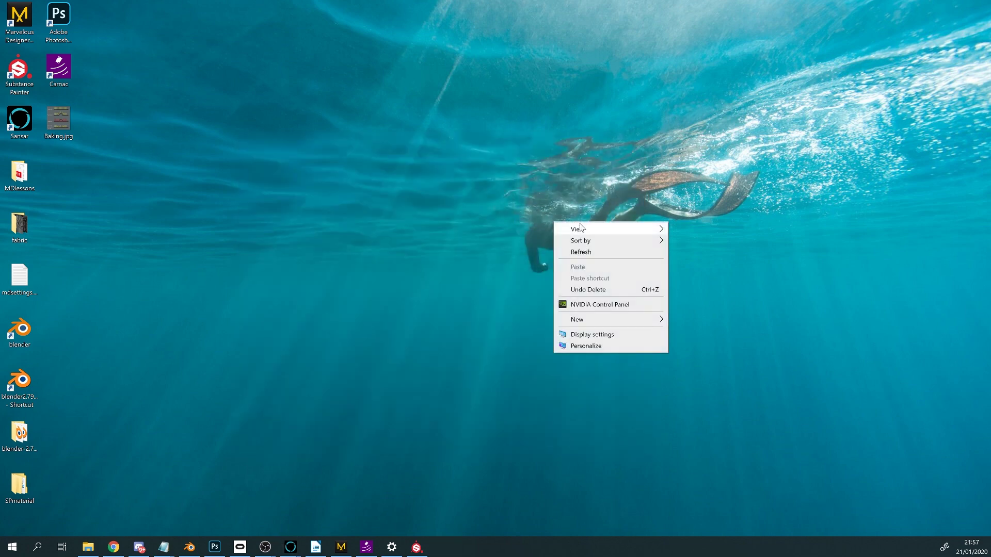
left_click(822, 196)
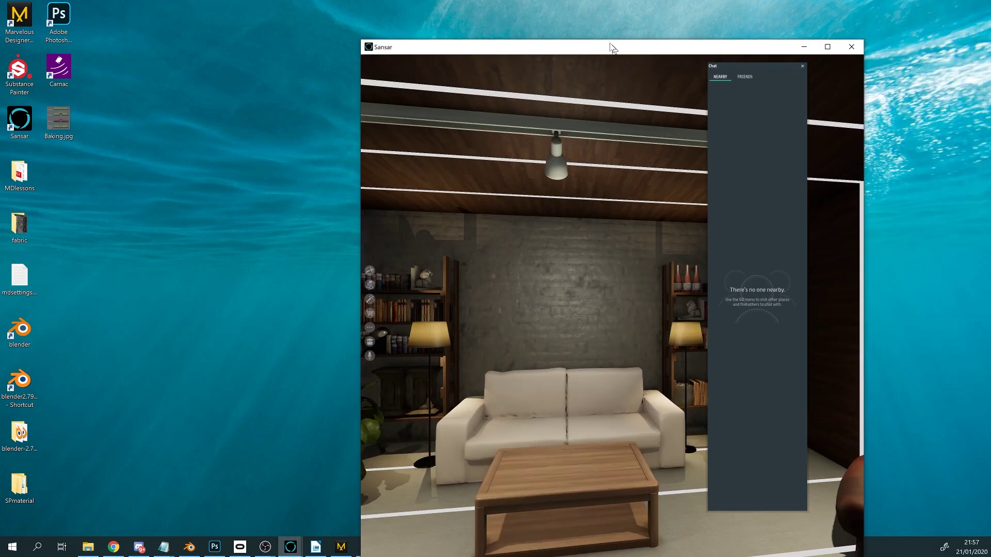
- Maximize the Sansar window, turn the view to face the avatar and open the avatar's lookbook
left_click_drag(610, 40, 443, 5)
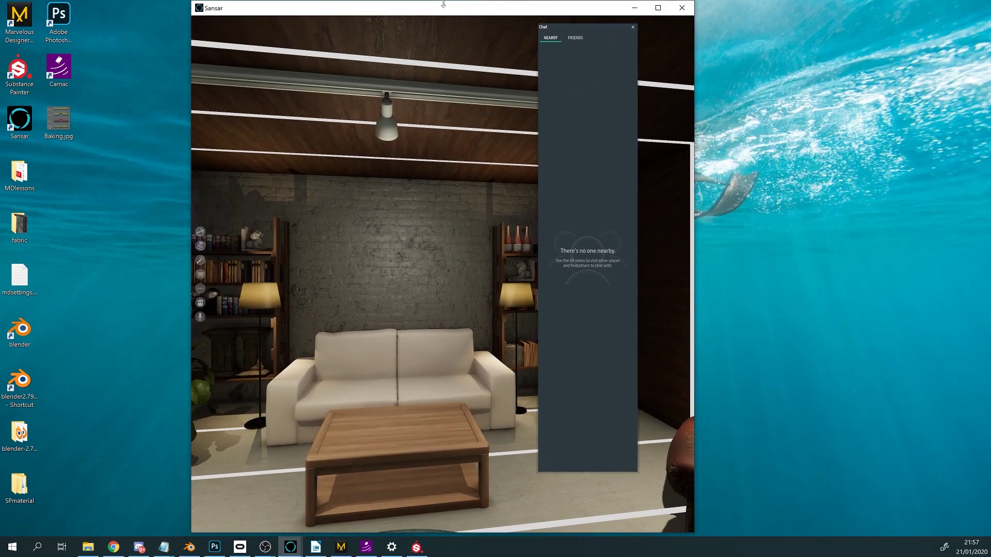
left_click(658, 8)
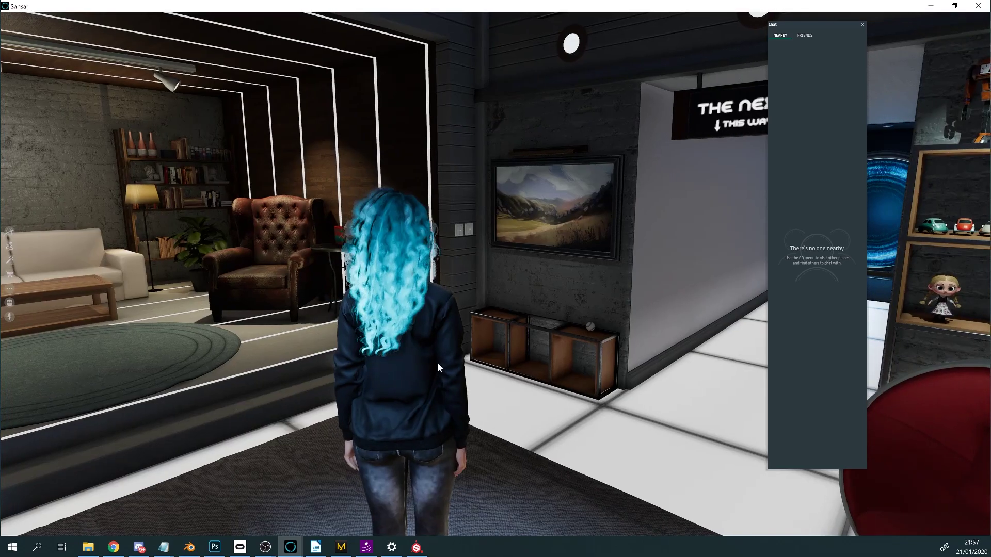
right_click_drag(445, 404, 602, 396)
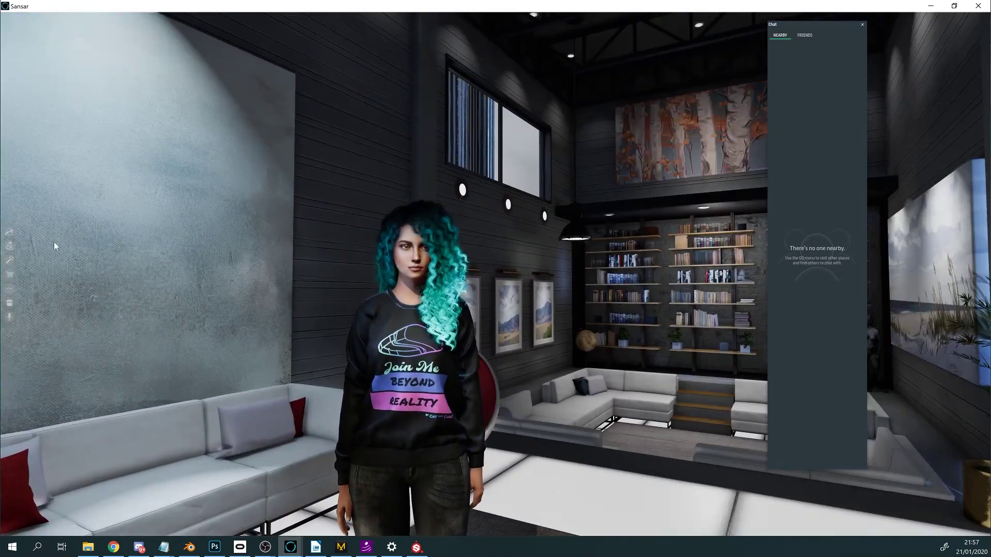
left_click(8, 264)
left_click(48, 261)
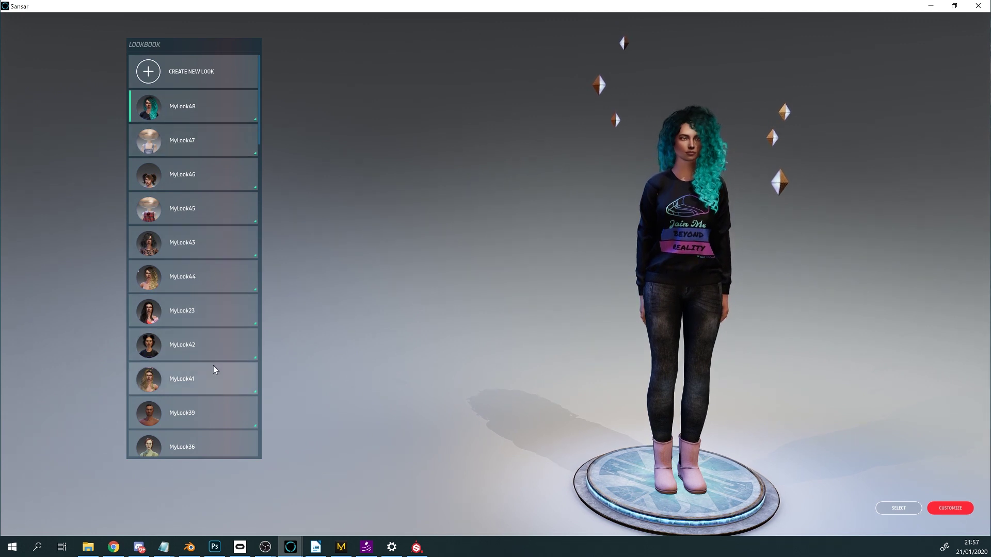
- Open MyLook36 for customization and remove the Nexus shirt, pants and shoes from the avatar
left_click(206, 450)
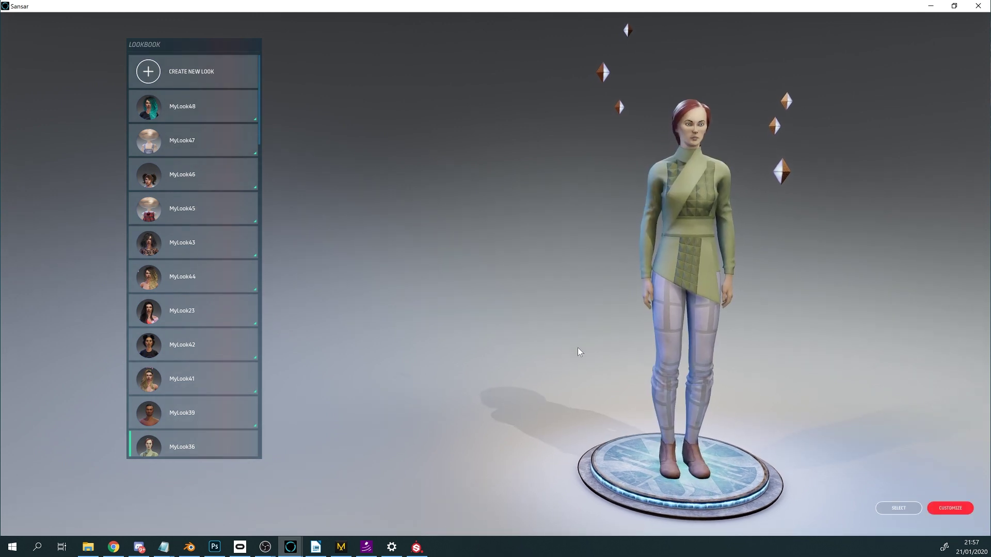
left_click(950, 508)
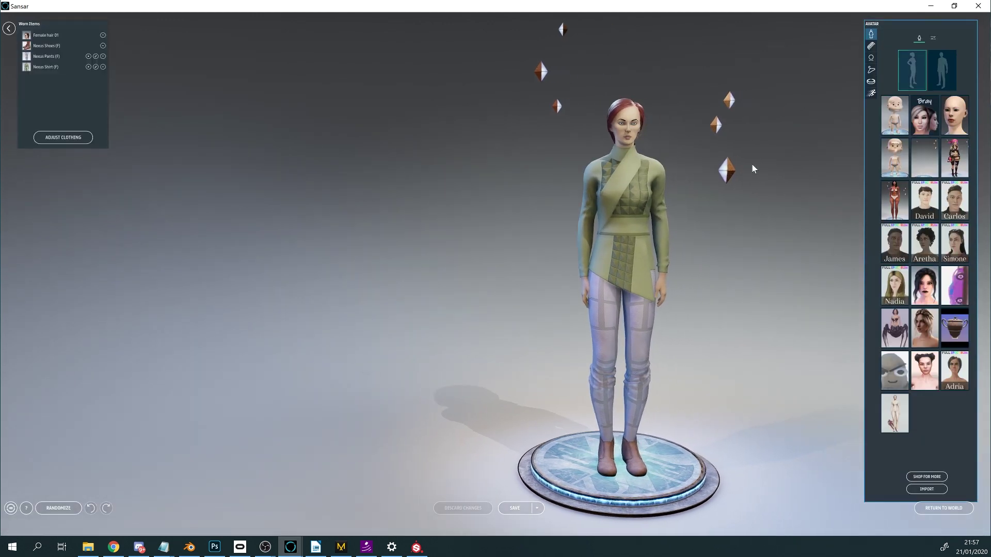
left_click(102, 66)
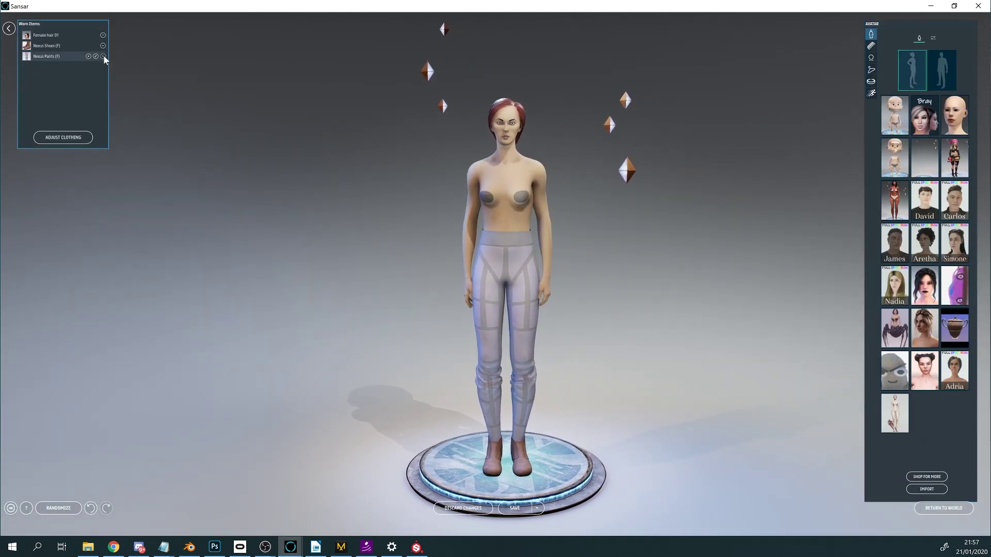
left_click(103, 56)
left_click(103, 46)
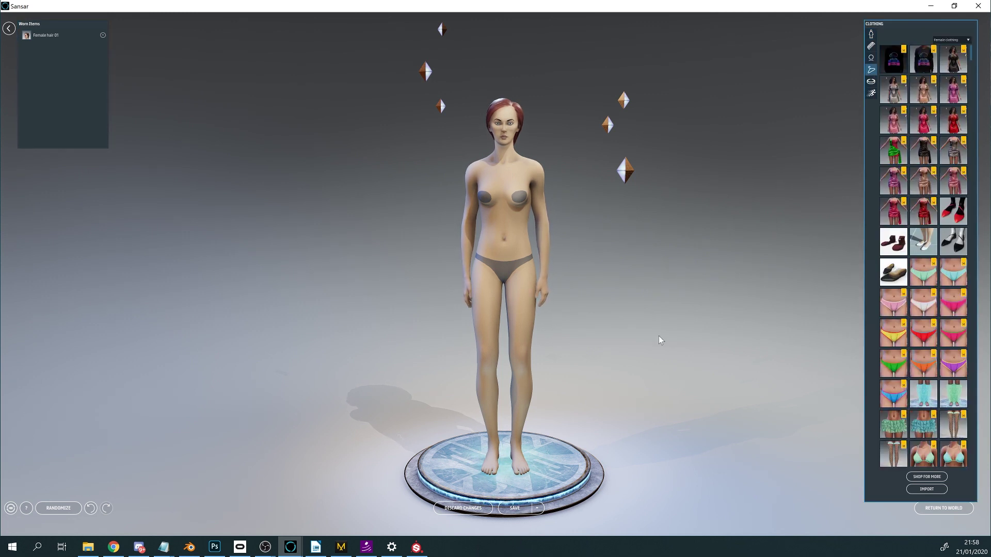
- Switch to Marvelous Designer and open the project legging.Zprj from the backupfiles folder, loading both garment and avatar
key("alt+Tab")
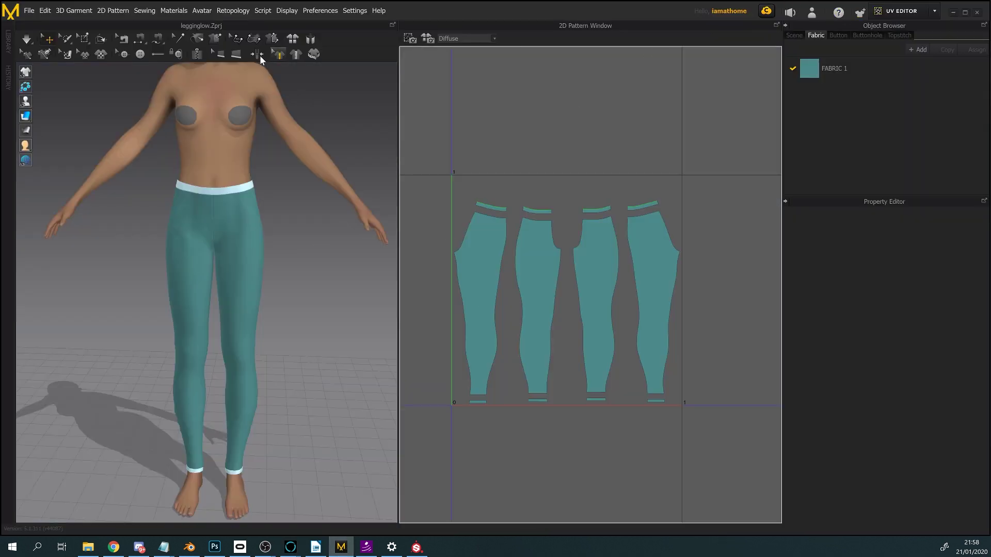
left_click(28, 11)
mouse_move(33, 38)
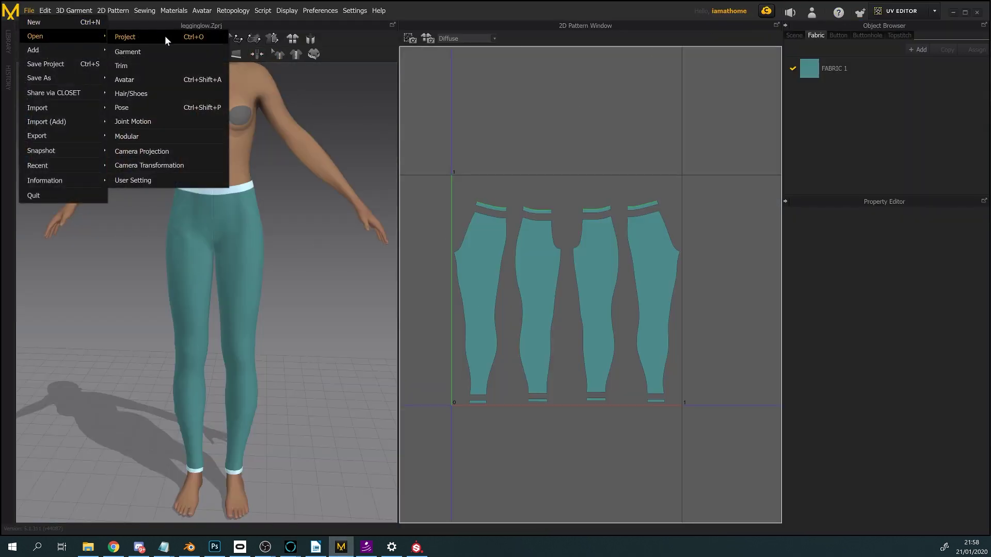
left_click(170, 36)
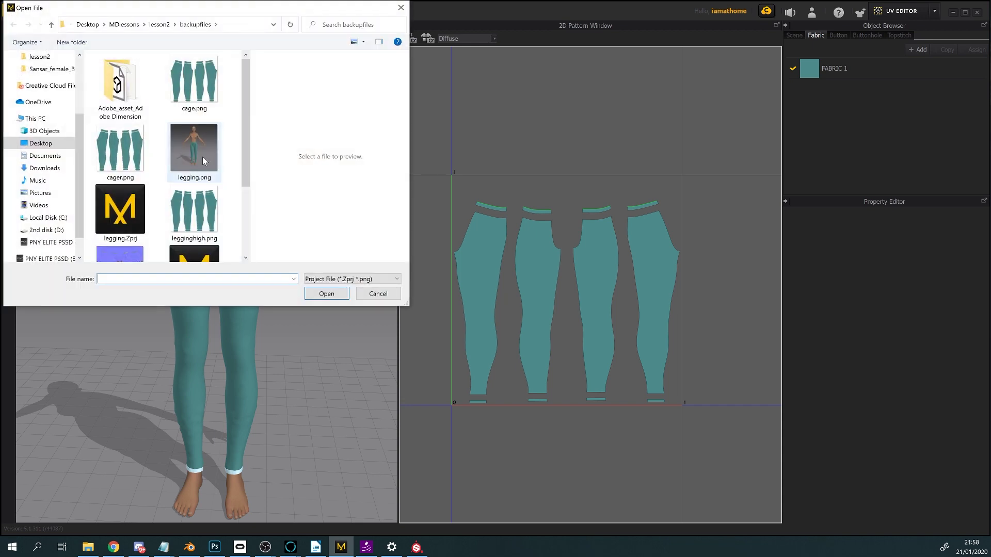
scroll(202, 157, "down", 3)
scroll(203, 162, "up", 3)
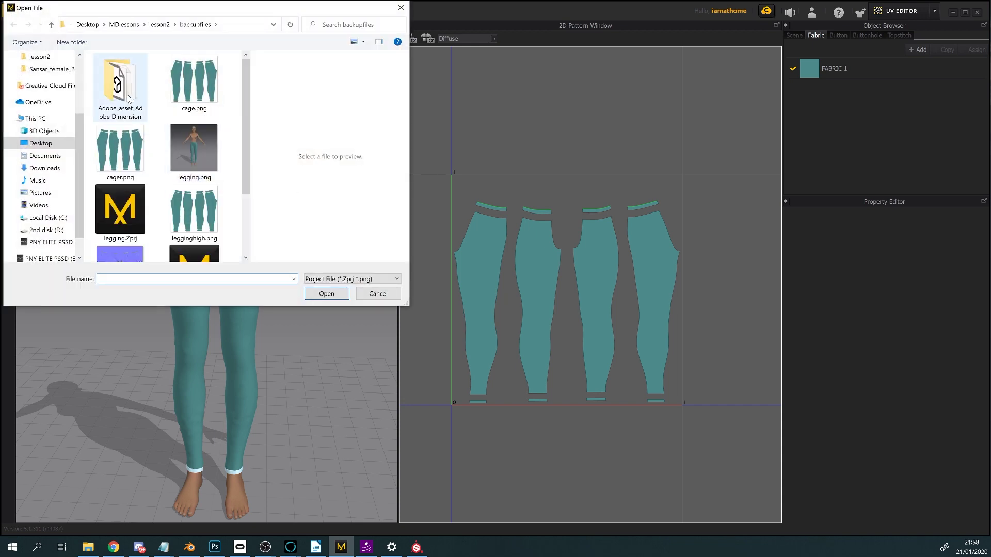
left_click(204, 151)
left_click(194, 254)
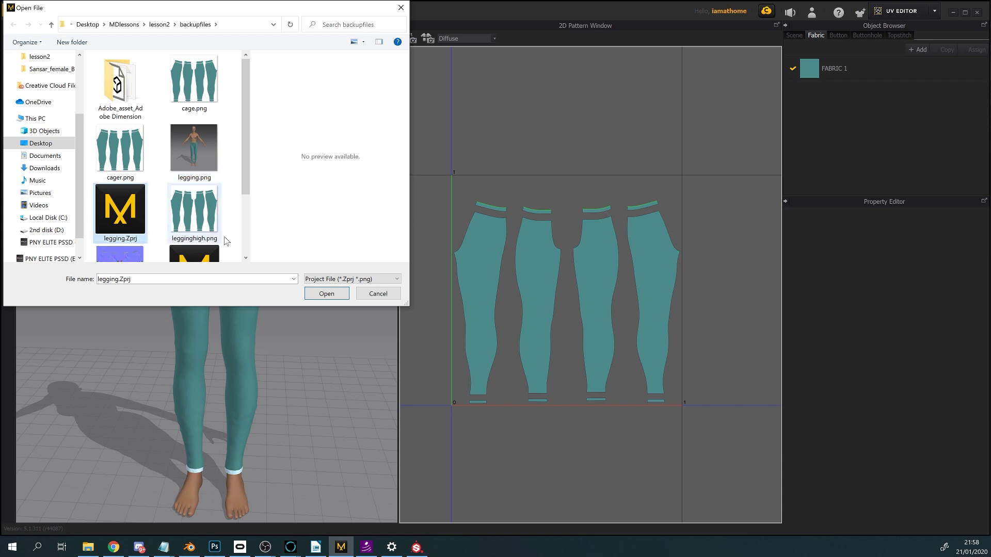
left_click(326, 294)
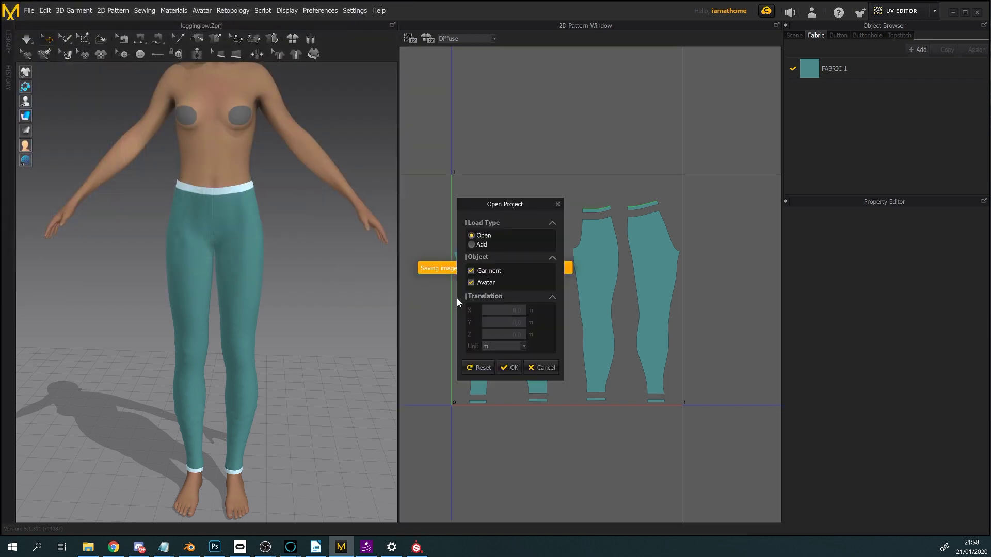
left_click(518, 370)
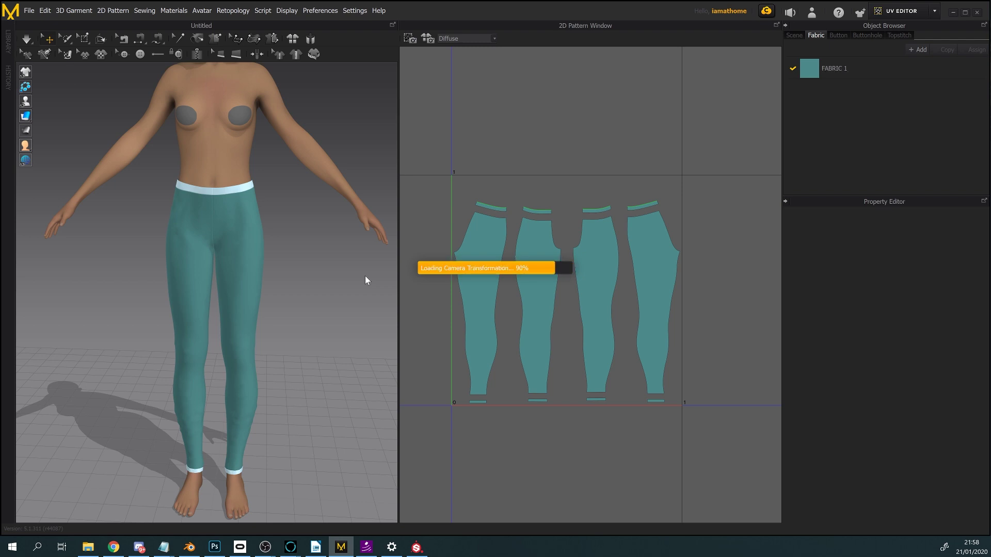
- Change the workspace from UV Editor to Simulation mode
middle_click_drag(260, 316, 270, 293)
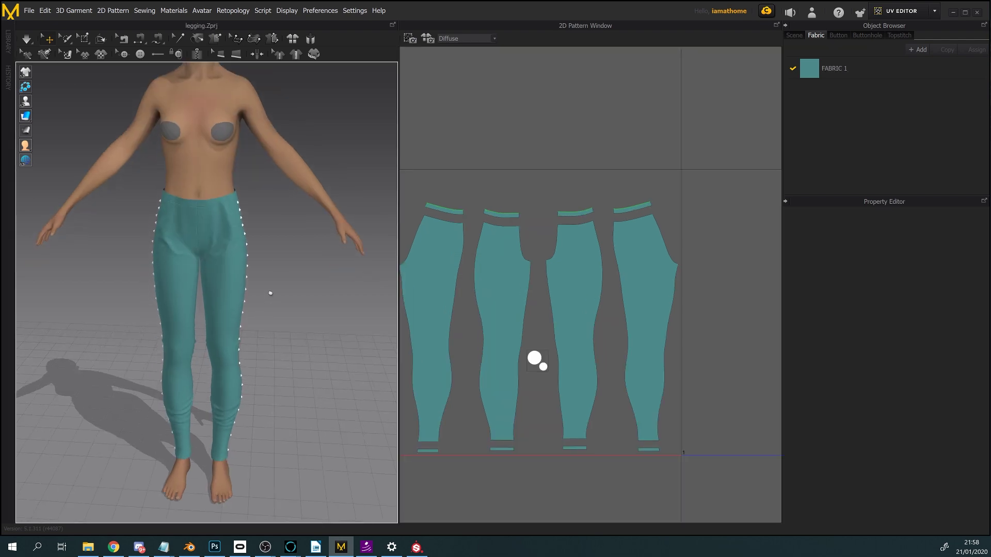
scroll(620, 286, "down", 2)
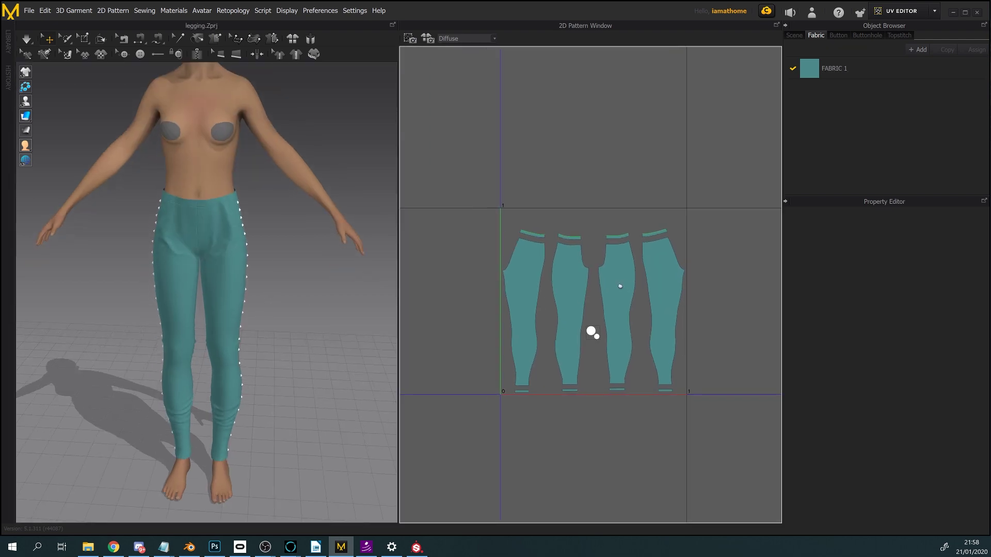
left_click(935, 11)
left_click(912, 29)
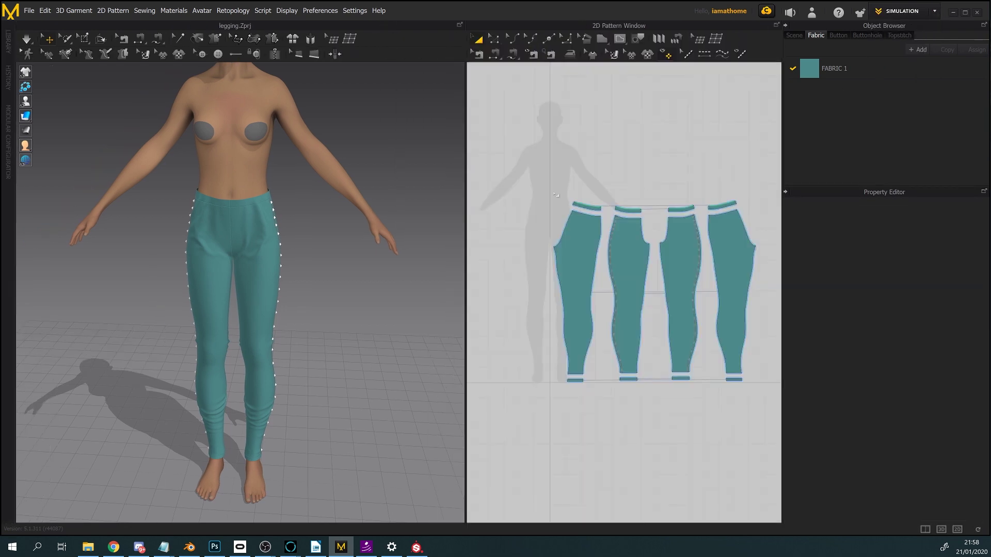
- Select all the buttons along the outer sides of the leggings and delete them
left_click(201, 54)
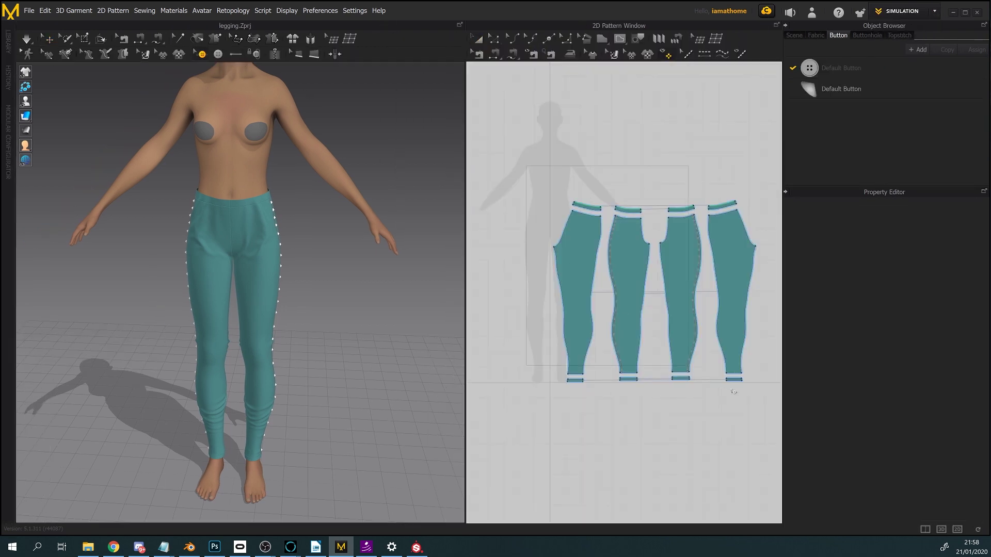
left_click(235, 313)
key("Delete")
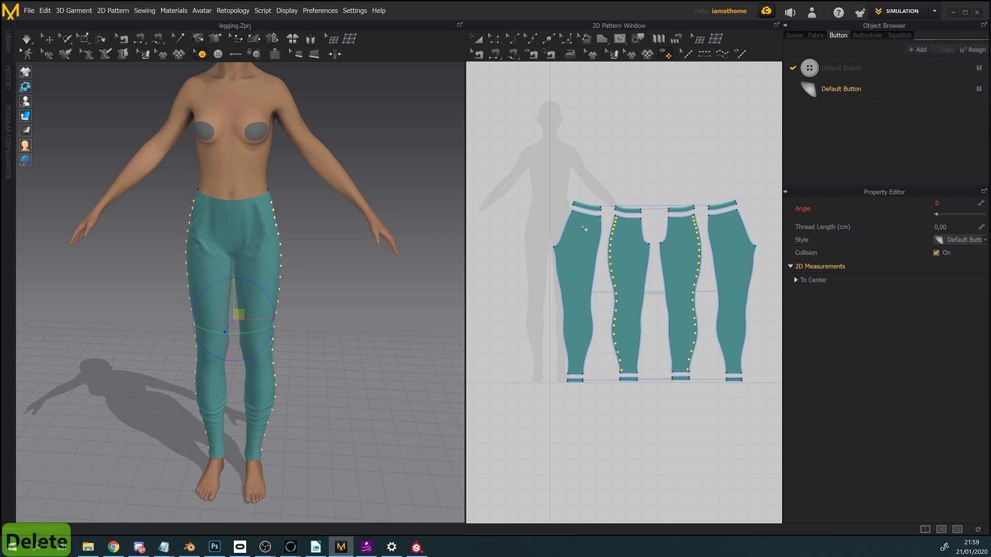
key("Delete")
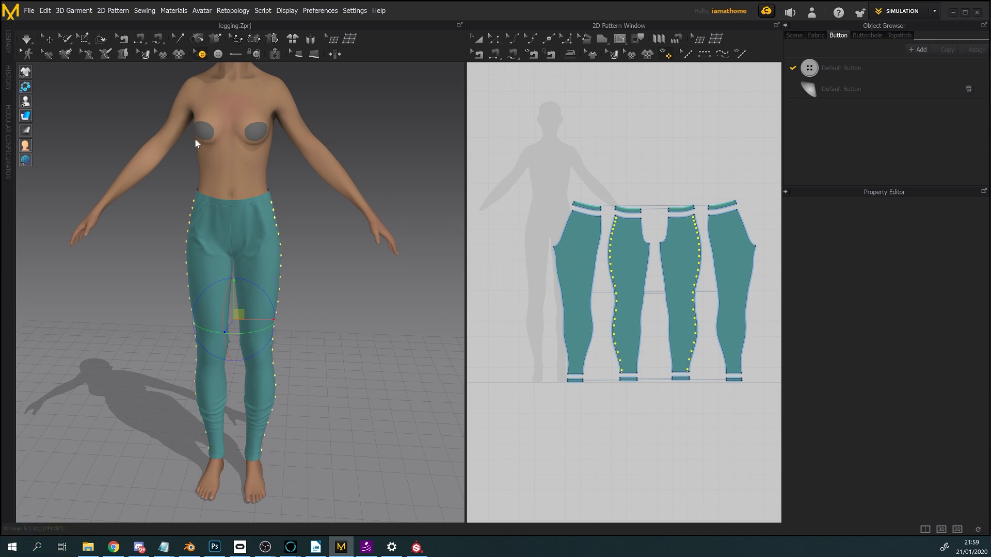
left_click(221, 160)
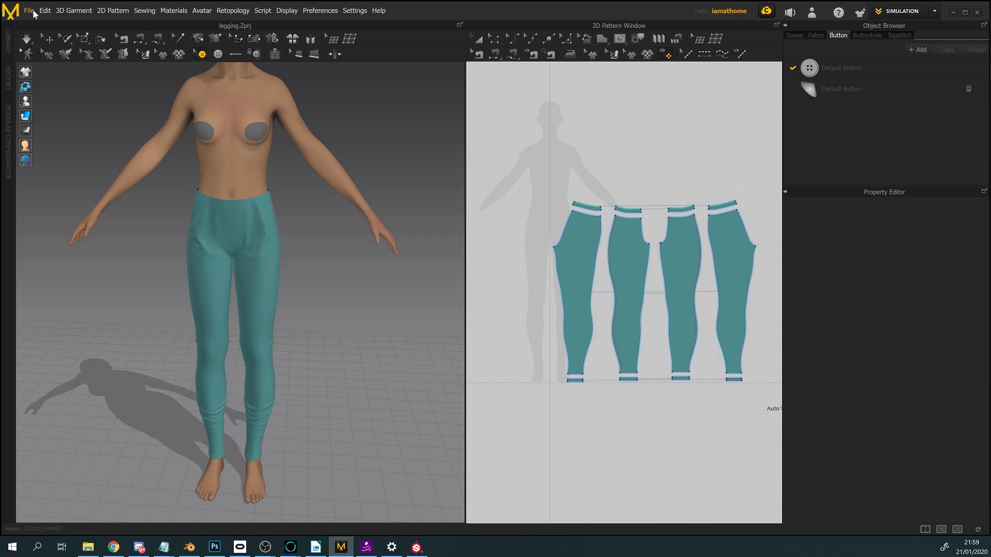
- Export the leggings as a Sansar (SAMD) file named legging into the Adobe_asset_Adobe Dimension folder, with 1024 x 1024 texture resolution
left_click(30, 10)
mouse_move(57, 136)
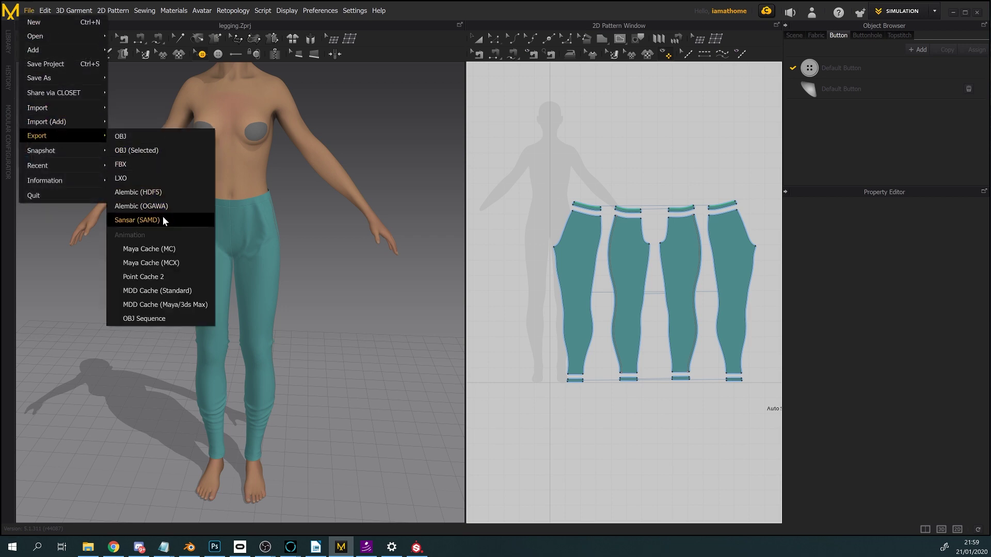
left_click(137, 220)
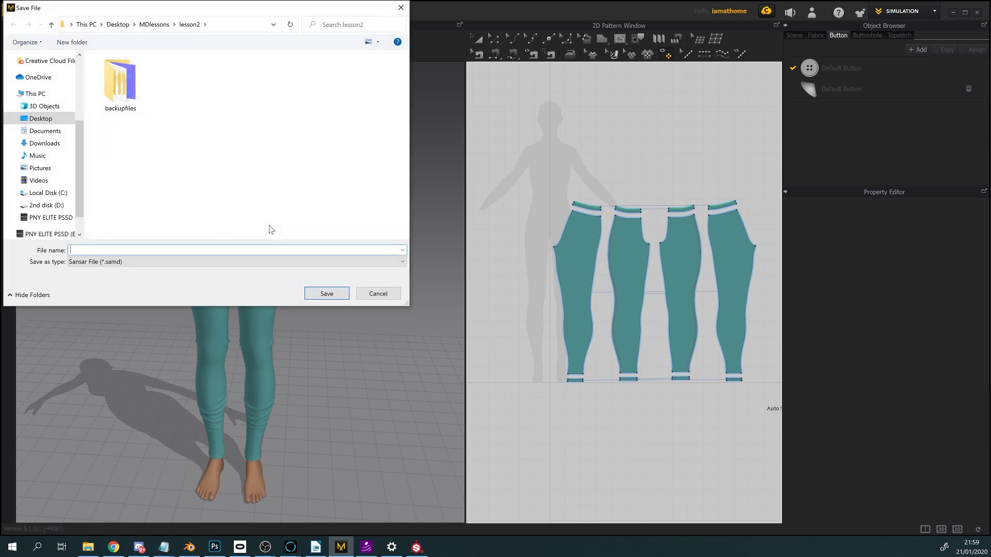
double_click(131, 83)
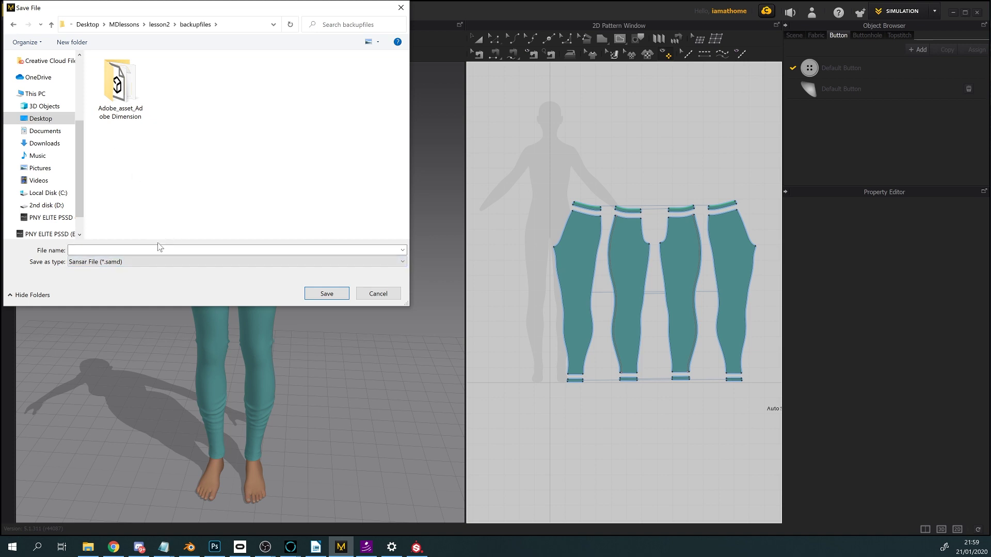
double_click(131, 114)
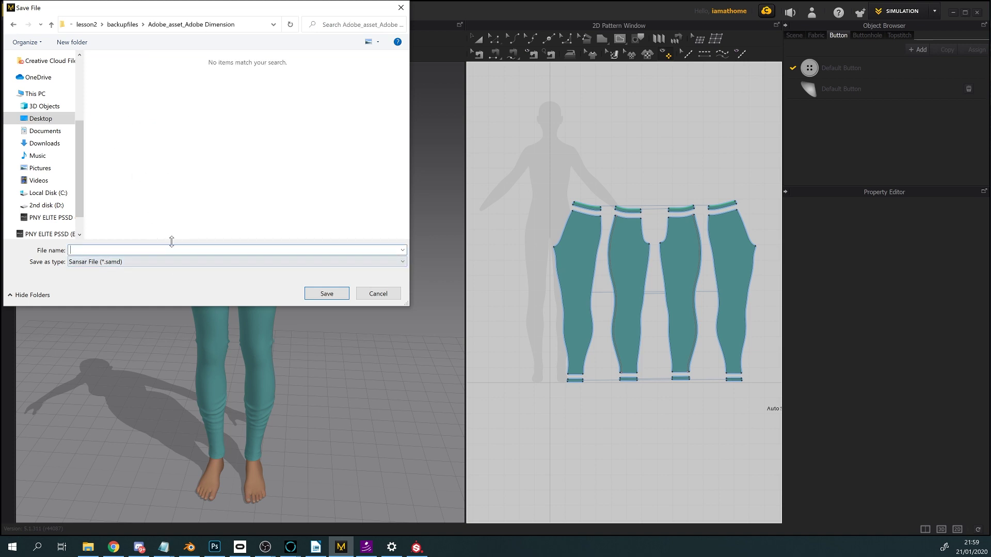
type("legging")
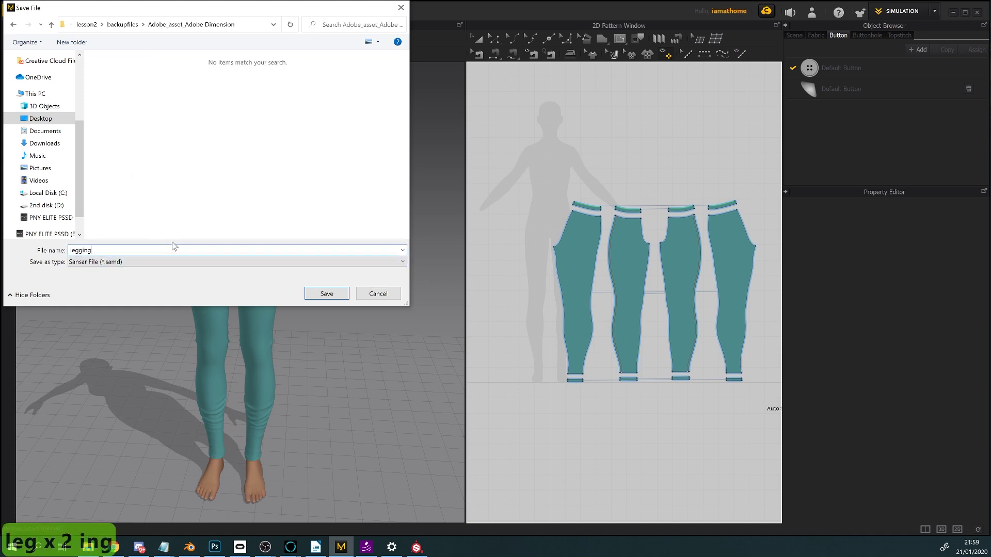
left_click(323, 294)
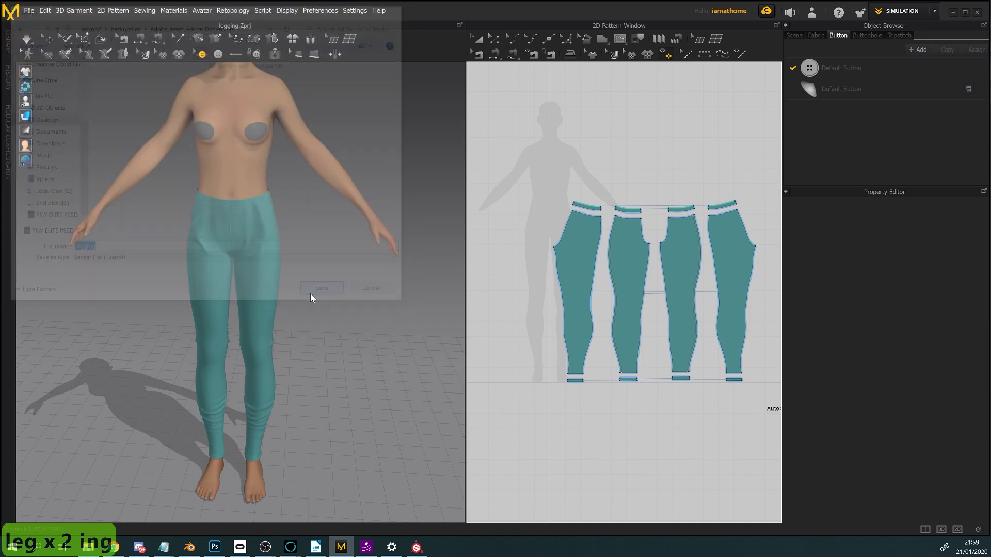
left_click(550, 287)
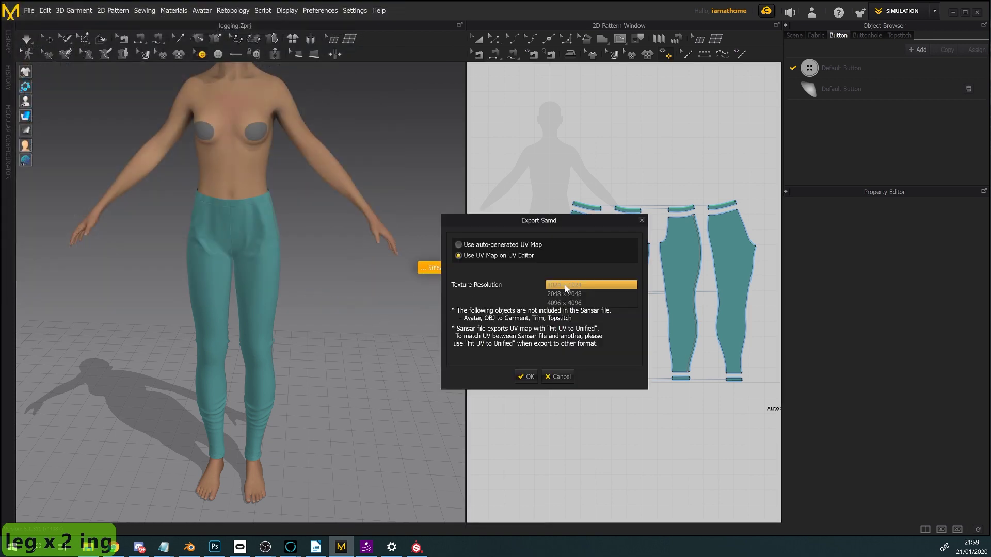
left_click(565, 284)
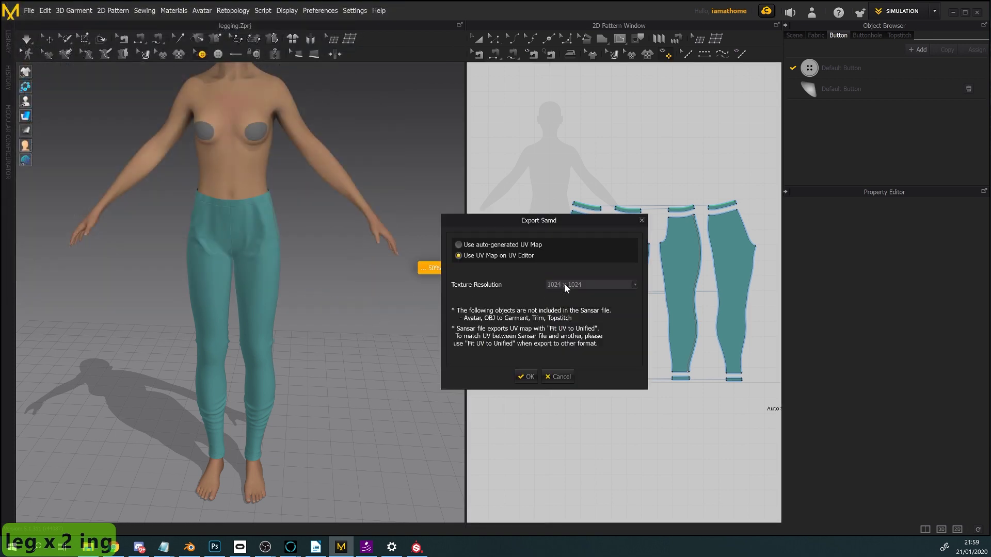
left_click(527, 376)
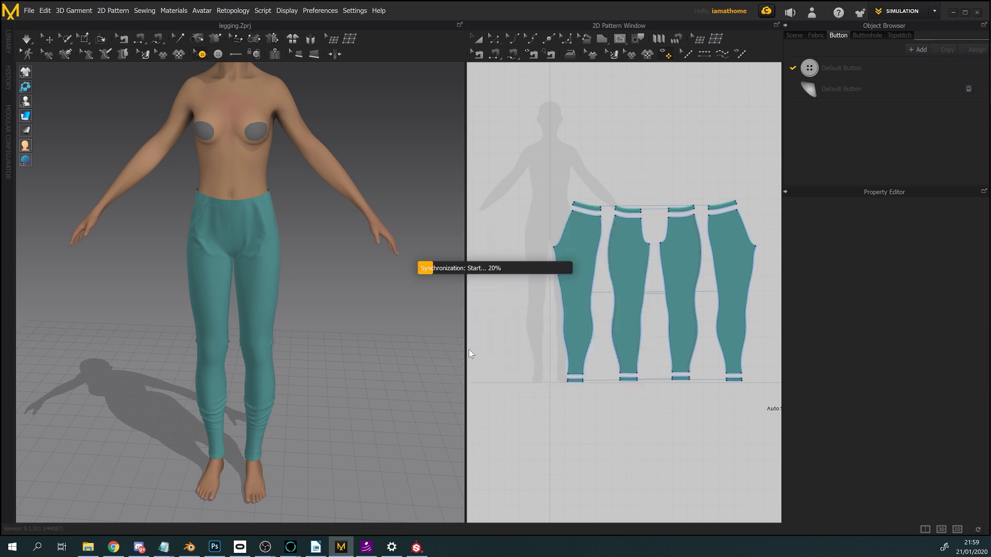
- Switch to Sansar and start an avatar clothing import using legging.samd from the Adobe_asset_Adobe Dimension folder inside lesson2's backupfiles
left_click(952, 11)
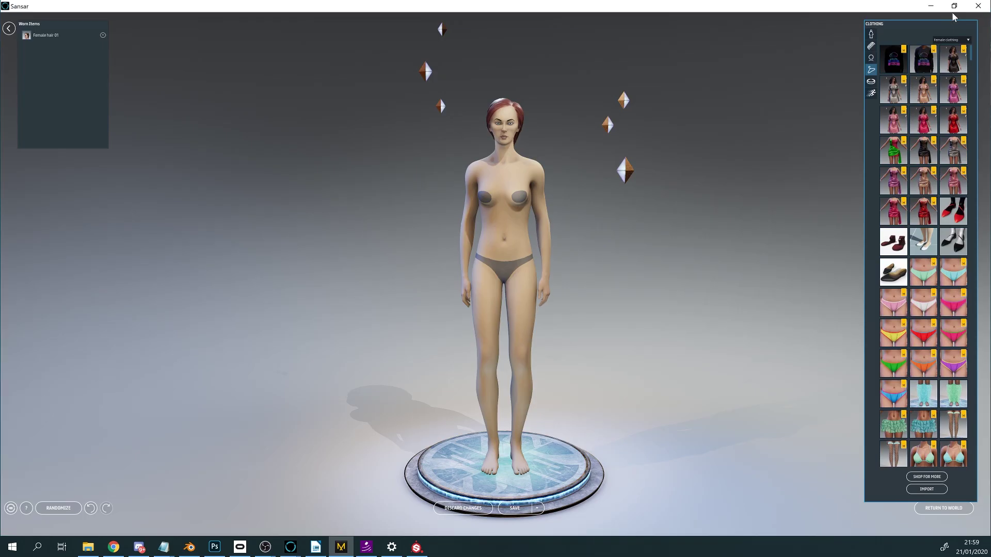
left_click(924, 489)
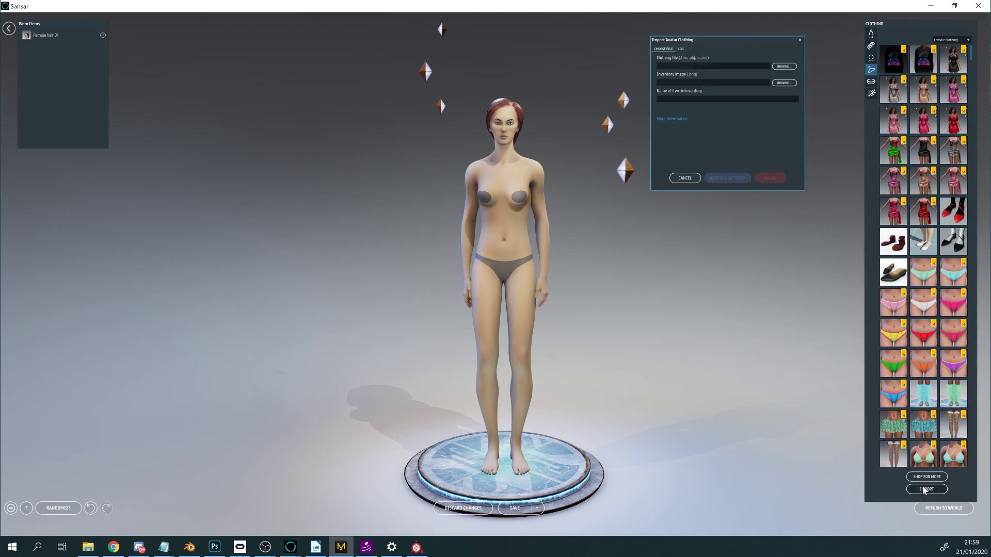
left_click(784, 67)
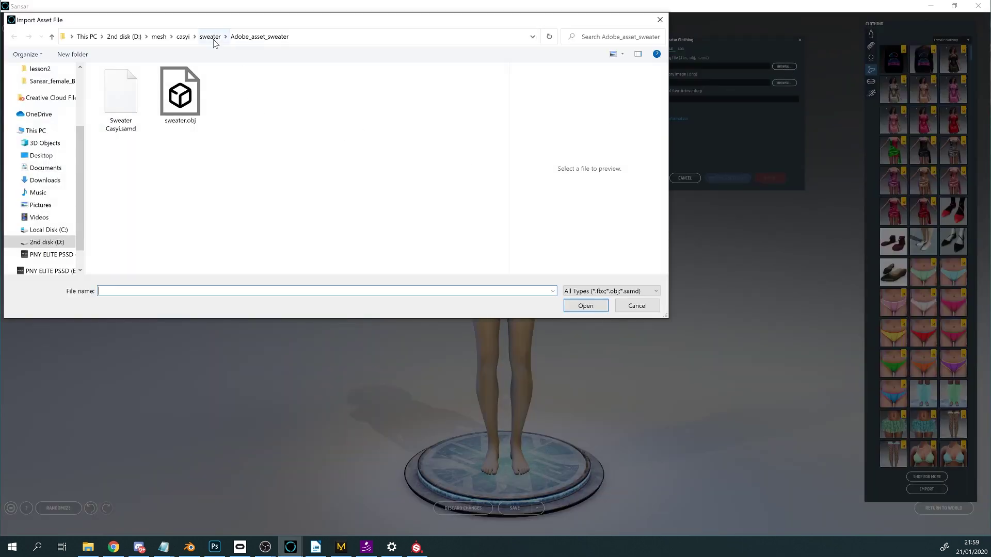
scroll(41, 83, "up", 1)
left_click(41, 81)
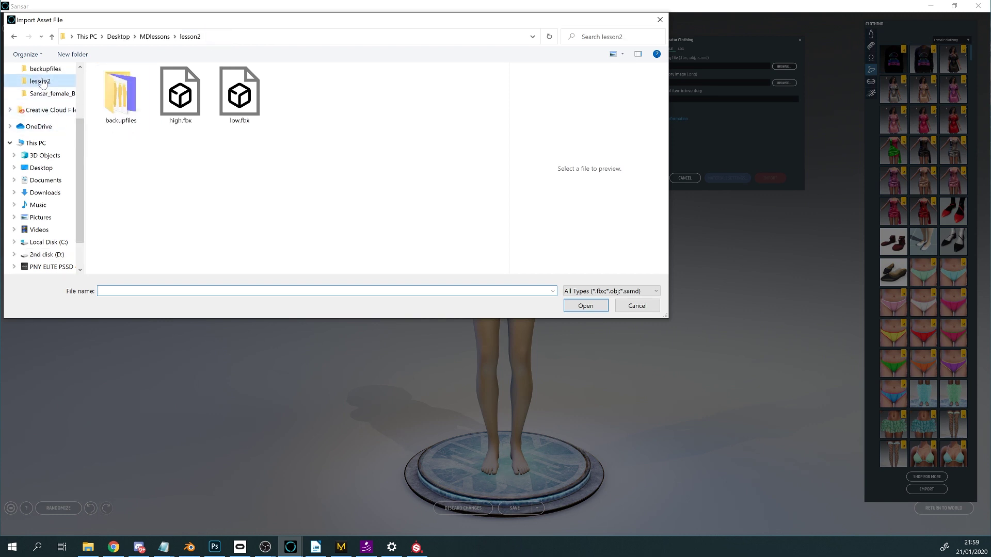
left_click(115, 96)
double_click(115, 96)
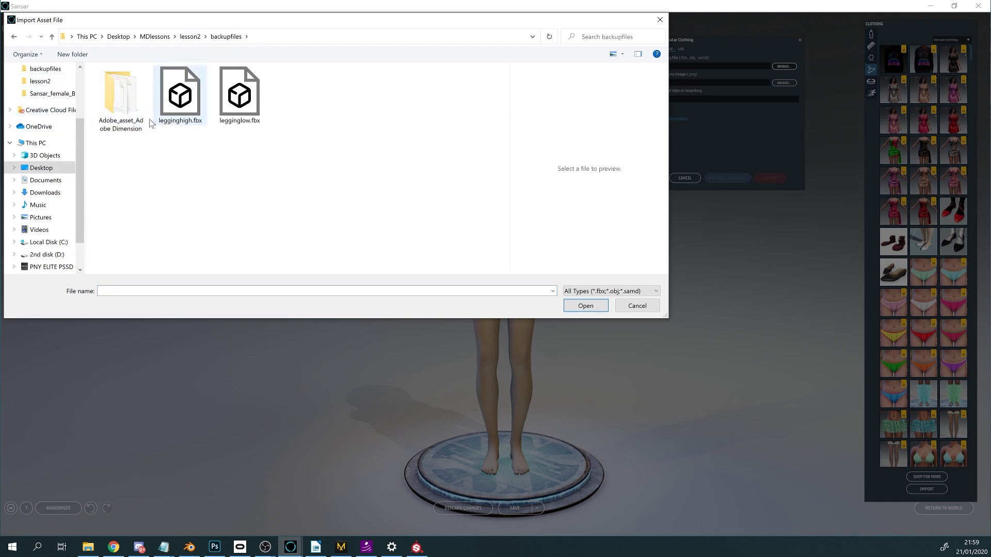
double_click(120, 98)
left_click(180, 93)
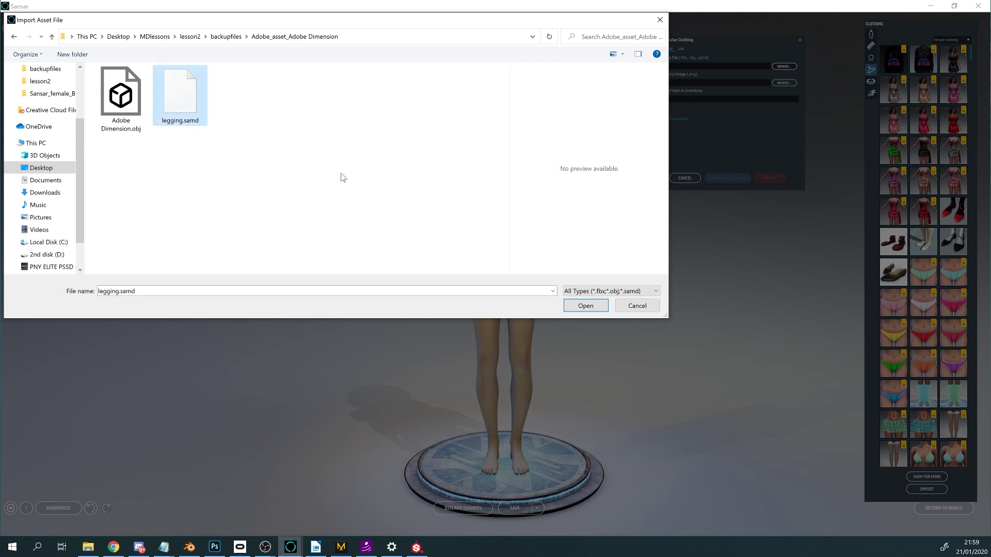
left_click(586, 306)
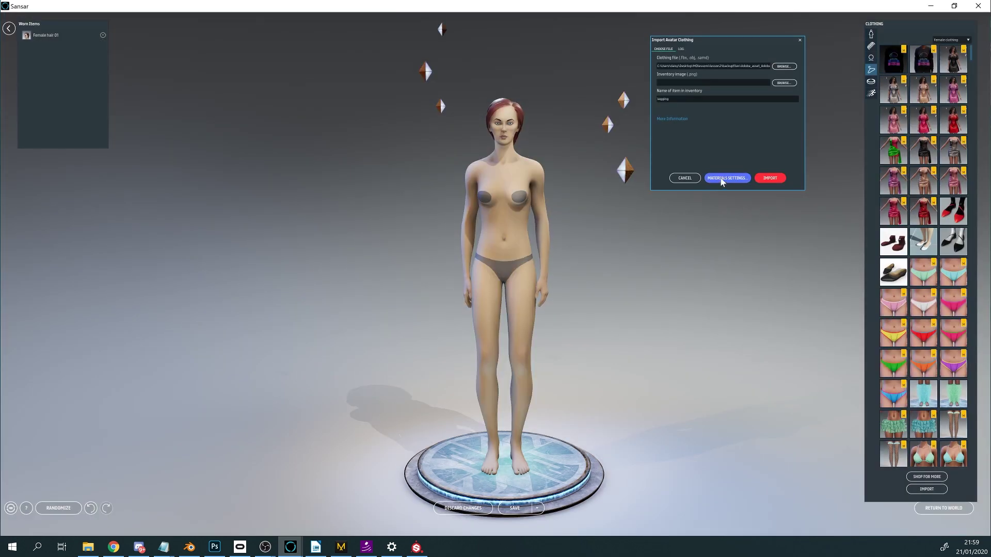
- In the legging's material settings, assign FABRIC 1_FRONT_2258416_baseColor.png as the albedo map and FABRIC 1_FRONT_2258416_normal.png as the normal map
left_click(725, 178)
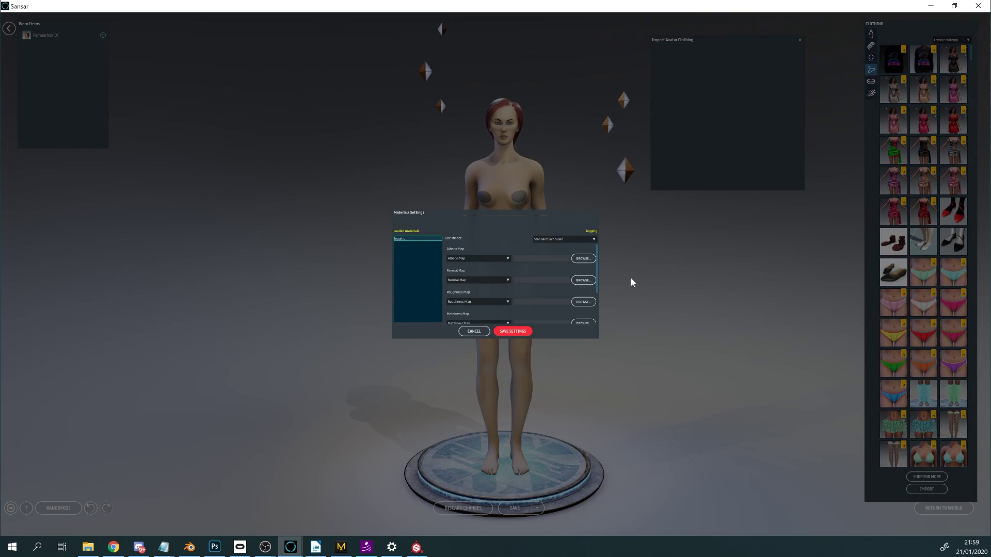
left_click(582, 259)
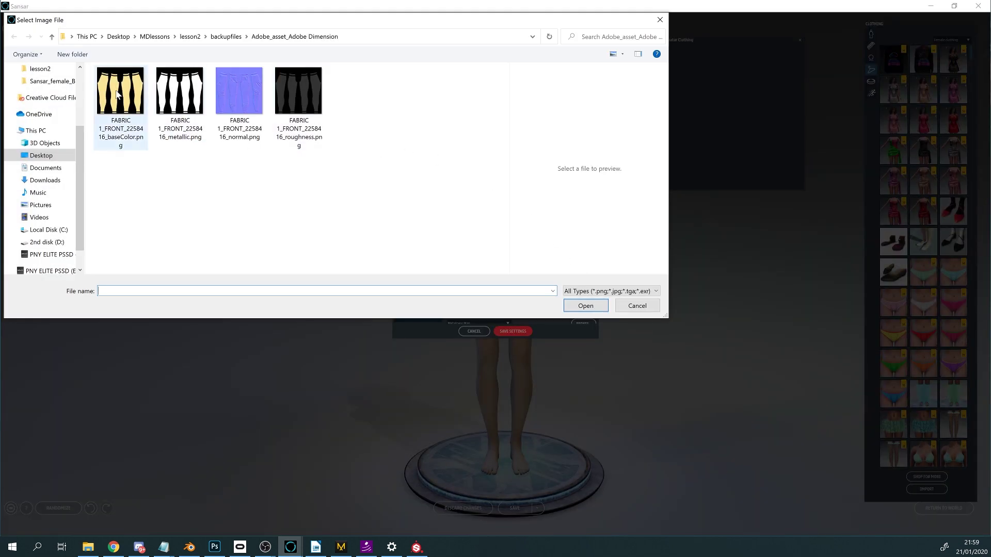
left_click(118, 94)
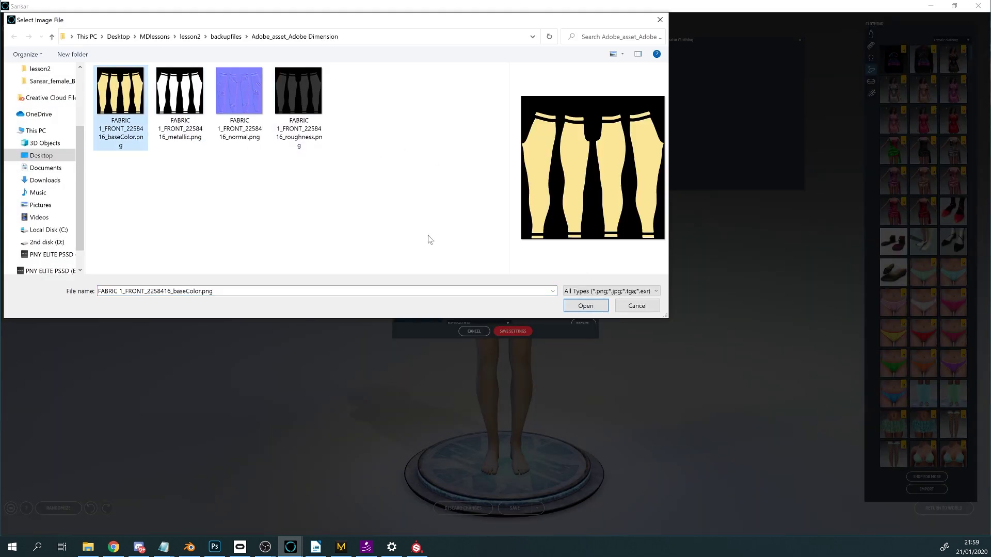
left_click(585, 305)
left_click(582, 280)
left_click(225, 103)
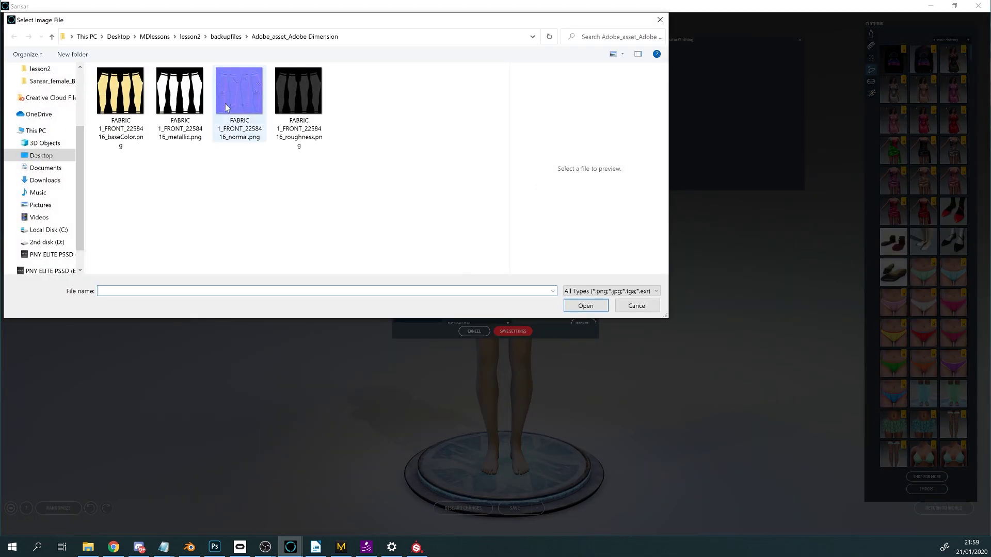
left_click(585, 309)
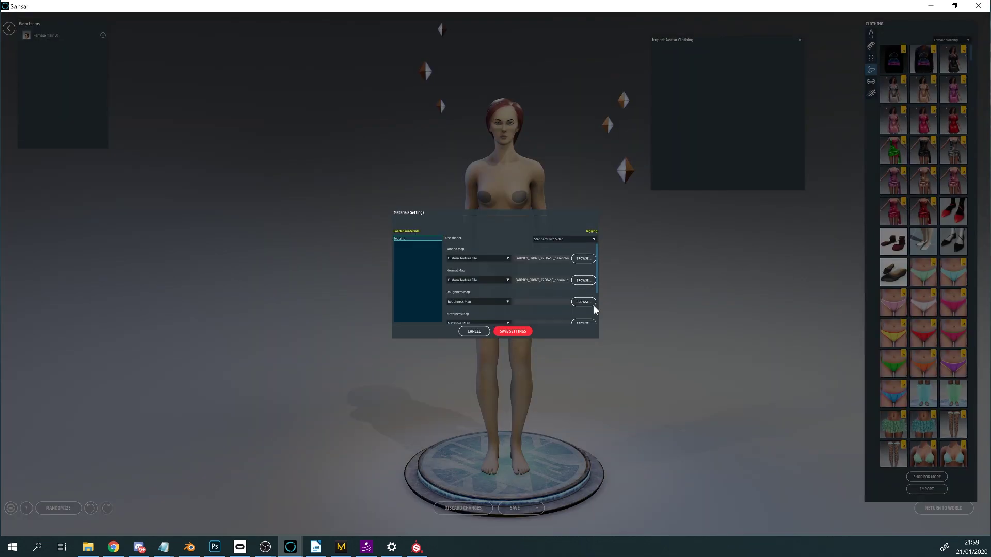
- Assign FABRIC 1_FRONT_2258416_roughness.png as the roughness map and FABRIC 1_FRONT_2258416_metallic.png as the metalness map, and save the material settings
left_click(583, 301)
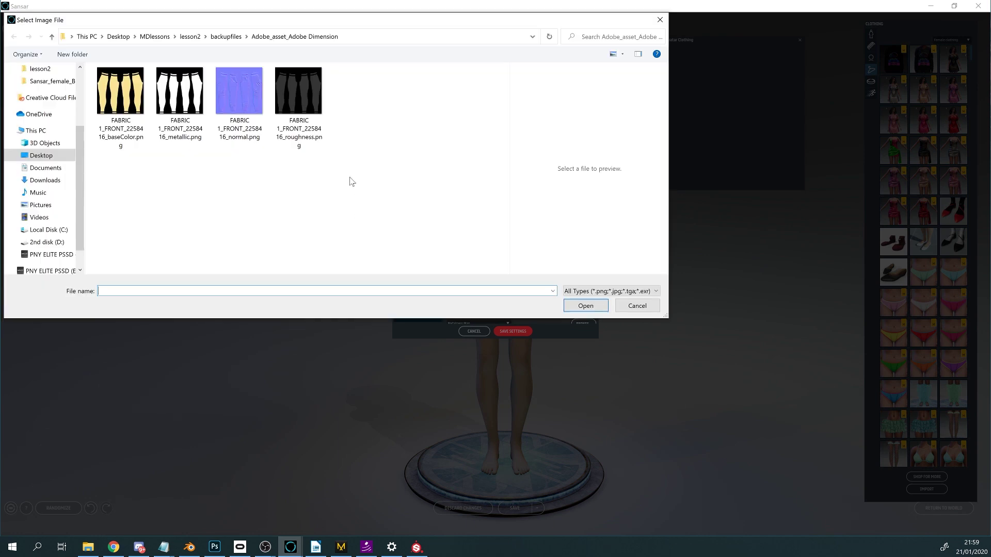
left_click(298, 89)
left_click(596, 309)
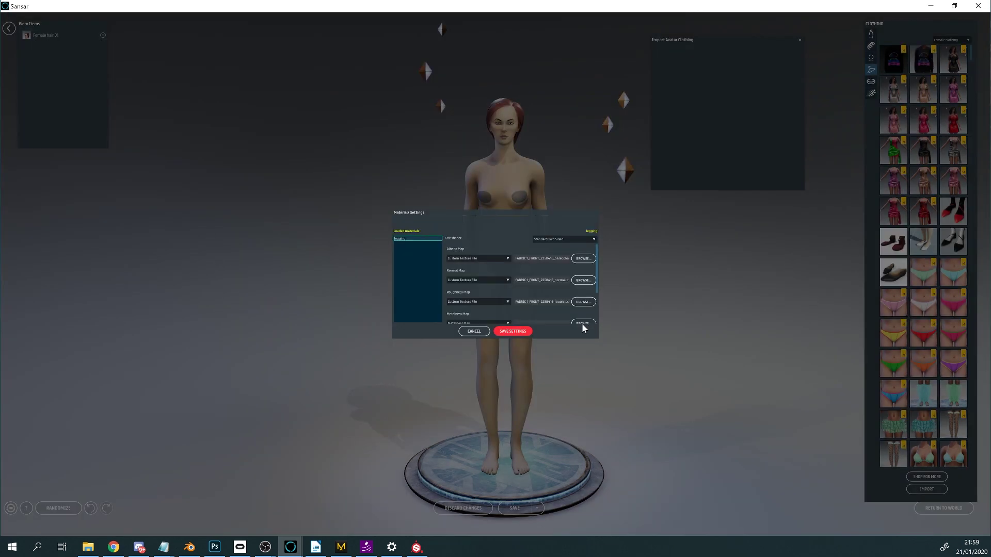
left_click(583, 325)
left_click(180, 90)
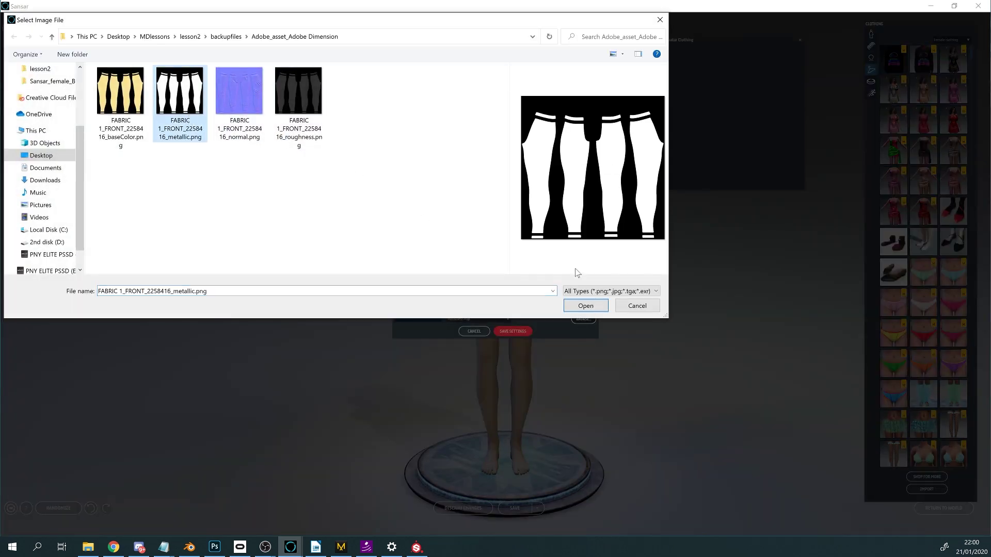
left_click(586, 305)
left_click(517, 332)
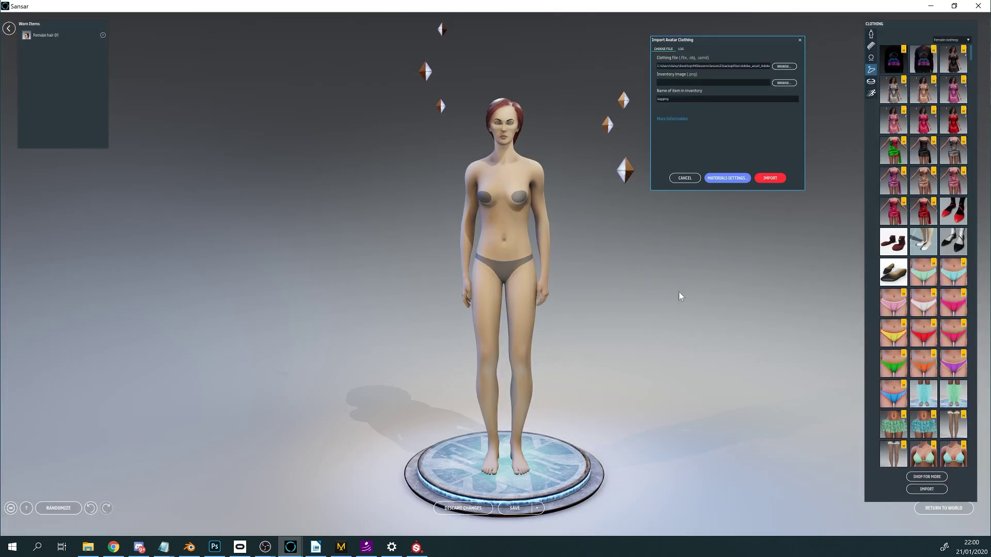
- Import the leggings into the inventory and put them on the avatar, checking them from the front and side
left_click(771, 178)
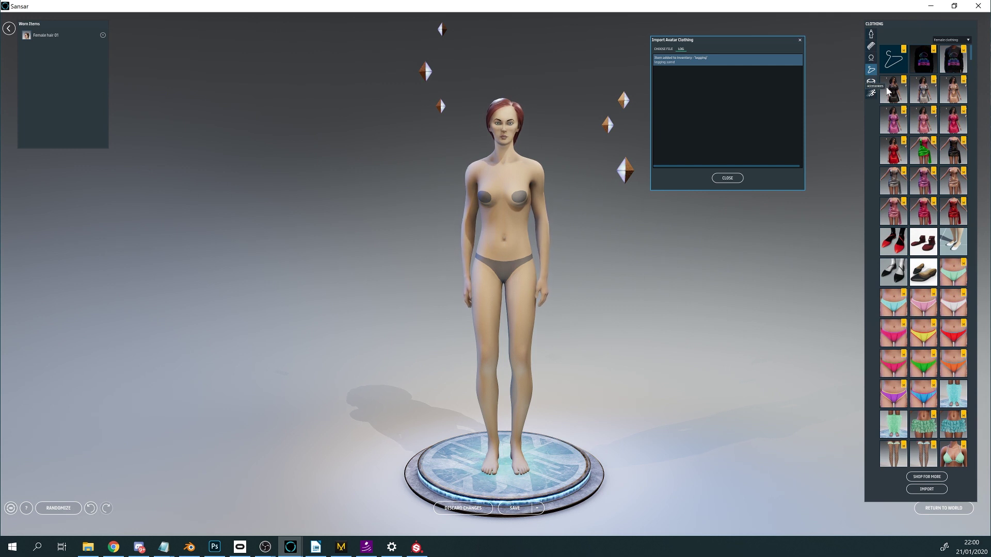
left_click(893, 59)
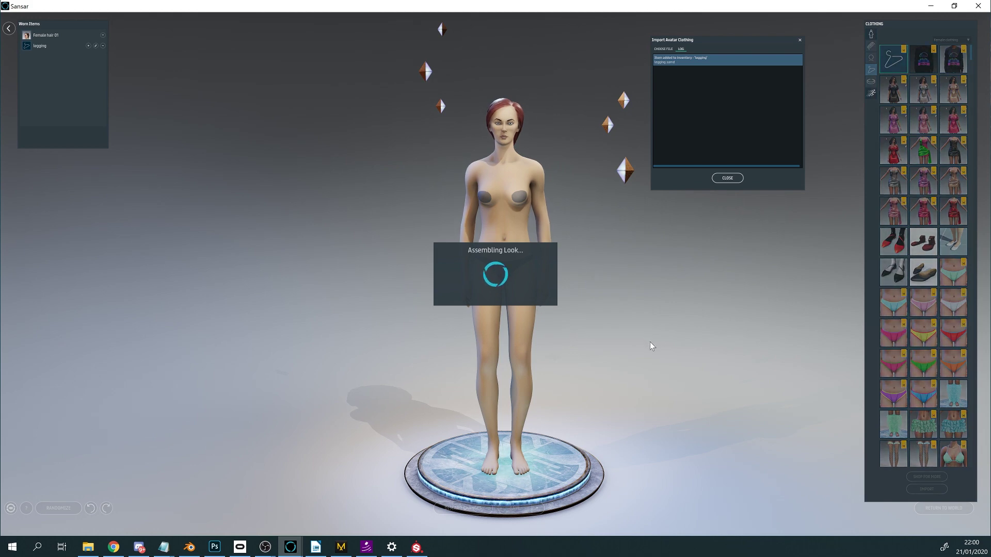
left_click_drag(651, 343, 629, 332)
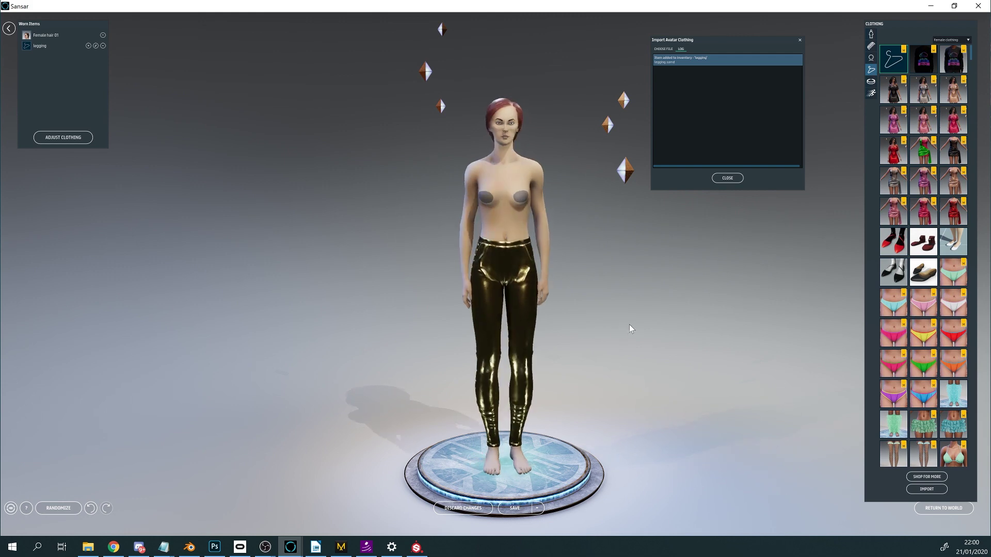
left_click_drag(513, 335, 561, 345)
scroll(561, 345, "up", 3)
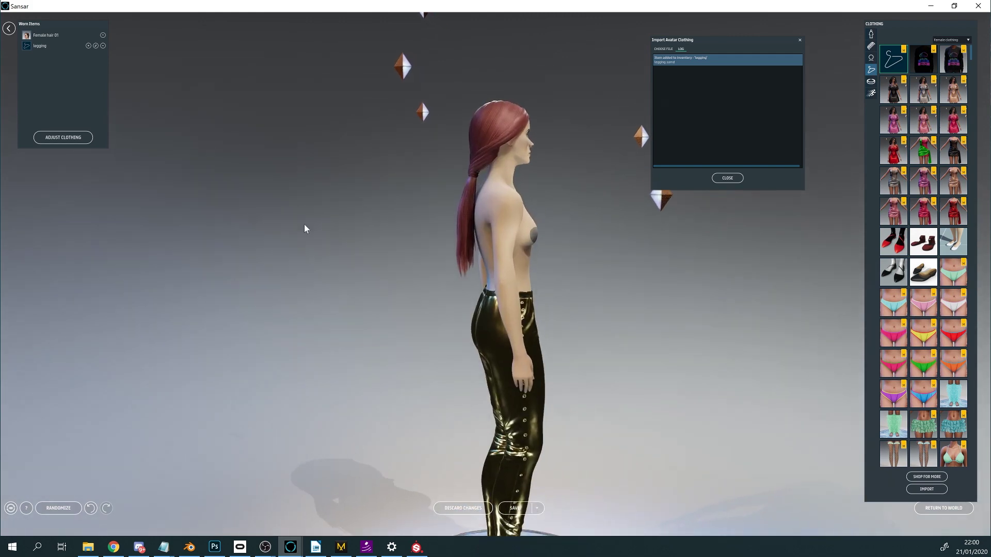
left_click(91, 47)
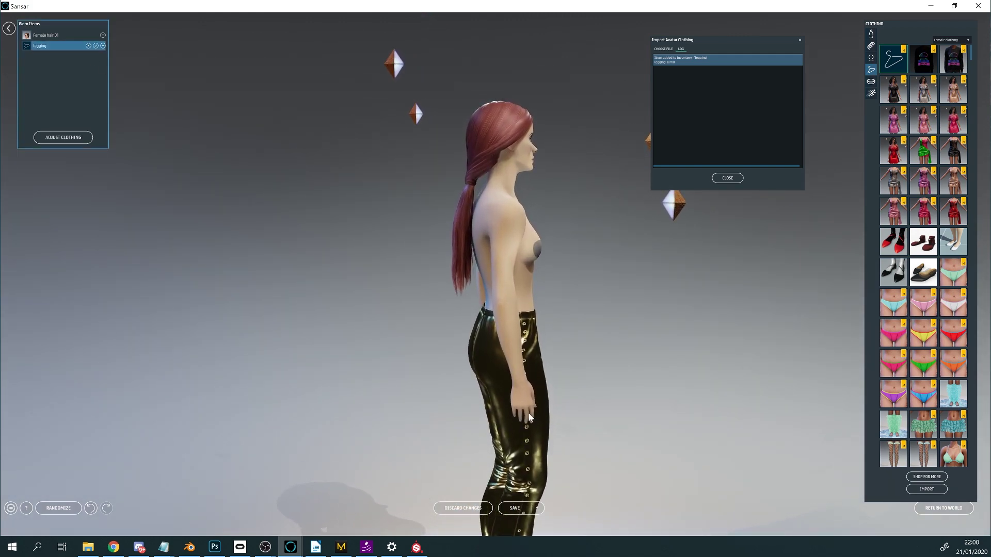
mouse_move(516, 417)
left_mouse_down()
mouse_move(370, 426)
mouse_move(500, 424)
left_mouse_up()
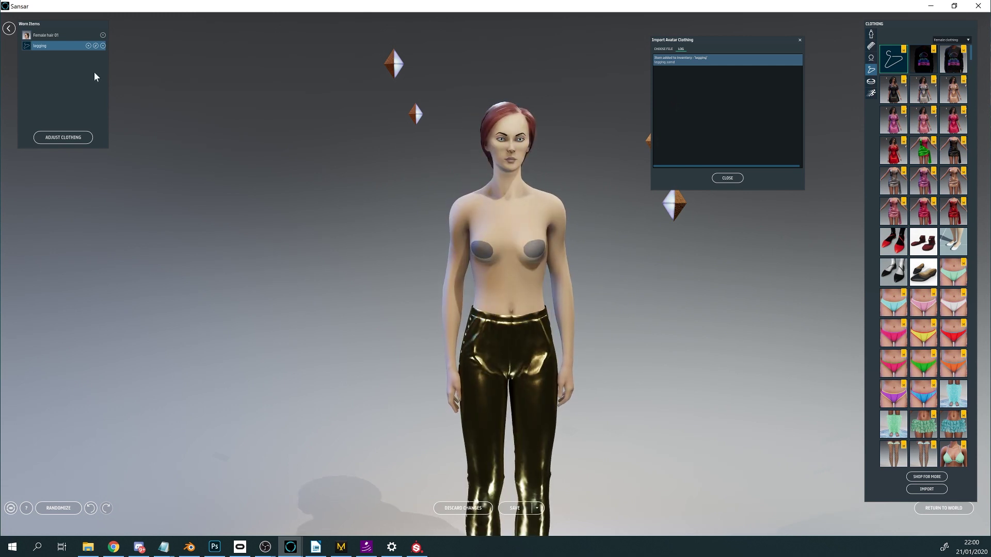
left_click(88, 46)
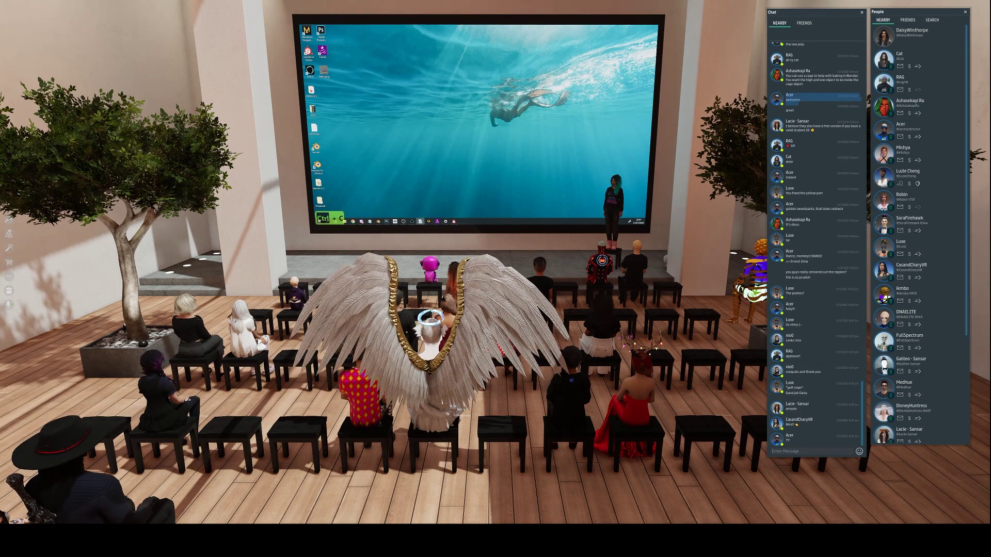
- Post the presenter's Twitter, YouTube and Twitch links in the nearby chat
left_click(813, 452)
type("https://twitter.com/DaisyWinthorpe https://www.youtube.com/channel/UC9qY-BkWHXJs6AaGLA0IE7g https://www.twitch.tv/daisywinthorpe")
key("Return")
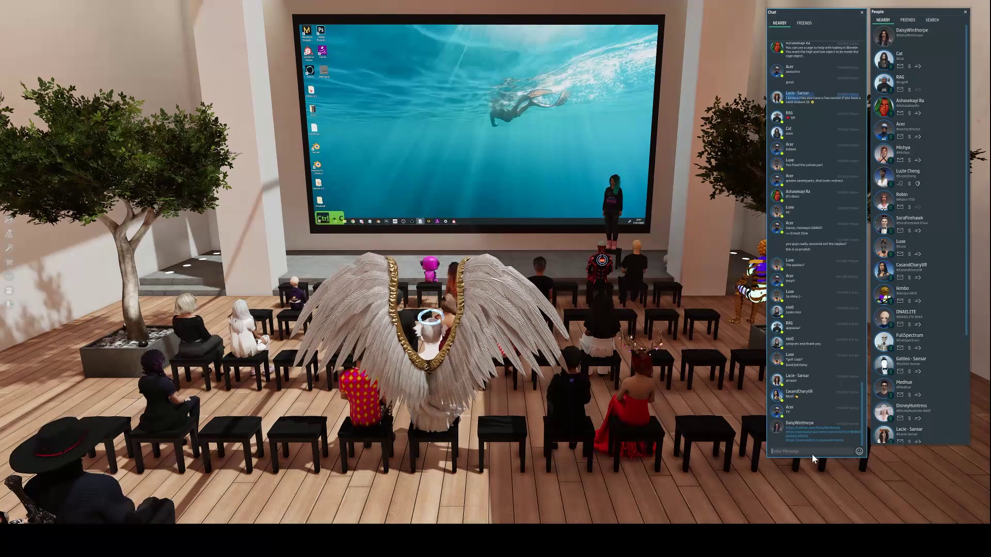